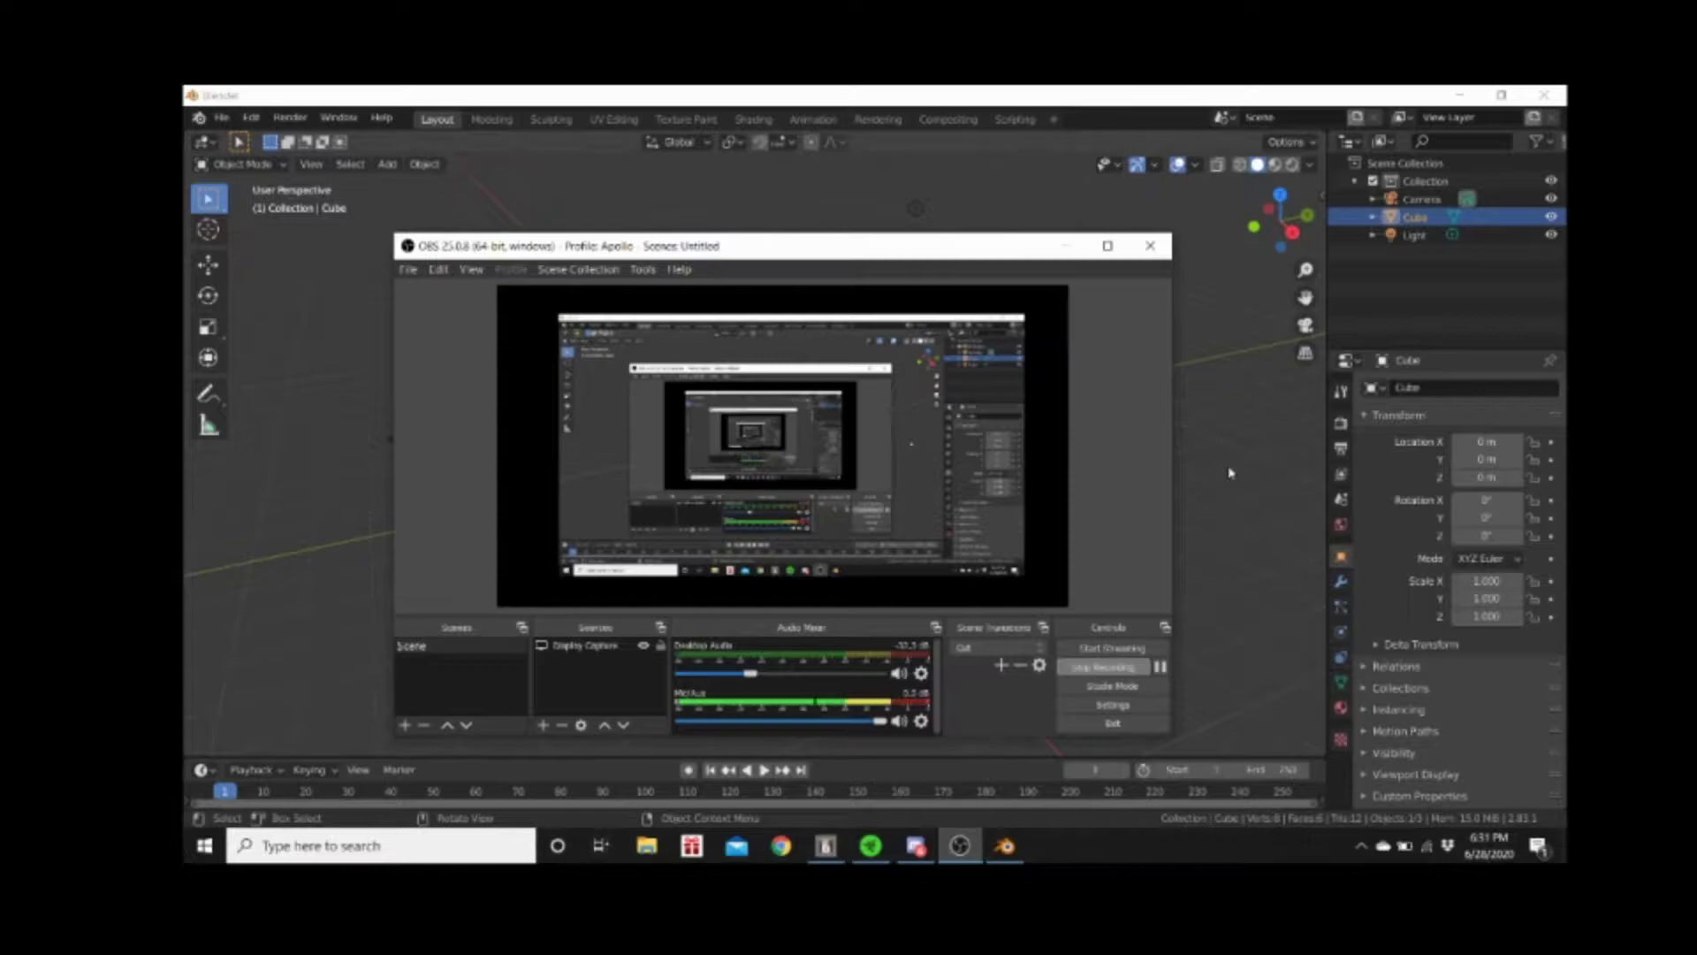
Lower the Mic/Aux level in the OBS audio mixer, fine-tune it, and dismiss the USB Charger Plus message
drag(873, 723, 818, 724)
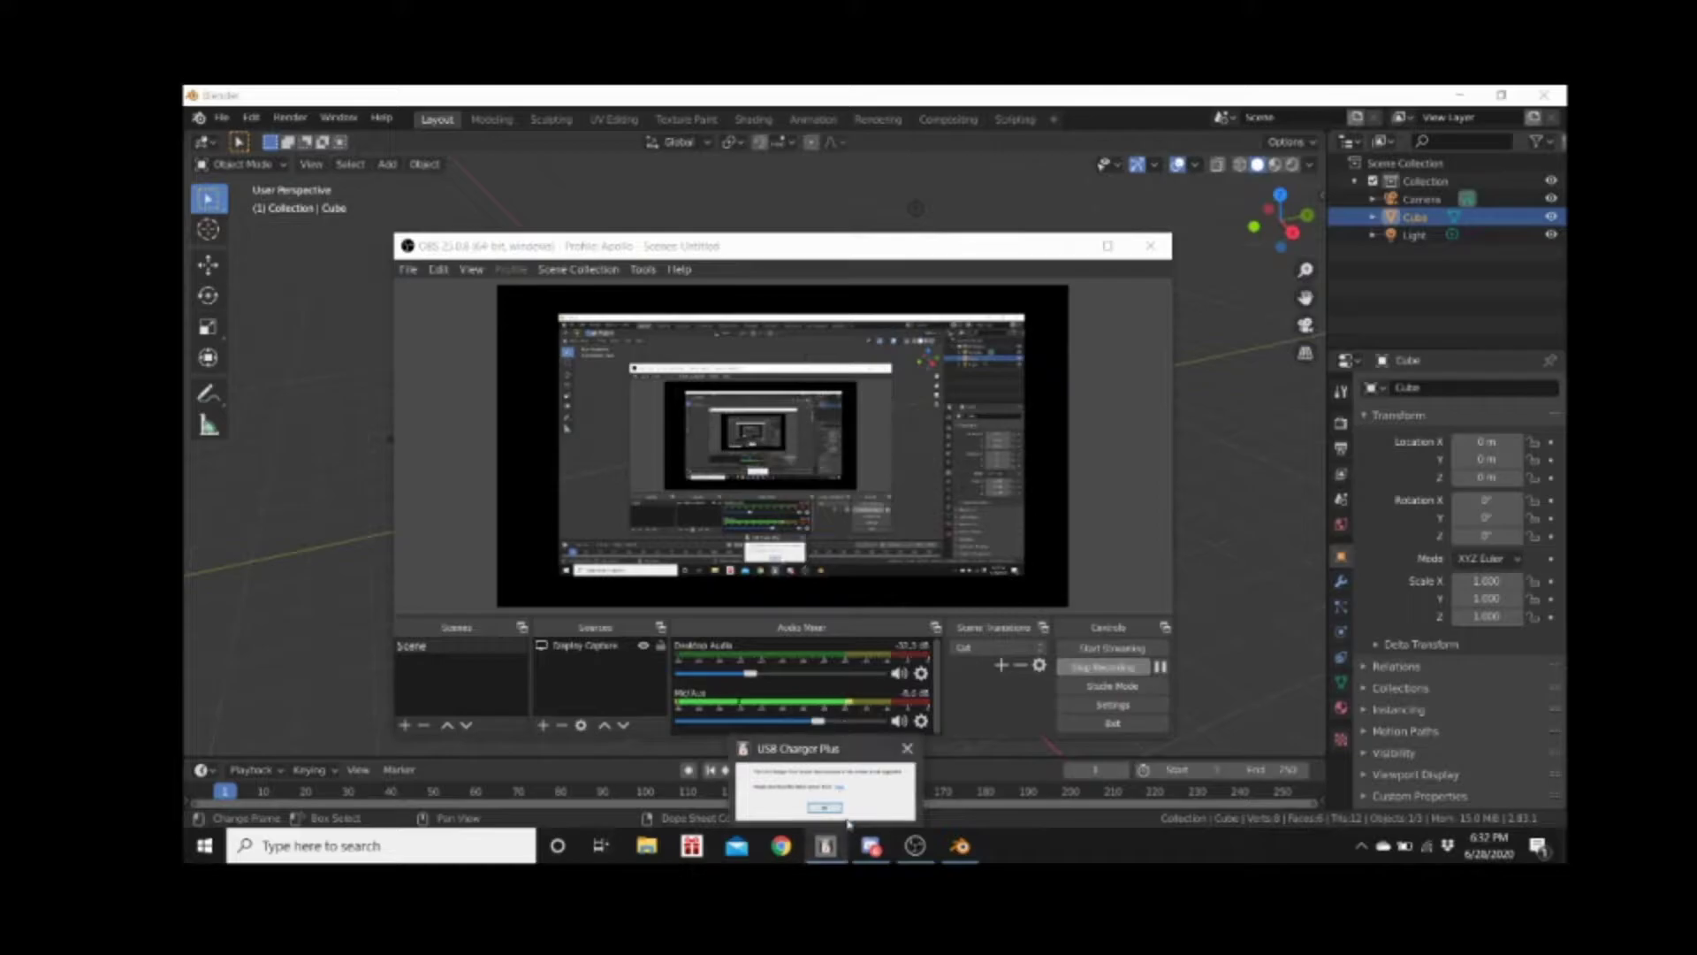
click(793, 804)
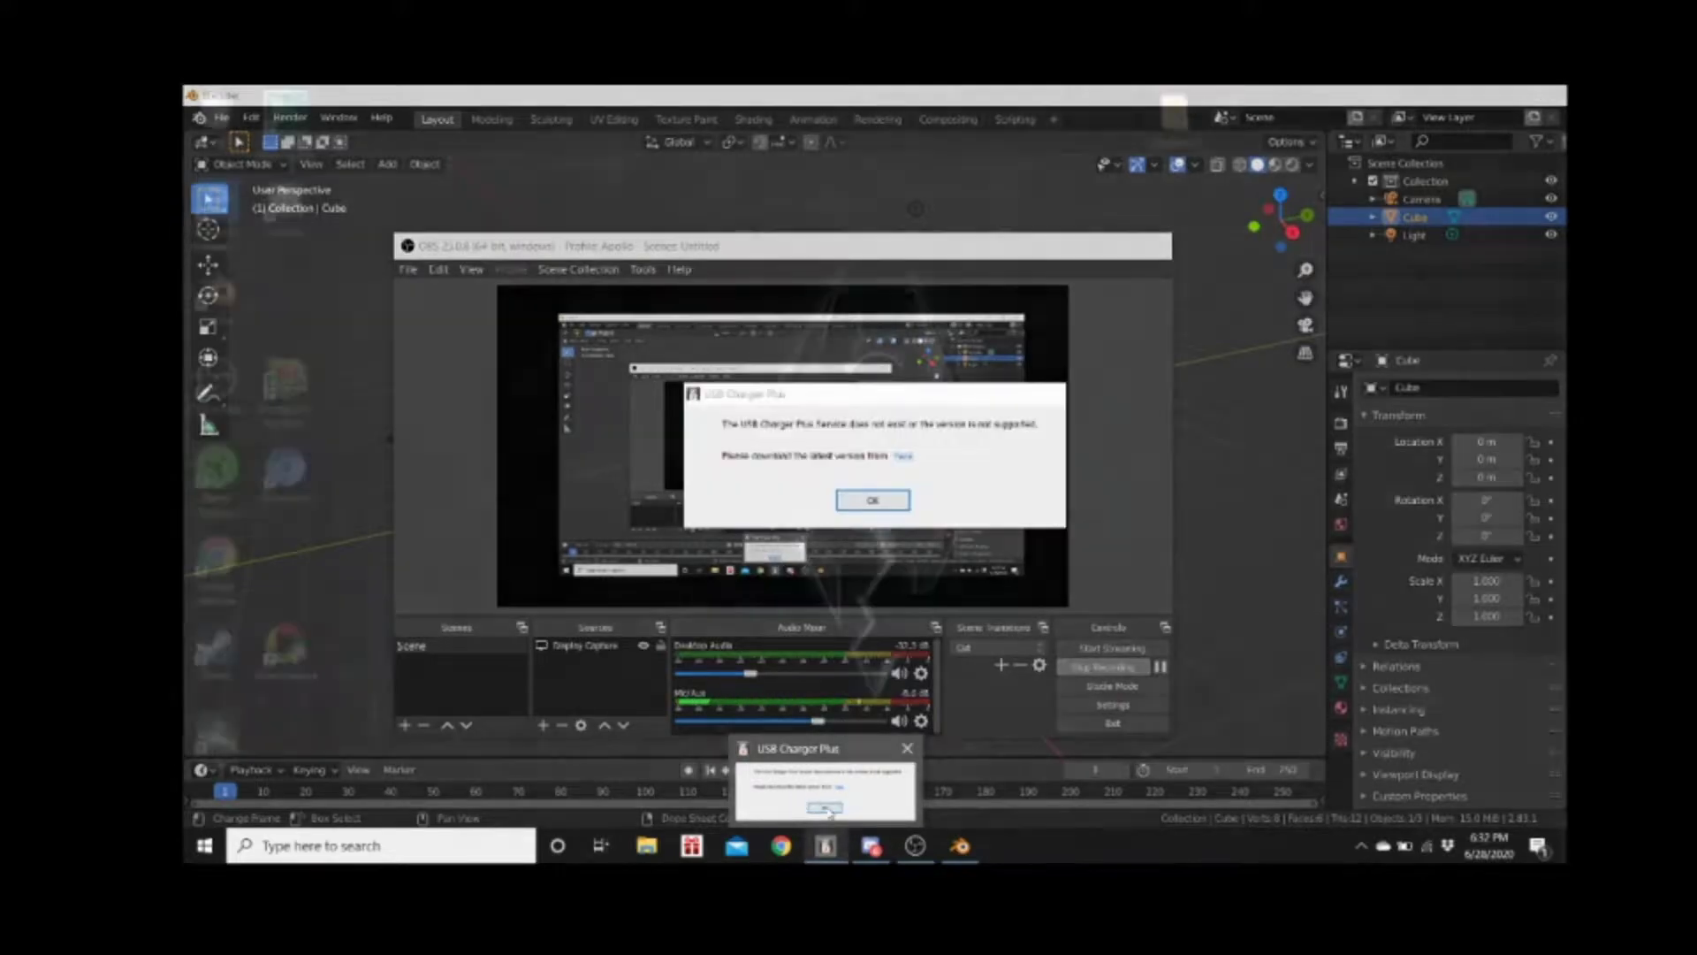
click(875, 502)
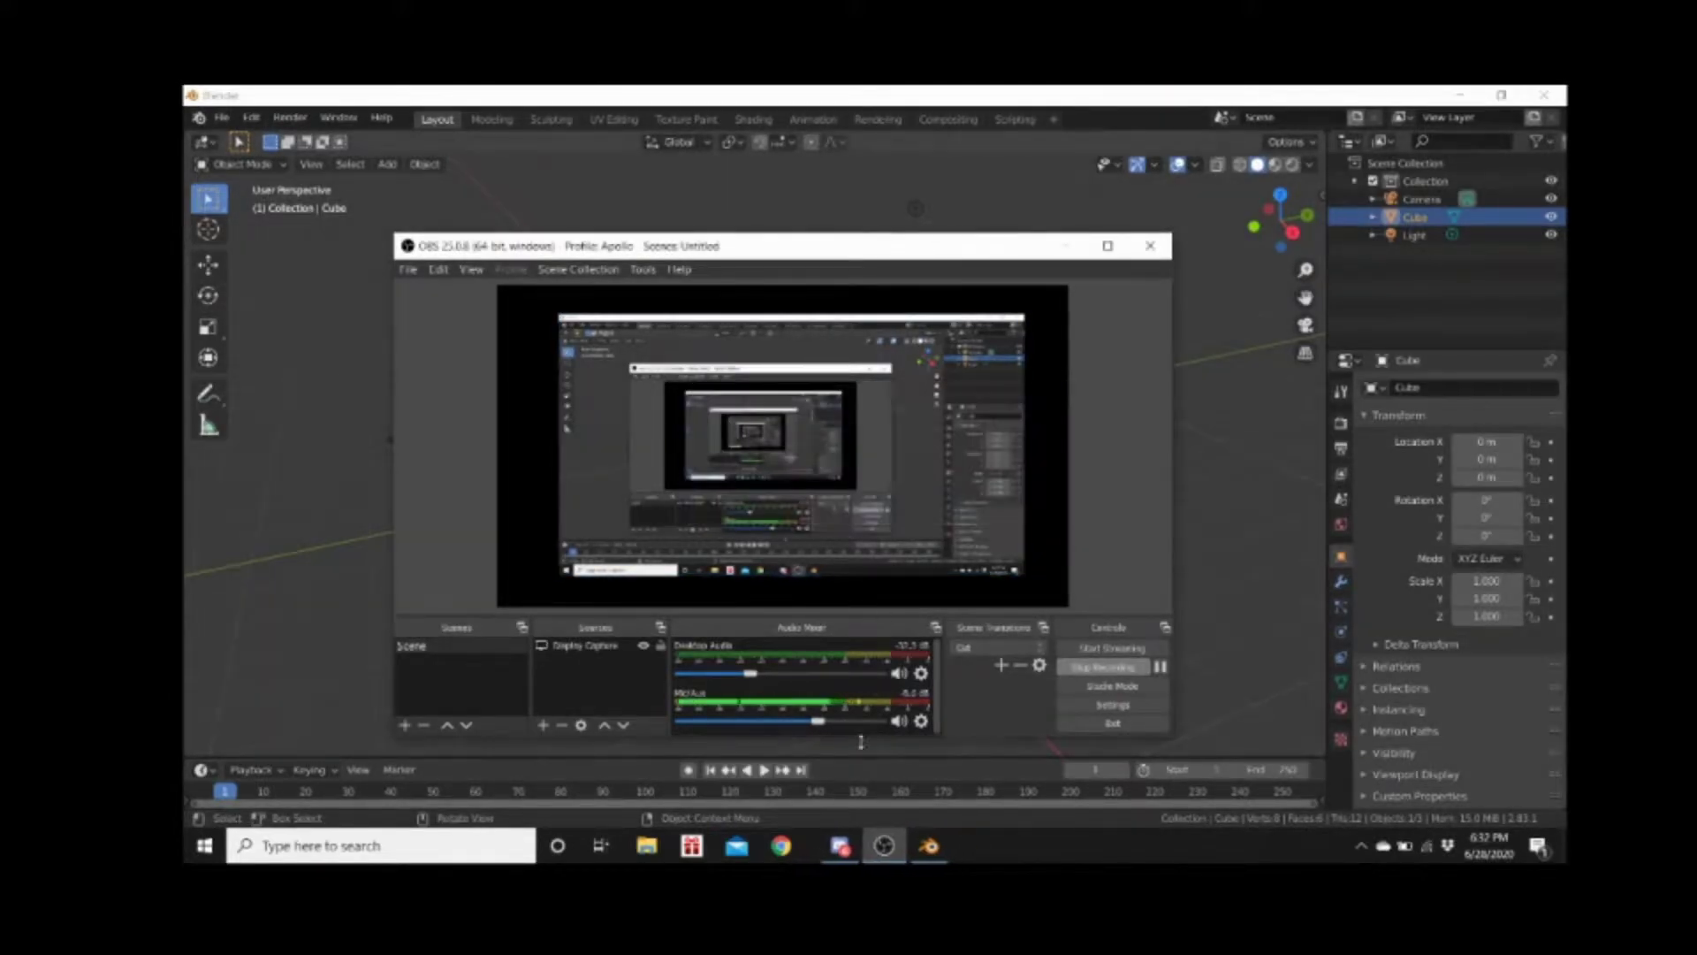
drag(822, 723, 841, 725)
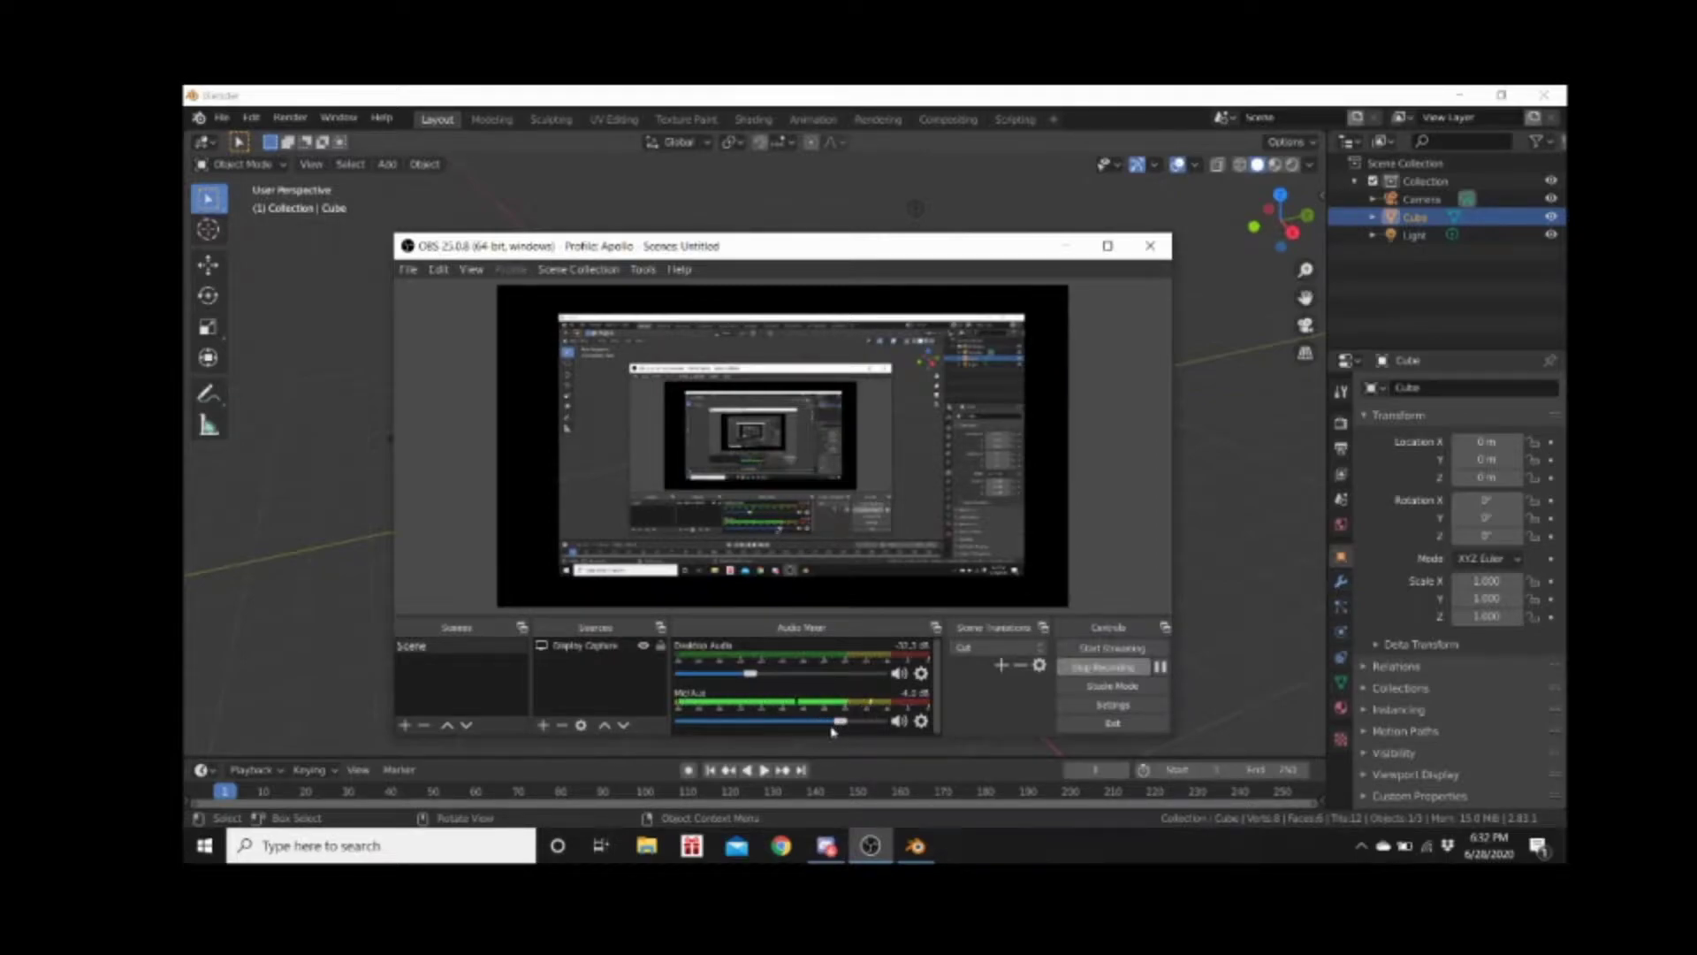
Switch to Blender and scale the default cube up uniformly to about 4.84
click(345, 343)
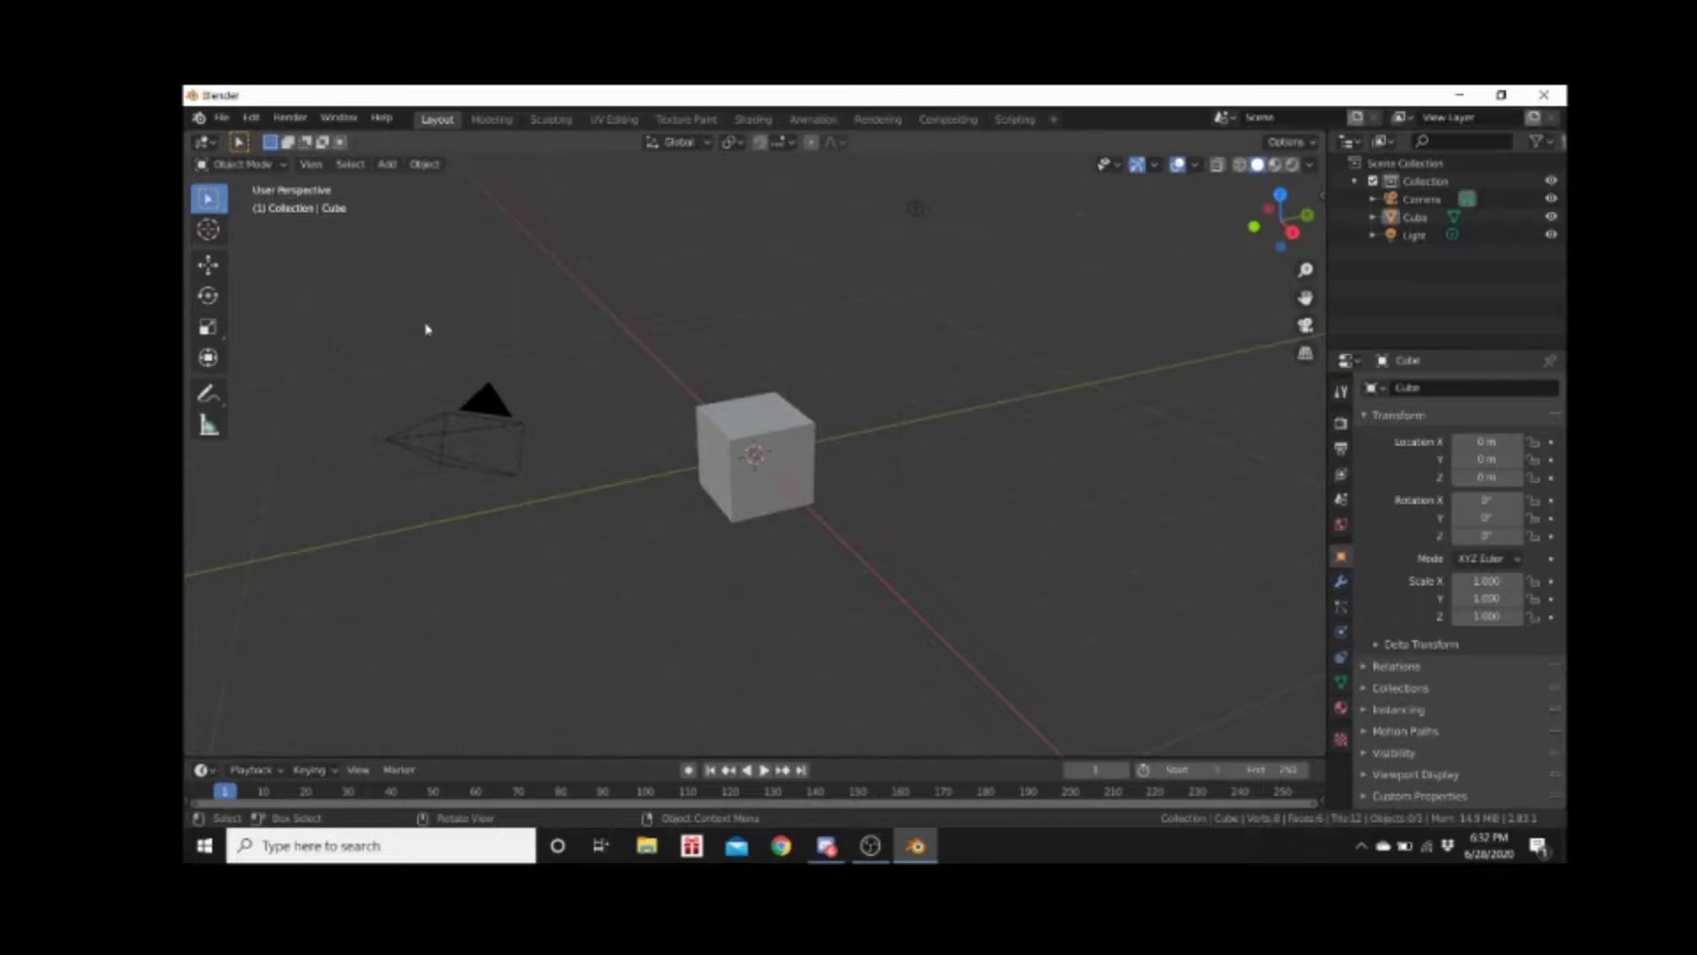
scroll(807, 295, down, 3)
scroll(632, 372, down, 2)
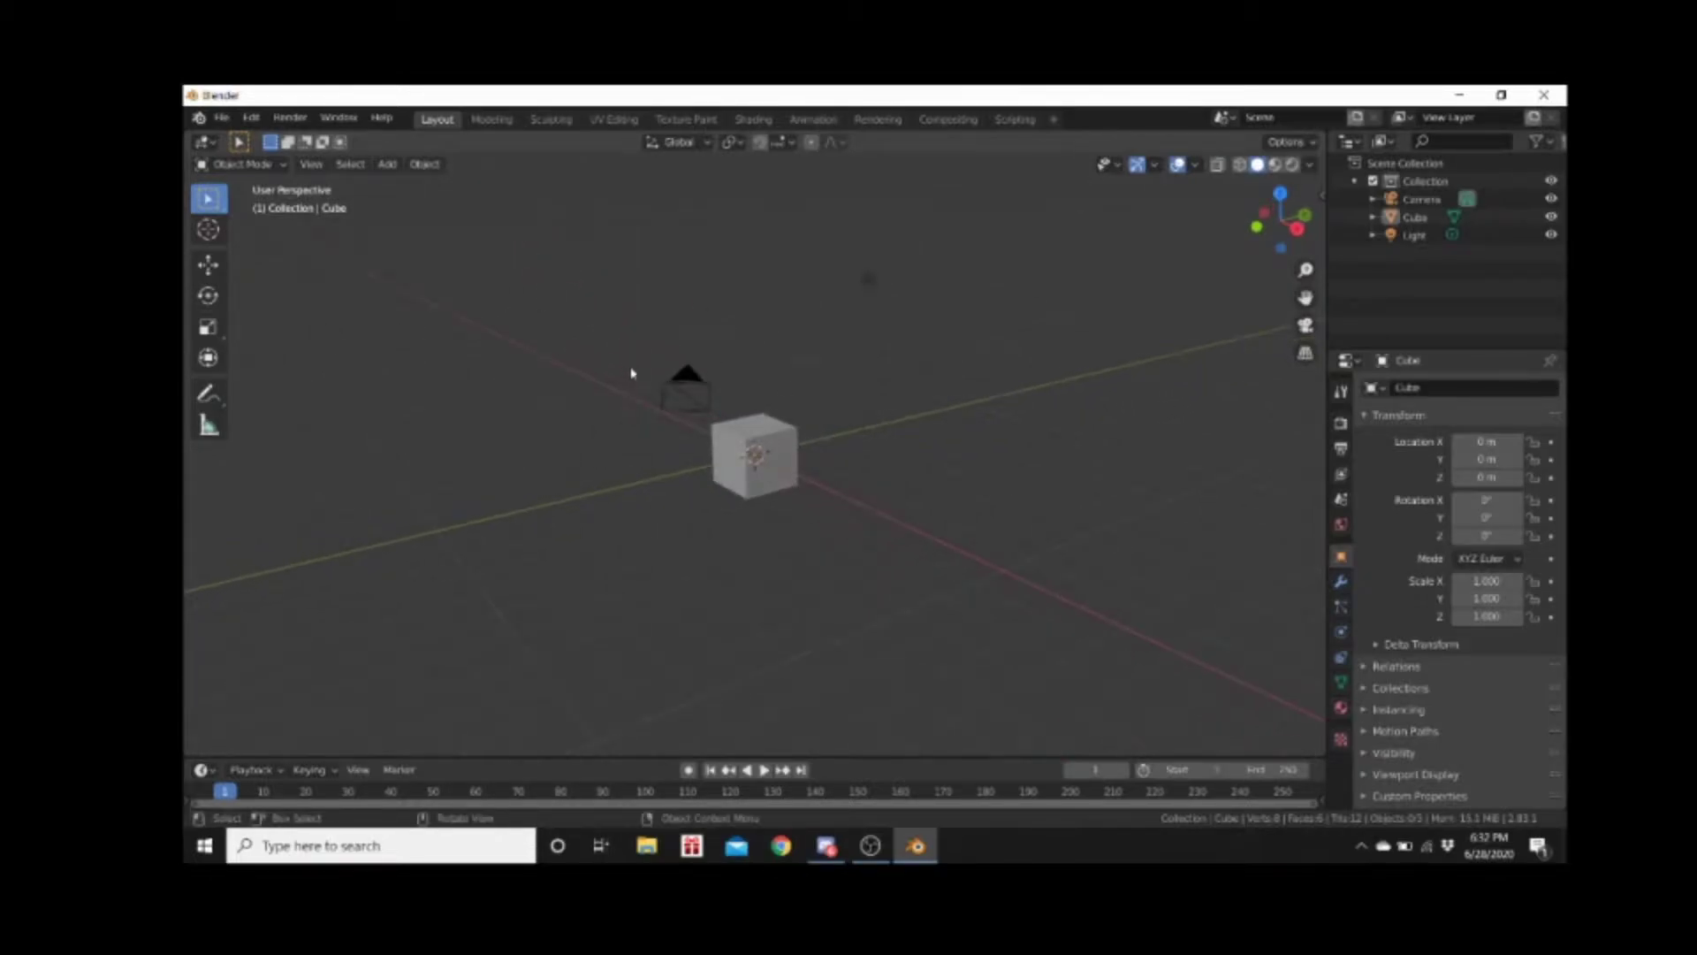
key(KP_1)
middle_drag(631, 372, 633, 389)
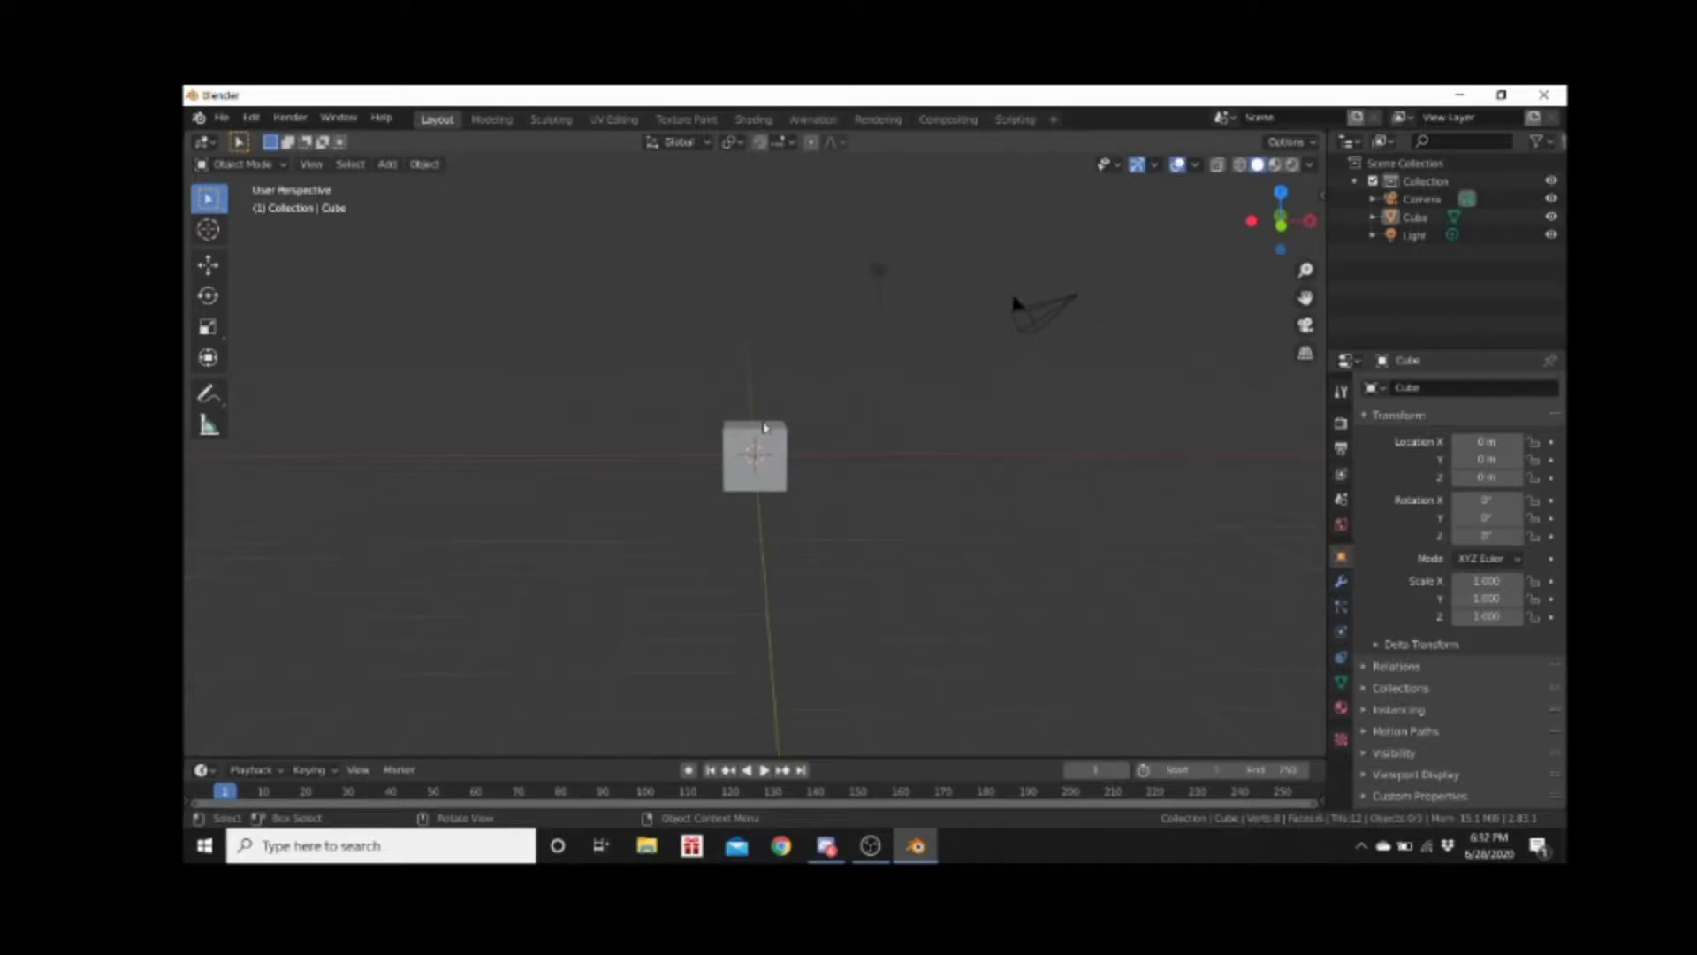
click(764, 427)
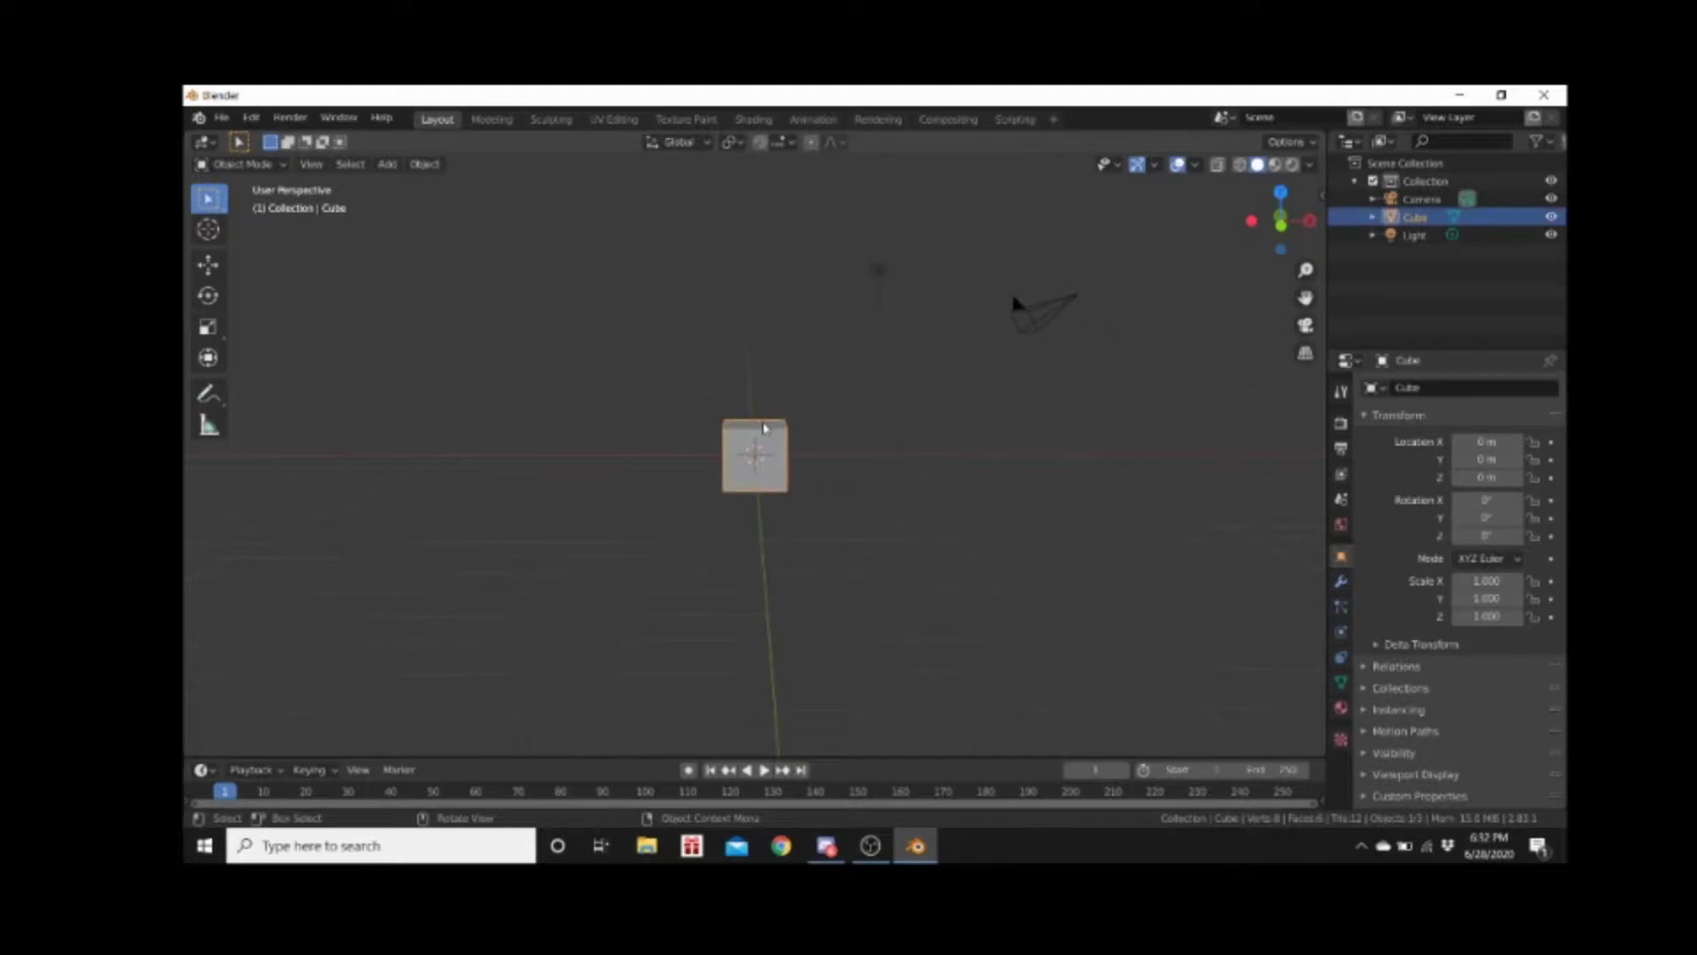
key(s)
click(878, 383)
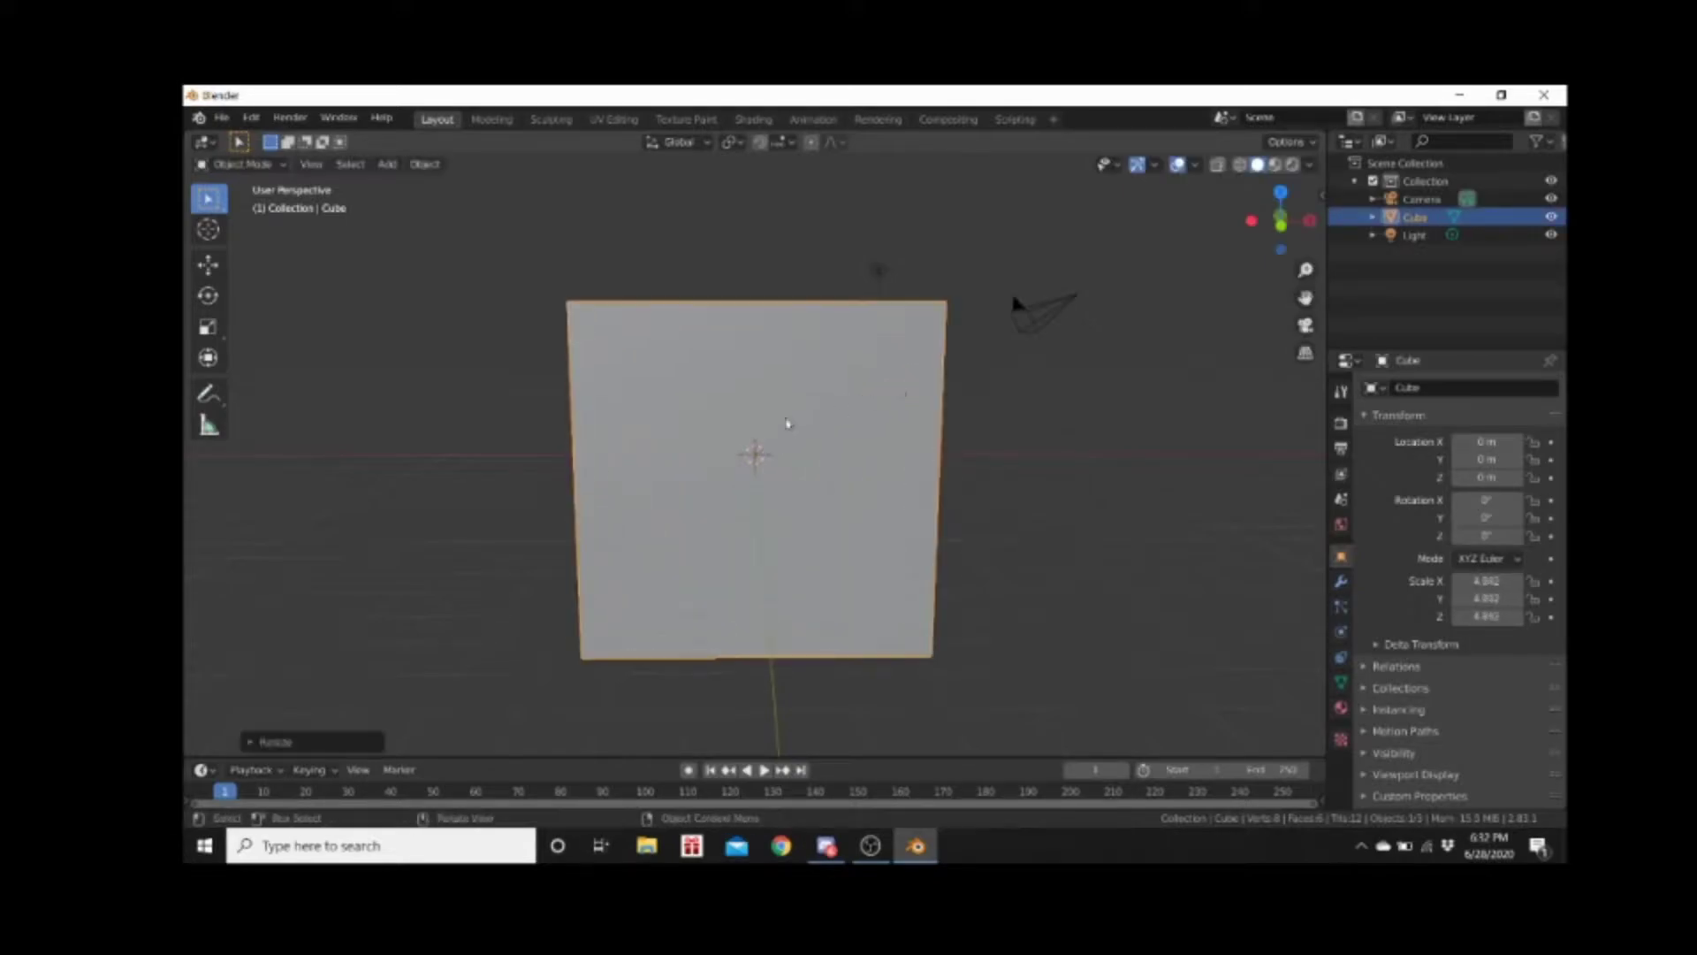
middle_drag(787, 423, 928, 416)
key(s)
key(x)
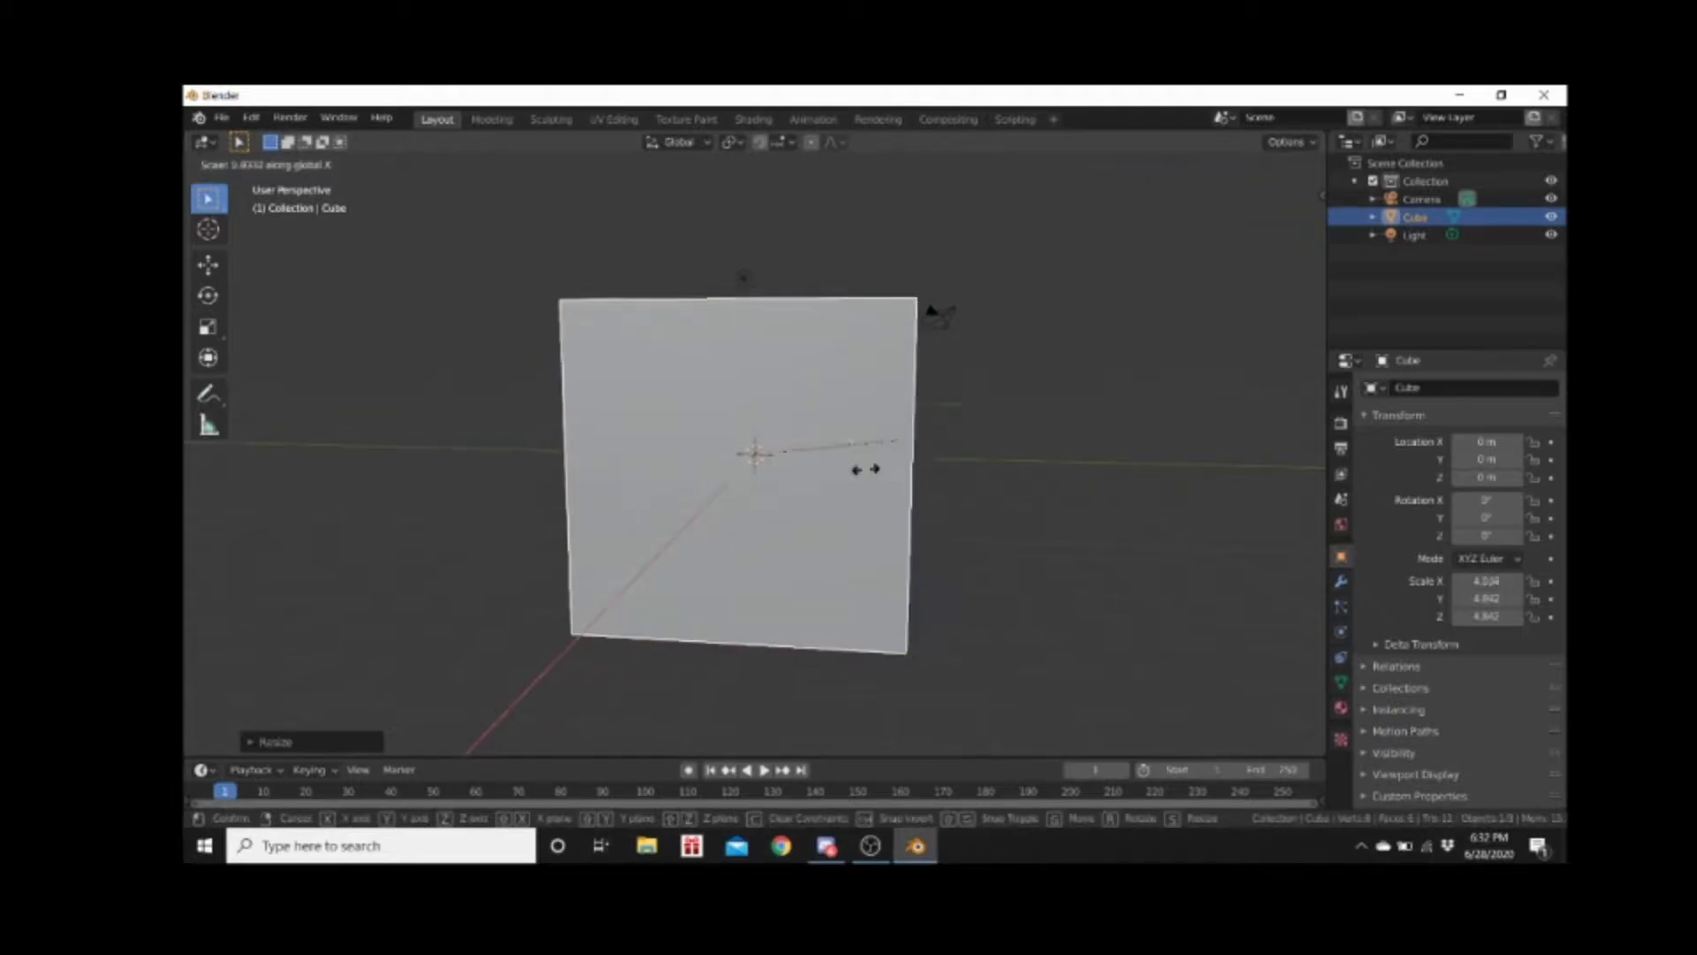
key(Escape)
Stretch the cube along the global X axis to a scale of about 17.45, working in front view
key(KP_1)
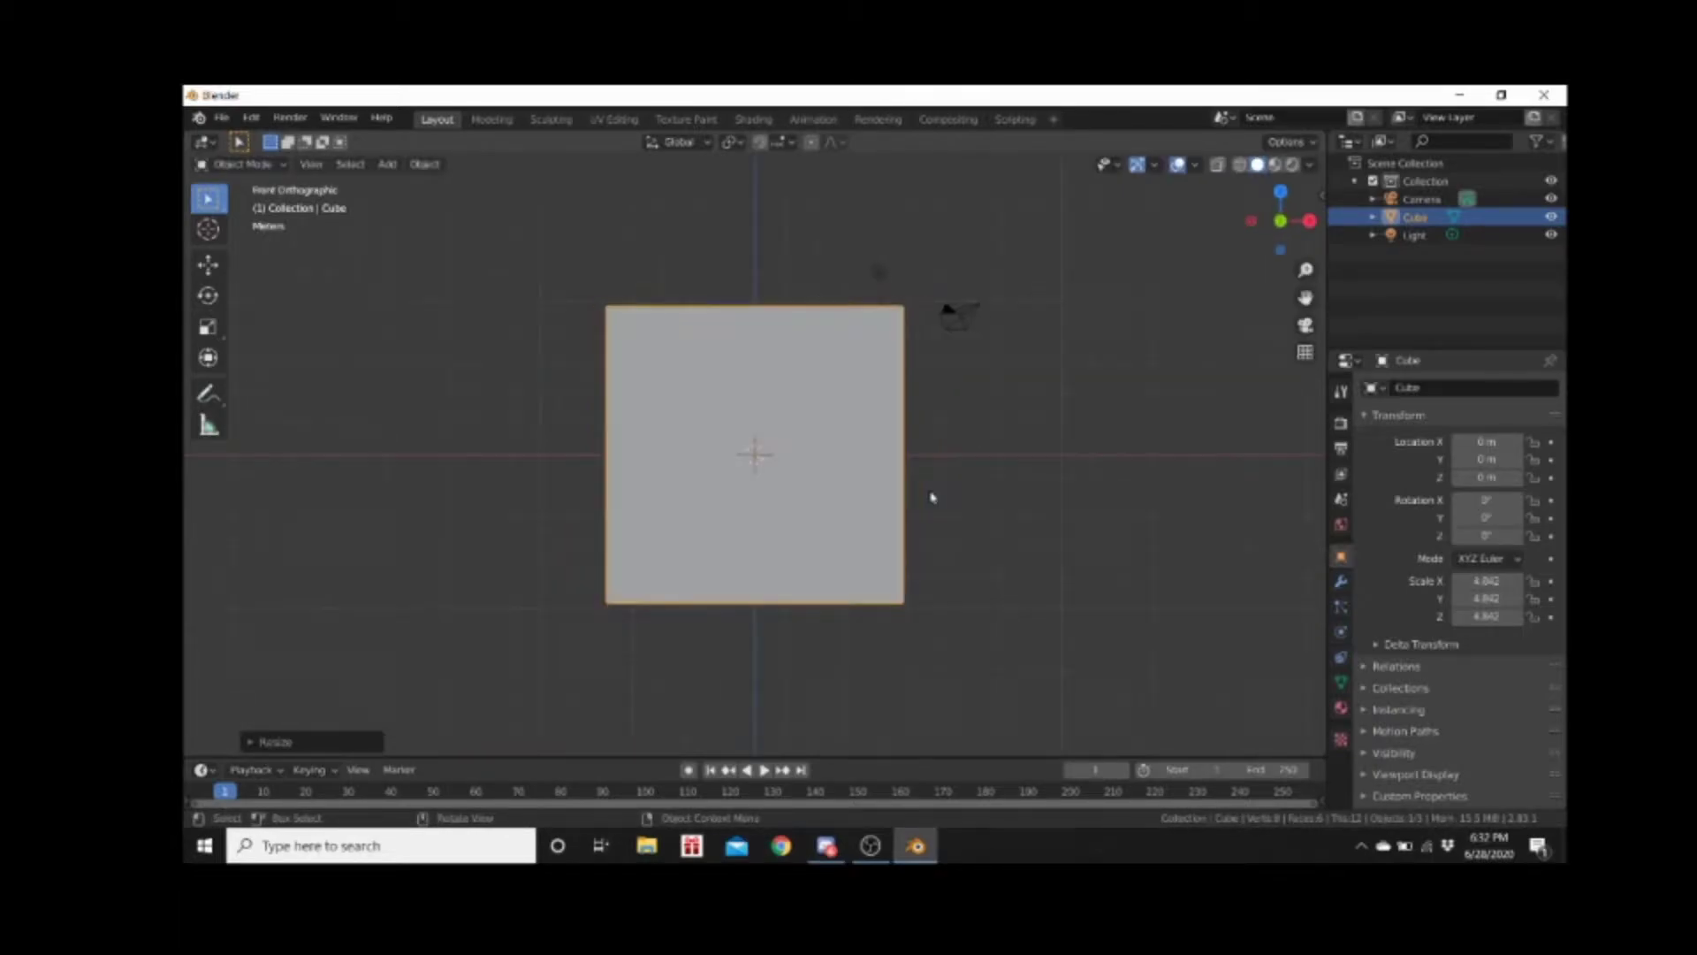
key(s)
key(x)
key(Escape)
key(s)
key(x)
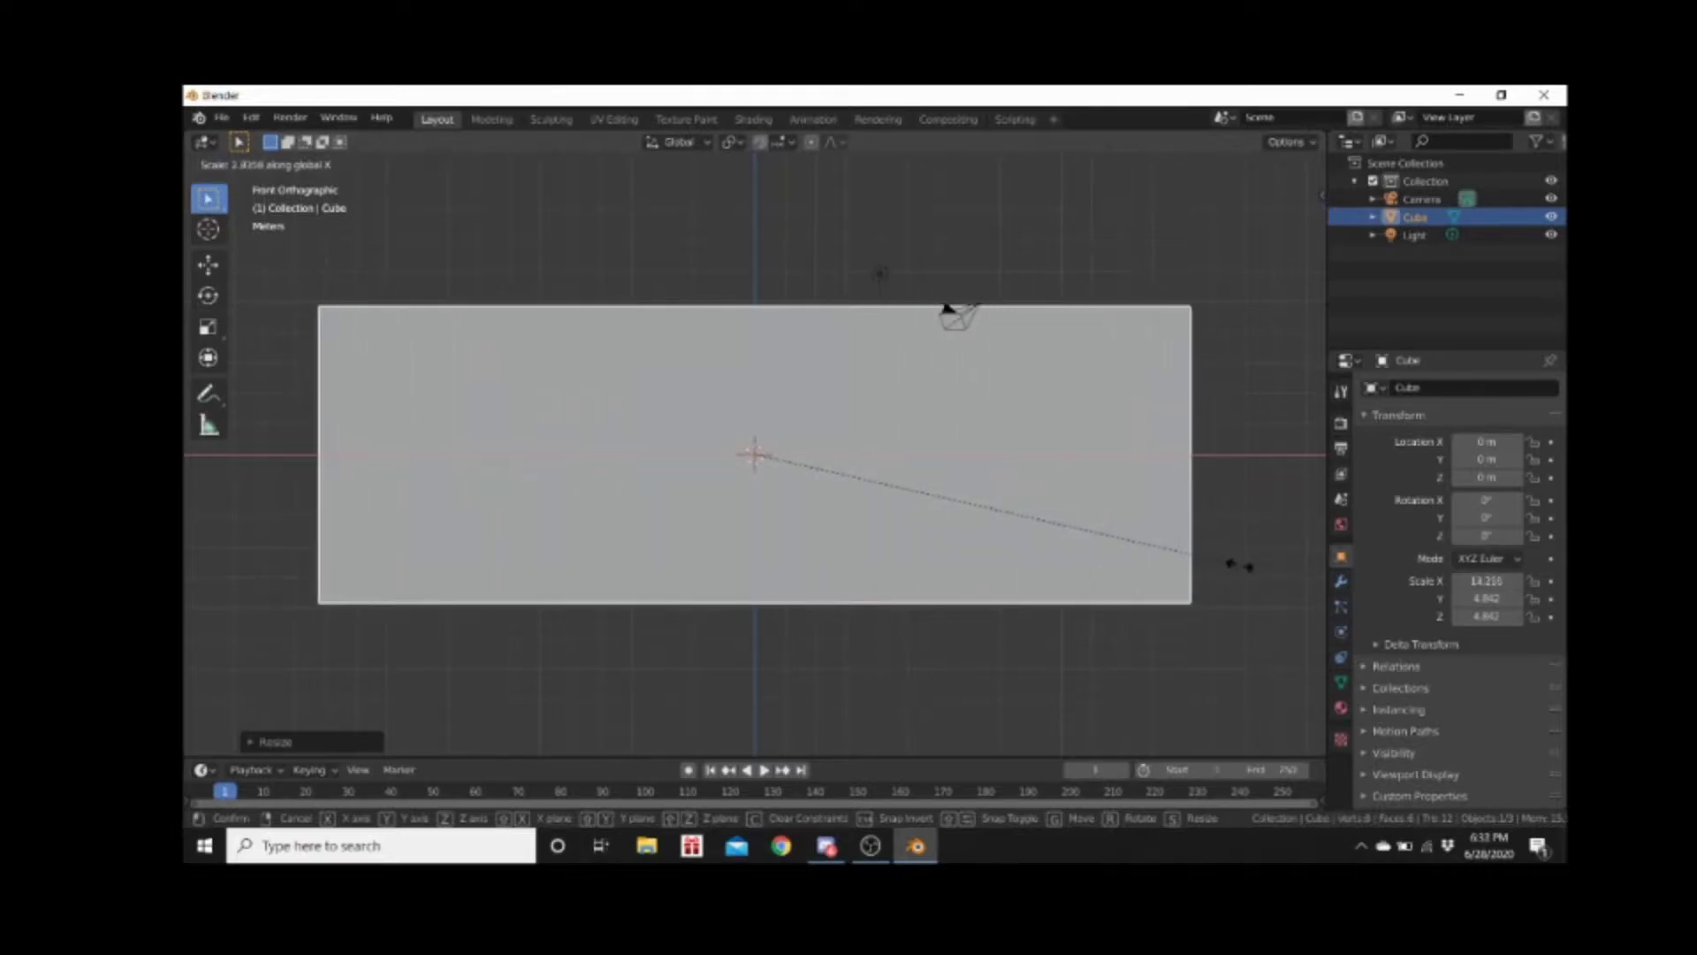
click(185, 464)
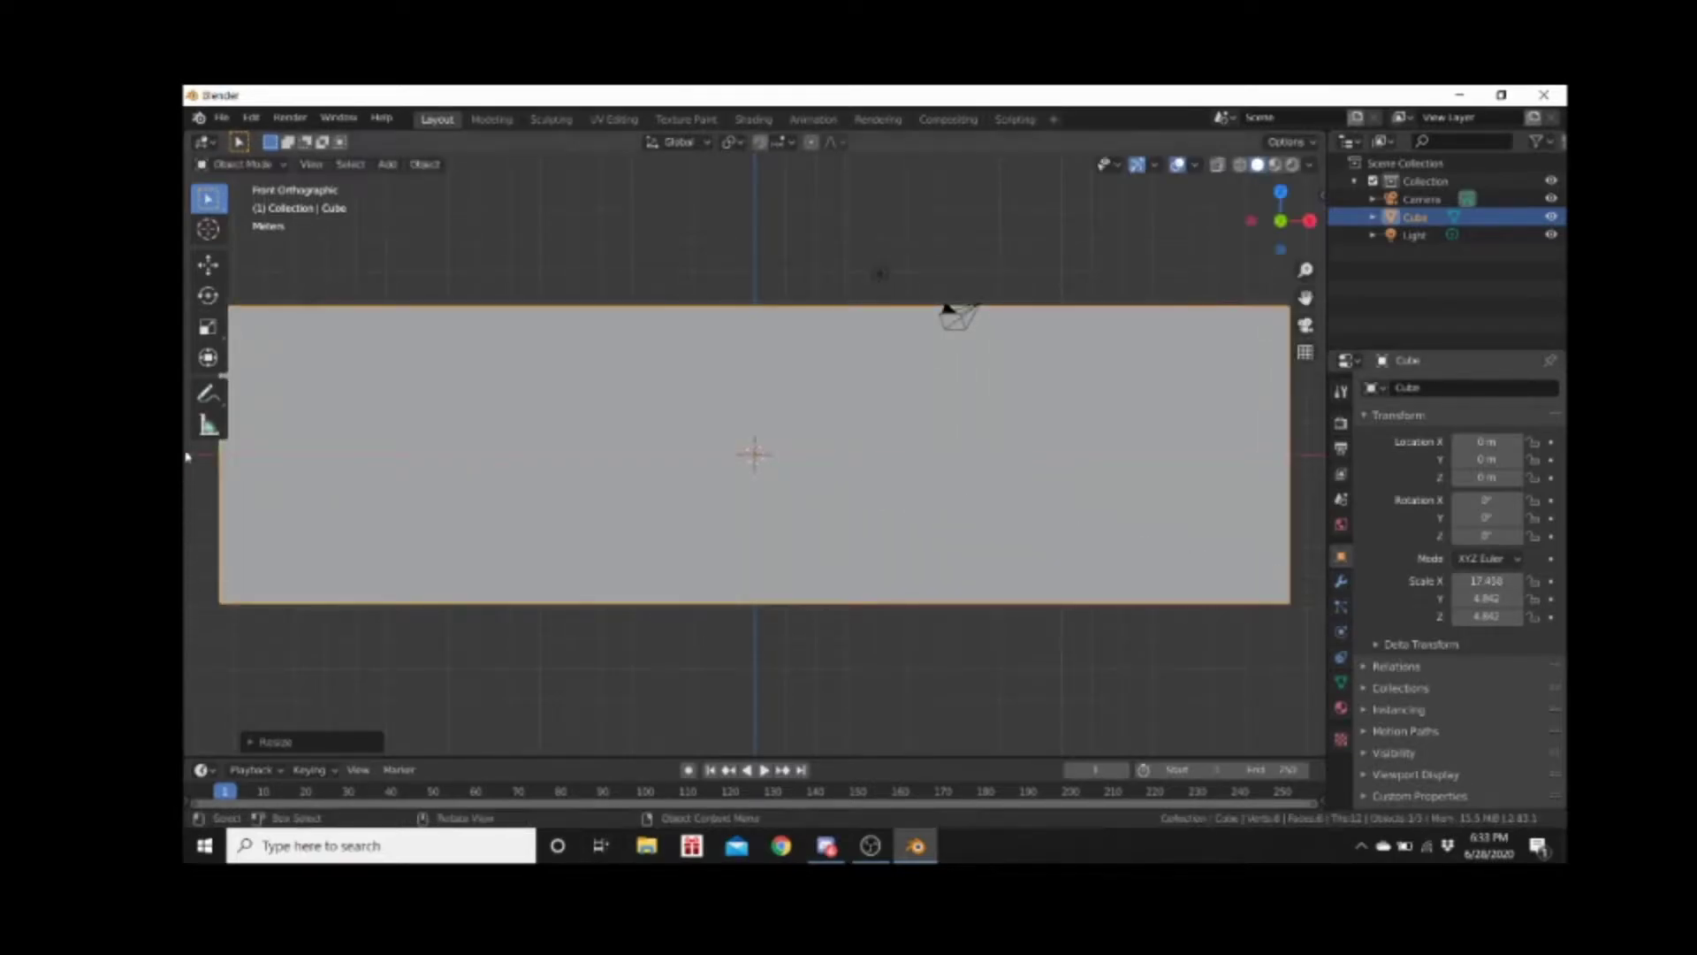
Examine the stretched cube from its end, its sides and its interior to check how the faces are oriented
middle_drag(348, 440, 802, 505)
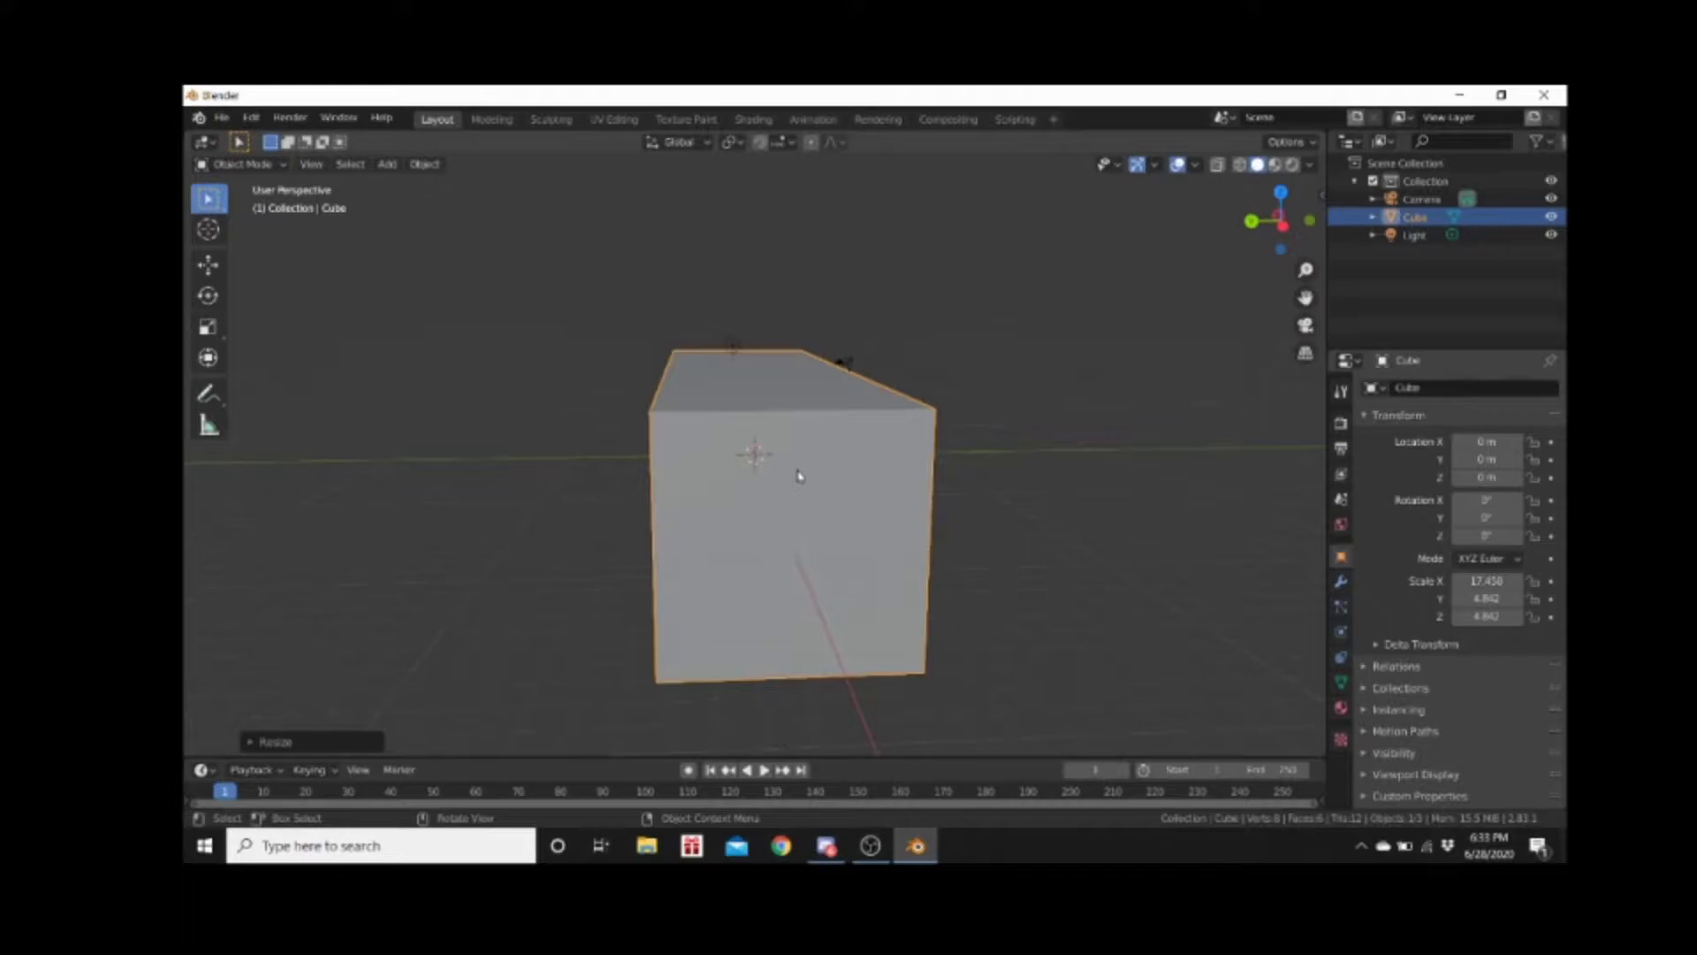
middle_drag(1123, 422, 1060, 409)
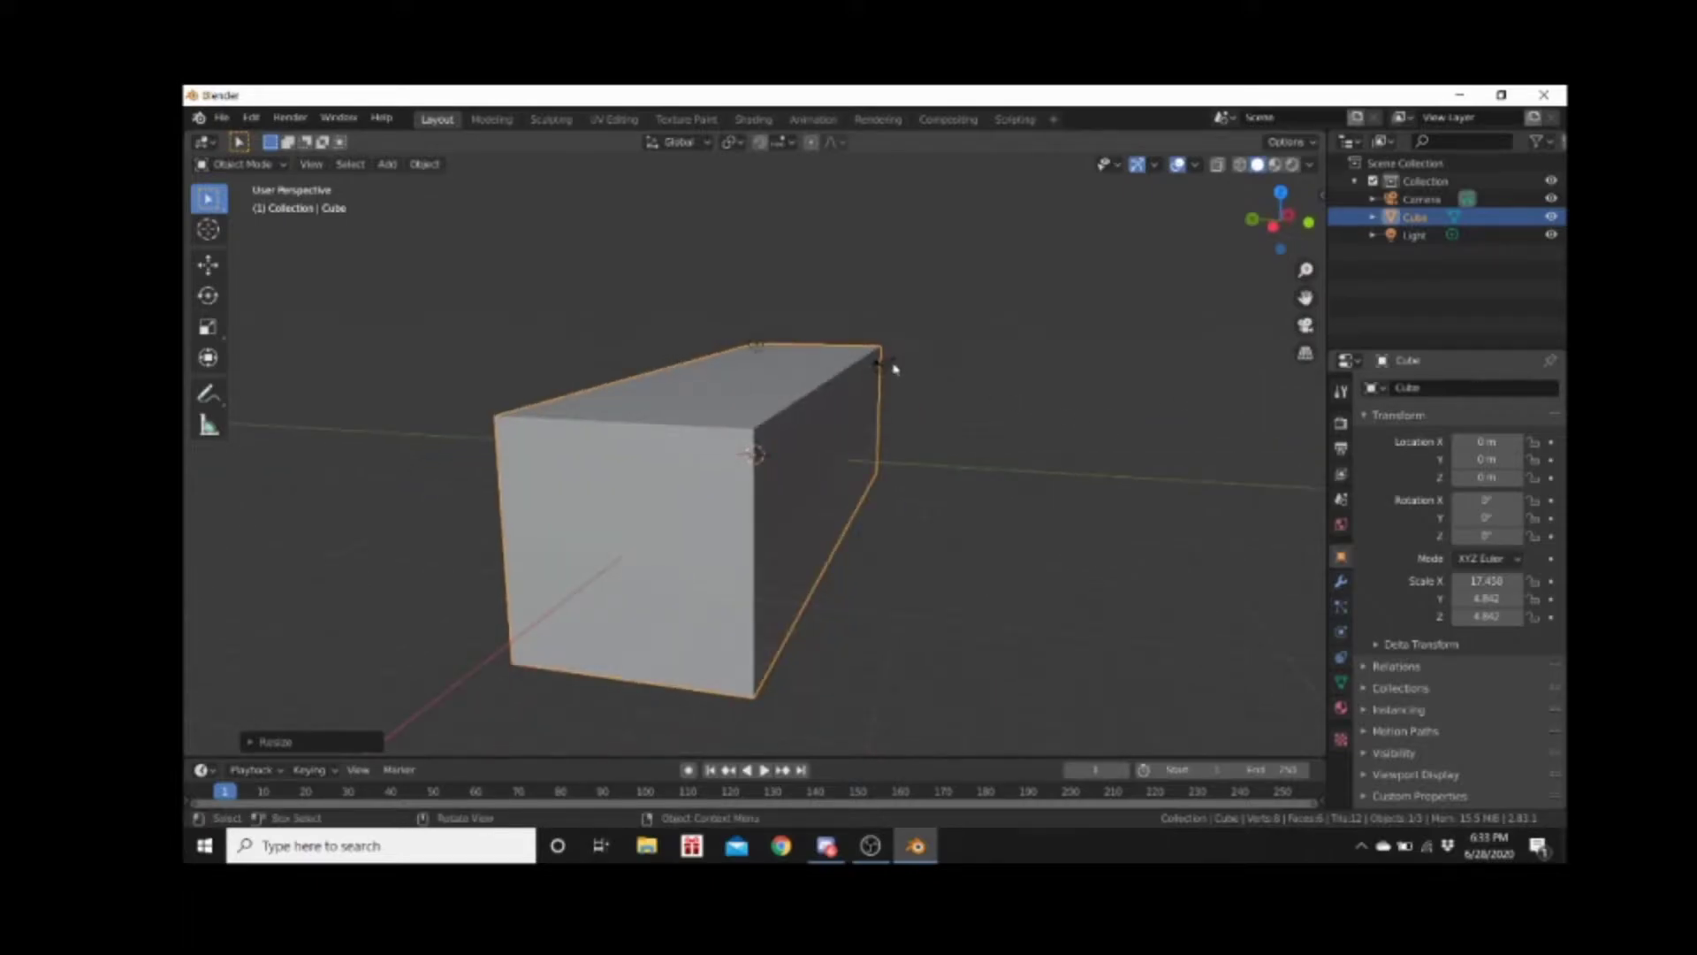
click(887, 366)
scroll(805, 449, up, 6)
middle_drag(804, 449, 848, 447)
scroll(985, 459, down, 5)
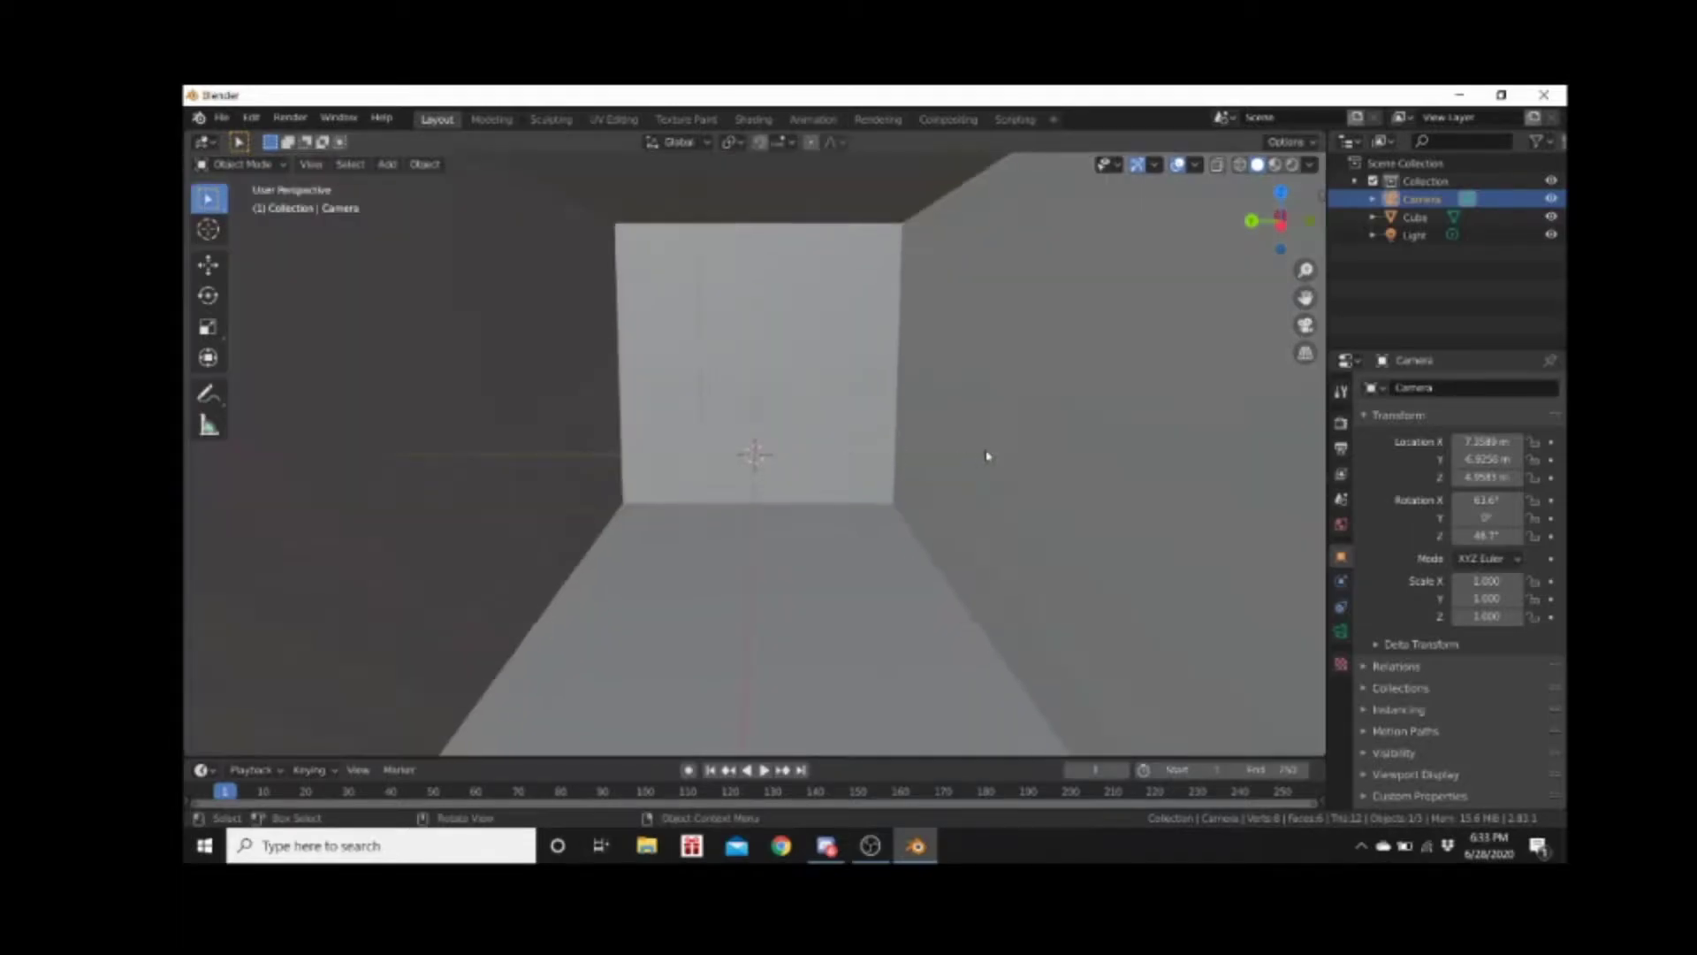
middle_drag(987, 456, 926, 458)
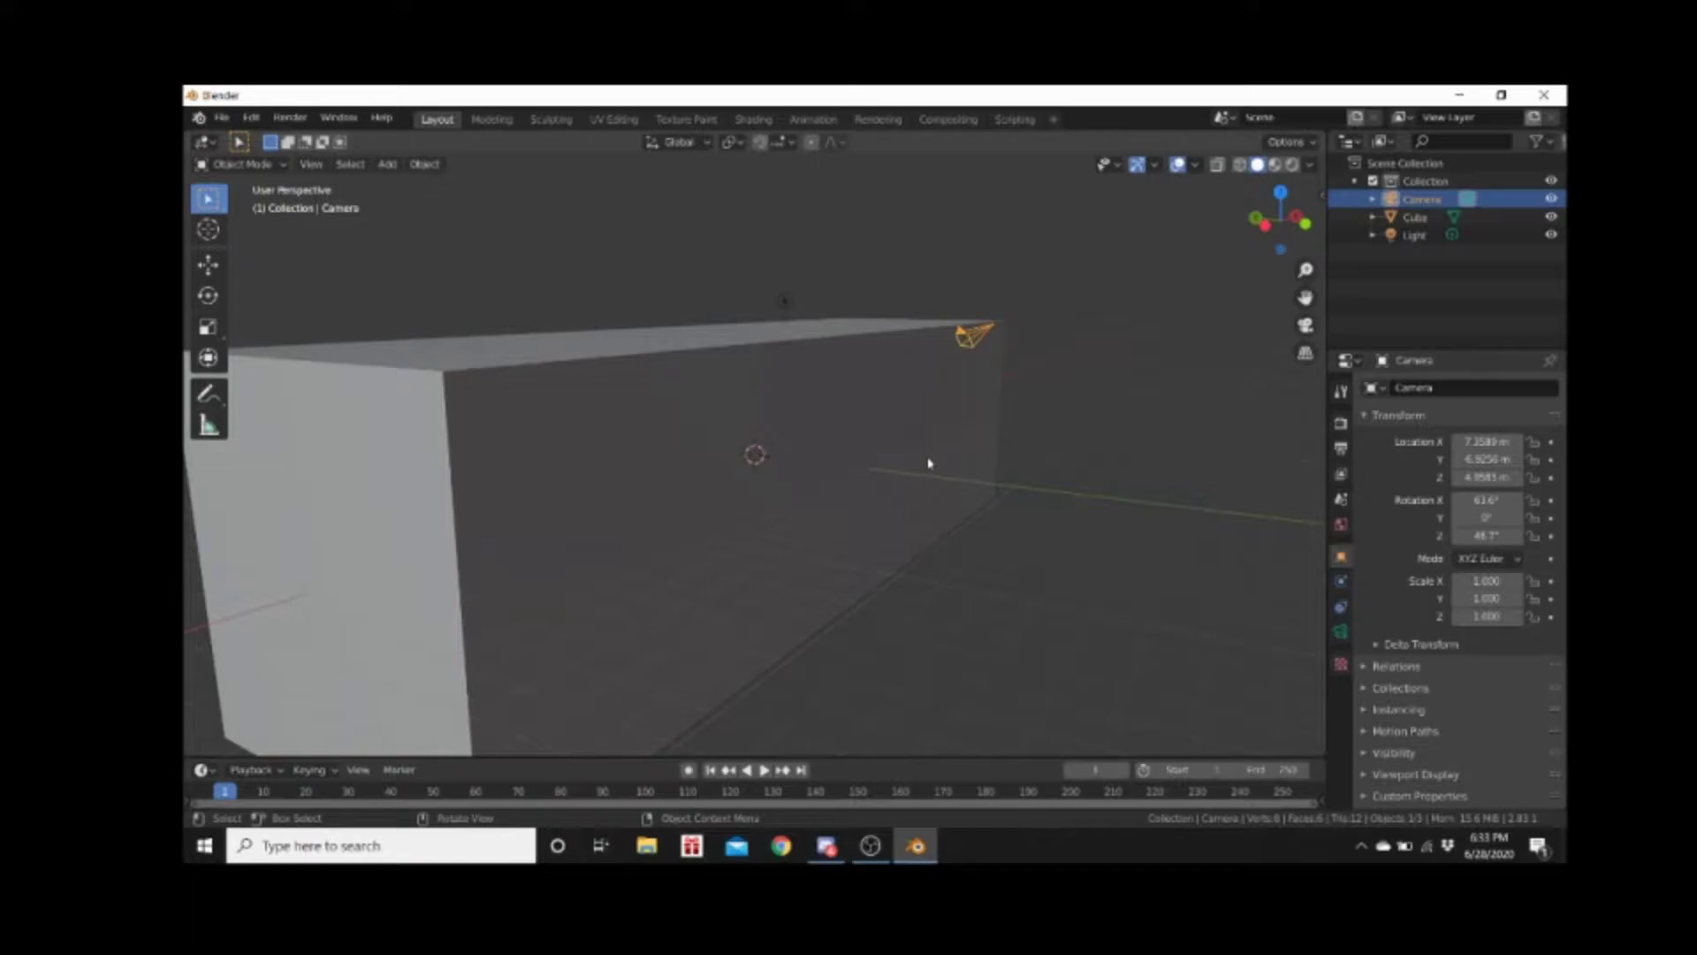
middle_drag(811, 386, 745, 404)
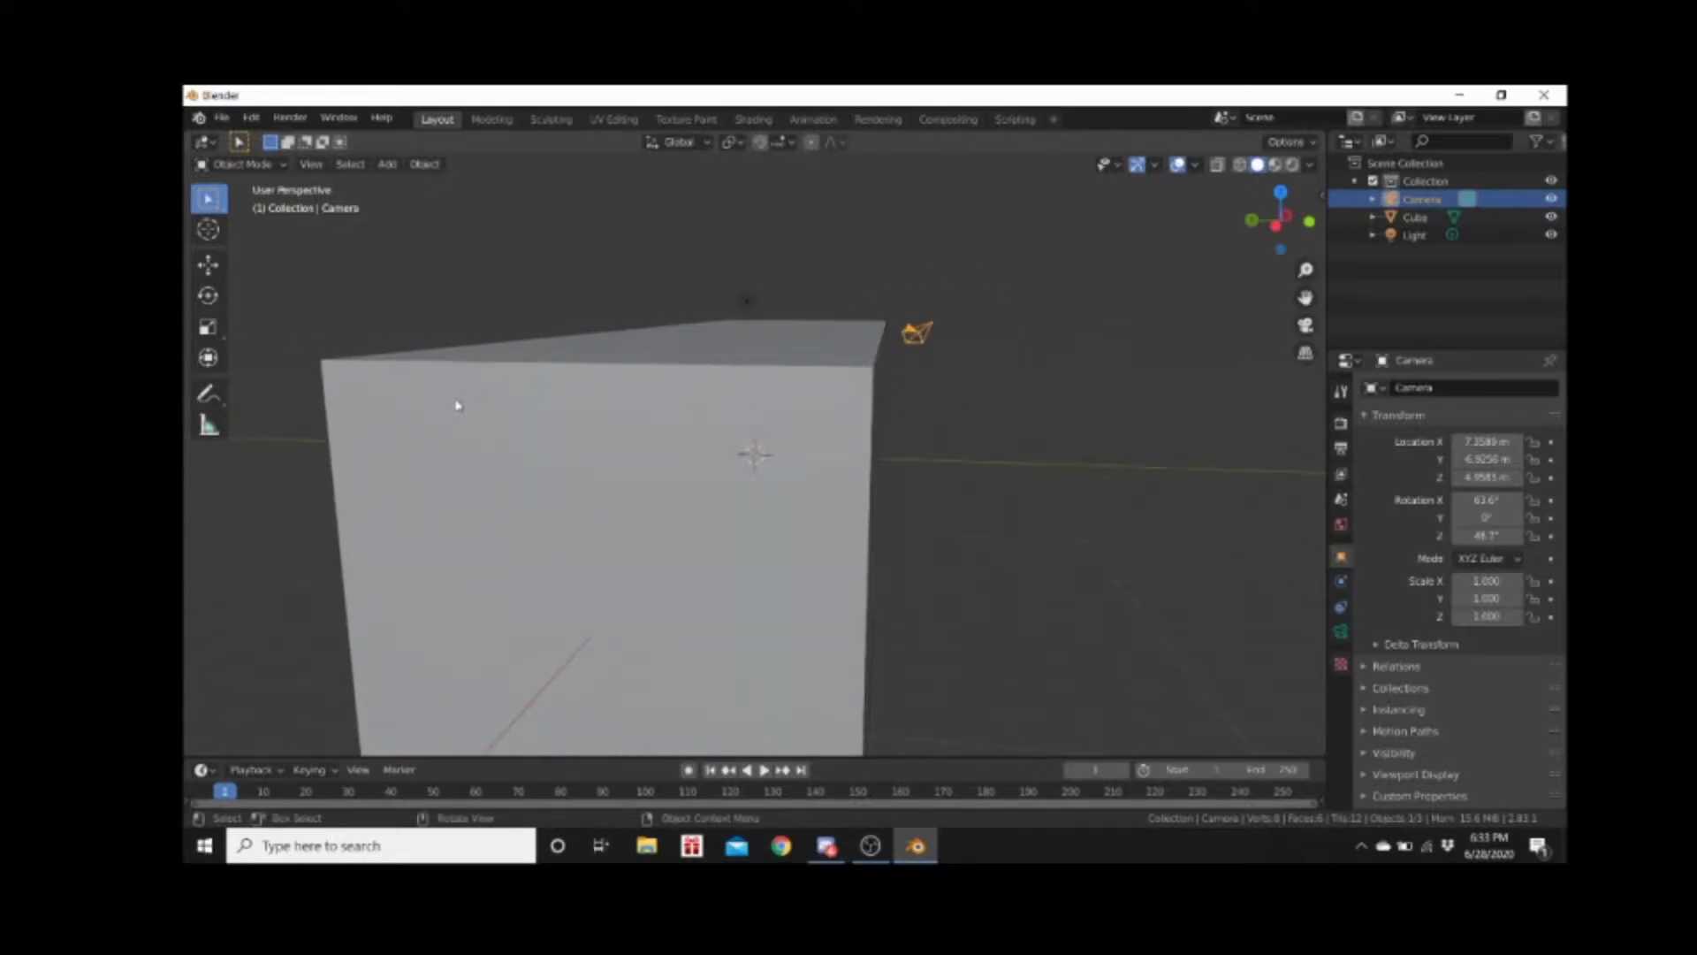
middle_drag(533, 370, 633, 361)
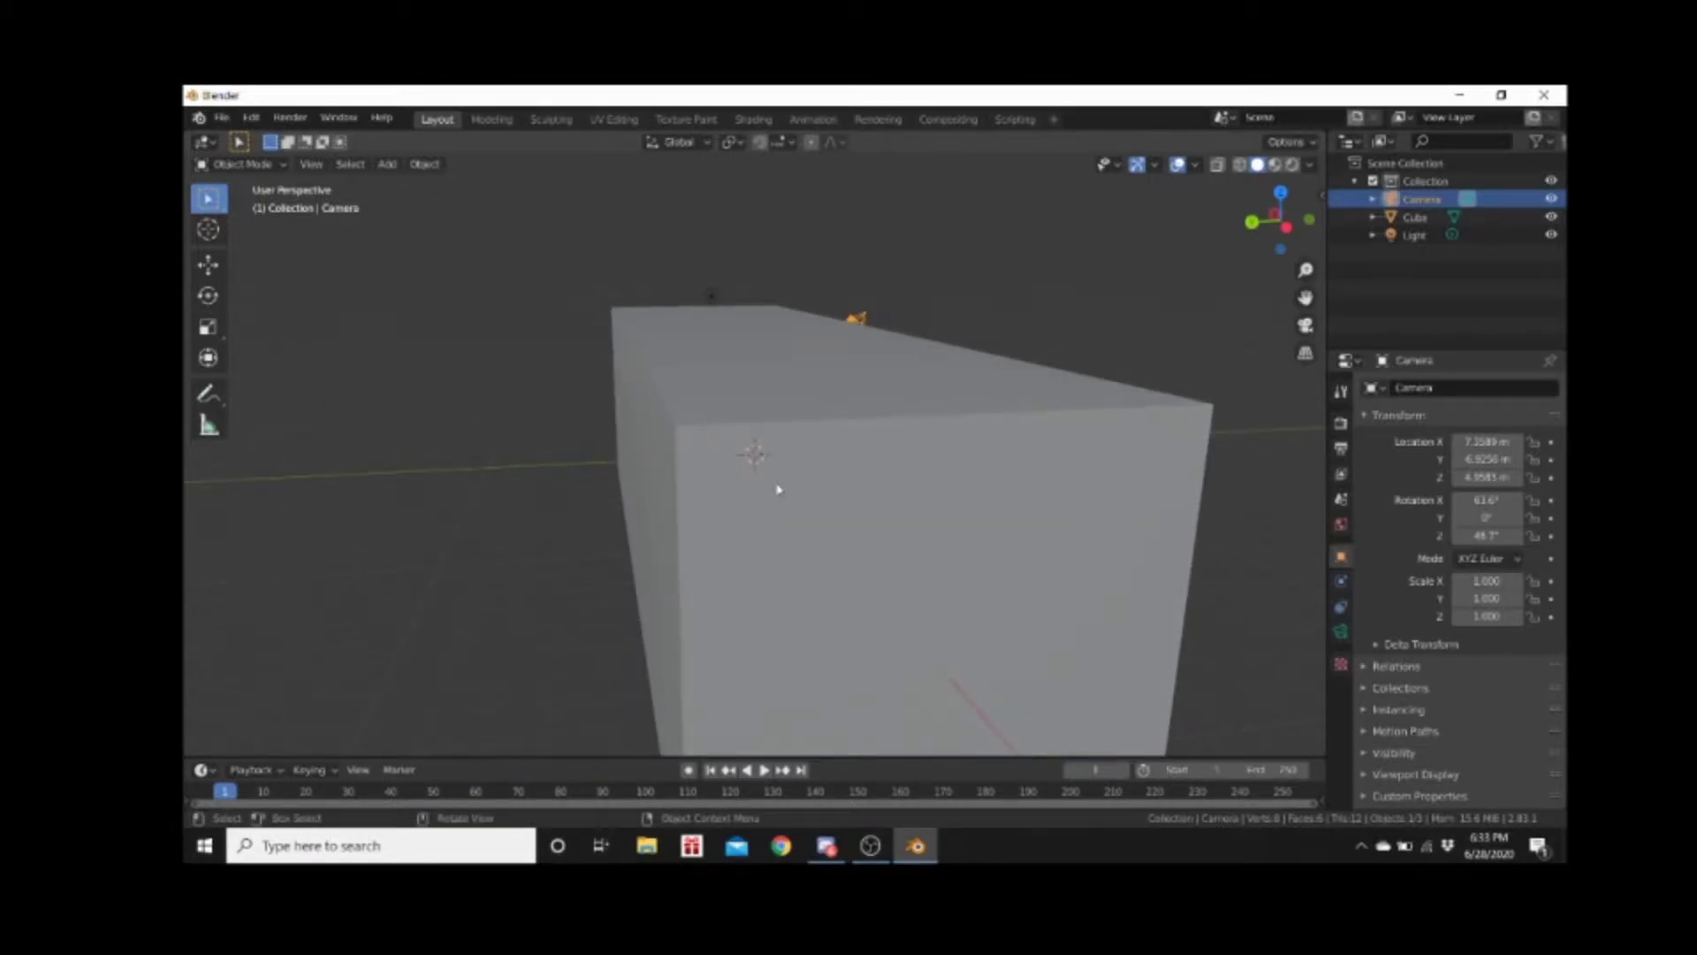
Switch to Chrome, search for "how to flip normals in blender" and read the answer on flipping the direction
click(782, 845)
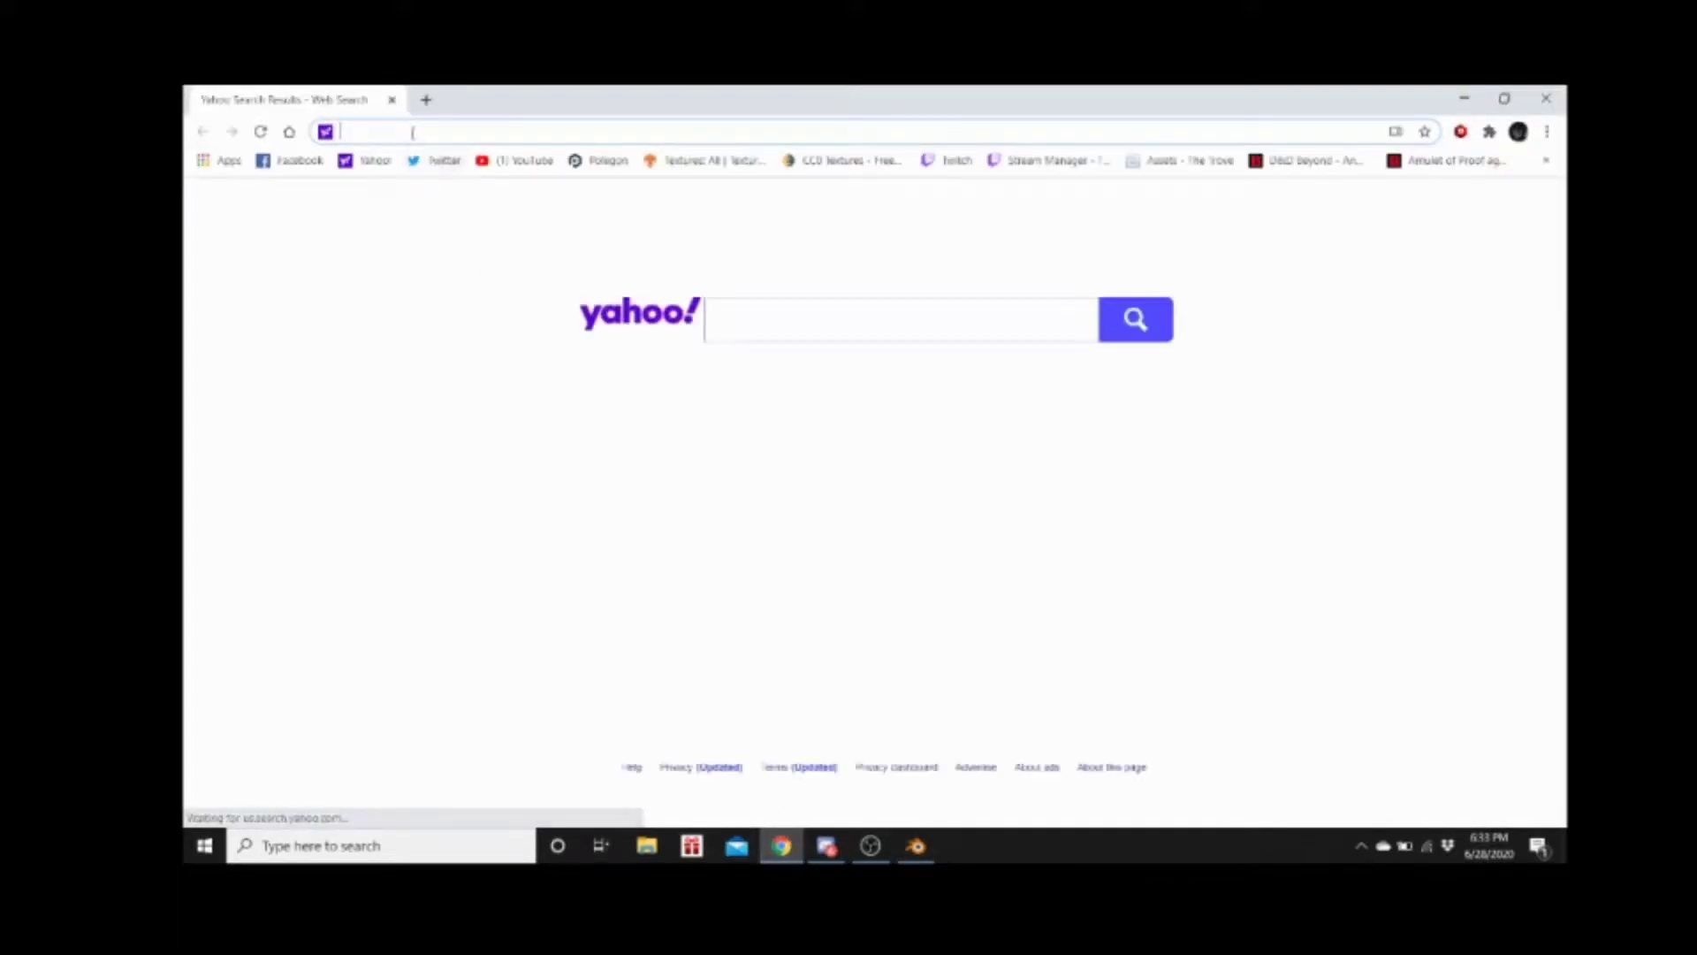
text(how to flip normals in blender)
key(Return)
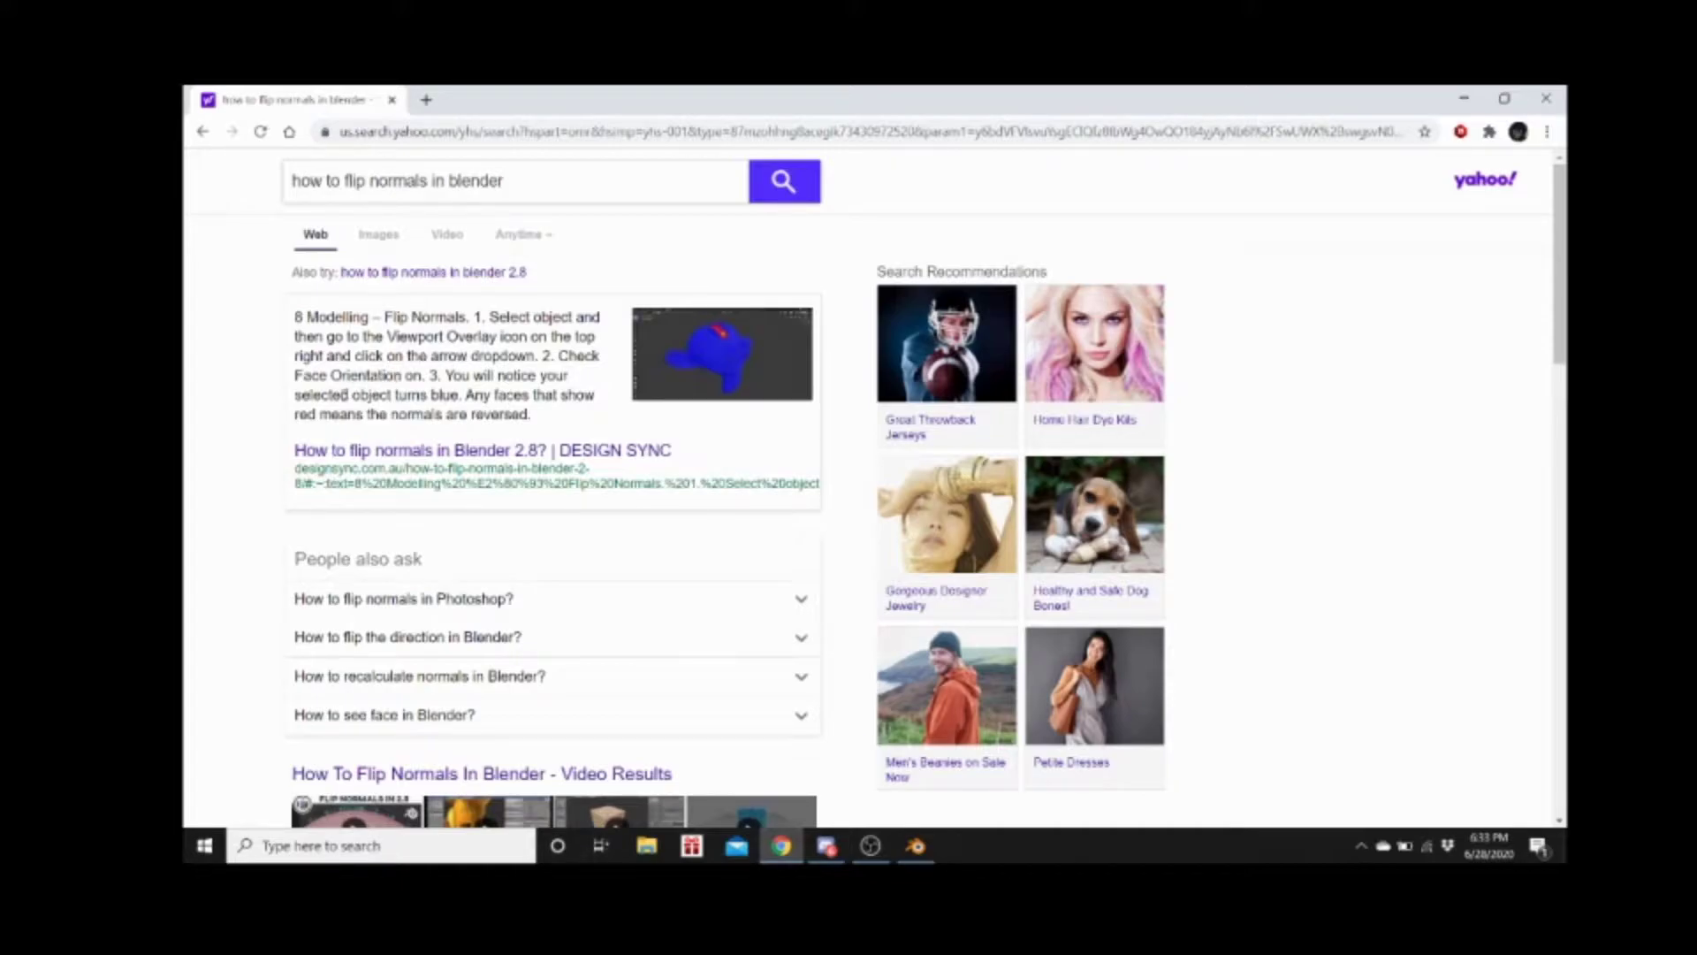
scroll(486, 355, down, 3)
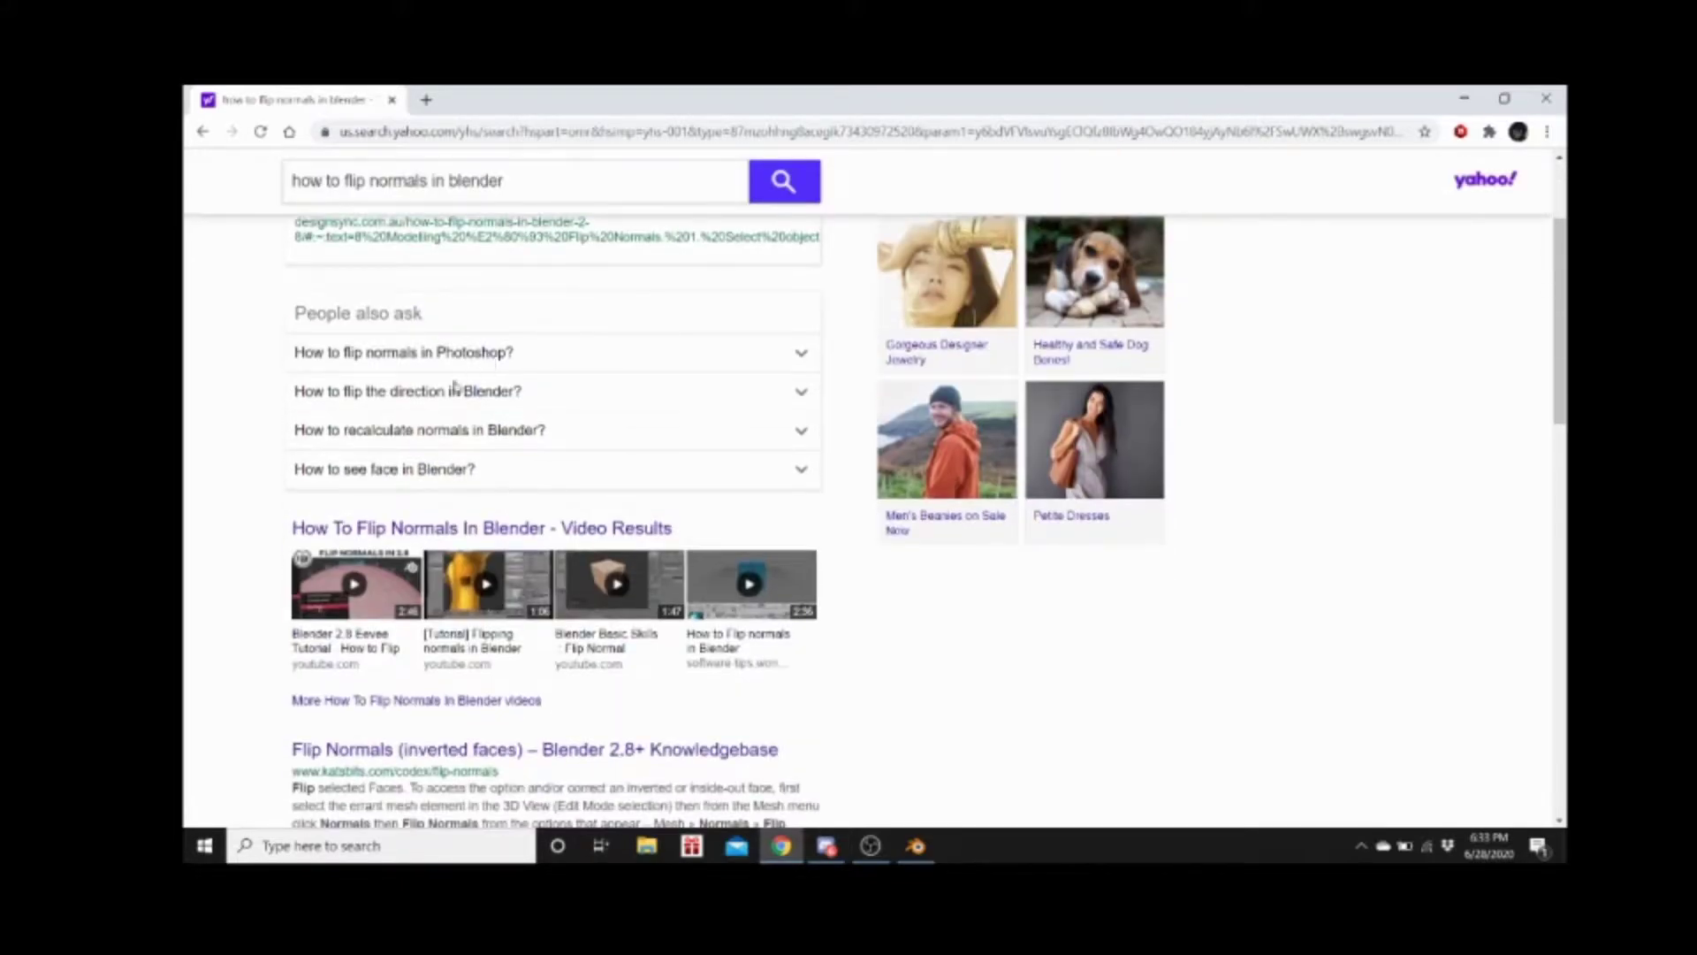
click(796, 398)
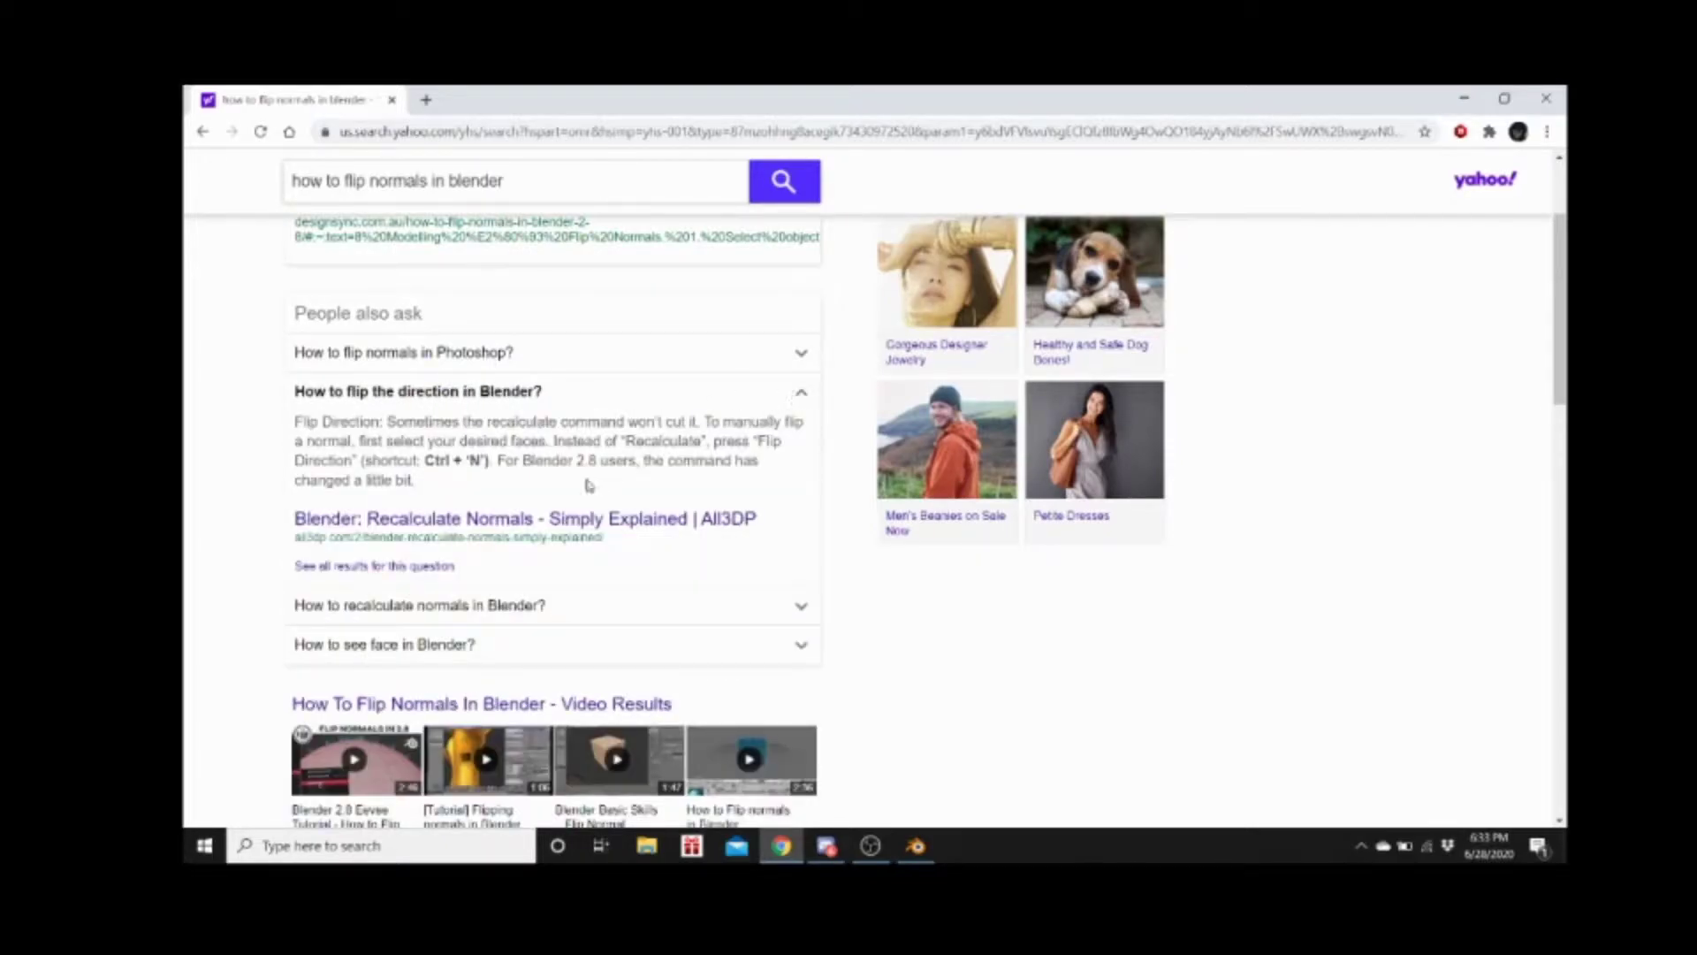
Switch back to Blender, select the stretched cube and try to flip its normals in Object Mode
click(916, 846)
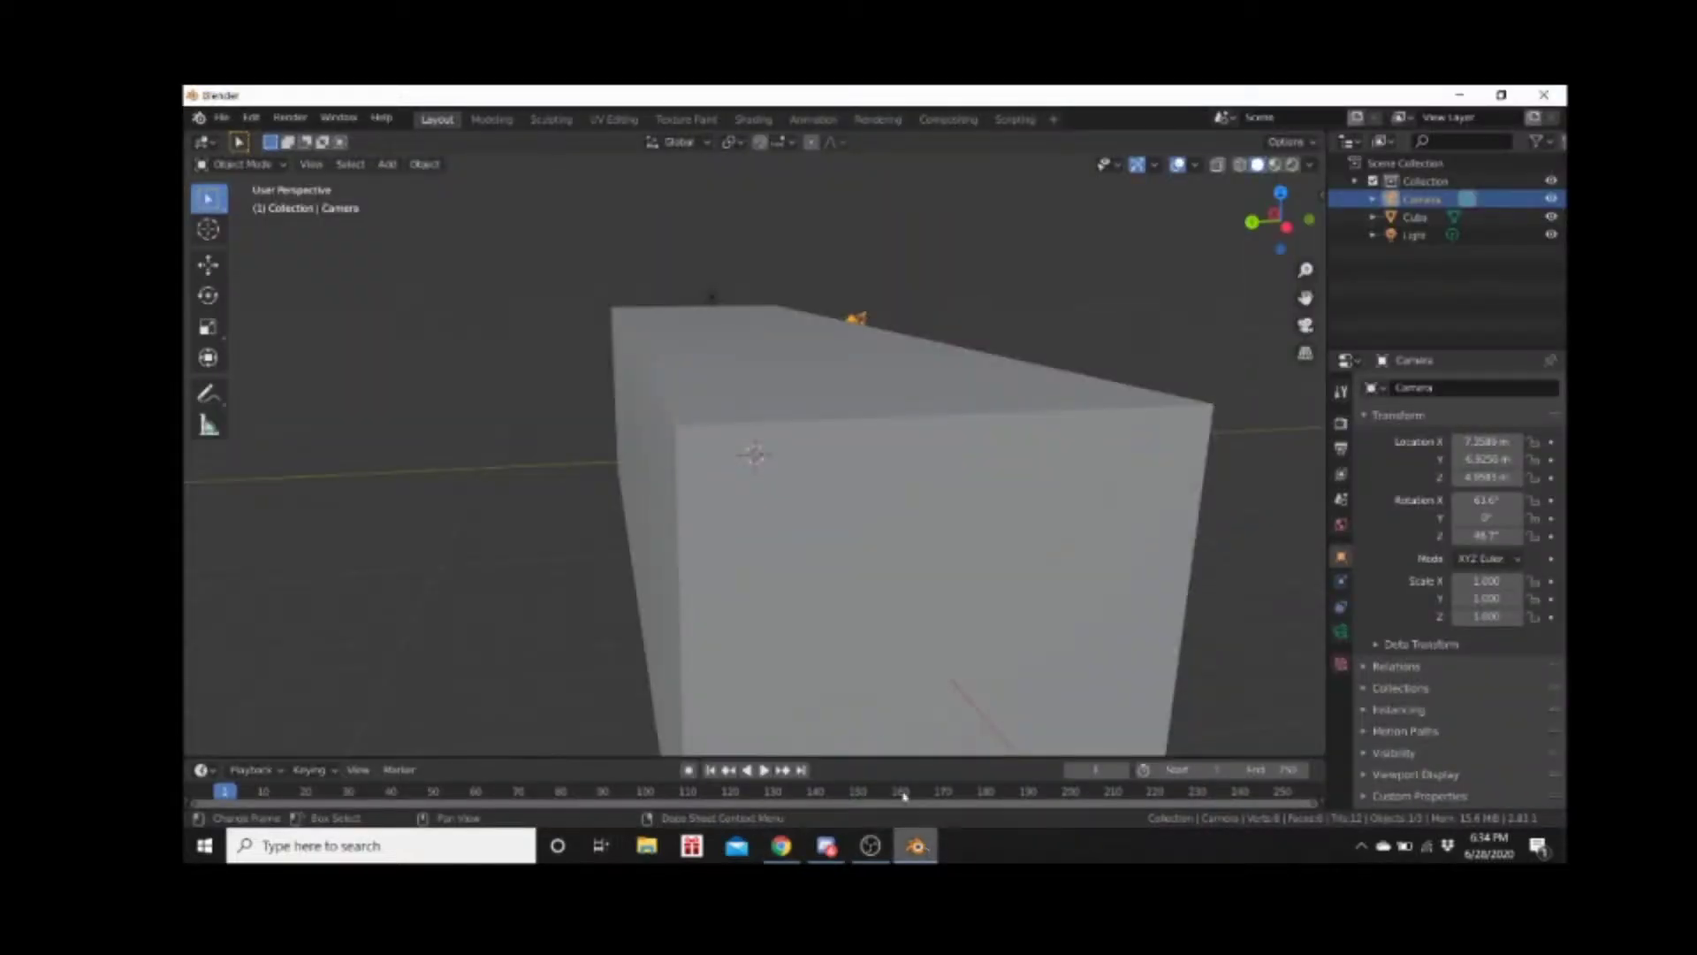
click(806, 545)
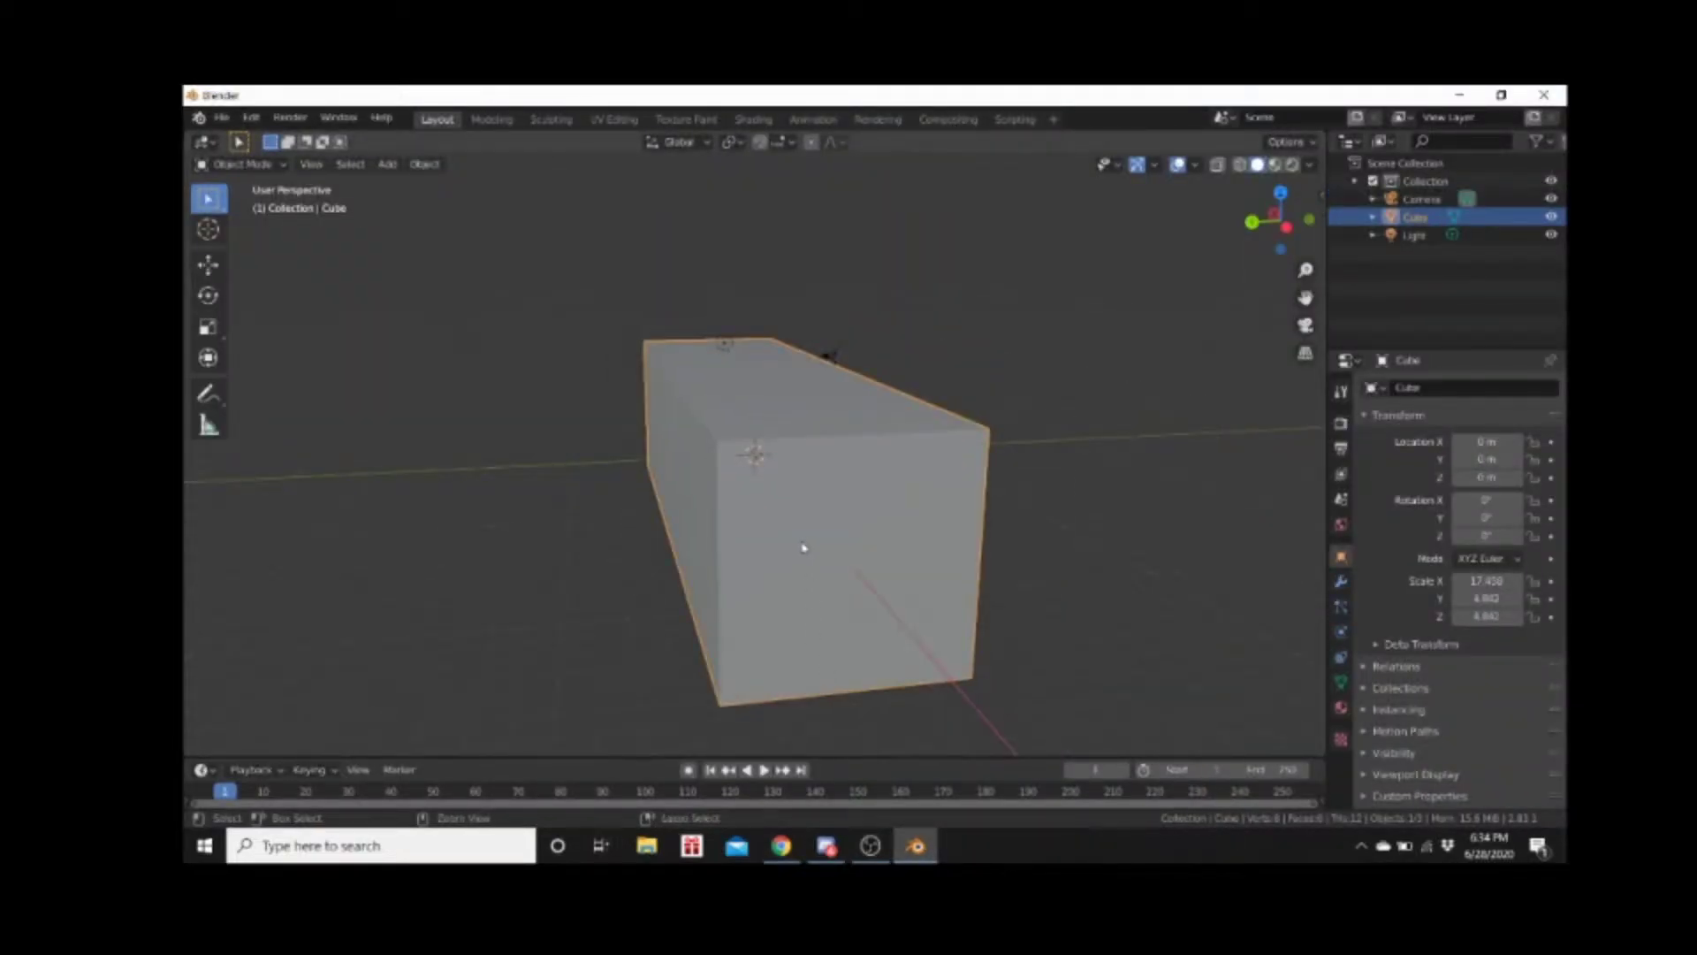
key(ctrl+n)
key(ctrl+n)
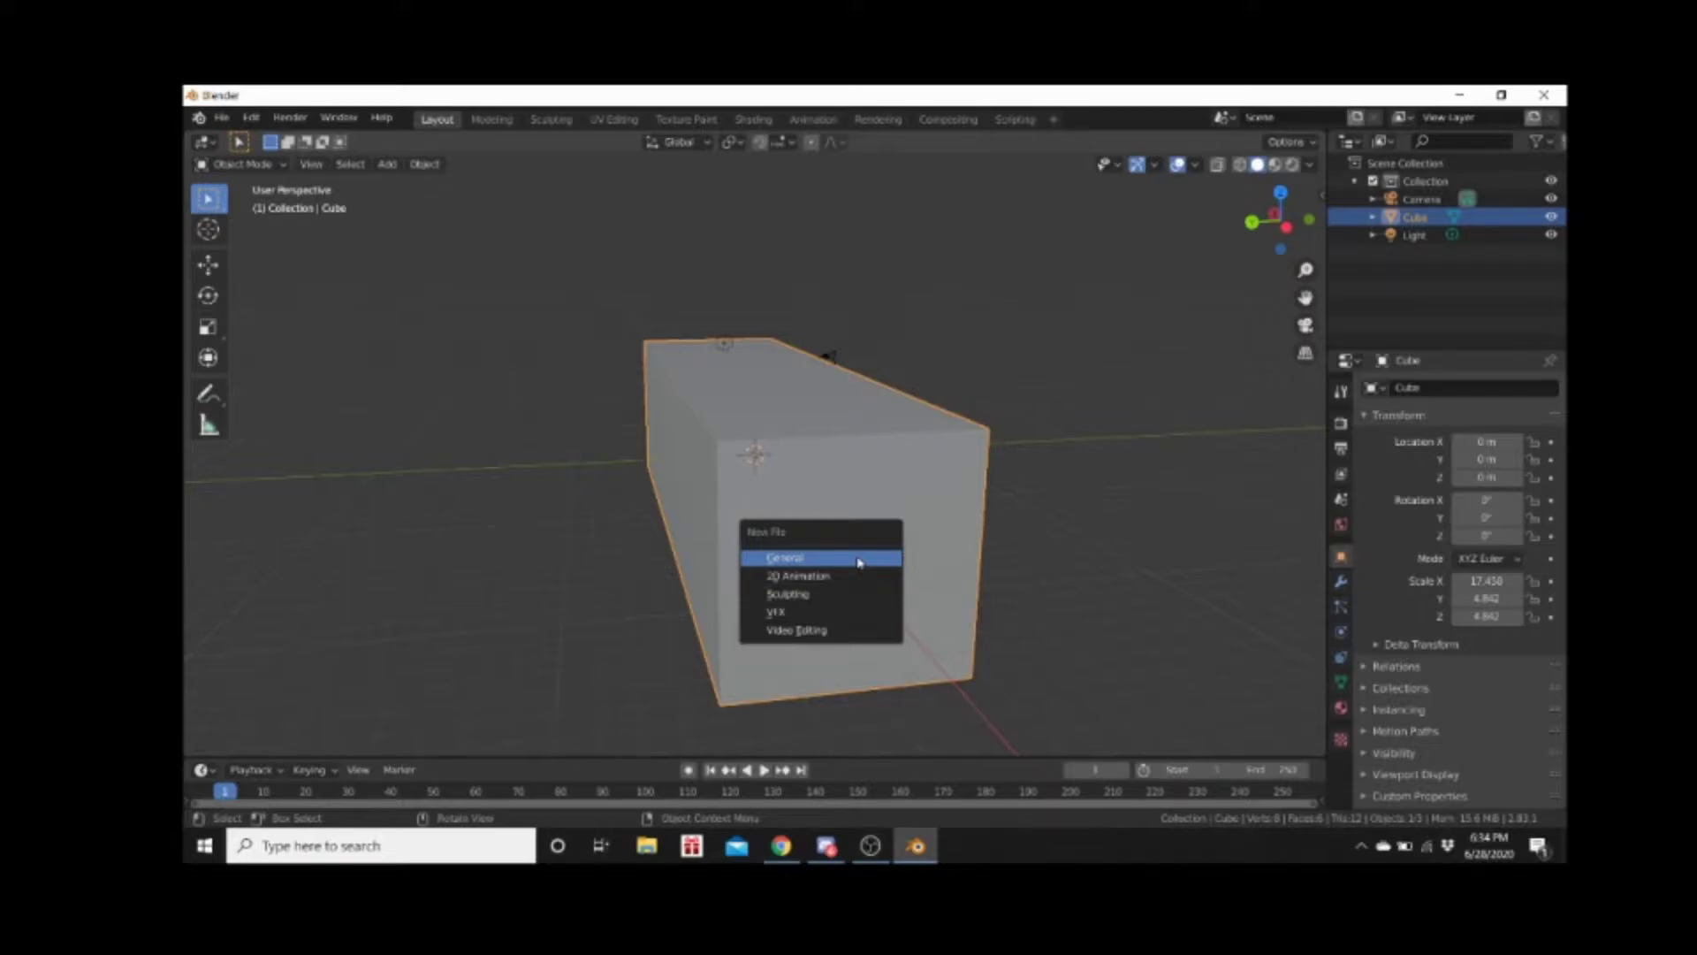
Recheck the flip direction answer in Chrome, and try to flip the cube's normals in Blender's Edit Mode
click(800, 847)
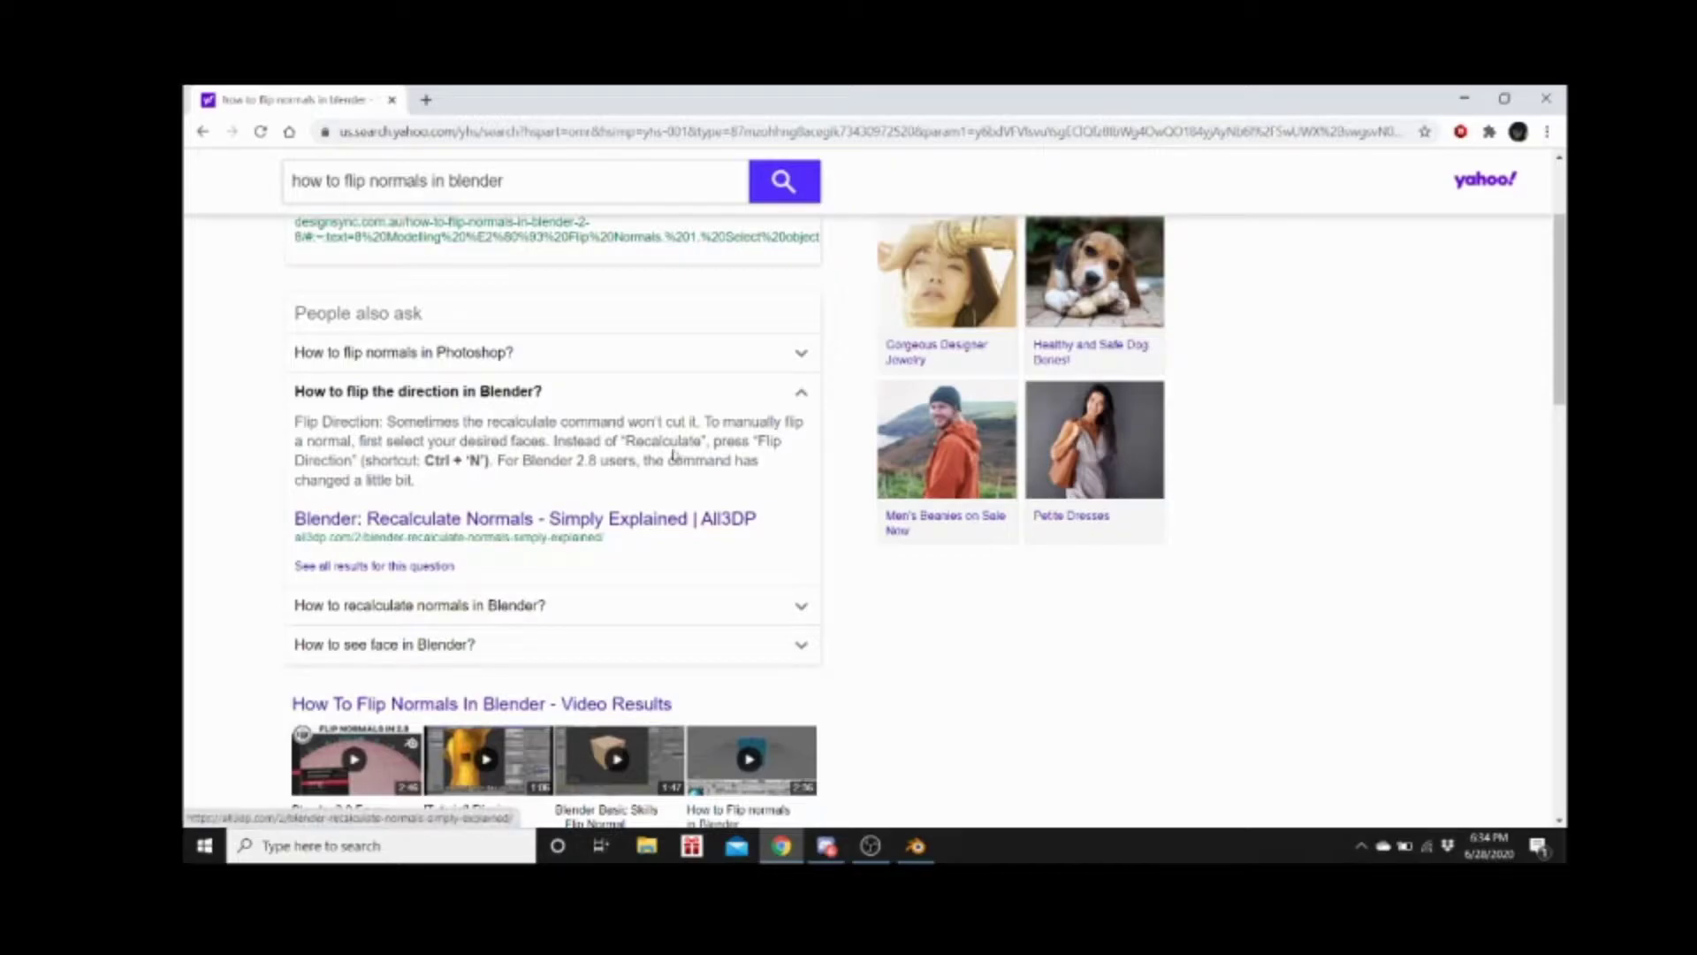
click(913, 851)
key(Tab)
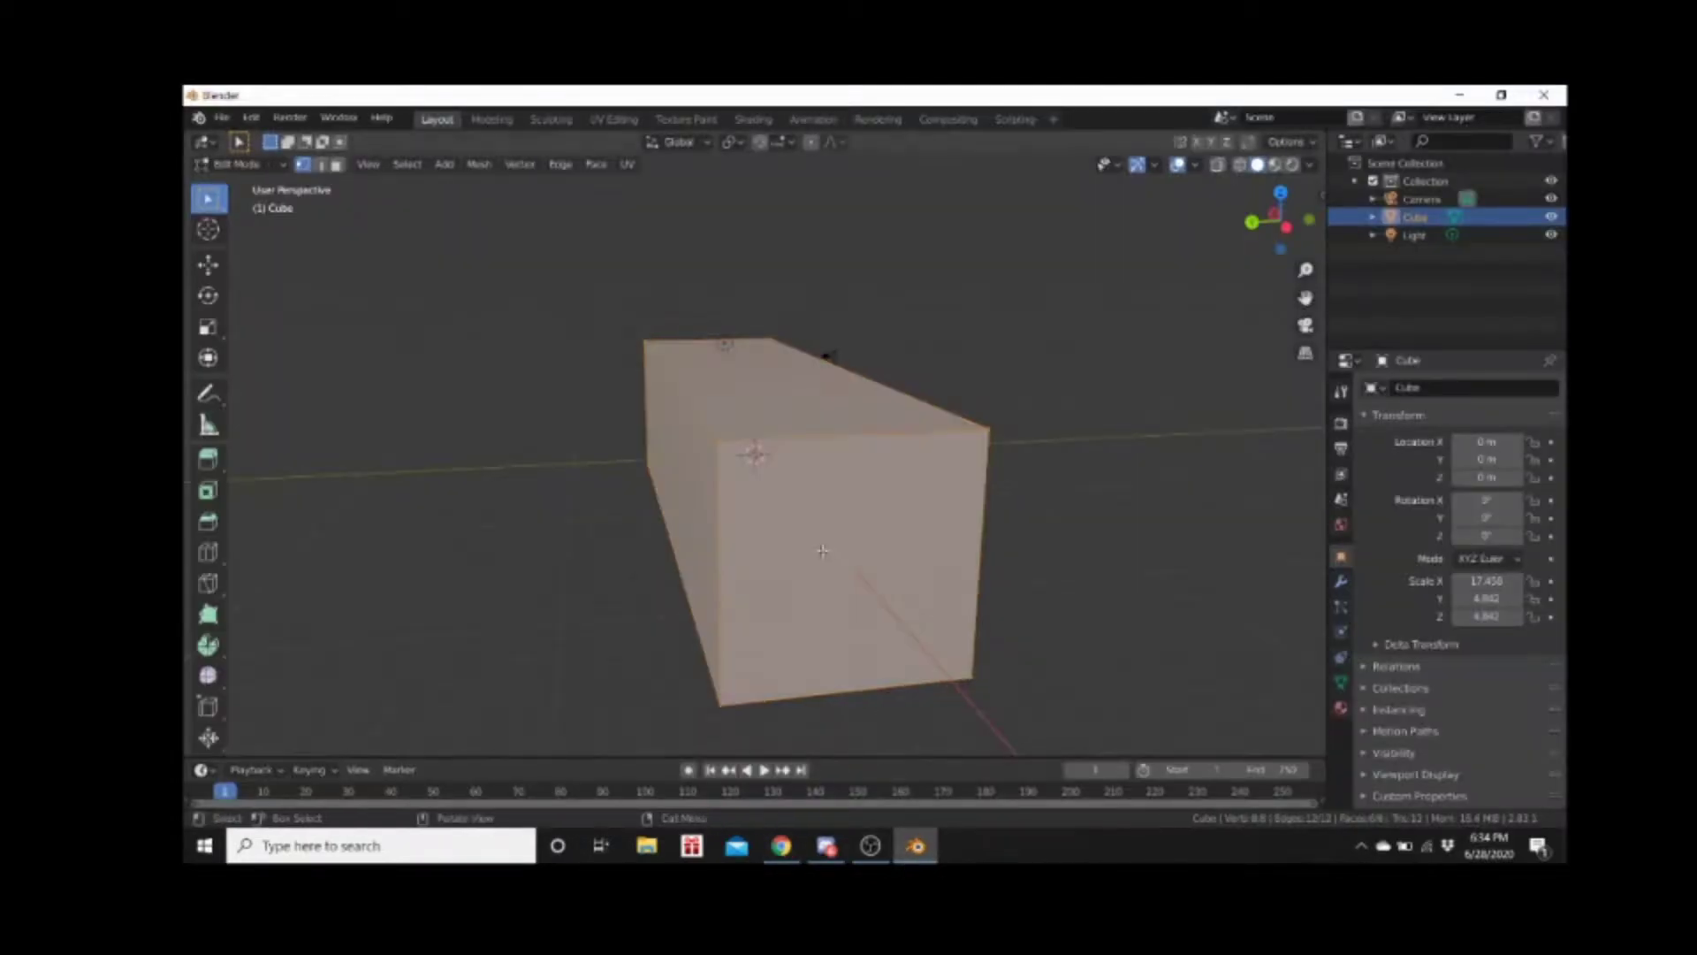
key(ctrl+n)
key(ctrl+n)
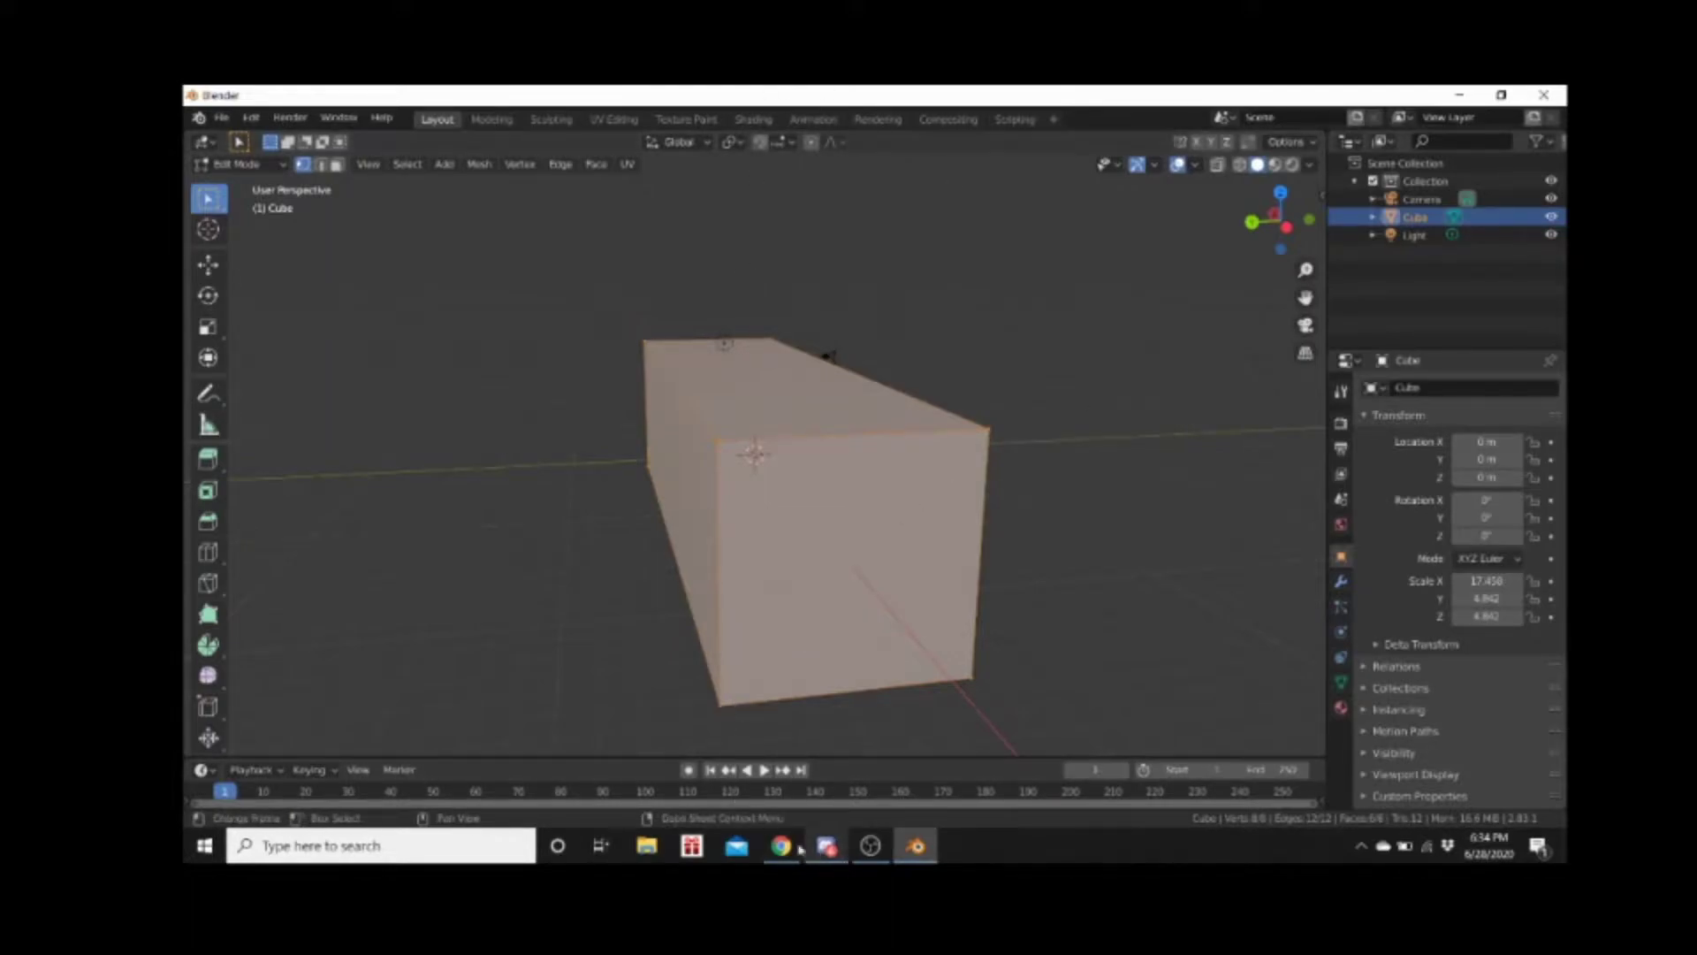
Switch to Chrome and read further through the answers and results on flipping normals
click(781, 847)
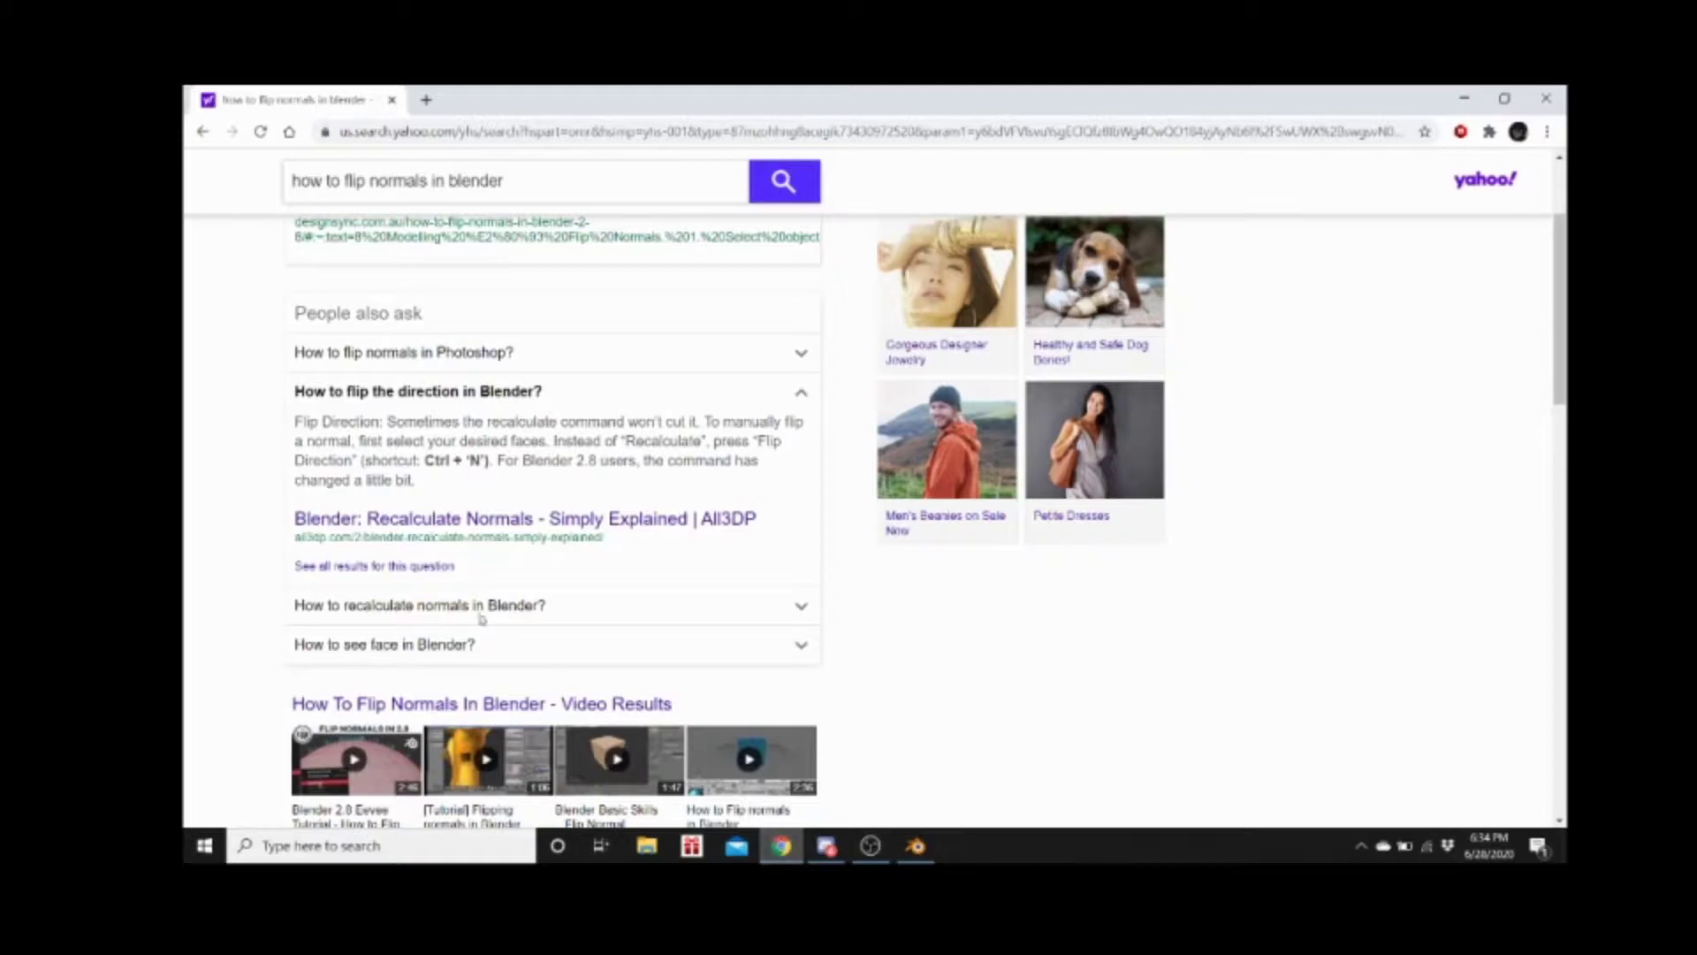
scroll(380, 533, down, 1)
scroll(379, 534, down, 1)
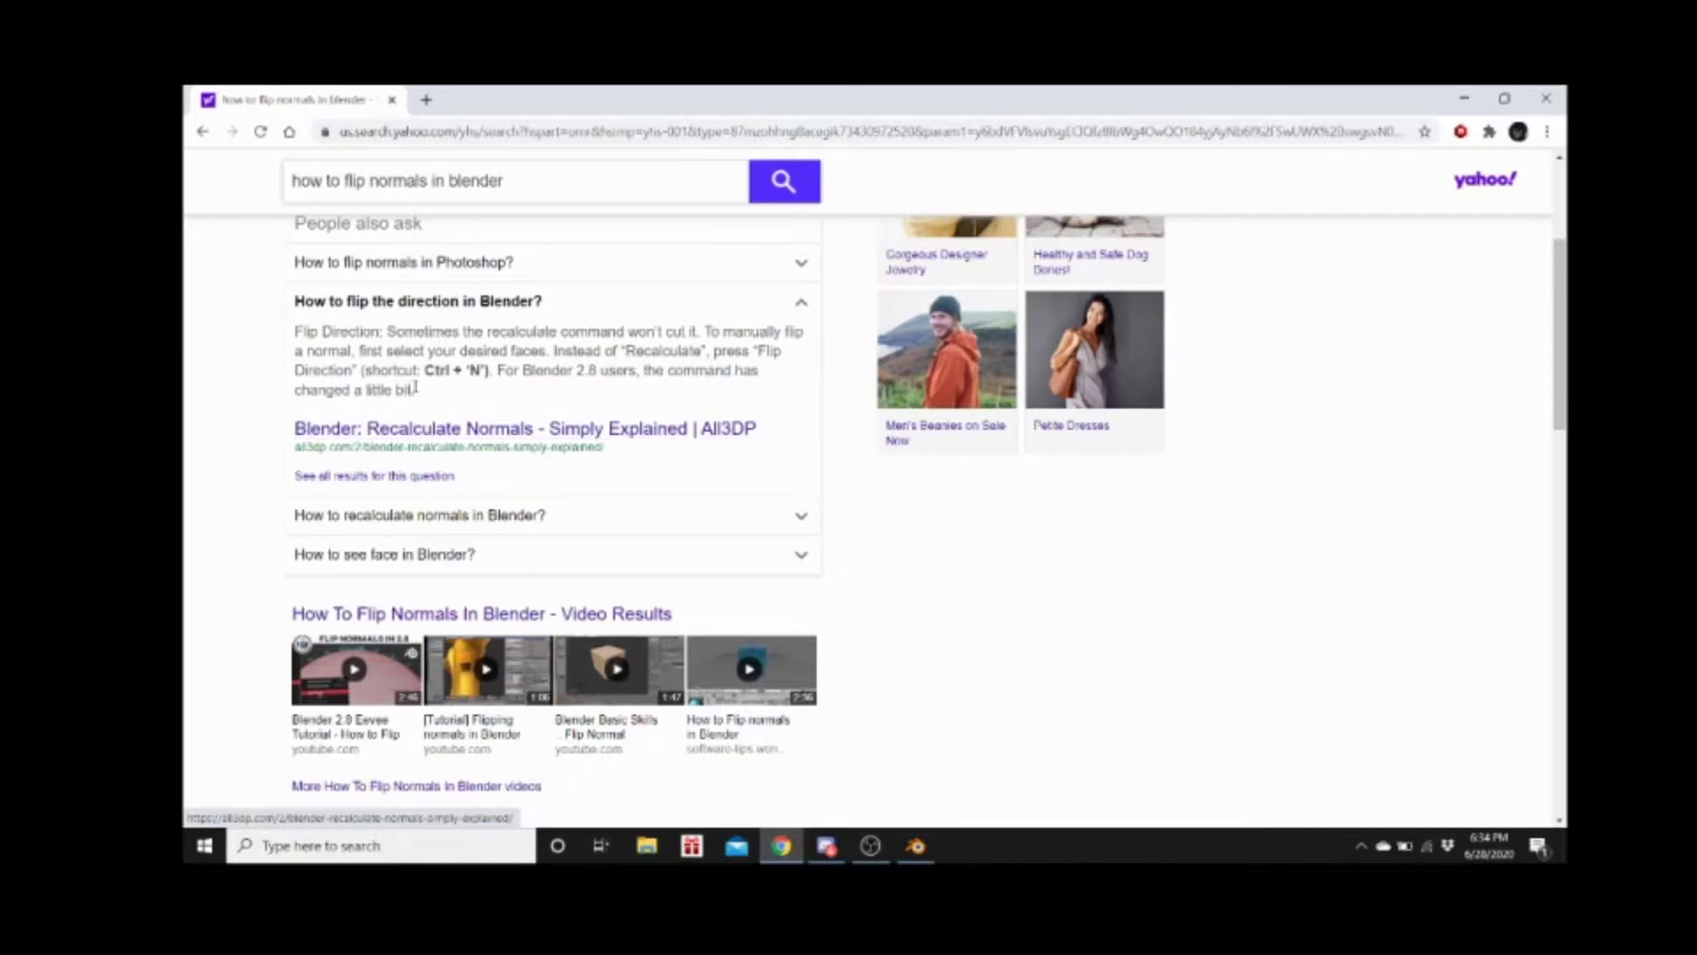
scroll(442, 478, down, 4)
Refine the web search to "how to flip normals in blender 2.8" and read the results for the Flip Normals command
click(528, 183)
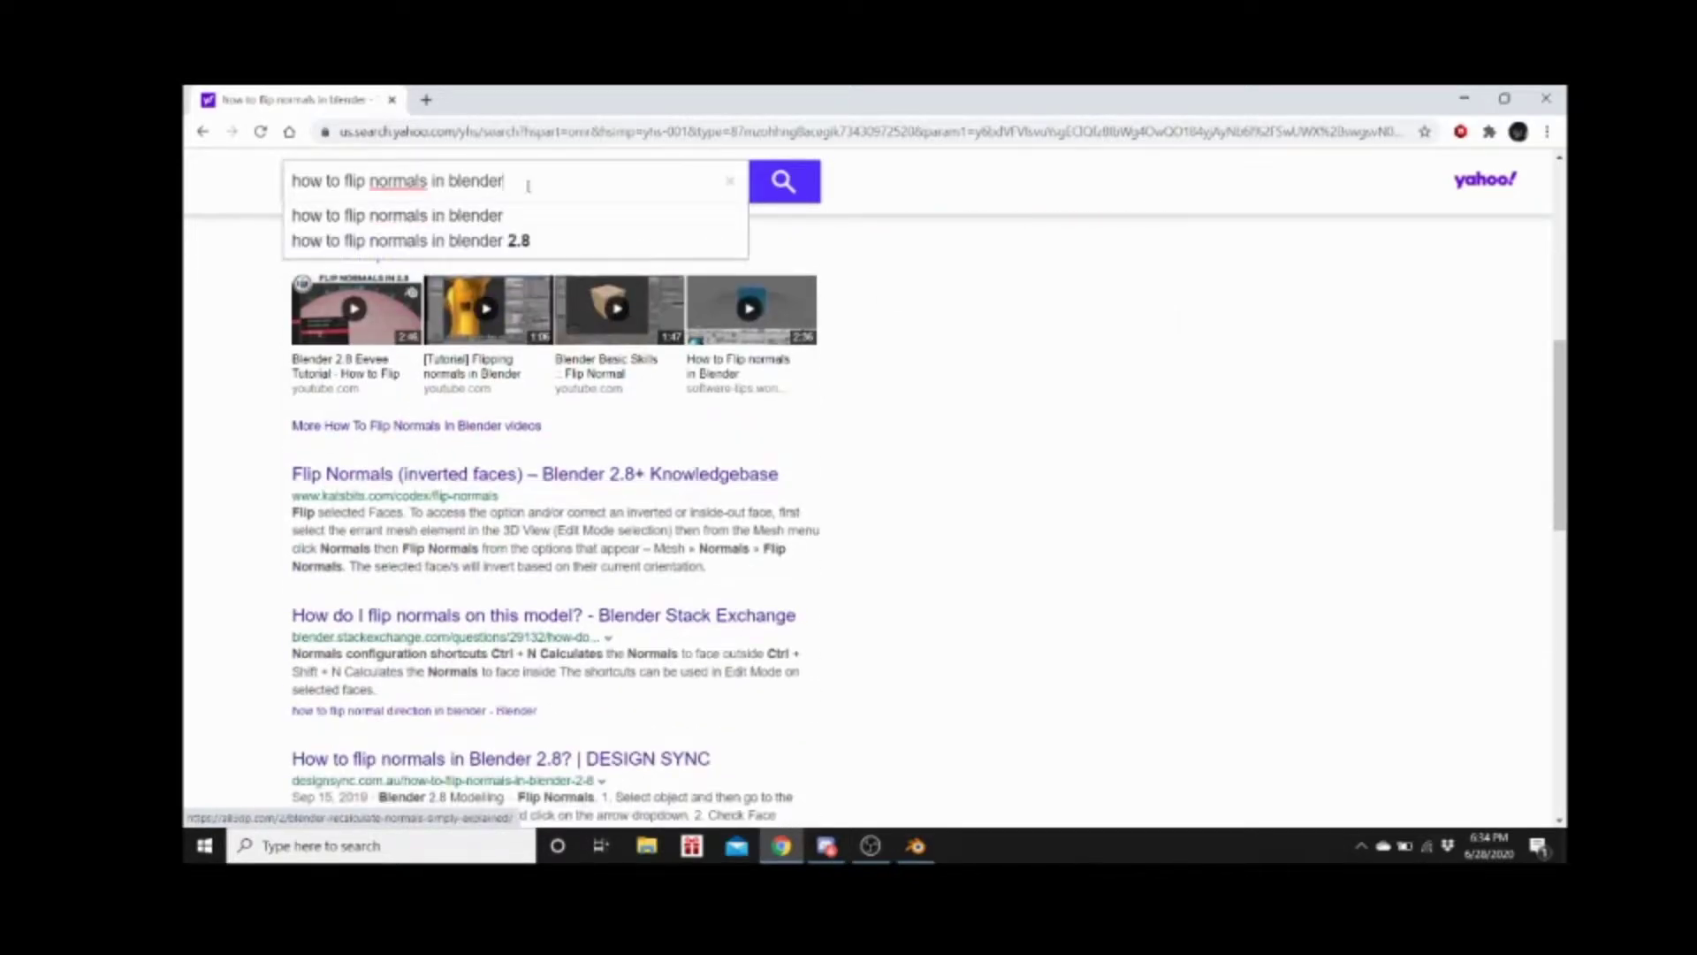
click(508, 241)
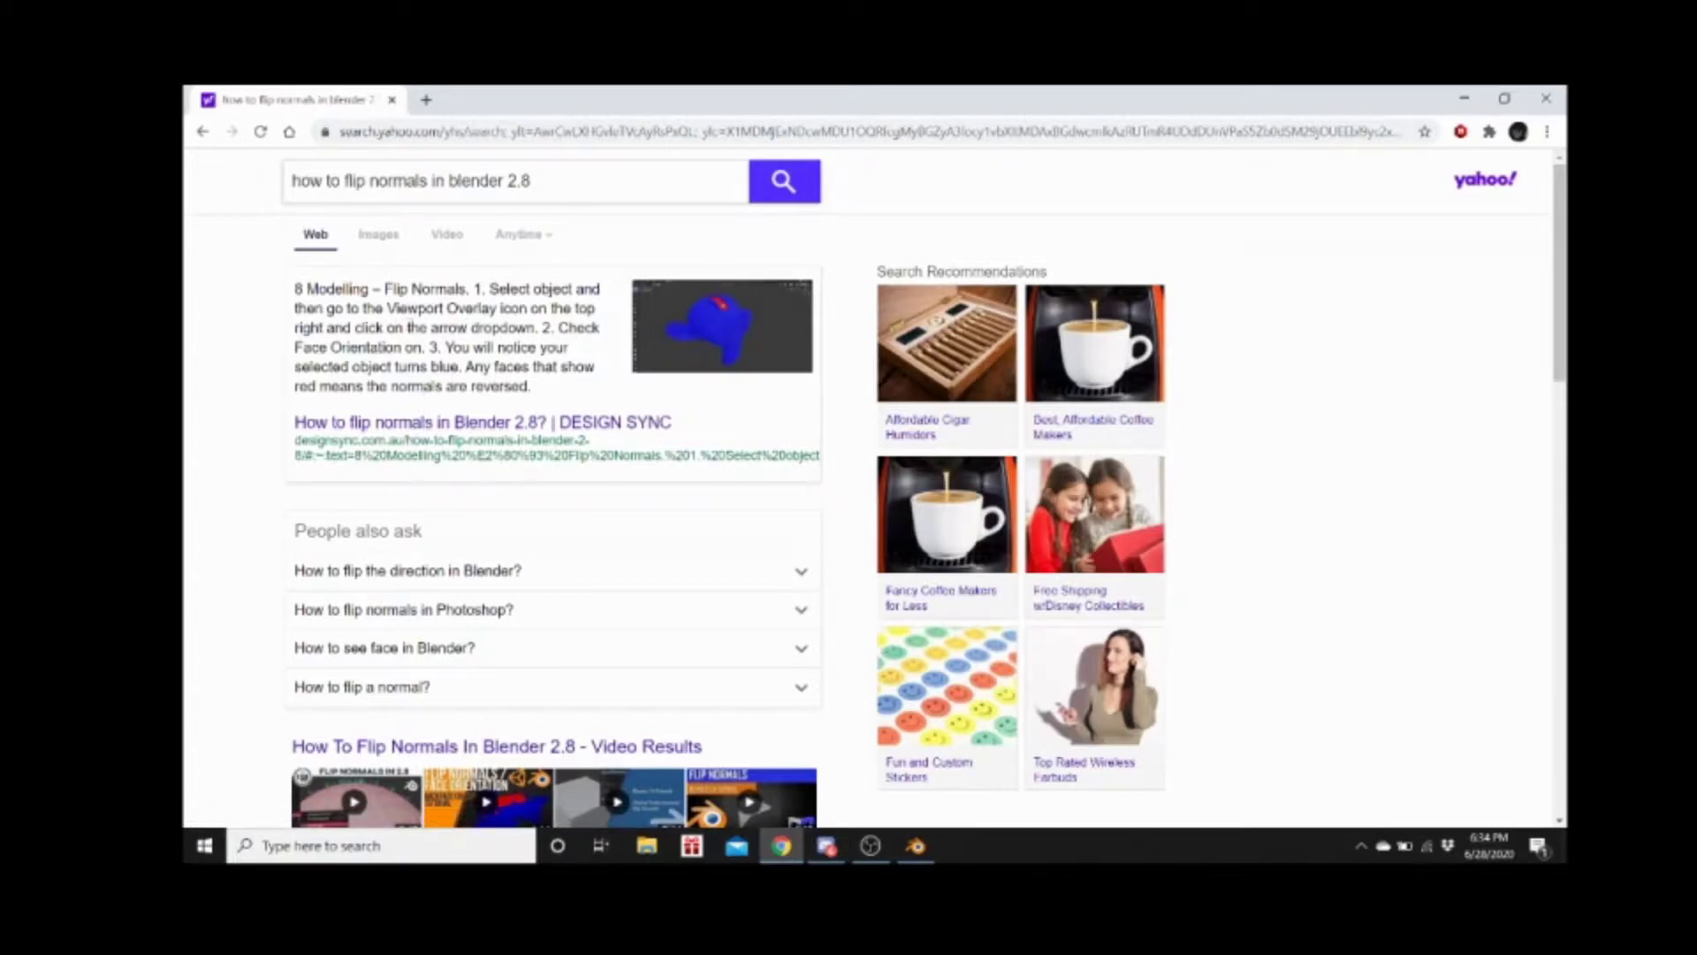
scroll(451, 354, down, 4)
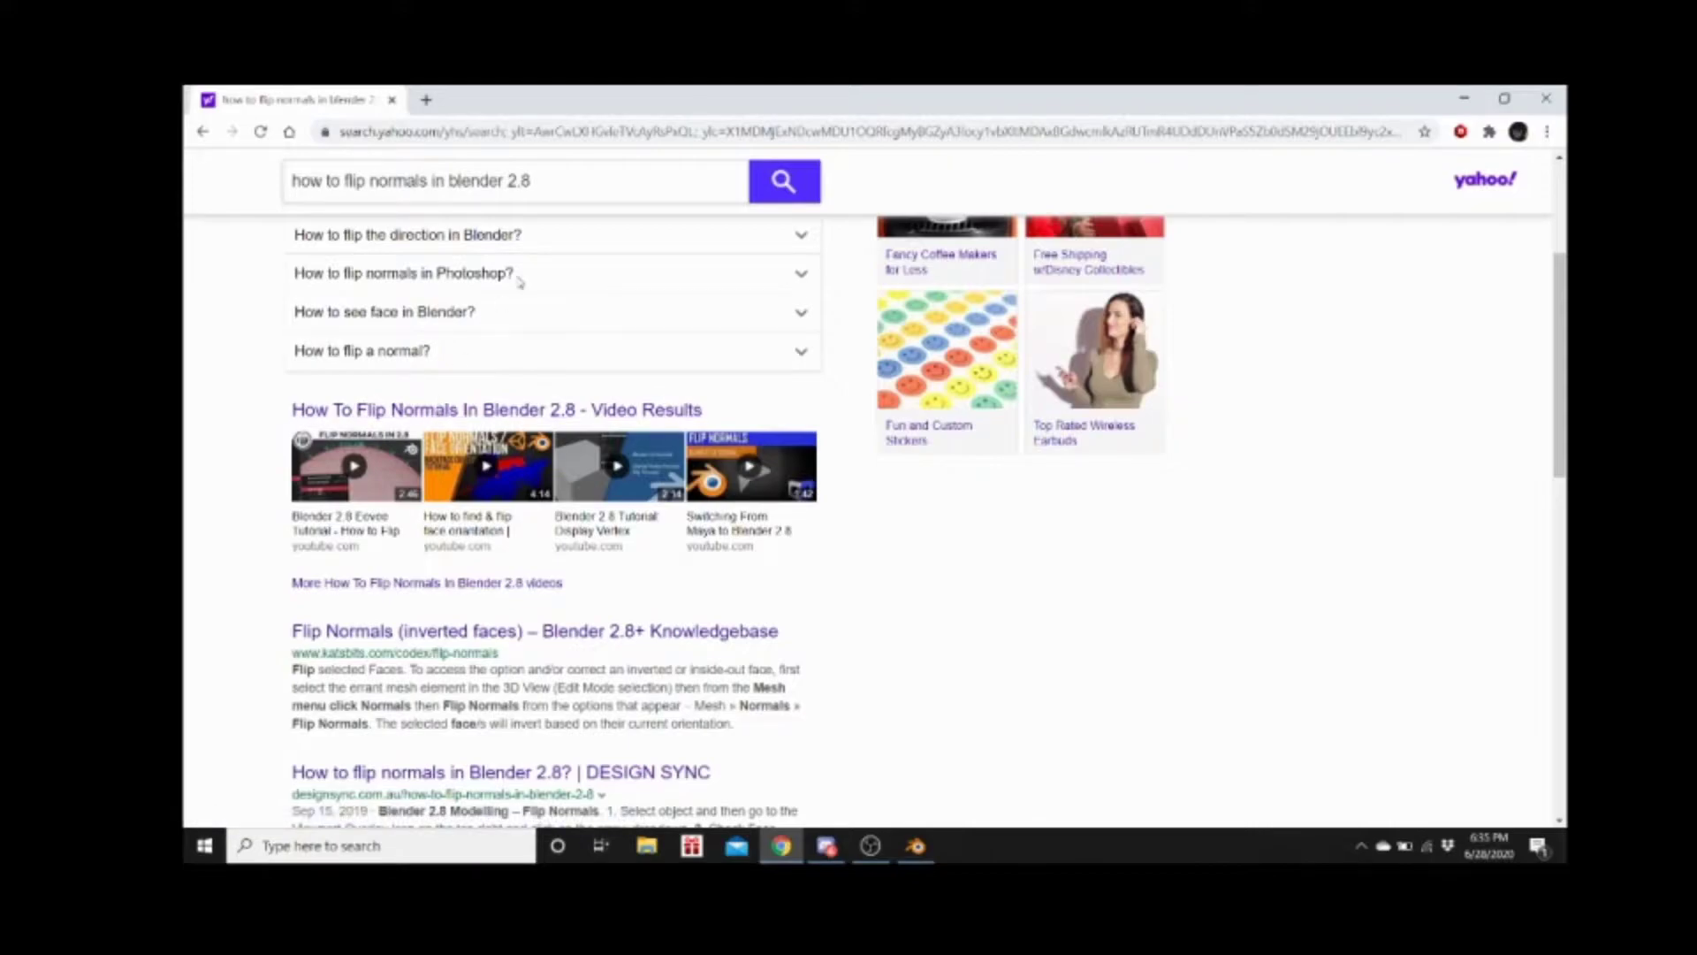
scroll(562, 703, down, 1)
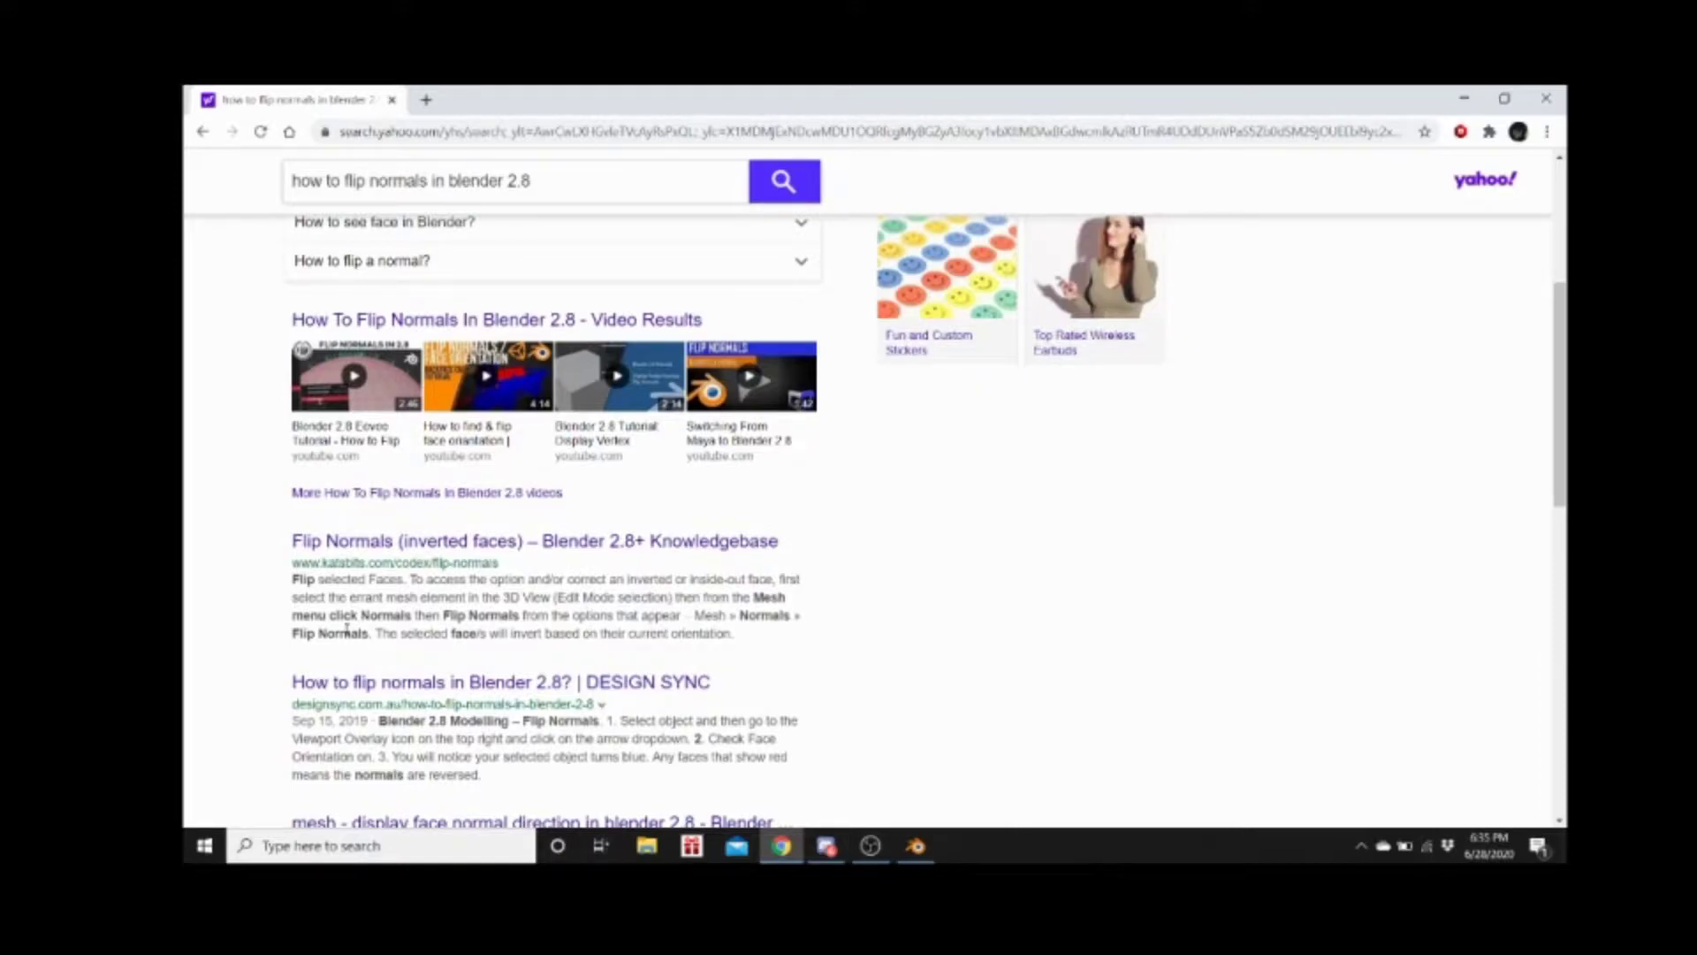
Switch back to Blender and flip the normals of the box's selected mesh in Edit Mode
click(916, 846)
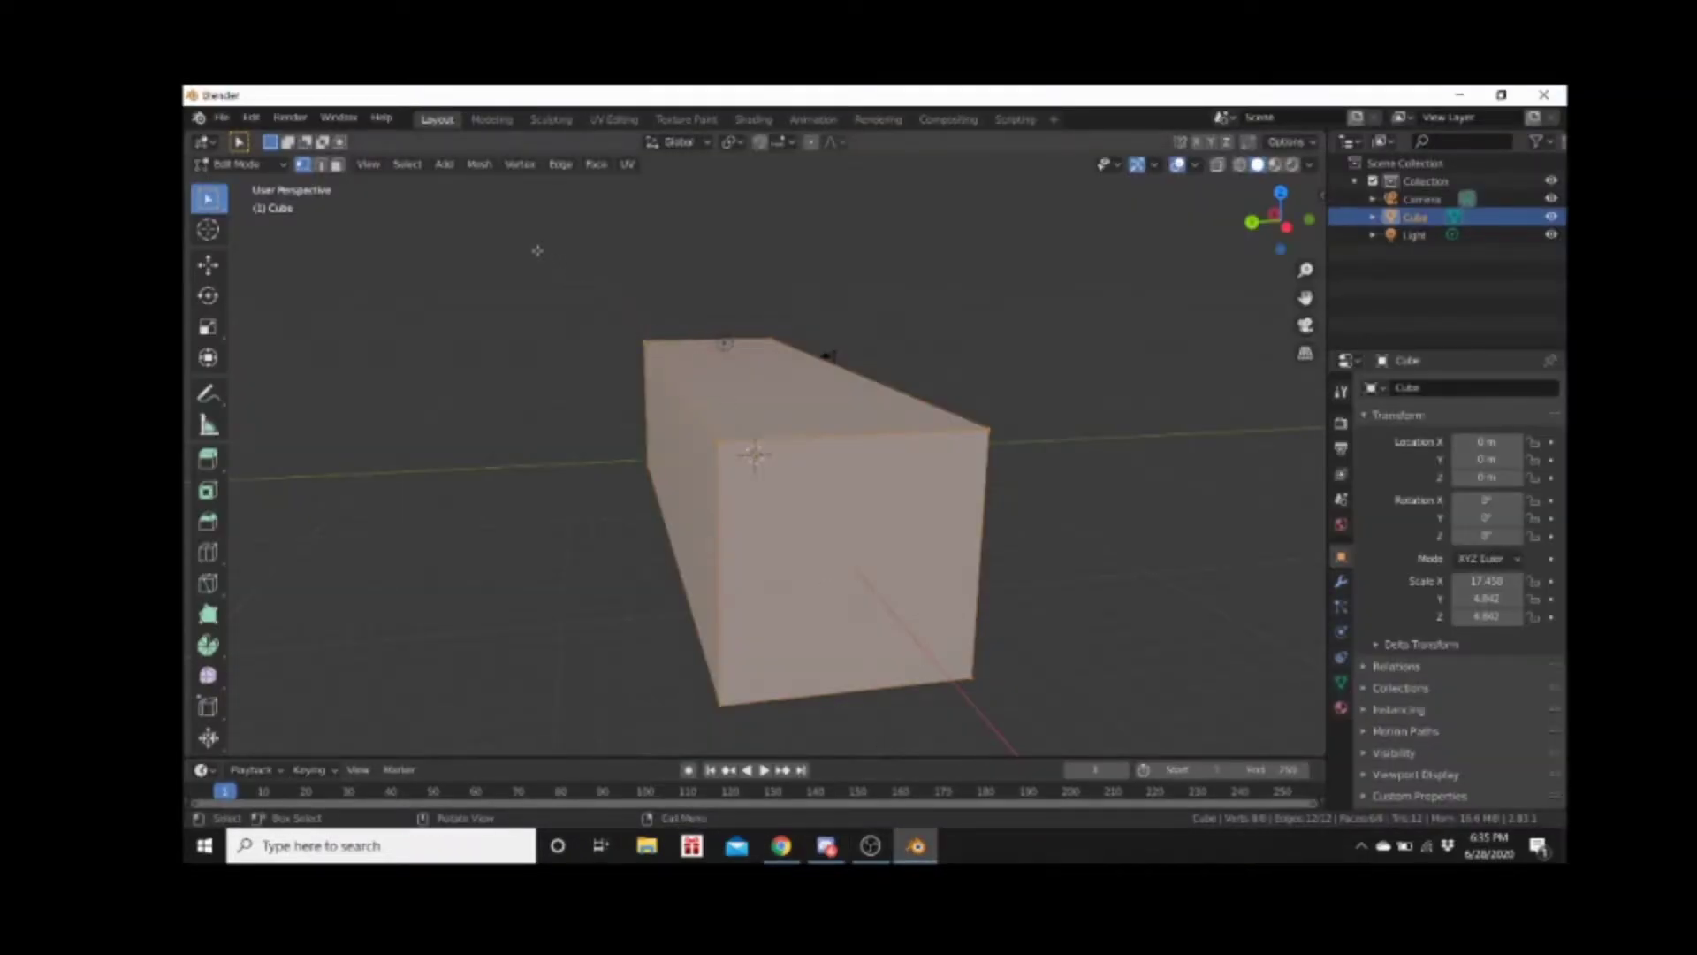
click(478, 164)
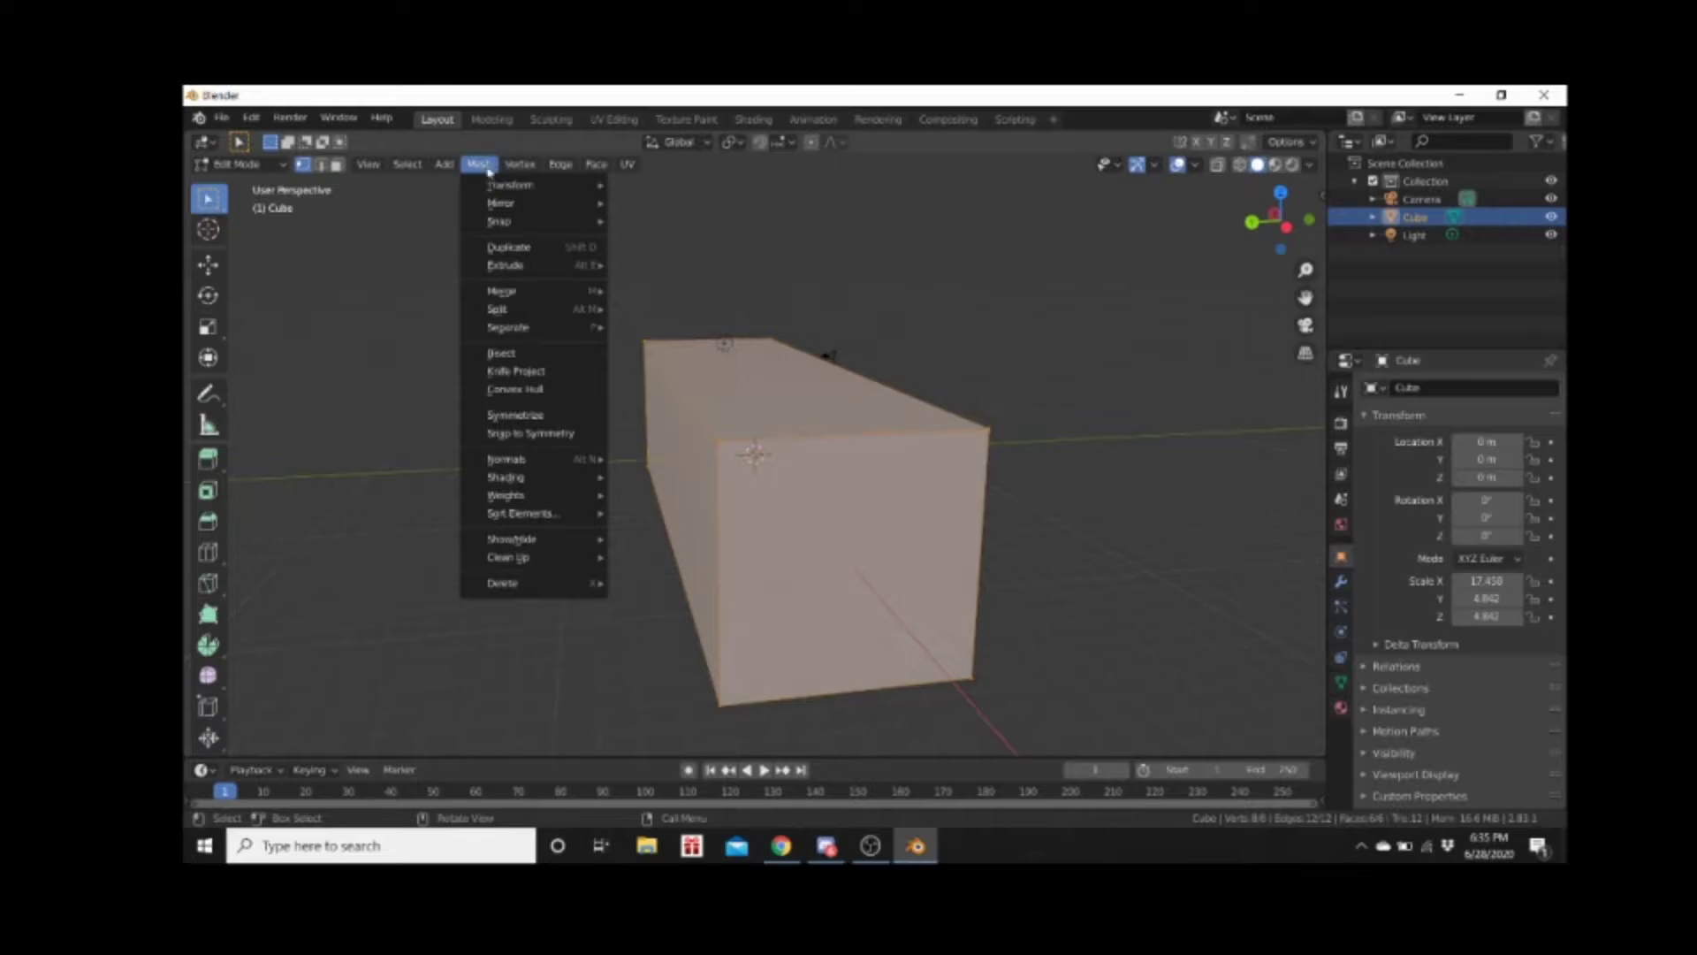
mouse_move(536, 472)
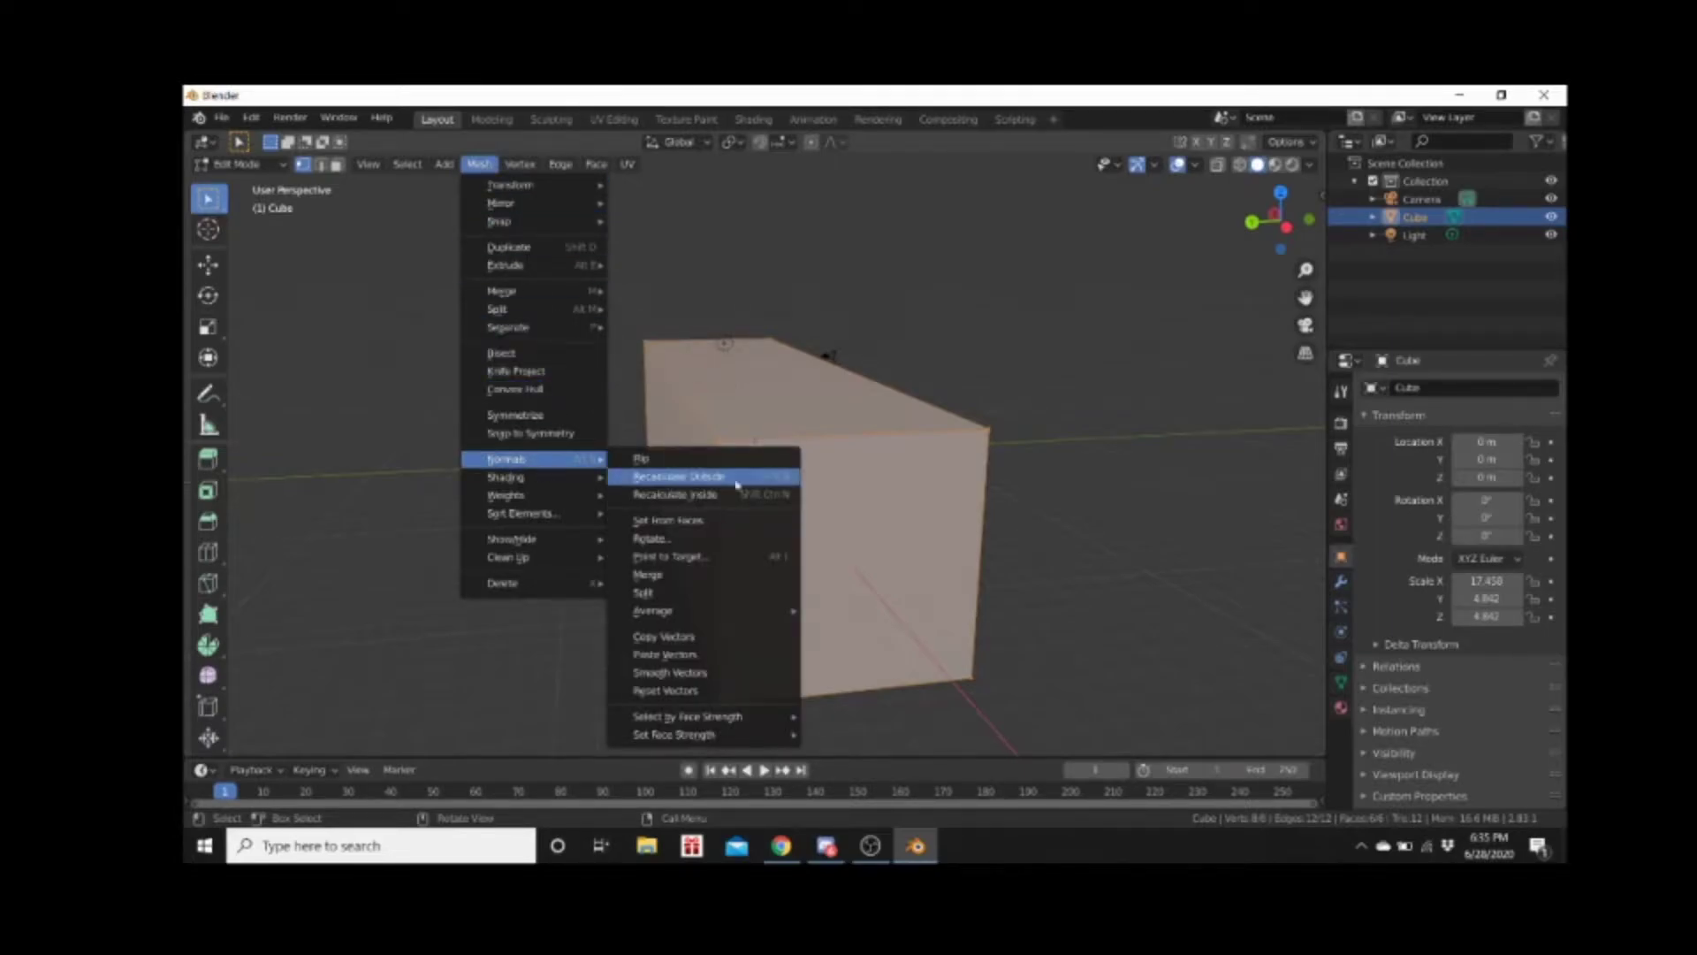
click(641, 459)
Return to Object Mode and examine the box's interior walls and its exterior to check the flipped normals
scroll(890, 547, up, 5)
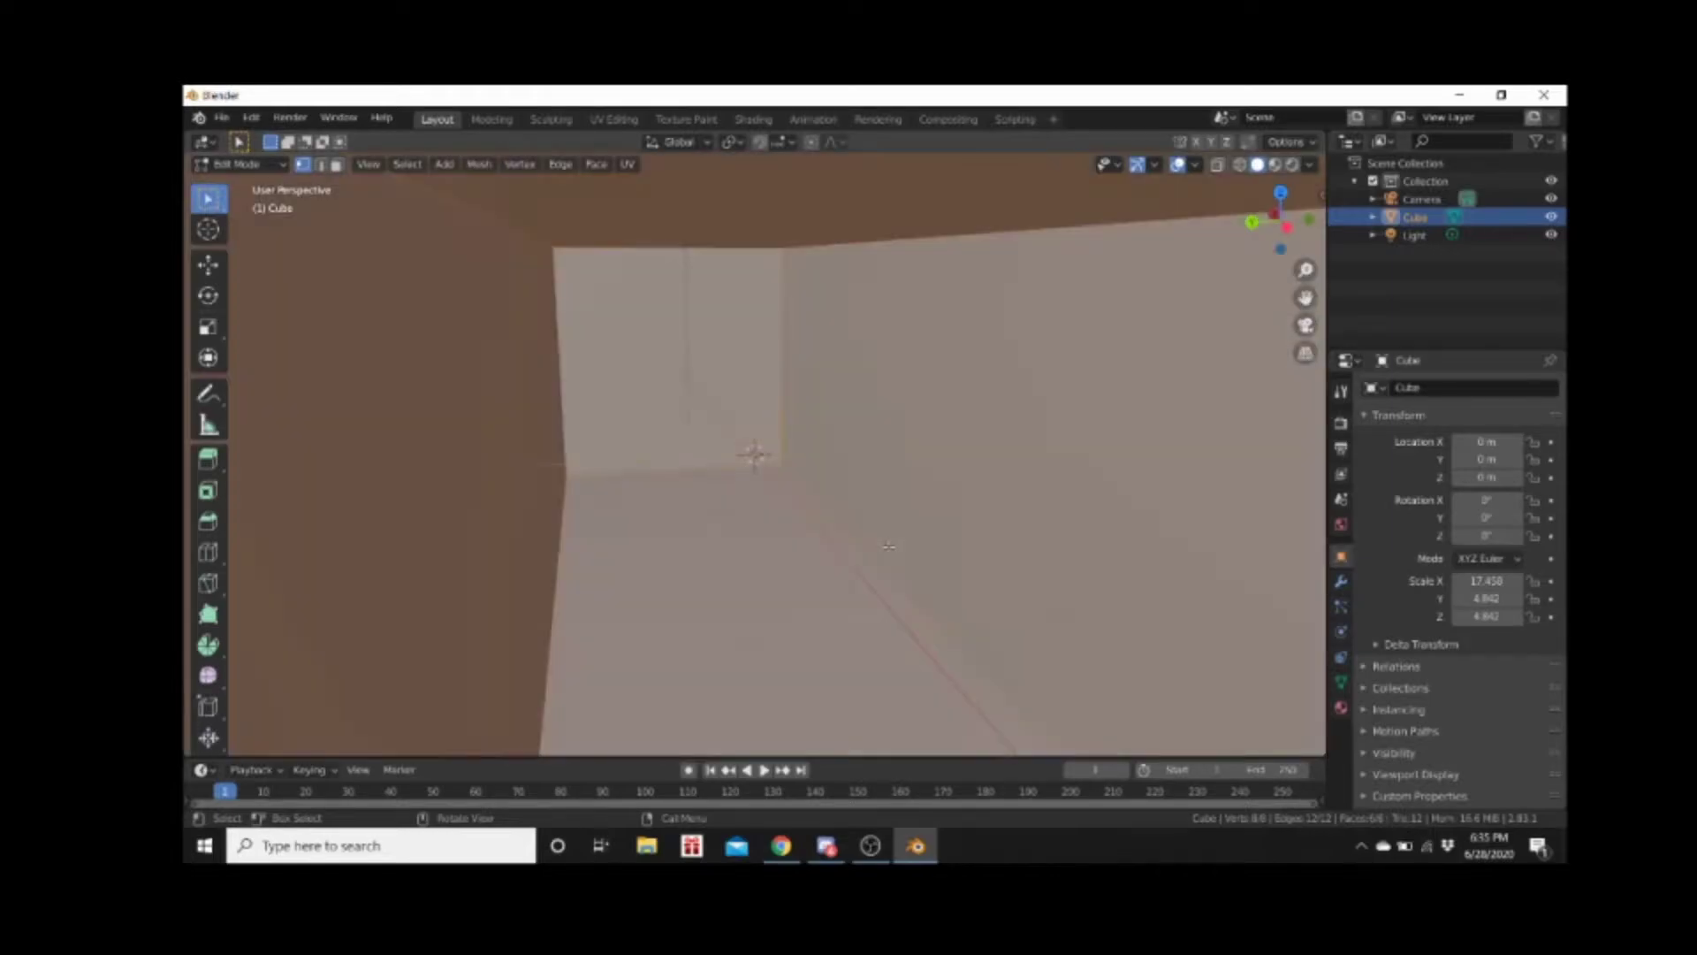
key(Tab)
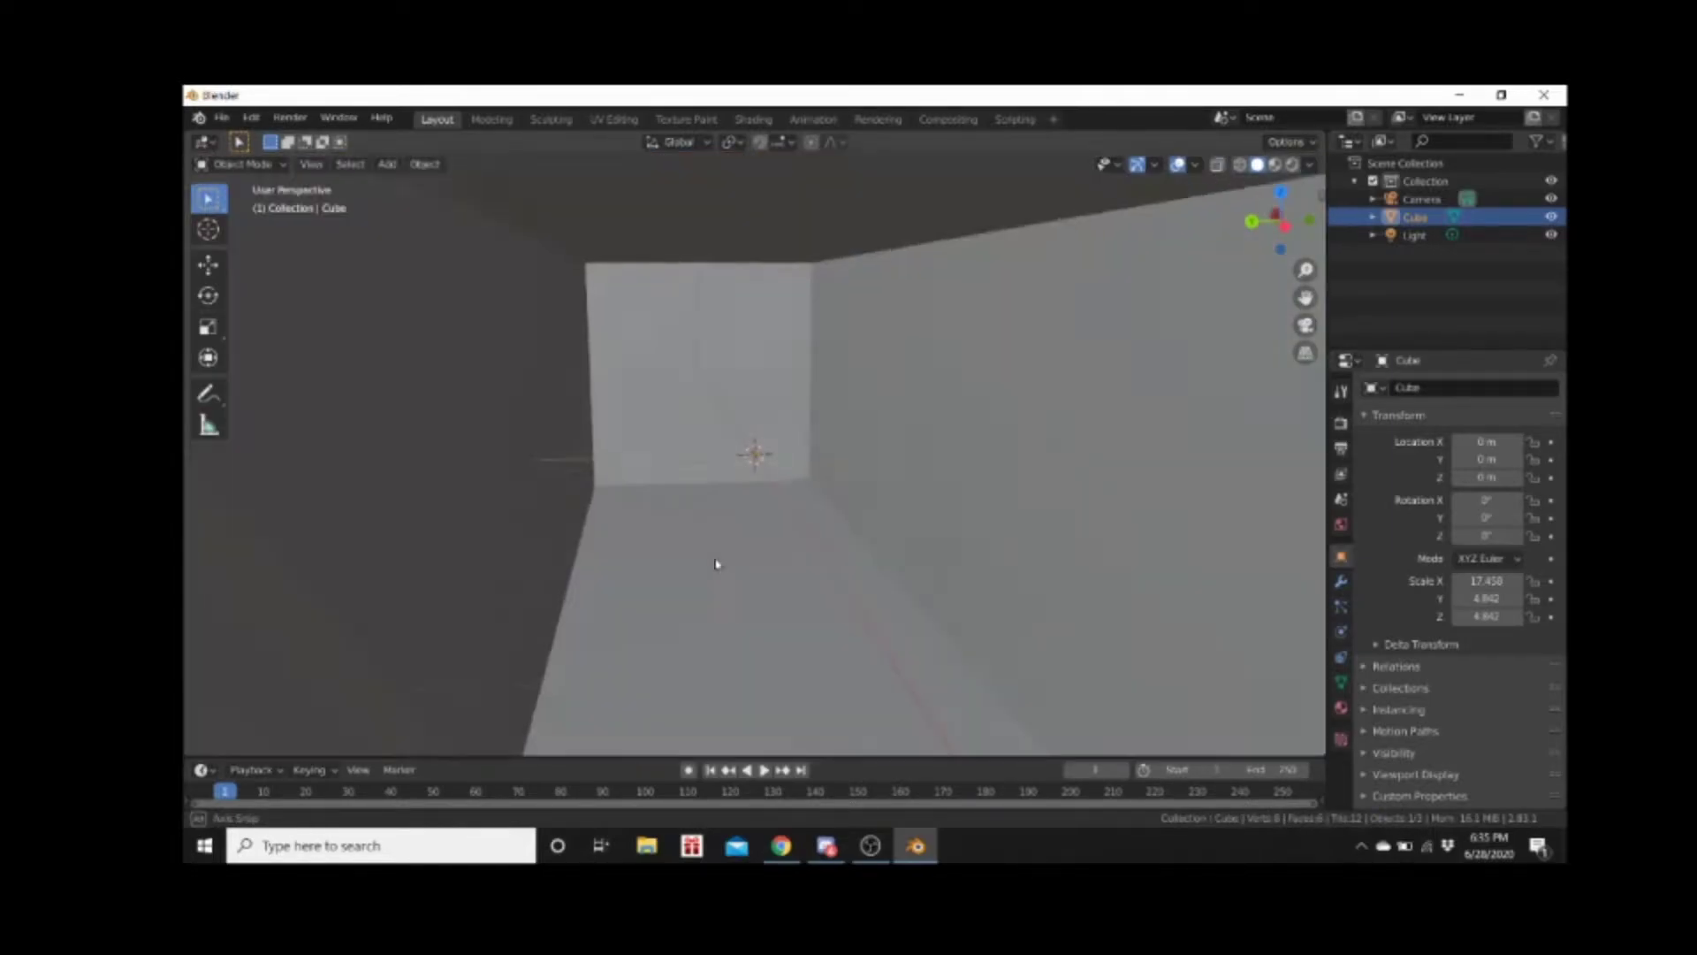
scroll(717, 564, up, 1)
middle_drag(718, 564, 701, 553)
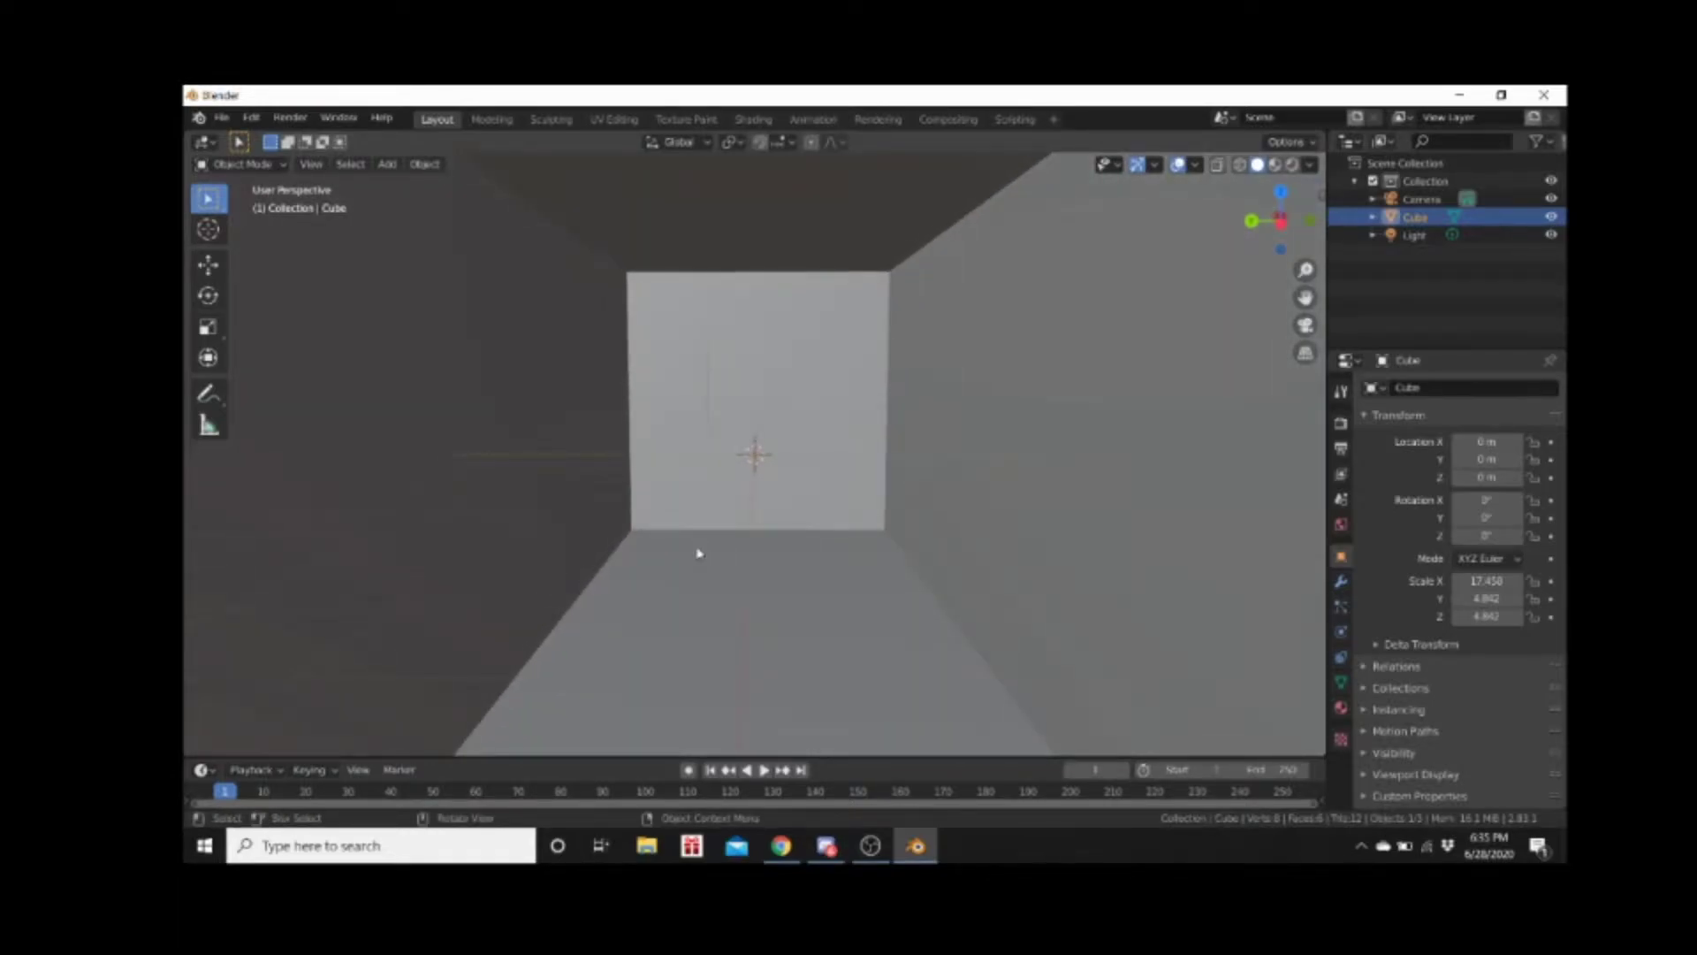
scroll(689, 539, down, 1)
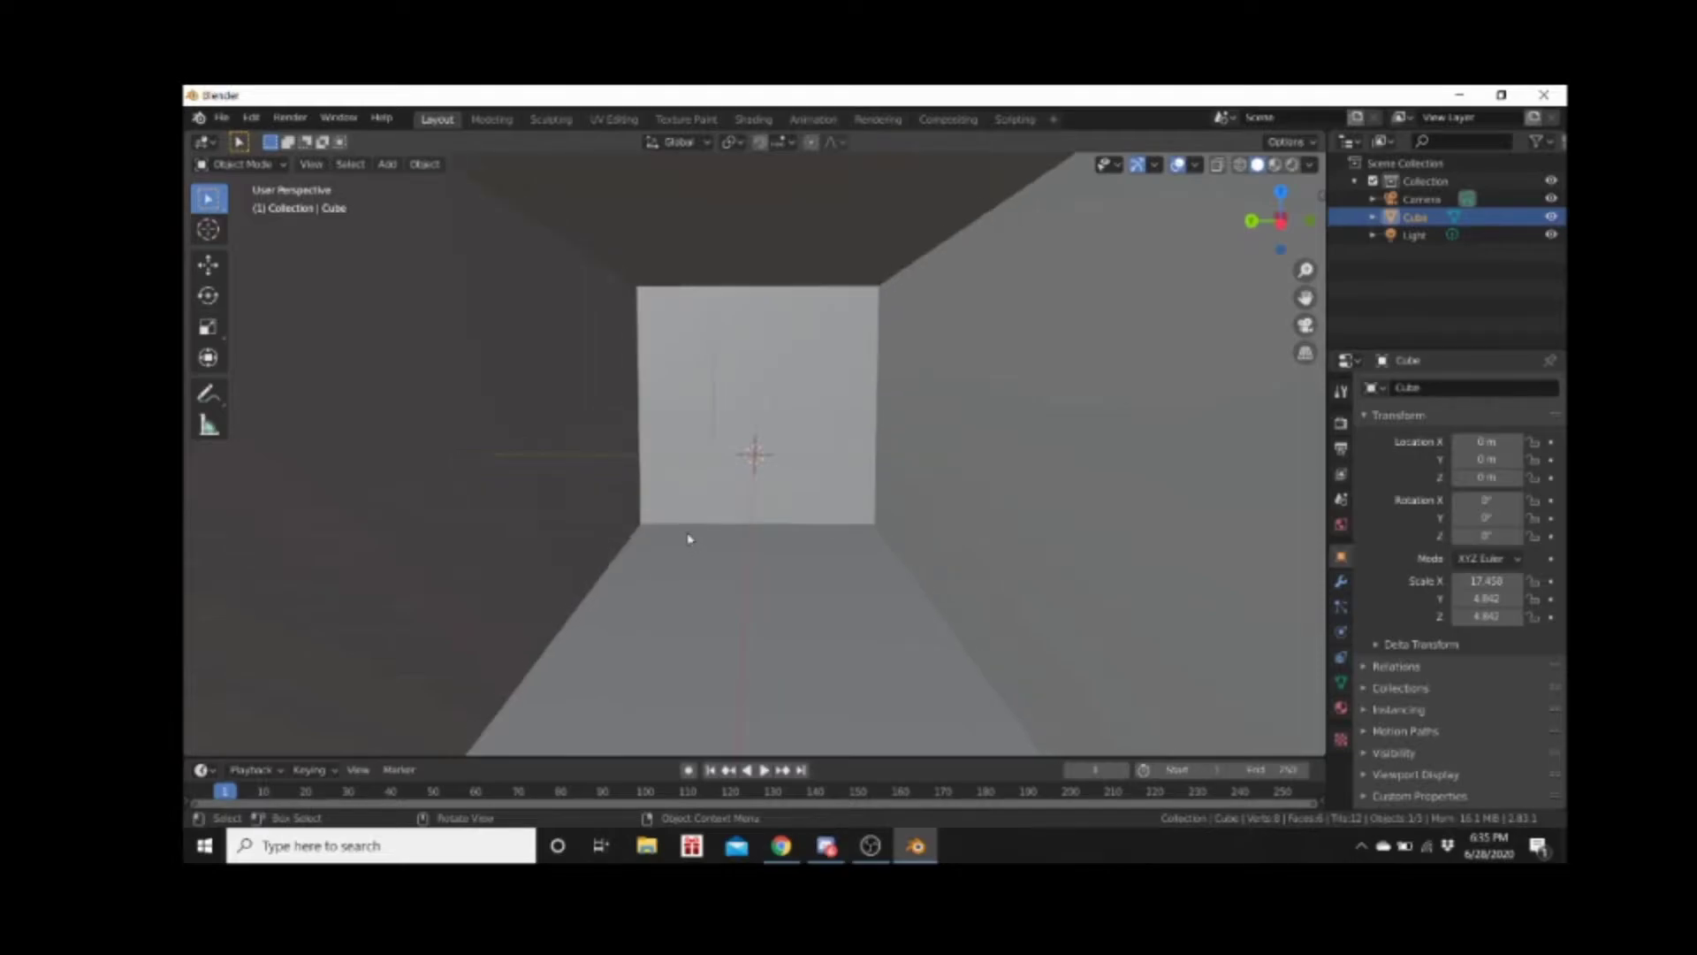
middle_drag(554, 609, 579, 612)
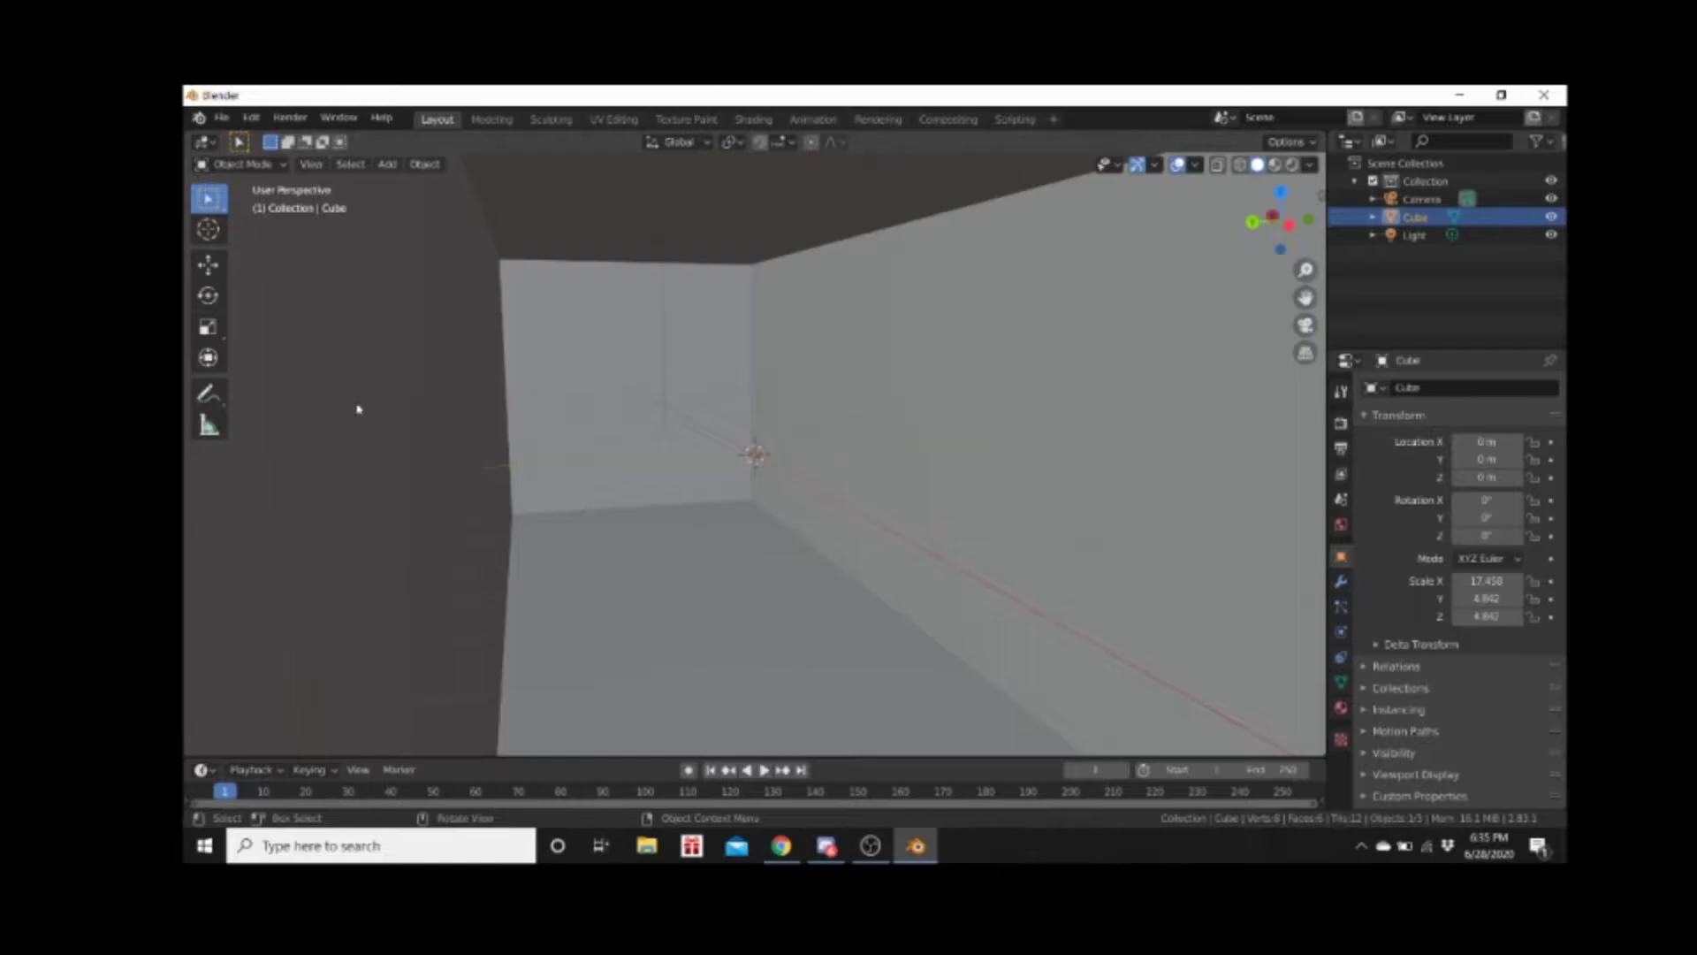
middle_drag(582, 466, 744, 471)
scroll(744, 468, down, 8)
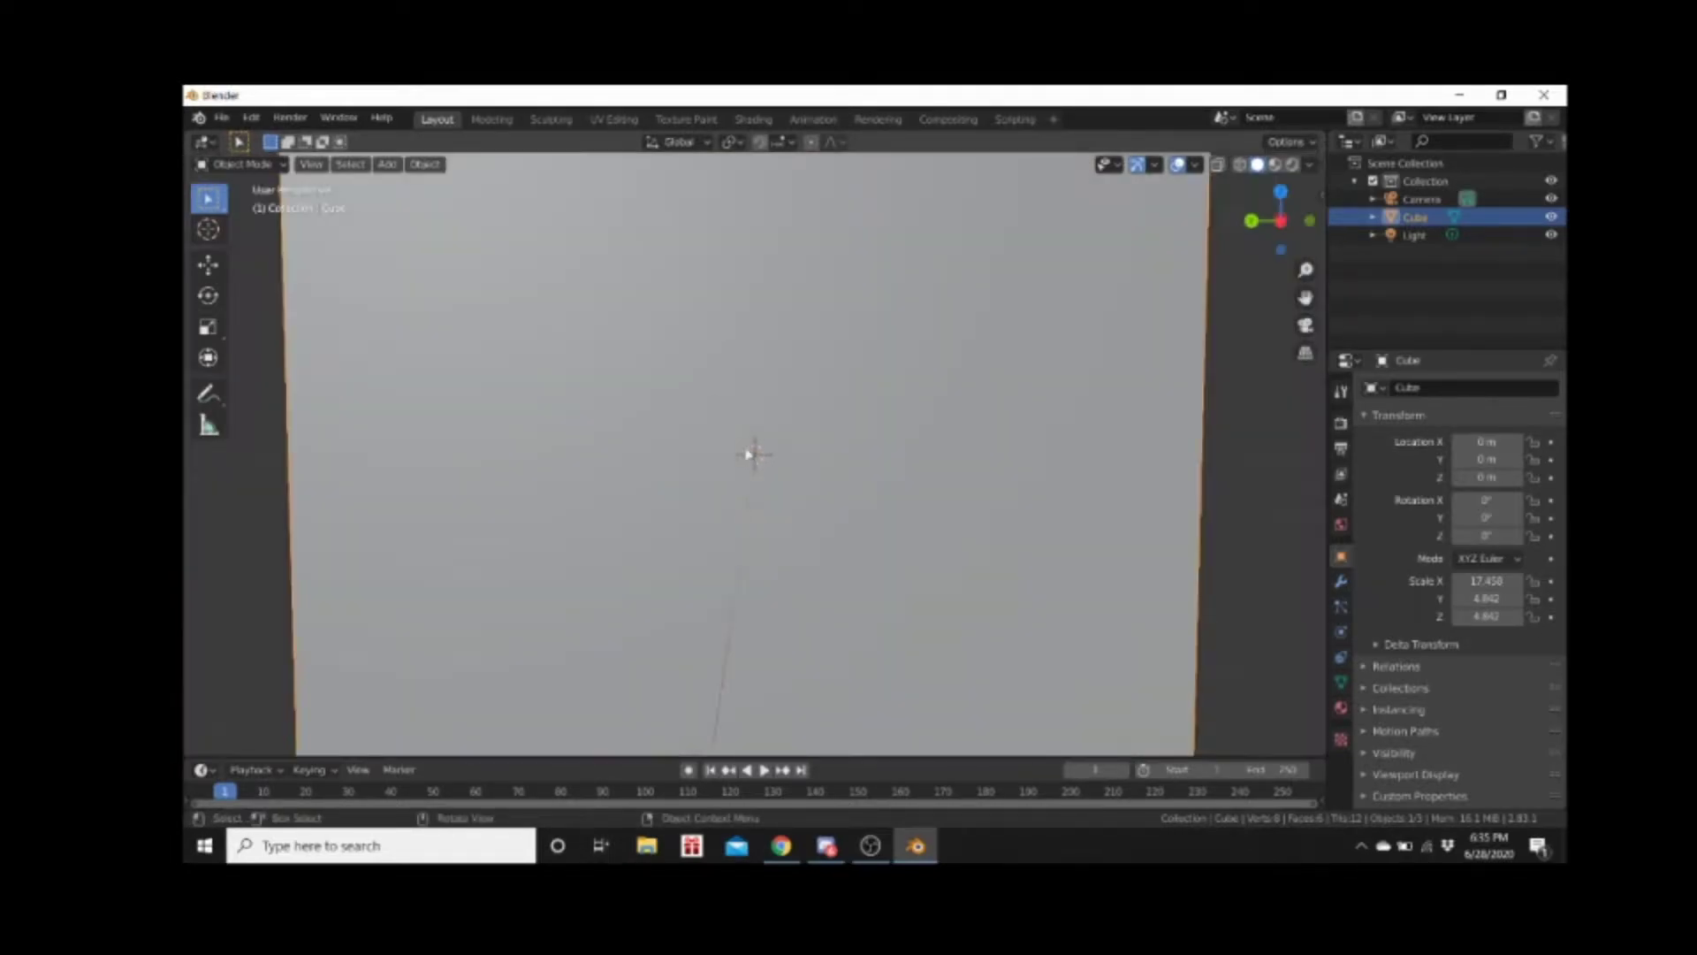
middle_drag(727, 454, 686, 462)
Enter Edit Mode on the box and subdivide its whole mesh twice
key(Tab)
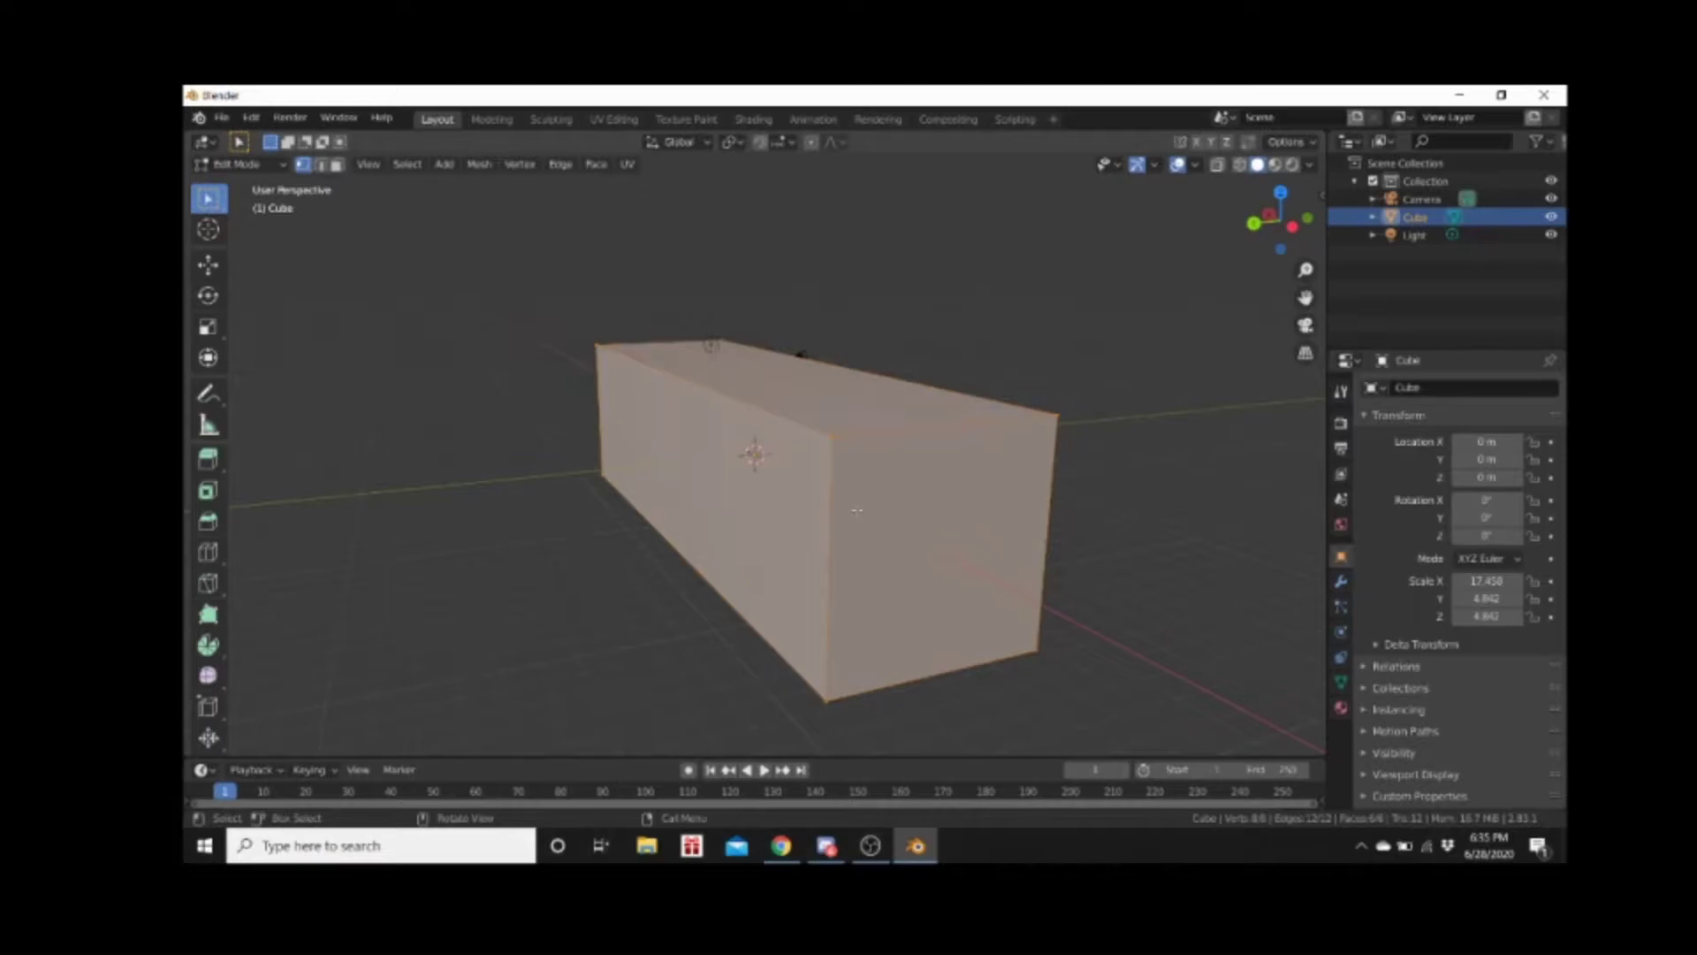
middle_drag(967, 552, 734, 596)
scroll(726, 600, up, 2)
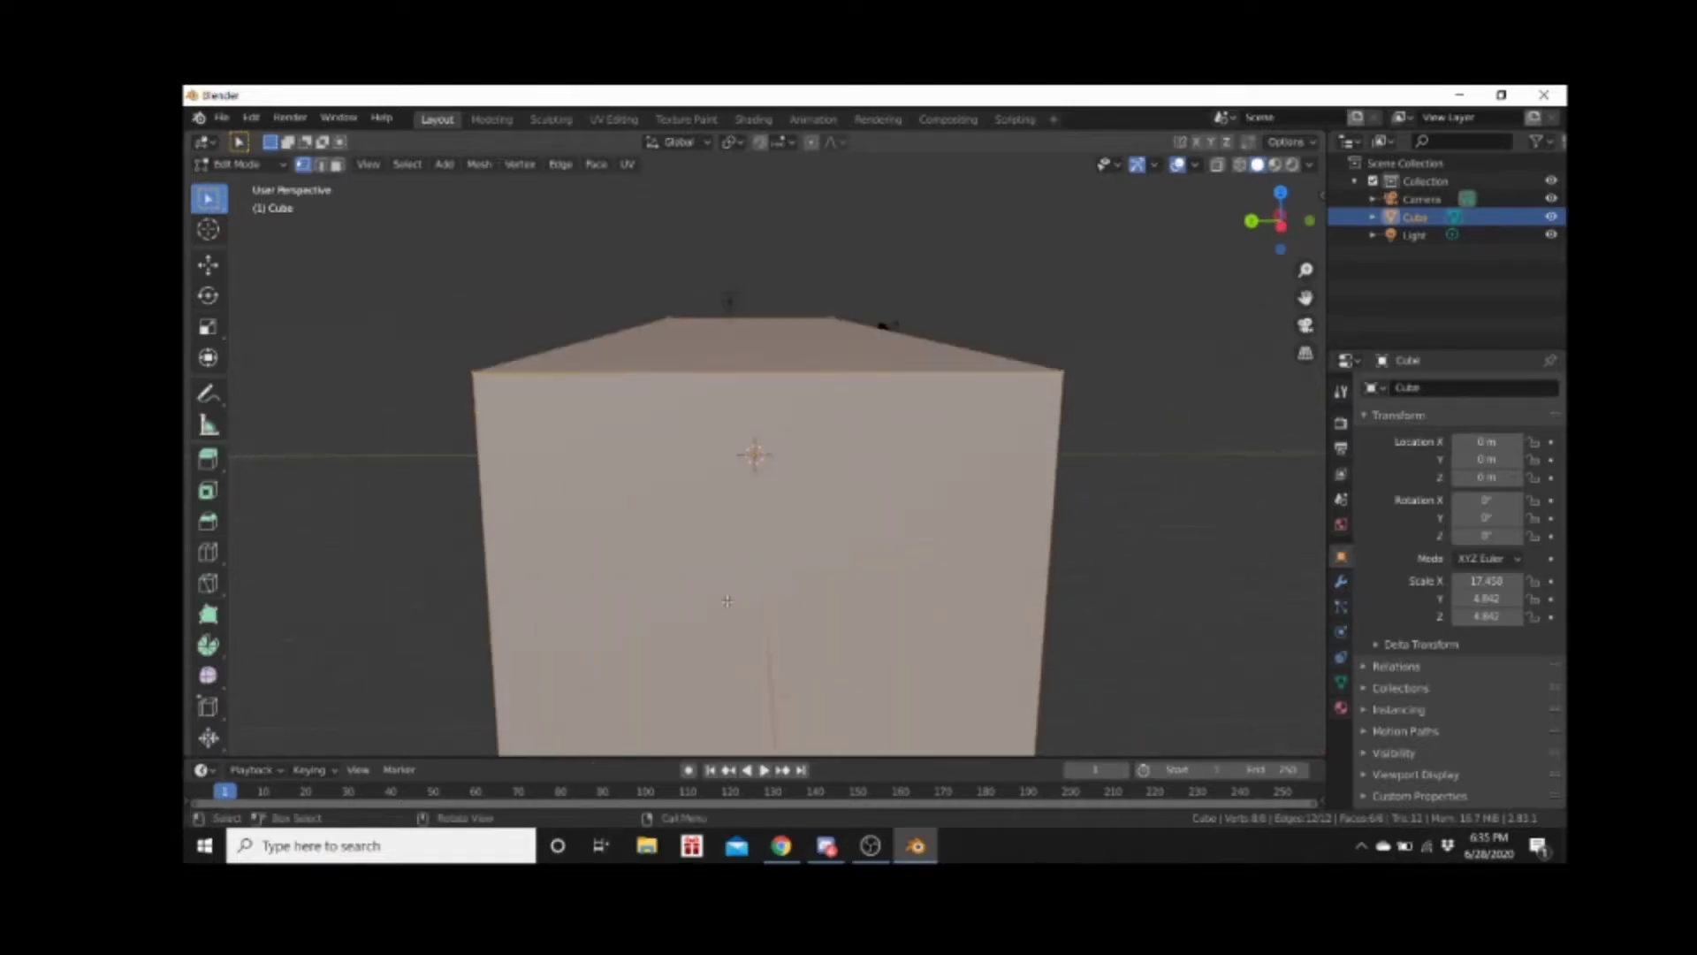
right_click(726, 602)
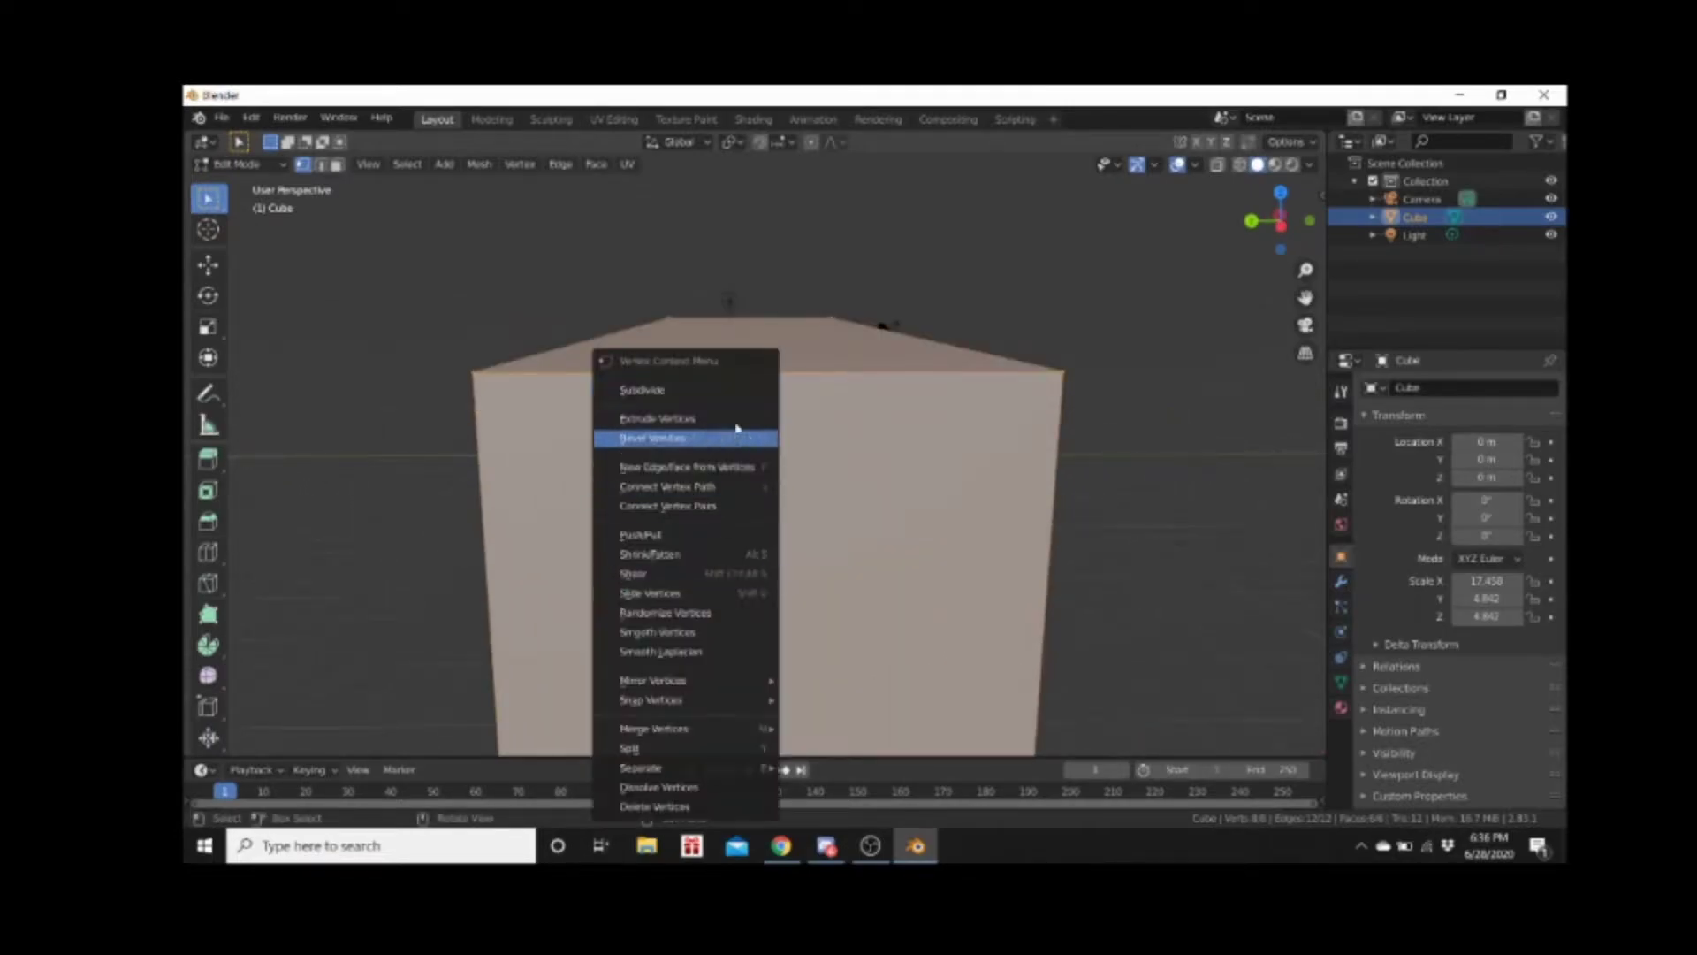
click(736, 393)
right_click(749, 614)
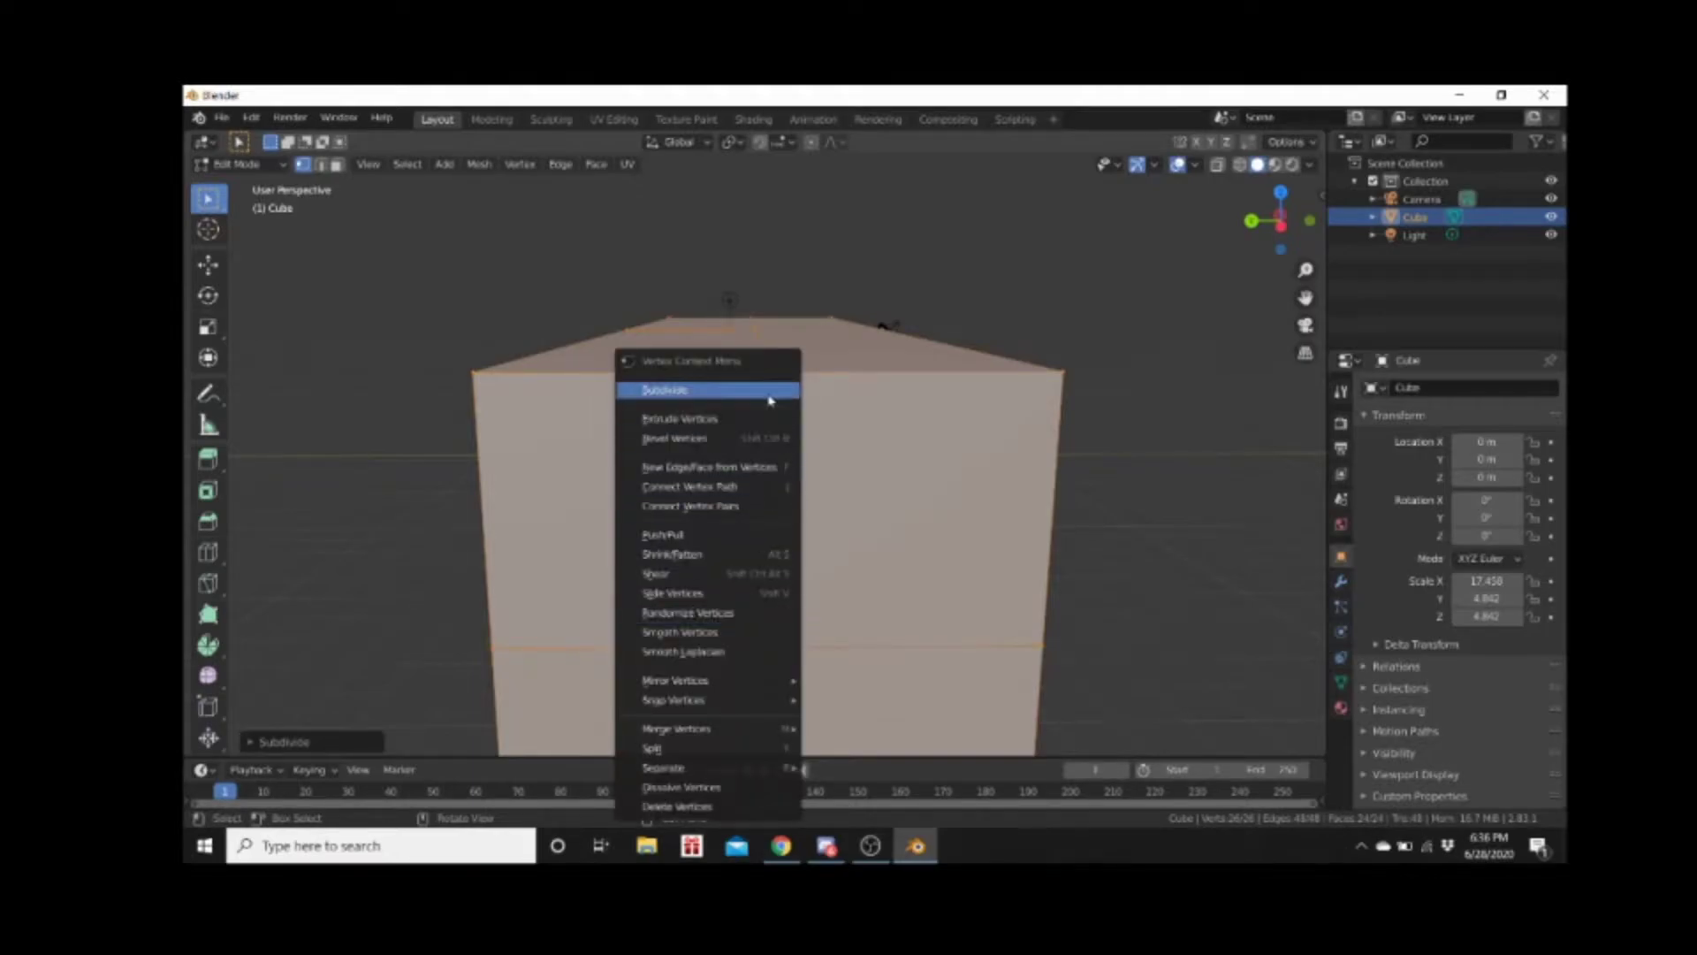
click(771, 387)
scroll(802, 630, down, 3)
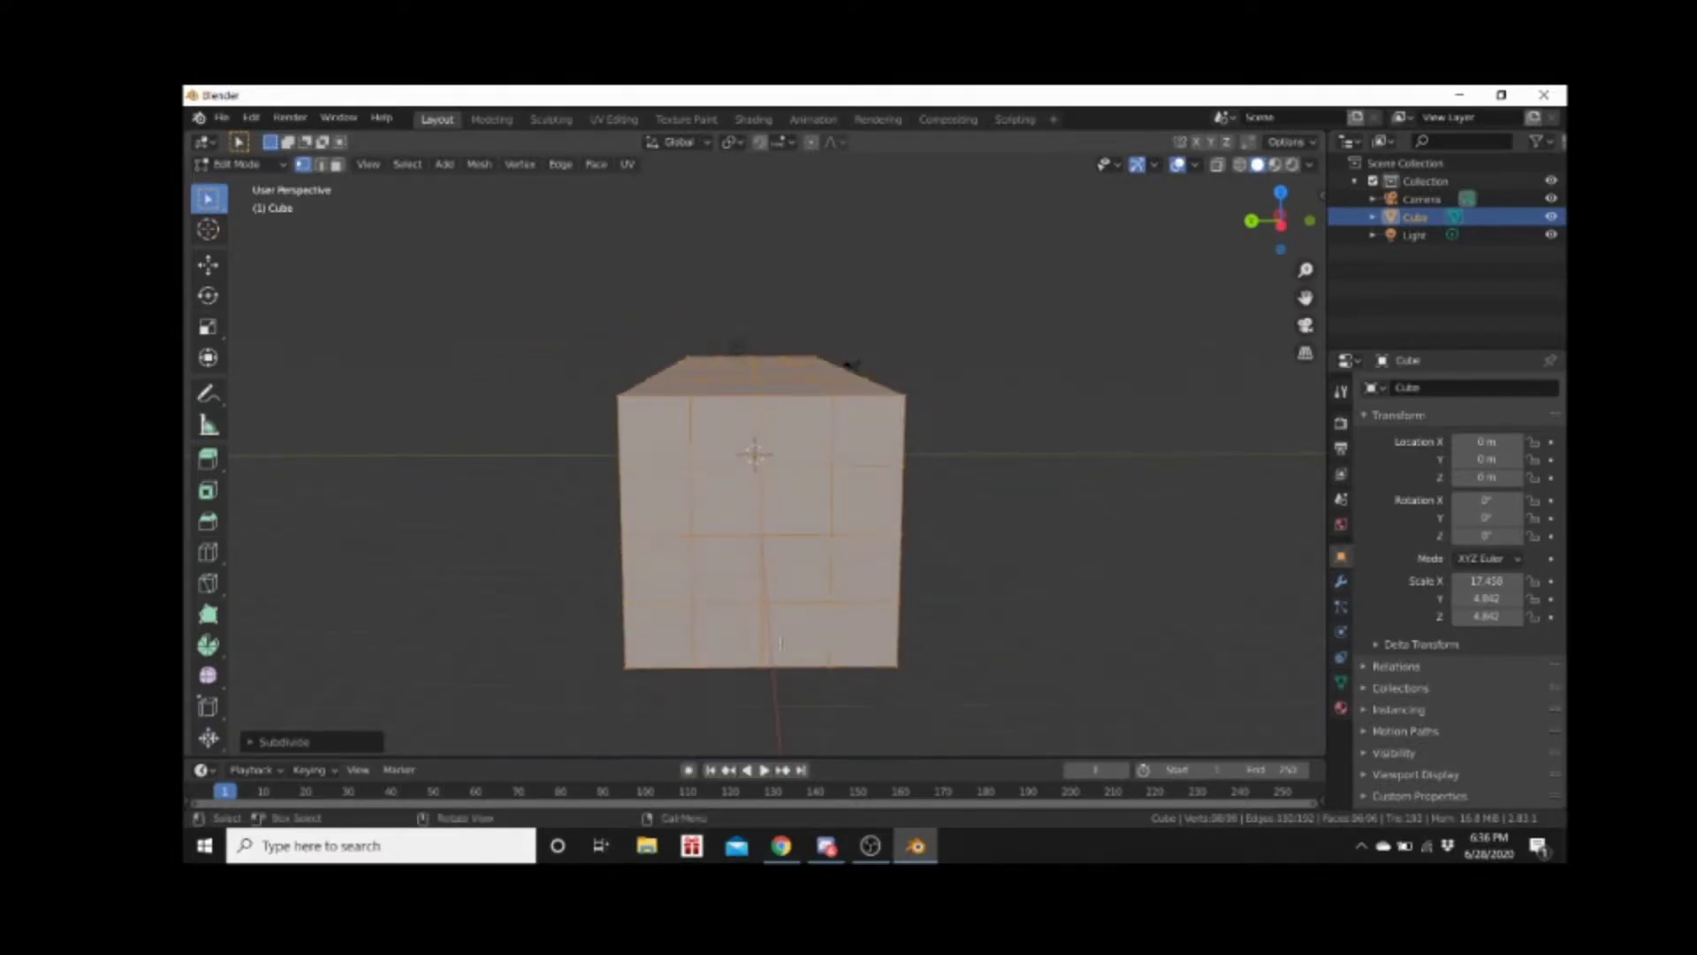
Delete the six faces in the two middle columns and lower three rows of the box's end wall to open a doorway
click(723, 687)
key(3)
click(721, 630)
shift+click(795, 634)
shift+click(796, 500)
shift+click(726, 568)
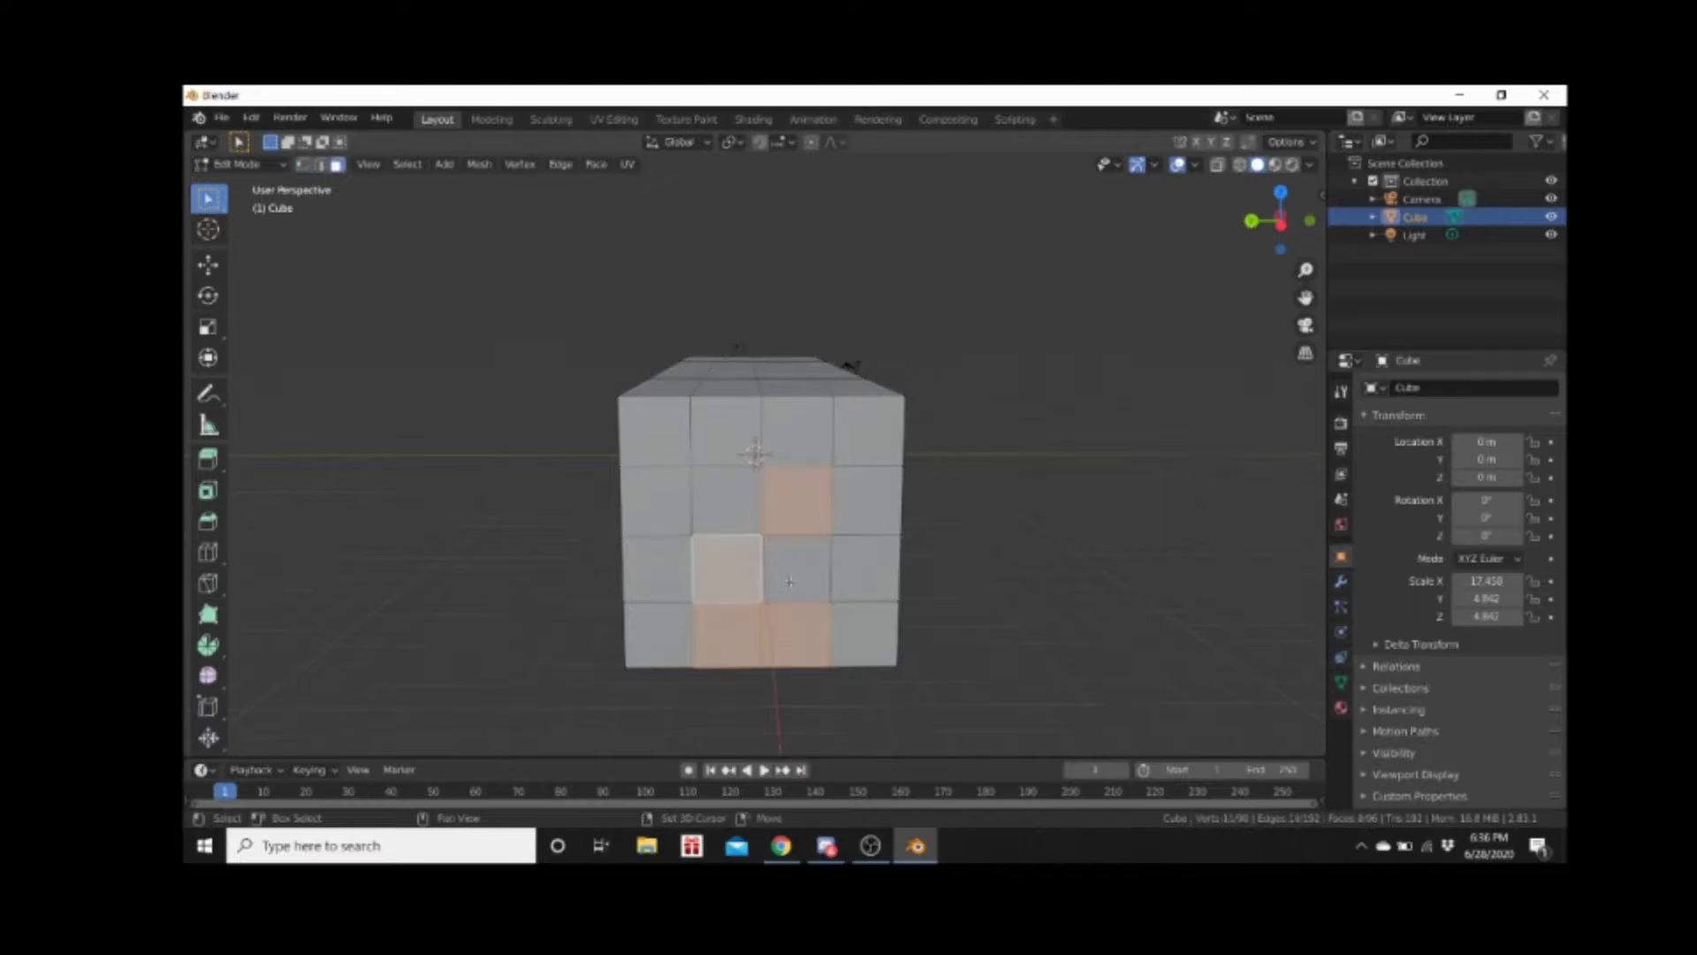
shift+click(790, 582)
shift+click(726, 500)
middle_drag(521, 668, 817, 585)
key(x)
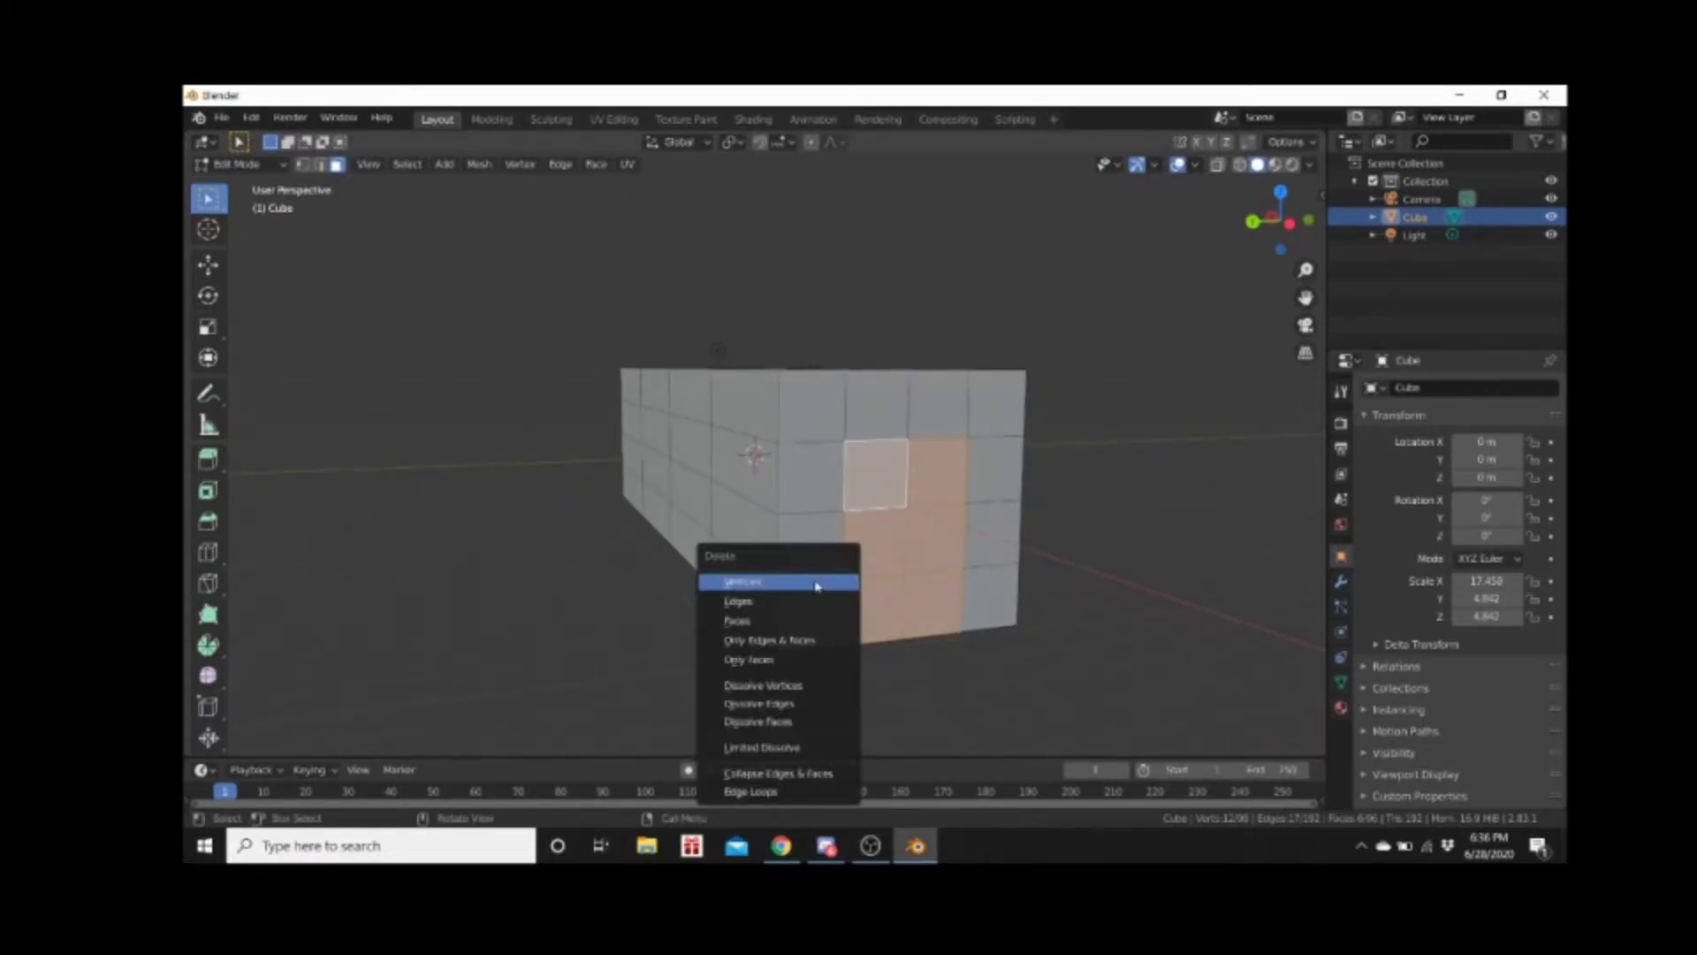
click(780, 617)
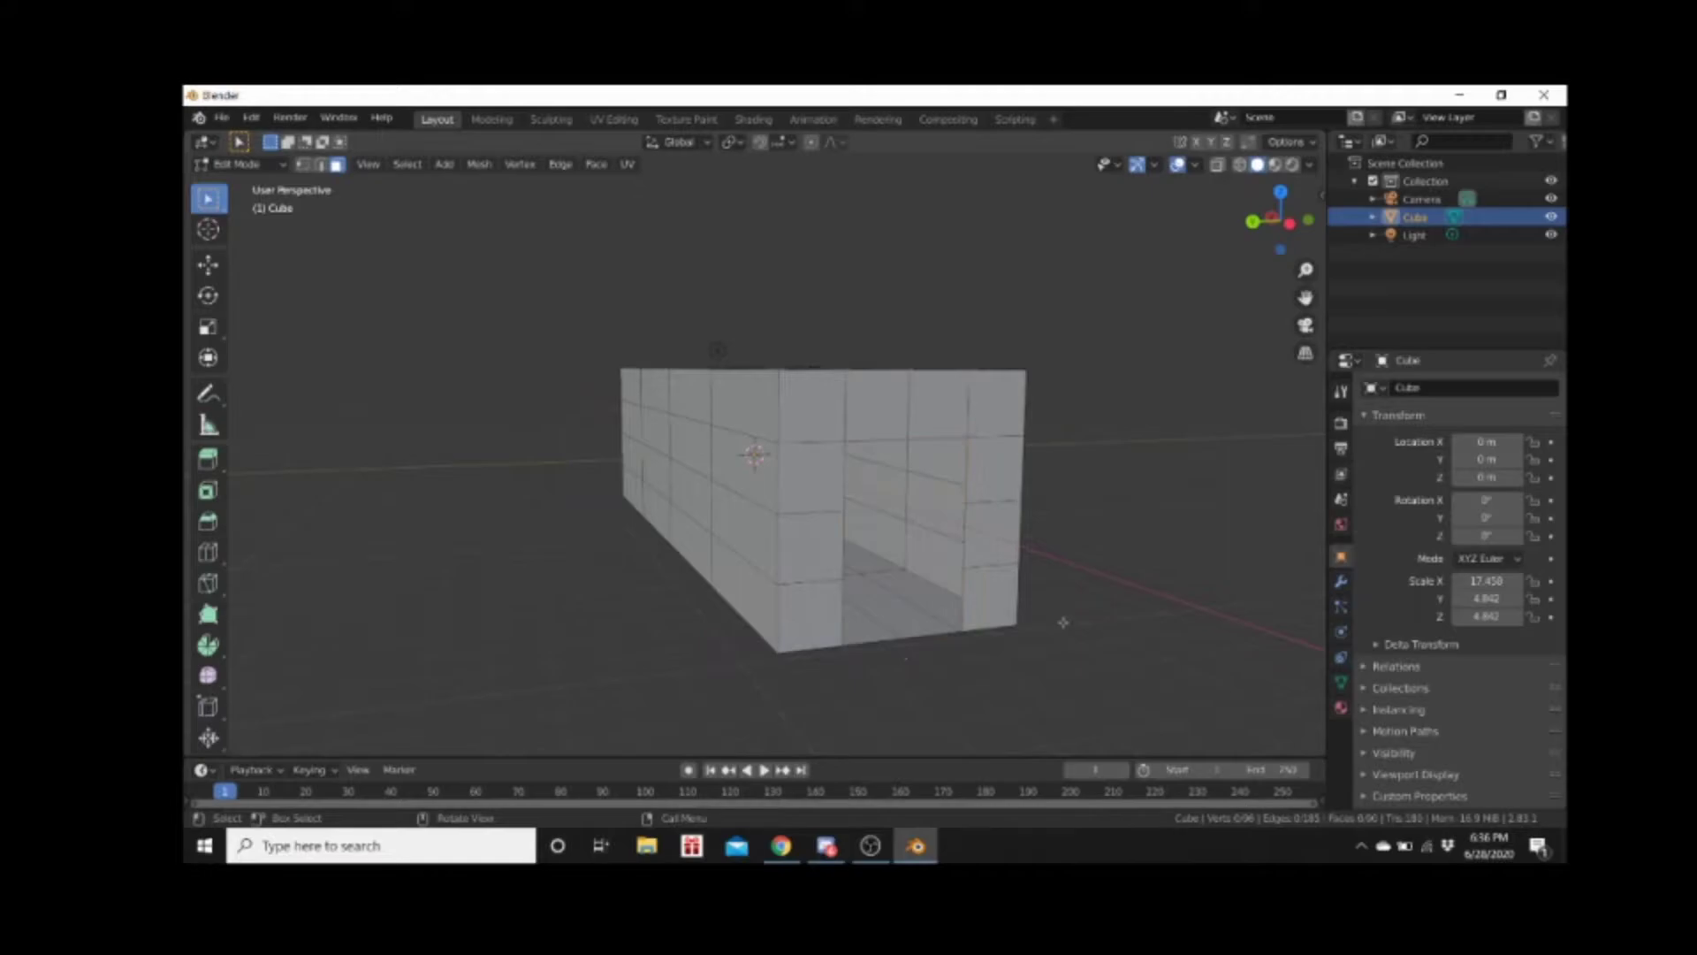
Leave Edit Mode and add a separate cube mesh inside the box
middle_drag(1091, 598, 884, 603)
scroll(804, 600, up, 3)
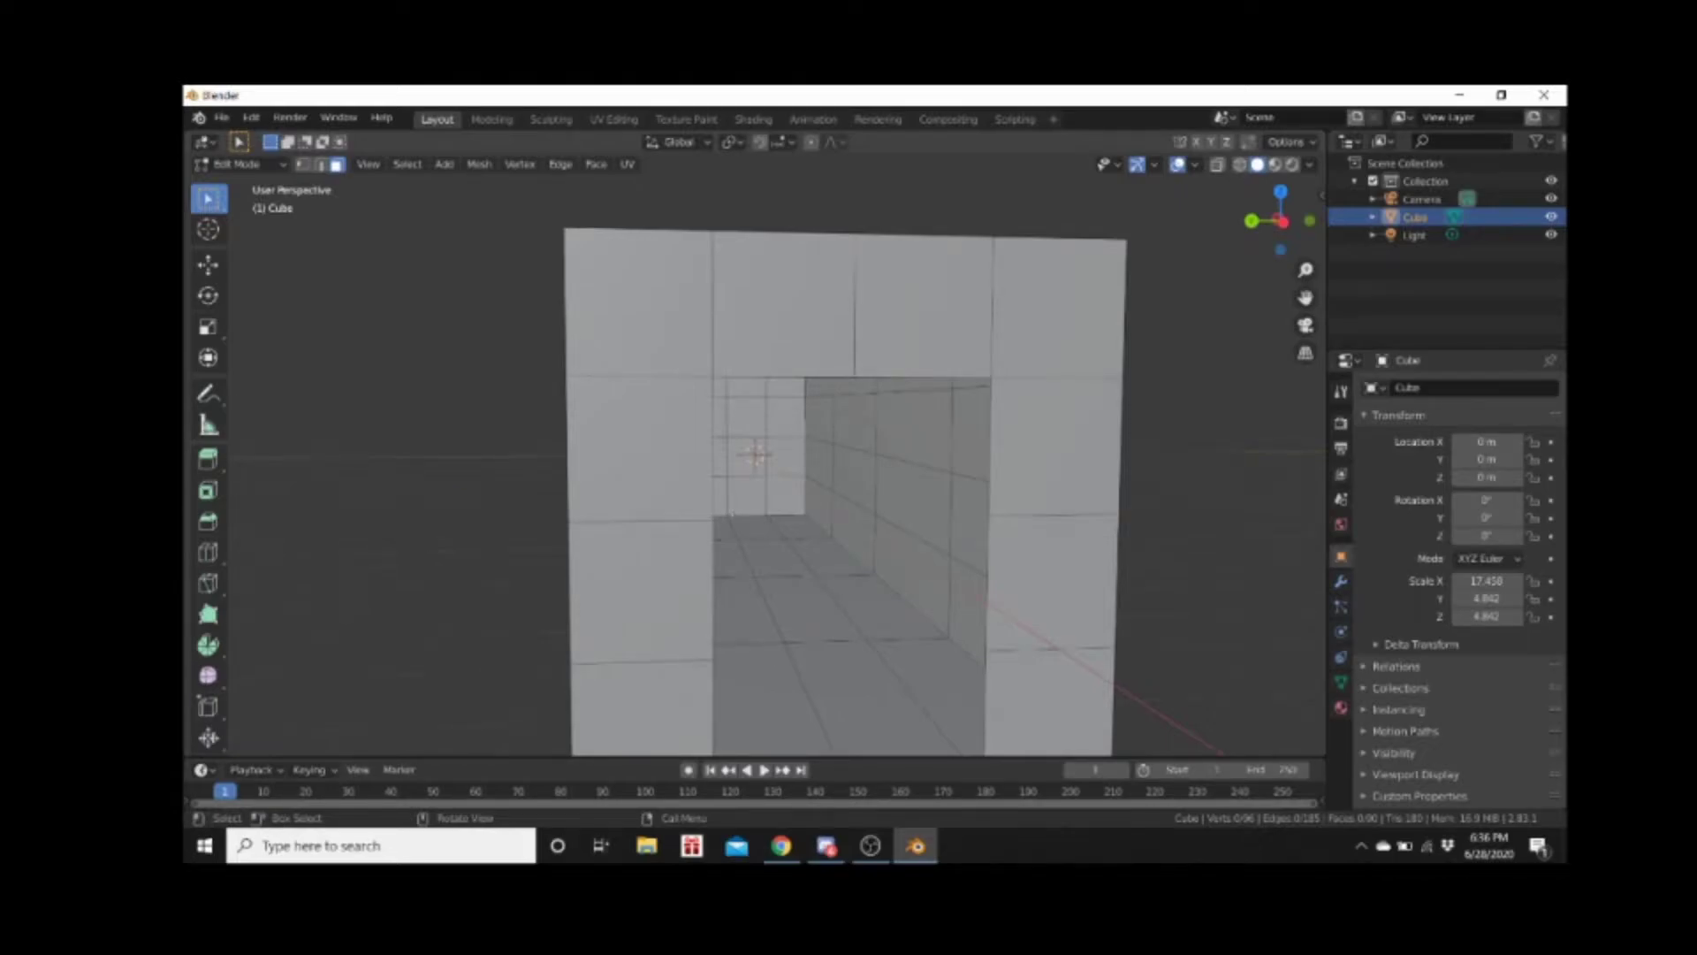
scroll(733, 513, up, 5)
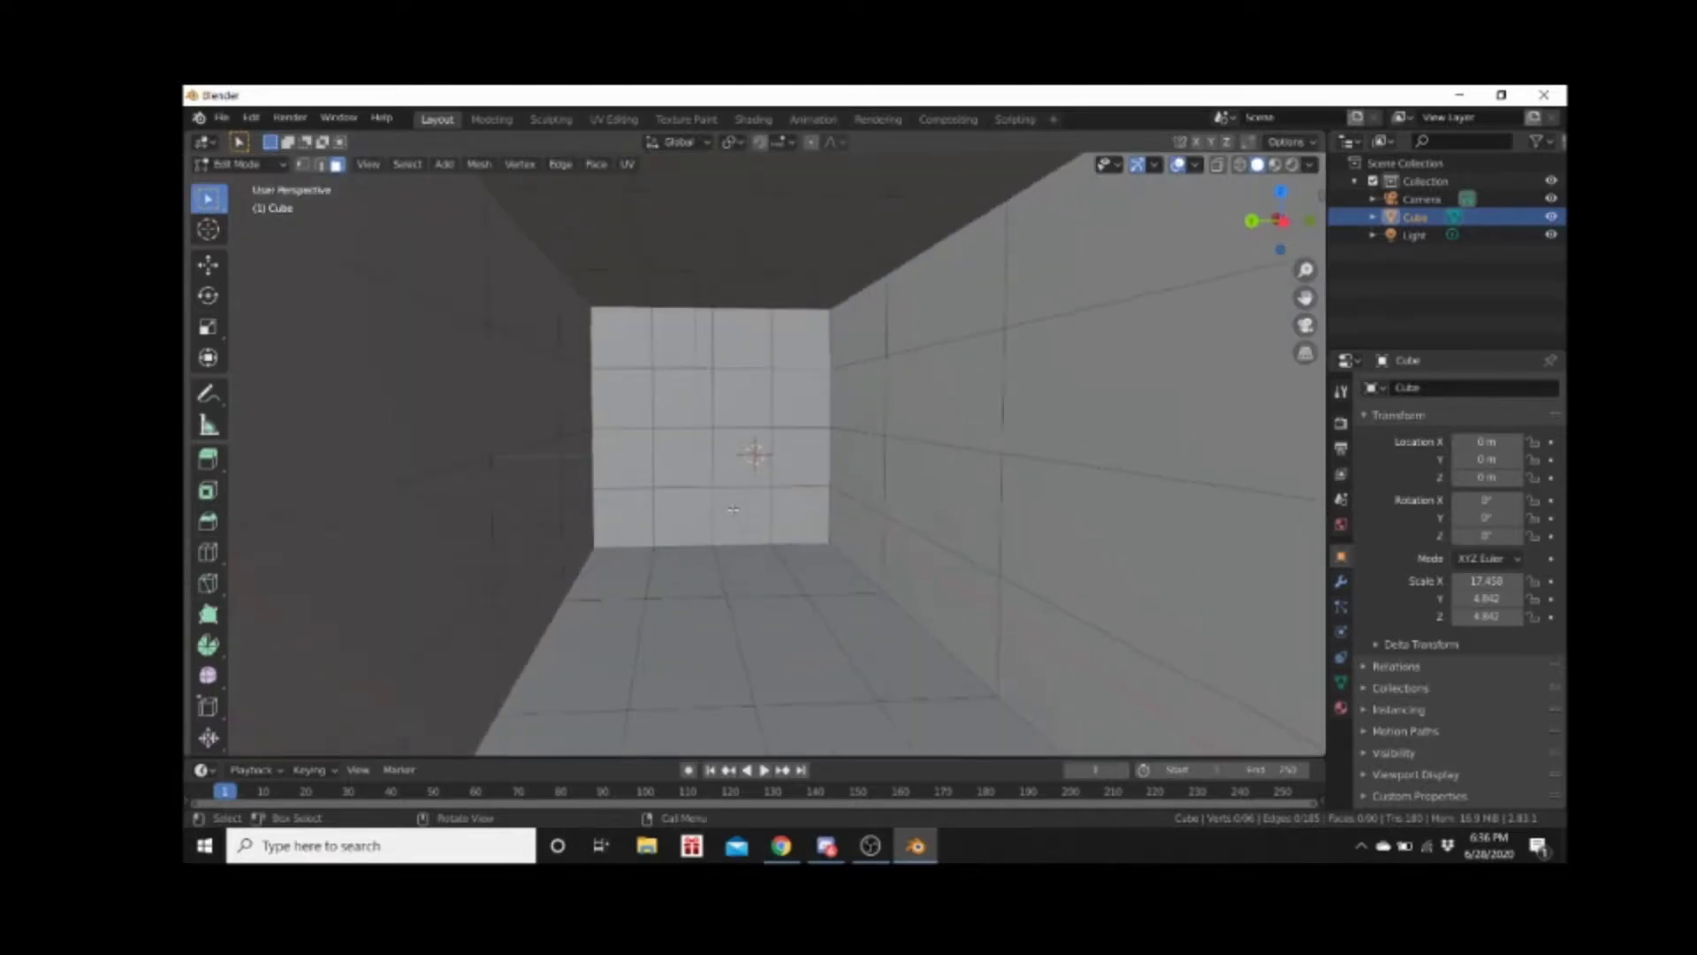
mouse_move(722, 514)
middle_down()
mouse_move(674, 504)
mouse_move(716, 512)
middle_up()
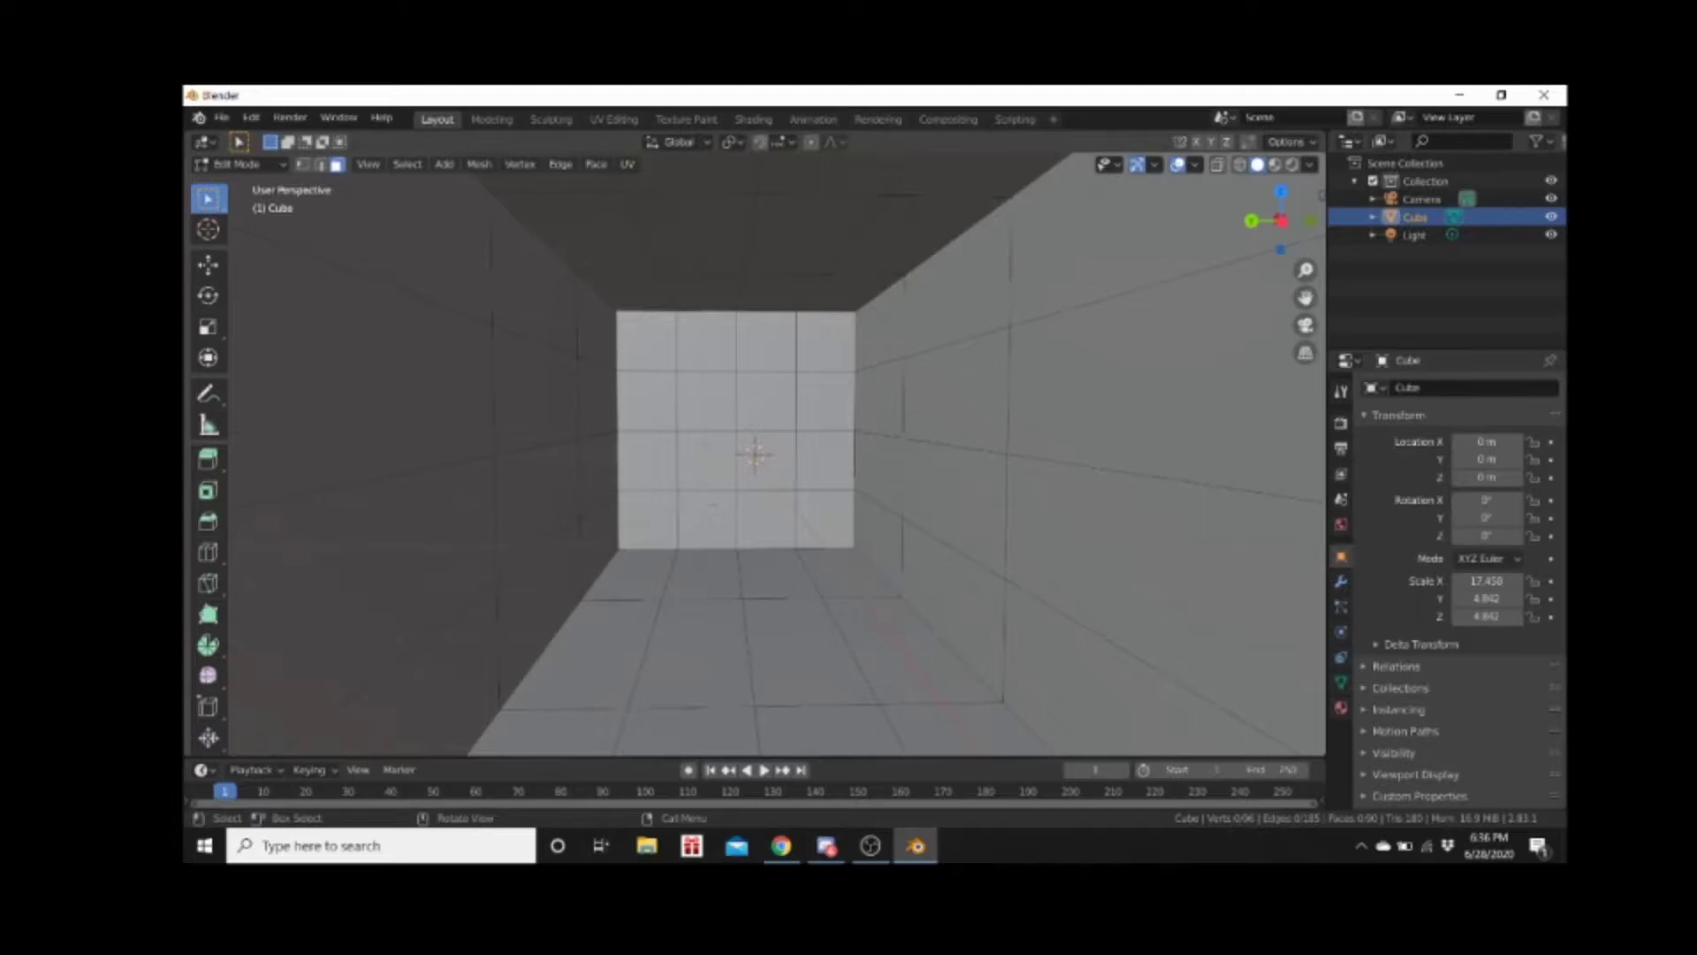
key(shift+a)
key(Escape)
key(Tab)
key(shift+a)
mouse_move(716, 460)
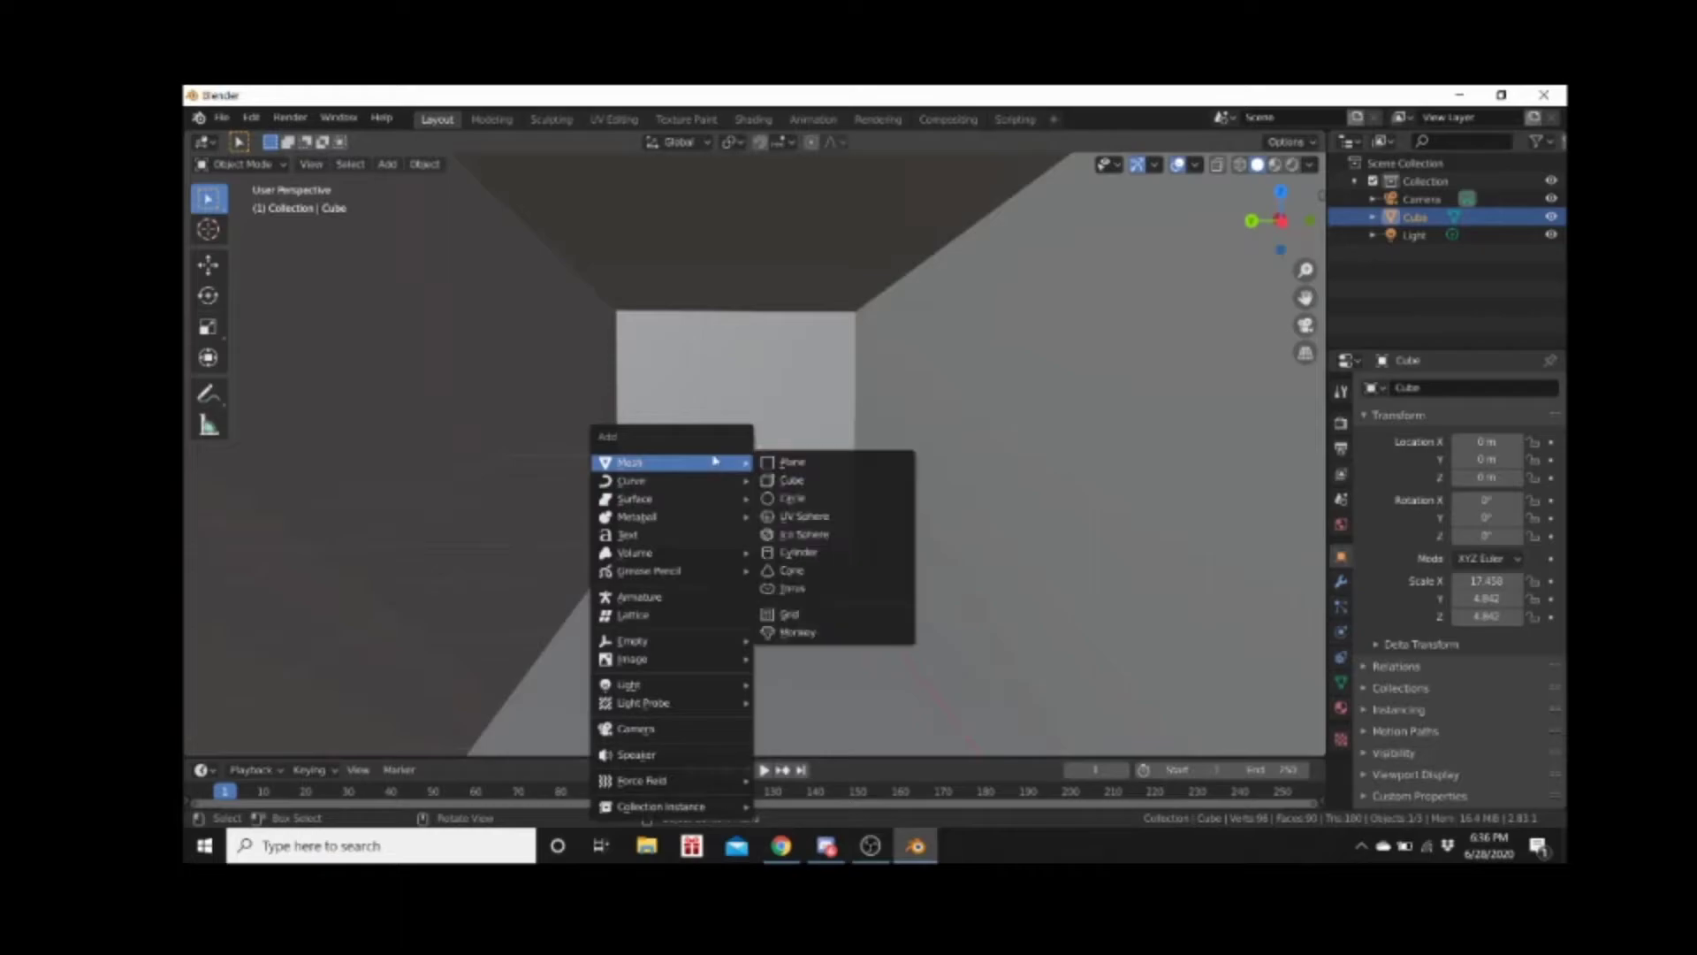
click(842, 484)
Temporarily hide the box, examine the small cube on its own, and show the box again
mouse_move(704, 564)
middle_down()
mouse_move(738, 580)
mouse_move(710, 579)
middle_up()
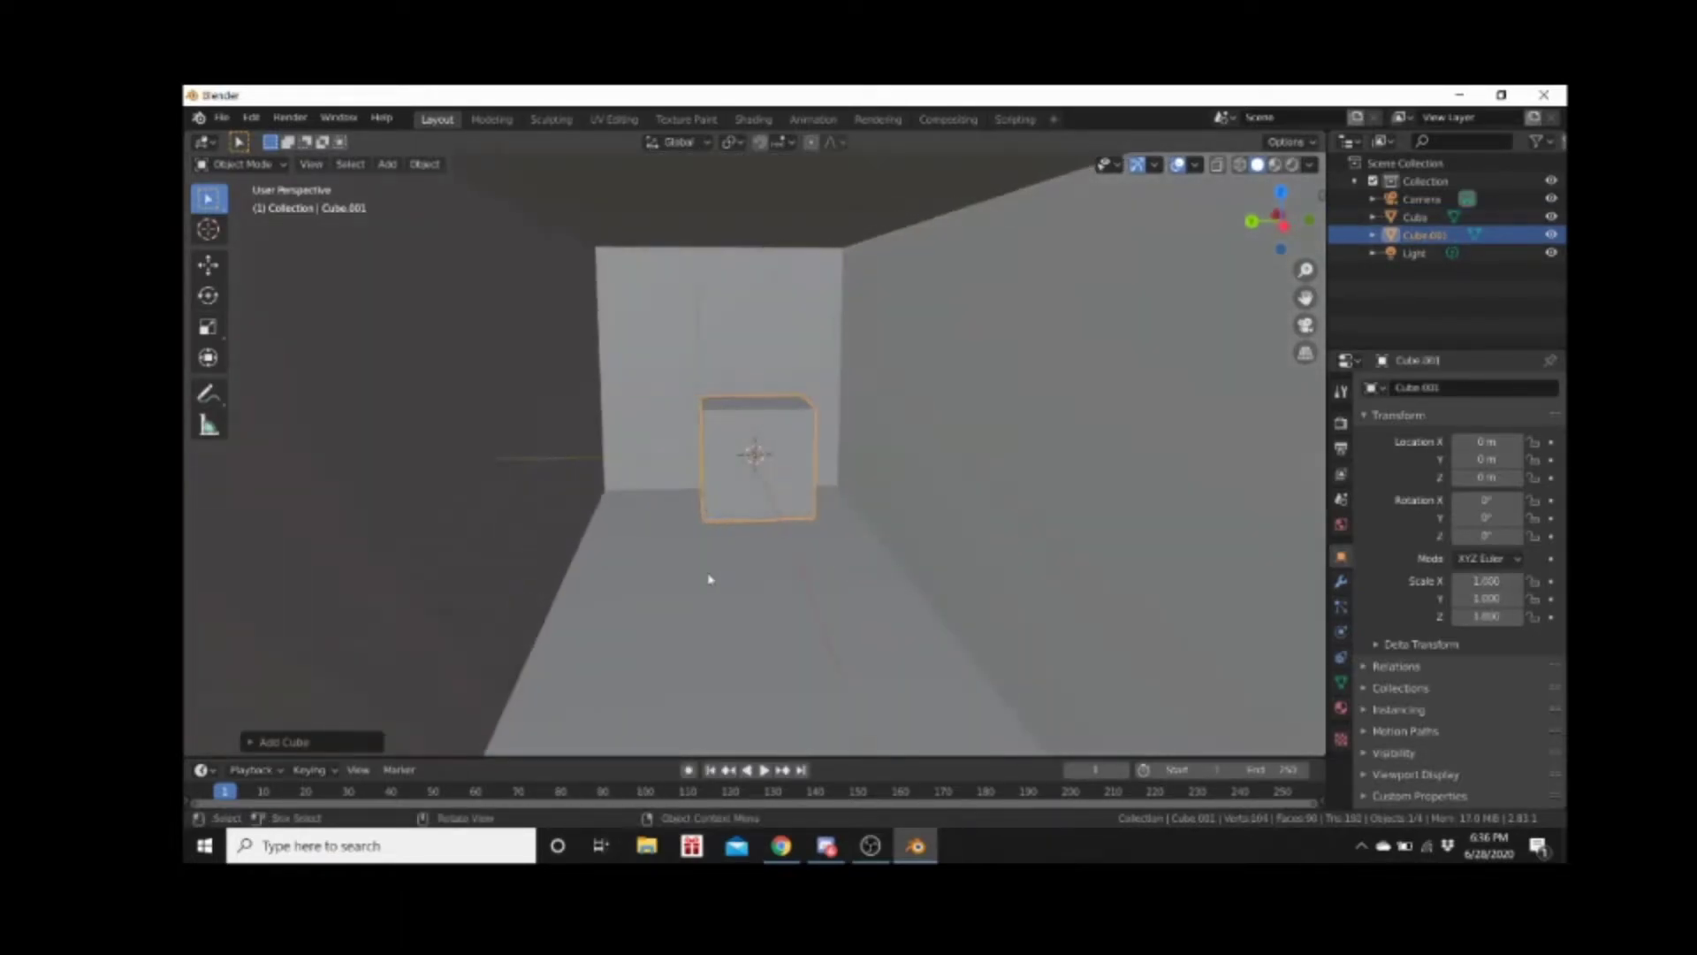
click(1556, 216)
middle_drag(910, 446, 795, 456)
click(1551, 217)
middle_drag(672, 504, 714, 513)
middle_drag(792, 553, 813, 531)
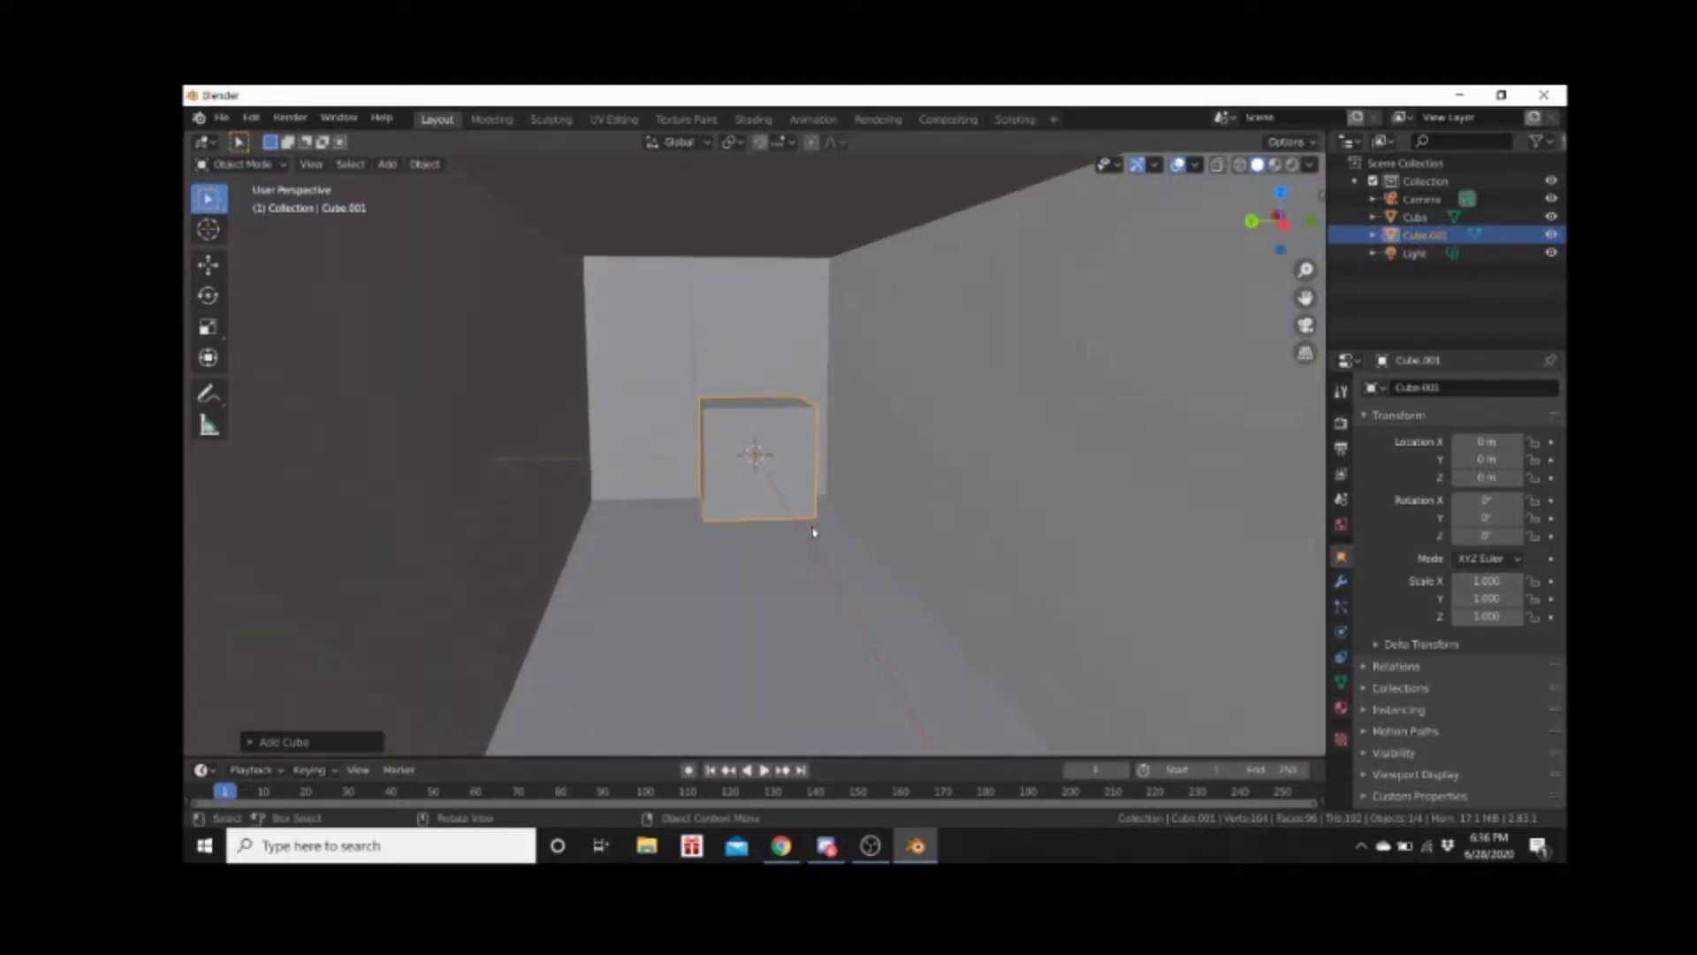
Keep the current viewport shading and delete the small cube
key(z)
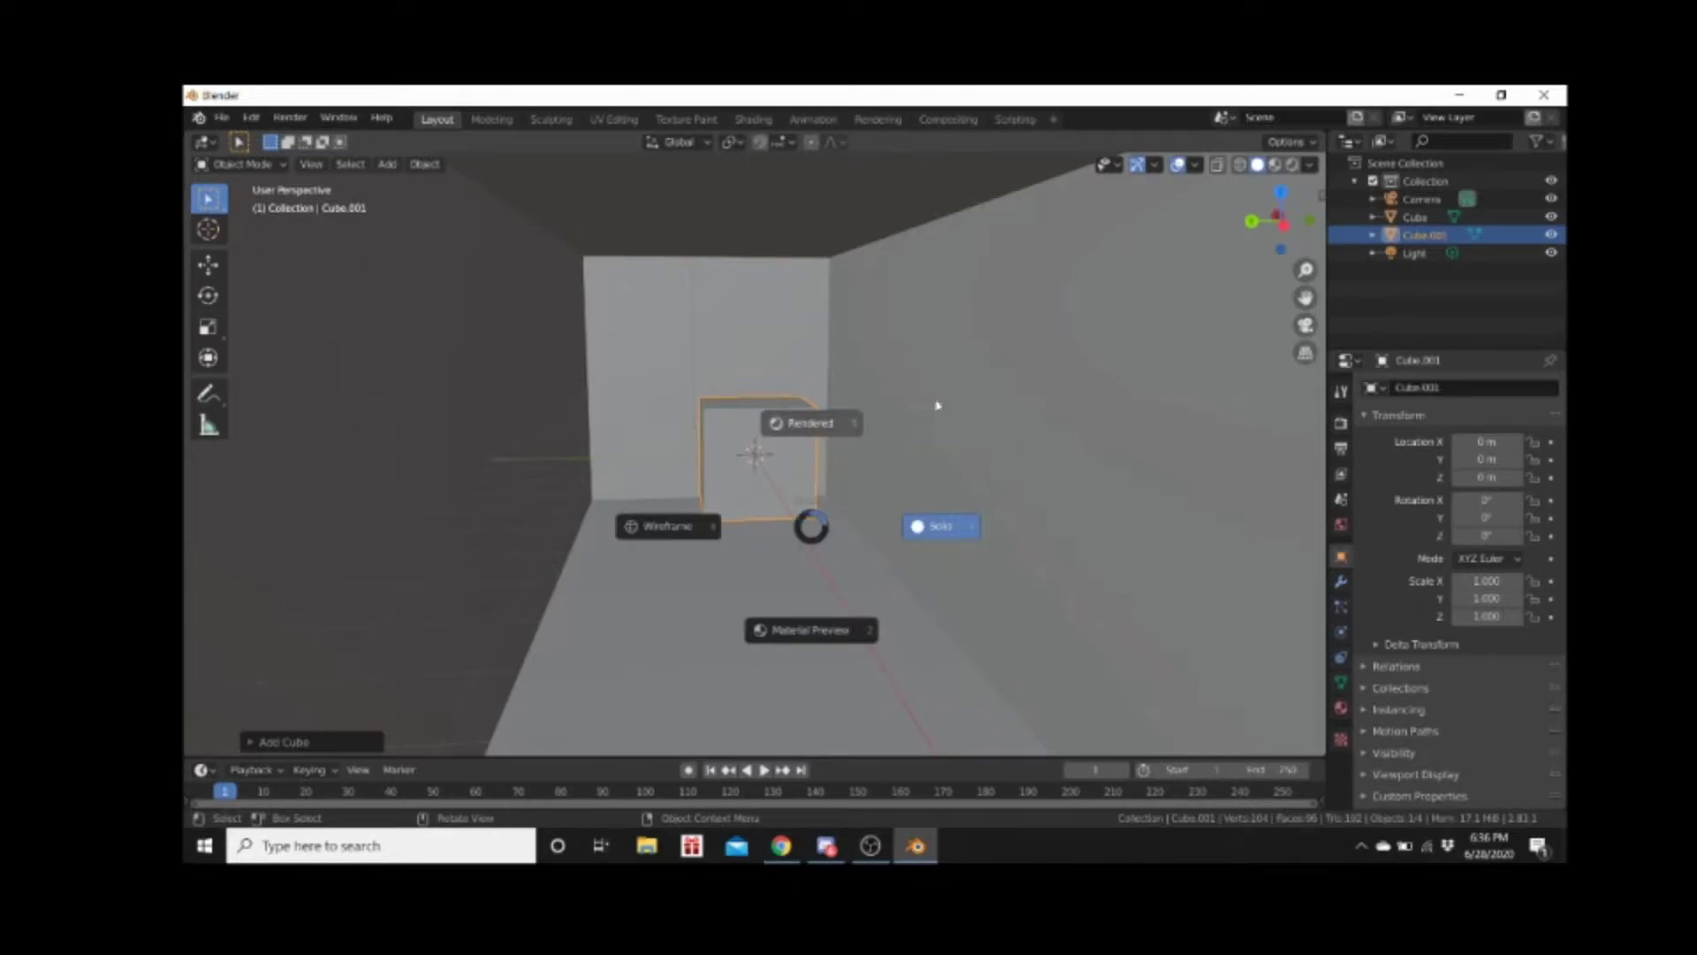
click(1016, 606)
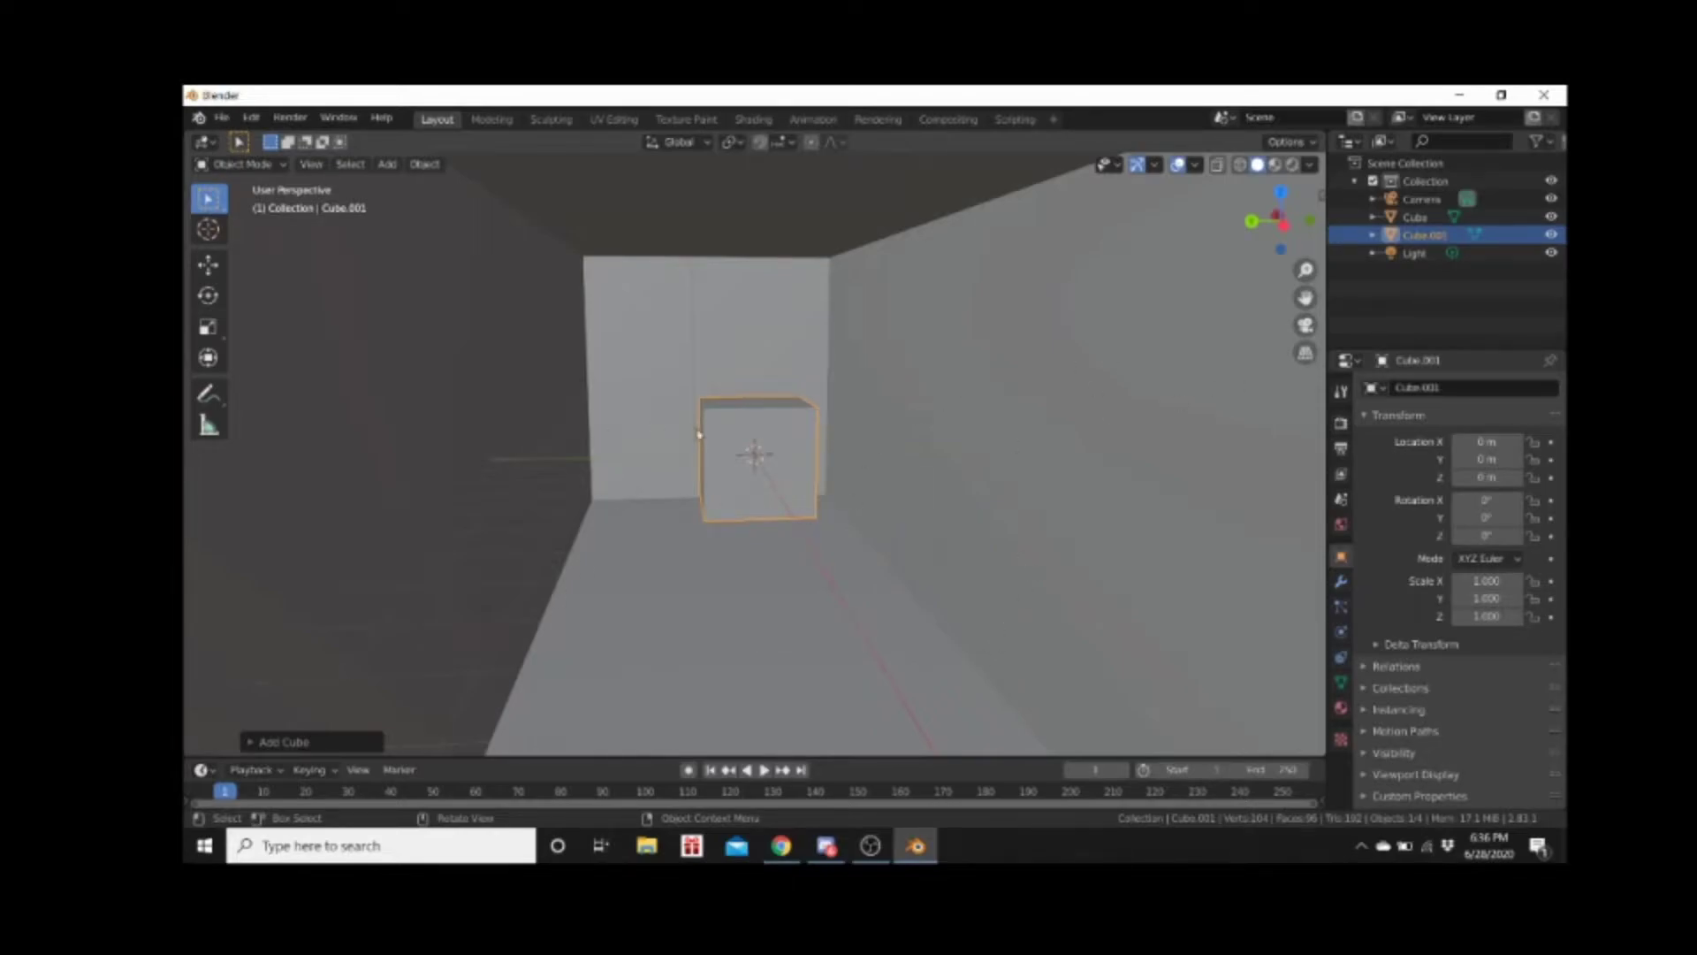
key(x)
click(847, 535)
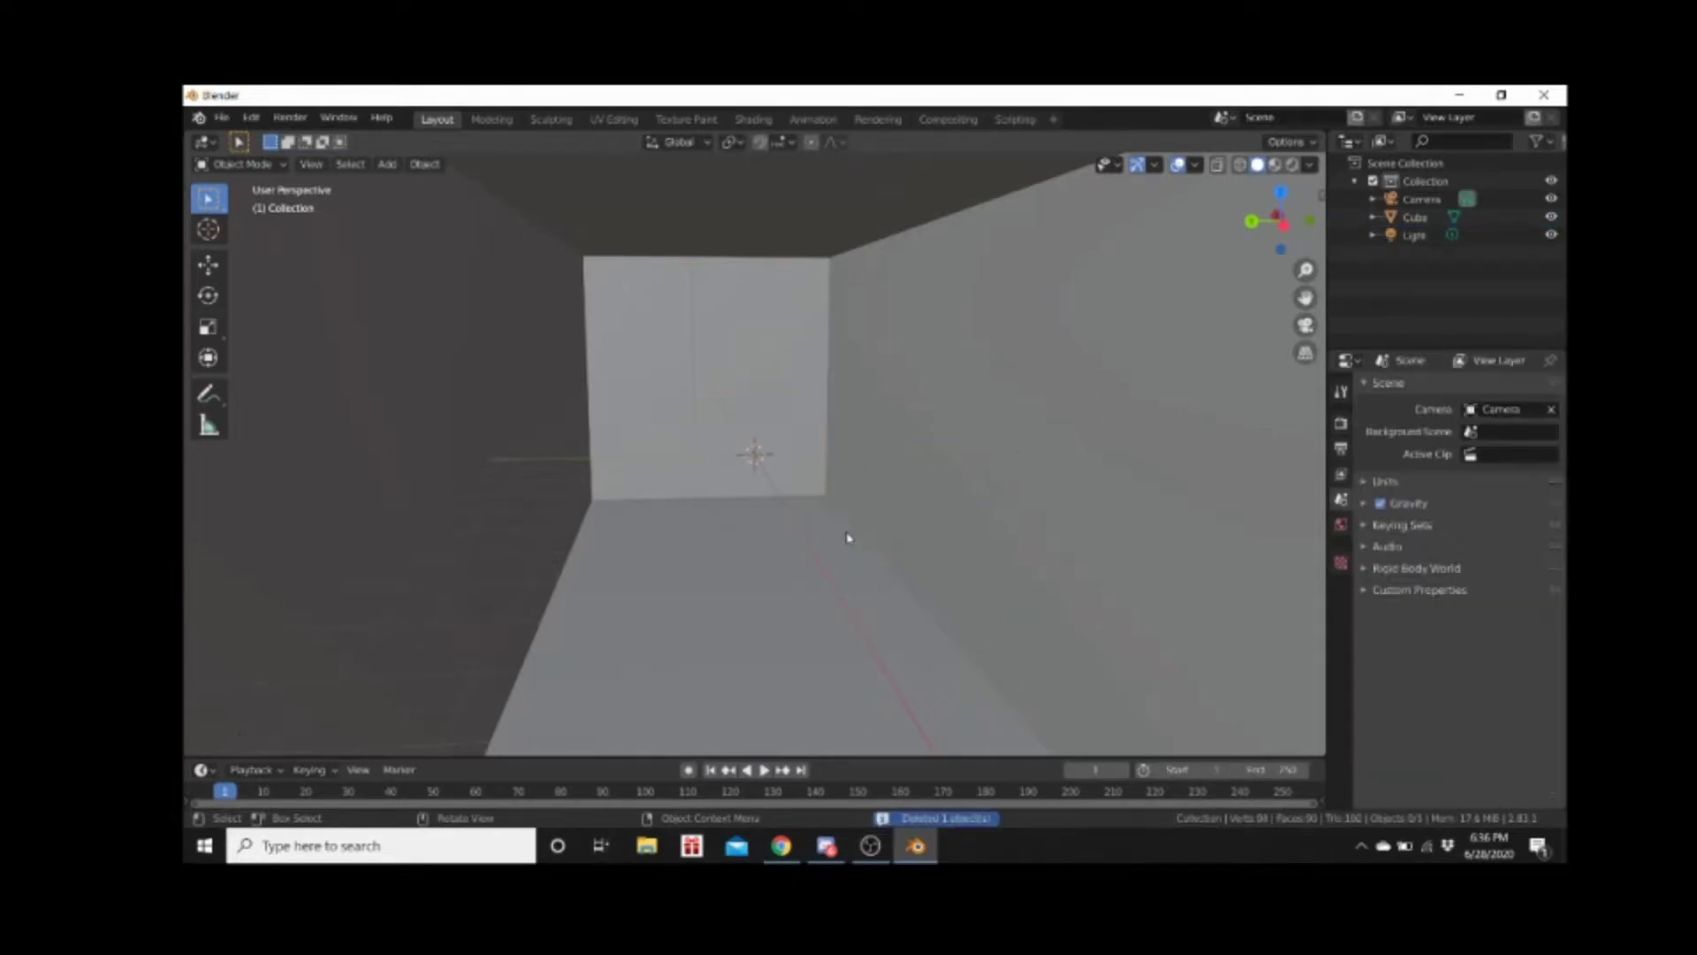
Select the box, check it briefly in Edit Mode, and add a new cube mesh inside it in Object Mode
click(848, 536)
key(Tab)
middle_drag(841, 628, 815, 648)
key(Tab)
key(shift+a)
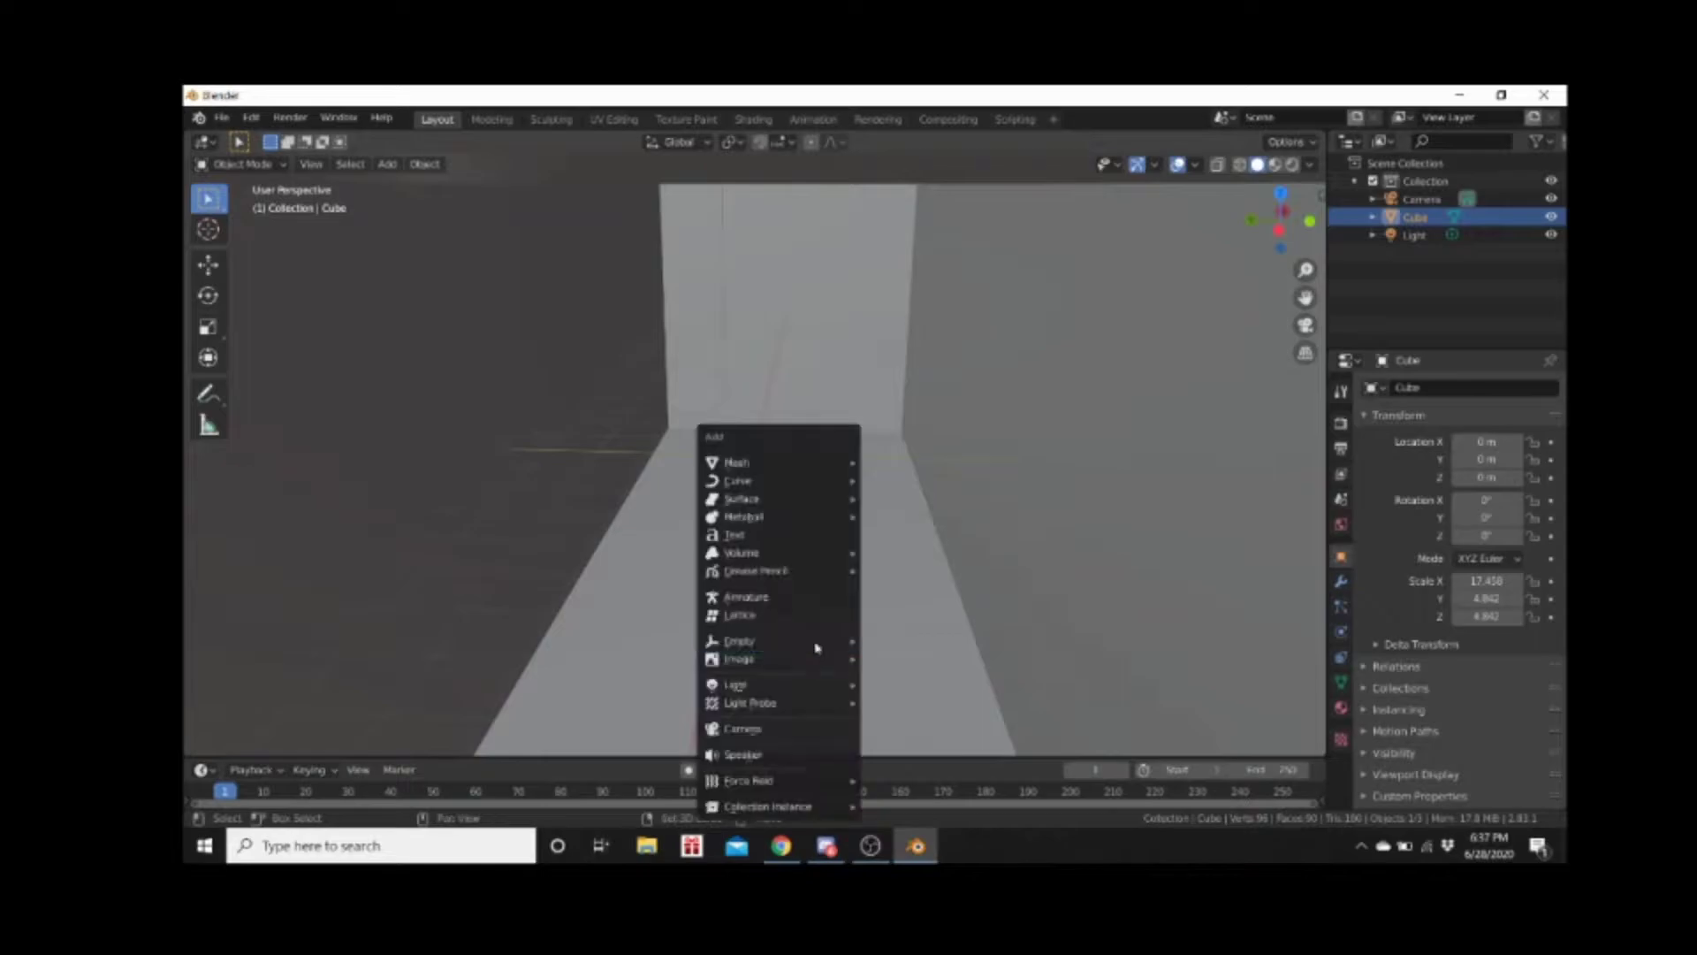
mouse_move(791, 466)
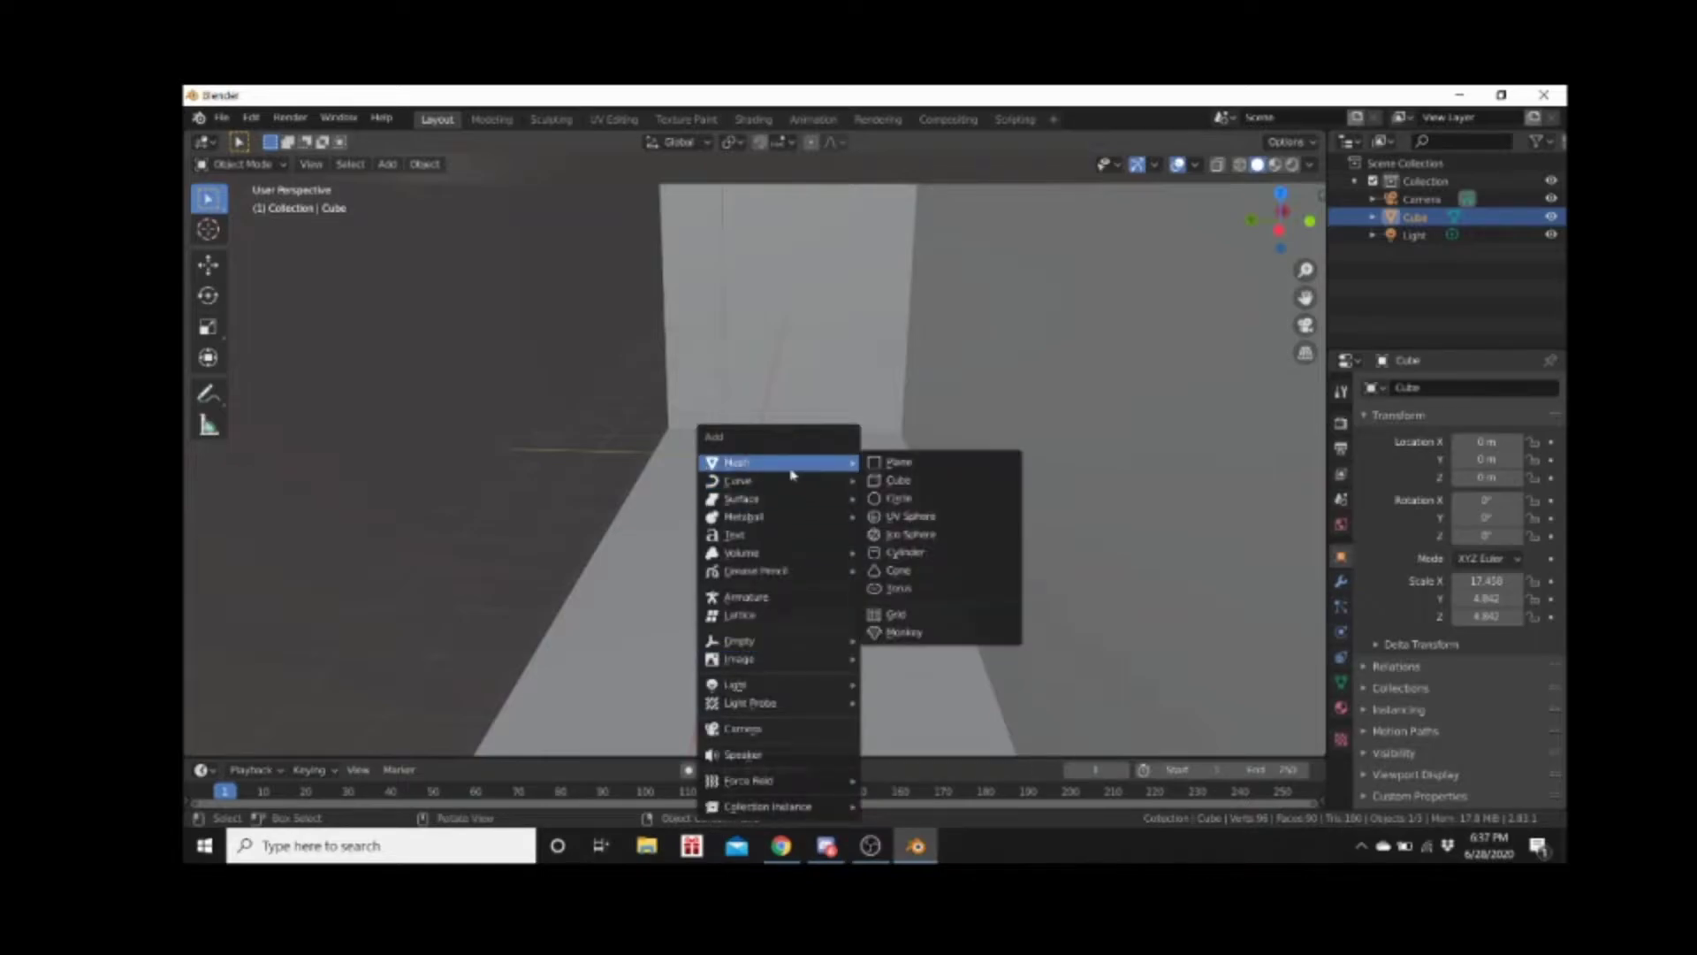
click(985, 481)
middle_drag(751, 541, 740, 543)
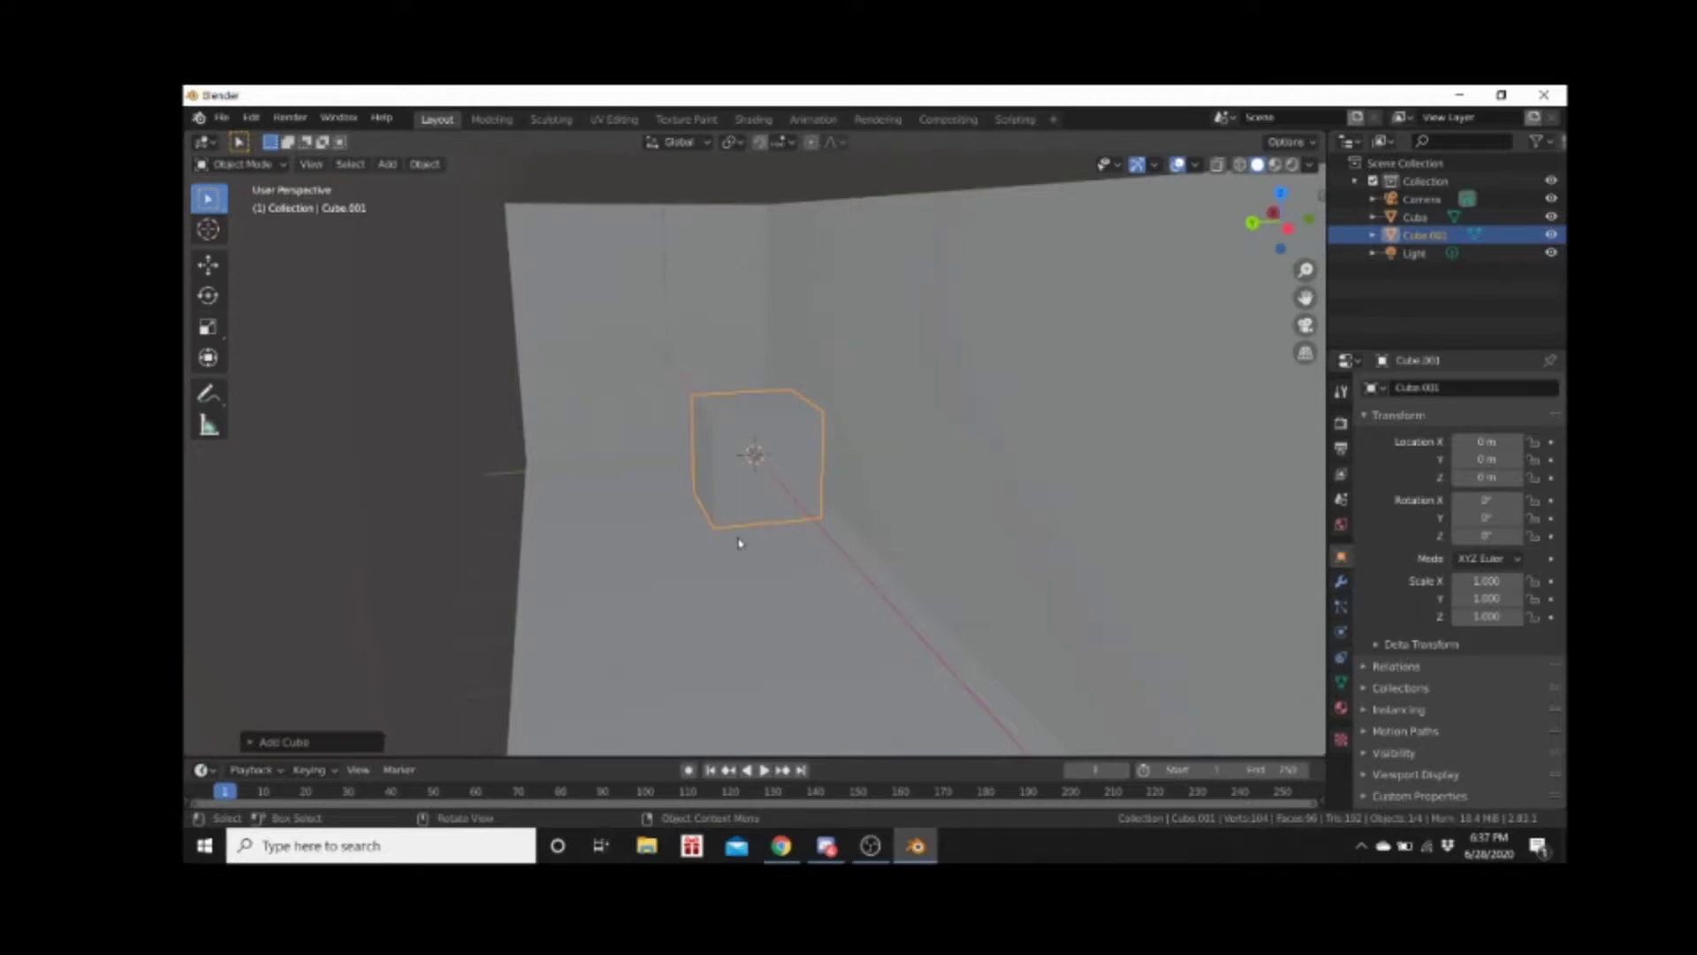
middle_drag(821, 496, 833, 519)
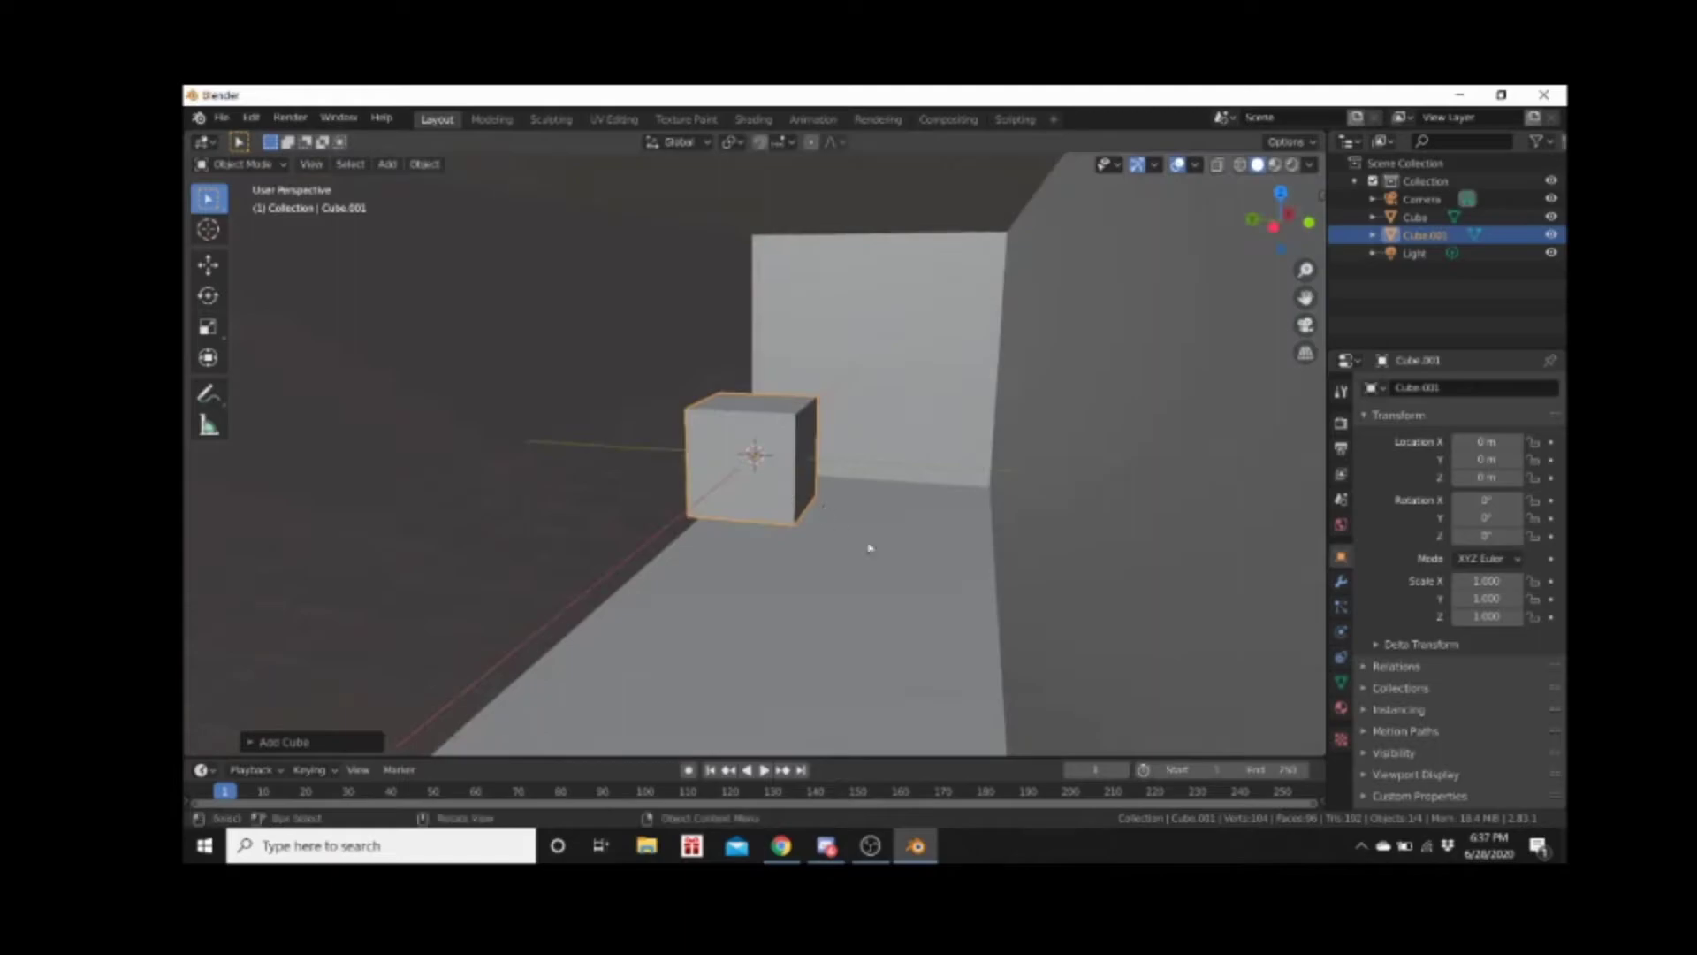
Show the transform properties in the viewport, select the small cube and open its Y rotation for editing
click(927, 593)
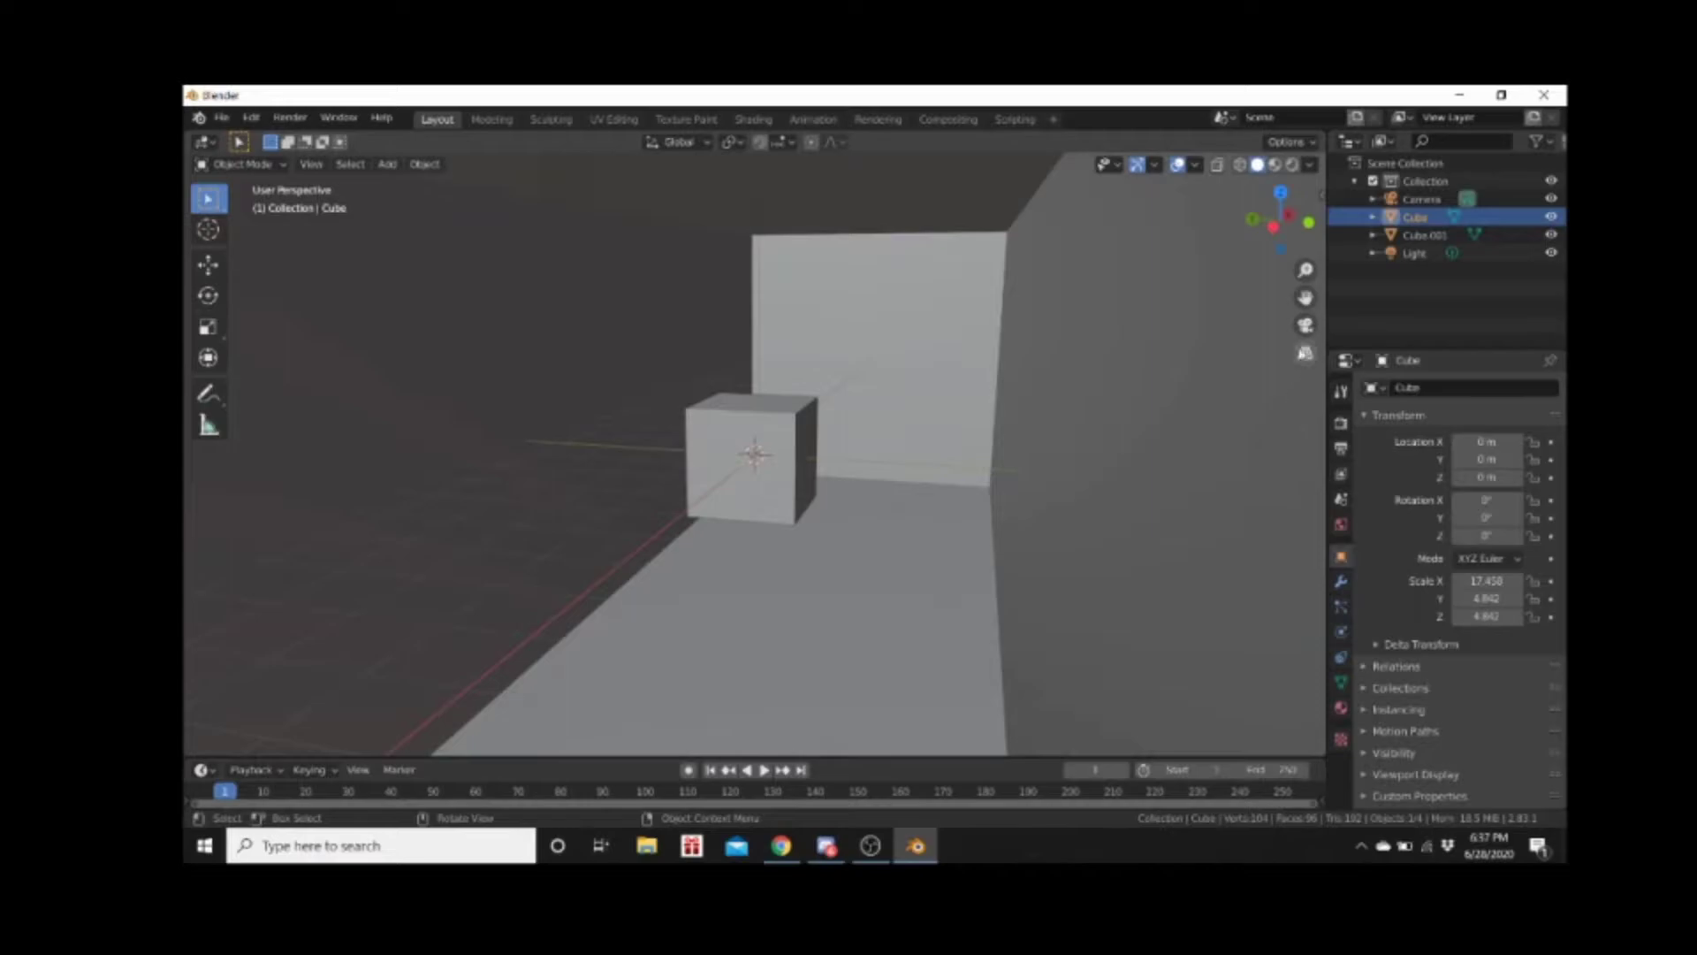
click(1317, 196)
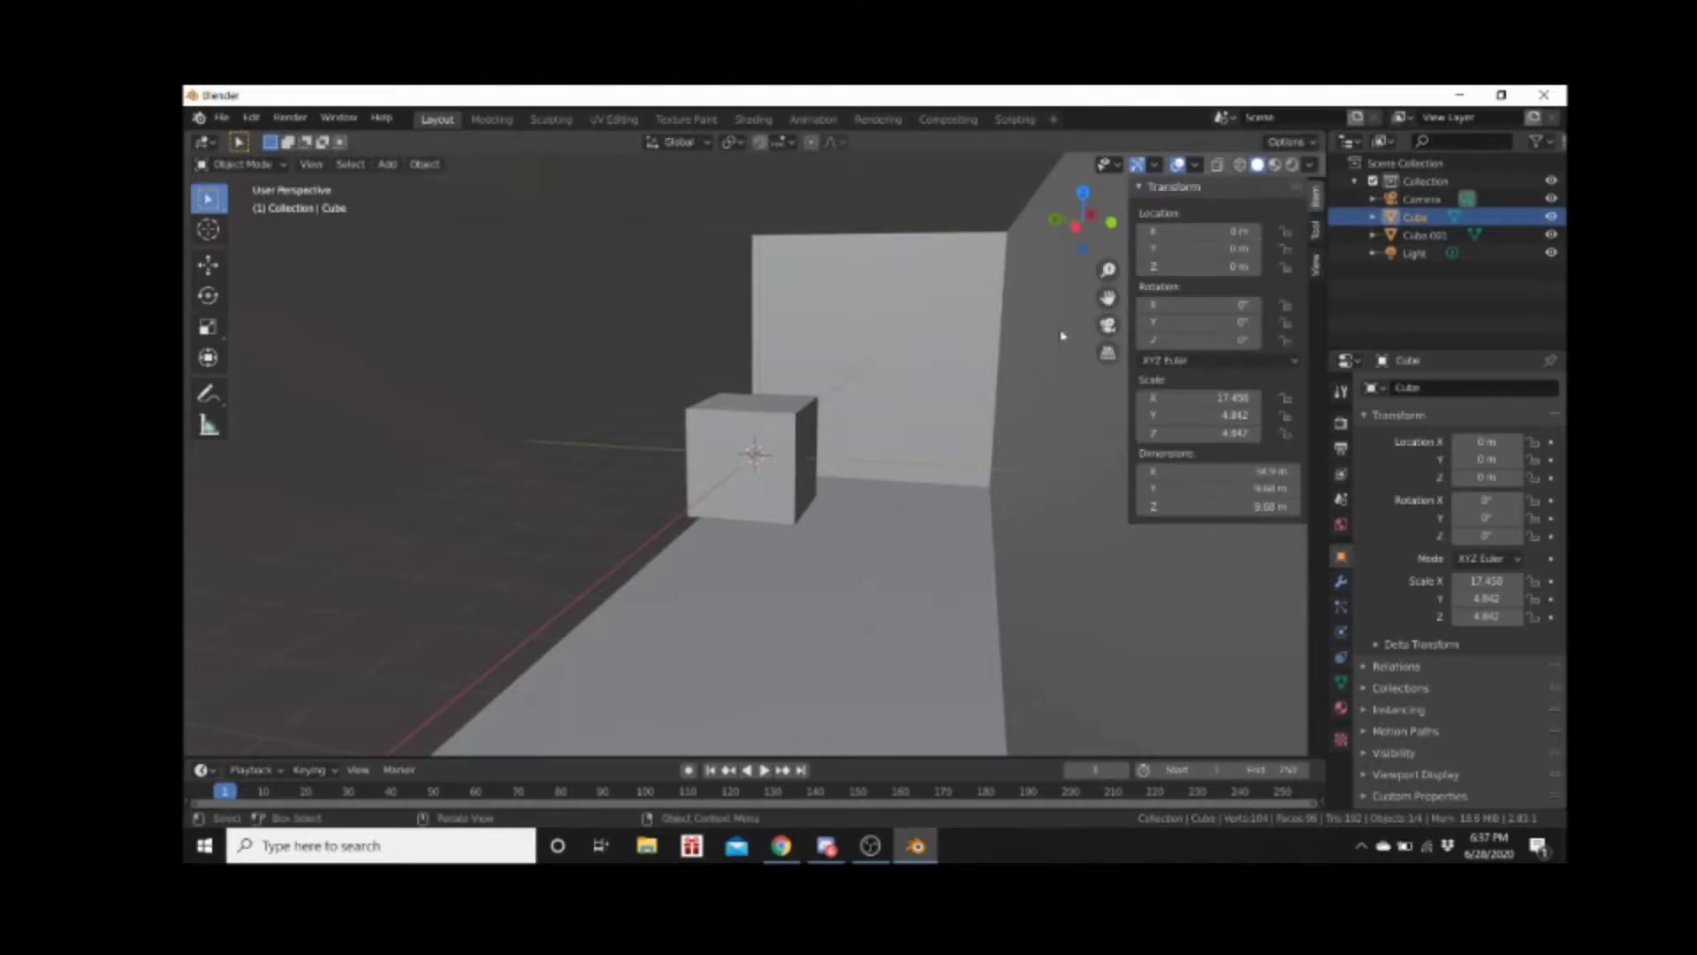
click(807, 445)
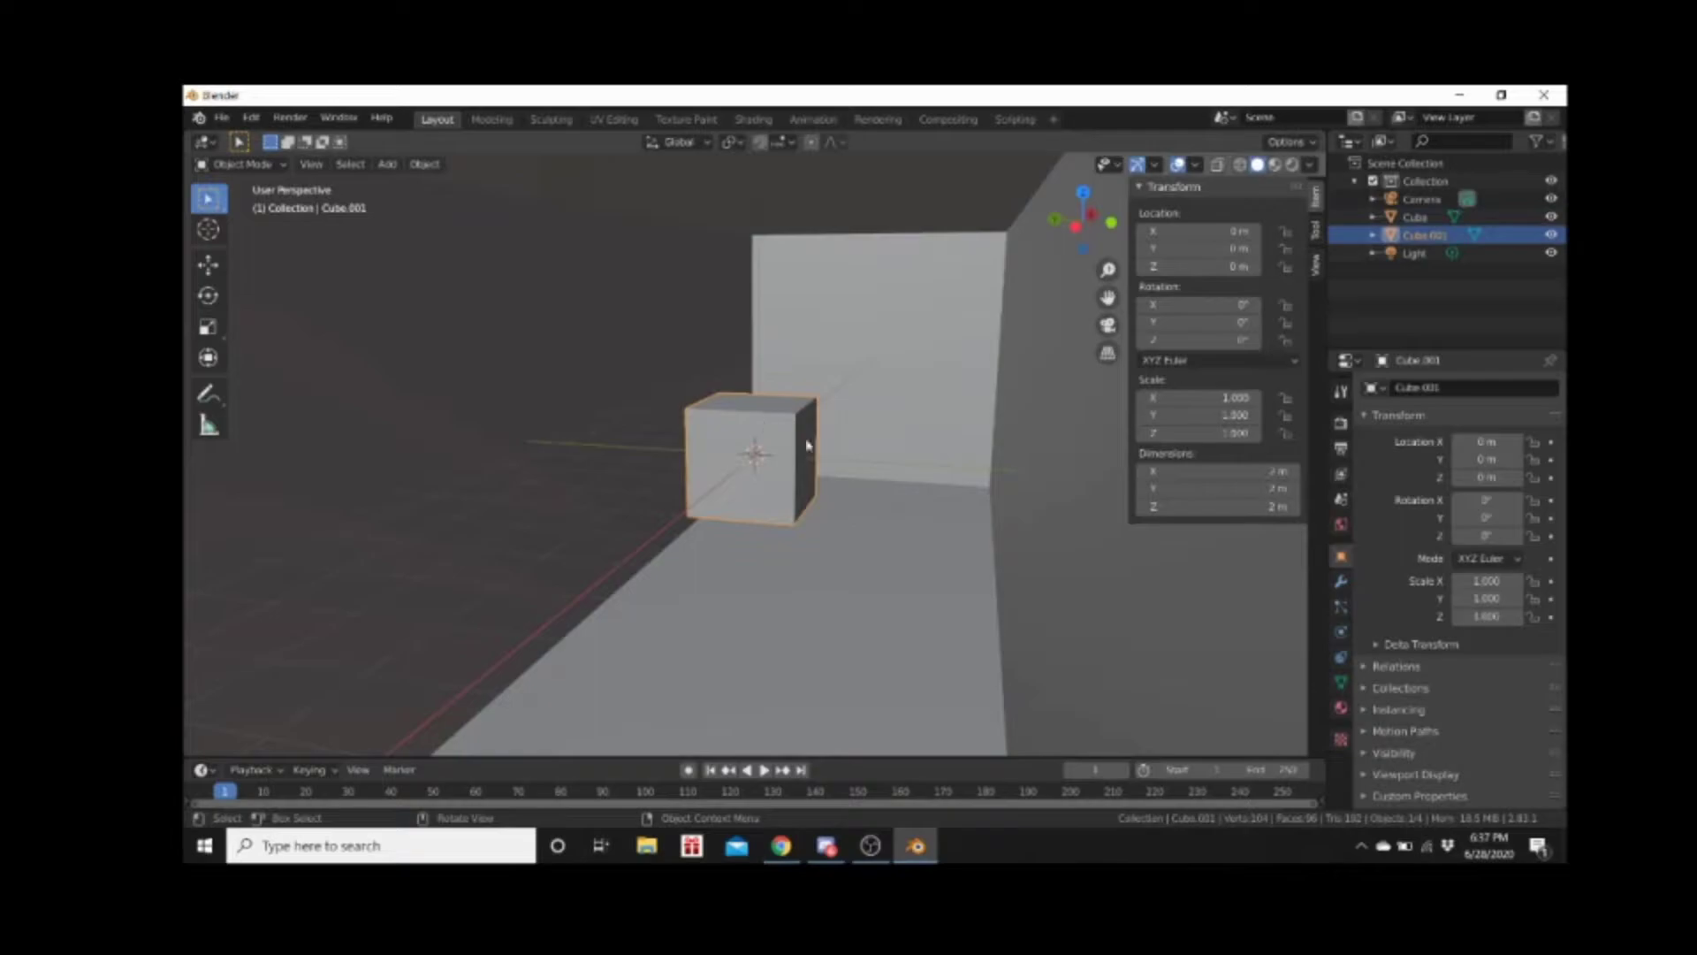
click(1148, 324)
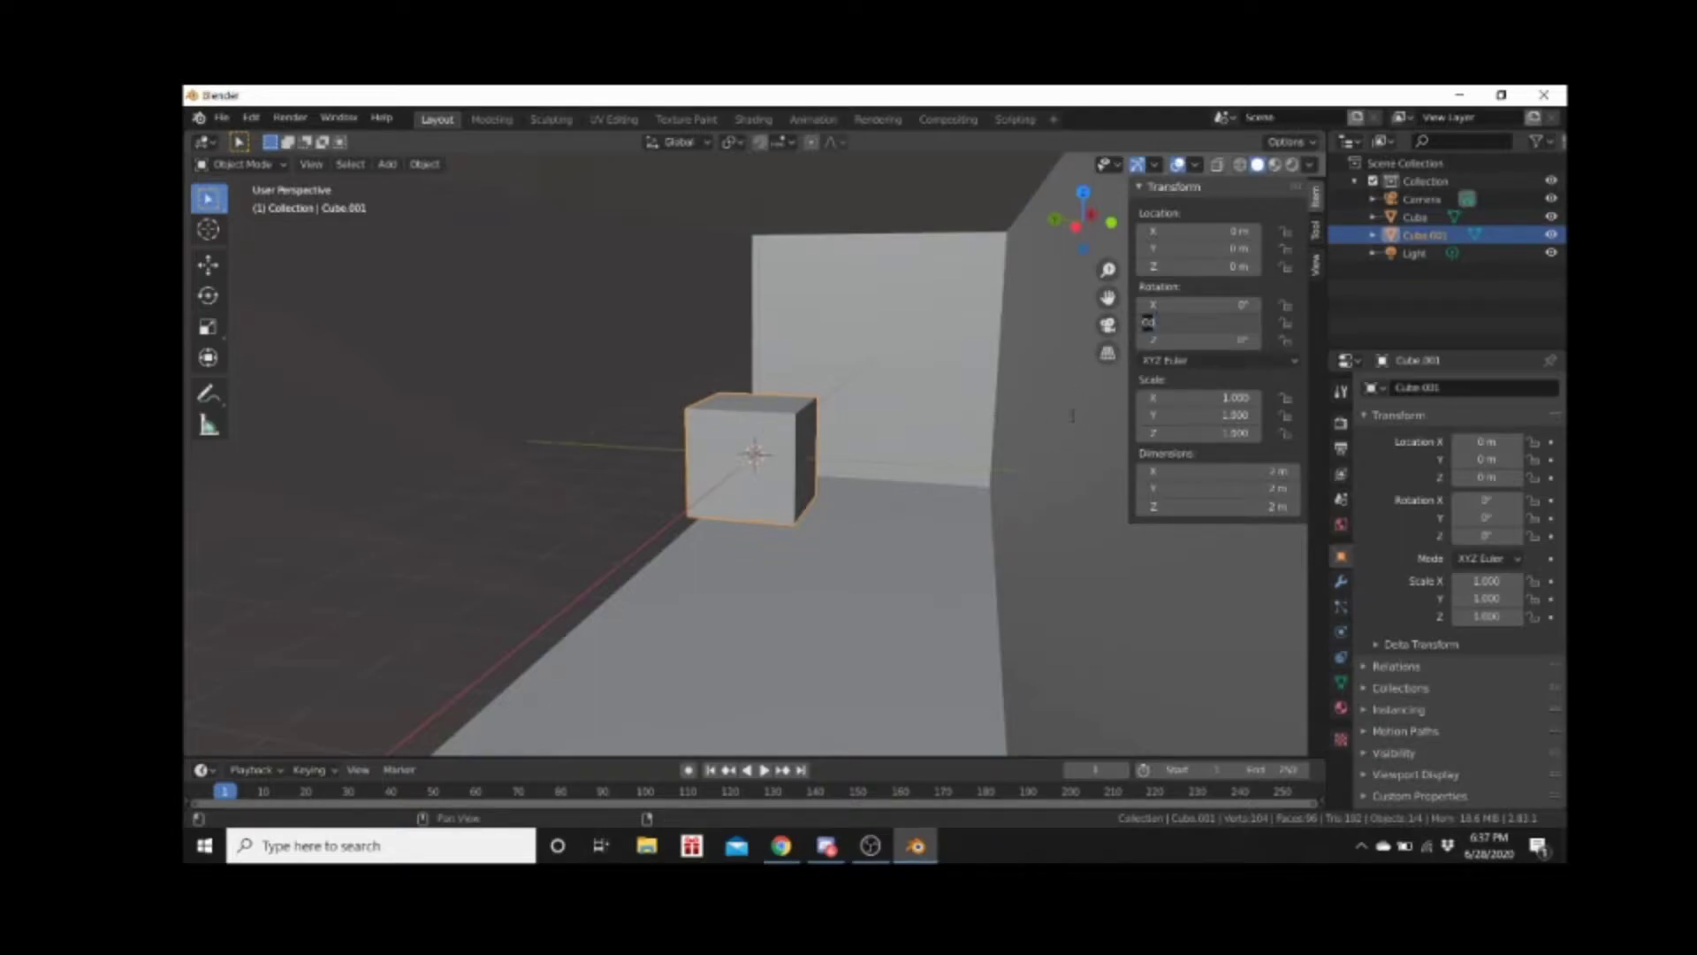
key(Return)
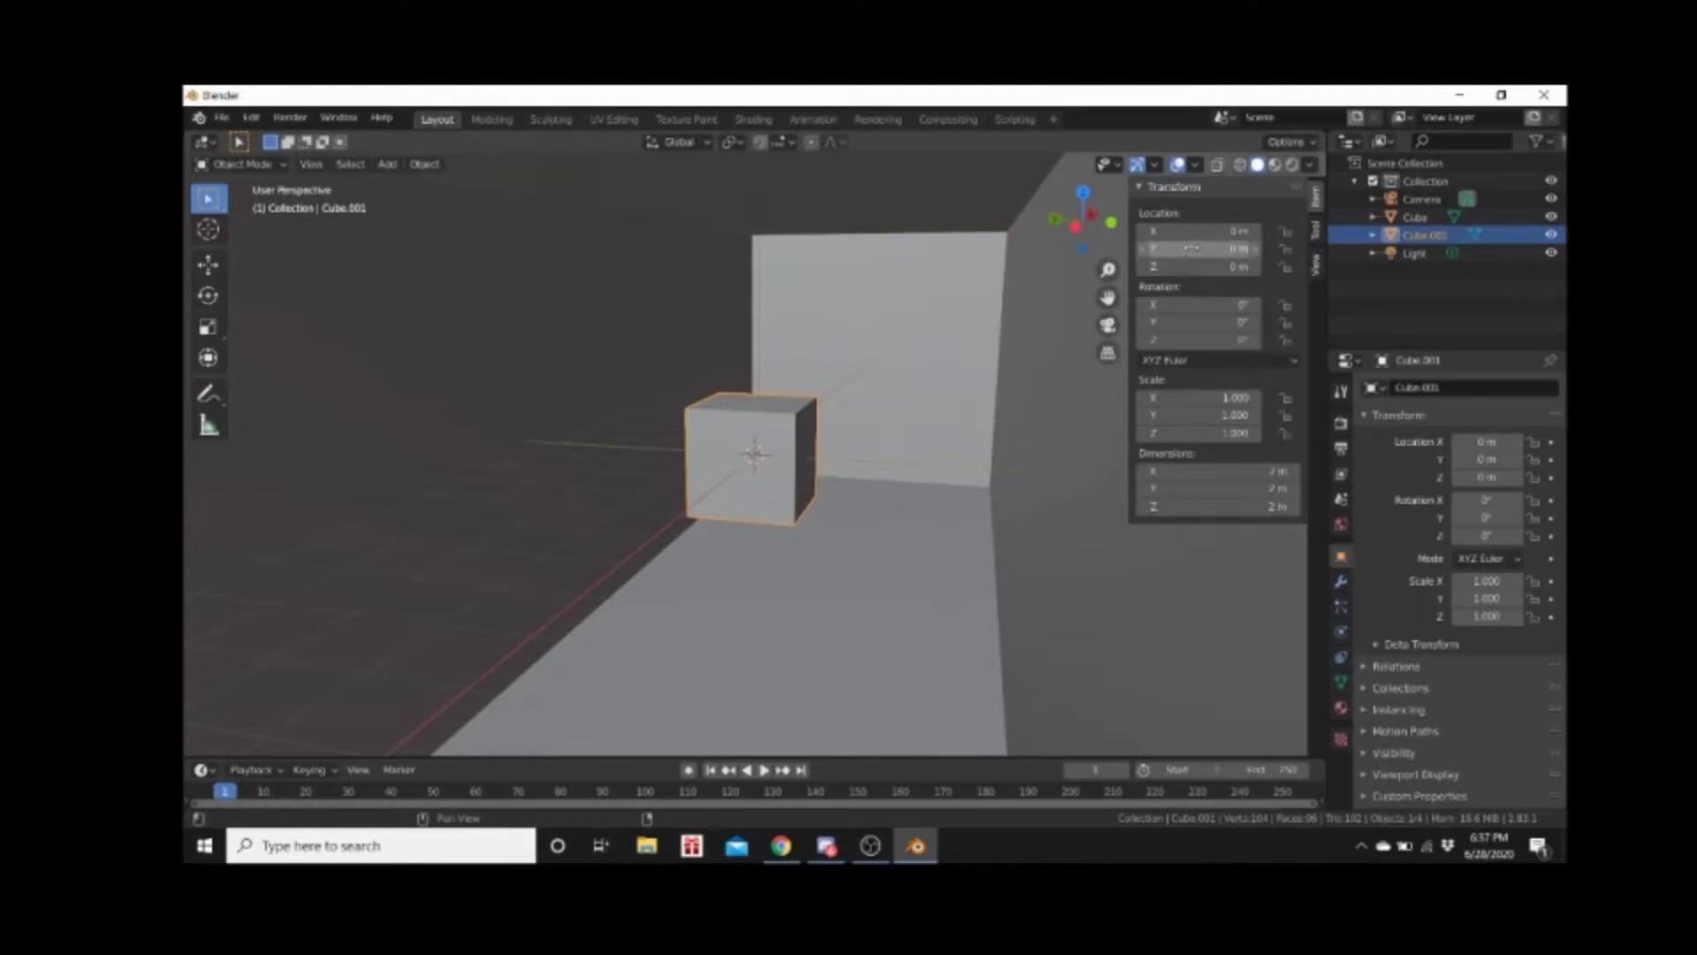
Try lowering the small cube along Z, and set its Z location back to 0 m
drag(1178, 267, 1113, 267)
click(1228, 267)
text(0)
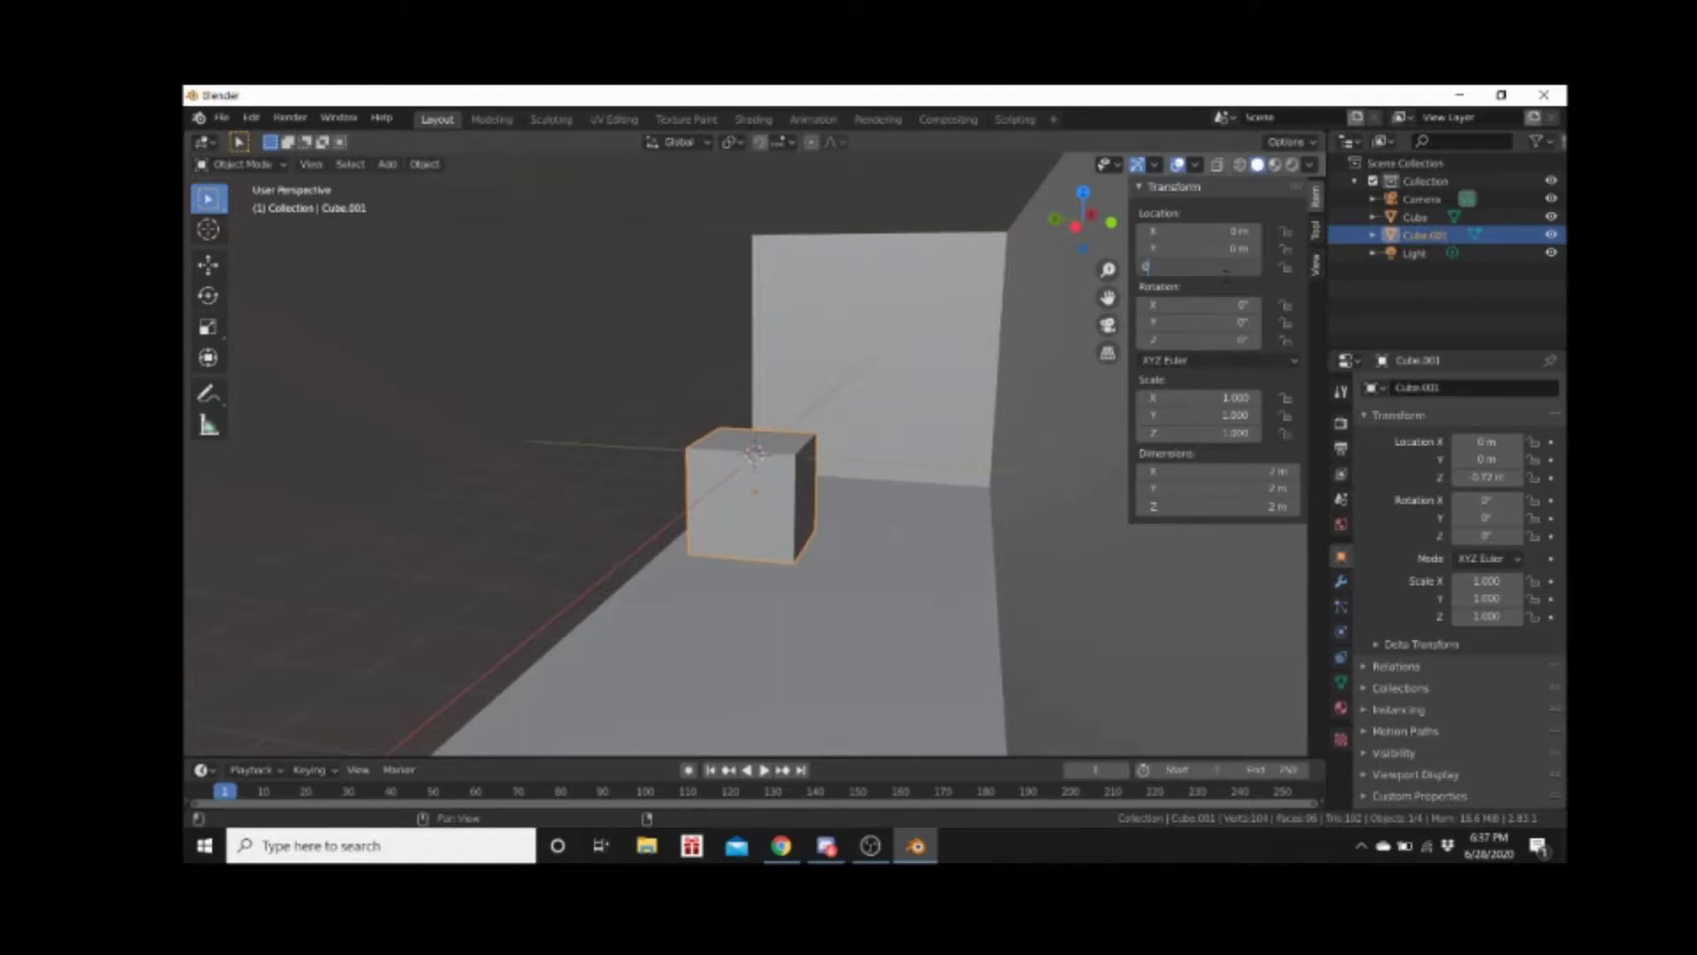
key(Return)
Select the large room box and raise its Z location to about 4.48 m
click(1080, 572)
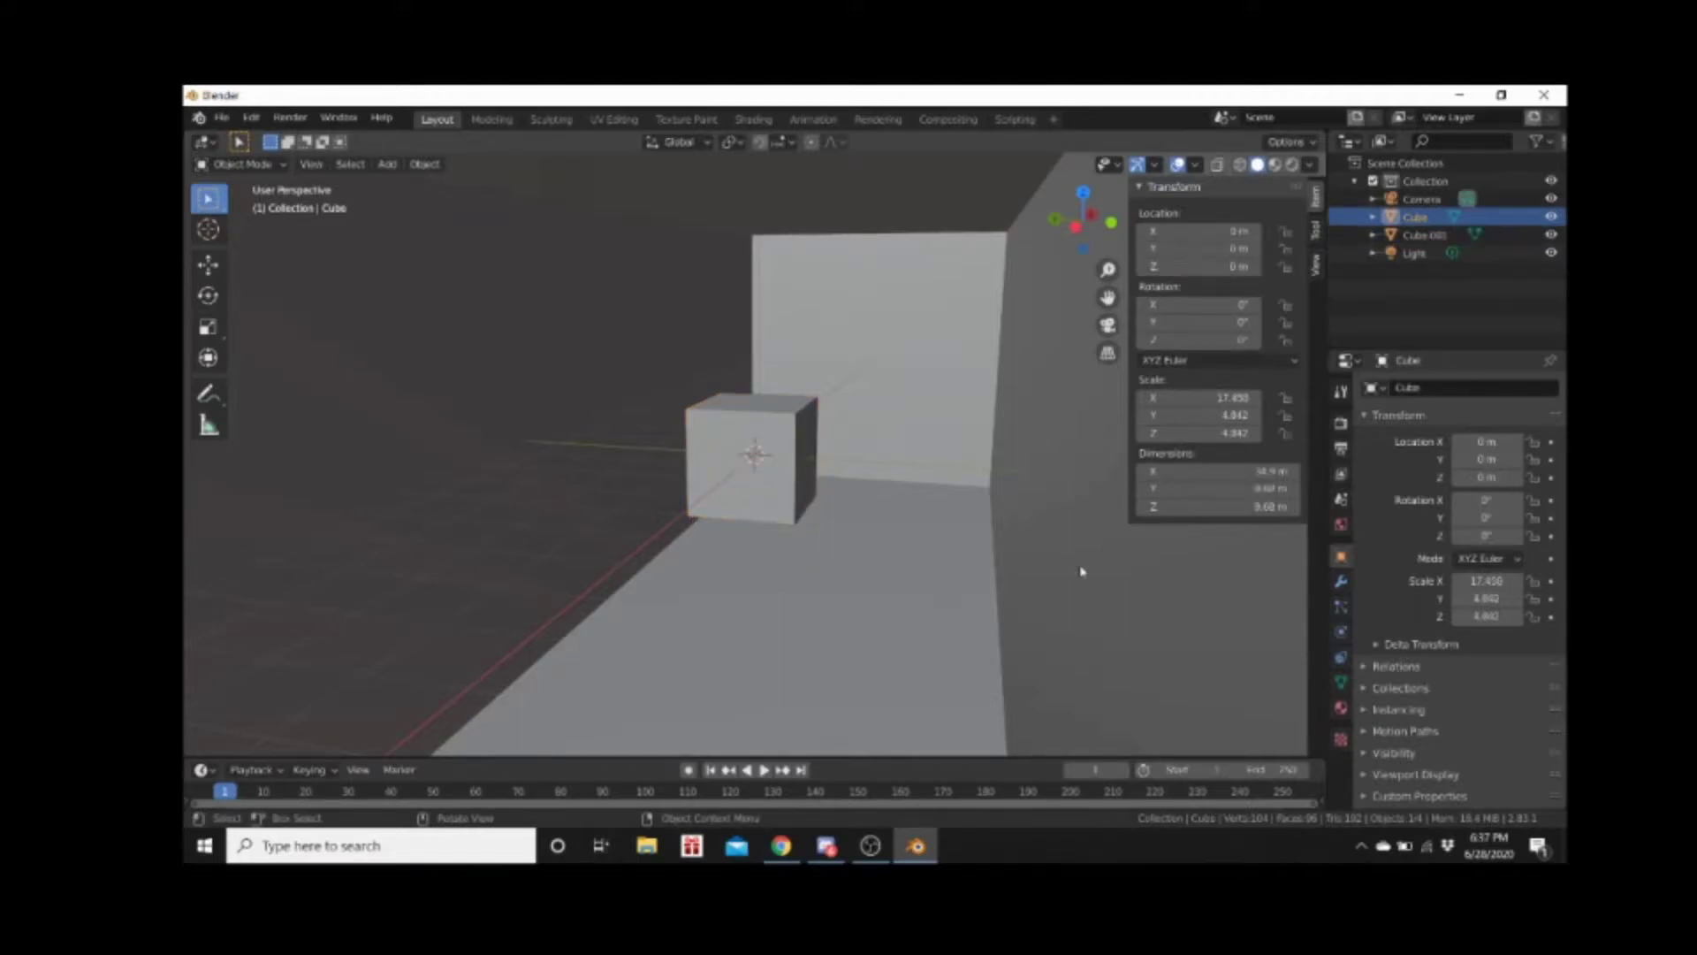
drag(1219, 266, 1287, 266)
middle_drag(1023, 368, 723, 392)
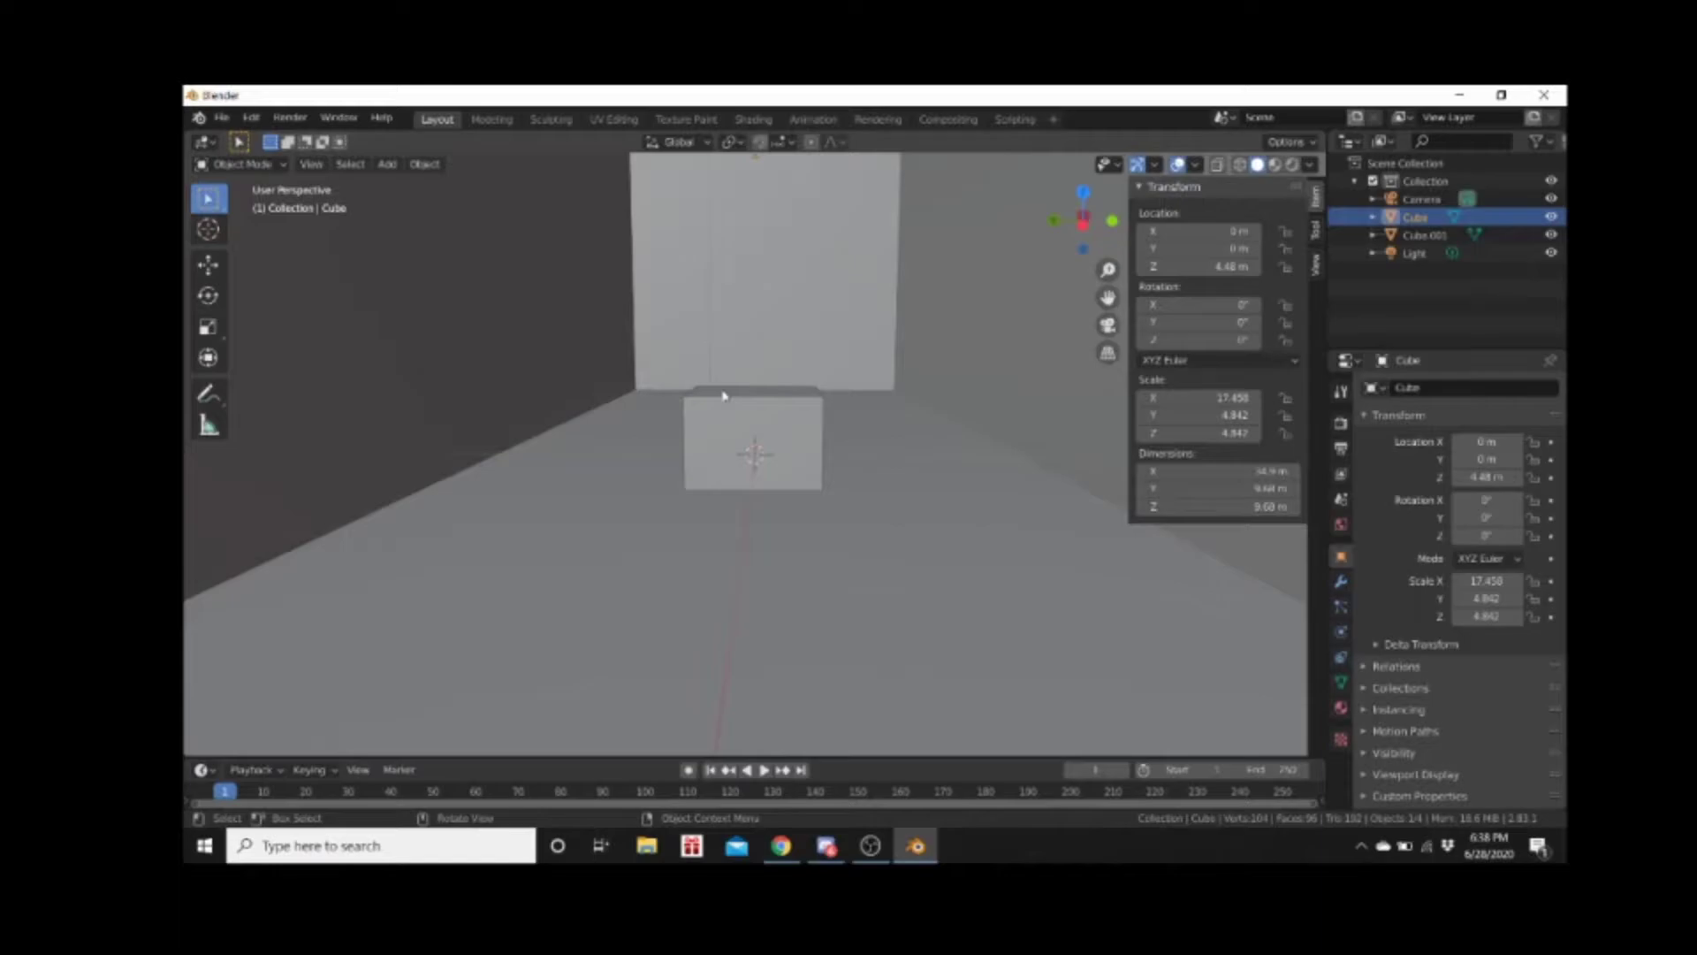
Raise the small cube along Z to about 1.08 m and switch it to Edit Mode
click(742, 411)
middle_drag(776, 463, 793, 467)
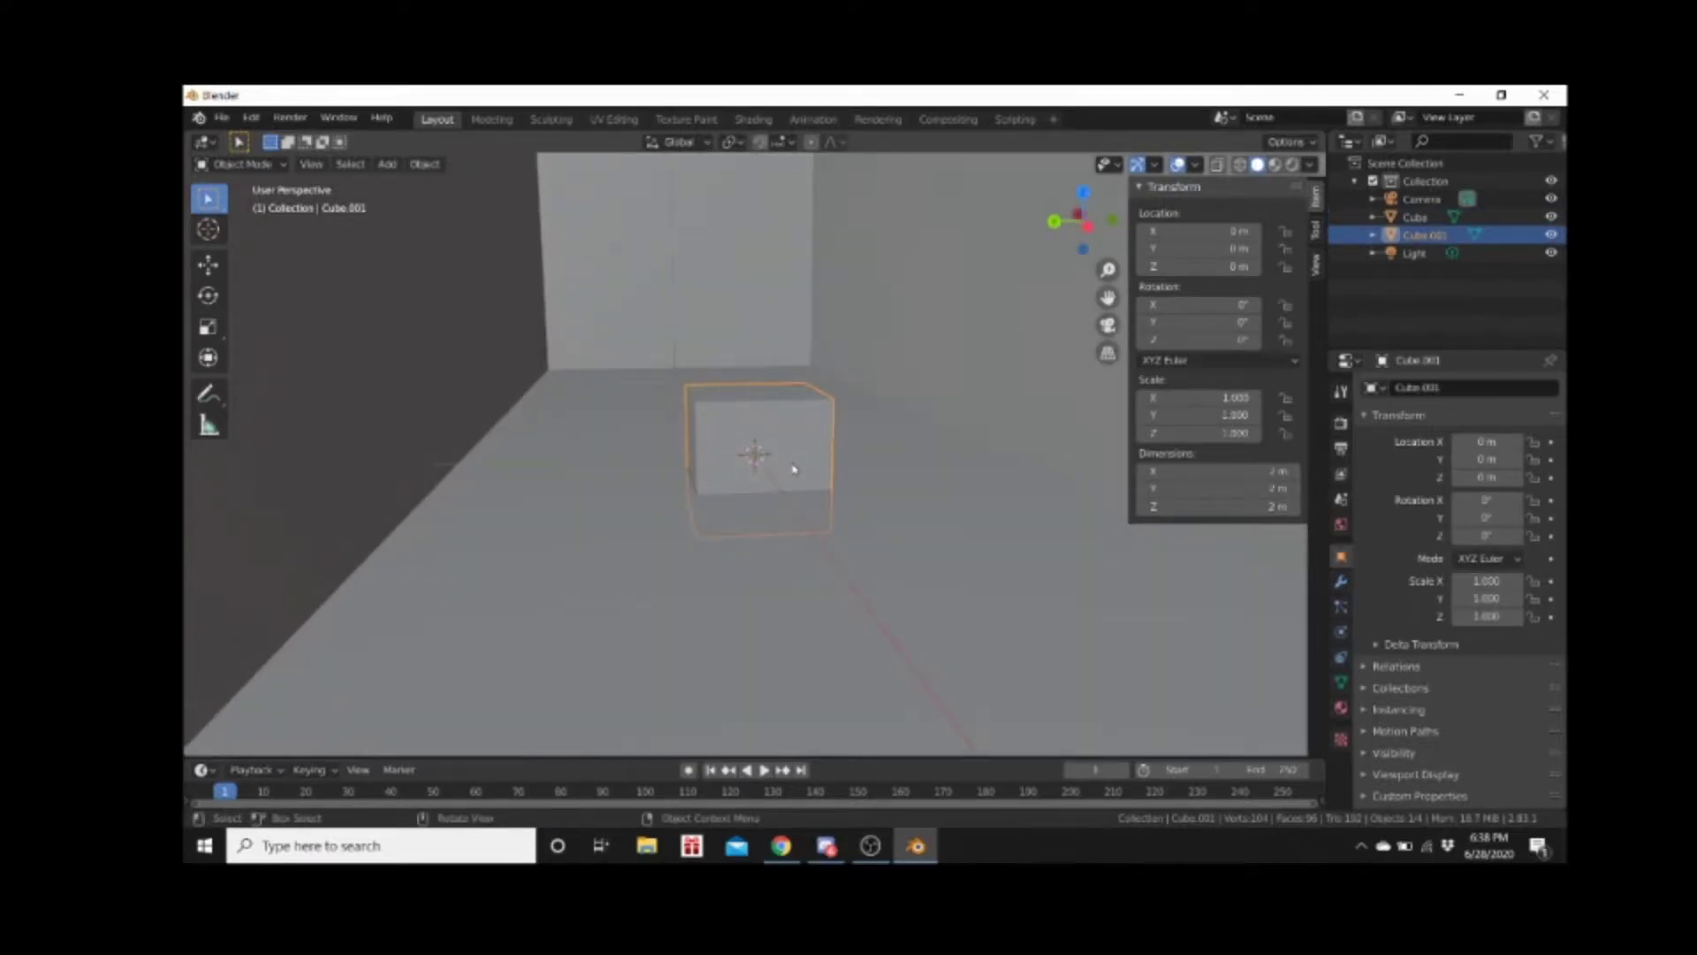
key(g)
key(z)
click(802, 401)
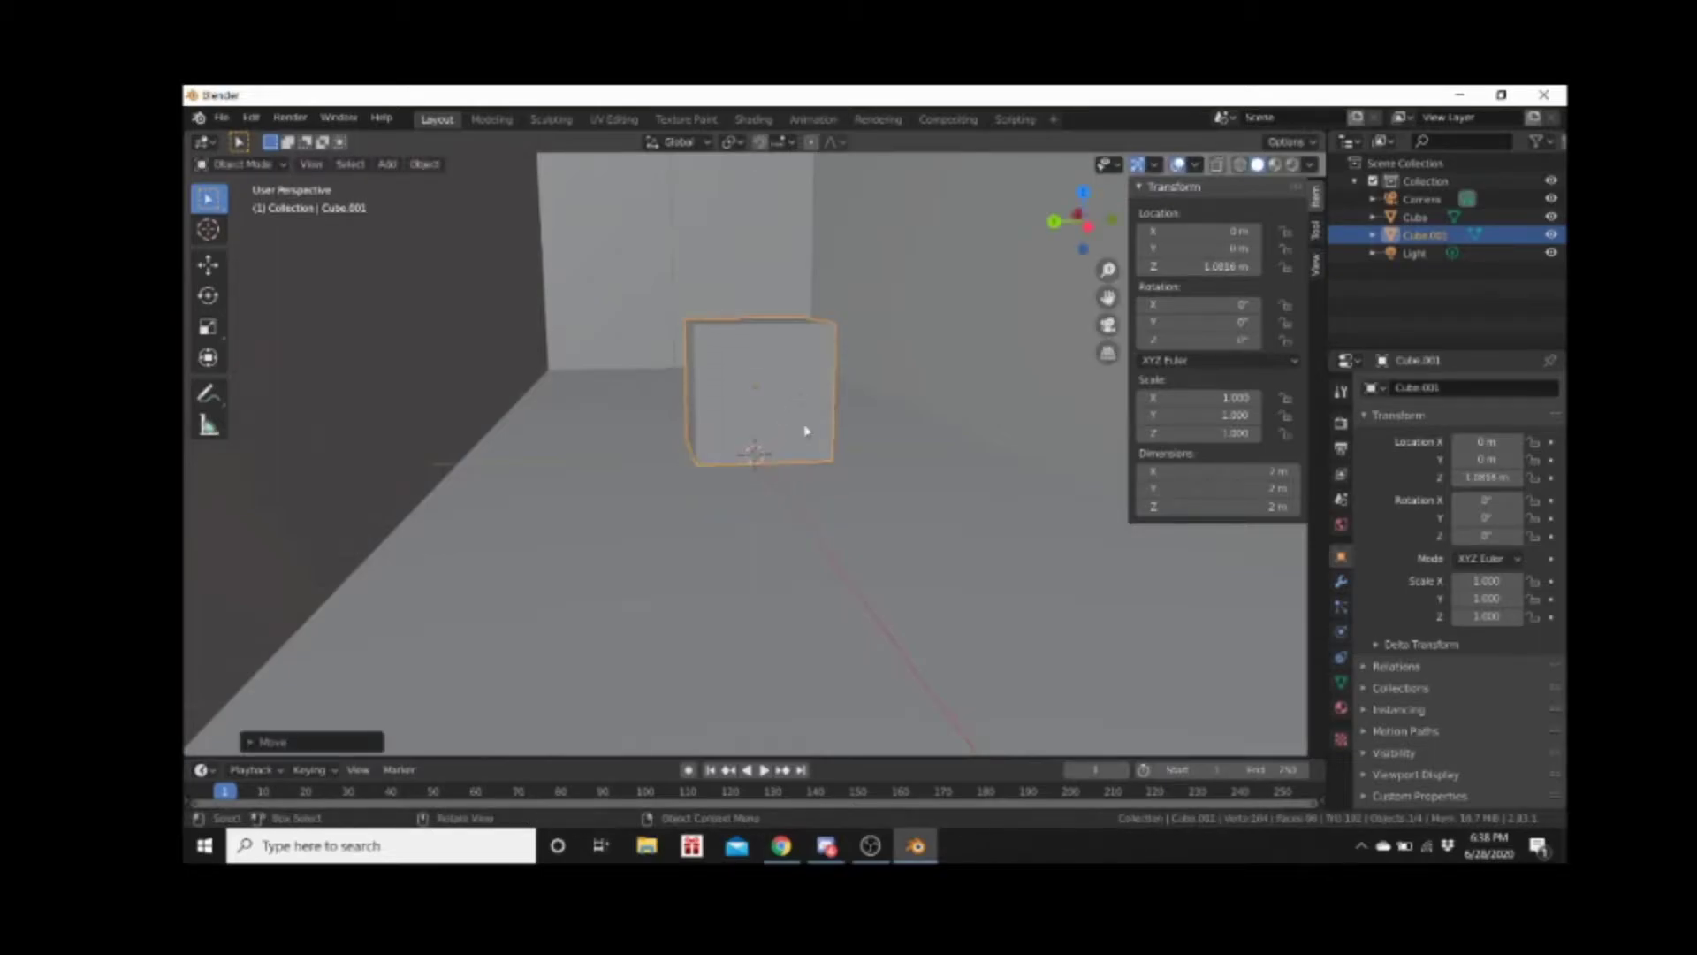
key(Tab)
Try subdividing the small cube's mesh and undo the subdivision
right_click(800, 387)
click(800, 381)
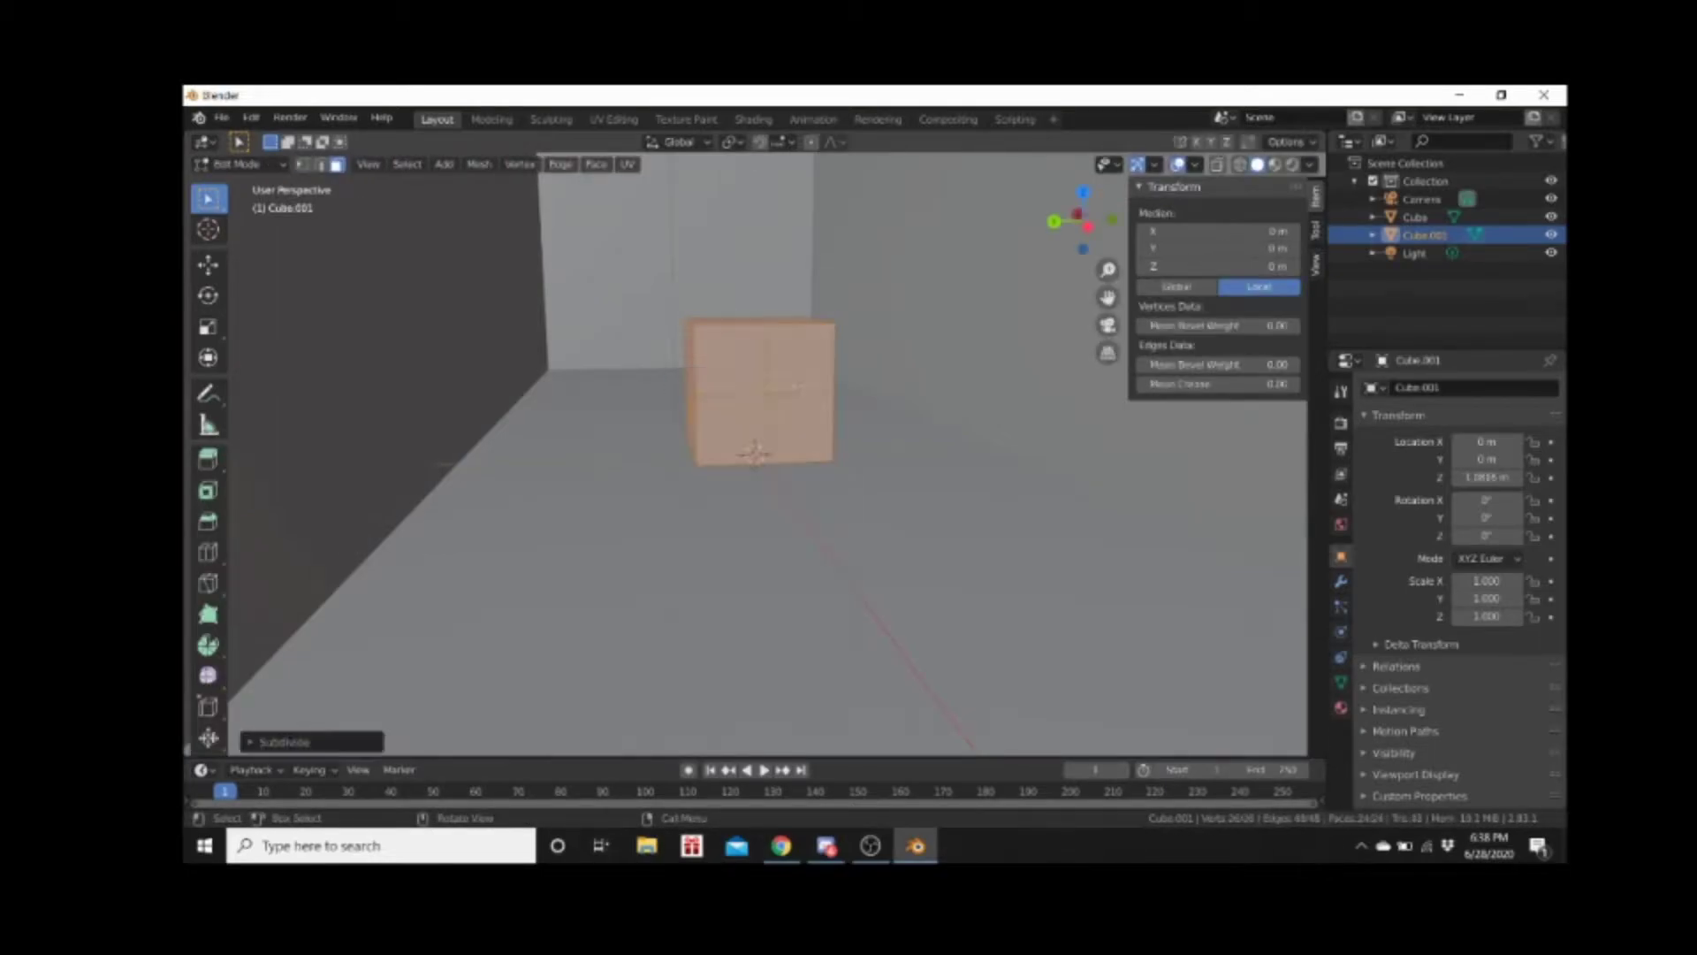
mouse_move(796, 387)
middle_down()
mouse_move(814, 407)
mouse_move(776, 396)
mouse_move(809, 408)
middle_up()
key(ctrl+z)
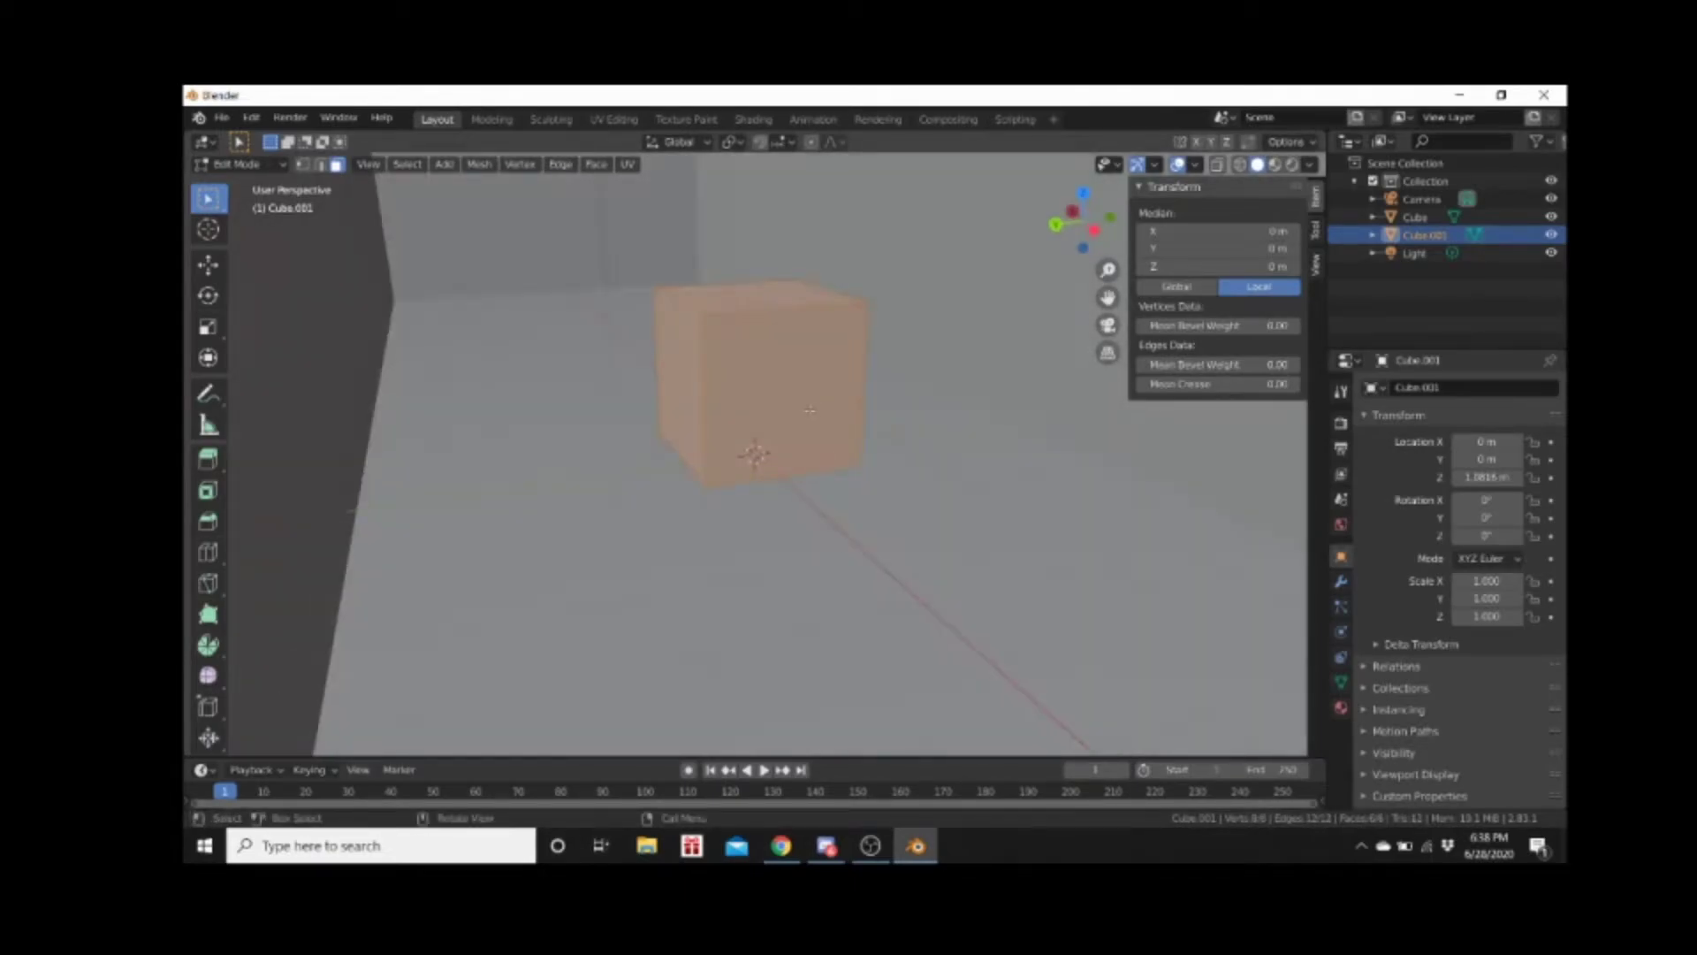
Move the whole cube mesh along Y towards the side wall and along X towards the room's far end
key(g)
key(y)
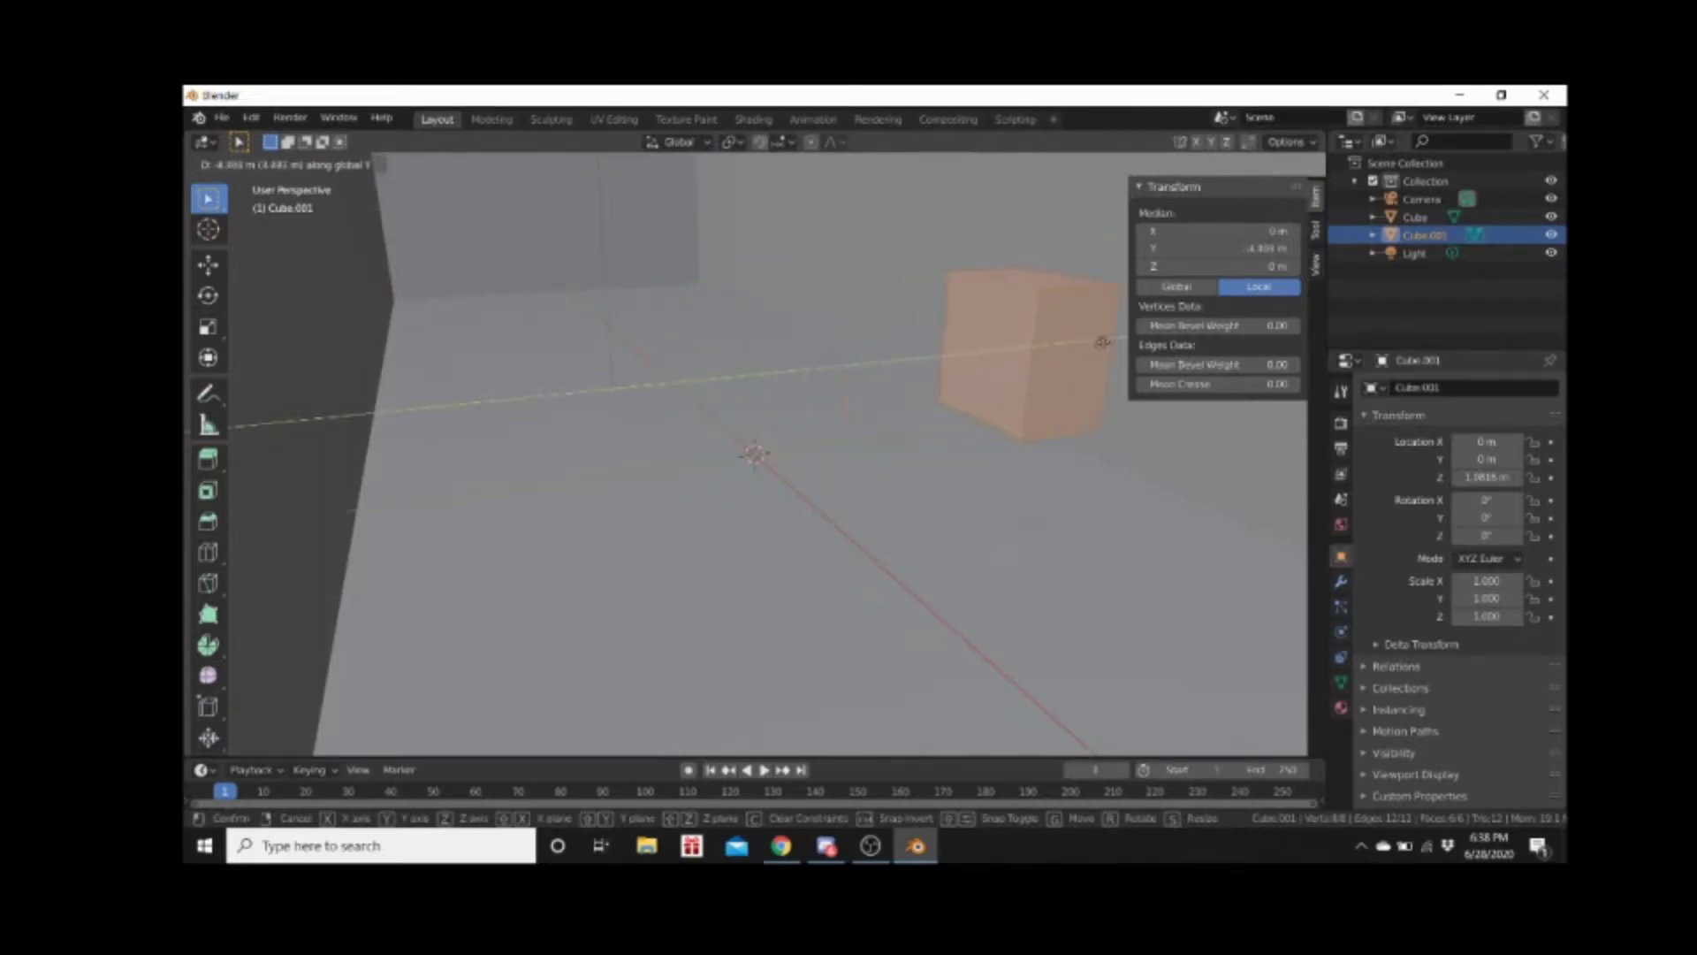
click(1026, 368)
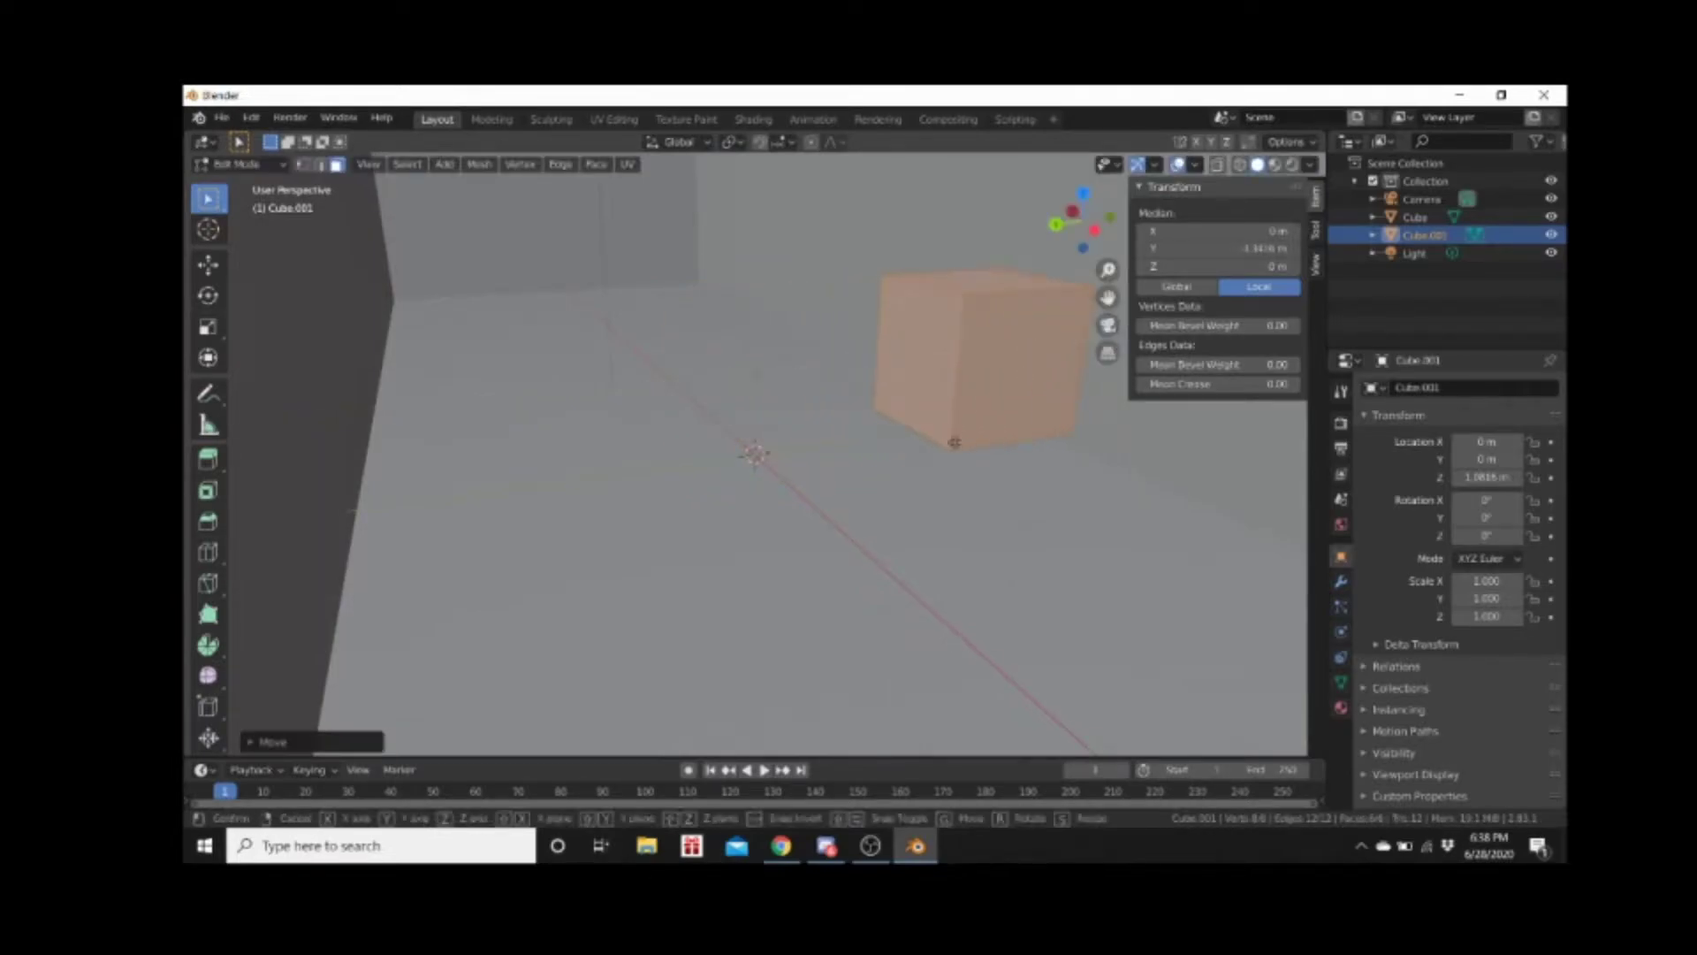
key(g)
key(x)
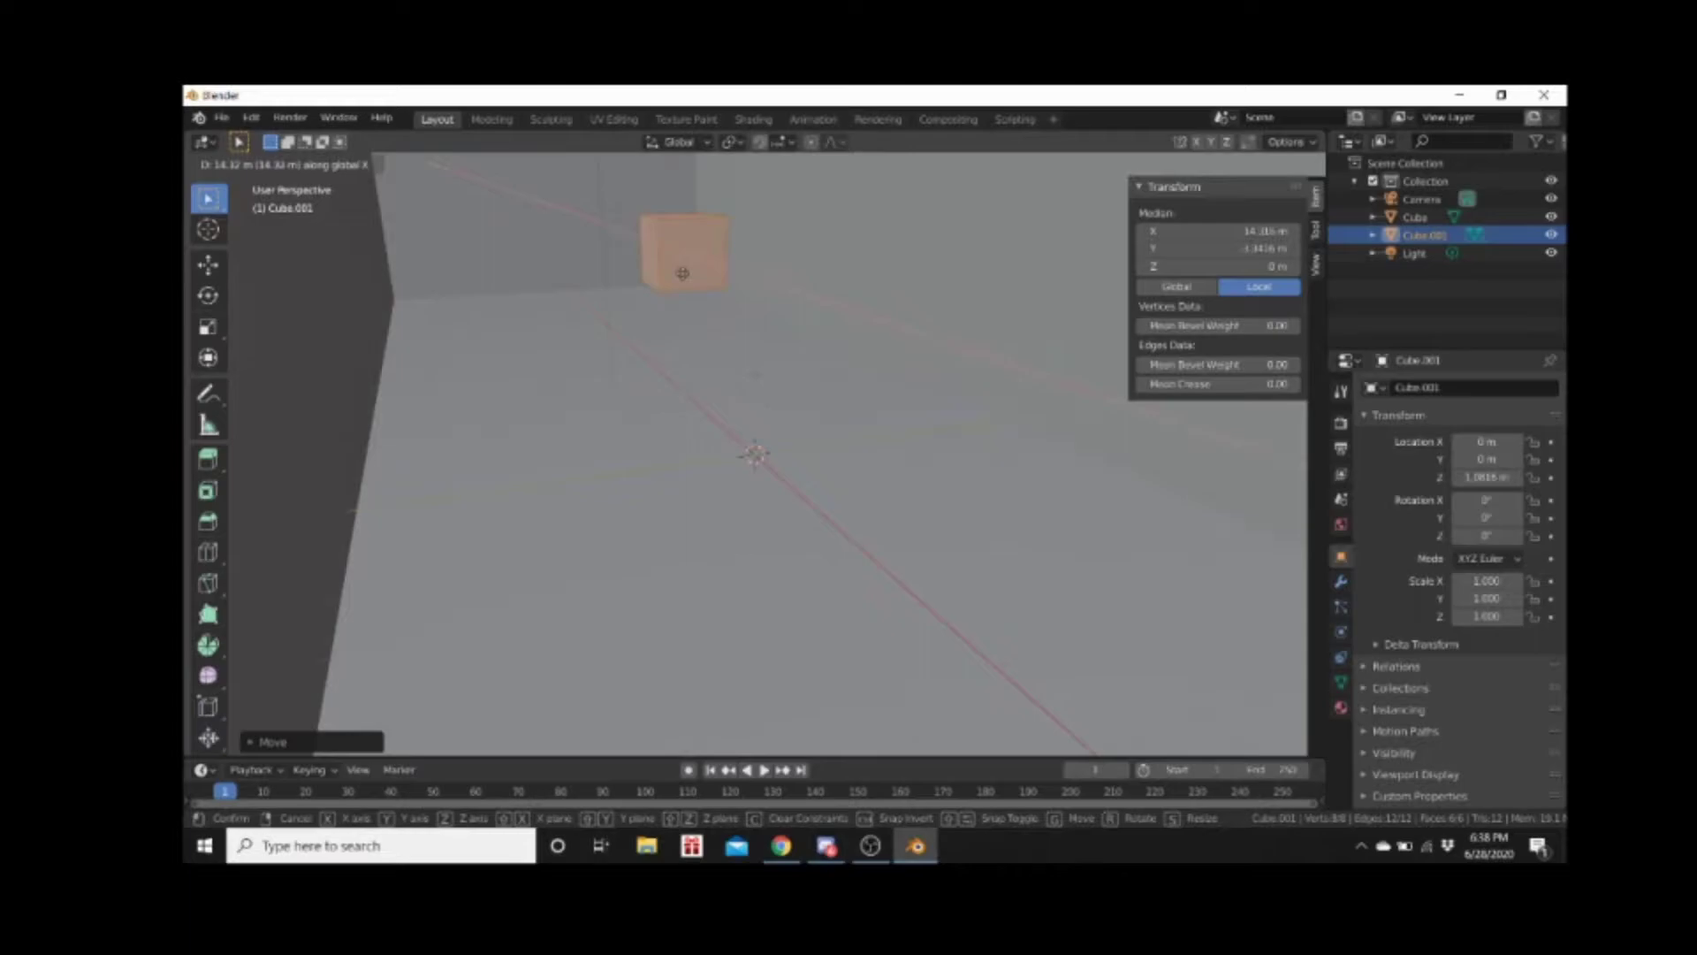
click(680, 291)
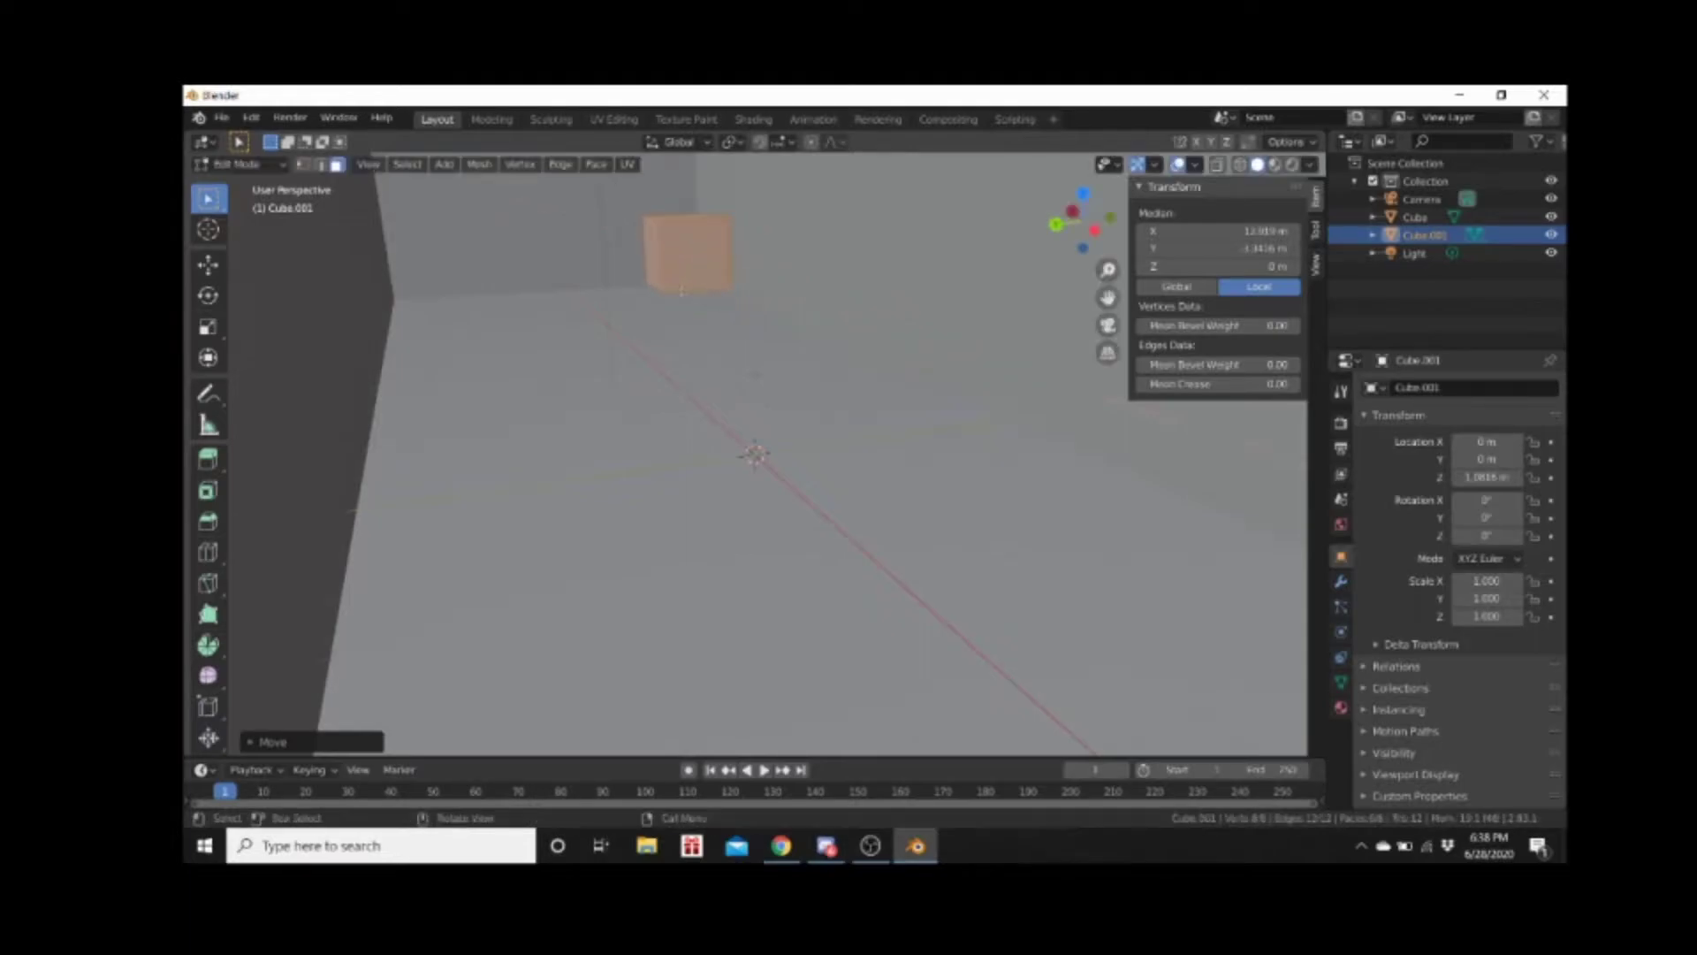
Move the cube mesh further along X towards the end wall, to a median X of about 16.2 m
key(KP_Decimal)
scroll(707, 296, down, 3)
middle_drag(707, 296, 785, 306)
key(g)
key(x)
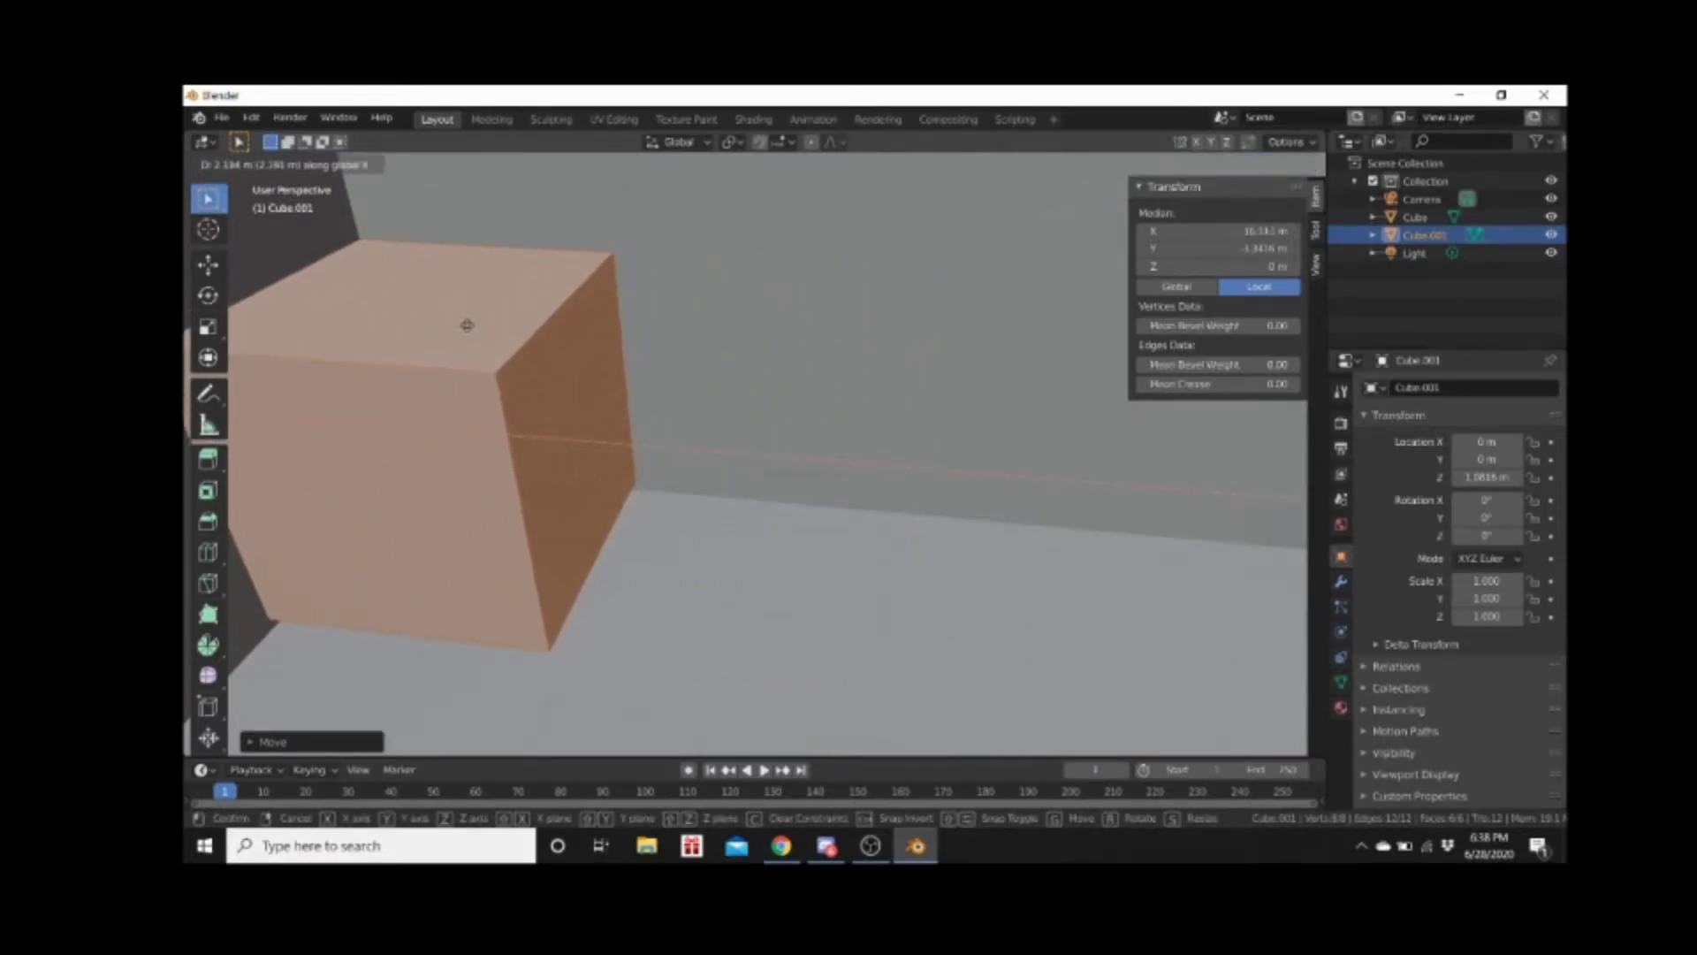
click(470, 323)
Fine-tune the cube mesh along X against the end wall, to a median X of about 16.42 m
scroll(513, 329, up, 4)
middle_drag(513, 329, 623, 415)
key(f)
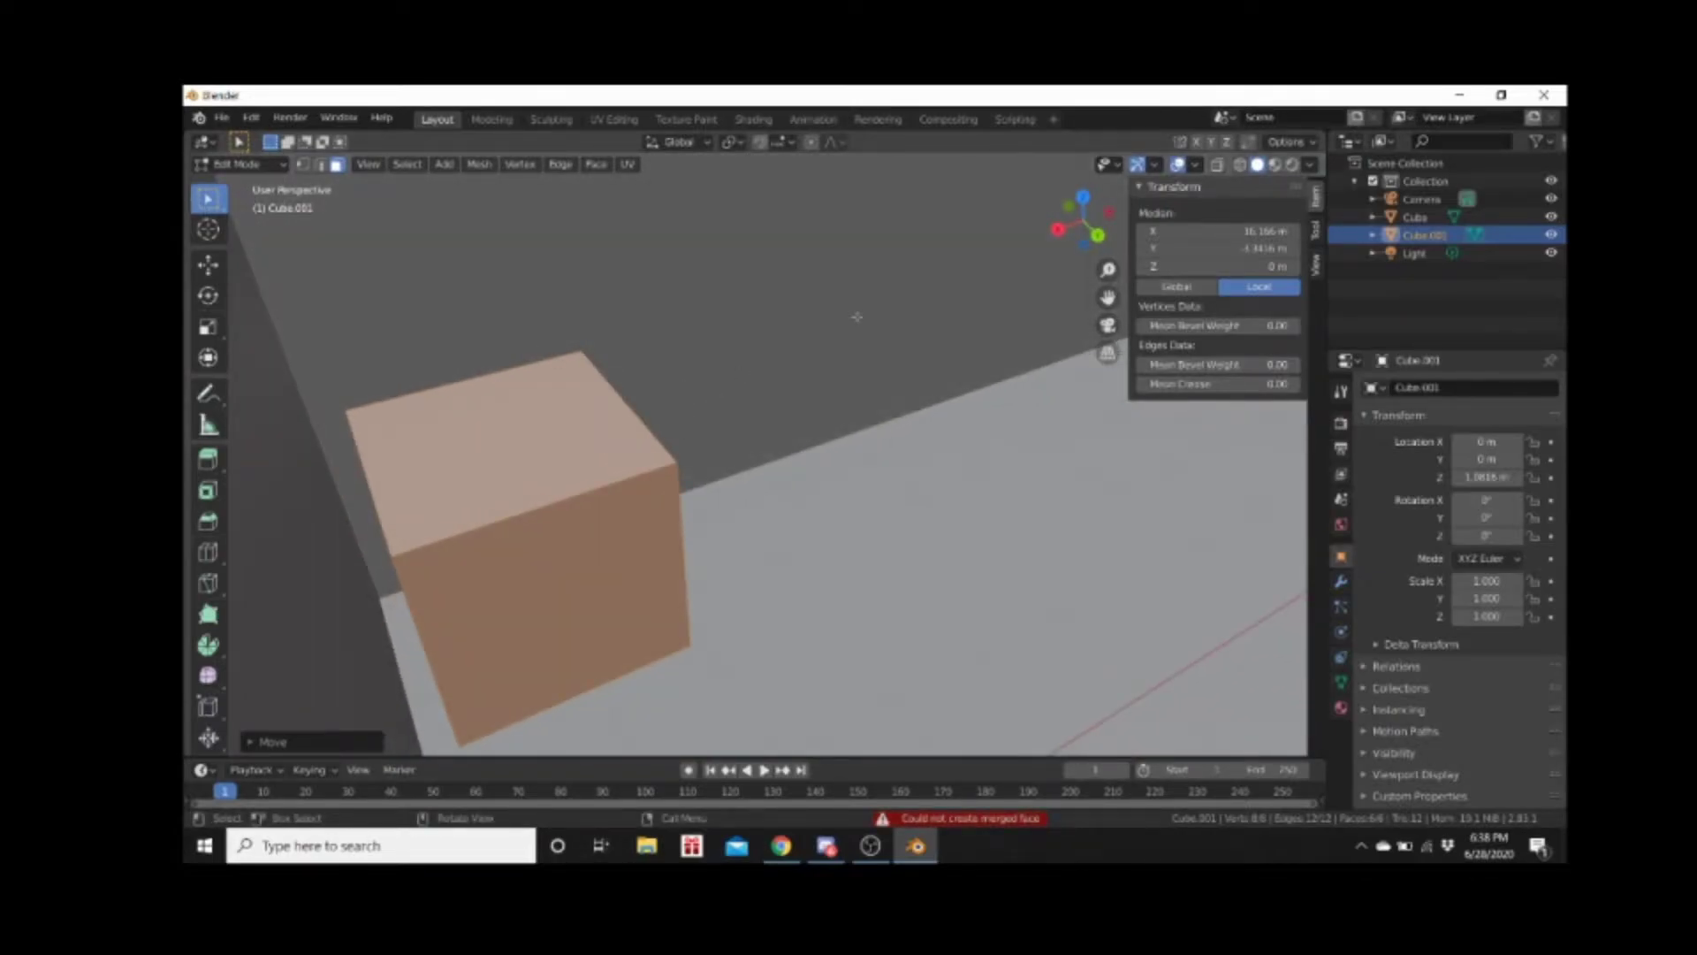
key(g)
key(x)
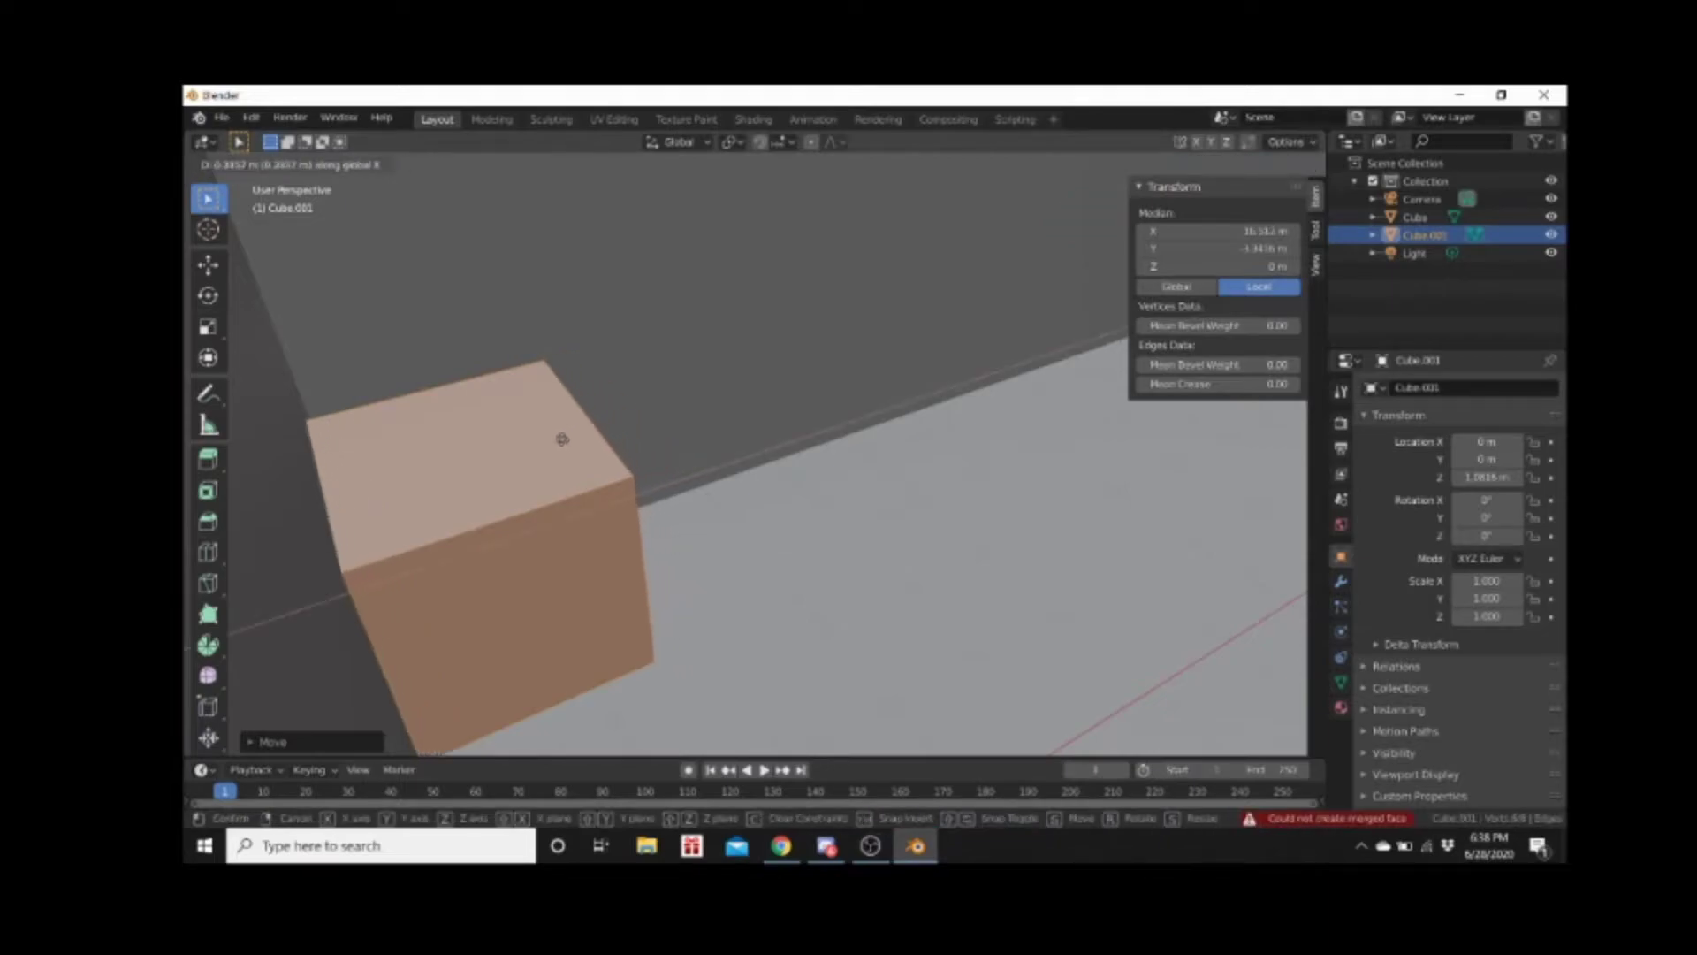
click(562, 439)
key(g)
key(x)
click(572, 435)
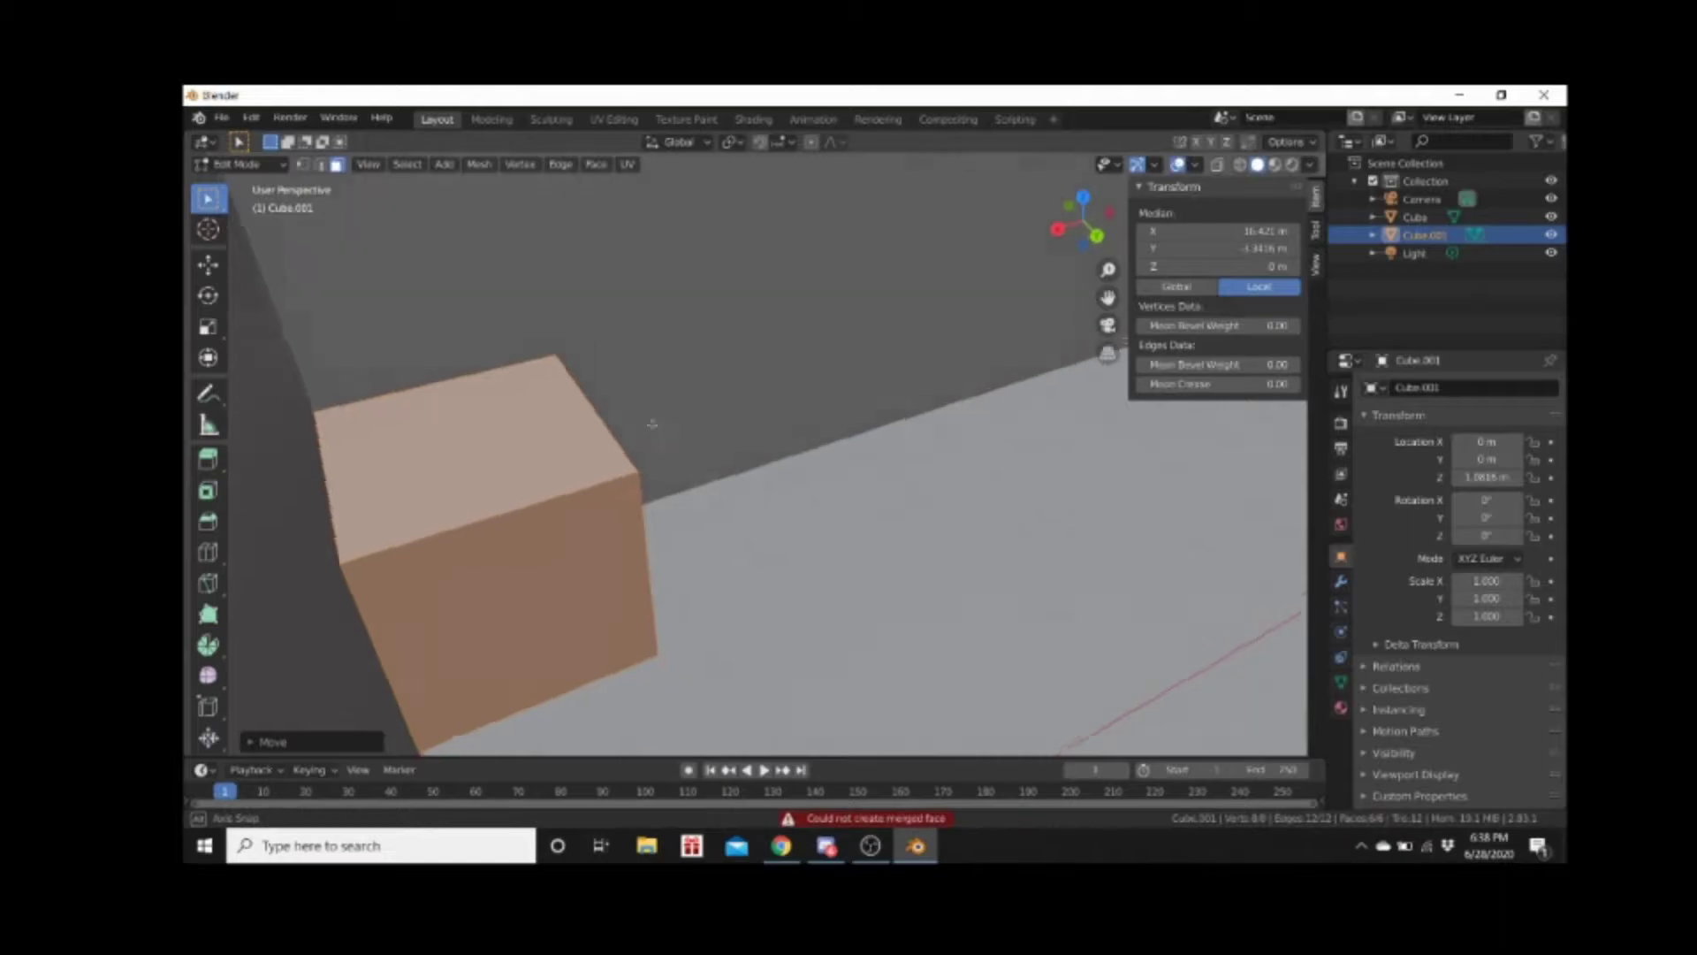
Move the cube's face opposite the end wall along X to stretch the block to about 5.43 m, and return to Object Mode
middle_drag(656, 429, 627, 437)
click(627, 437)
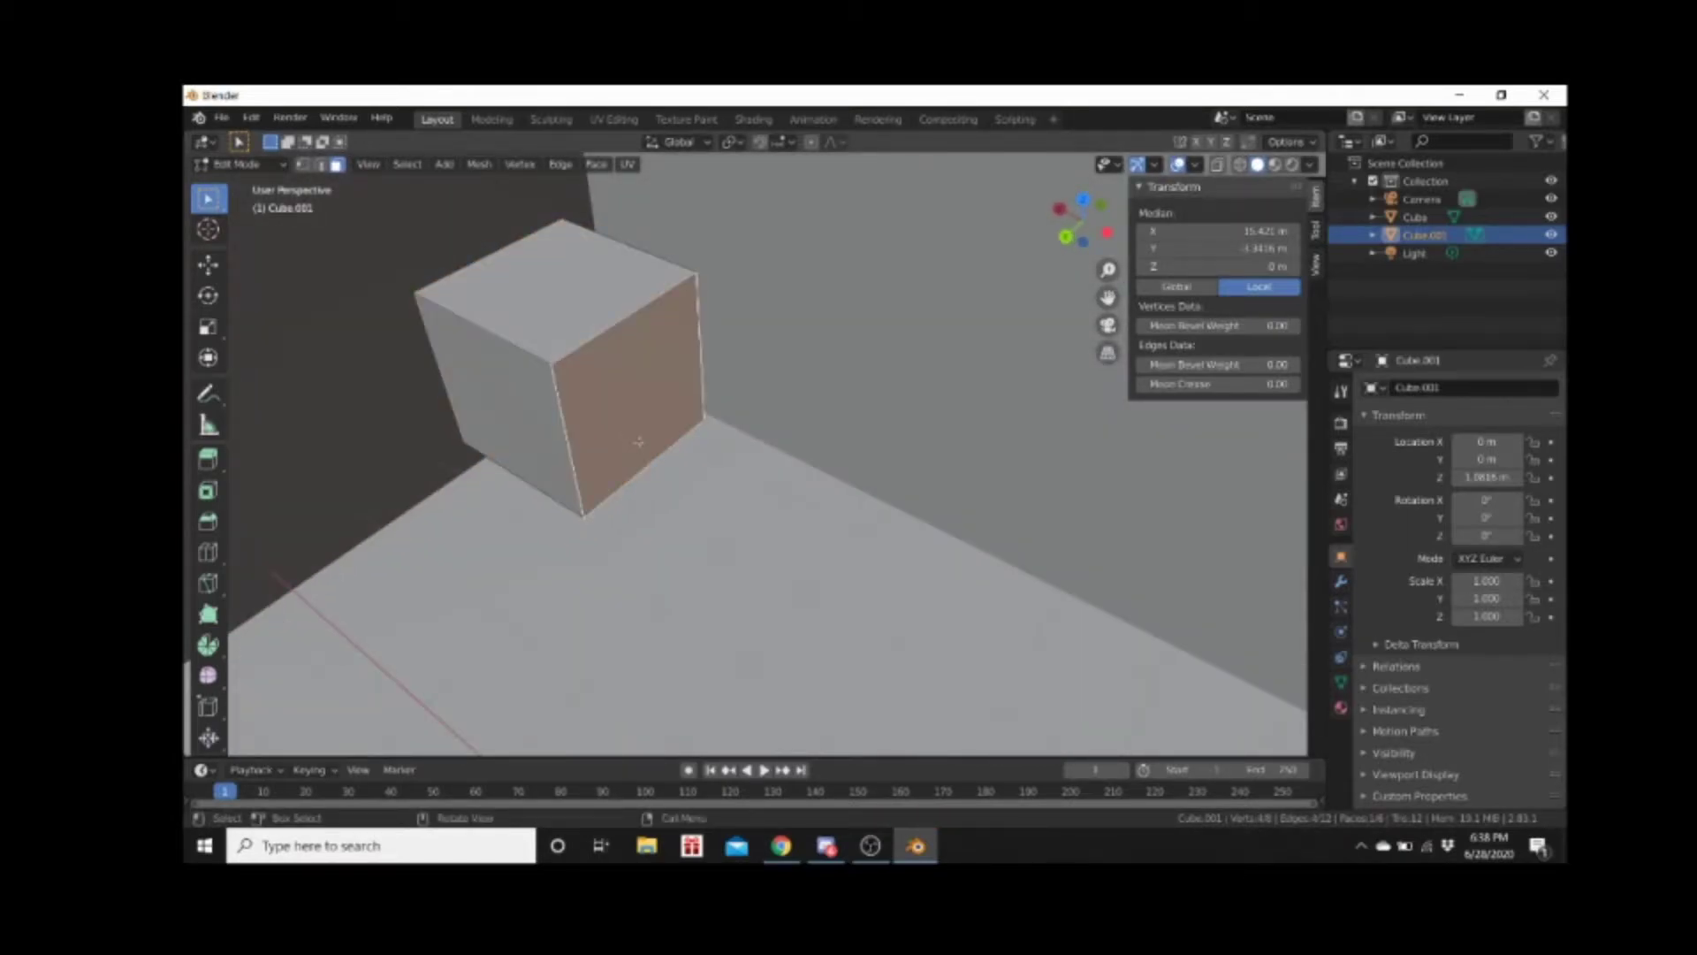
key(g)
key(x)
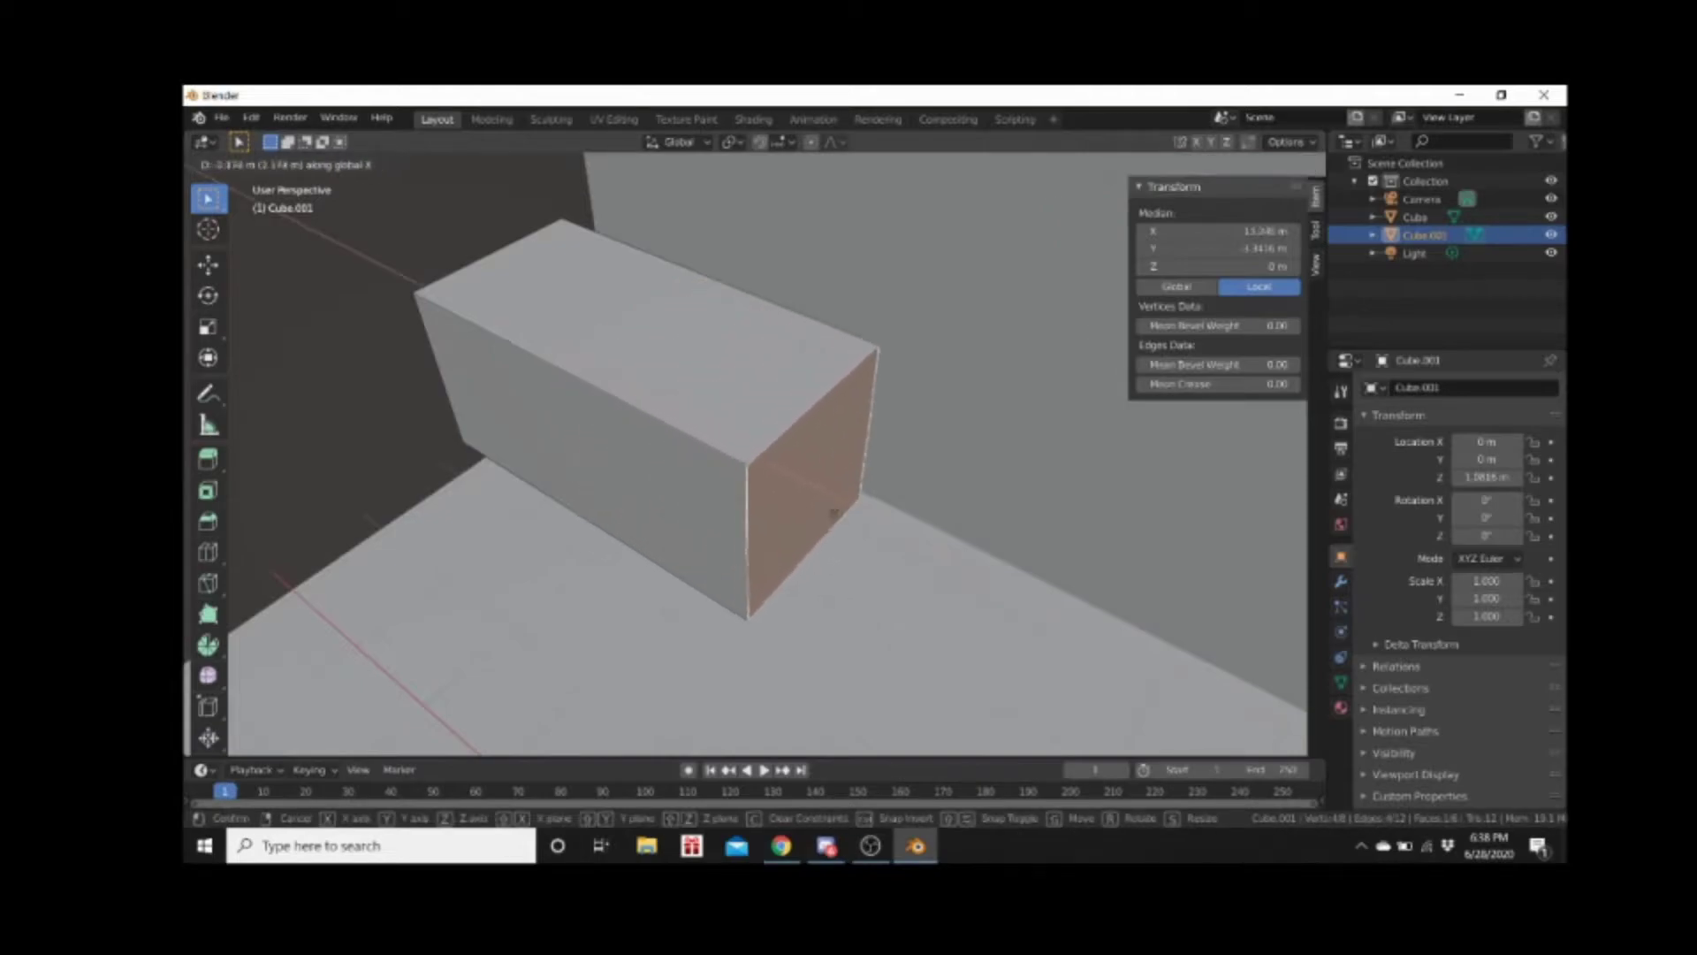
click(938, 531)
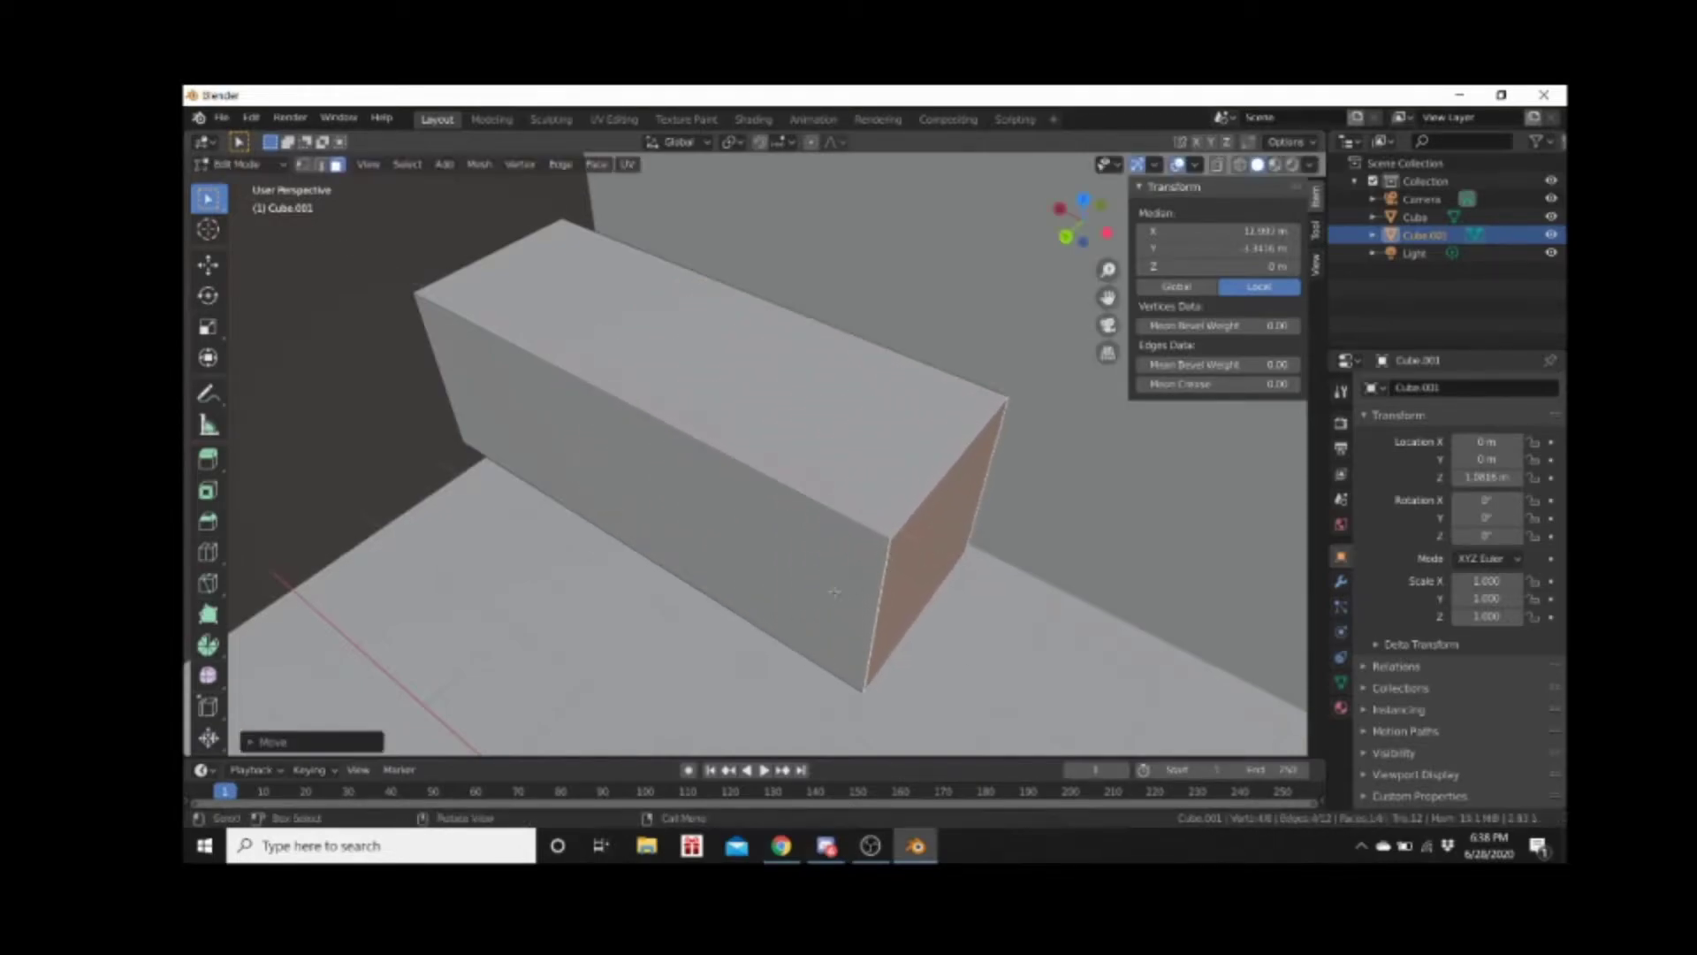
middle_drag(939, 530, 753, 505)
key(Tab)
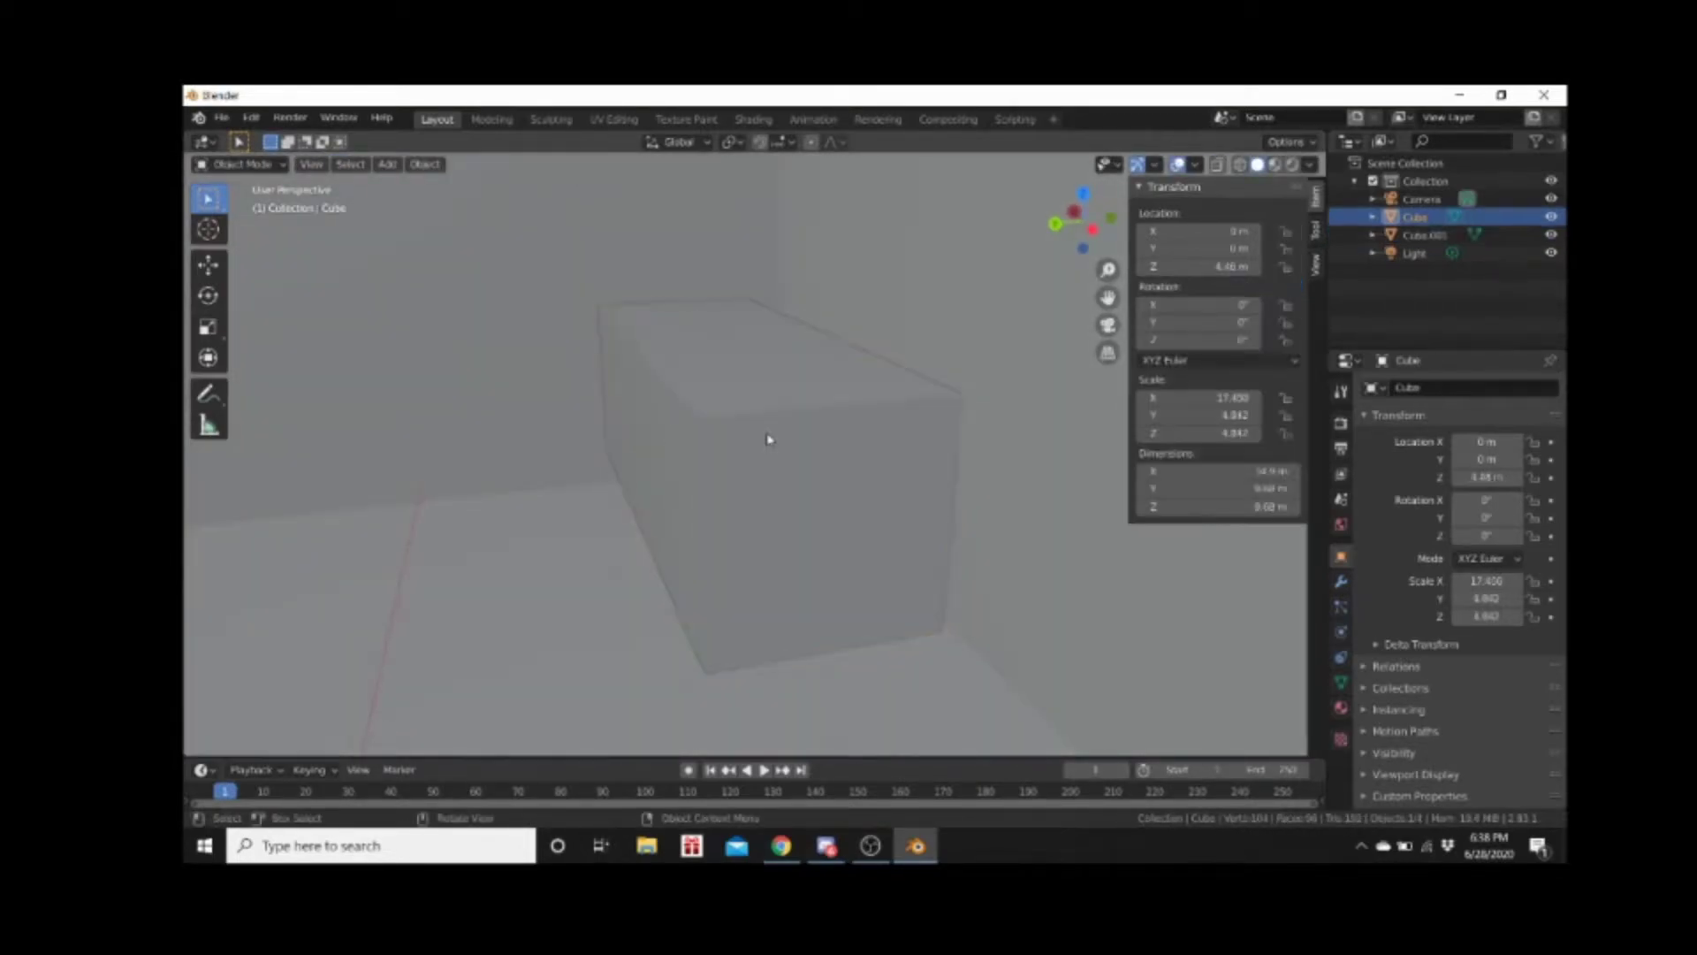
Scale the long block along Z to a height of about 1.18 m
key(s)
key(z)
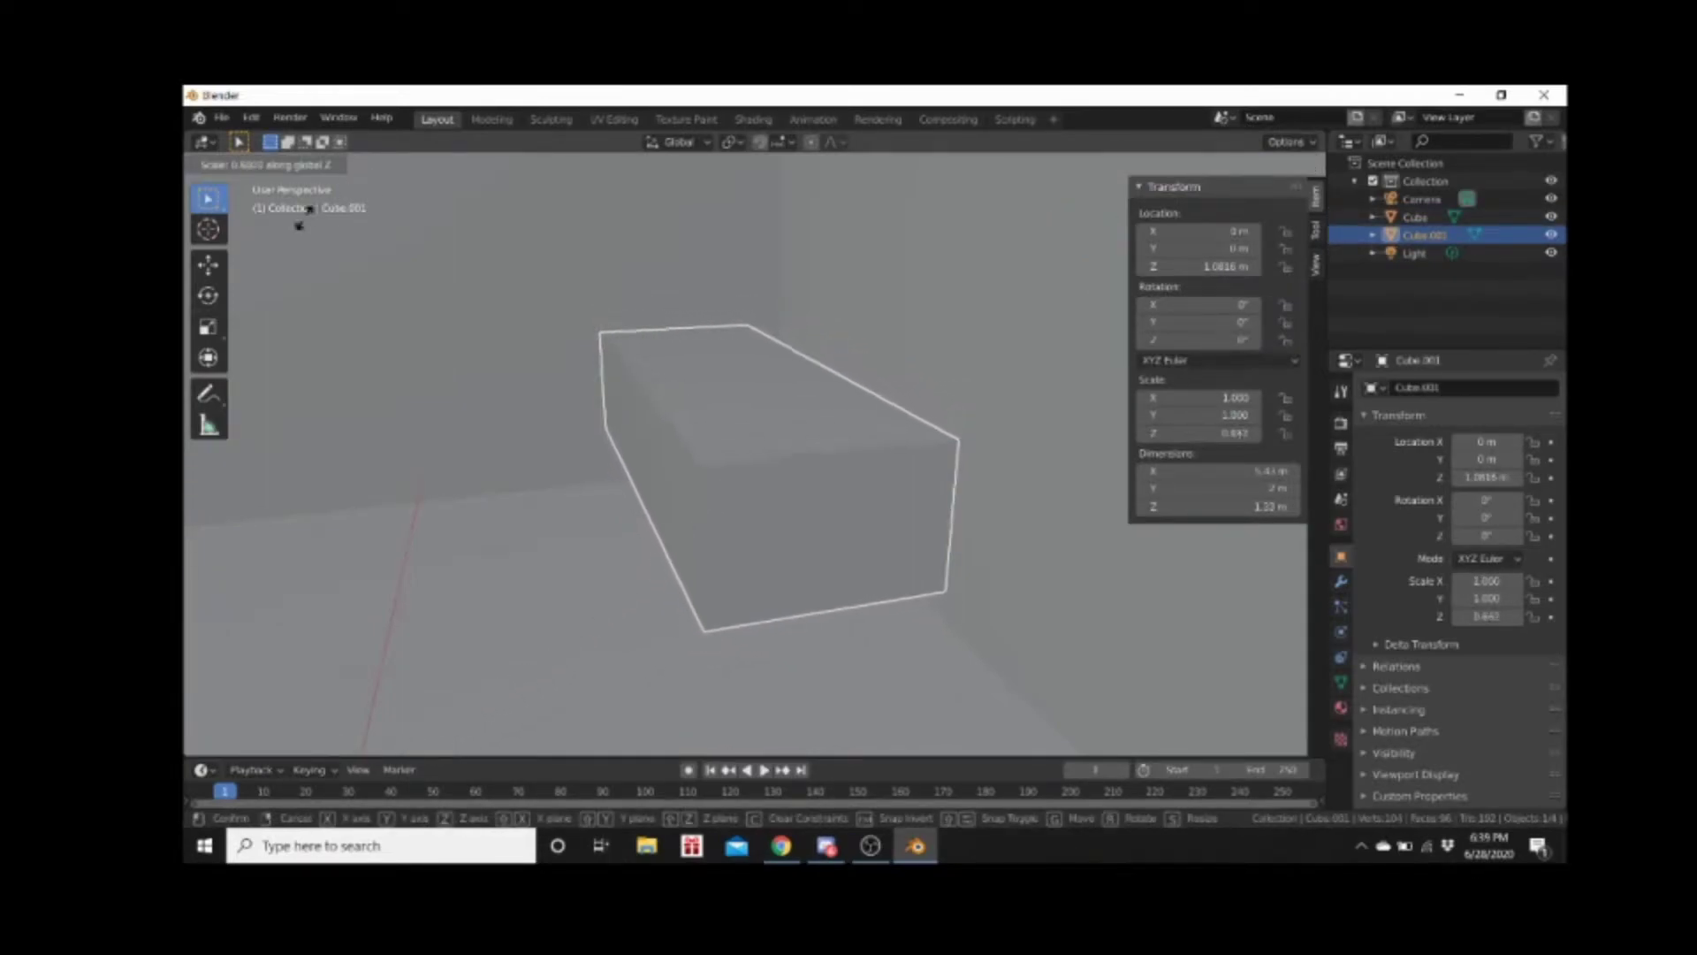
click(272, 277)
middle_drag(549, 315, 603, 307)
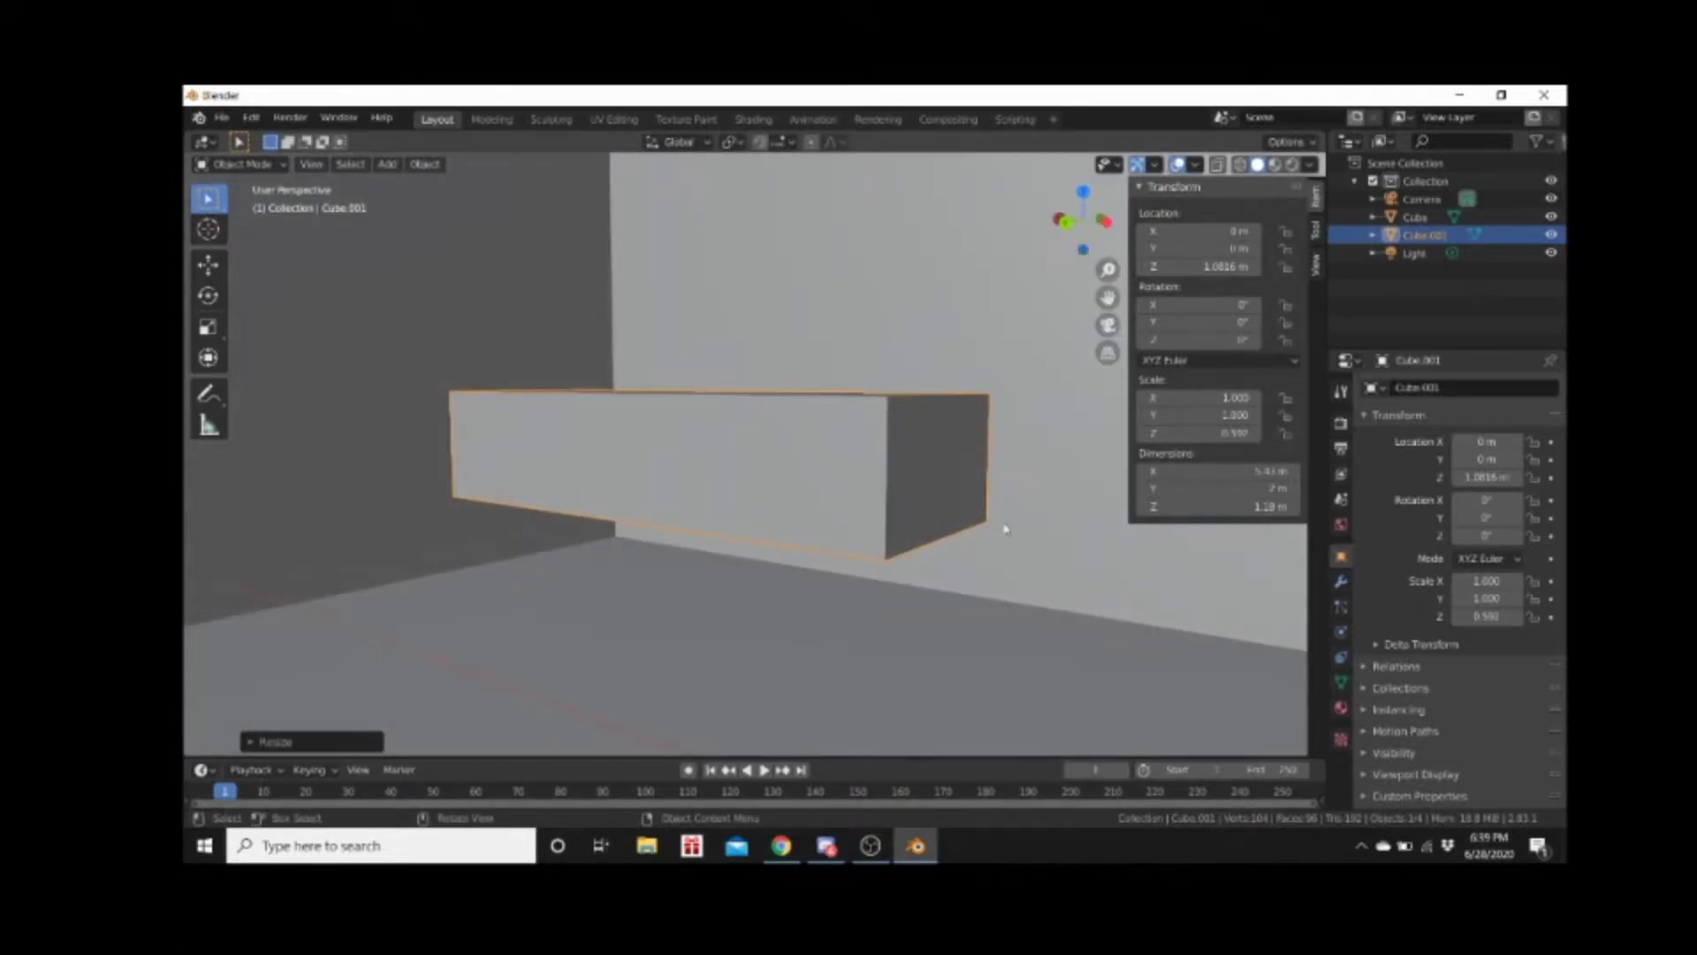
key(s)
key(z)
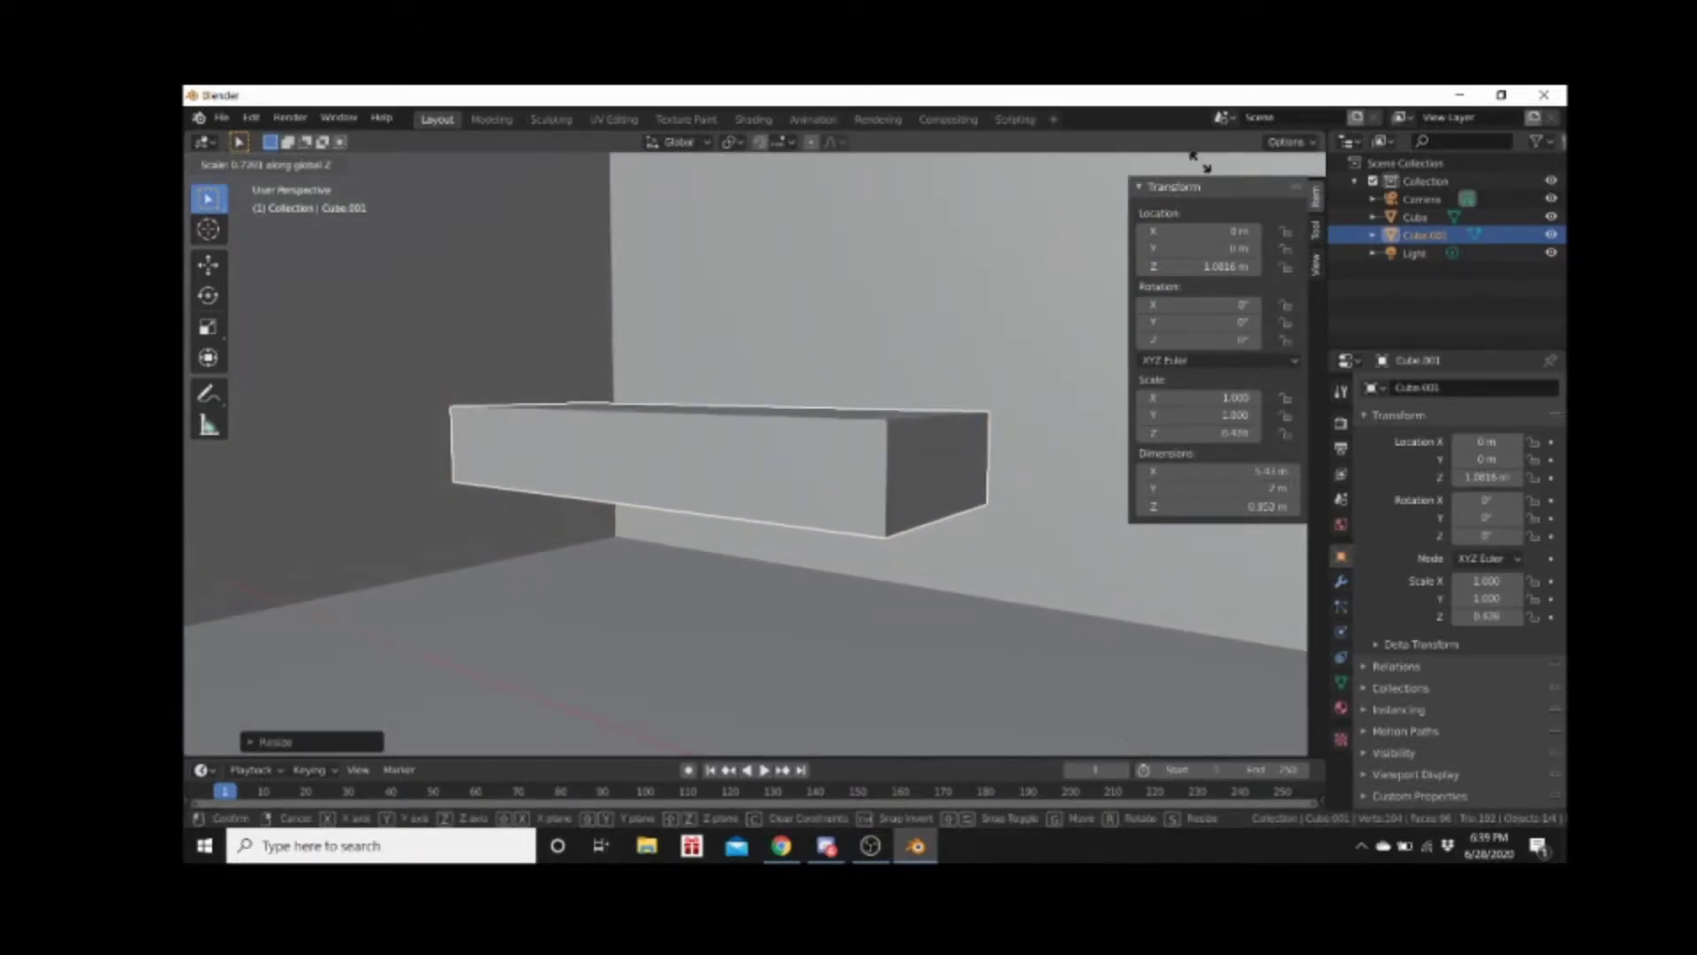
click(606, 345)
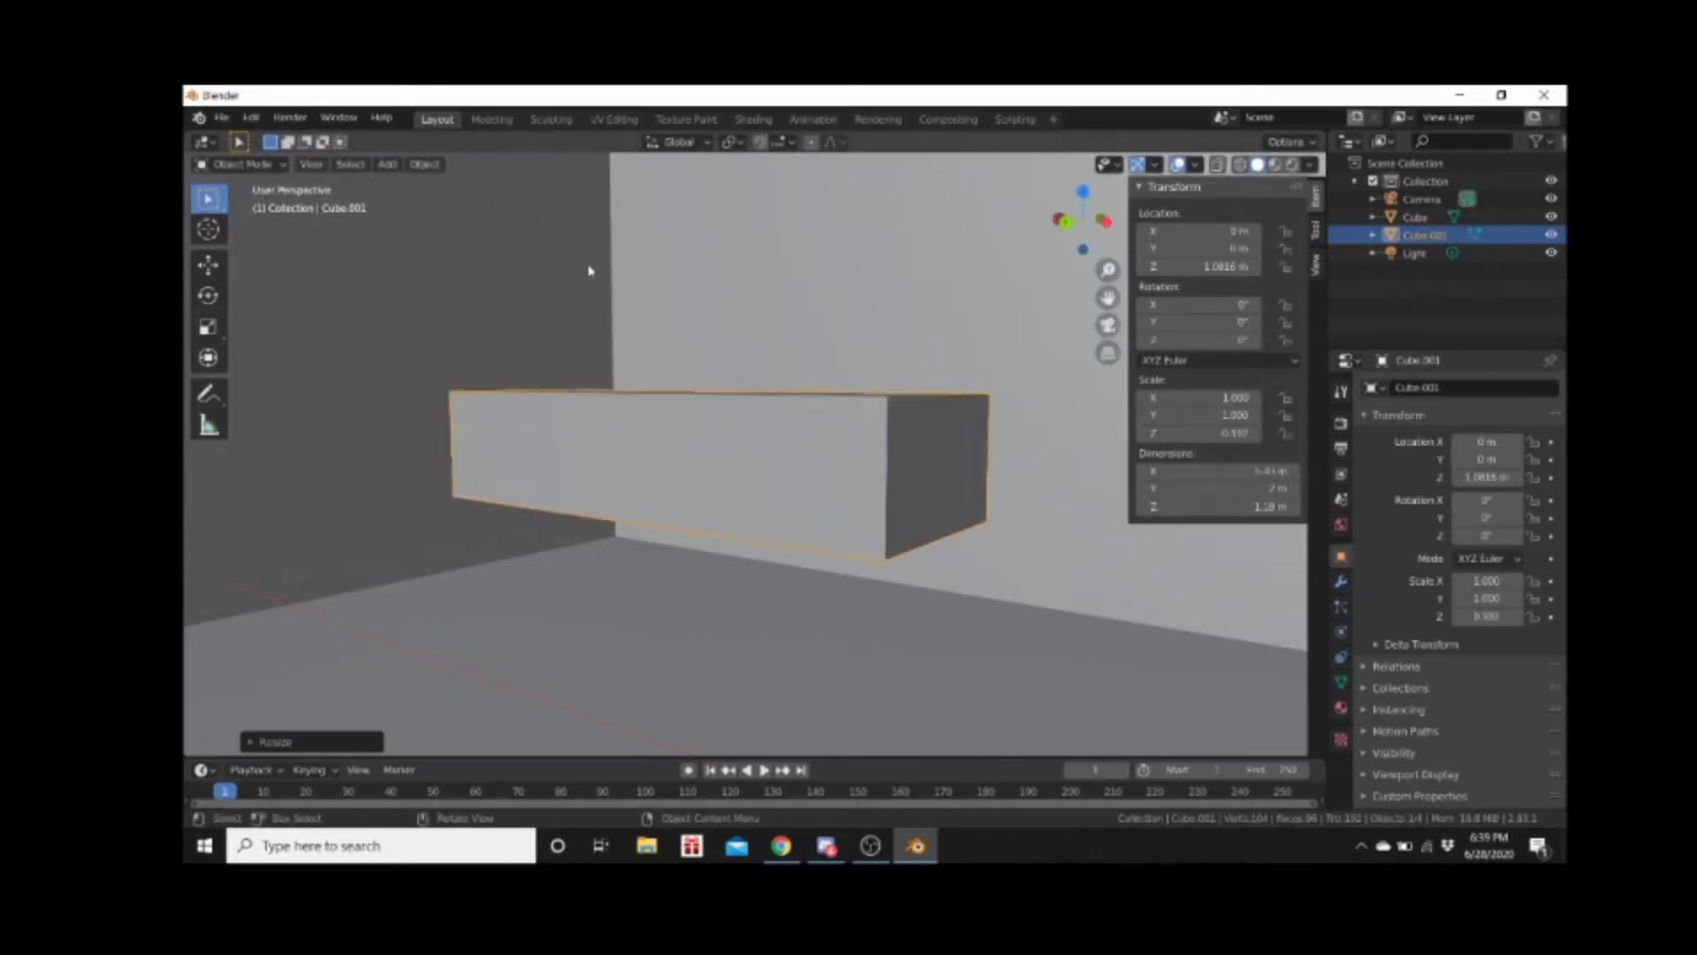
Flatten the block further along Z to a height of about 0.62 m
key(s)
key(z)
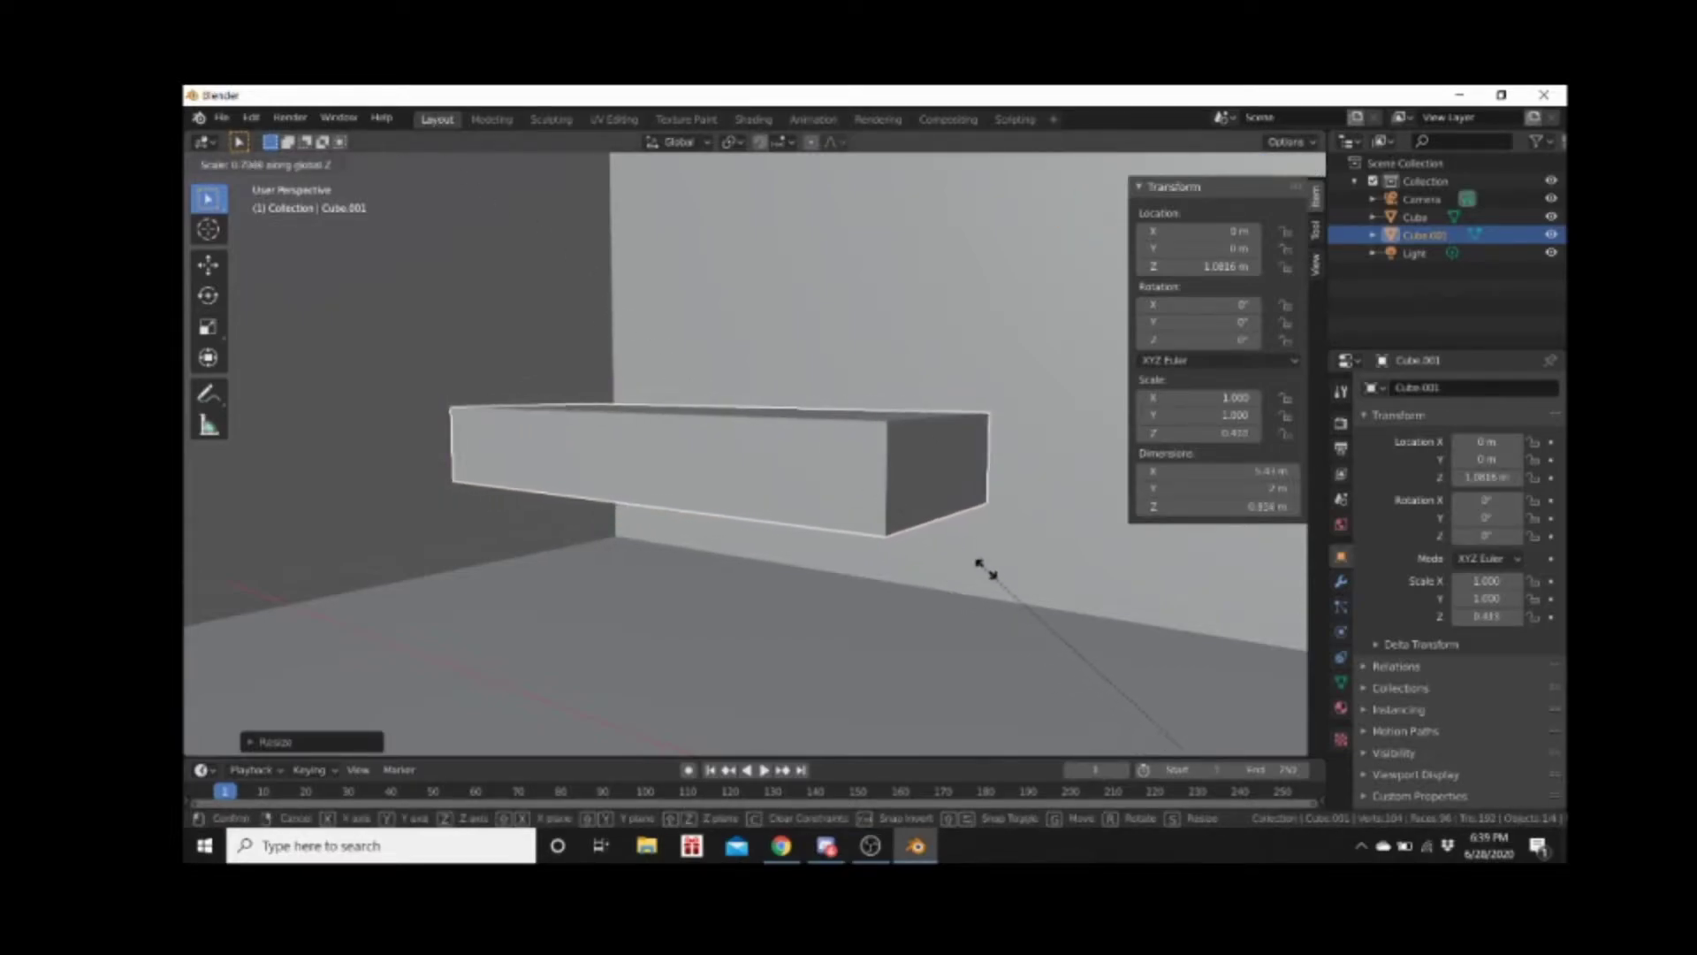
click(1221, 718)
key(s)
key(z)
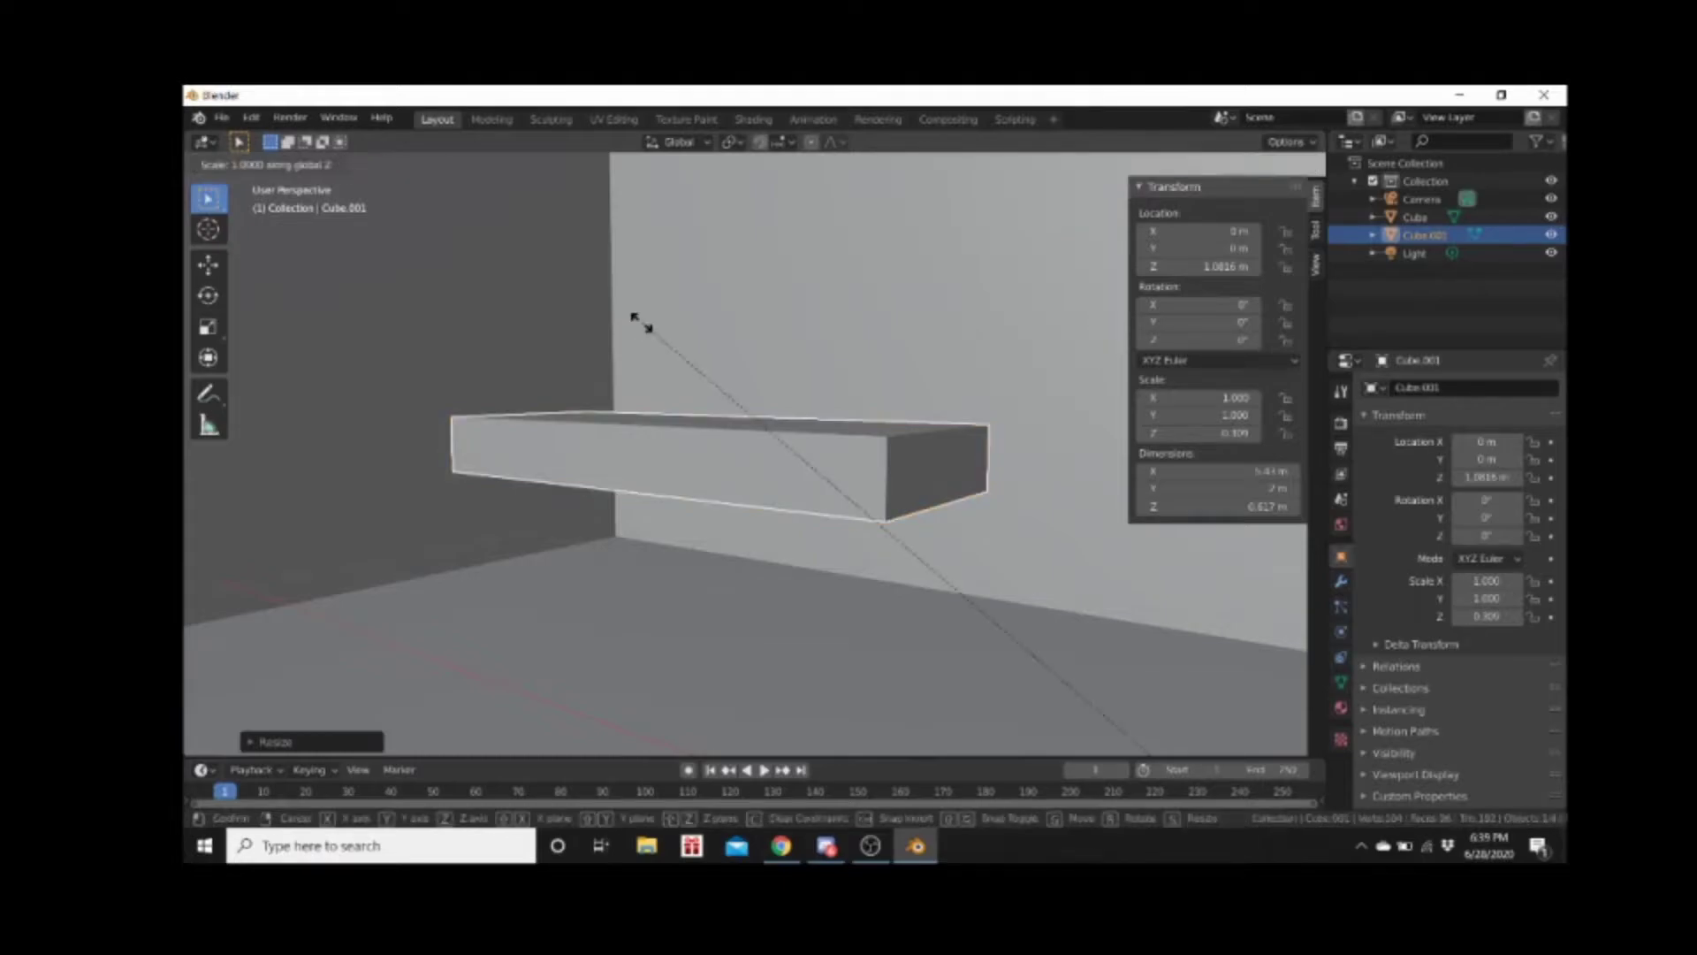
click(640, 332)
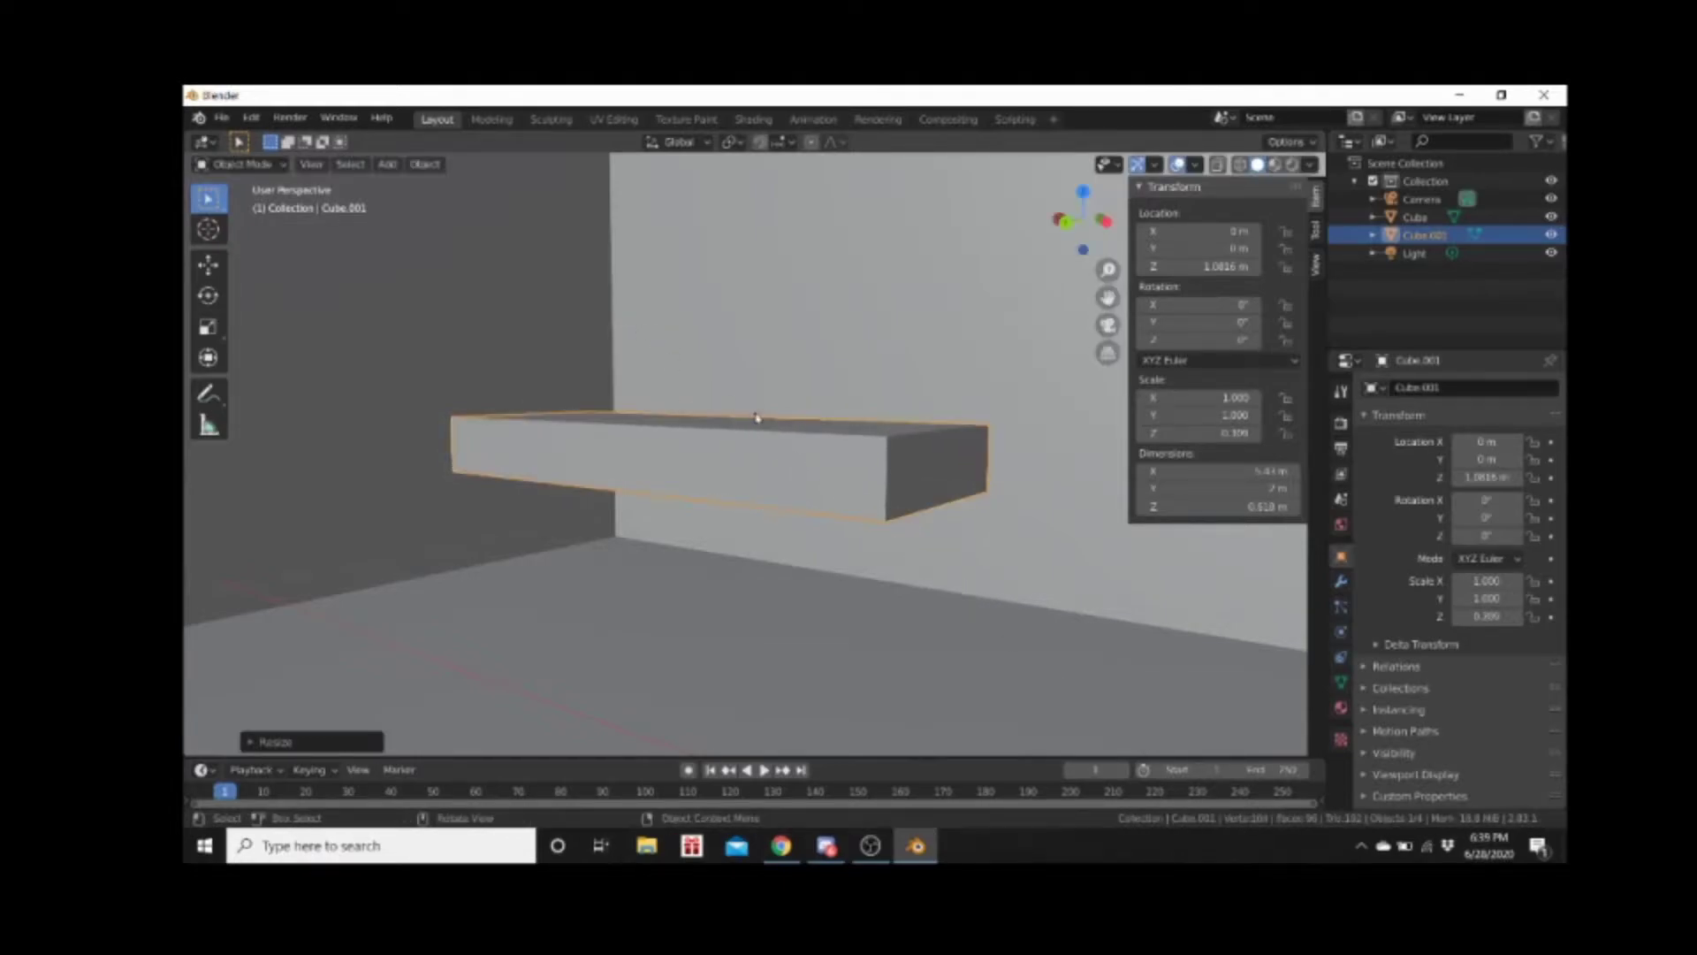
Lower the flattened block along Z onto the room's floor, to a Z location of about -0.05 m
key(g)
key(z)
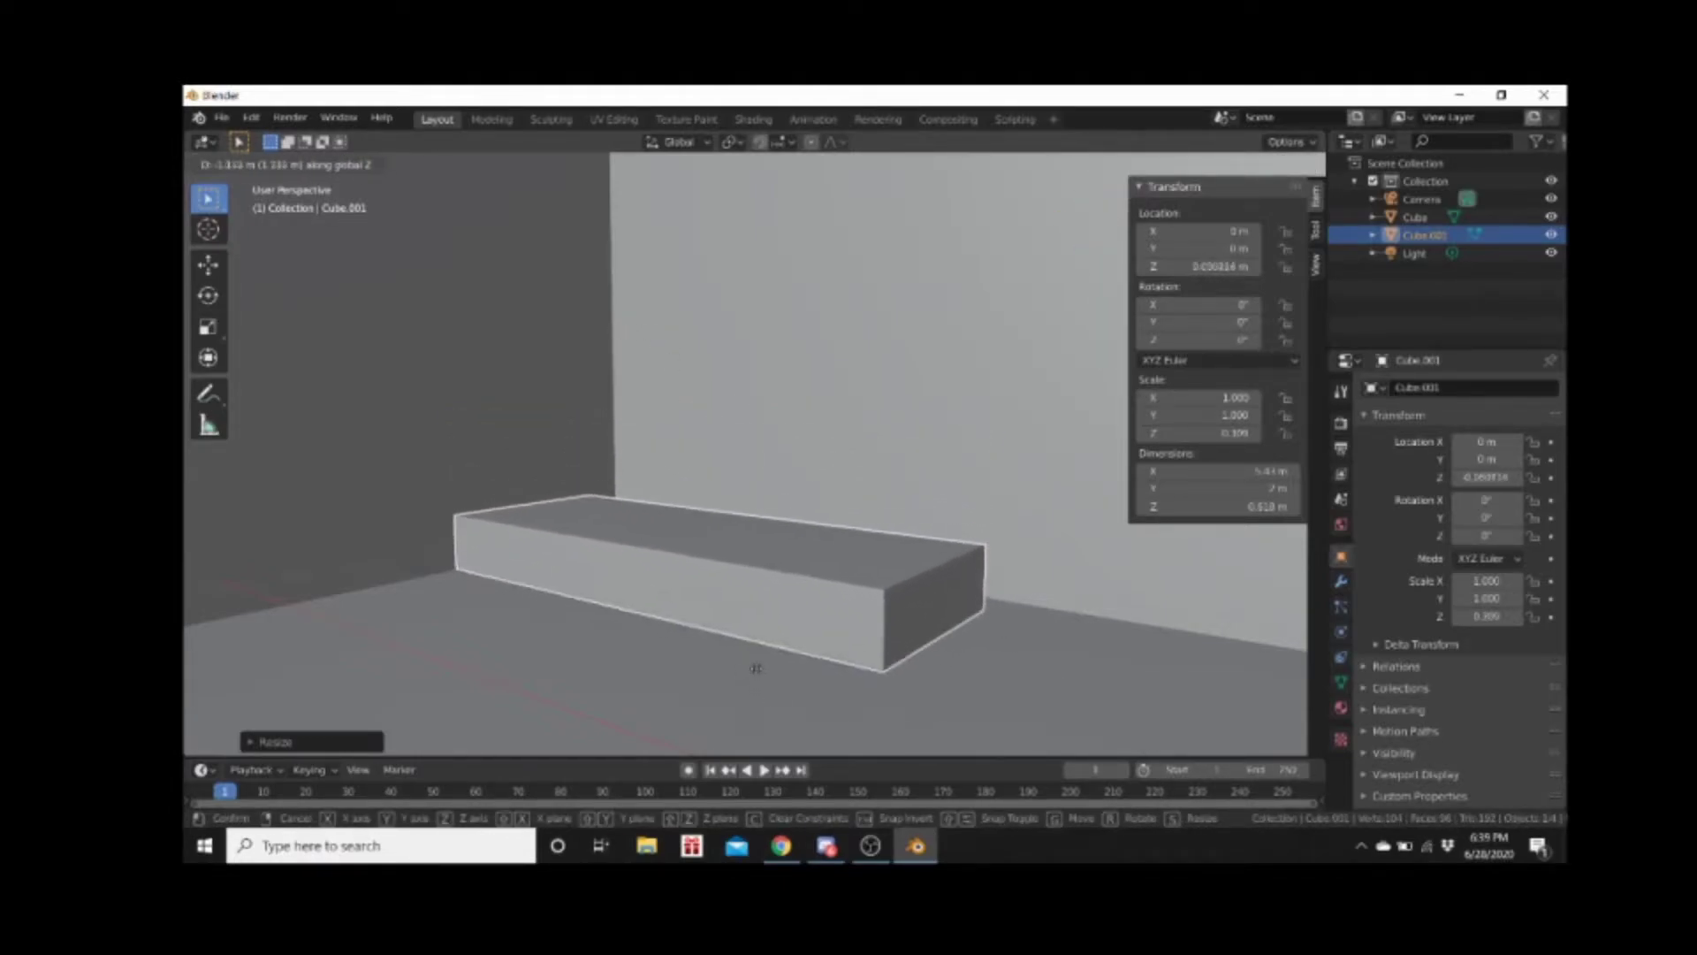
click(756, 672)
middle_drag(758, 674, 893, 528)
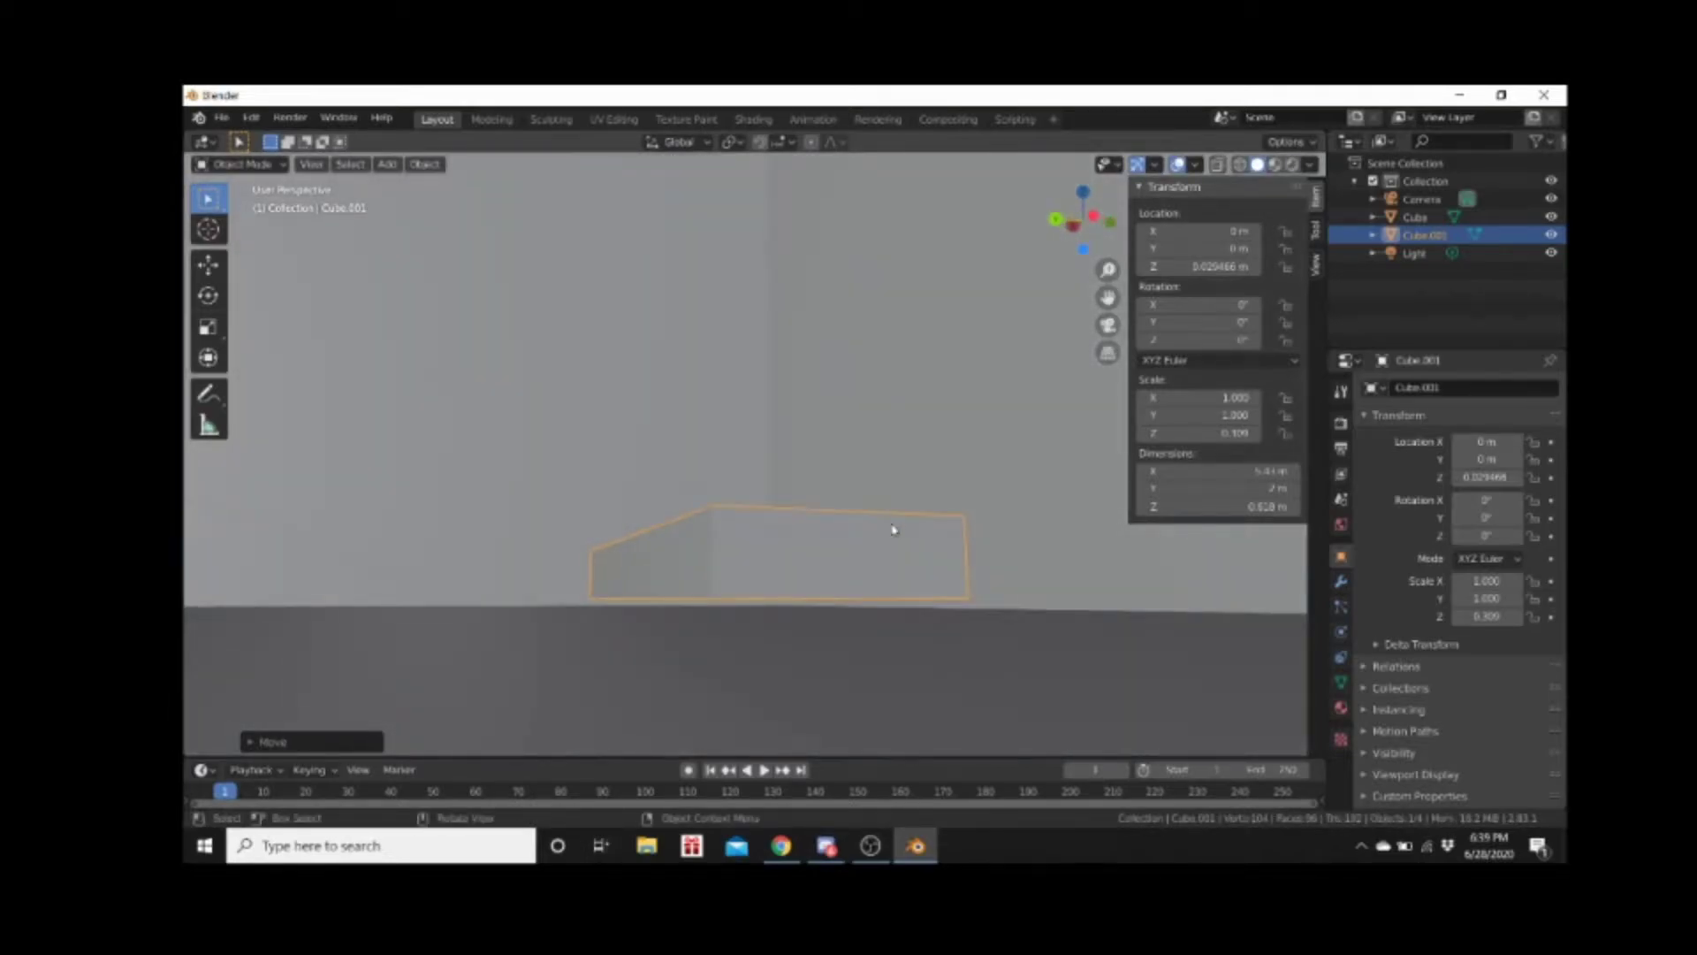
key(g)
key(z)
click(894, 535)
Move the block along Y against the side wall, to a Y location of about -0.46 m
middle_drag(716, 487, 666, 513)
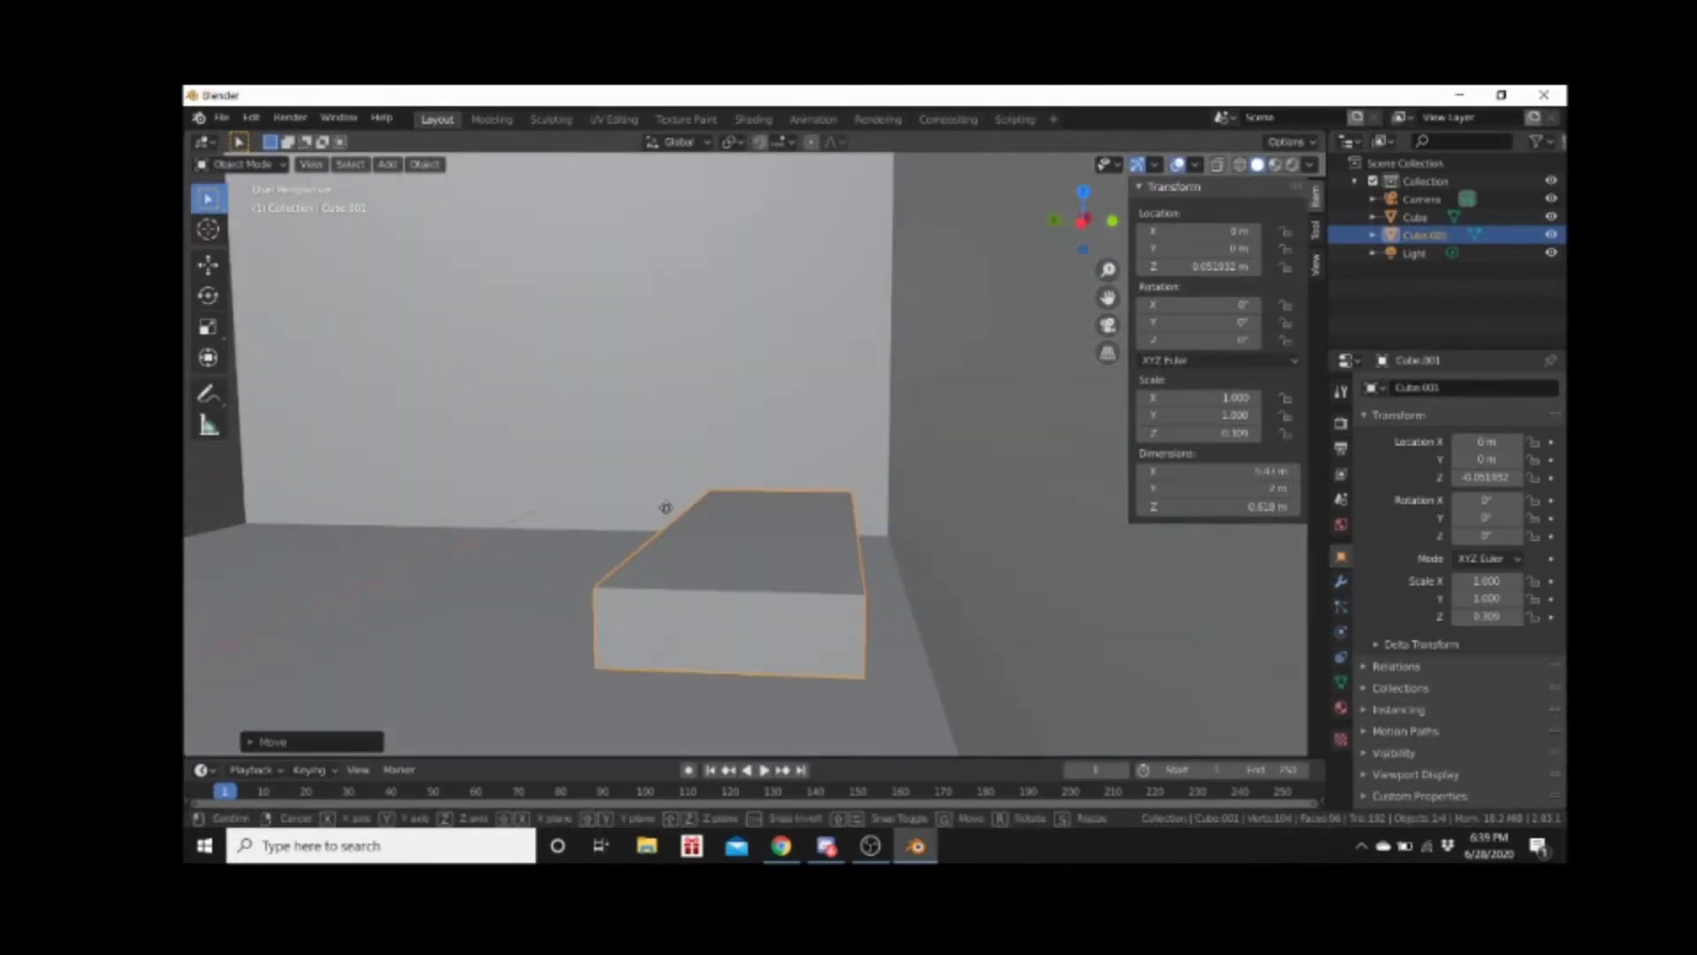
key(g)
key(y)
click(742, 483)
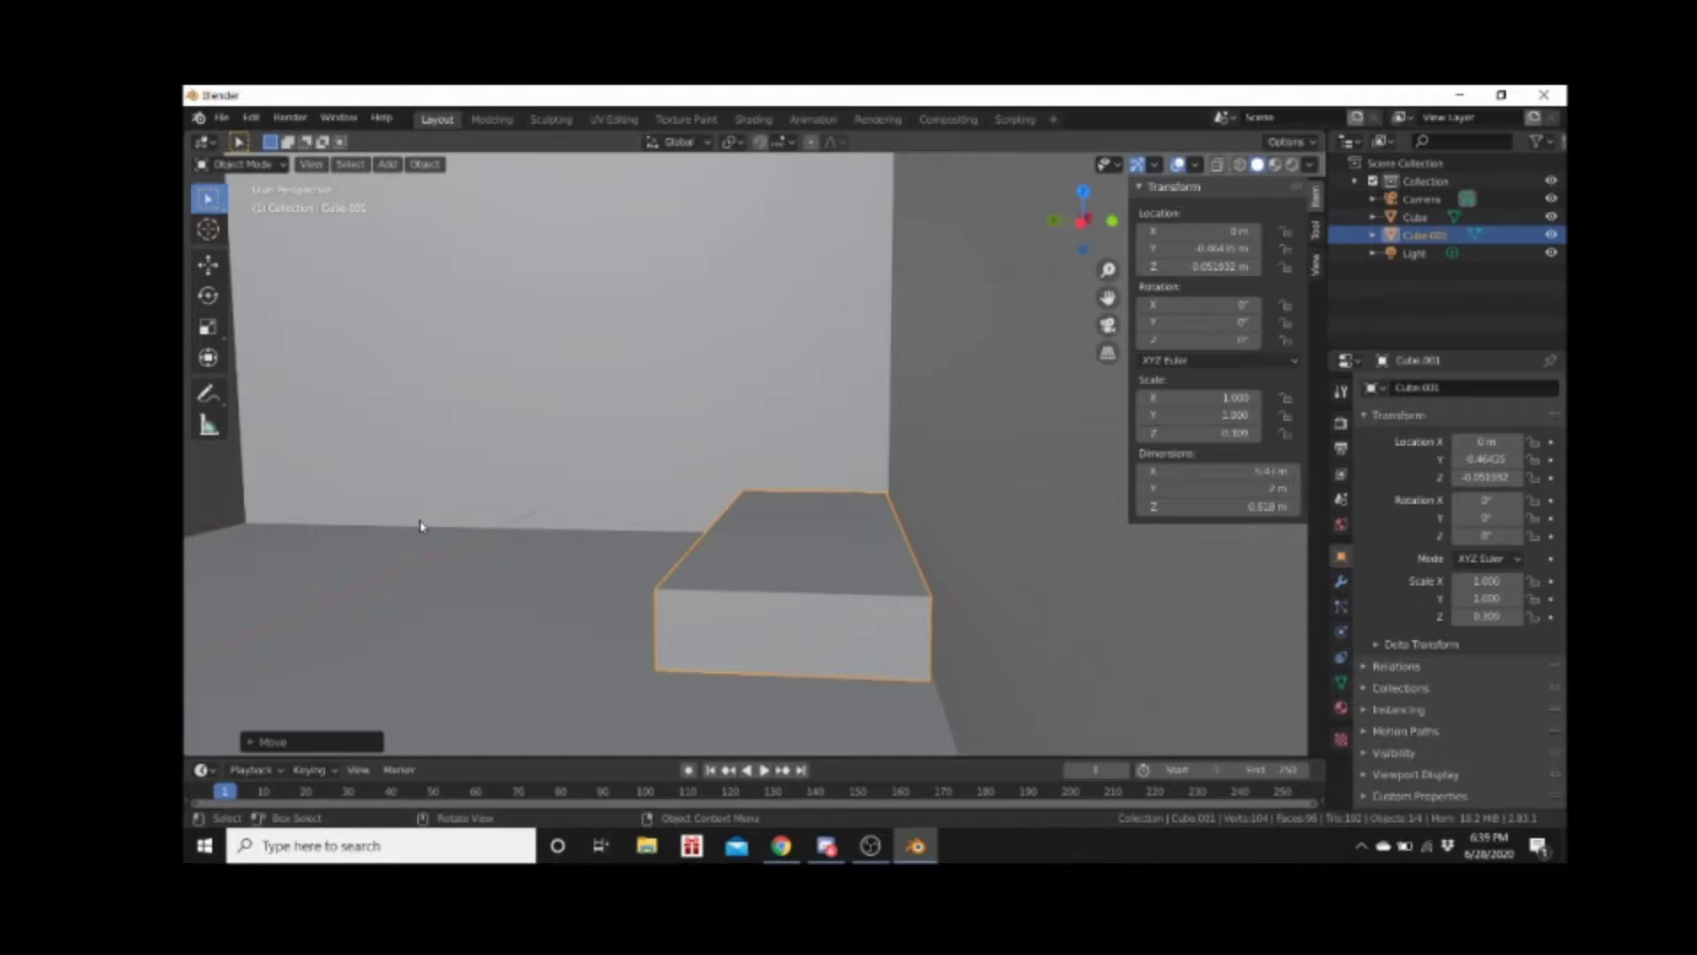
Examine the block's placement and proportions in the room corner from several distances and angles
scroll(446, 523, down, 3)
scroll(482, 519, down, 3)
middle_drag(481, 519, 550, 525)
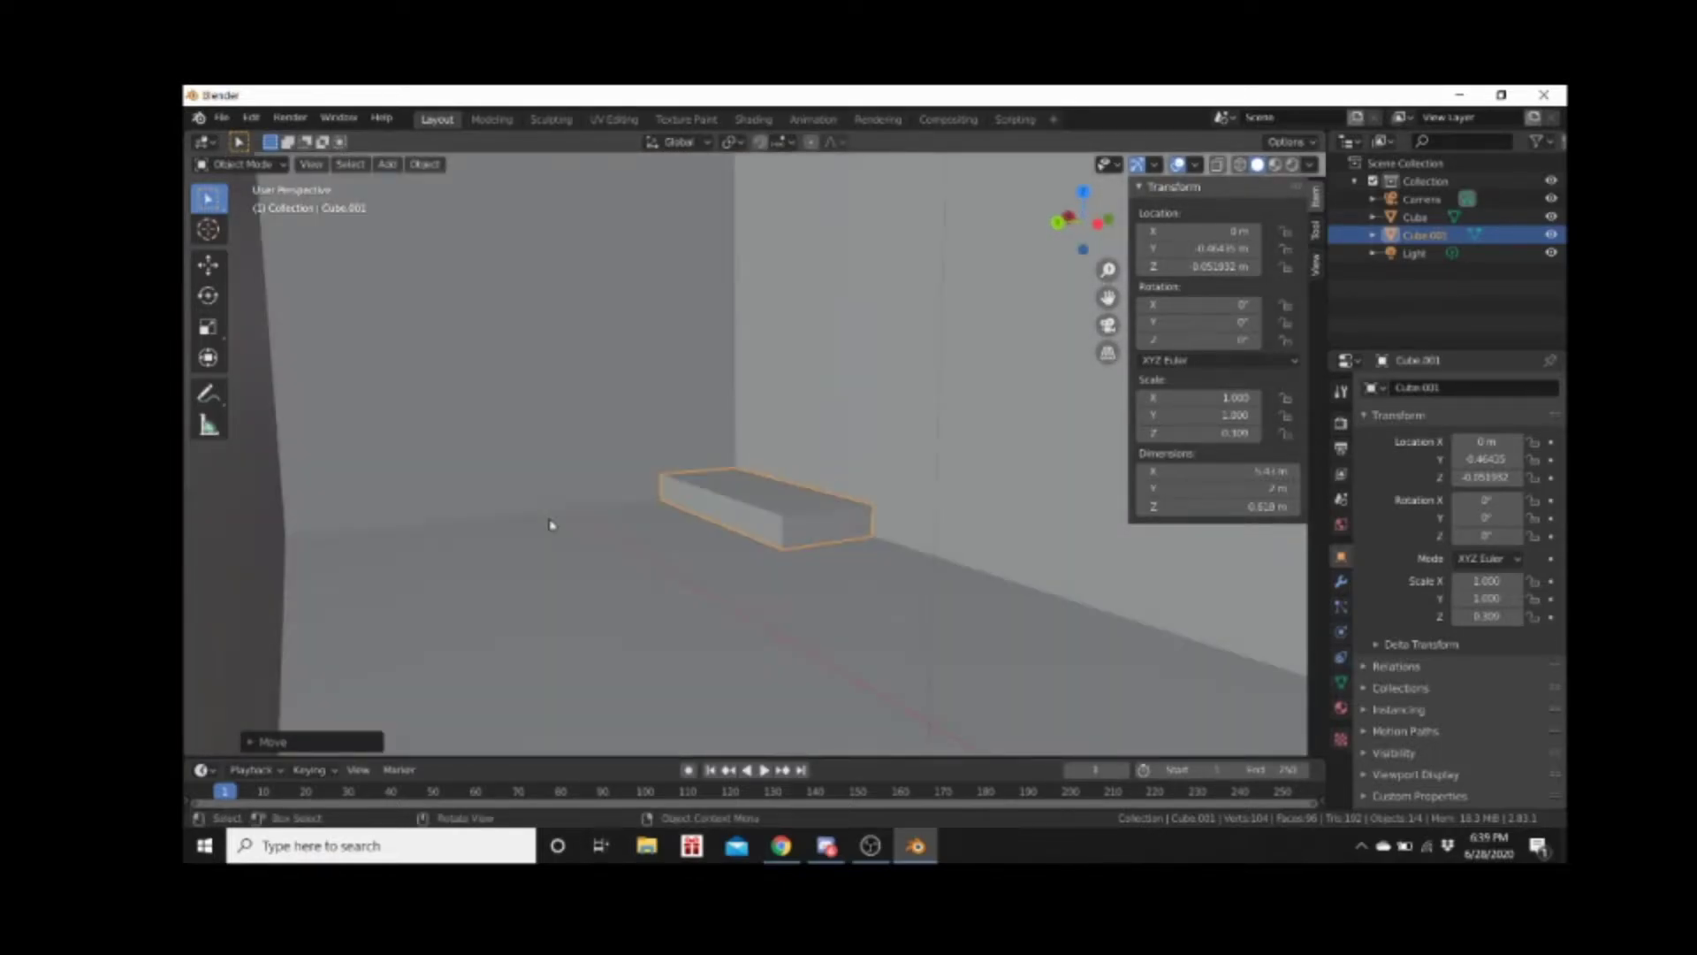
scroll(634, 523, up, 5)
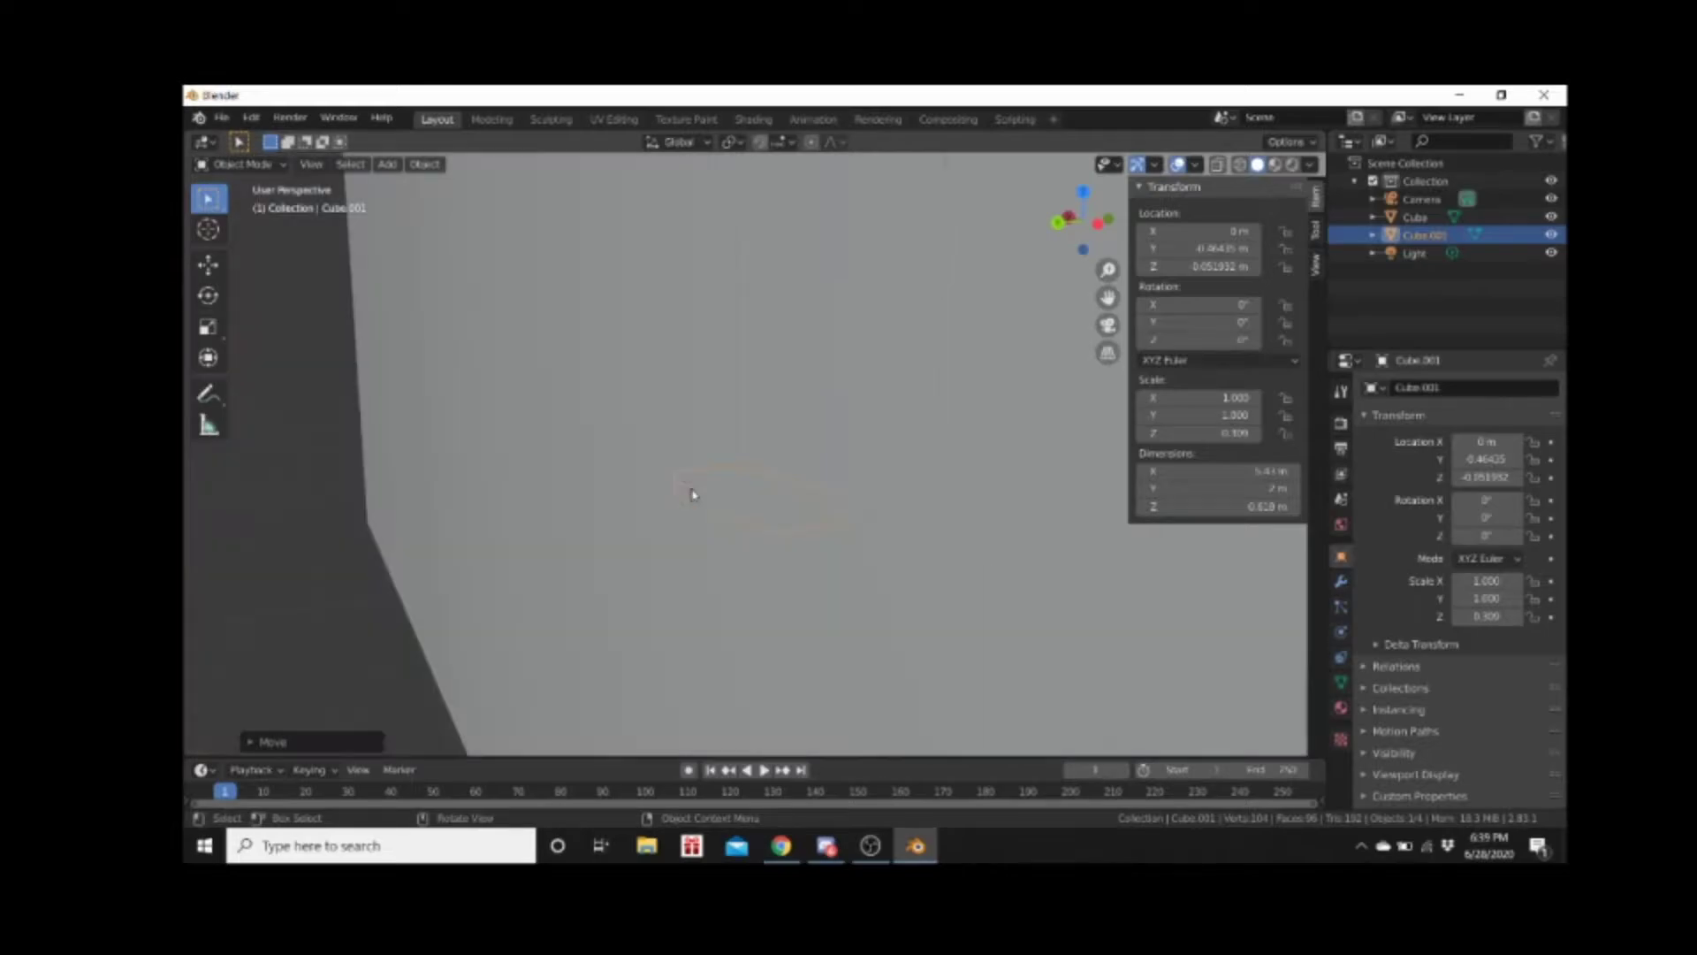
scroll(682, 489, down, 8)
mouse_move(681, 489)
middle_down()
mouse_move(637, 481)
mouse_move(658, 496)
middle_up()
scroll(636, 481, up, 5)
scroll(636, 481, down, 5)
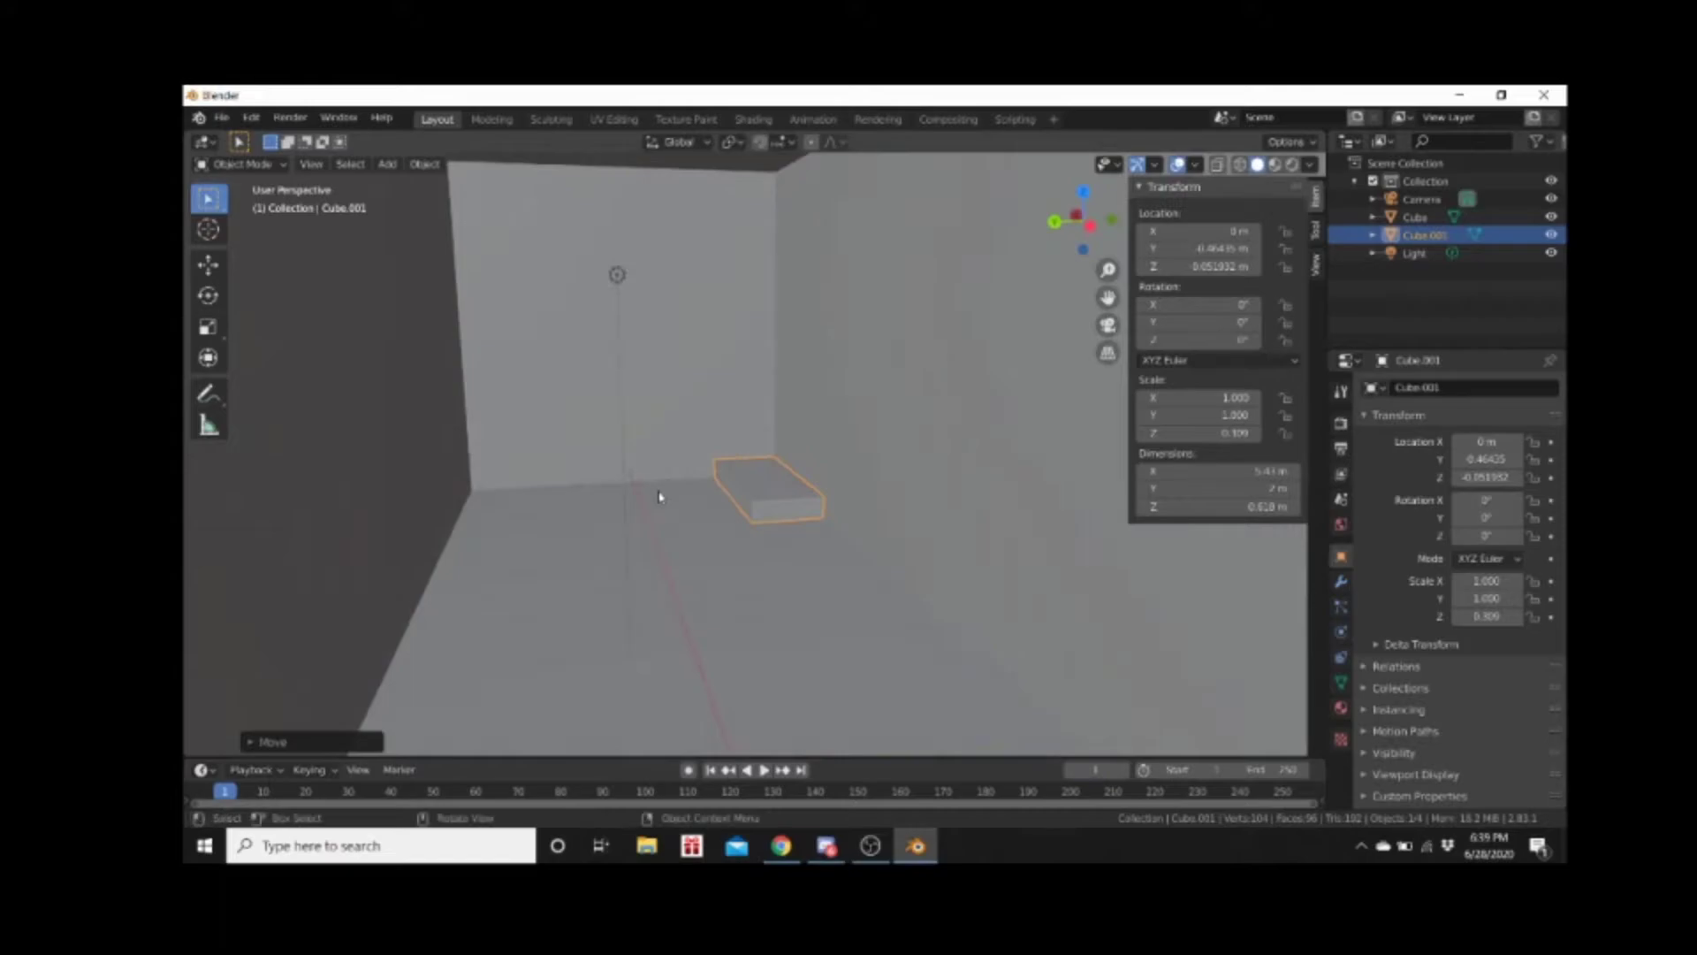
click(621, 466)
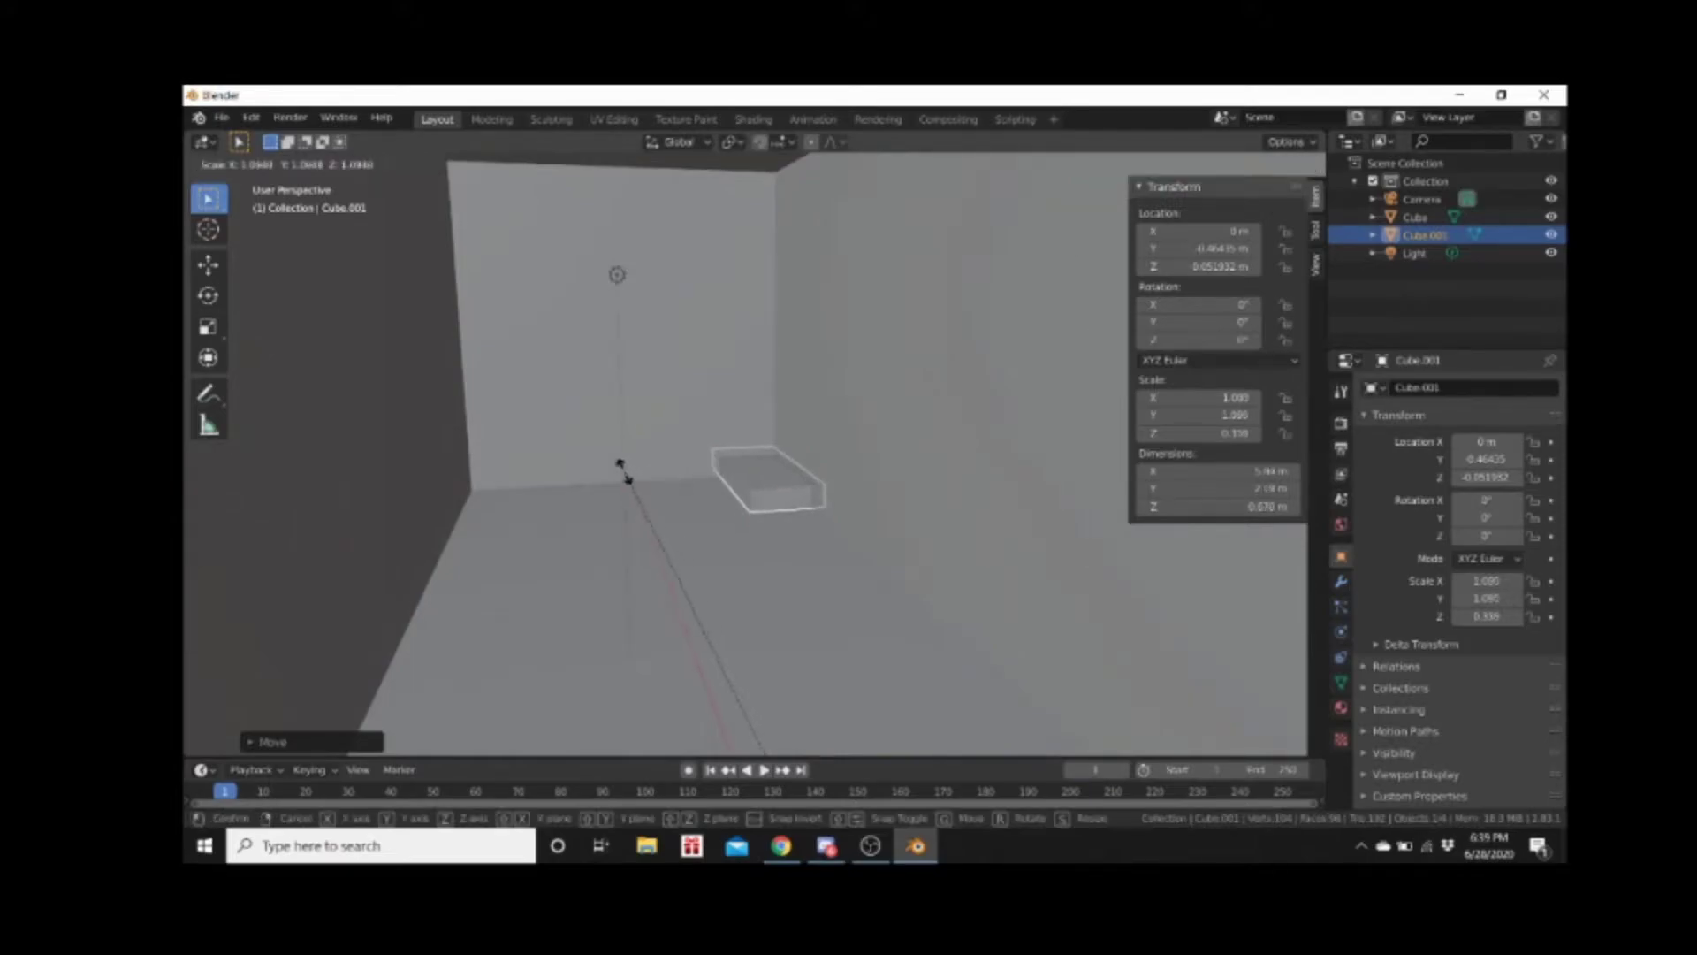
key(ctrl+z)
key(s)
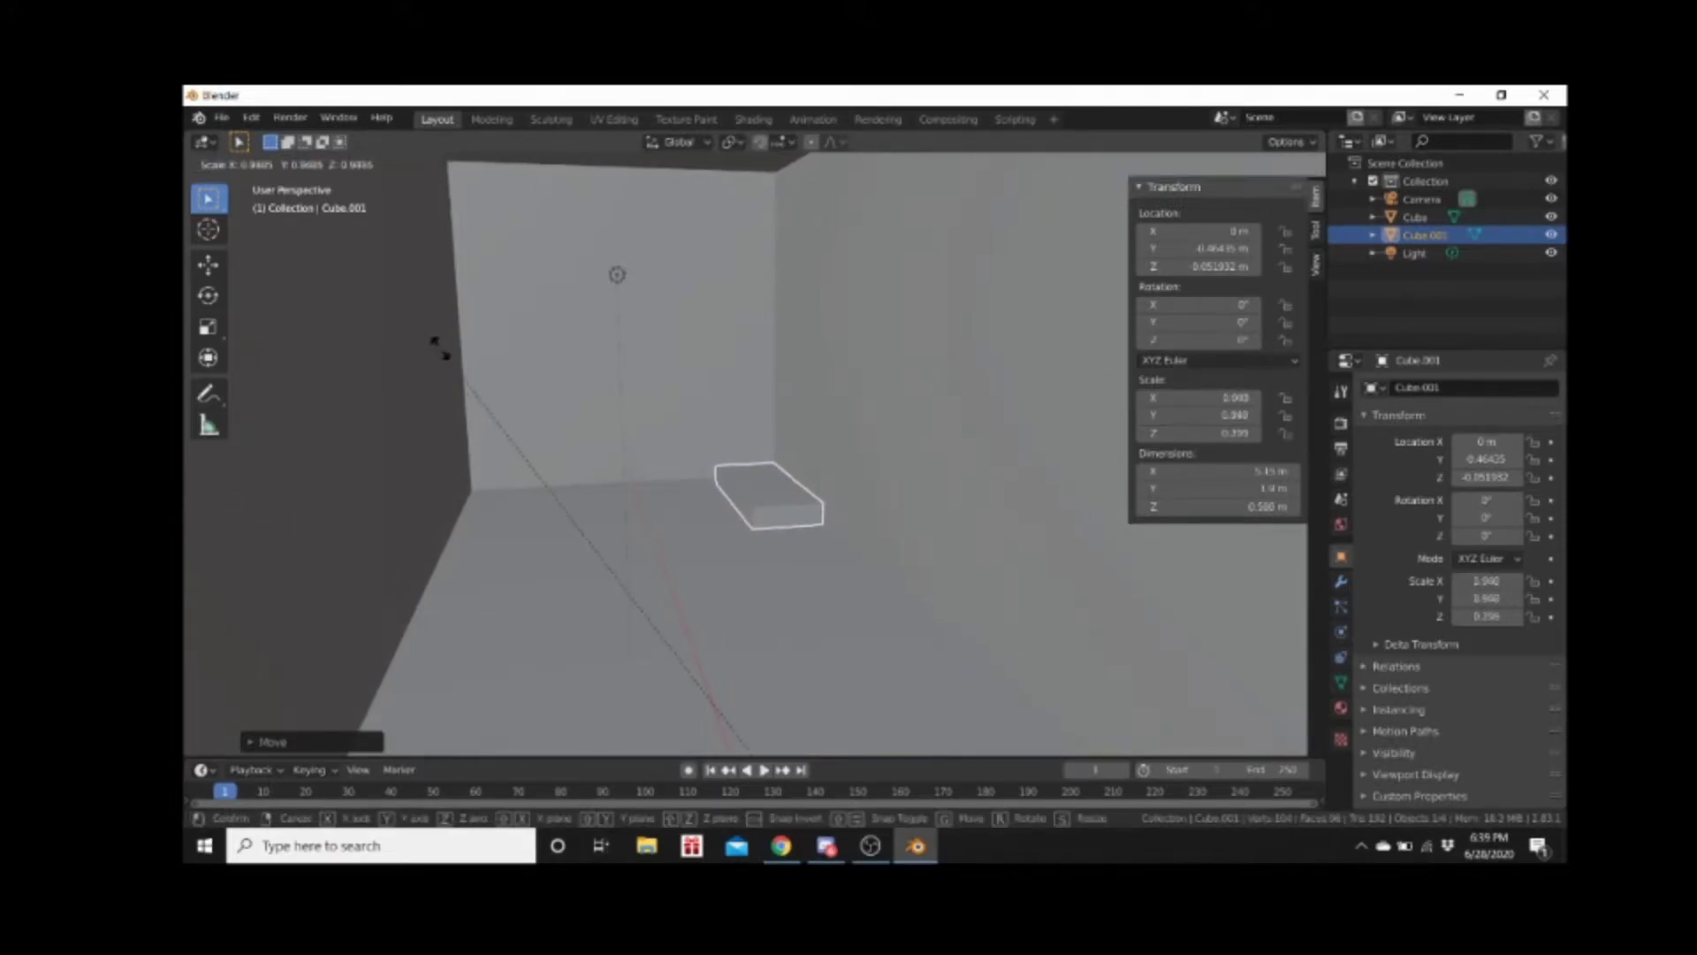
key(Escape)
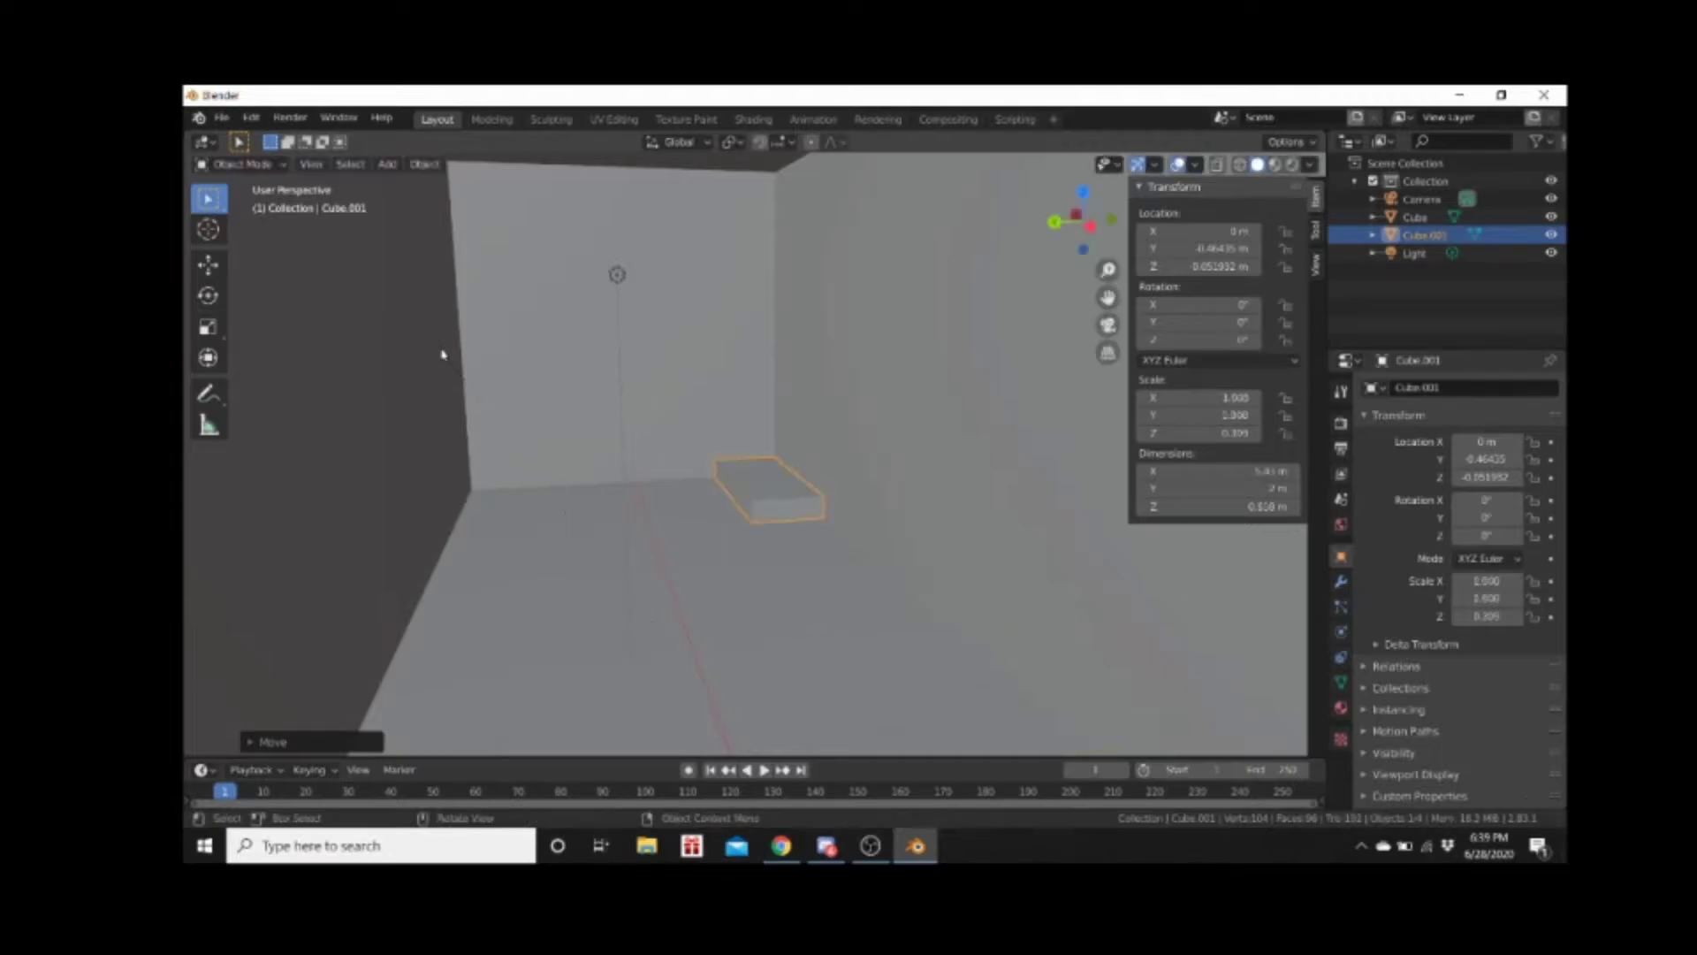
key(s)
scroll(477, 375, down, 5)
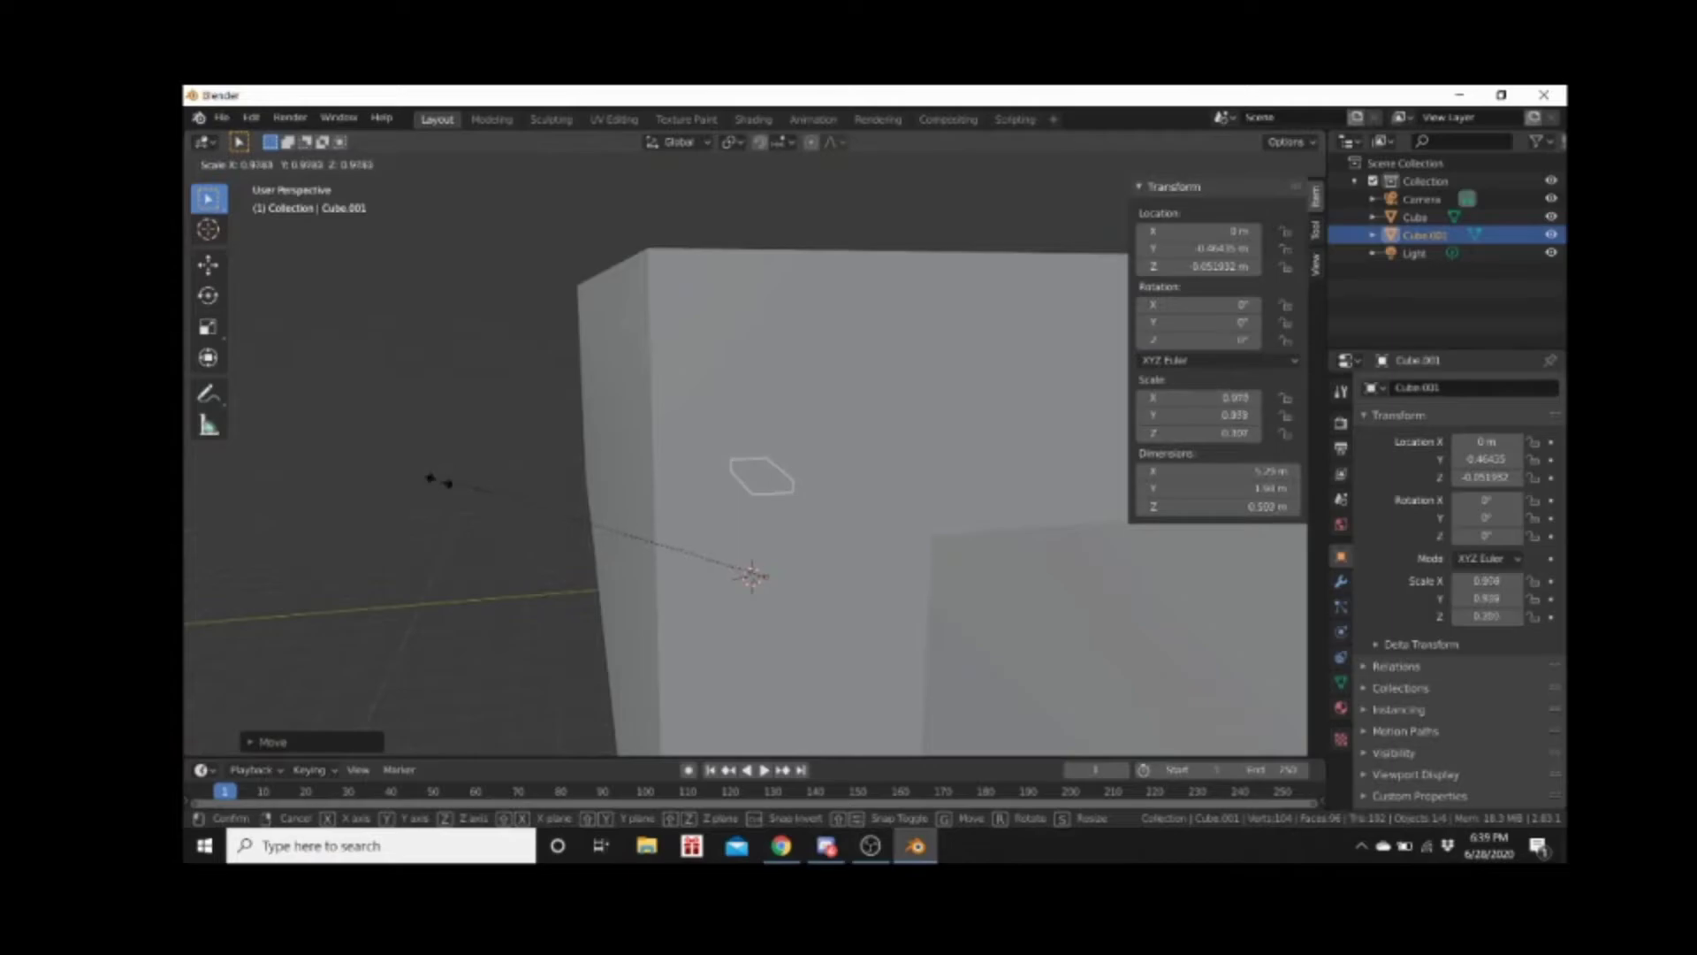
key(Escape)
Set the block's origin to its geometry
scroll(722, 528, up, 5)
right_click(772, 487)
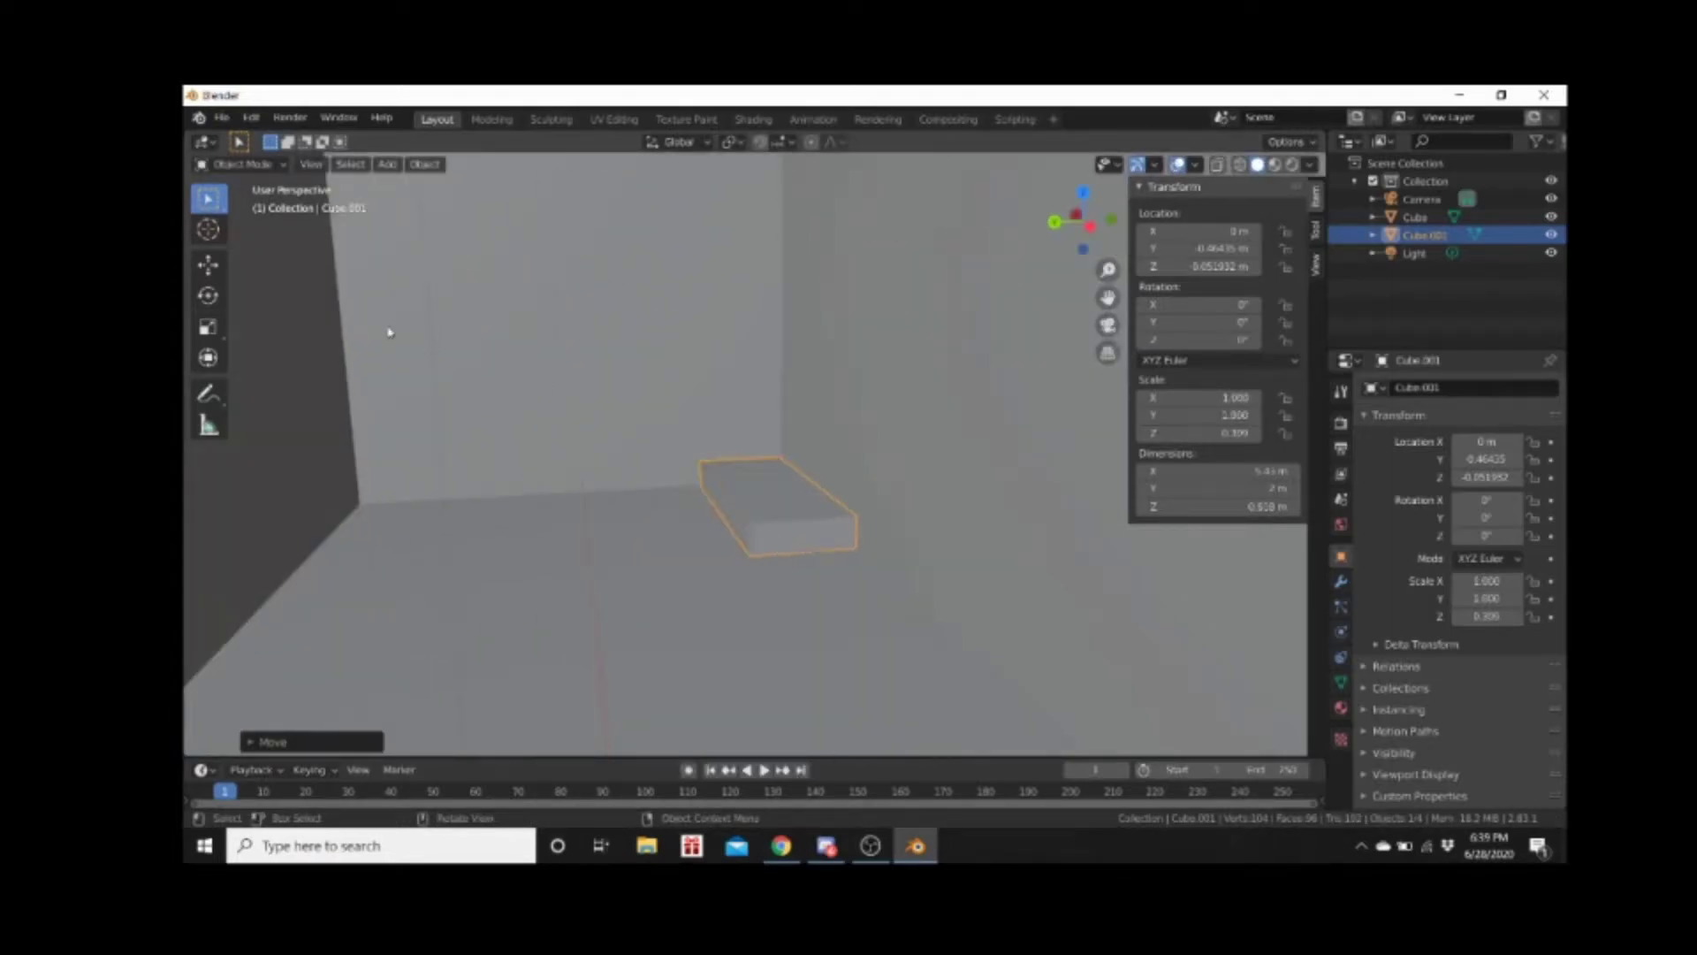
right_click(769, 504)
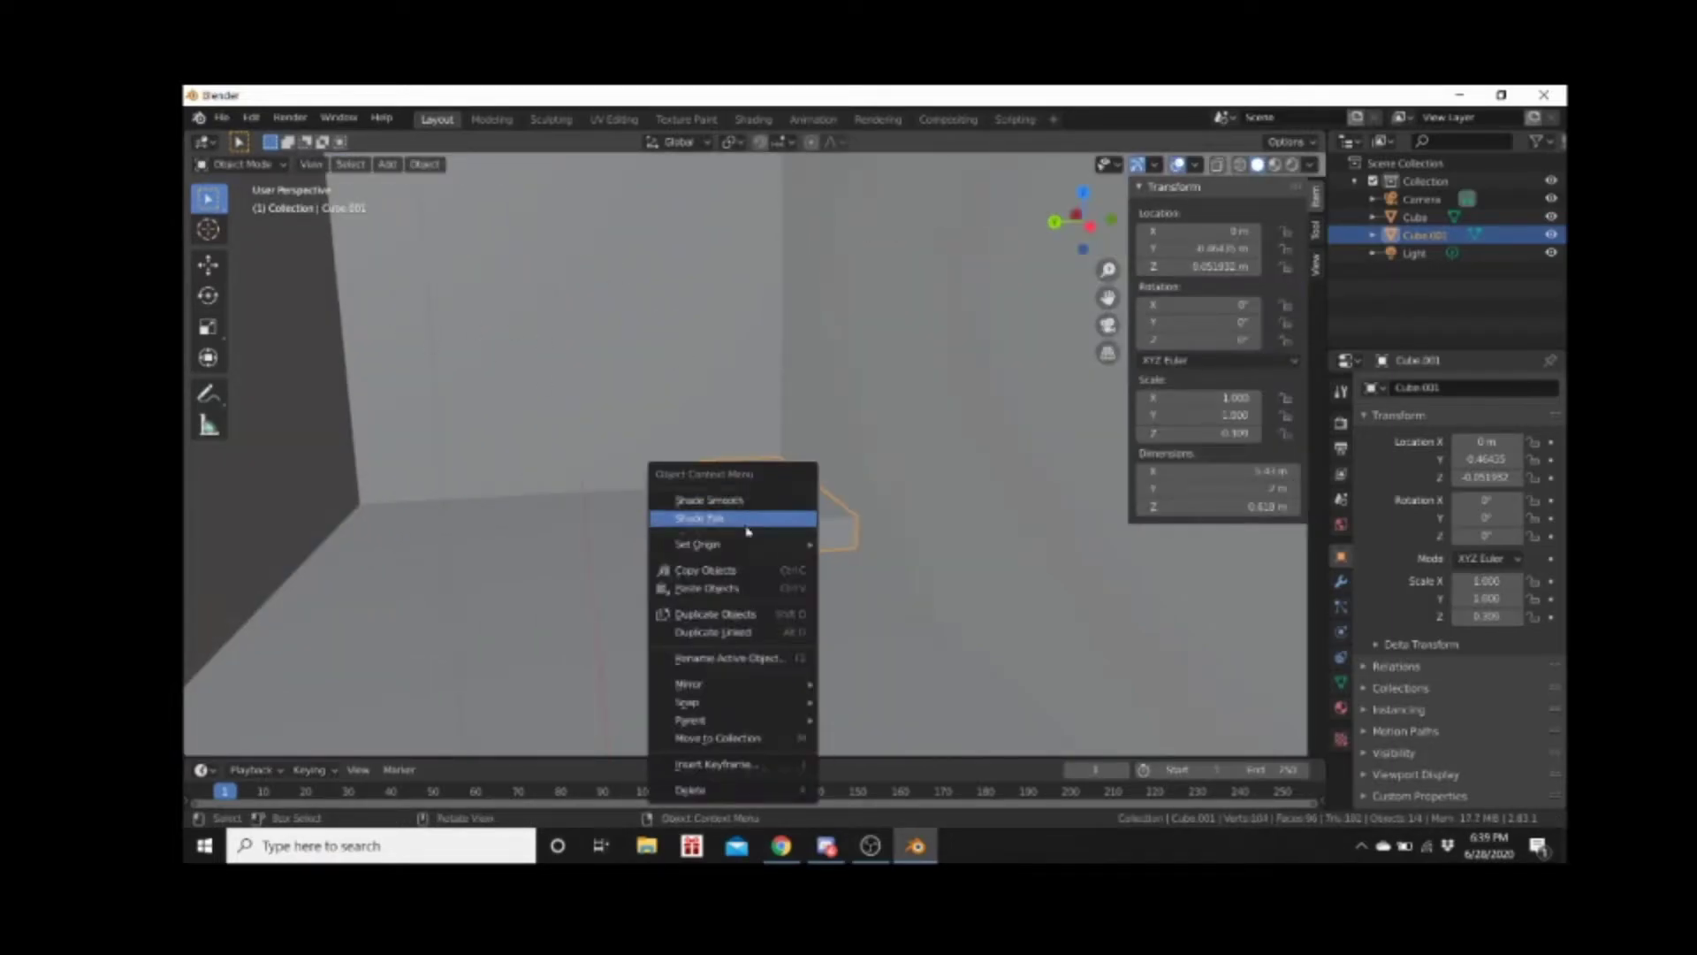
mouse_move(729, 544)
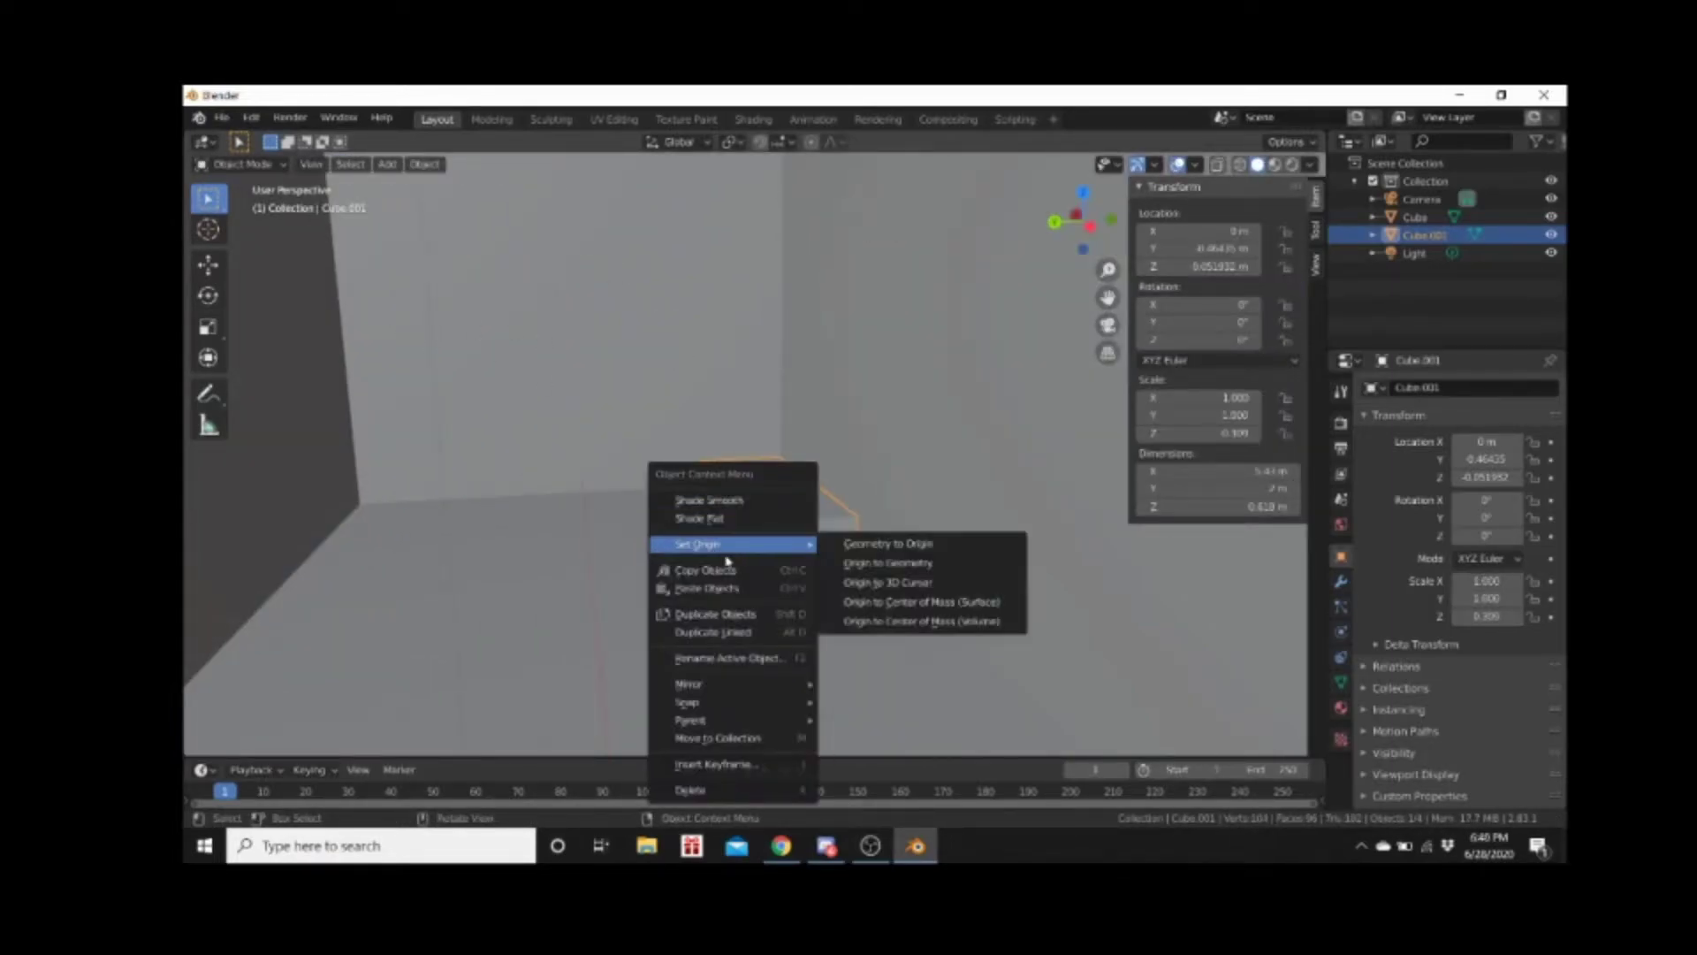
click(937, 563)
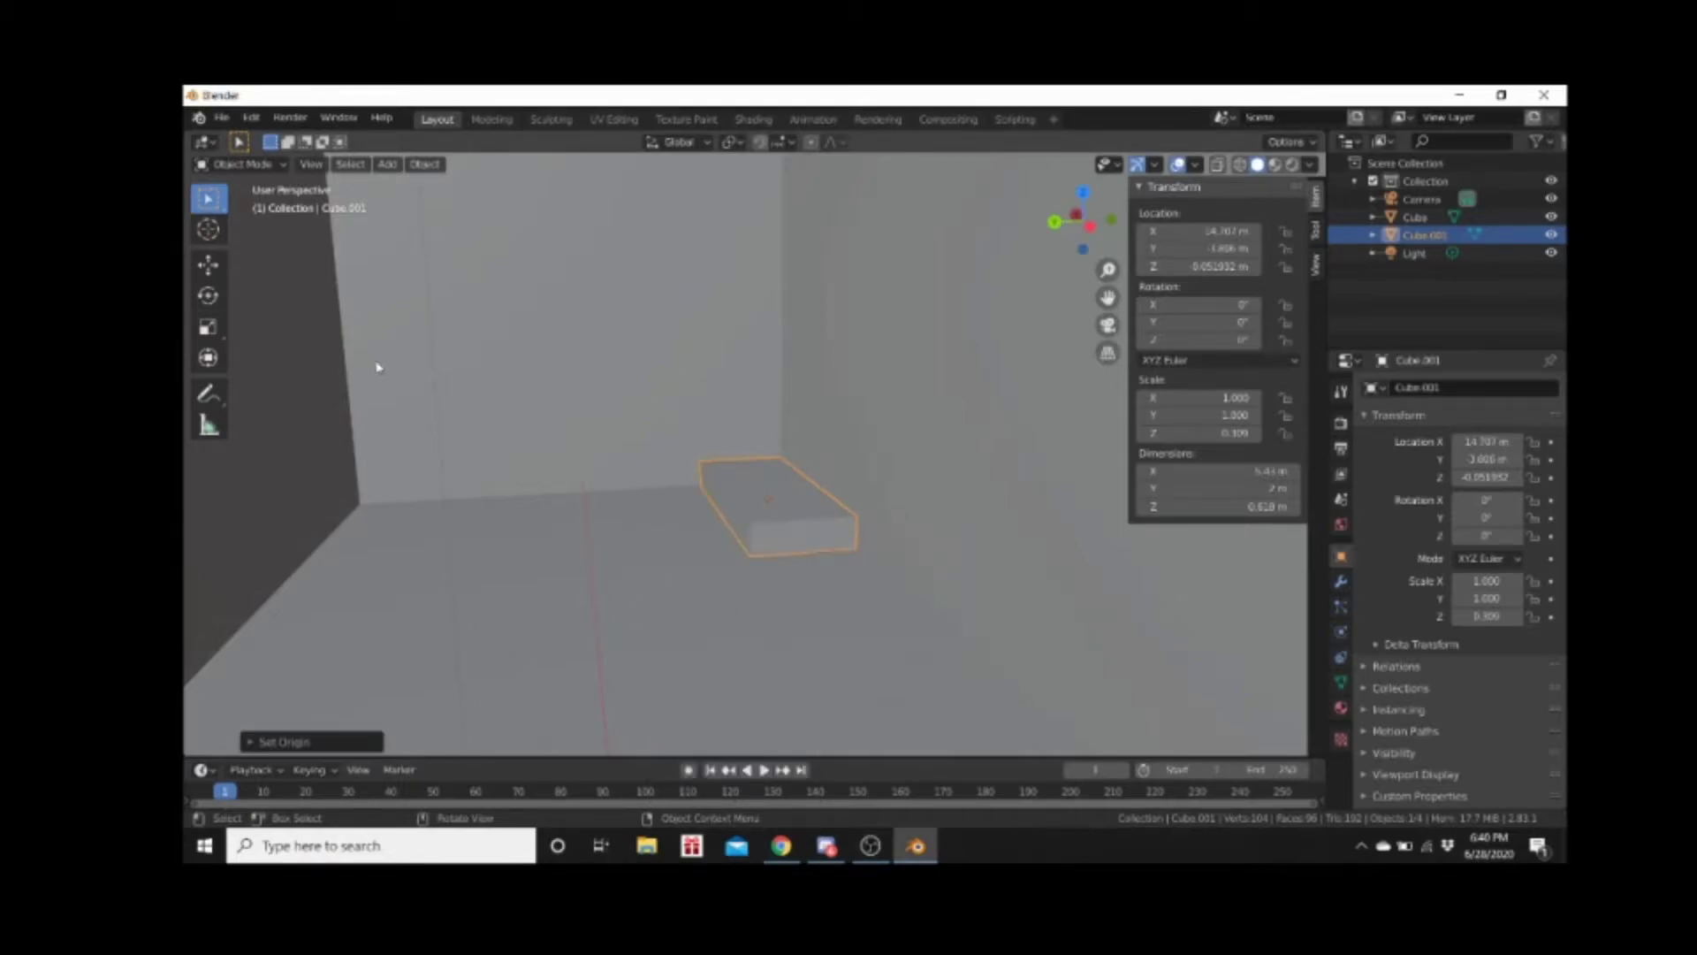
Scale the block up uniformly about its own center by a factor of about 1.45
key(s)
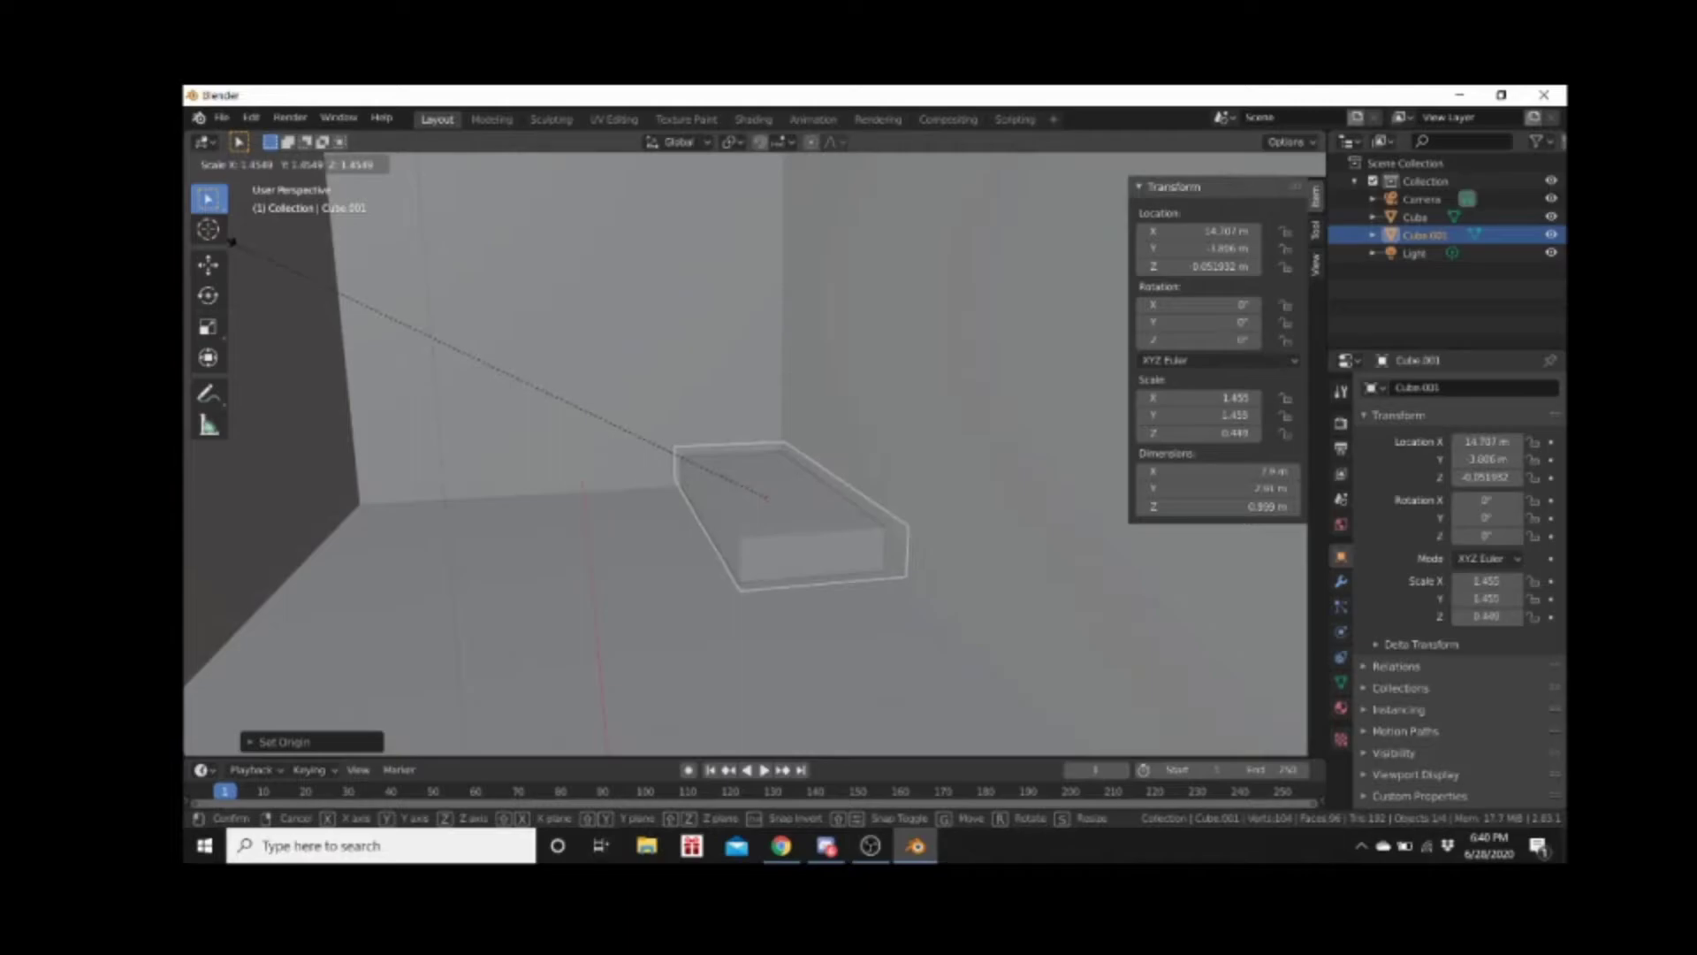
click(559, 428)
mouse_move(645, 493)
middle_down()
mouse_move(674, 473)
mouse_move(649, 468)
middle_up()
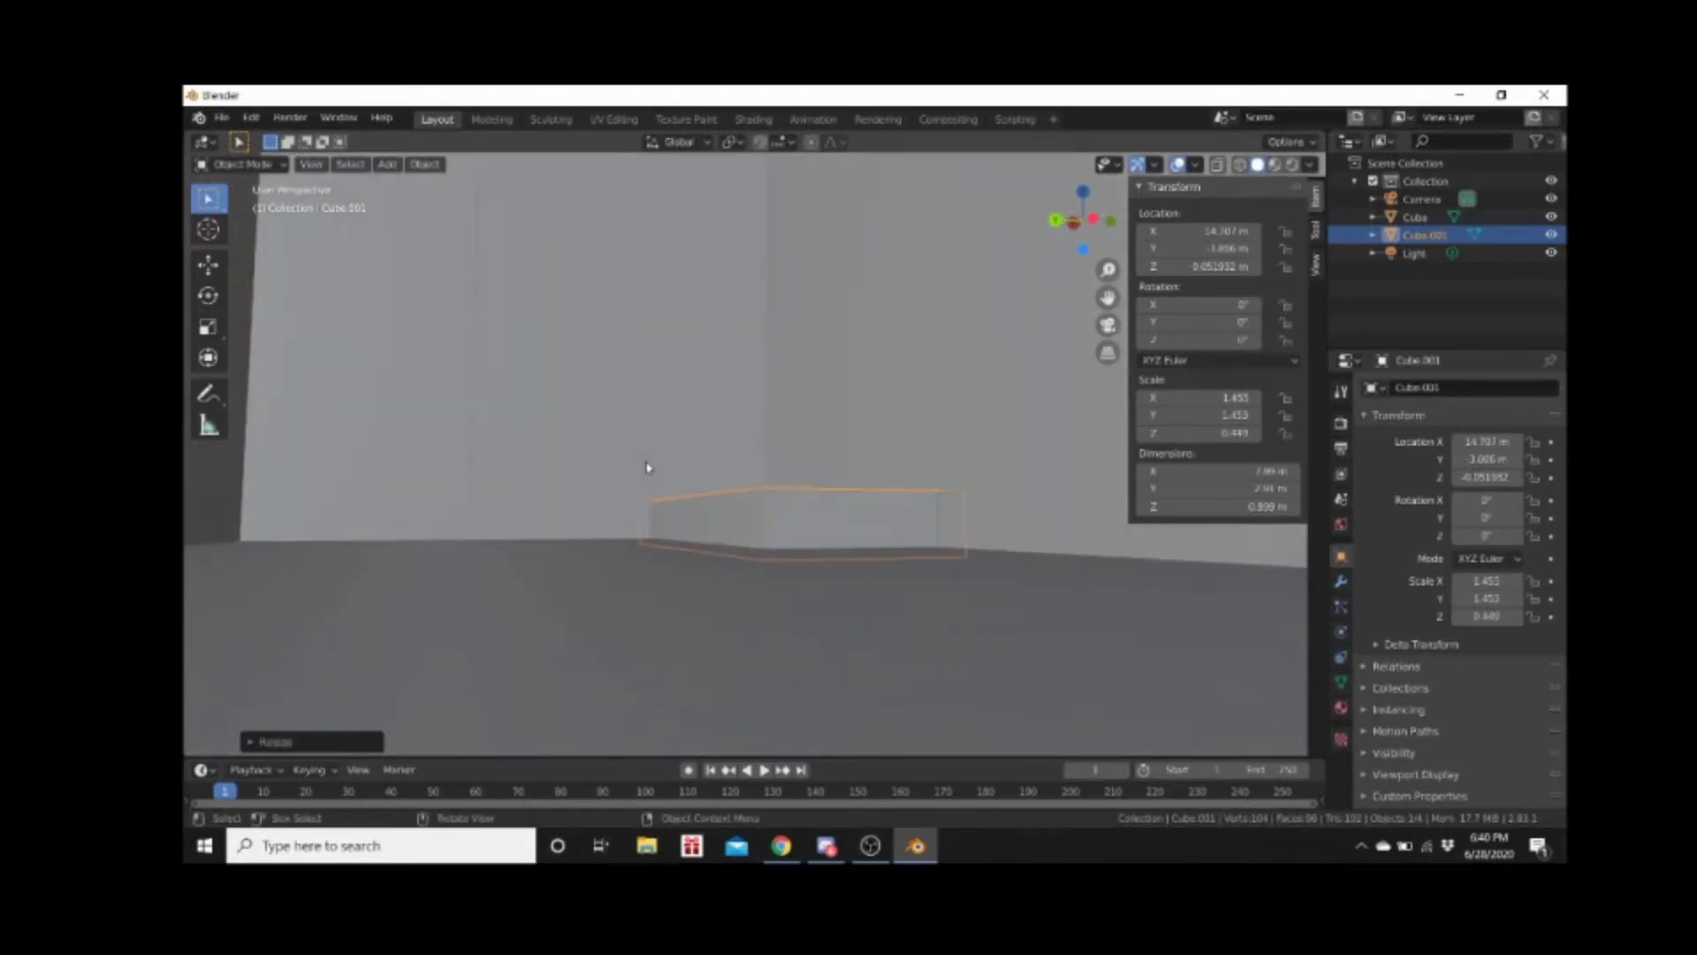
key(g)
key(x)
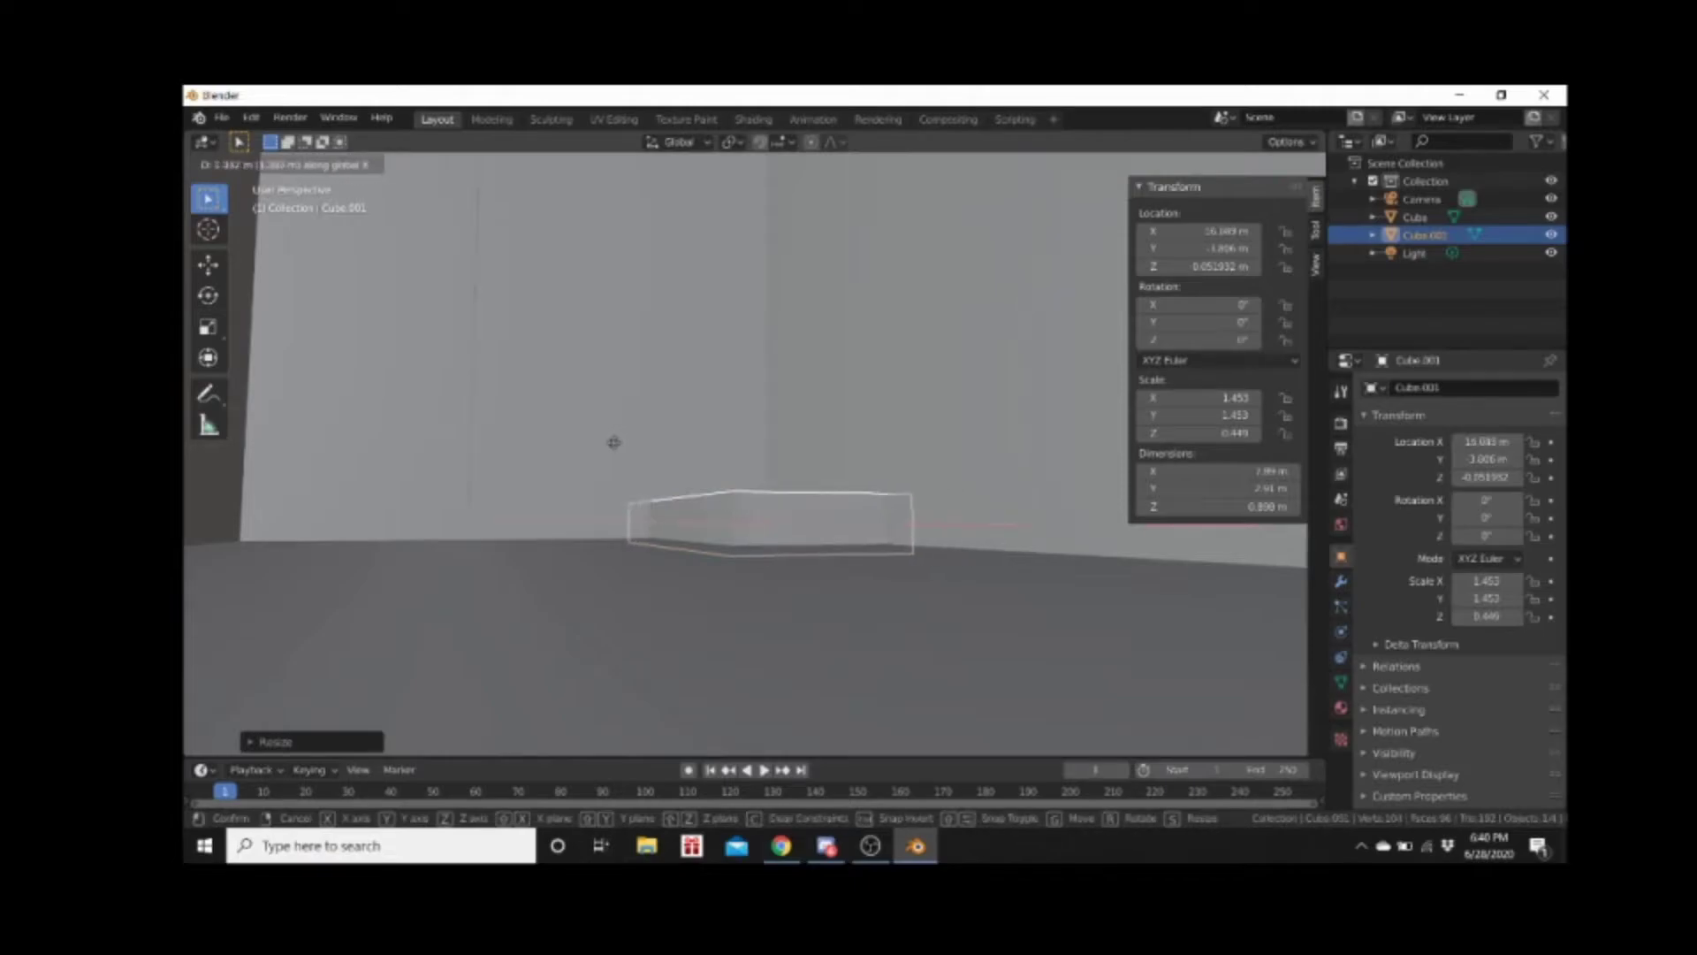
click(736, 493)
Move the block out of the side wall to a Y location of about -3.34 m and raise it to Z about 0.09 m
mouse_move(736, 492)
middle_down()
mouse_move(750, 569)
mouse_move(740, 522)
middle_up()
scroll(740, 522, up, 4)
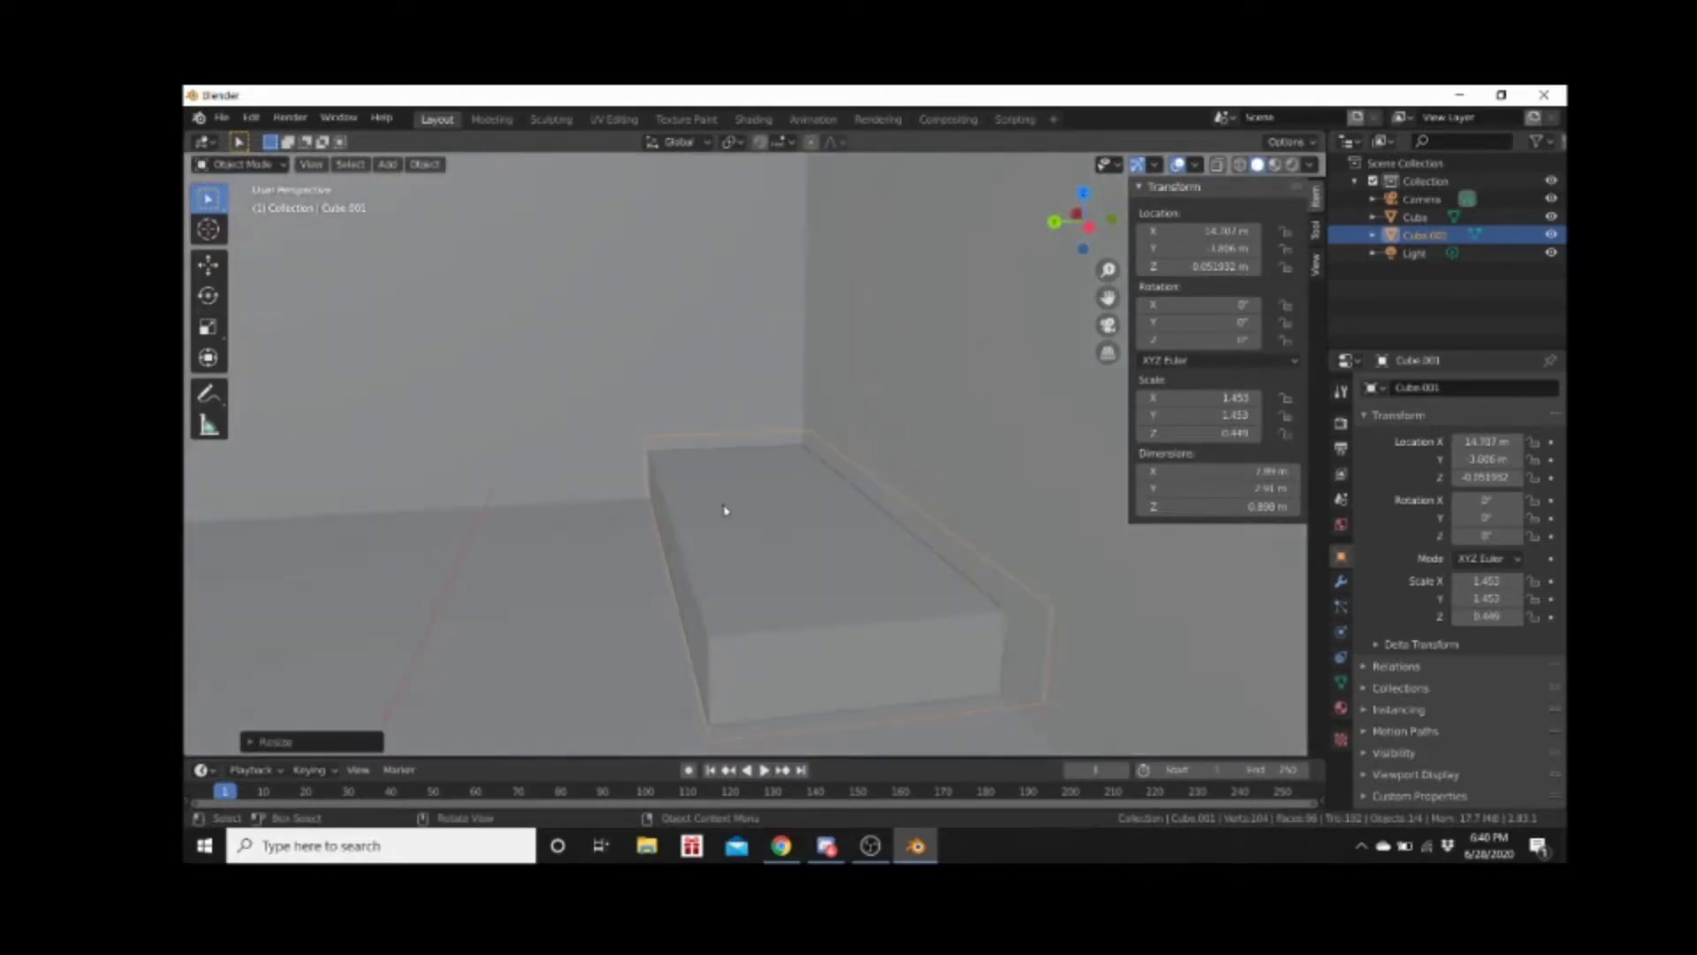
key(g)
click(693, 520)
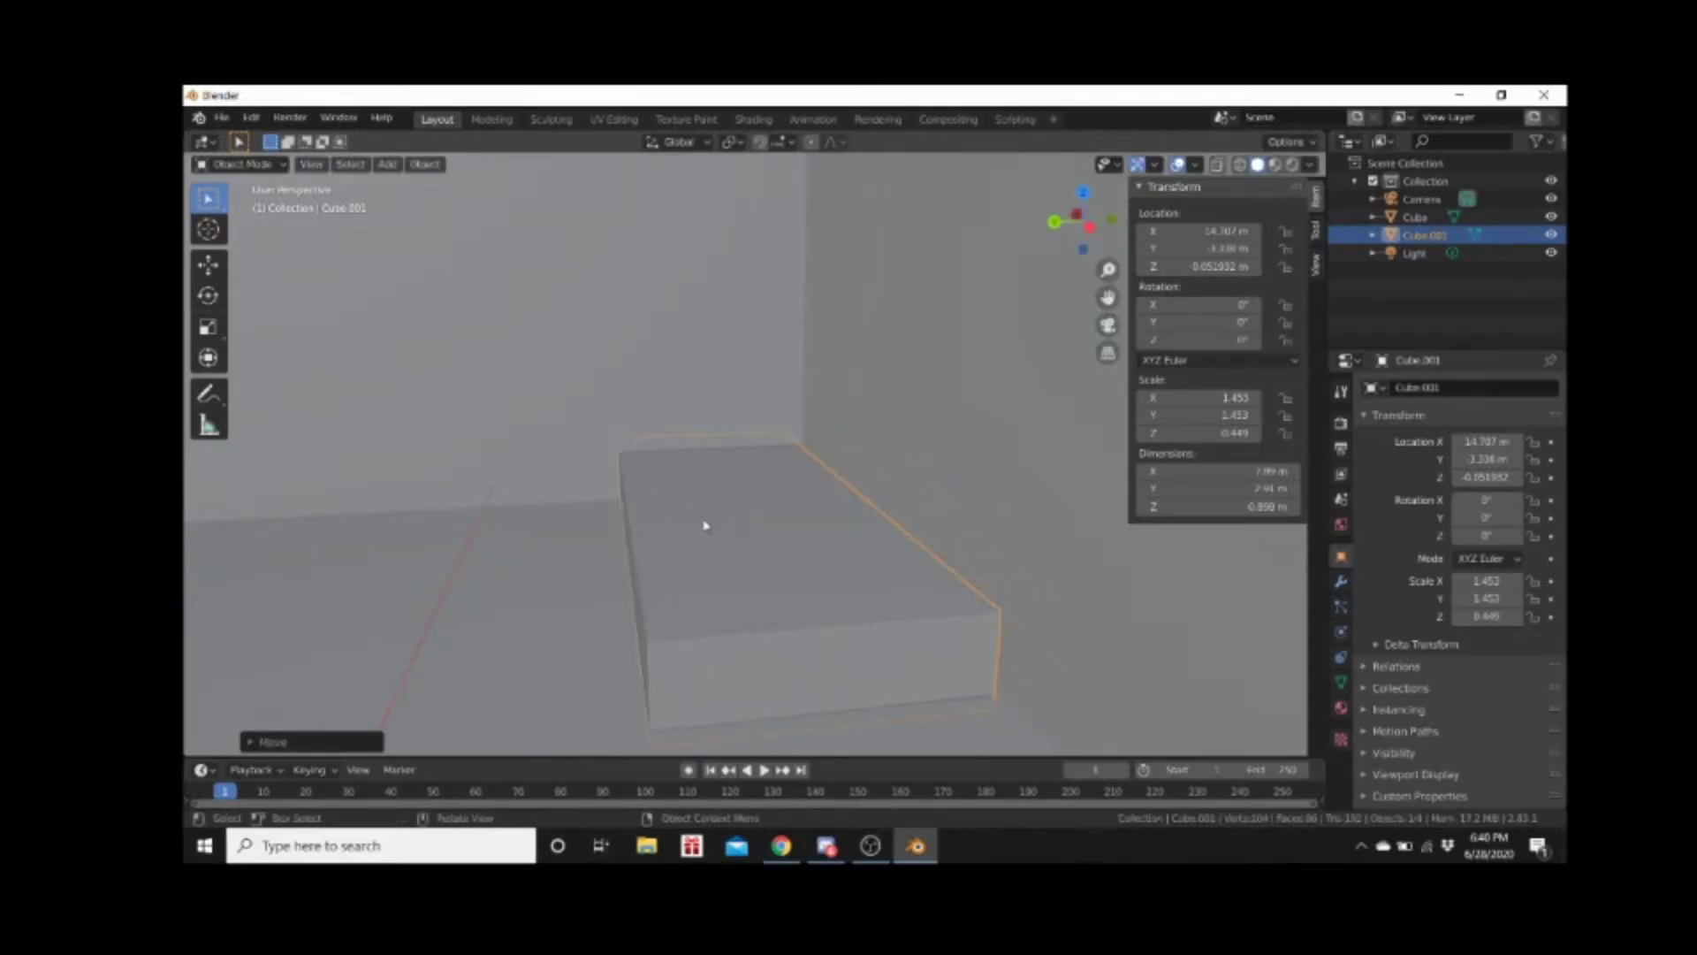
key(g)
key(z)
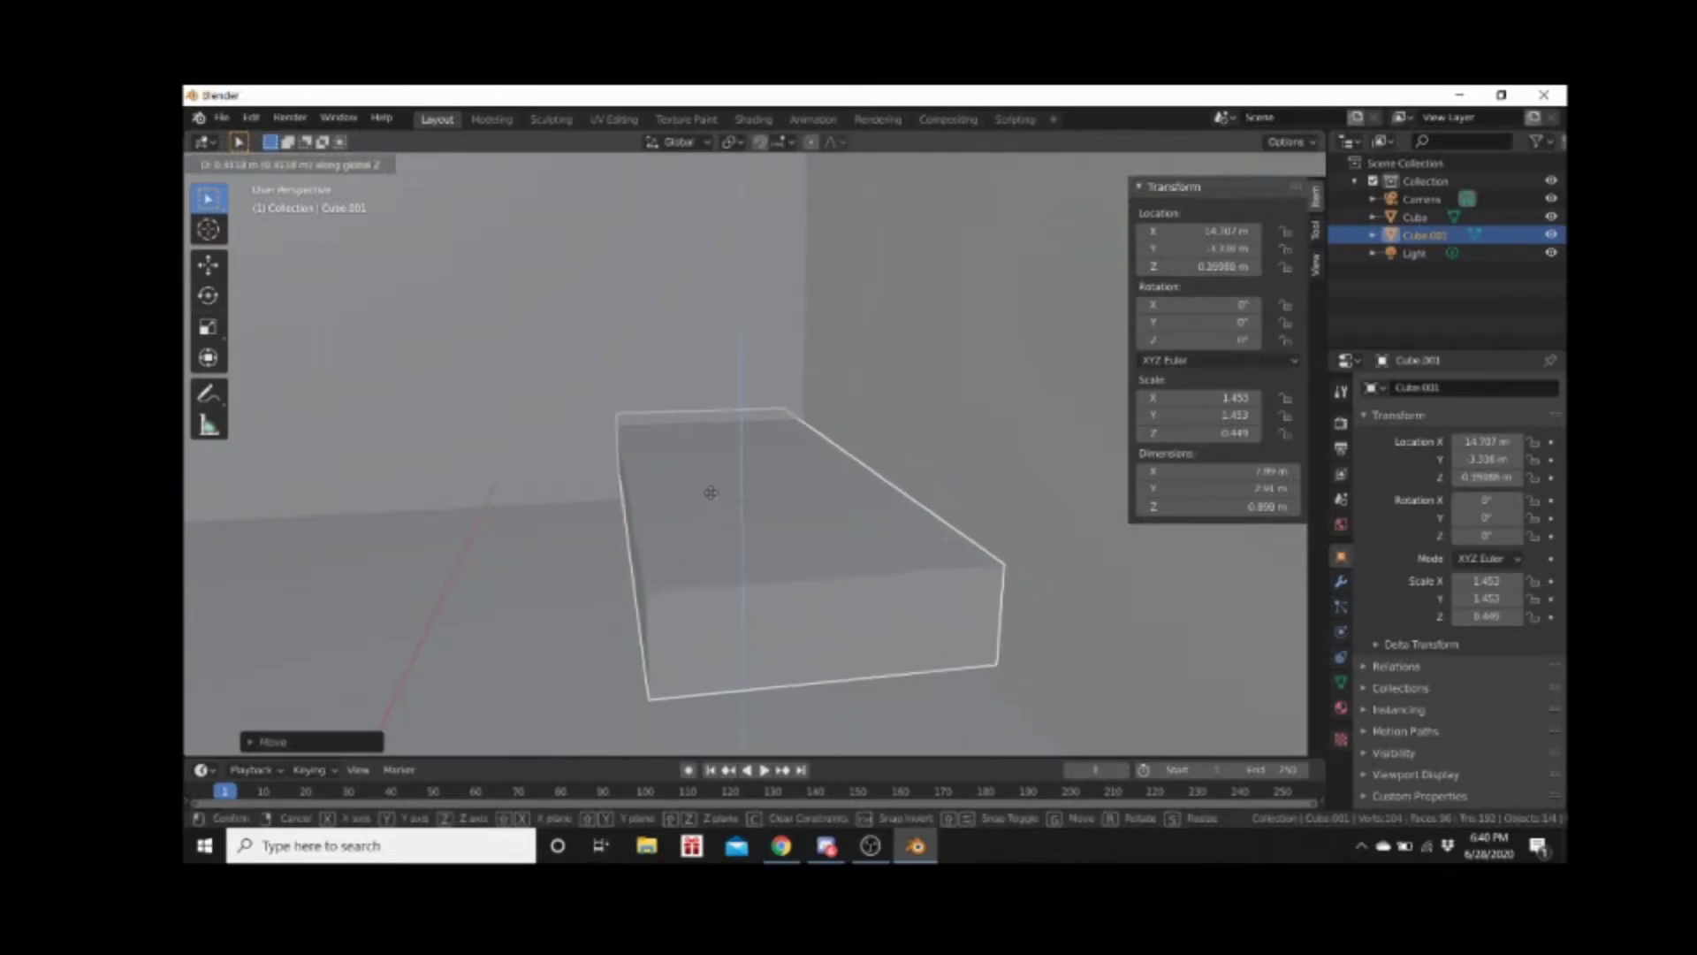
click(707, 520)
Move the block along X away from the end wall, to an X location of about 13.38 m
key(g)
key(x)
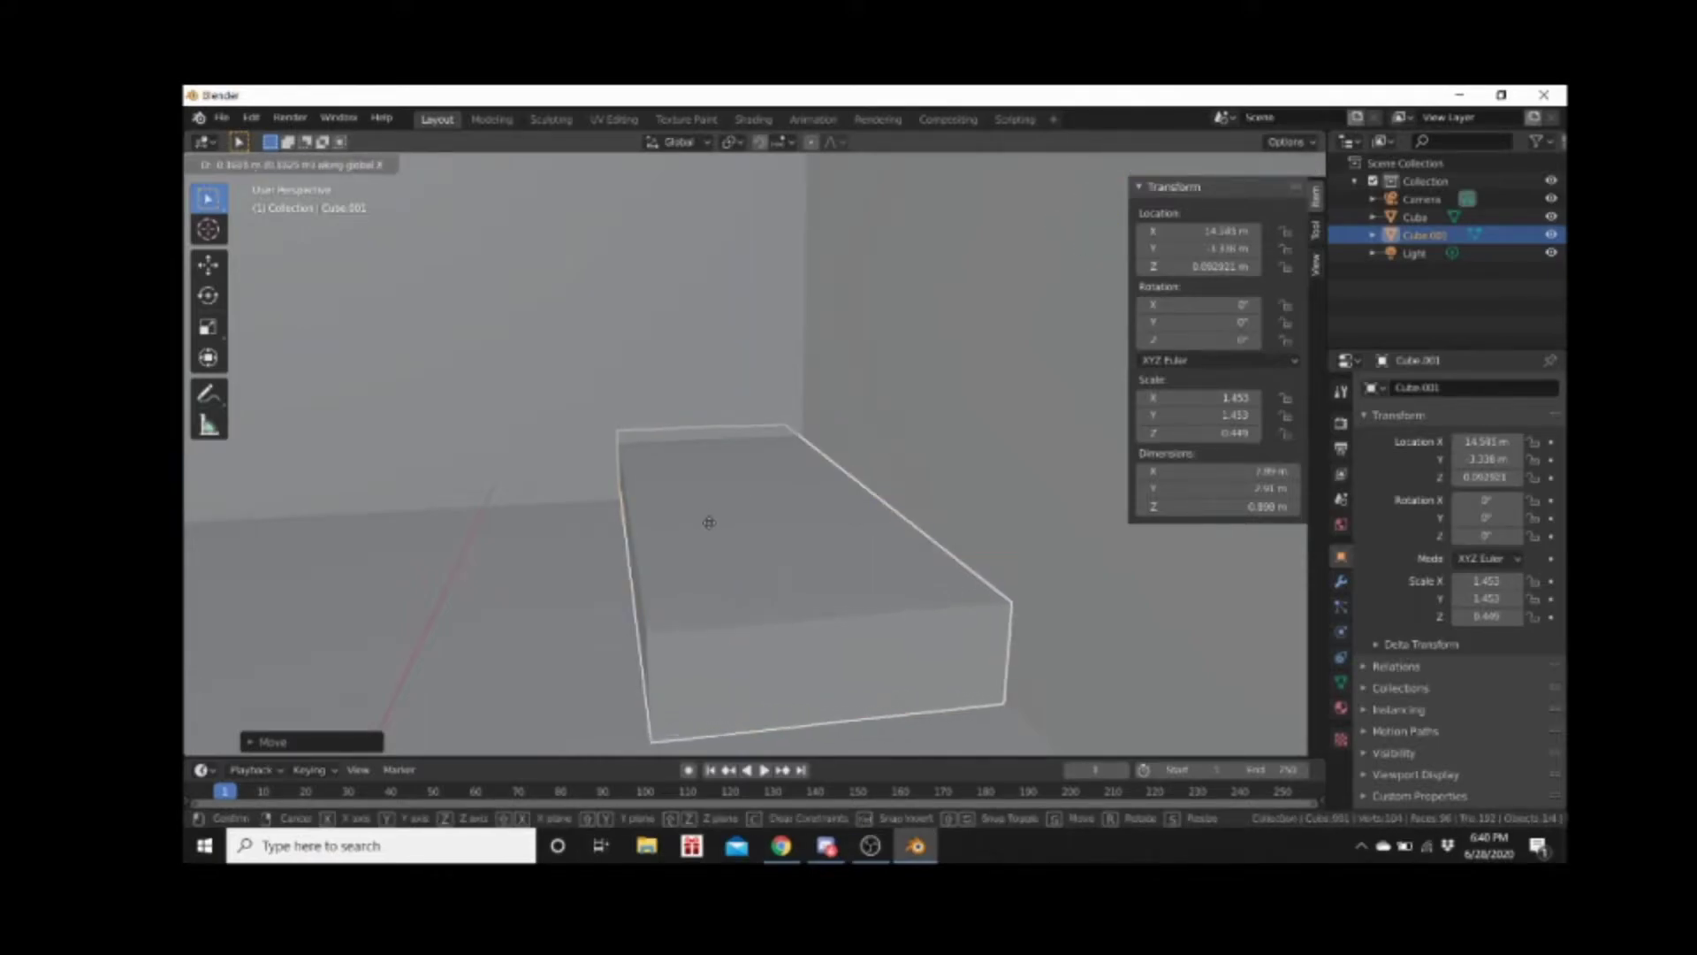
click(716, 557)
Enlarge the block uniformly to X and Y scales of about 2.46 and a Z scale of about 0.76
middle_drag(629, 531, 758, 598)
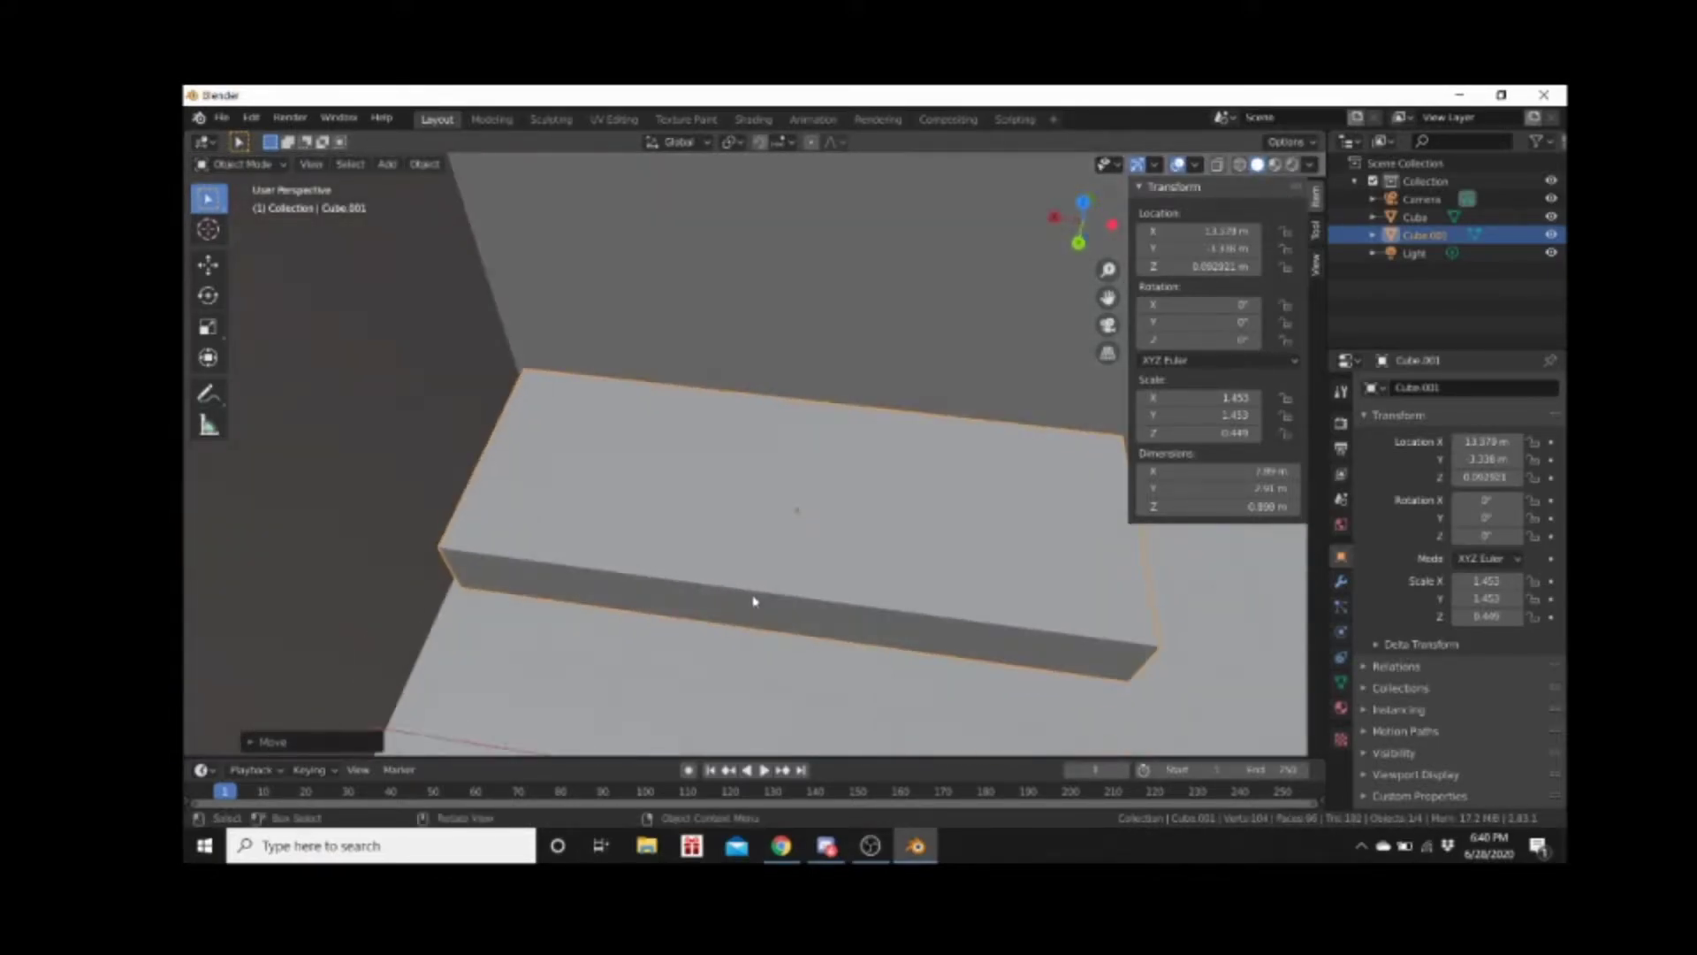
scroll(719, 598, up, 5)
scroll(725, 542, down, 5)
middle_drag(651, 542, 594, 534)
scroll(587, 504, down, 8)
scroll(593, 534, up, 6)
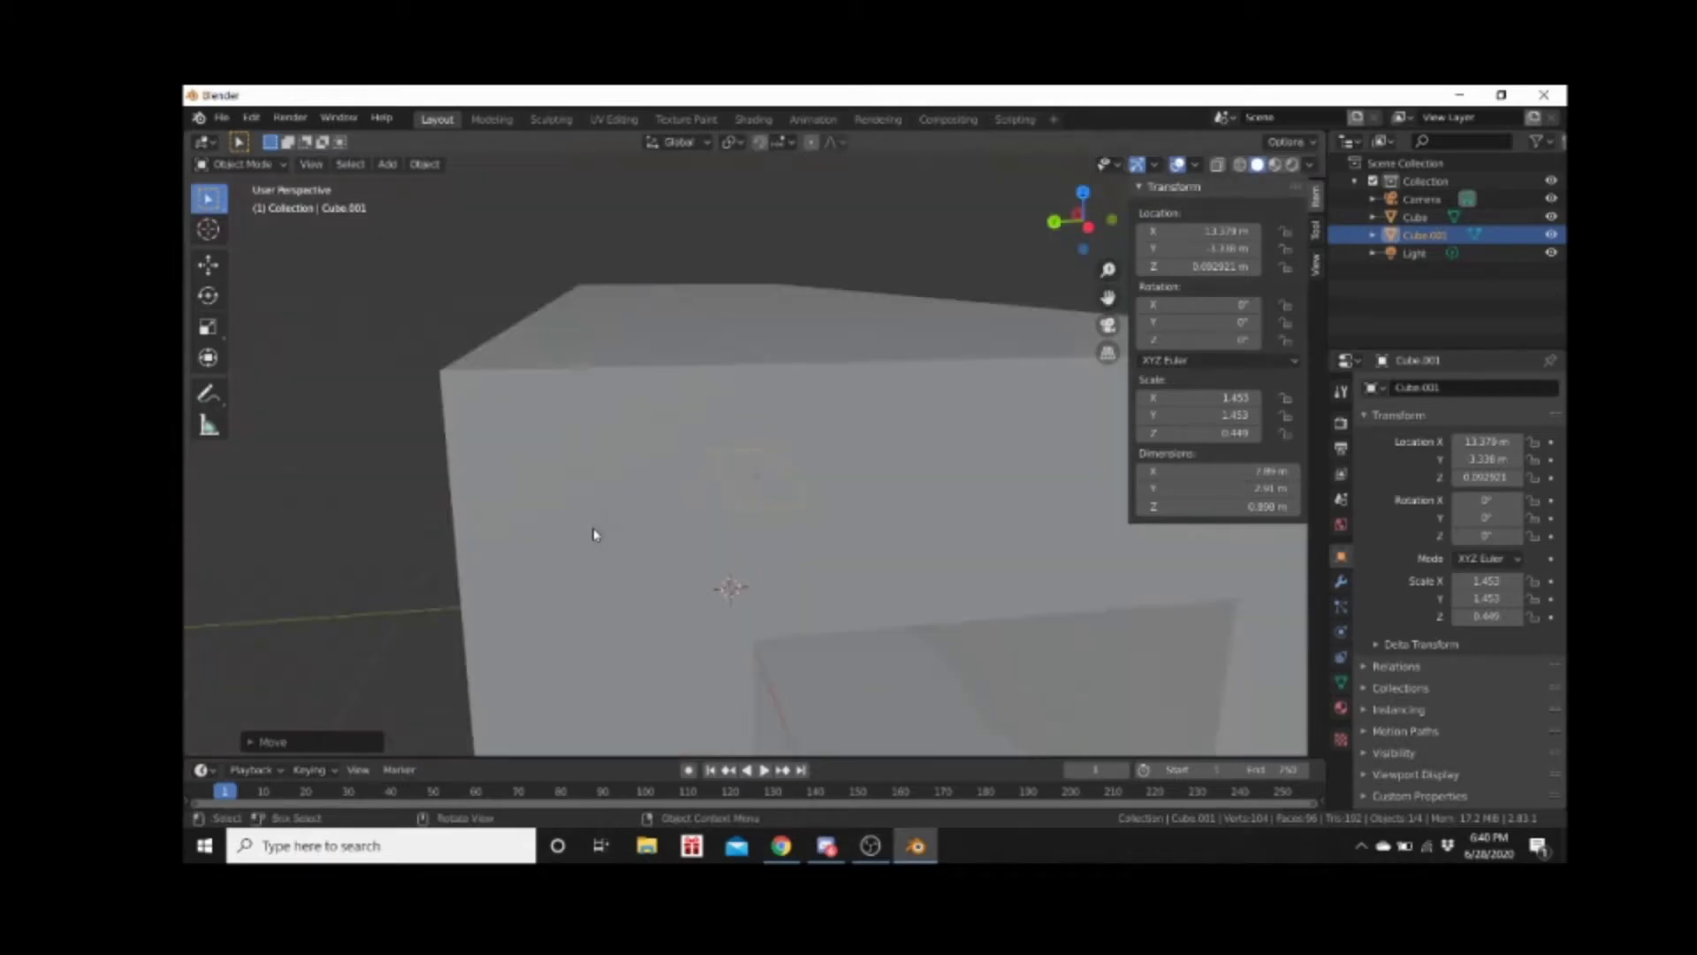
scroll(593, 534, down, 6)
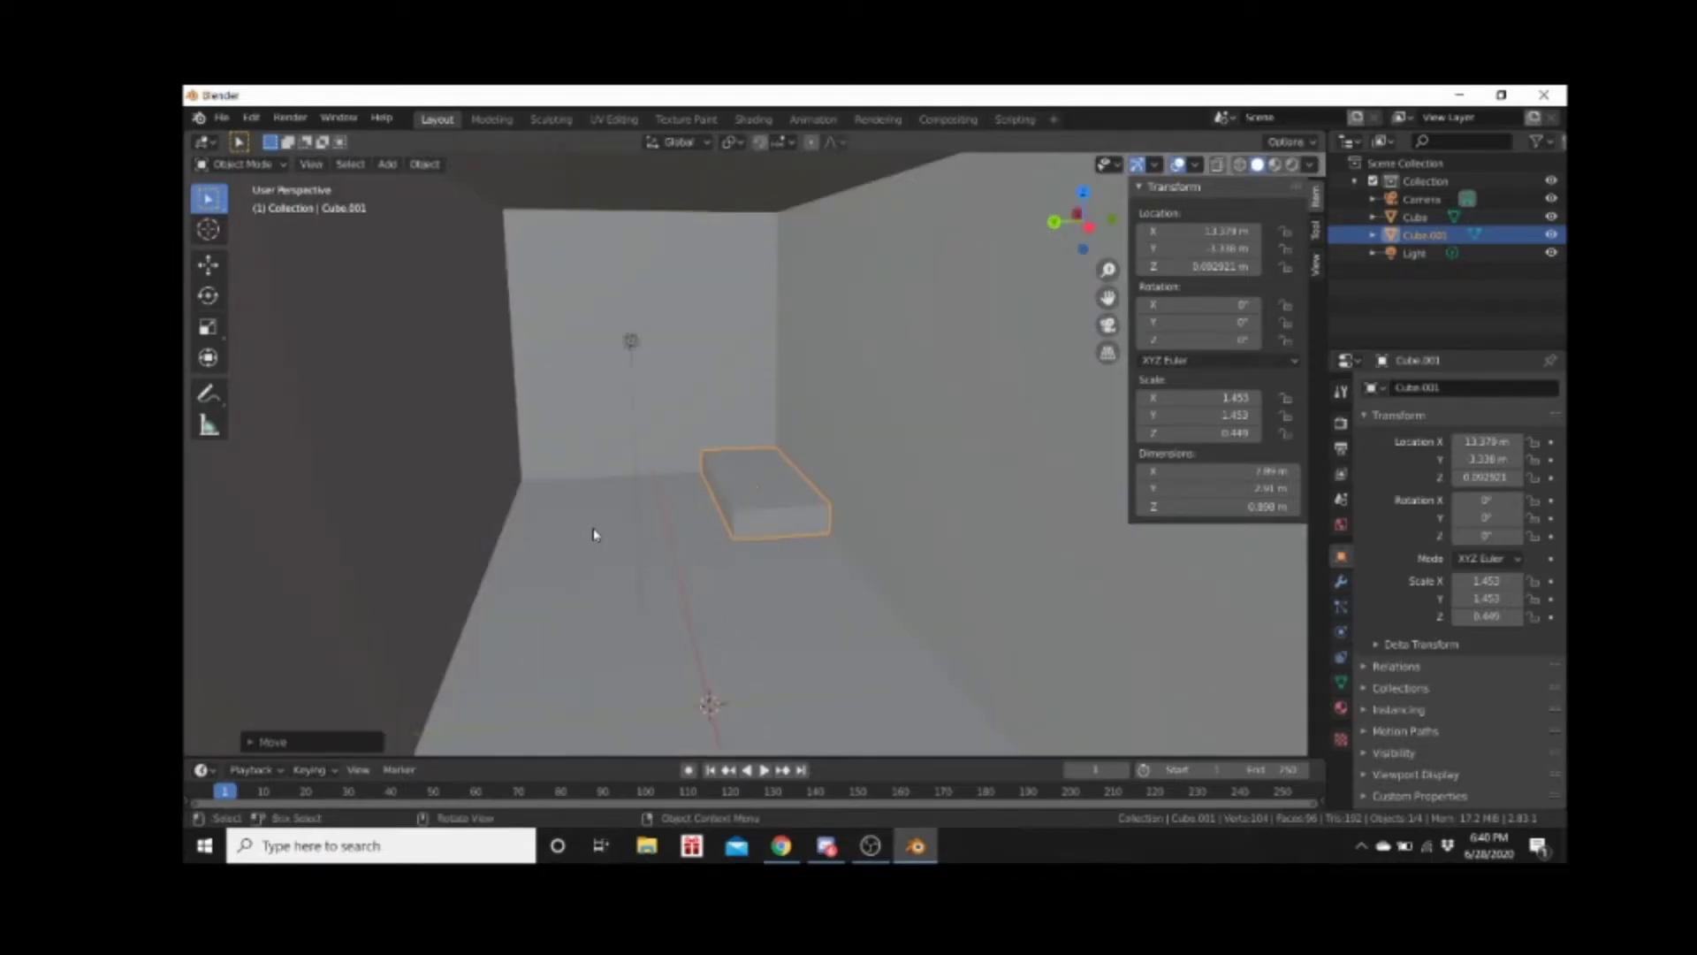
key(s)
click(491, 596)
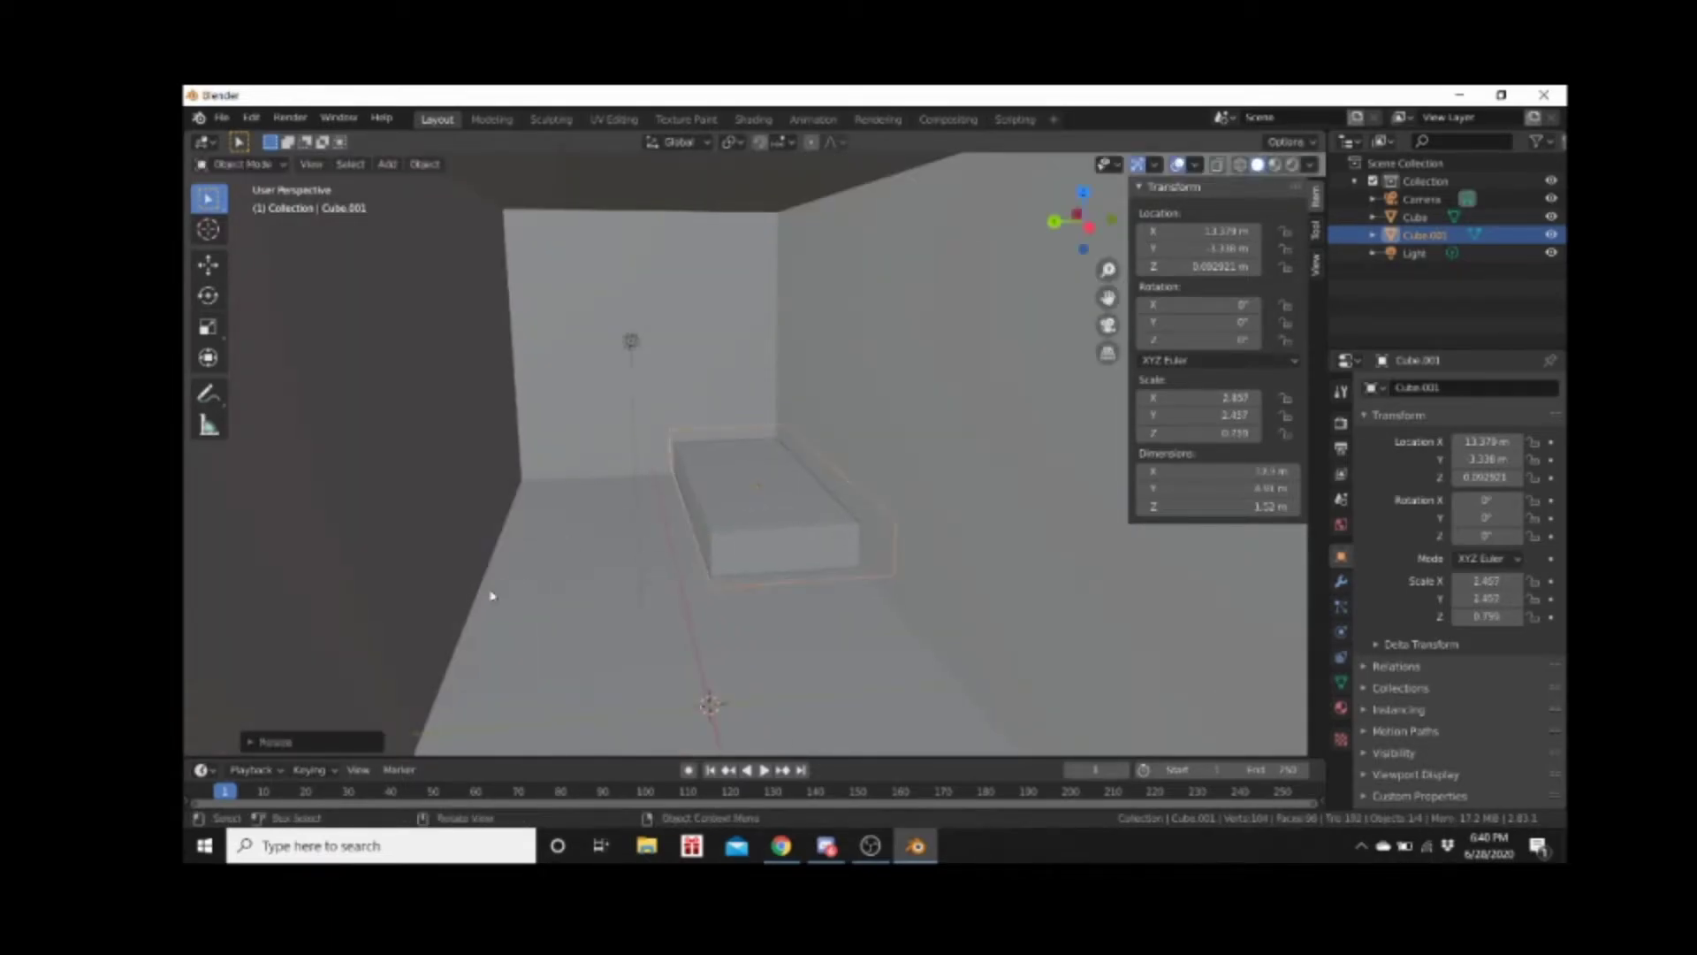
Shift the enlarged block to an X location of about 11.1 m and a Y location of about -2.38 m
key(g)
key(x)
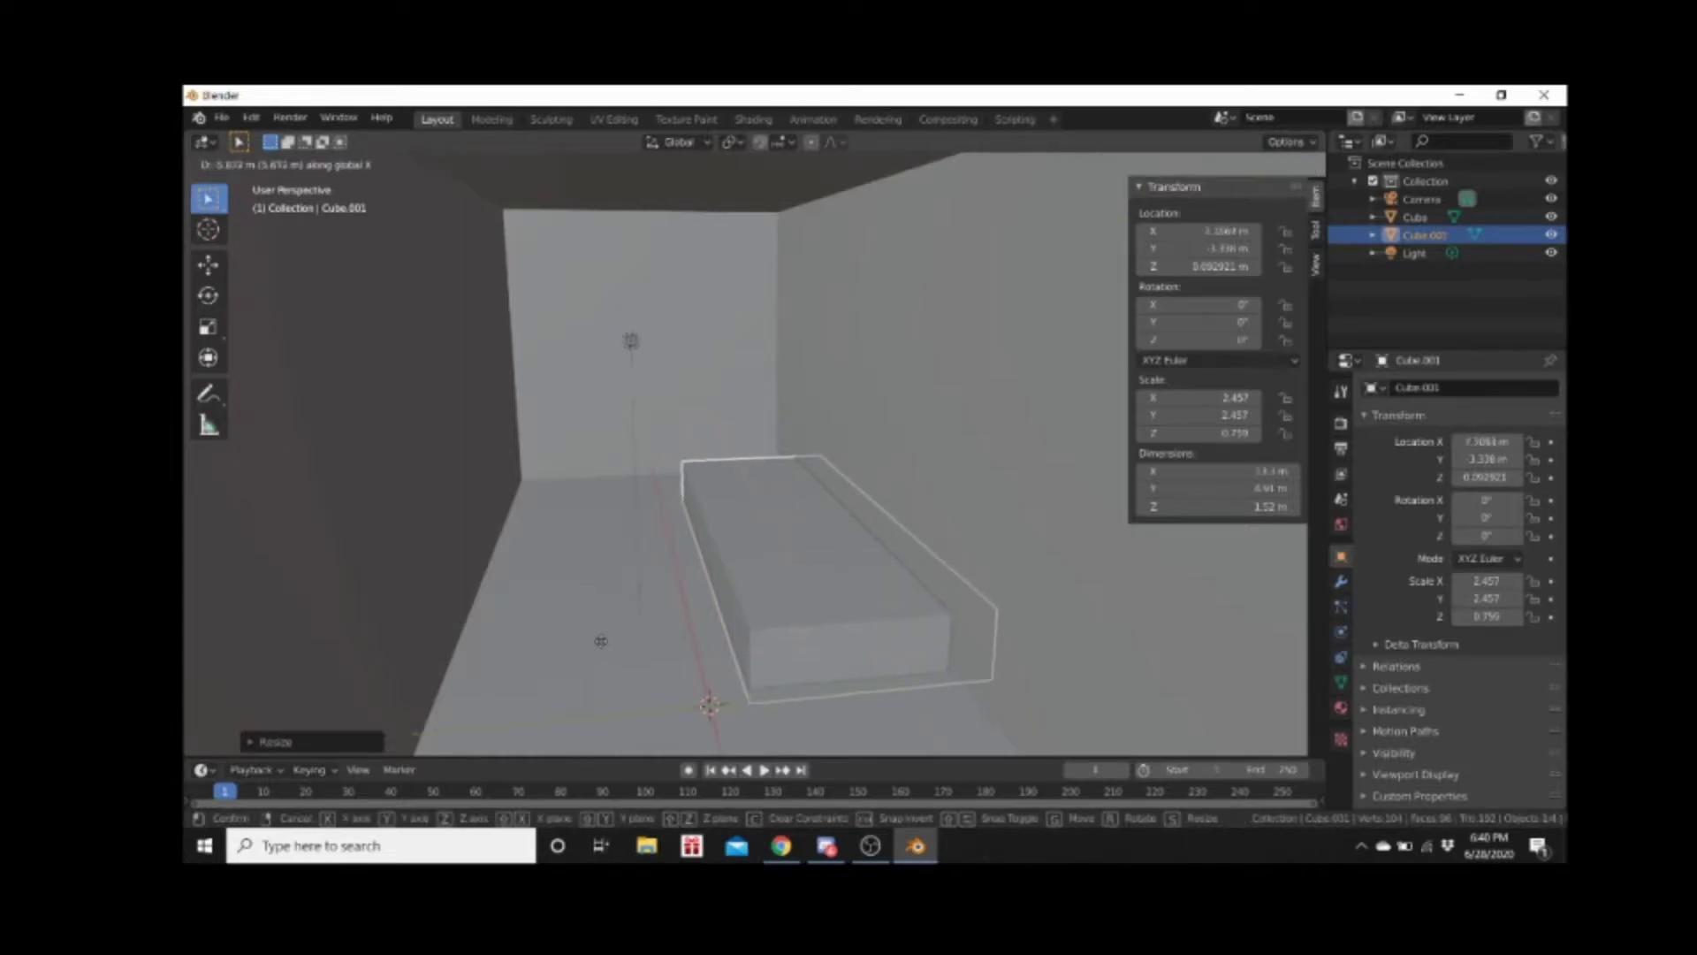
click(573, 613)
key(g)
key(y)
click(549, 630)
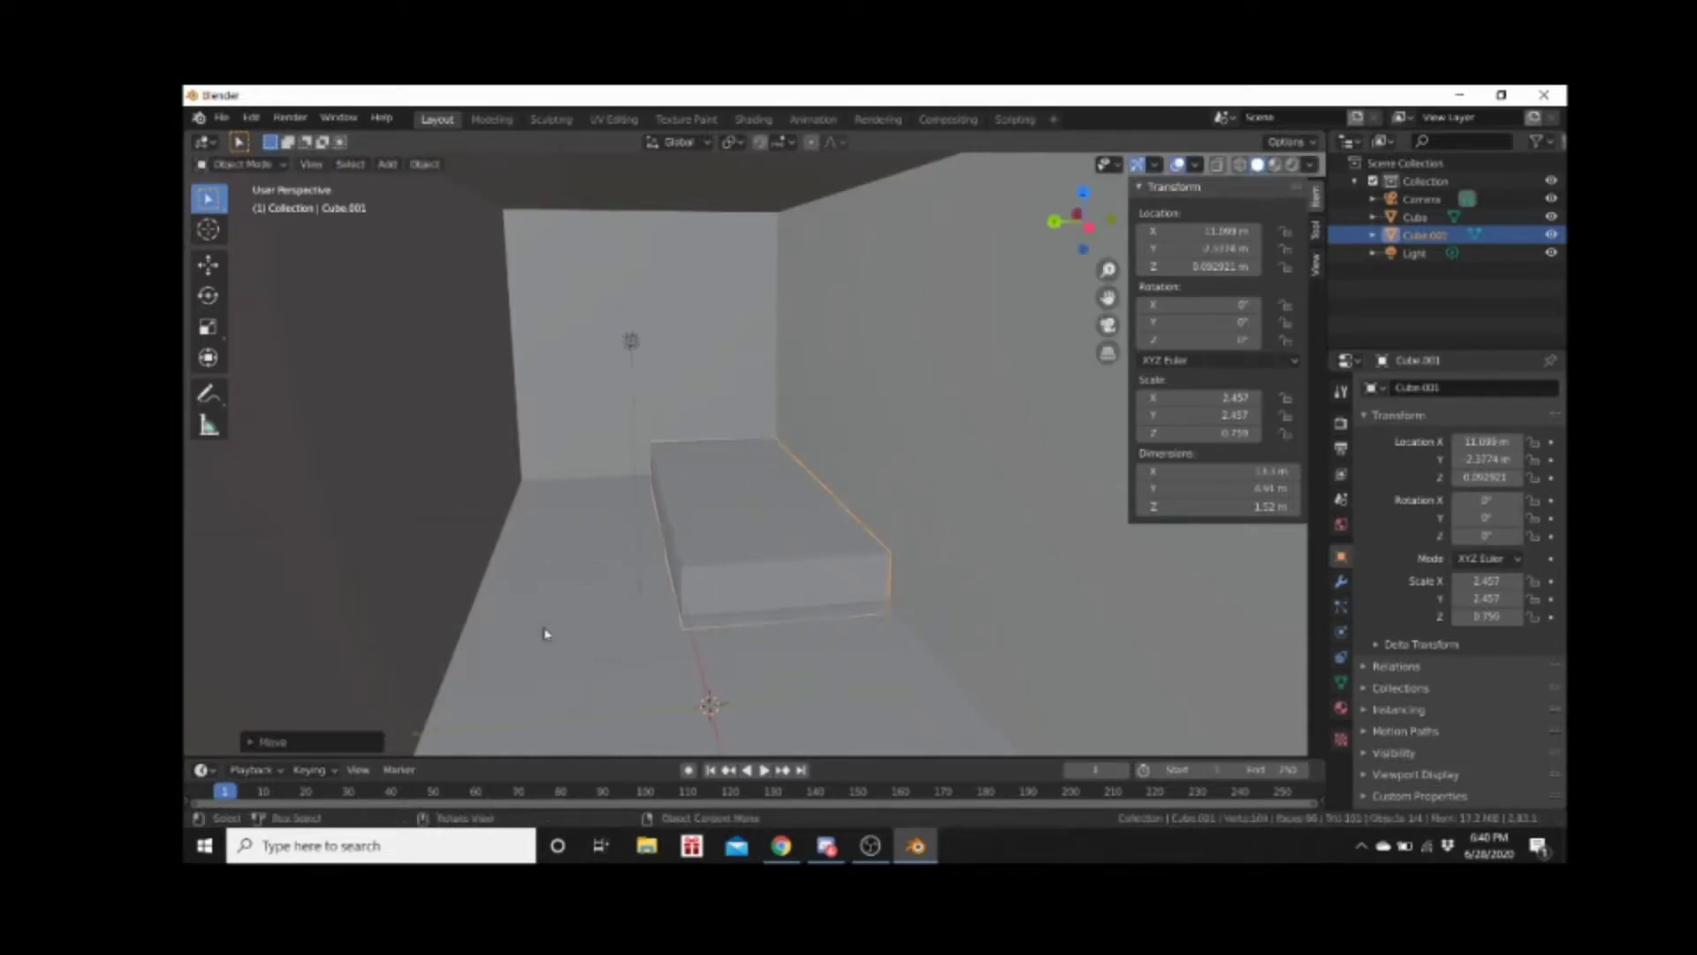
Pull the block fully inside the room by moving it to X about 10 m and Z about 0.35 m
scroll(555, 658, down, 3)
scroll(538, 652, up, 8)
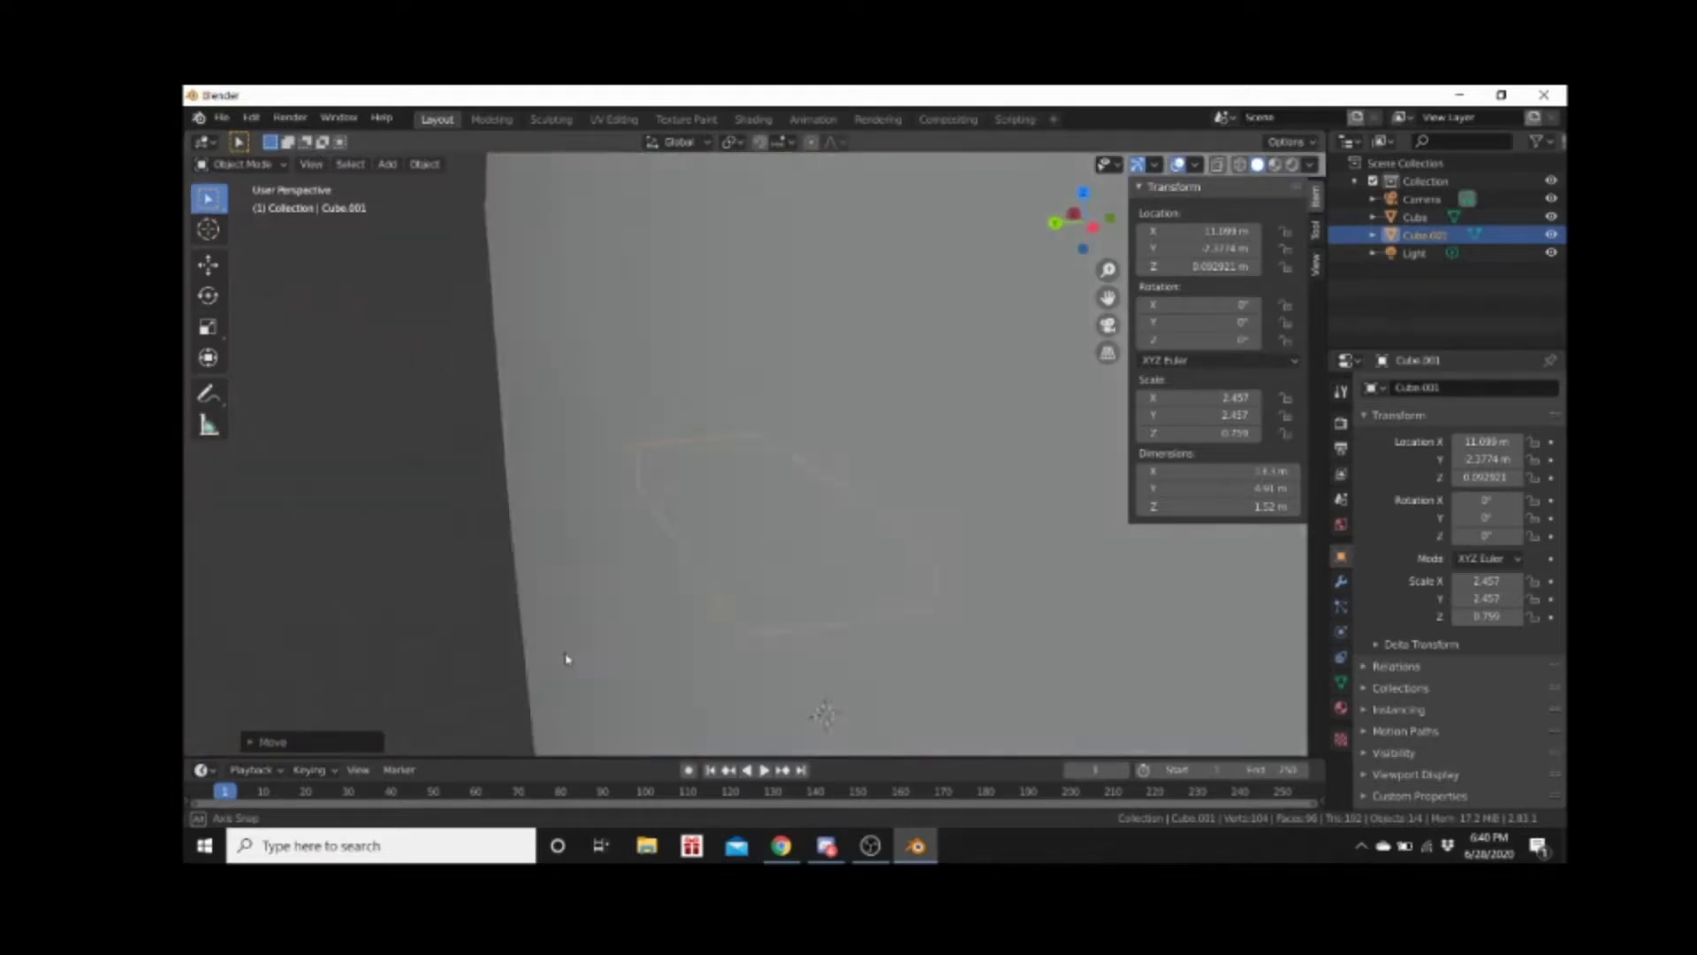
scroll(564, 655, down, 5)
middle_drag(548, 657, 814, 656)
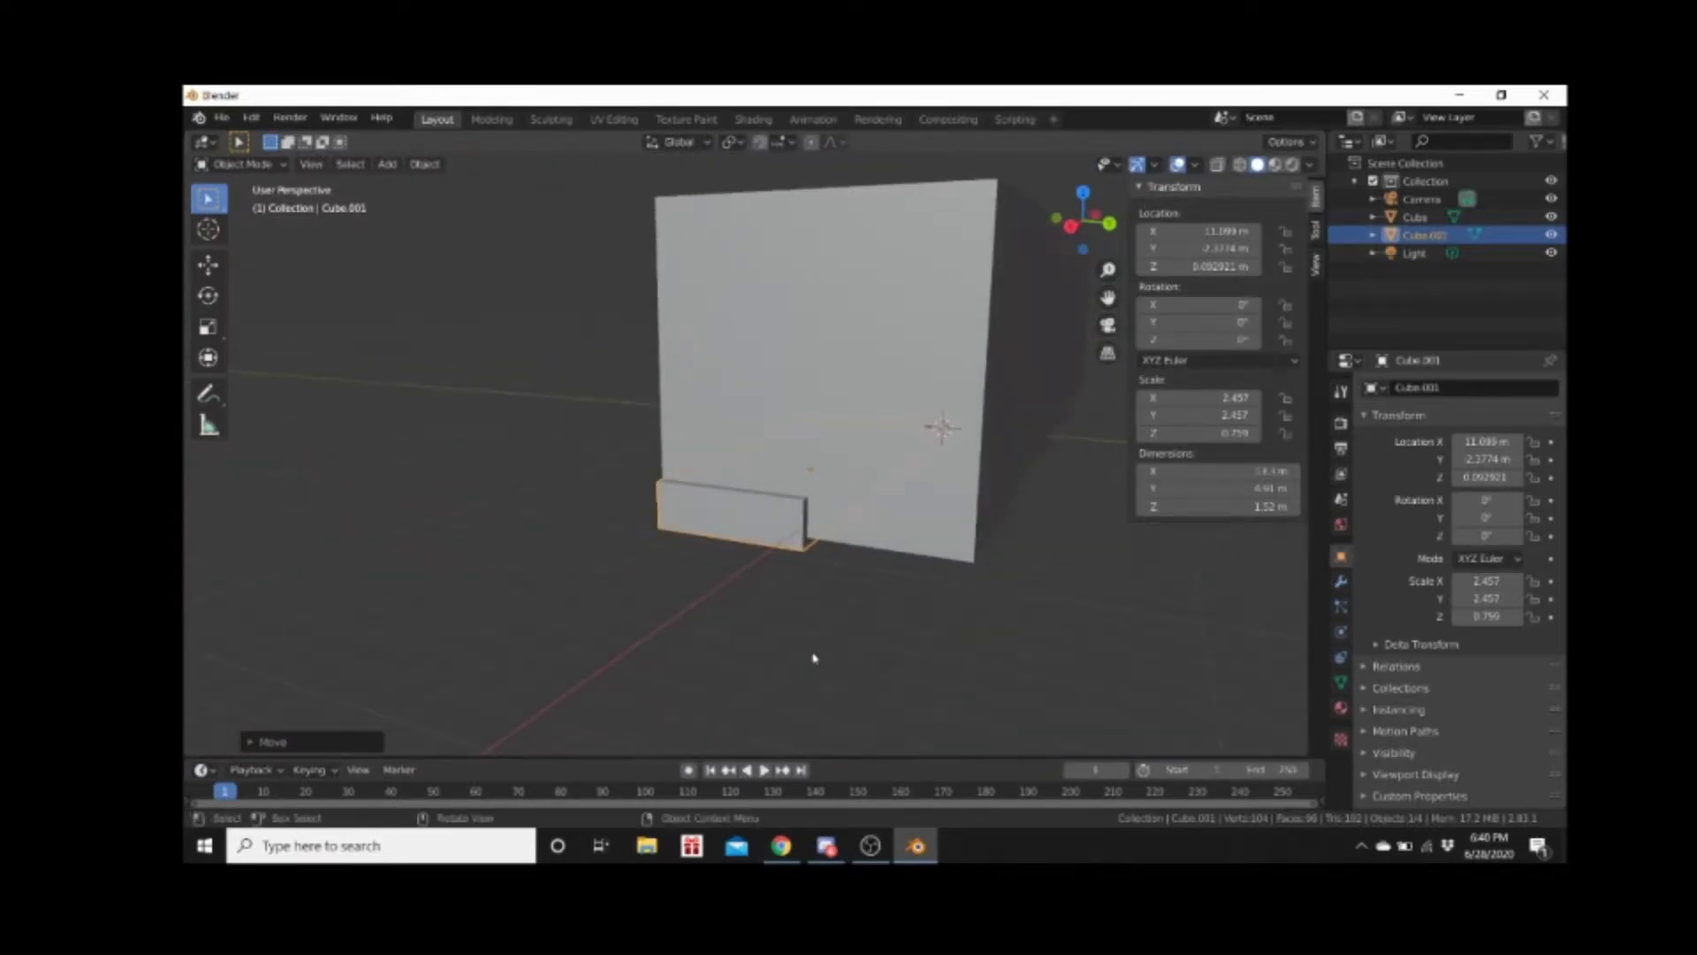
key(g)
key(x)
click(811, 607)
key(g)
key(z)
click(818, 638)
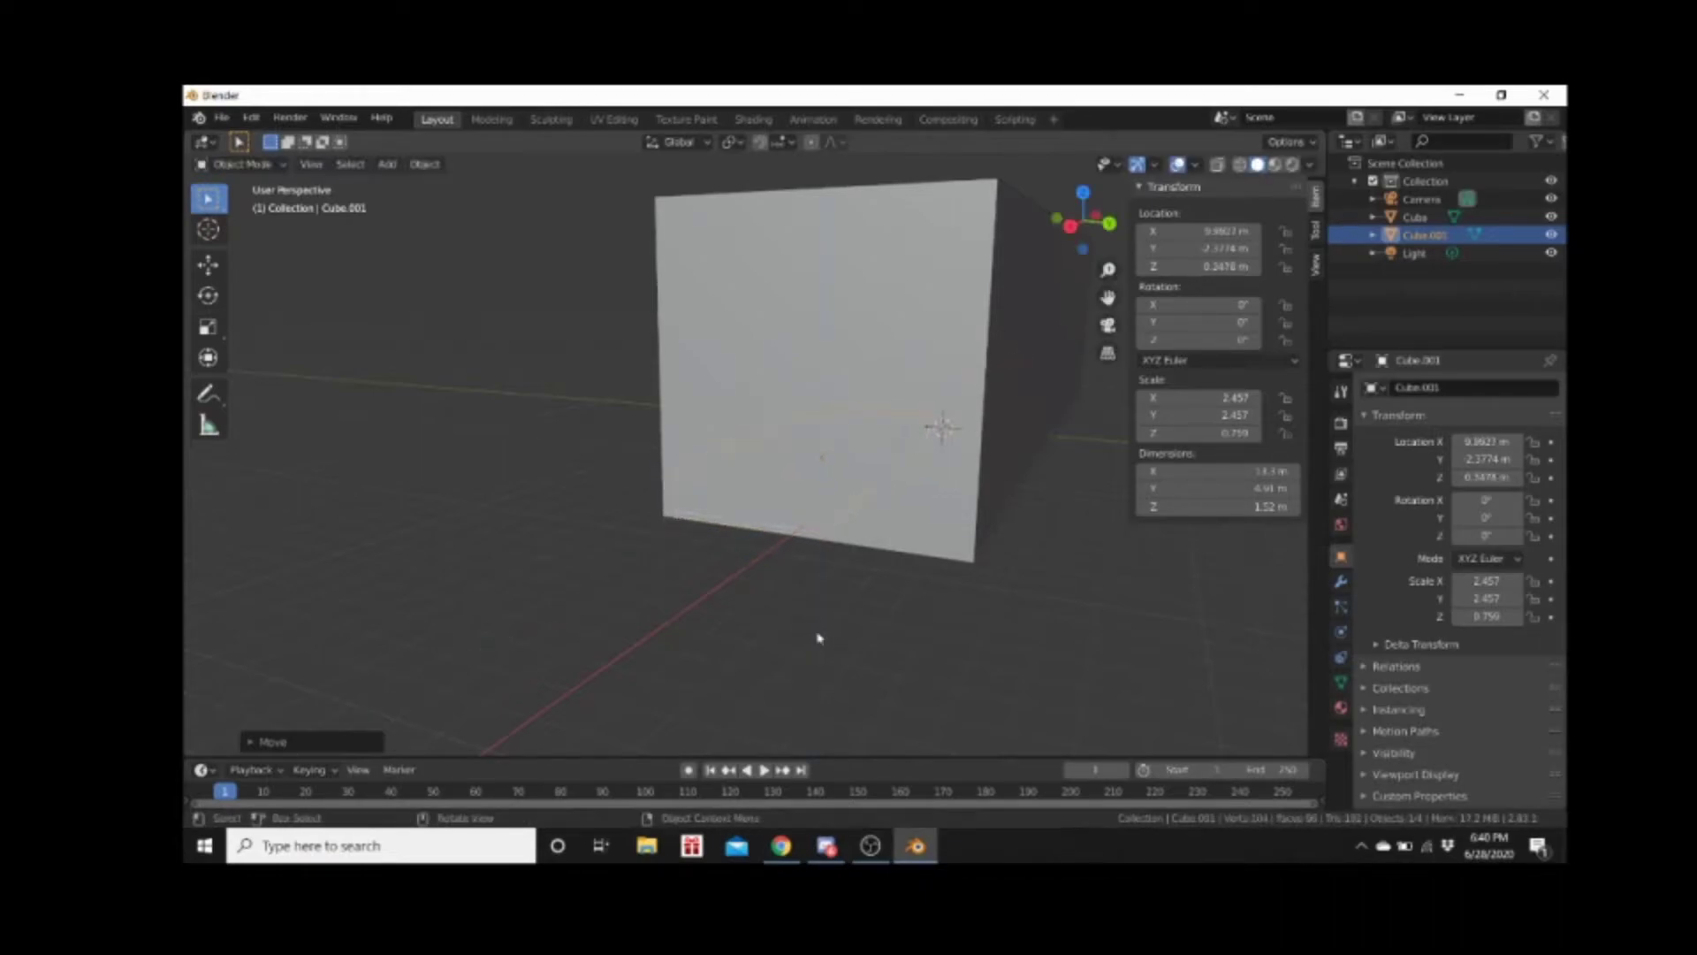
Examine the enlarged block's size and fit in the room corner from several distances and angles, including through the doorway
scroll(819, 637, up, 10)
scroll(818, 585, down, 10)
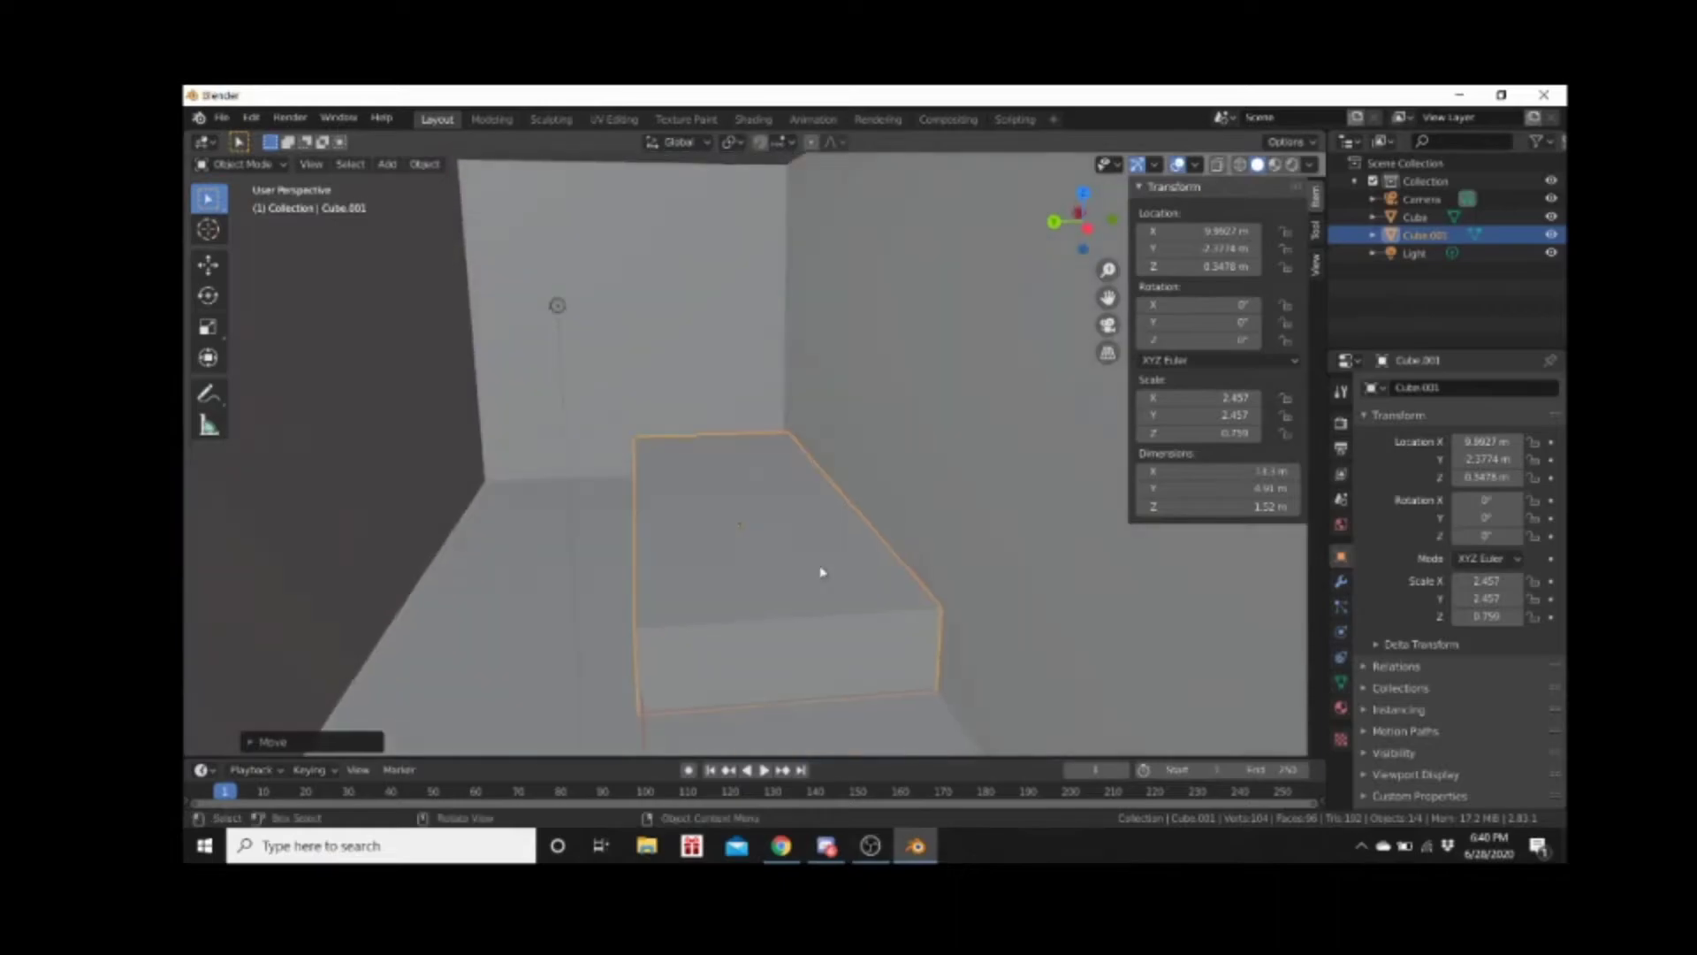
scroll(628, 628, up, 10)
scroll(629, 617, down, 10)
scroll(628, 617, down, 3)
scroll(623, 619, up, 10)
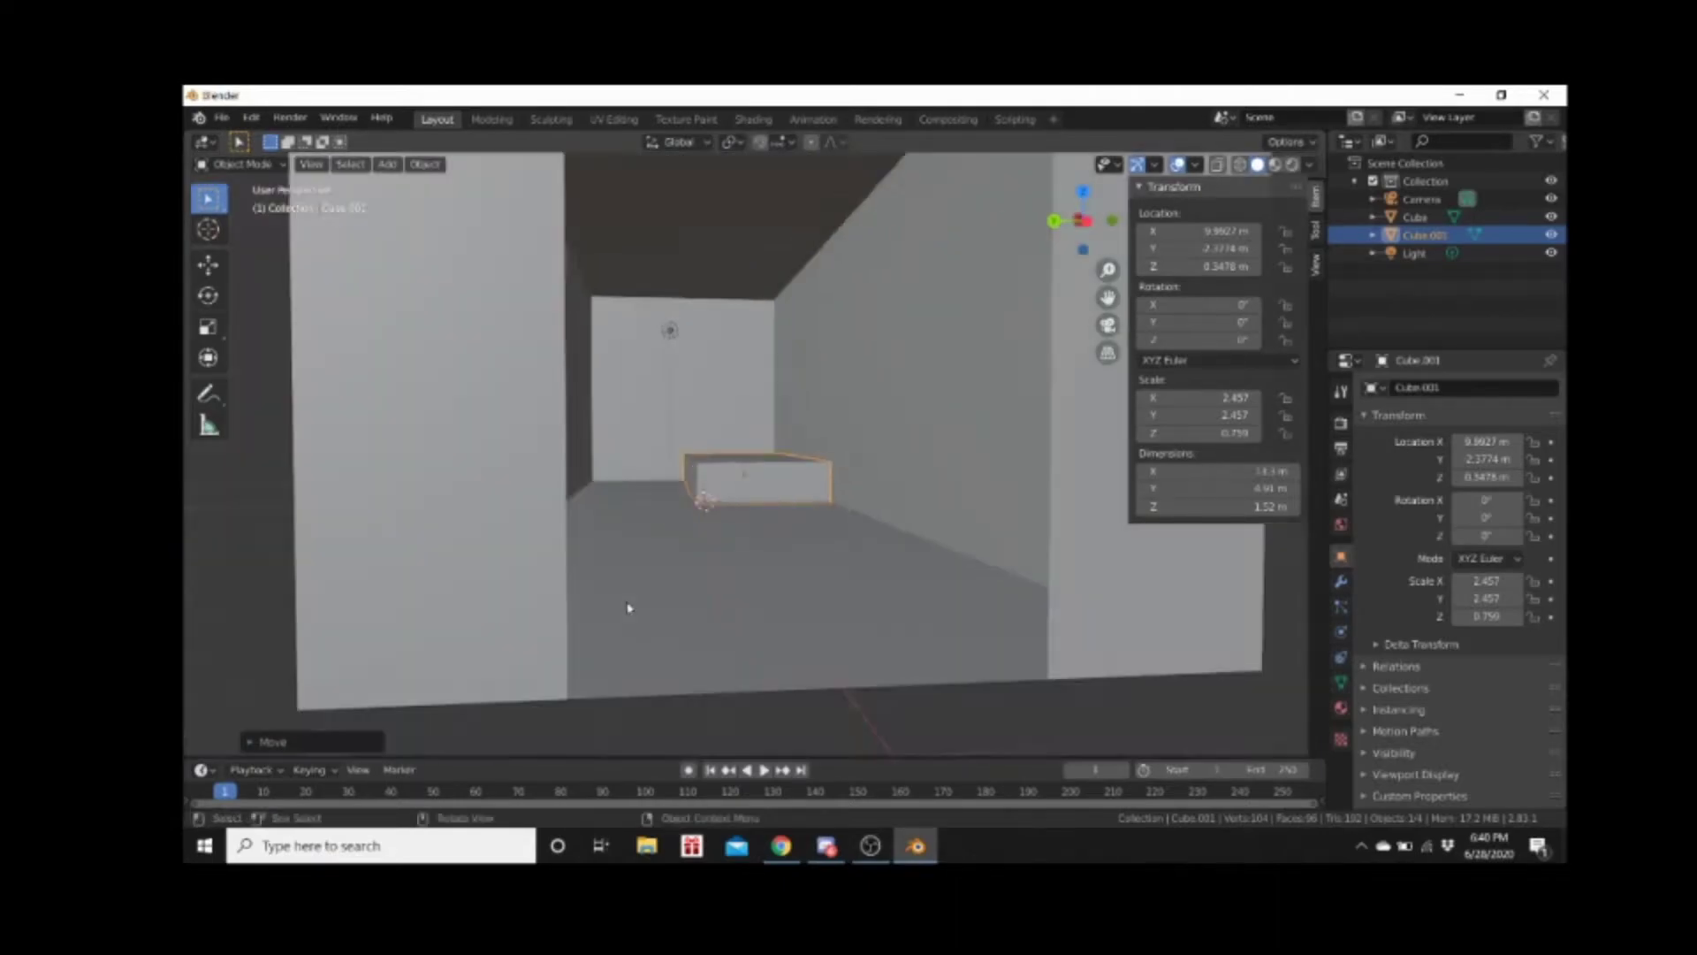
scroll(623, 624, up, 5)
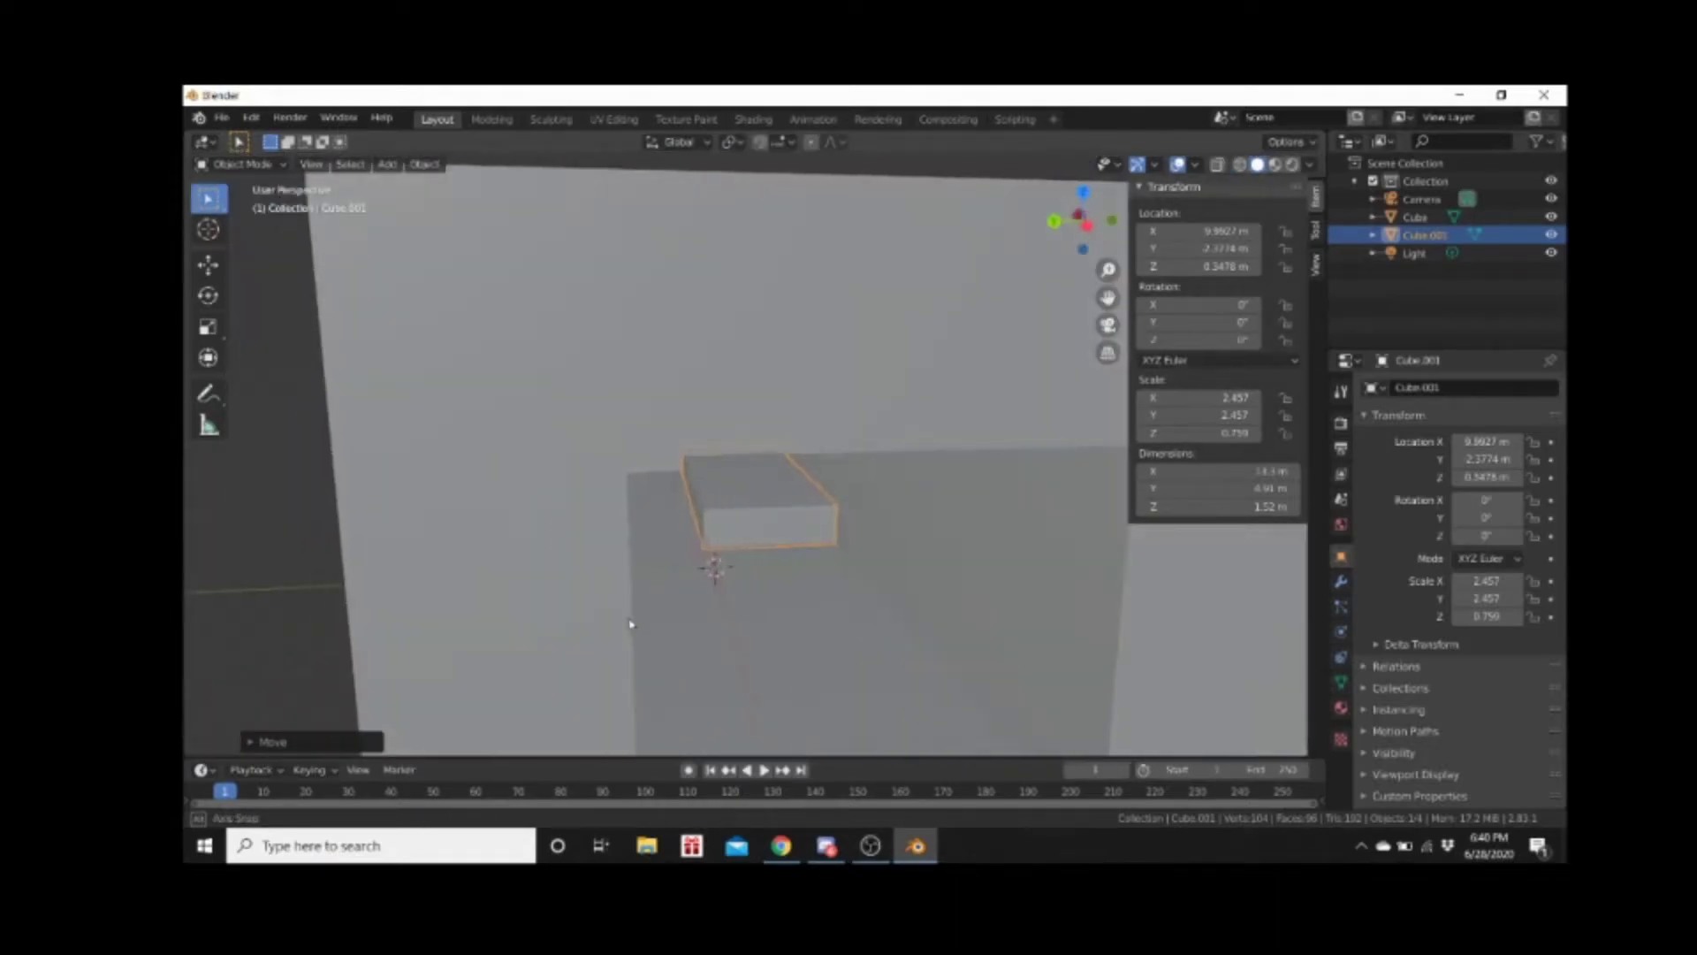
scroll(630, 624, down, 6)
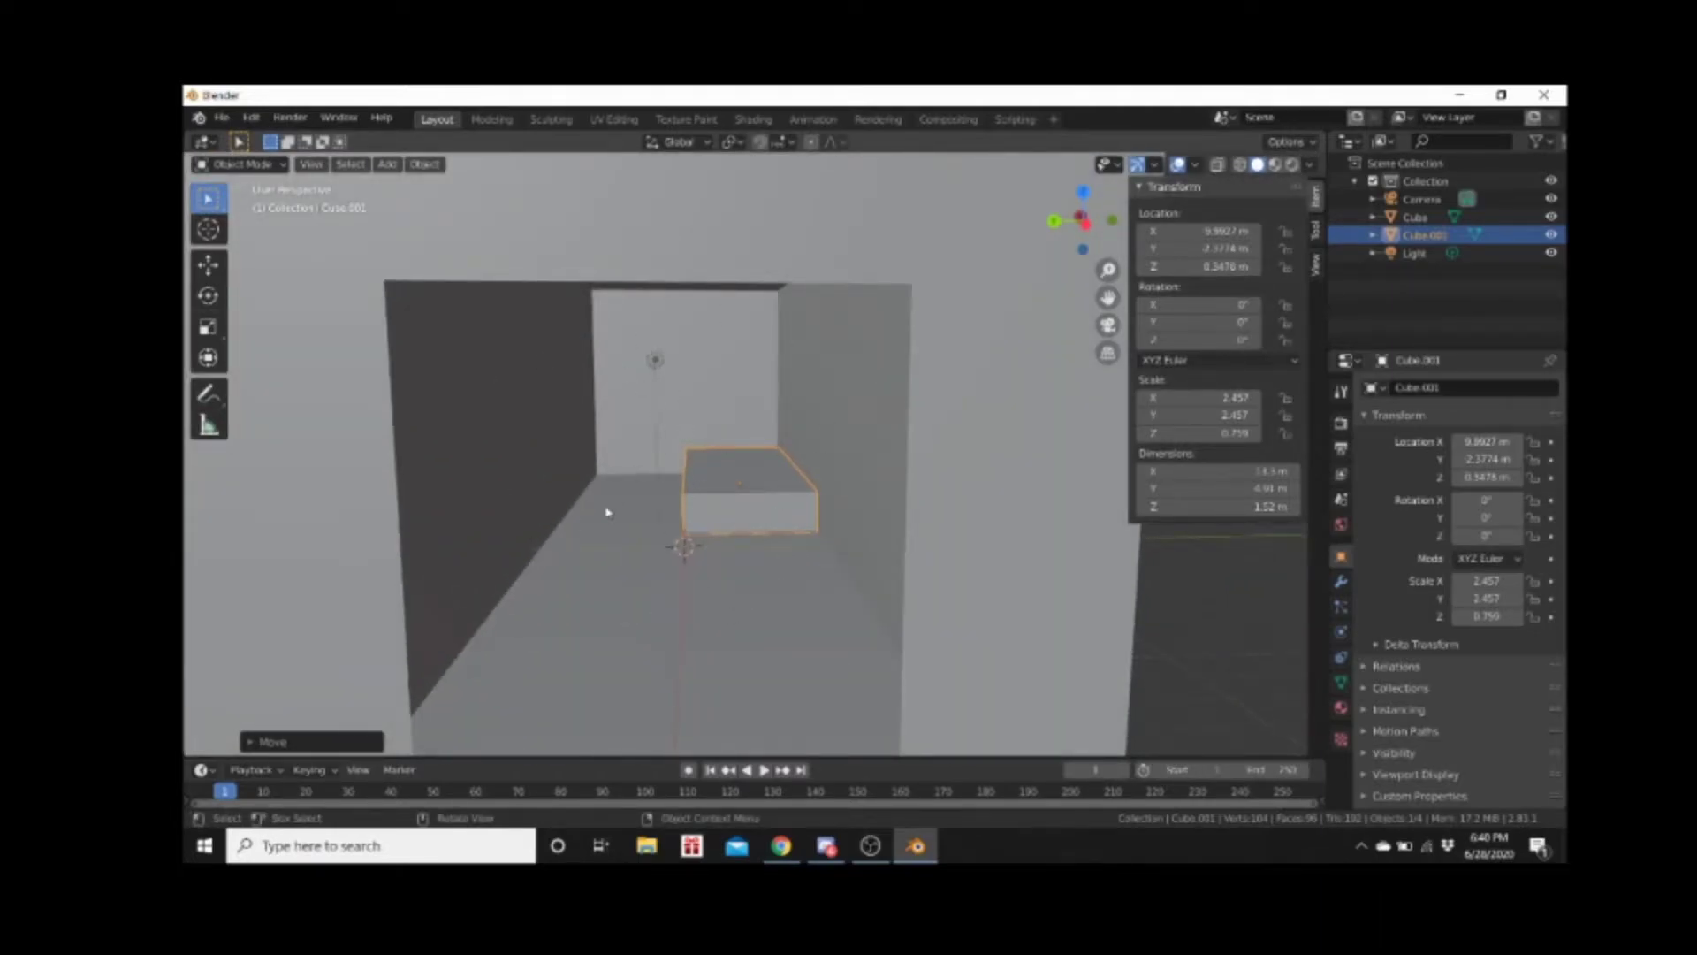
scroll(607, 508, up, 5)
scroll(610, 503, down, 5)
scroll(612, 504, up, 4)
scroll(608, 495, up, 1)
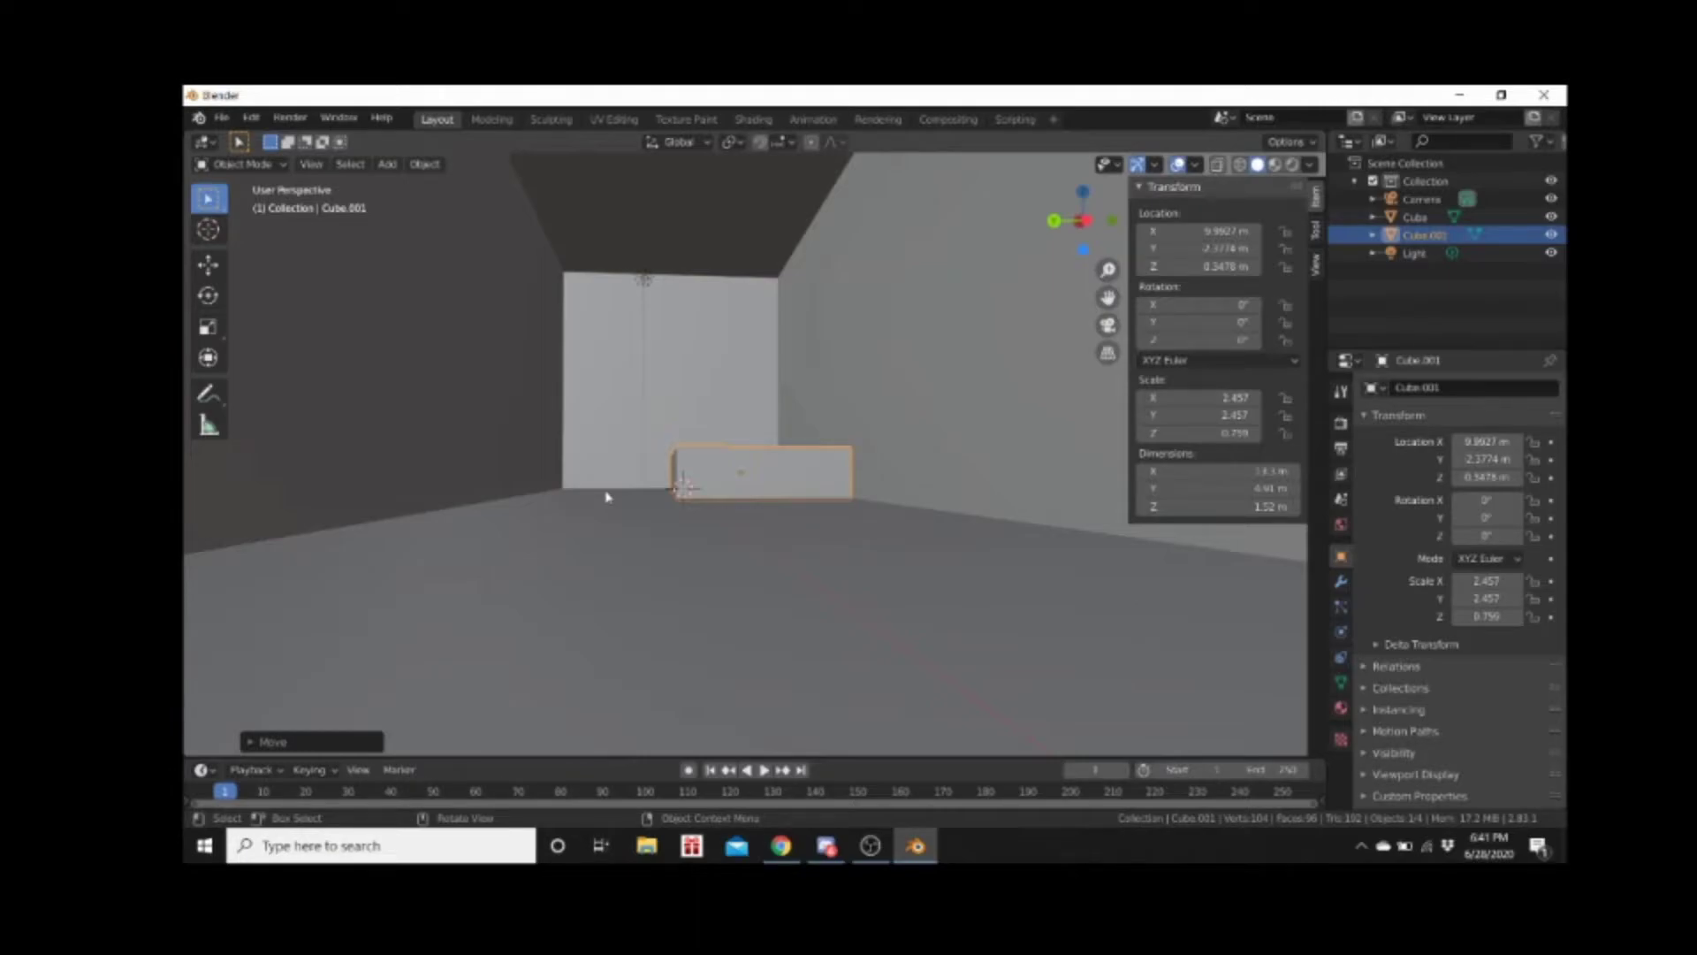
scroll(701, 334, up, 3)
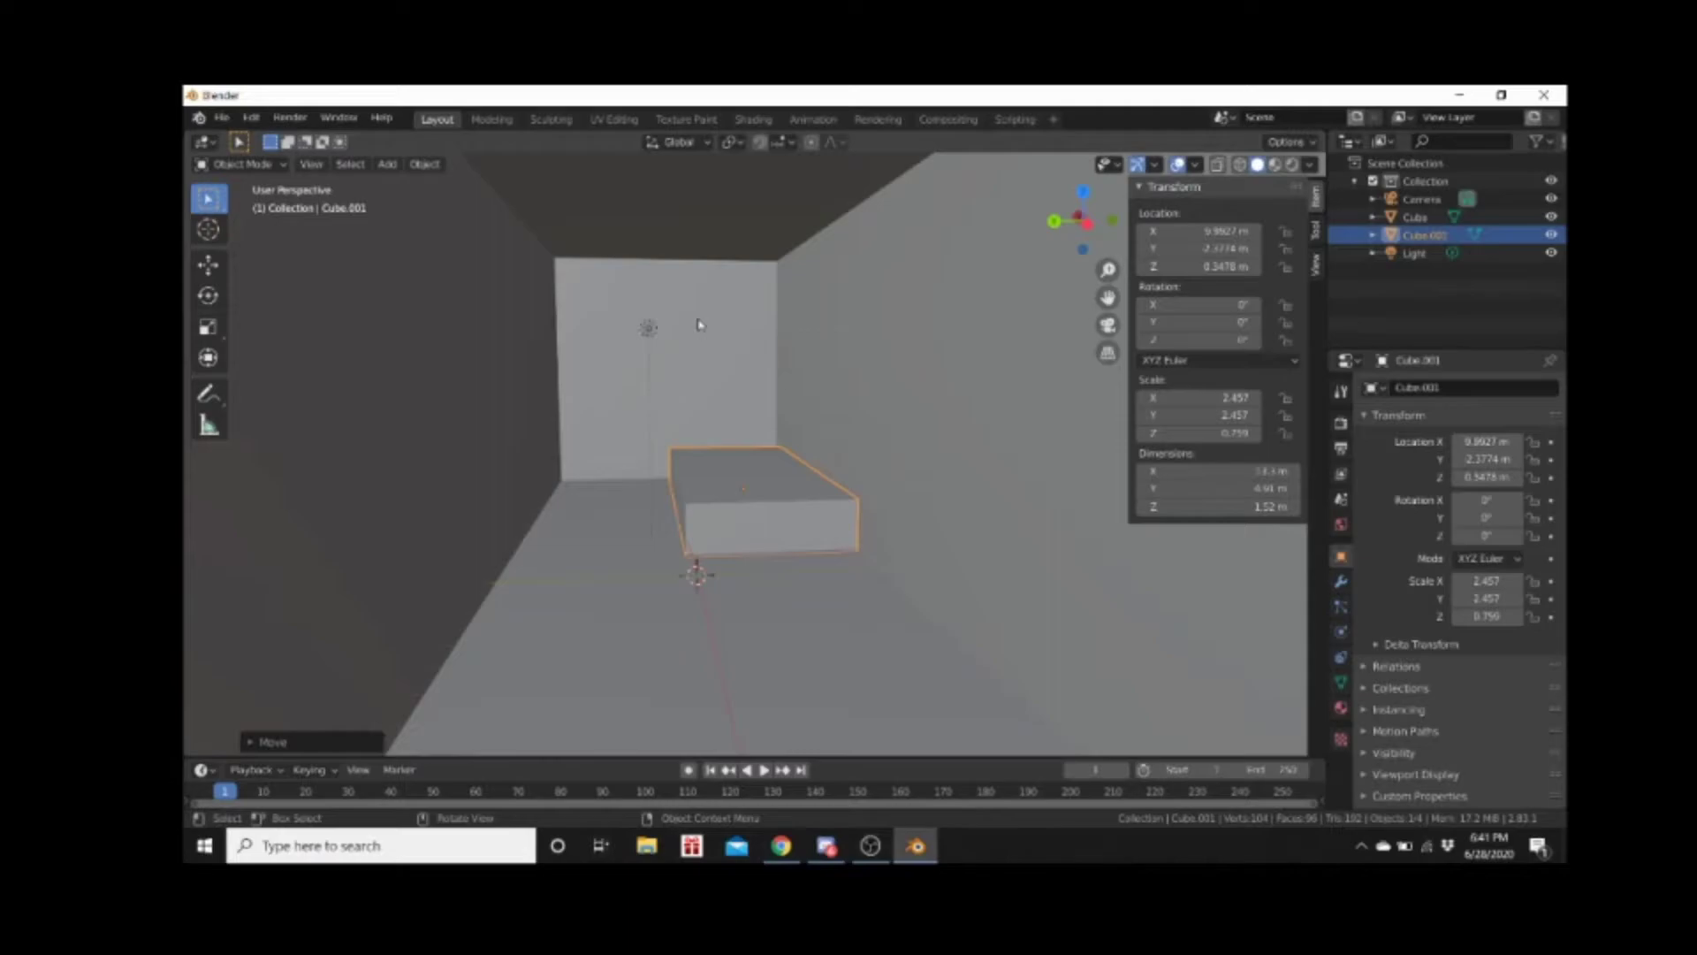
middle_drag(730, 308, 488, 473)
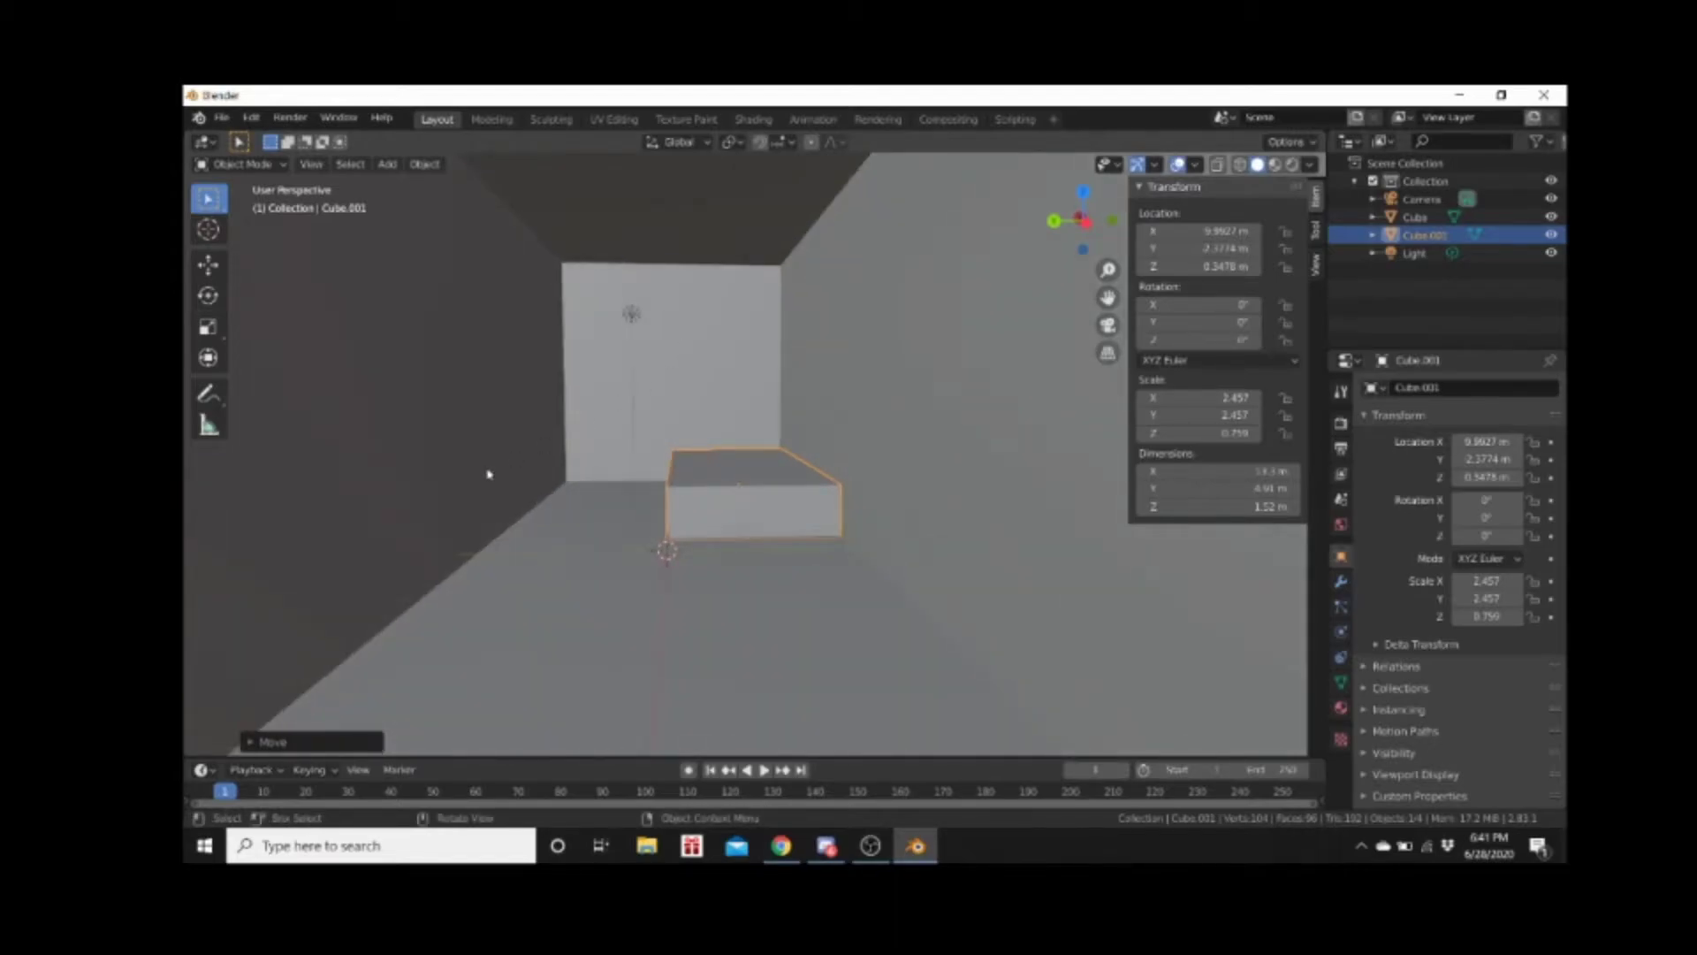
scroll(520, 480, up, 6)
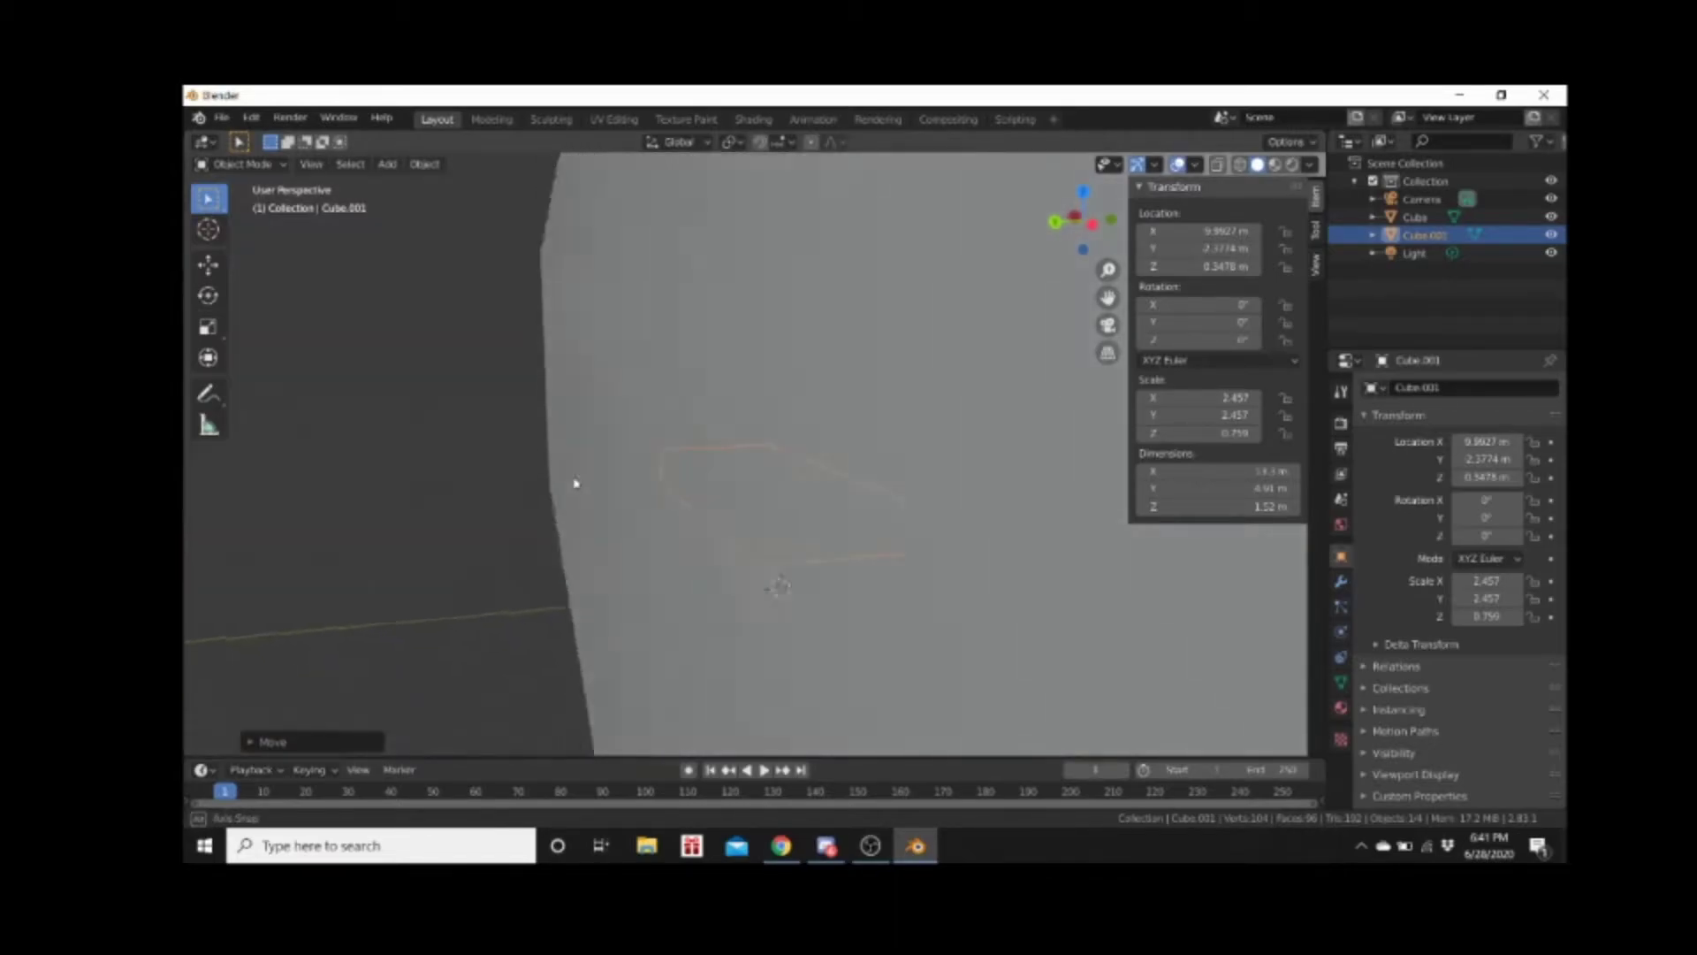
scroll(575, 483, down, 4)
middle_drag(566, 505, 565, 521)
scroll(566, 525, down, 5)
Add a new cube mesh to the scene in Object Mode
click(553, 517)
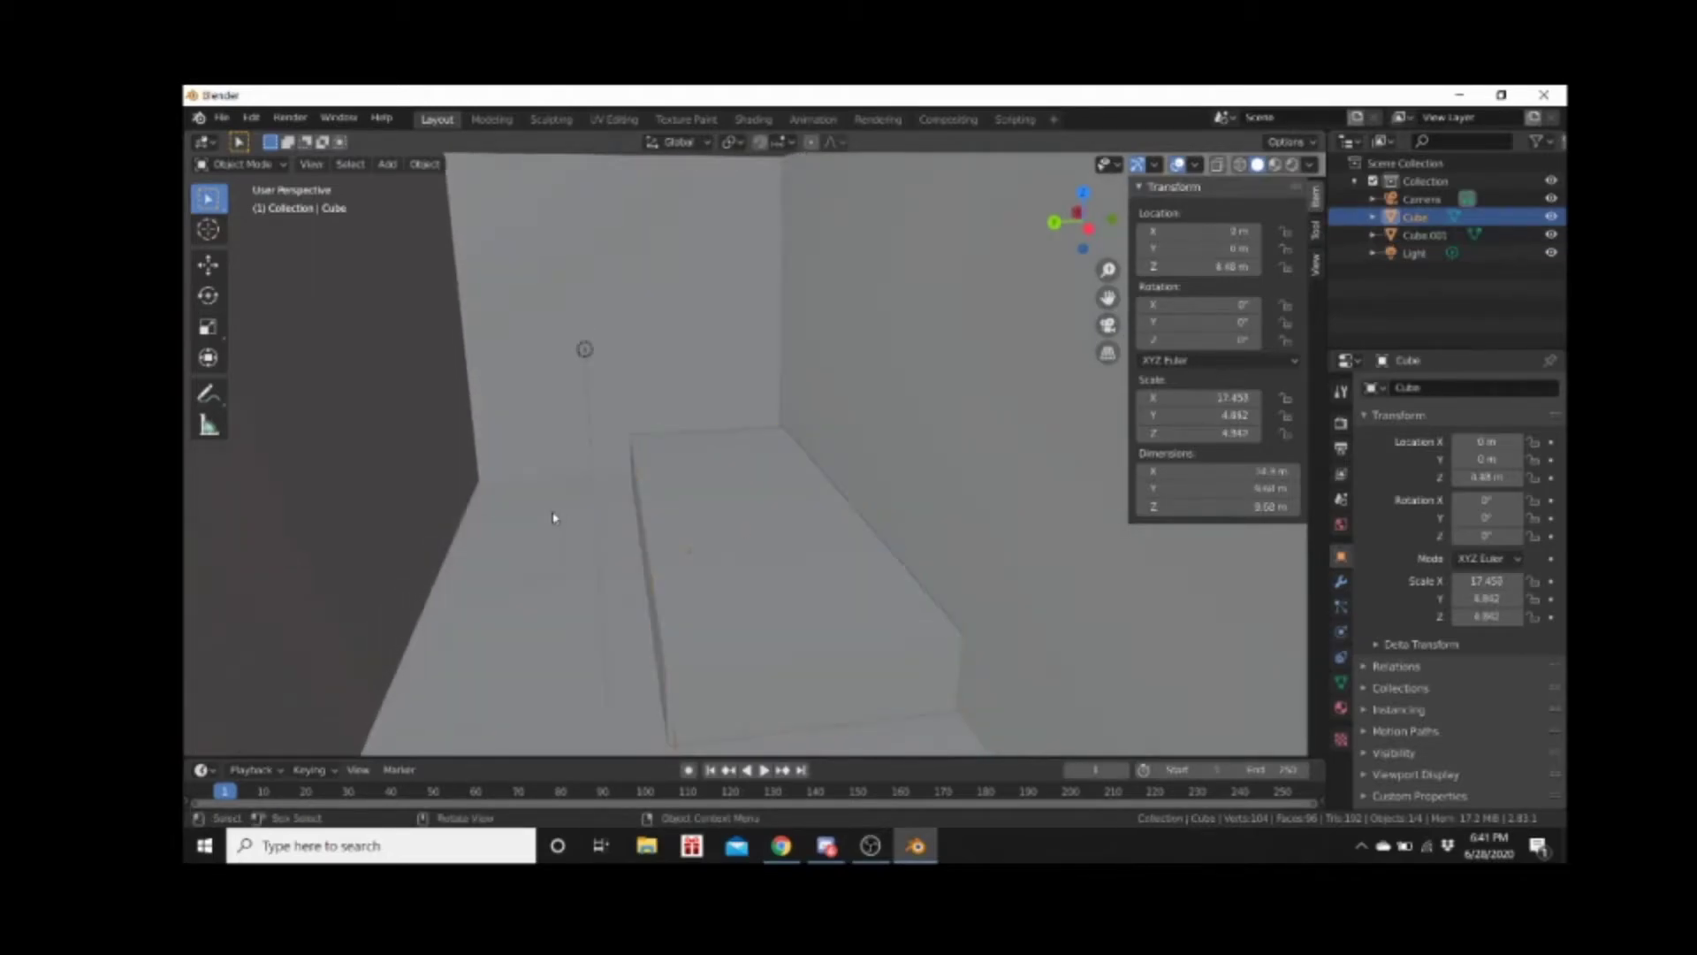
key(shift+a)
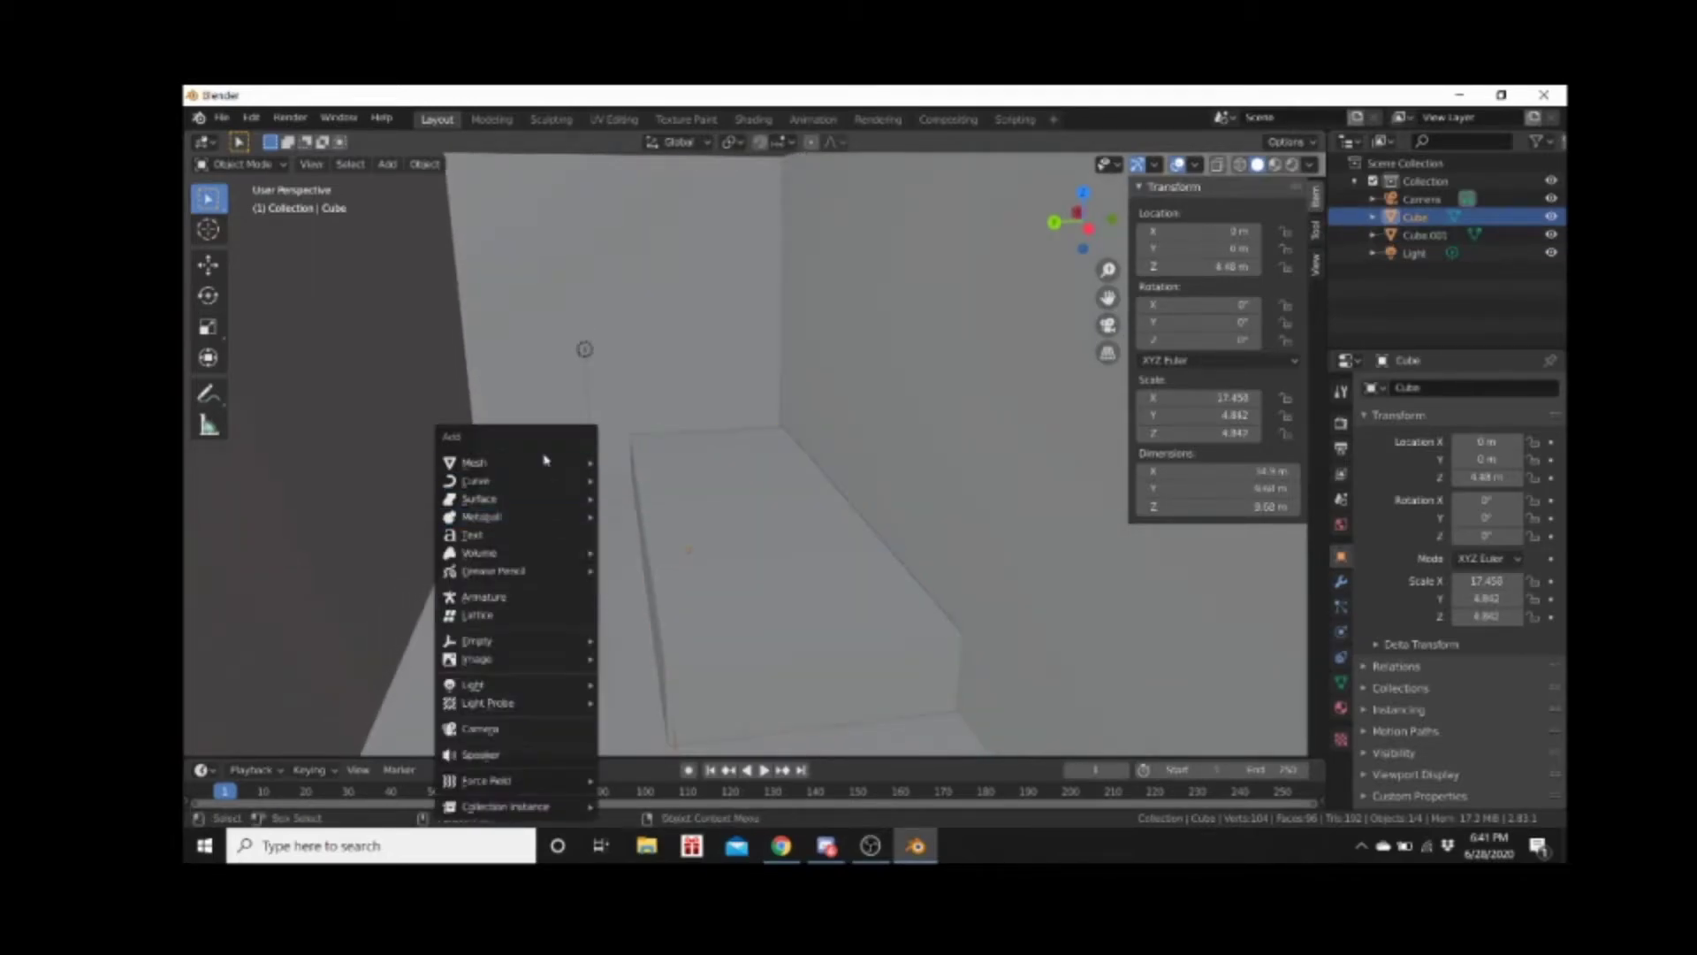
mouse_move(545, 455)
key(Tab)
key(Tab)
key(shift+a)
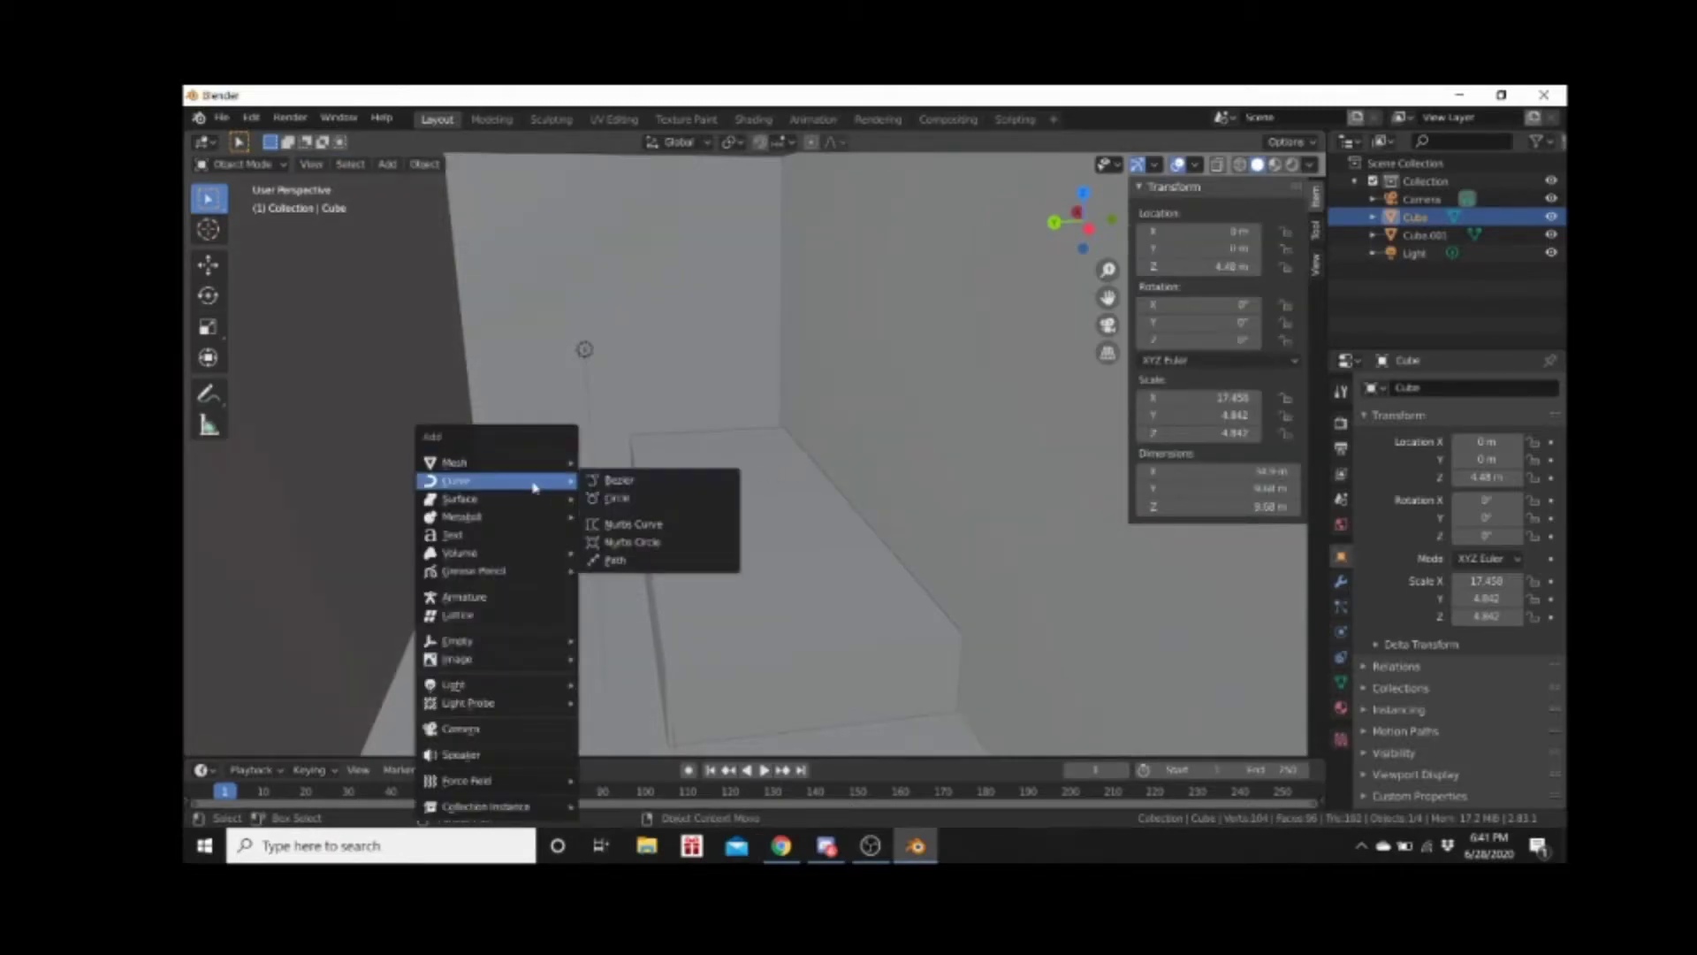
click(645, 482)
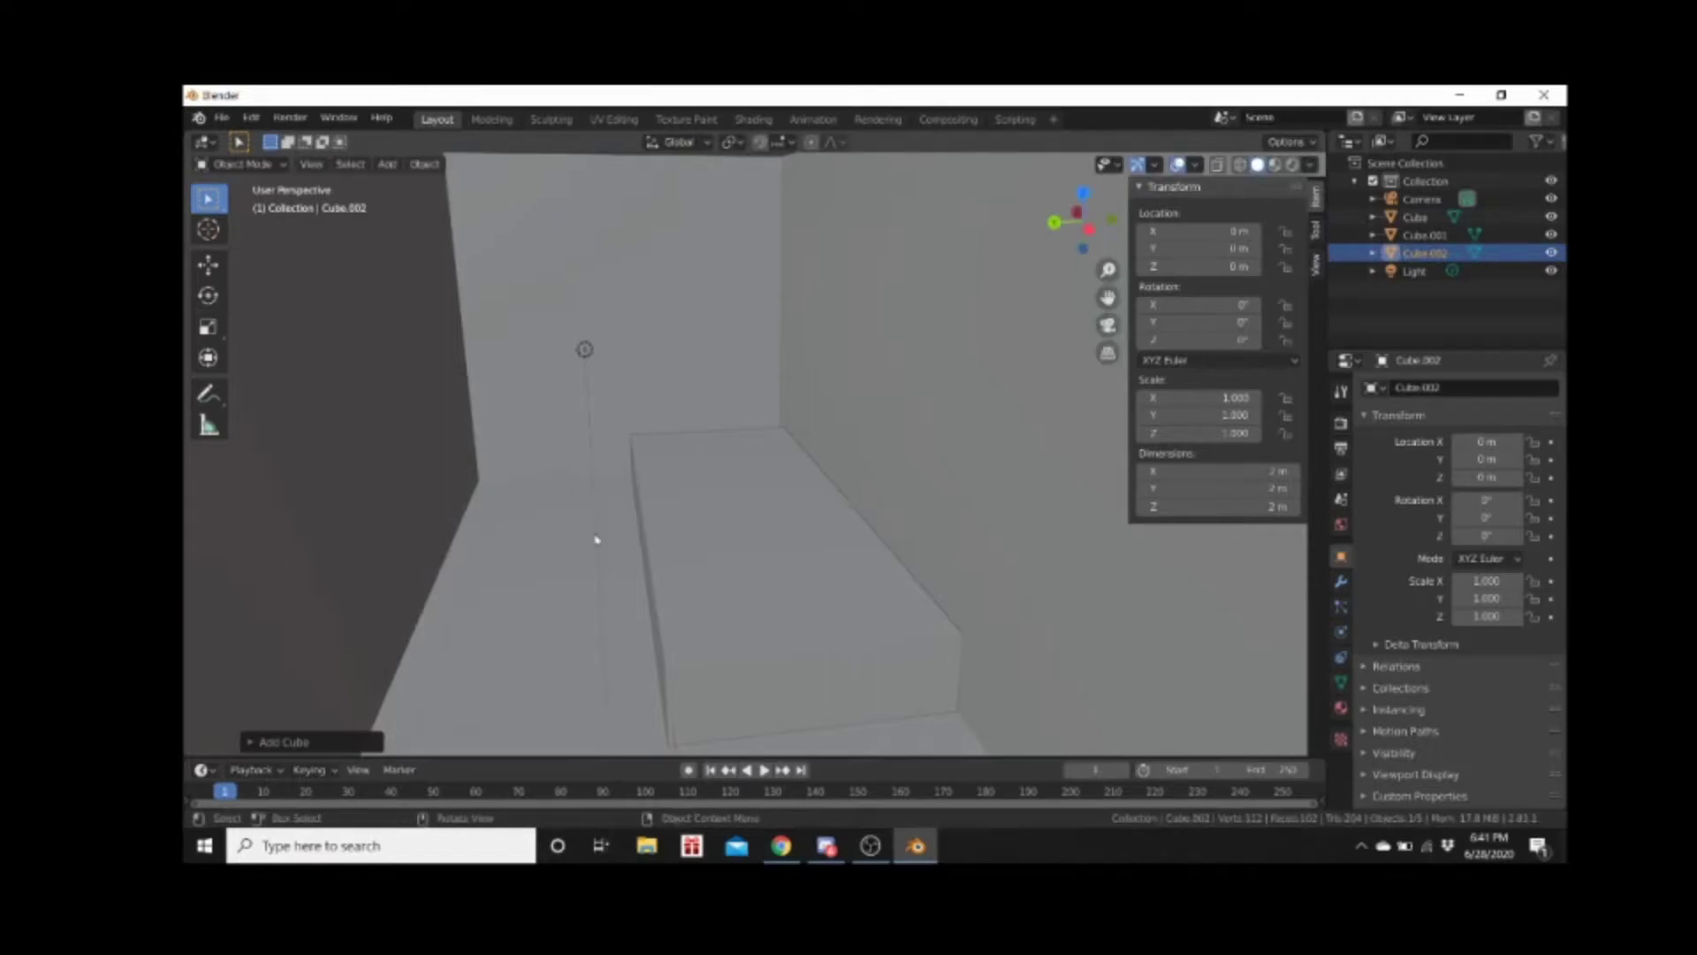
Move the new cube to a Y location of about 2.2 m and an X location of about 16 m, beside the flat block
scroll(595, 539, down, 3)
key(g)
key(y)
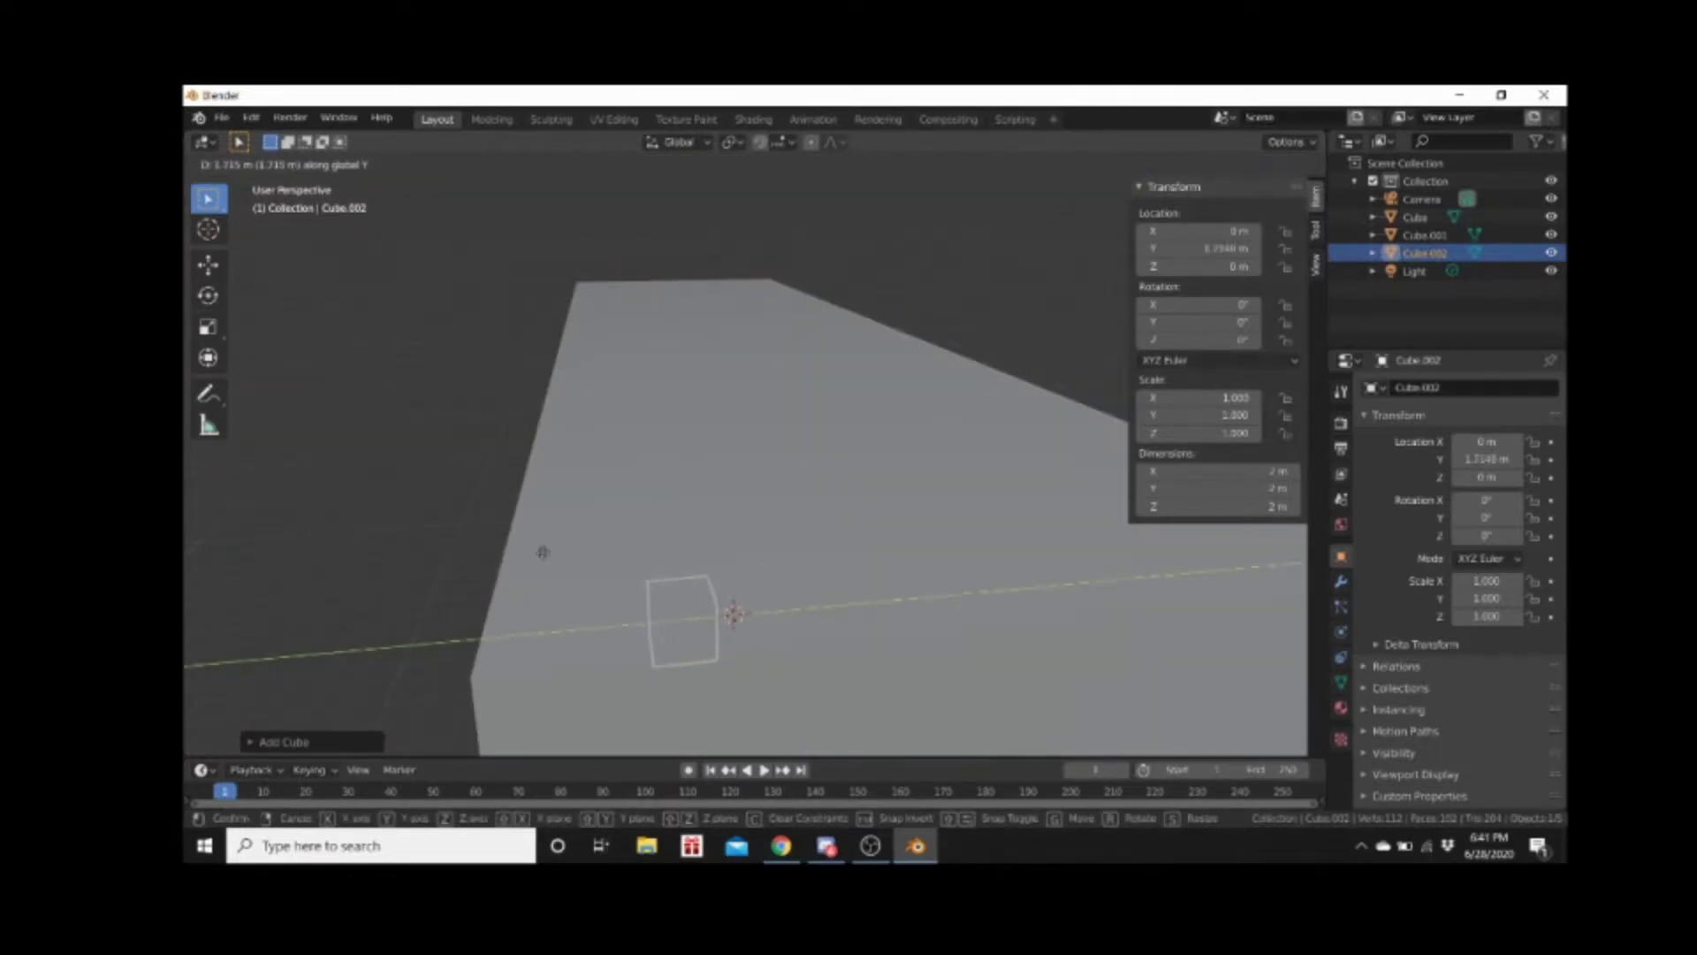
click(528, 560)
scroll(720, 491, up, 3)
key(g)
key(x)
click(615, 641)
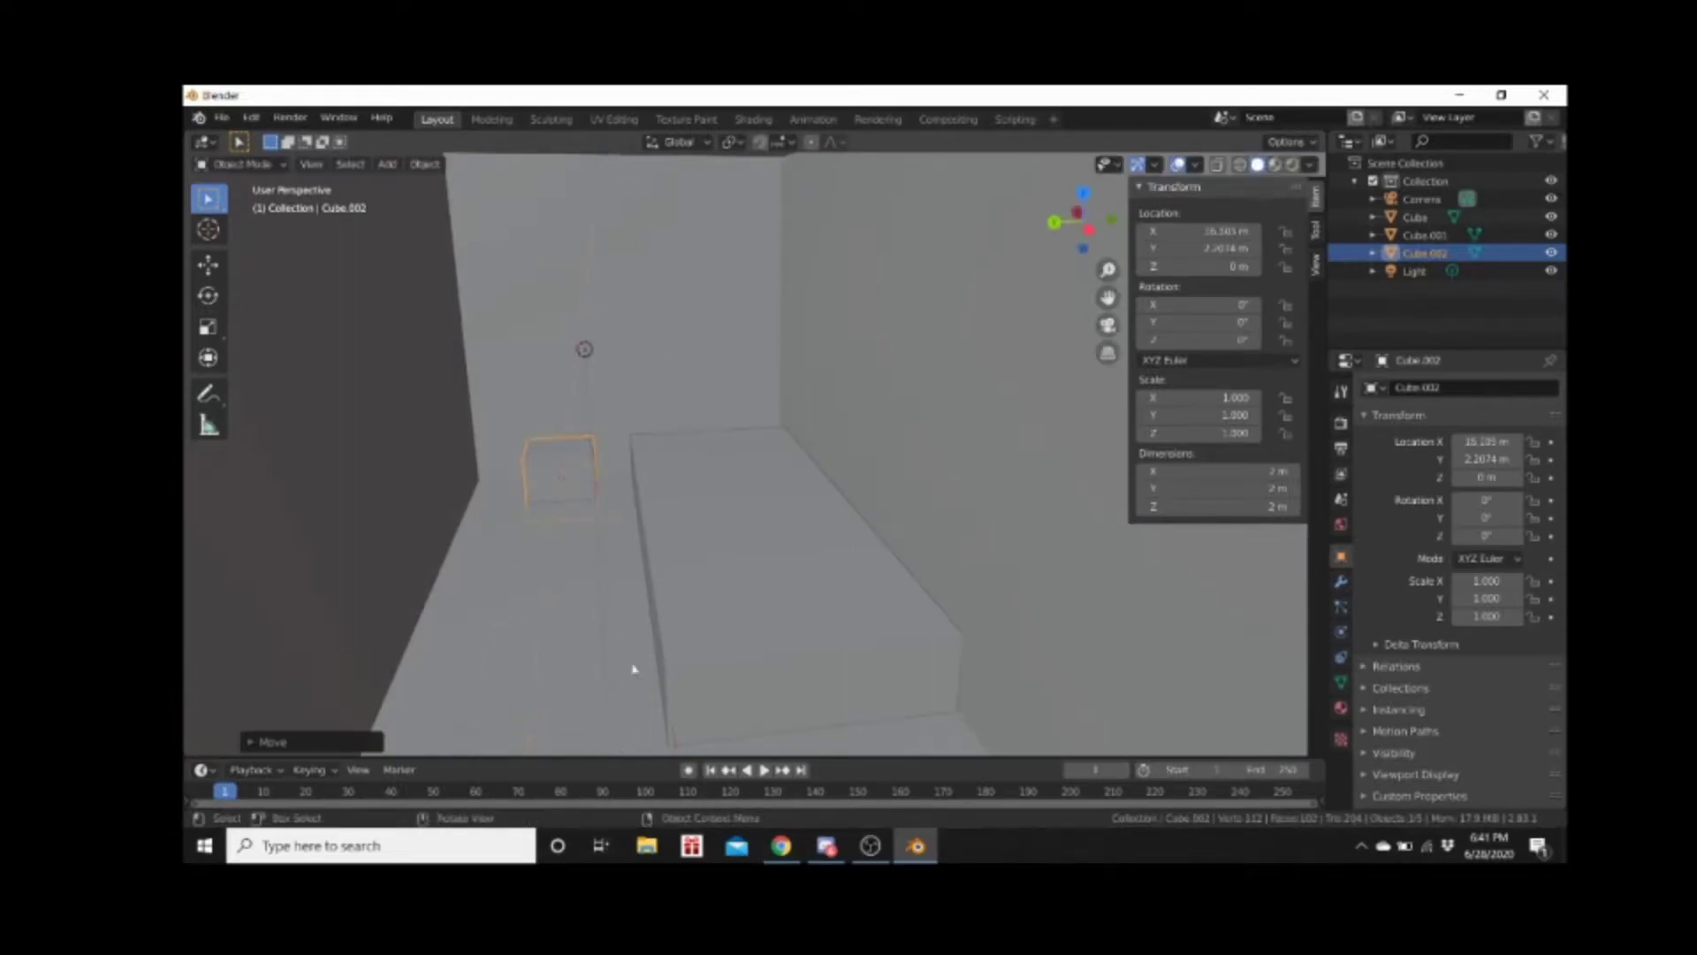
Raise the new cube onto the room floor at a Z location of about 0.68 m
scroll(623, 731, up, 3)
scroll(606, 613, up, 5)
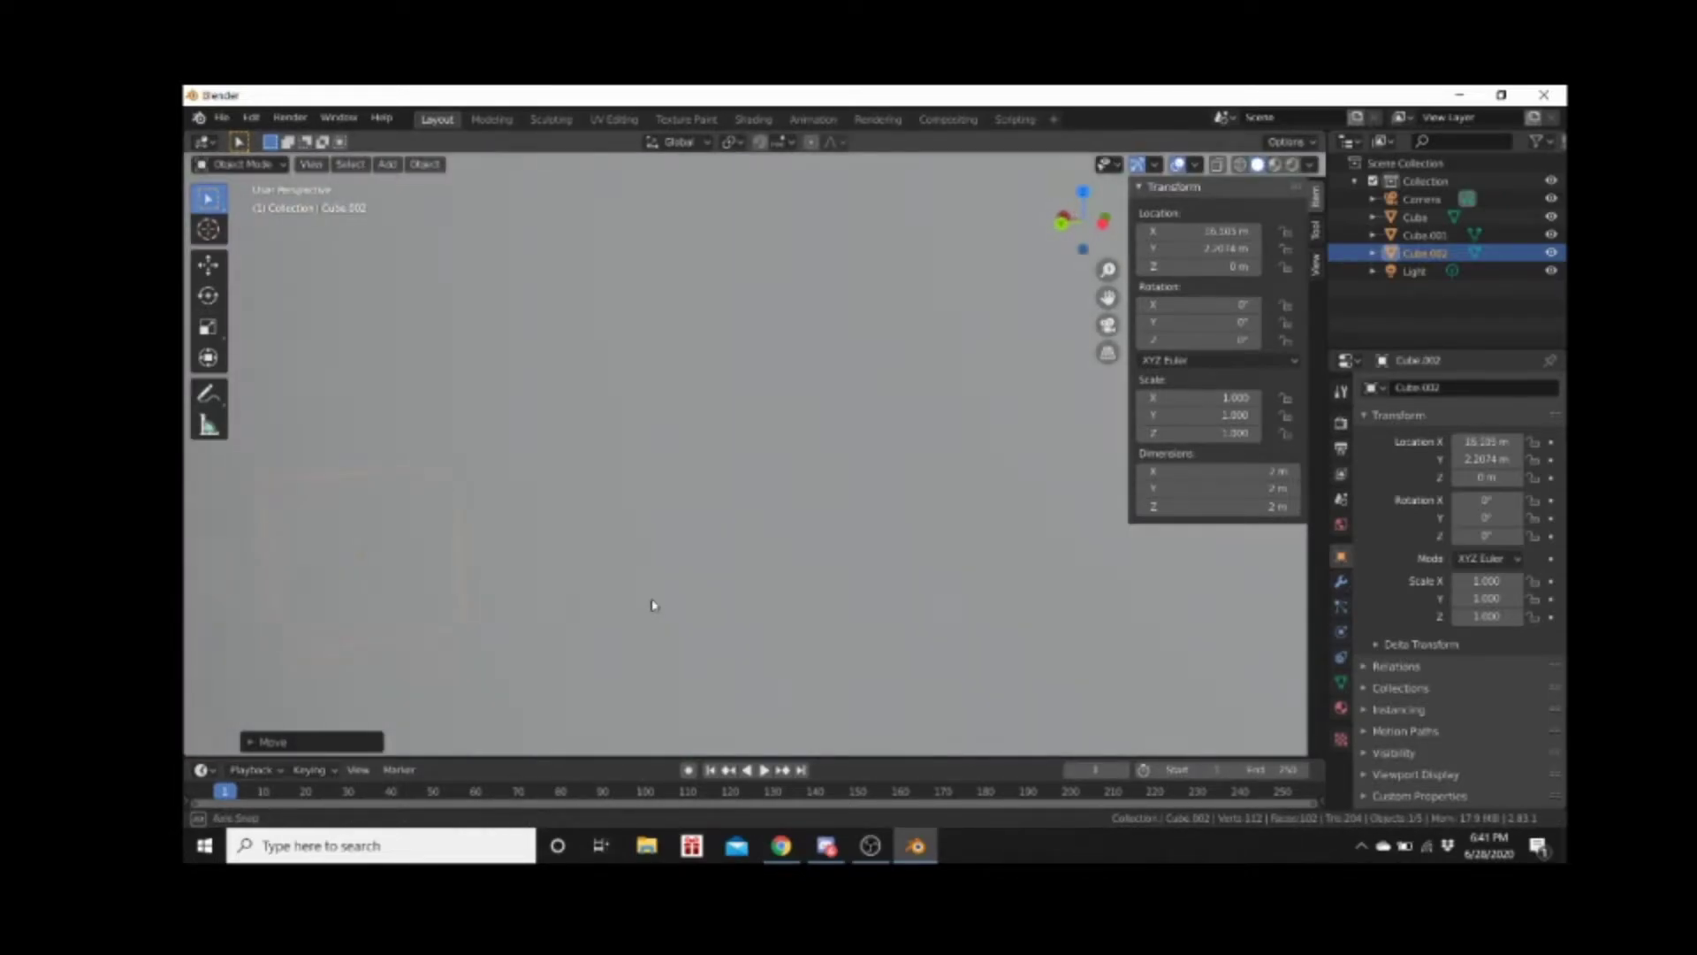
scroll(655, 606, down, 4)
scroll(636, 606, up, 3)
middle_drag(471, 598, 439, 598)
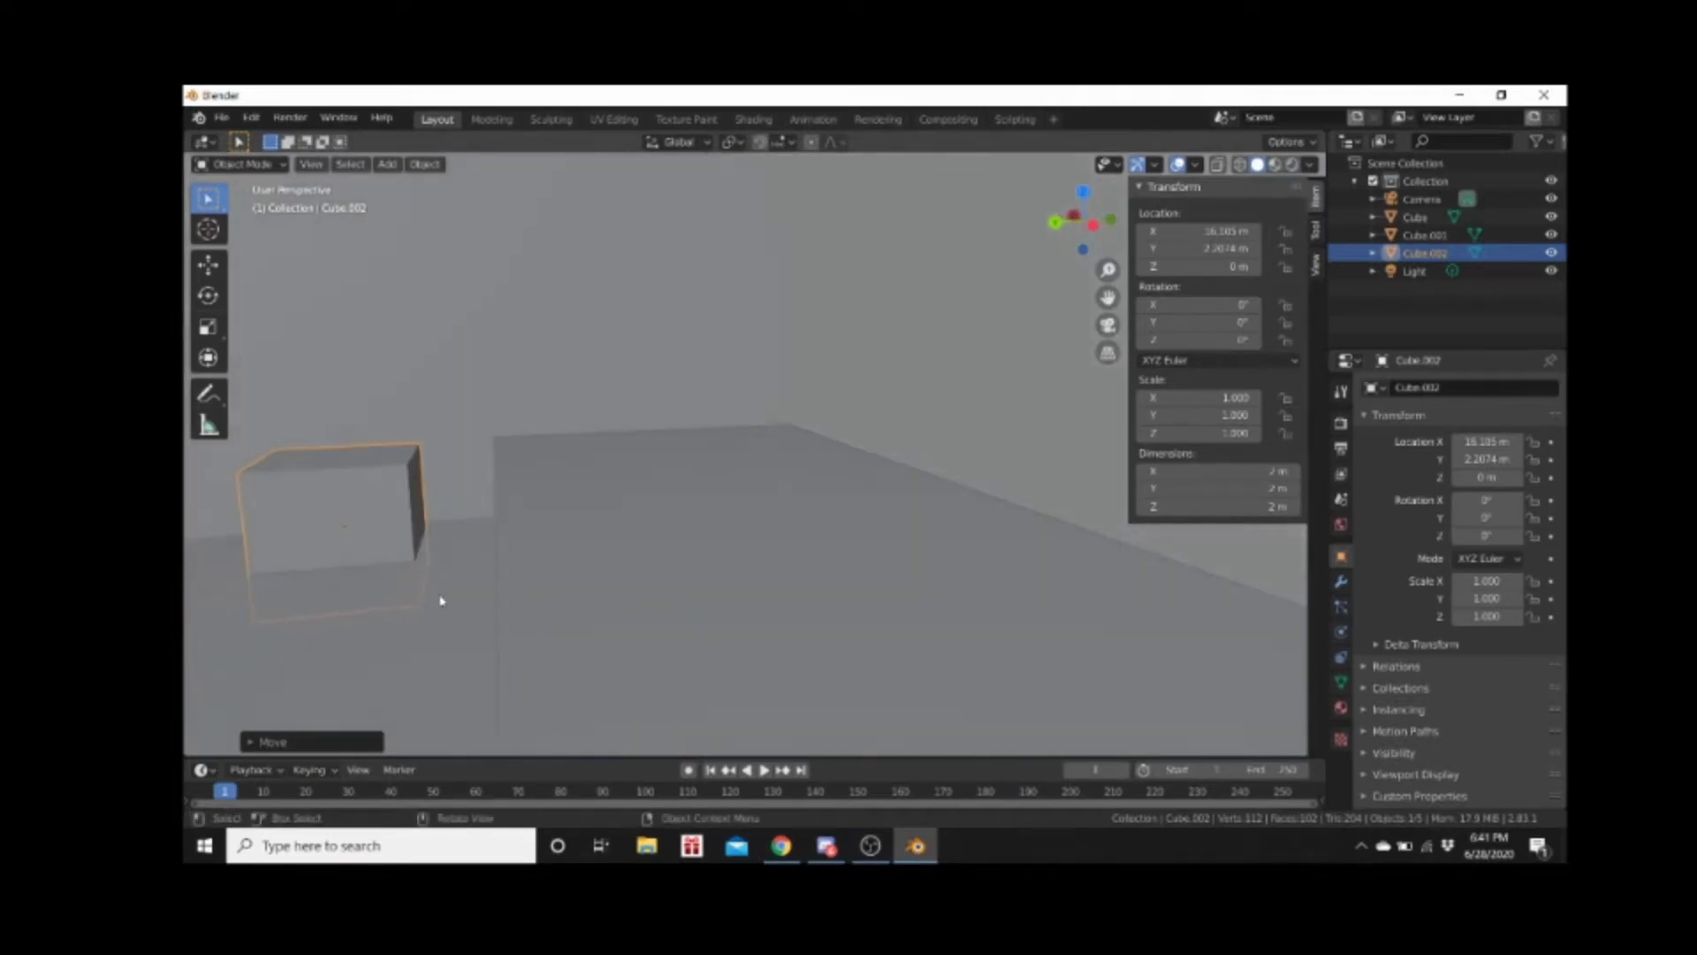
key(g)
key(z)
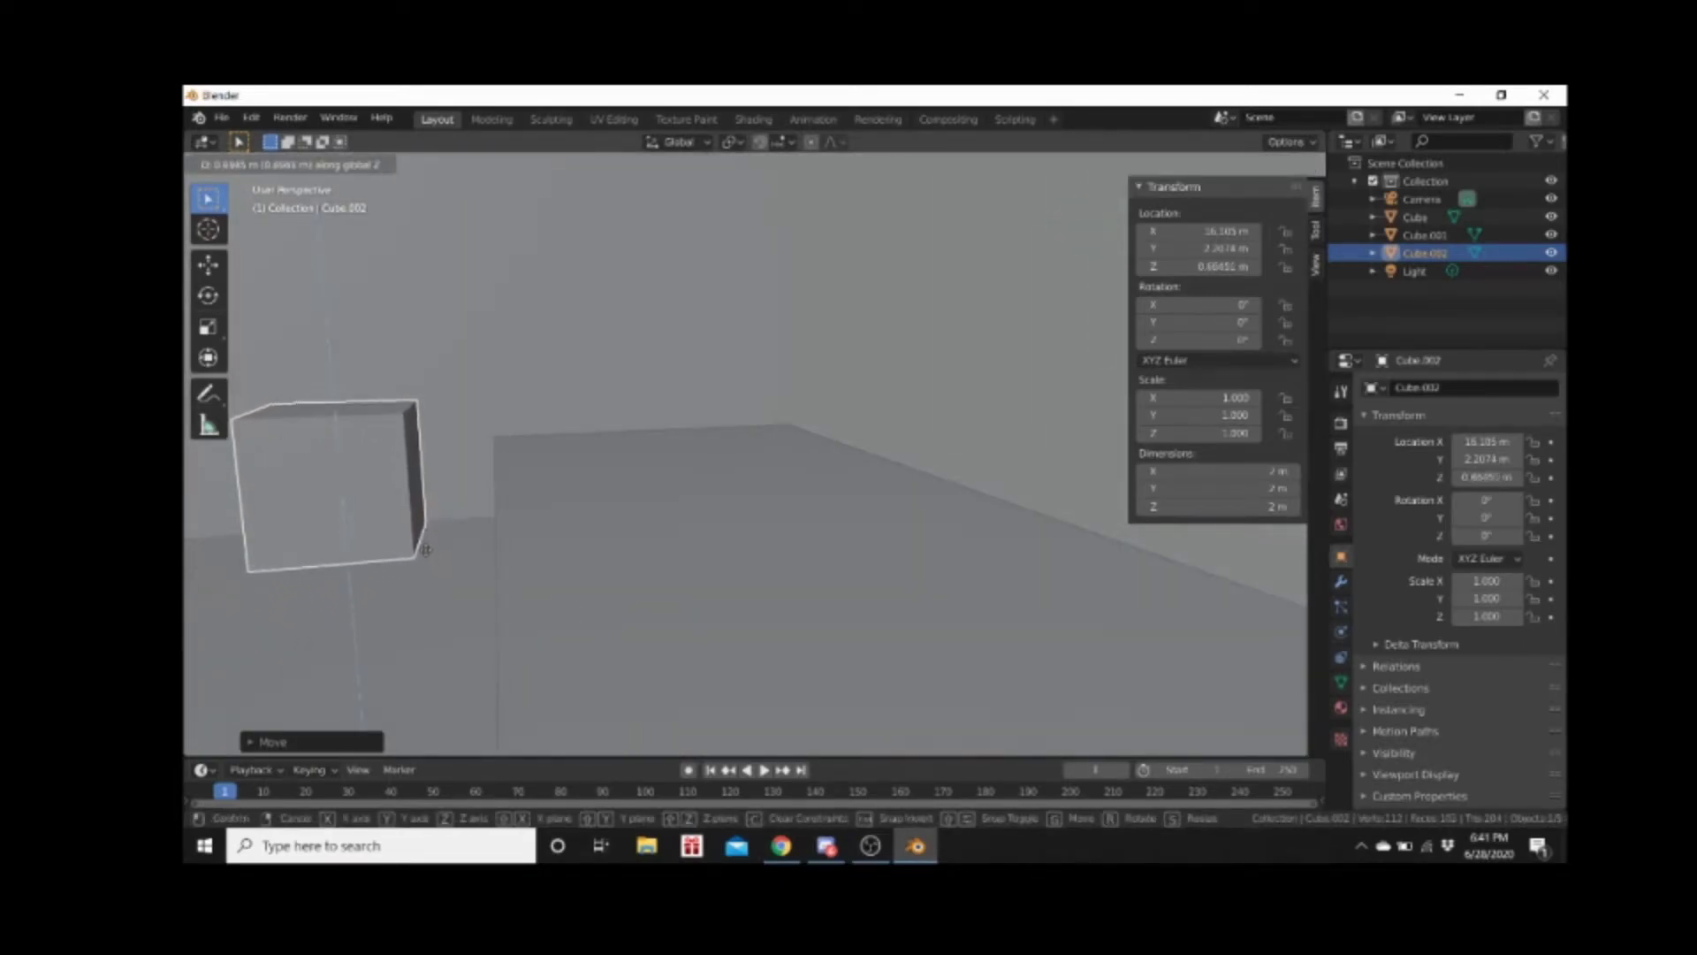
click(189, 531)
Stretch the new cube to a Y scale of about 2.39 and shift it to a Y location of about 2.47 m
middle_drag(273, 527, 379, 492)
key(s)
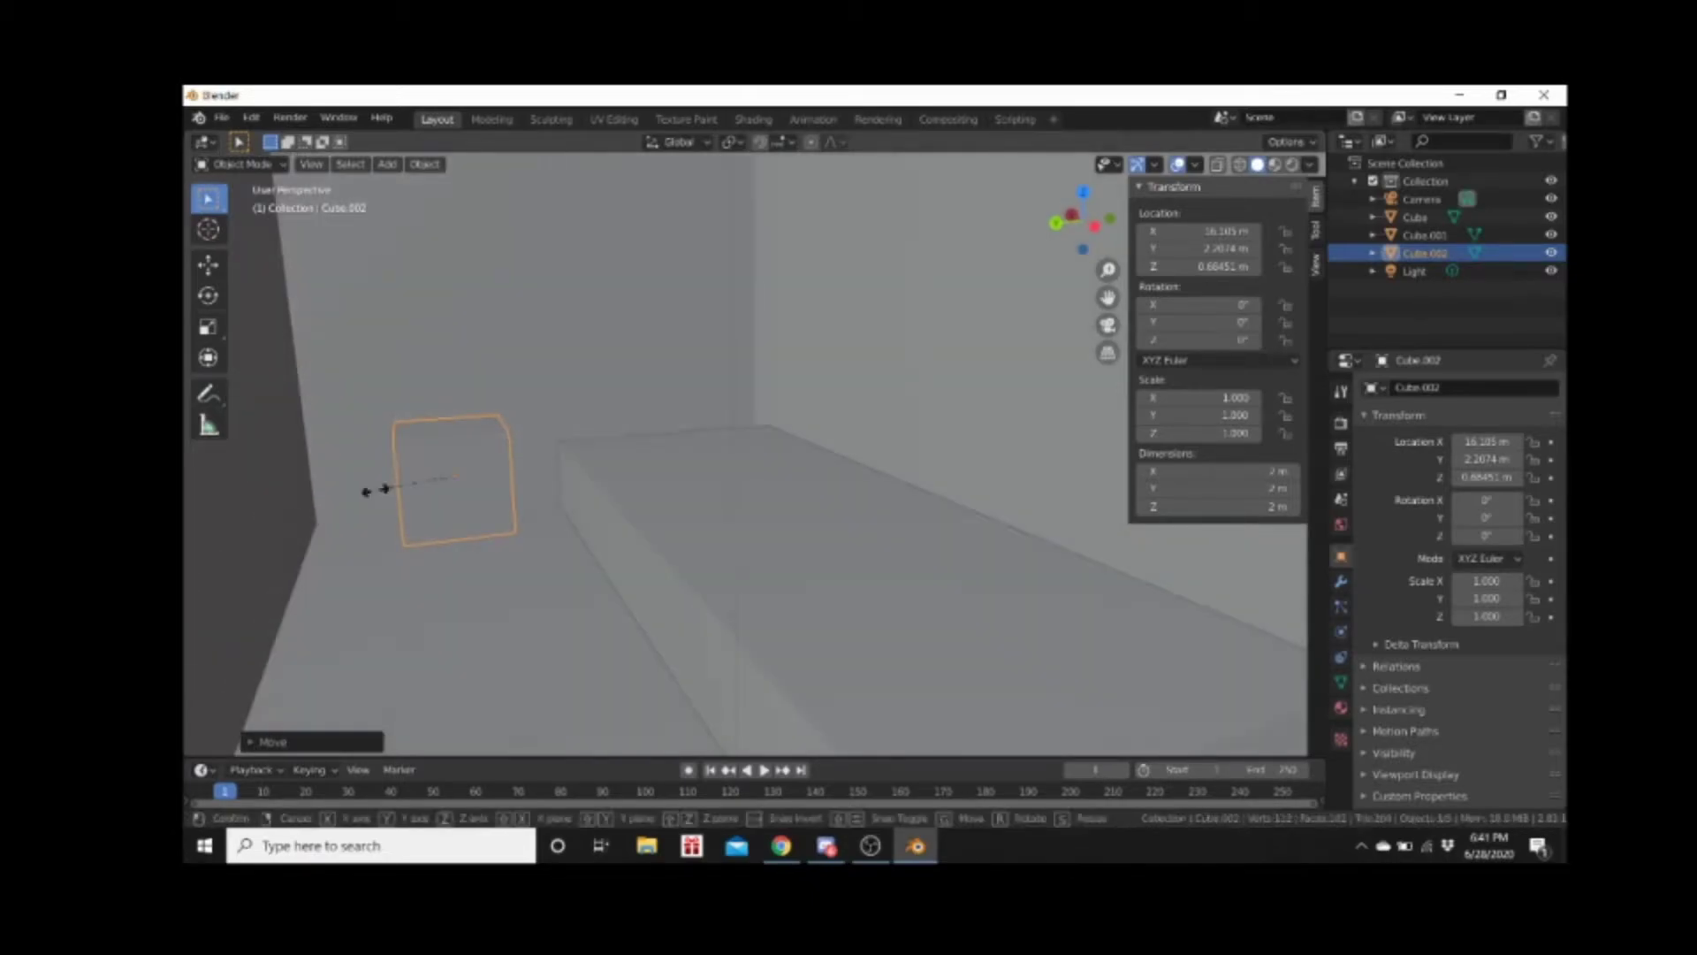
key(y)
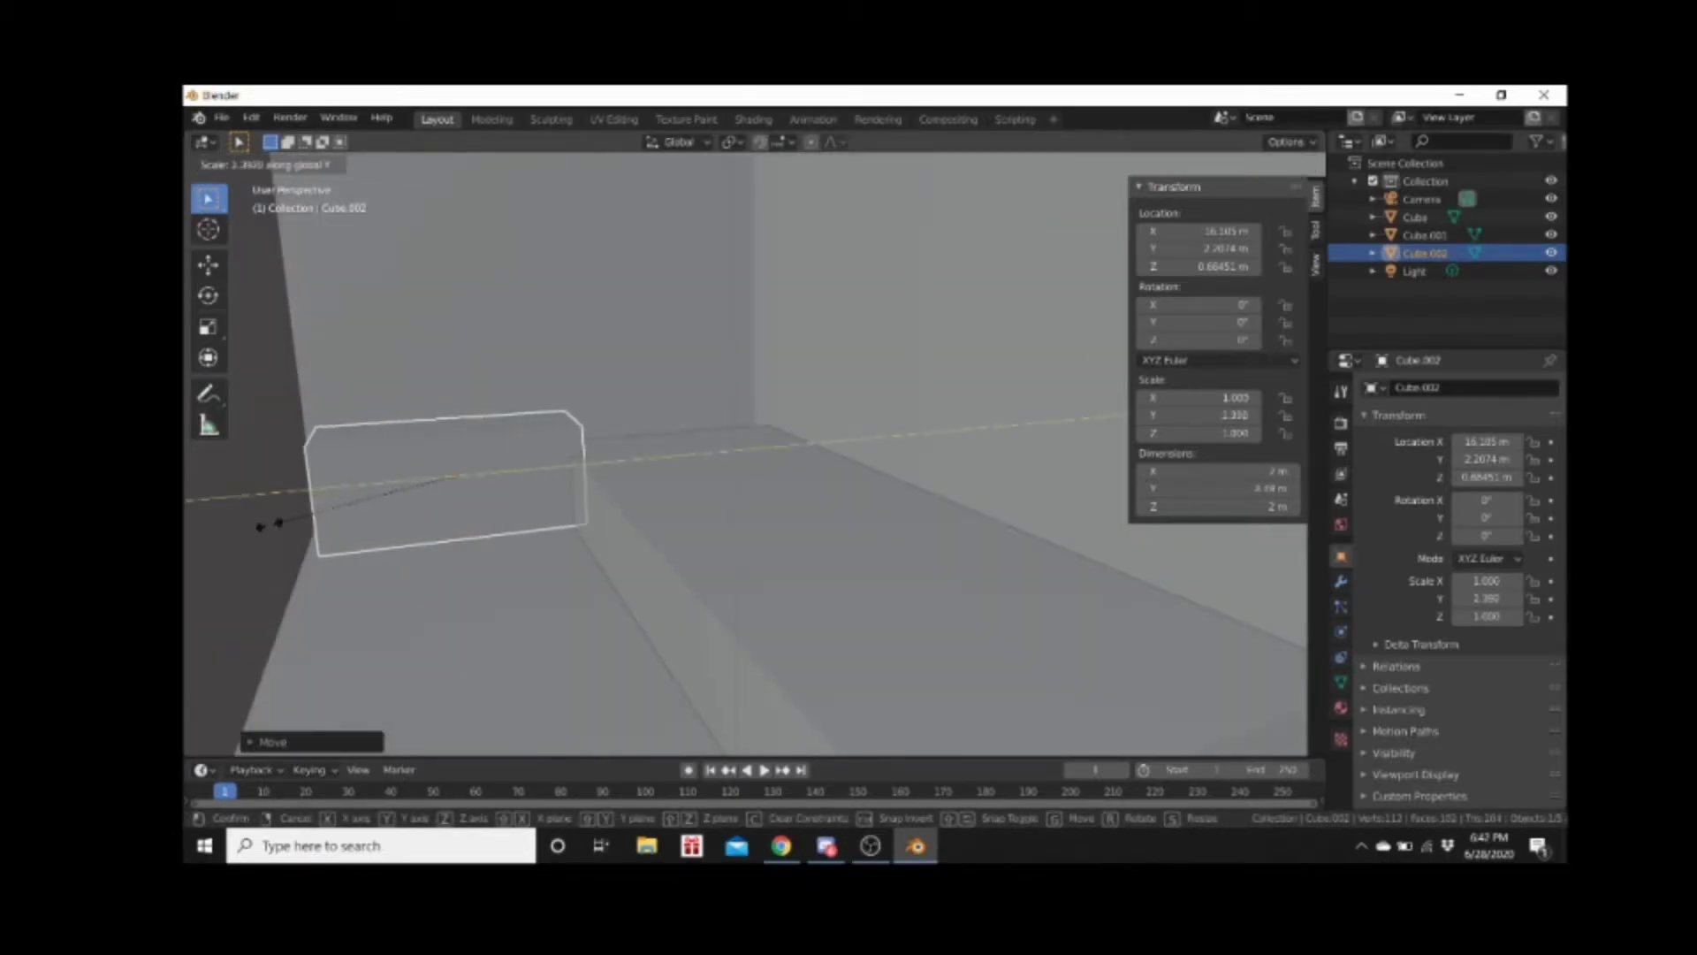
click(269, 528)
middle_drag(576, 497, 571, 495)
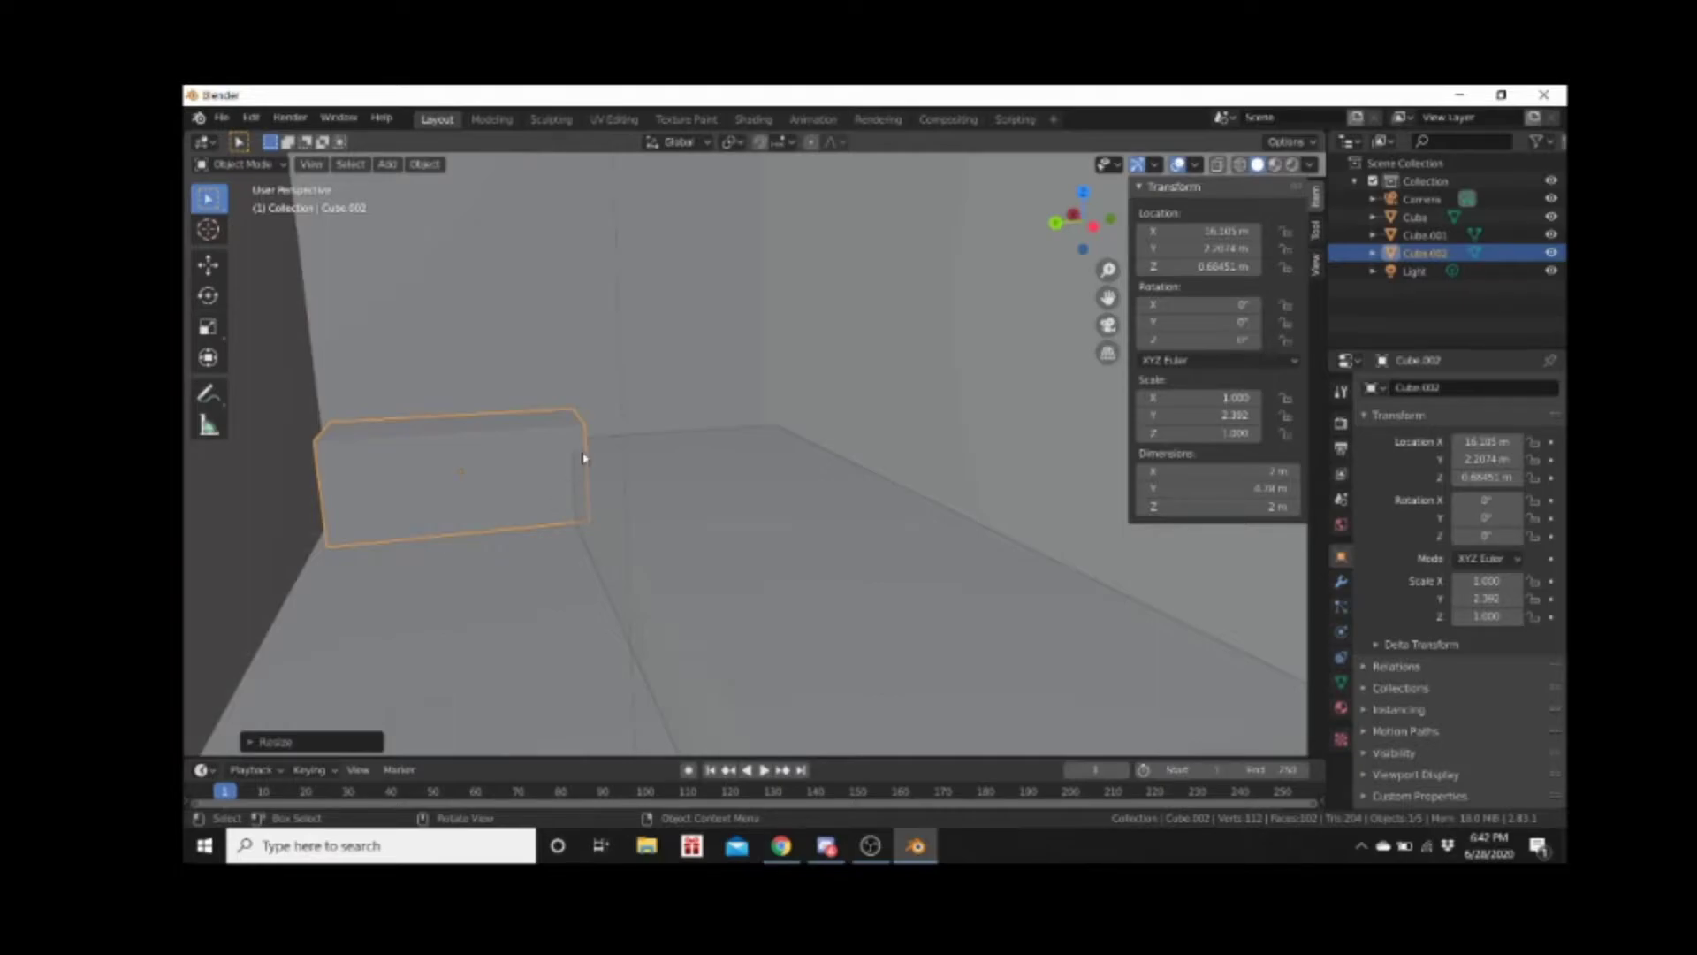
drag(582, 457, 562, 523)
scroll(563, 522, down, 4)
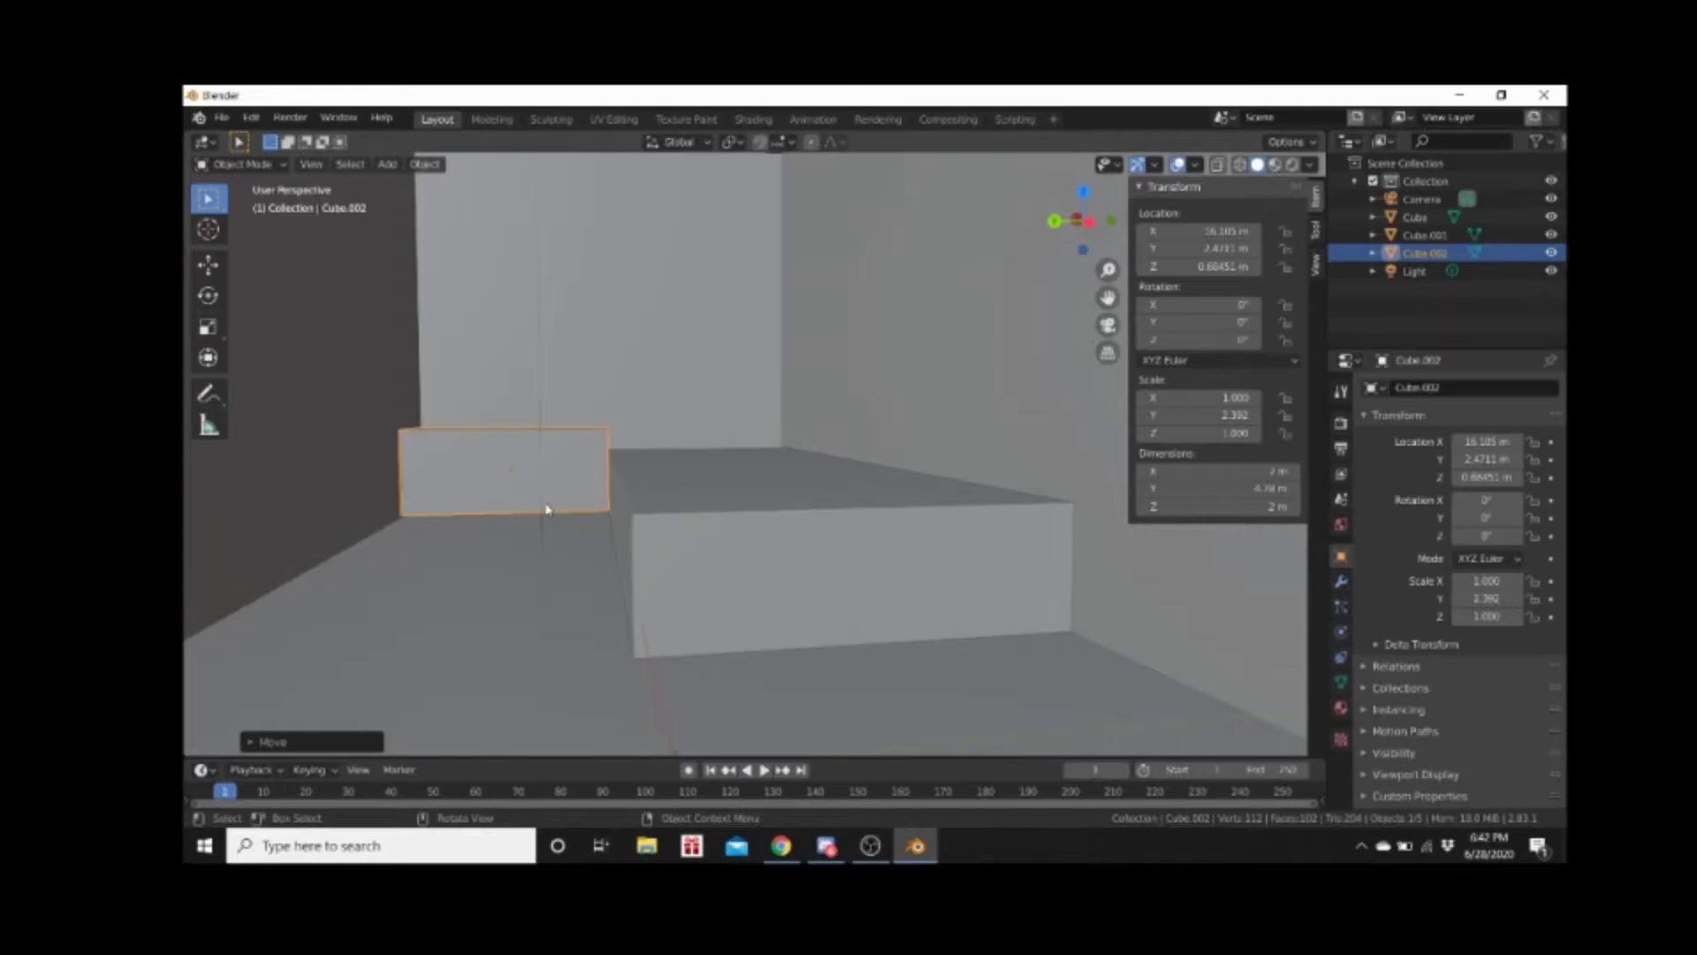
Pull the stretched cube back inside the side wall to a Y location of about 2.18 m
scroll(546, 510, down, 3)
middle_drag(542, 496, 639, 228)
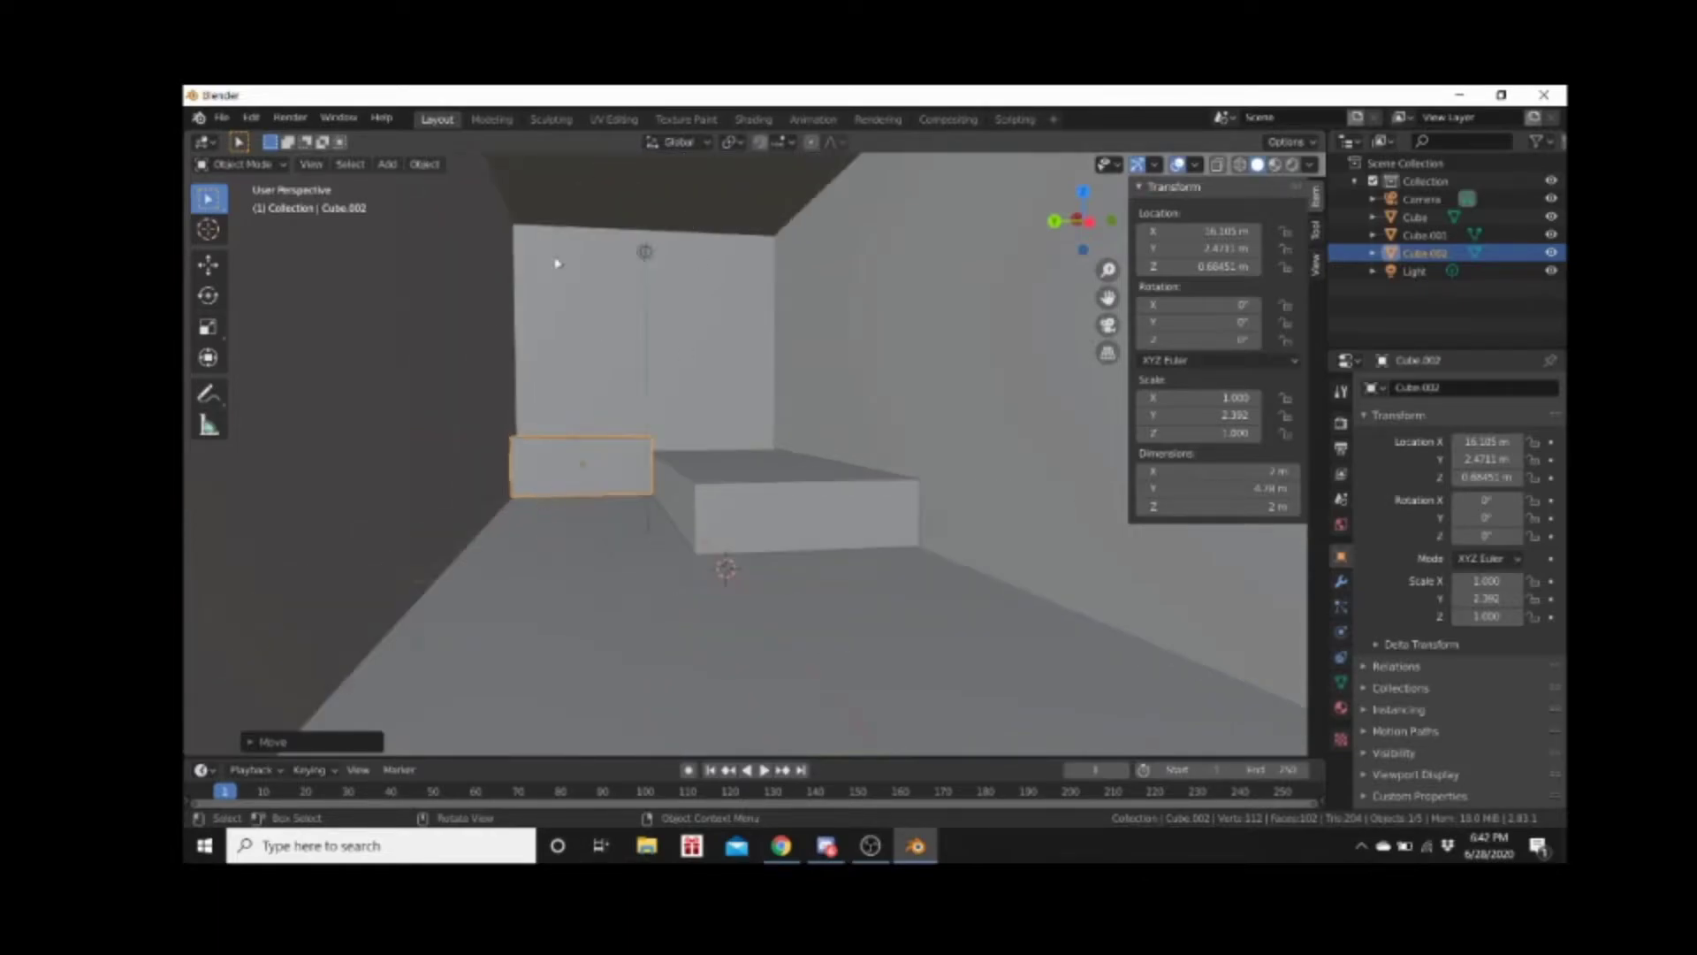
scroll(677, 339, down, 3)
middle_drag(903, 402, 800, 447)
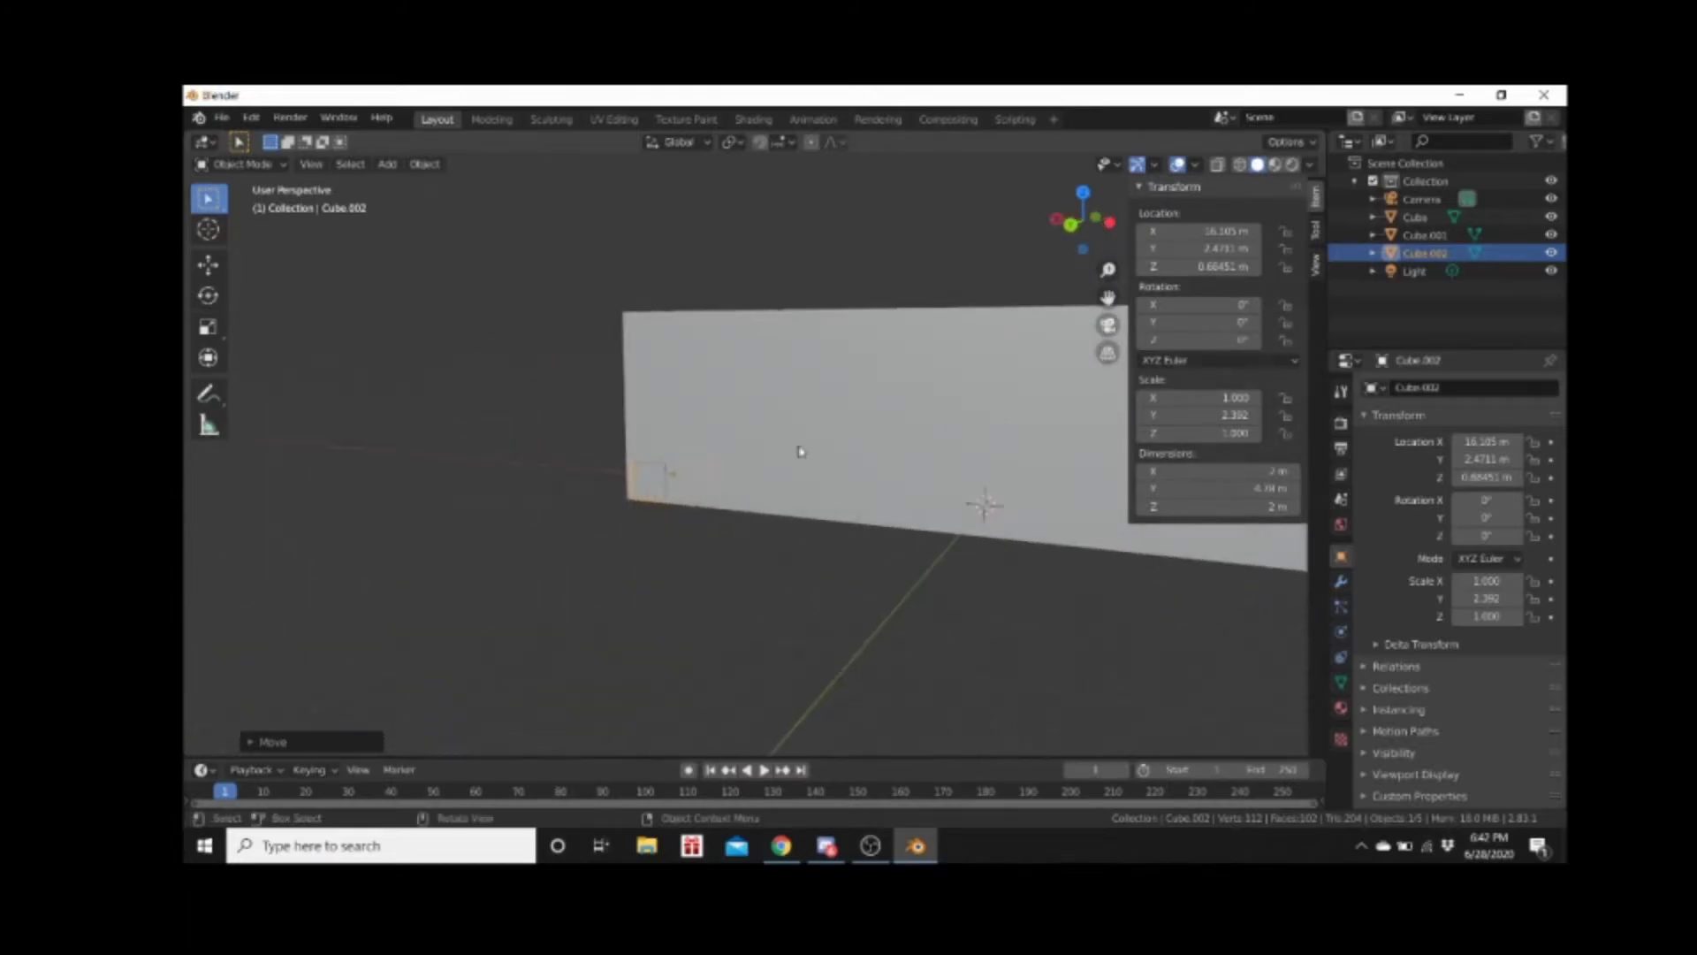
scroll(751, 487, up, 2)
key(g)
key(y)
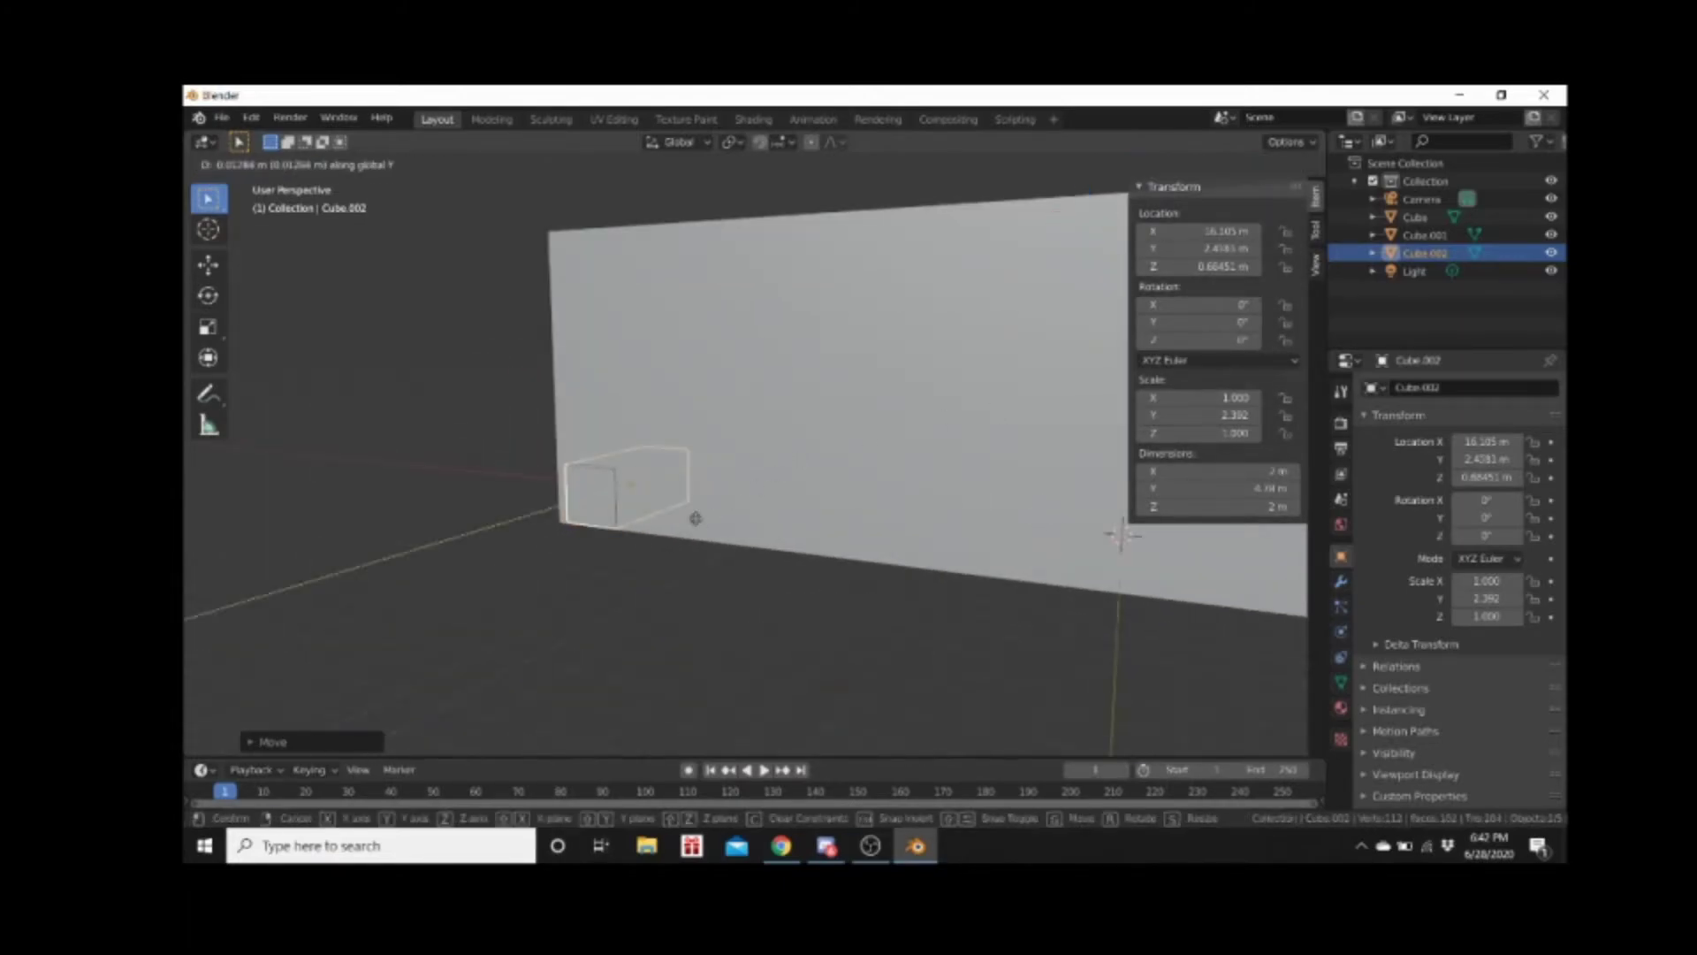
click(699, 512)
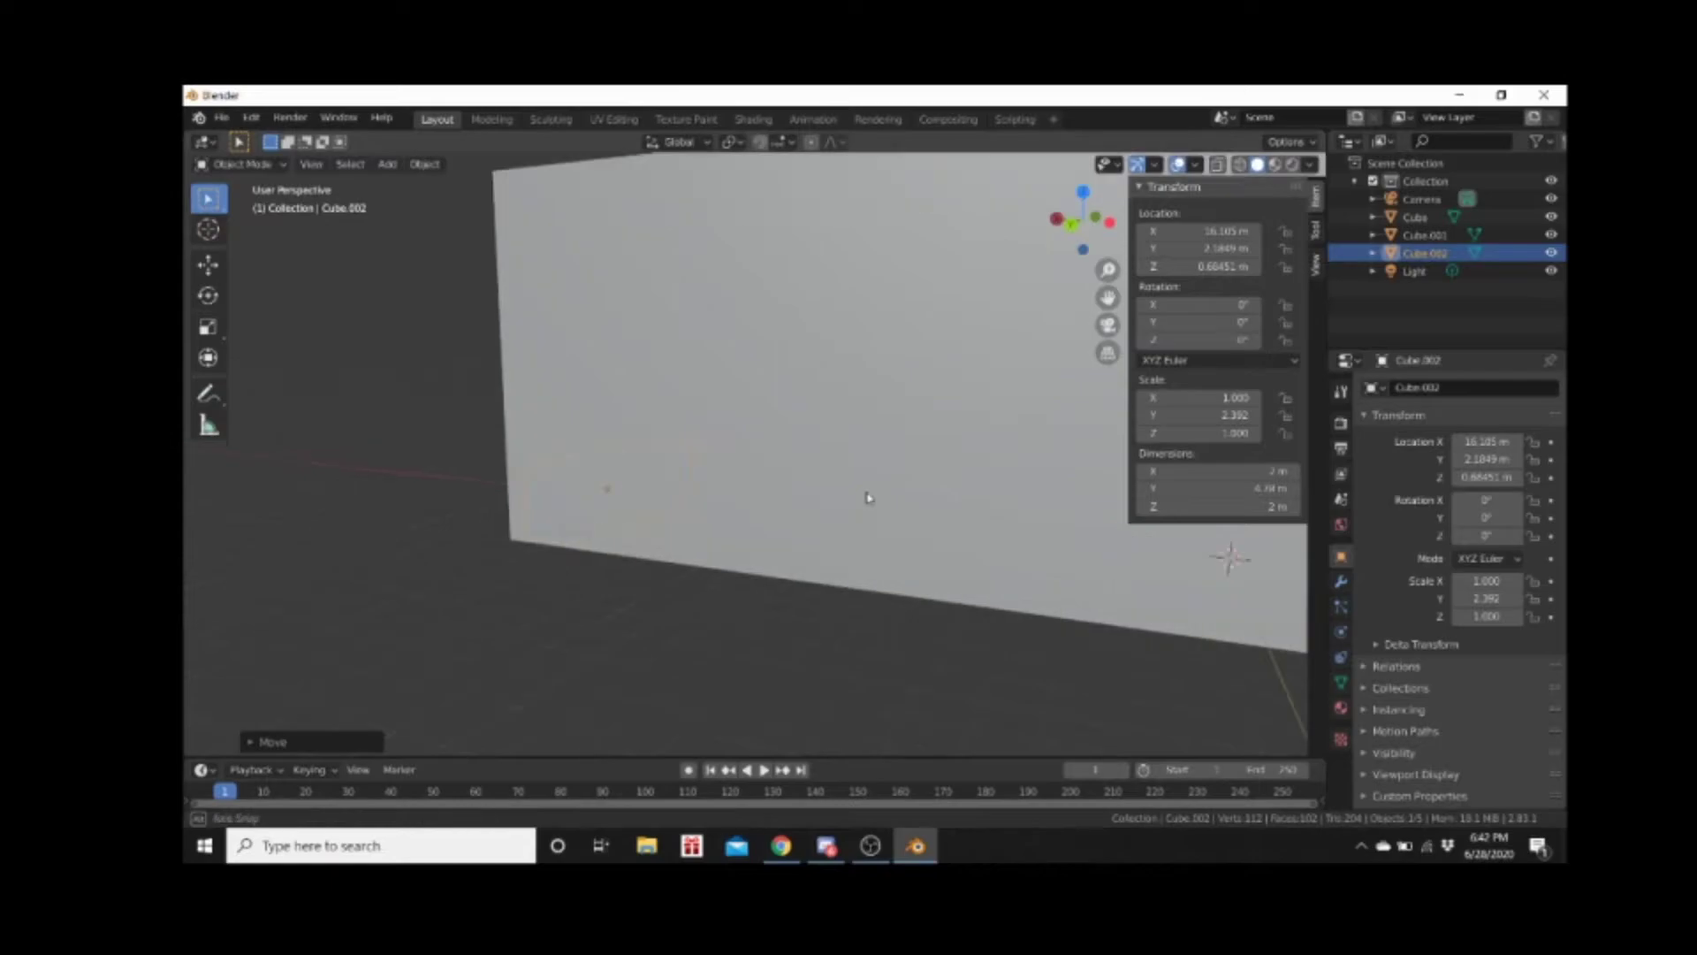
Examine how the stretched cube sits between the side wall and the flat block, from outside and inside the room
scroll(758, 512, up, 3)
scroll(761, 507, down, 3)
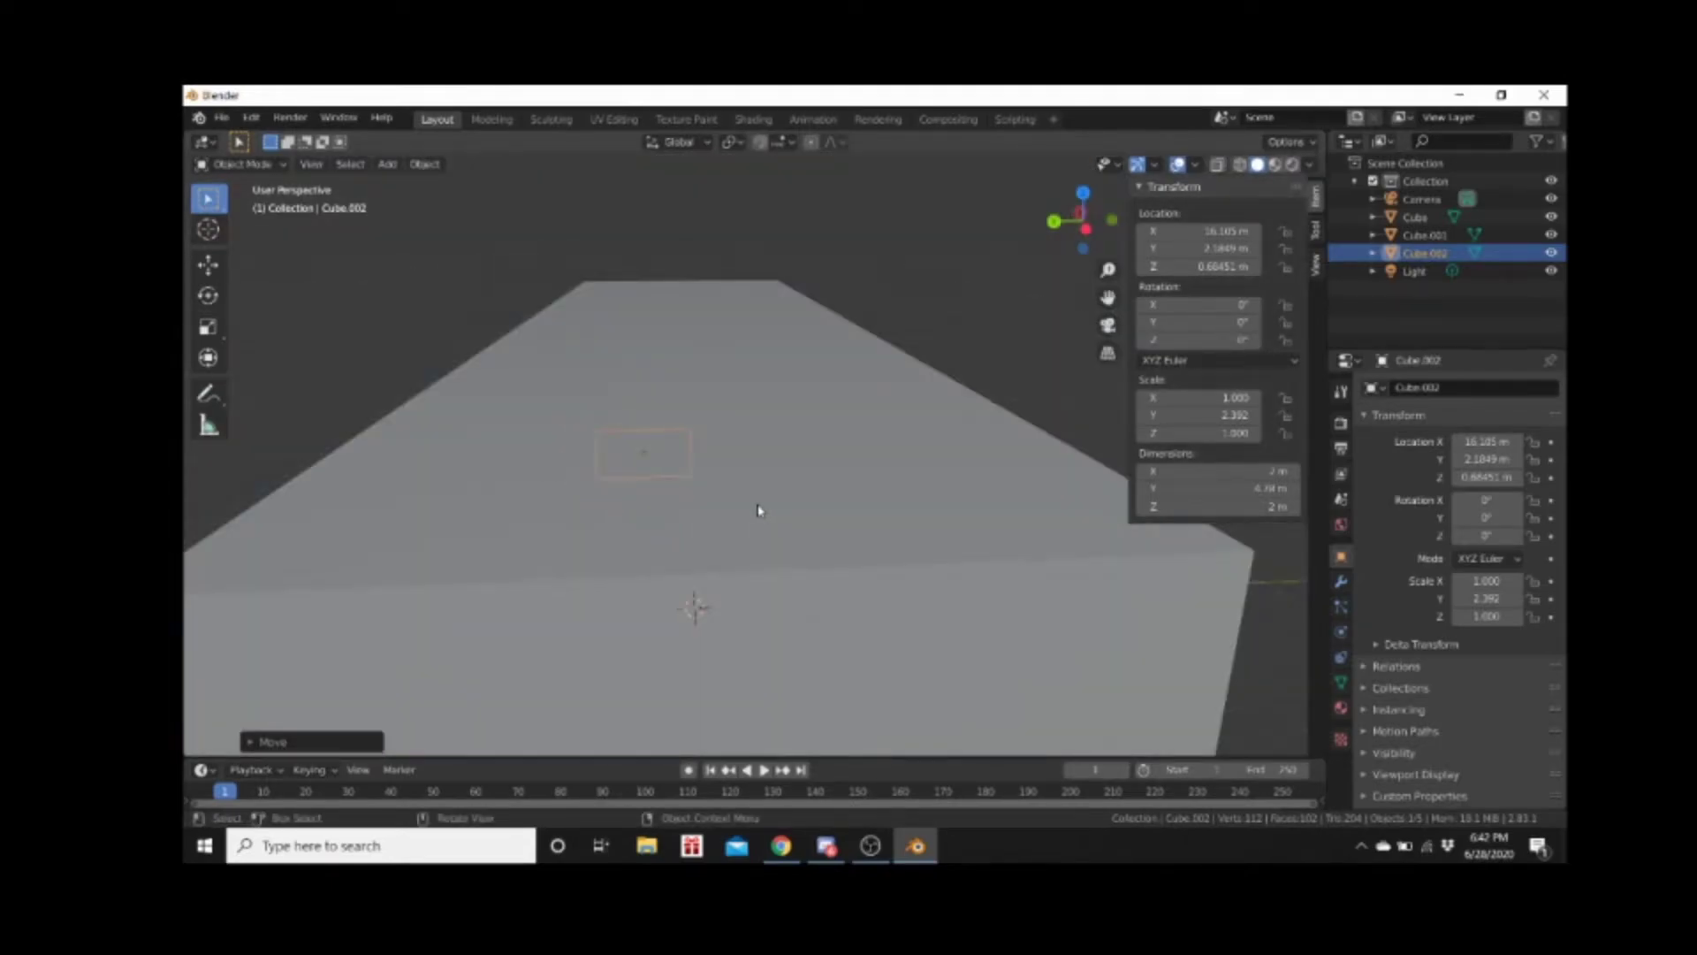
scroll(757, 510, down, 4)
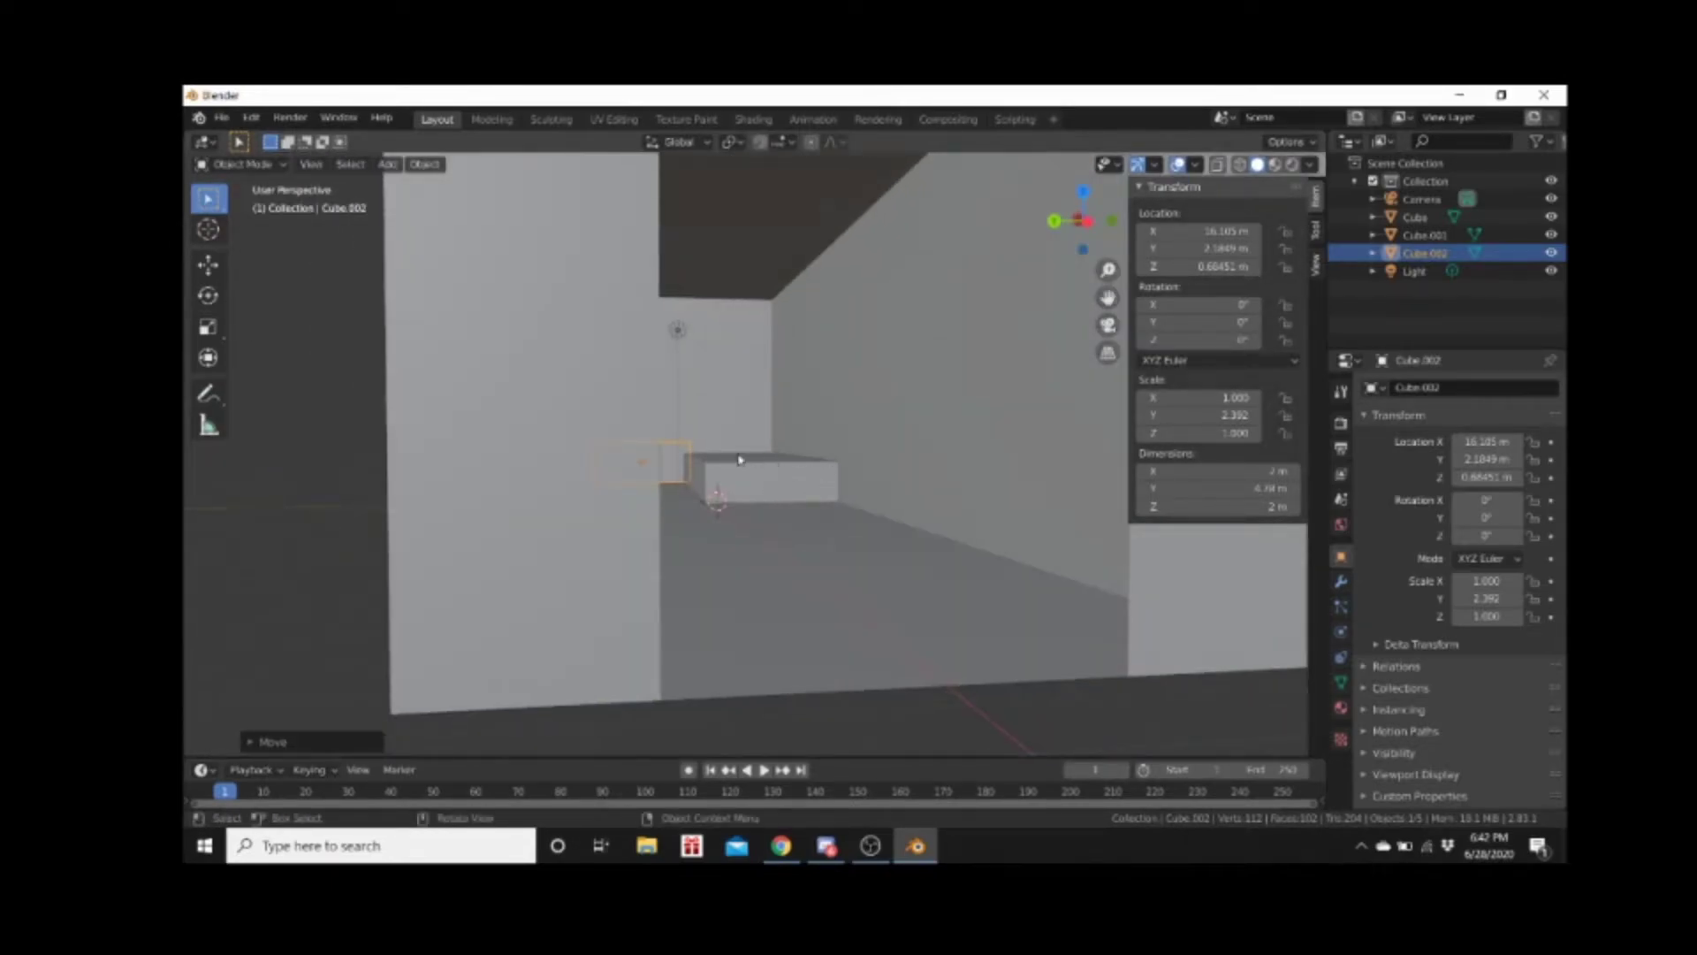
middle_drag(814, 409, 698, 446)
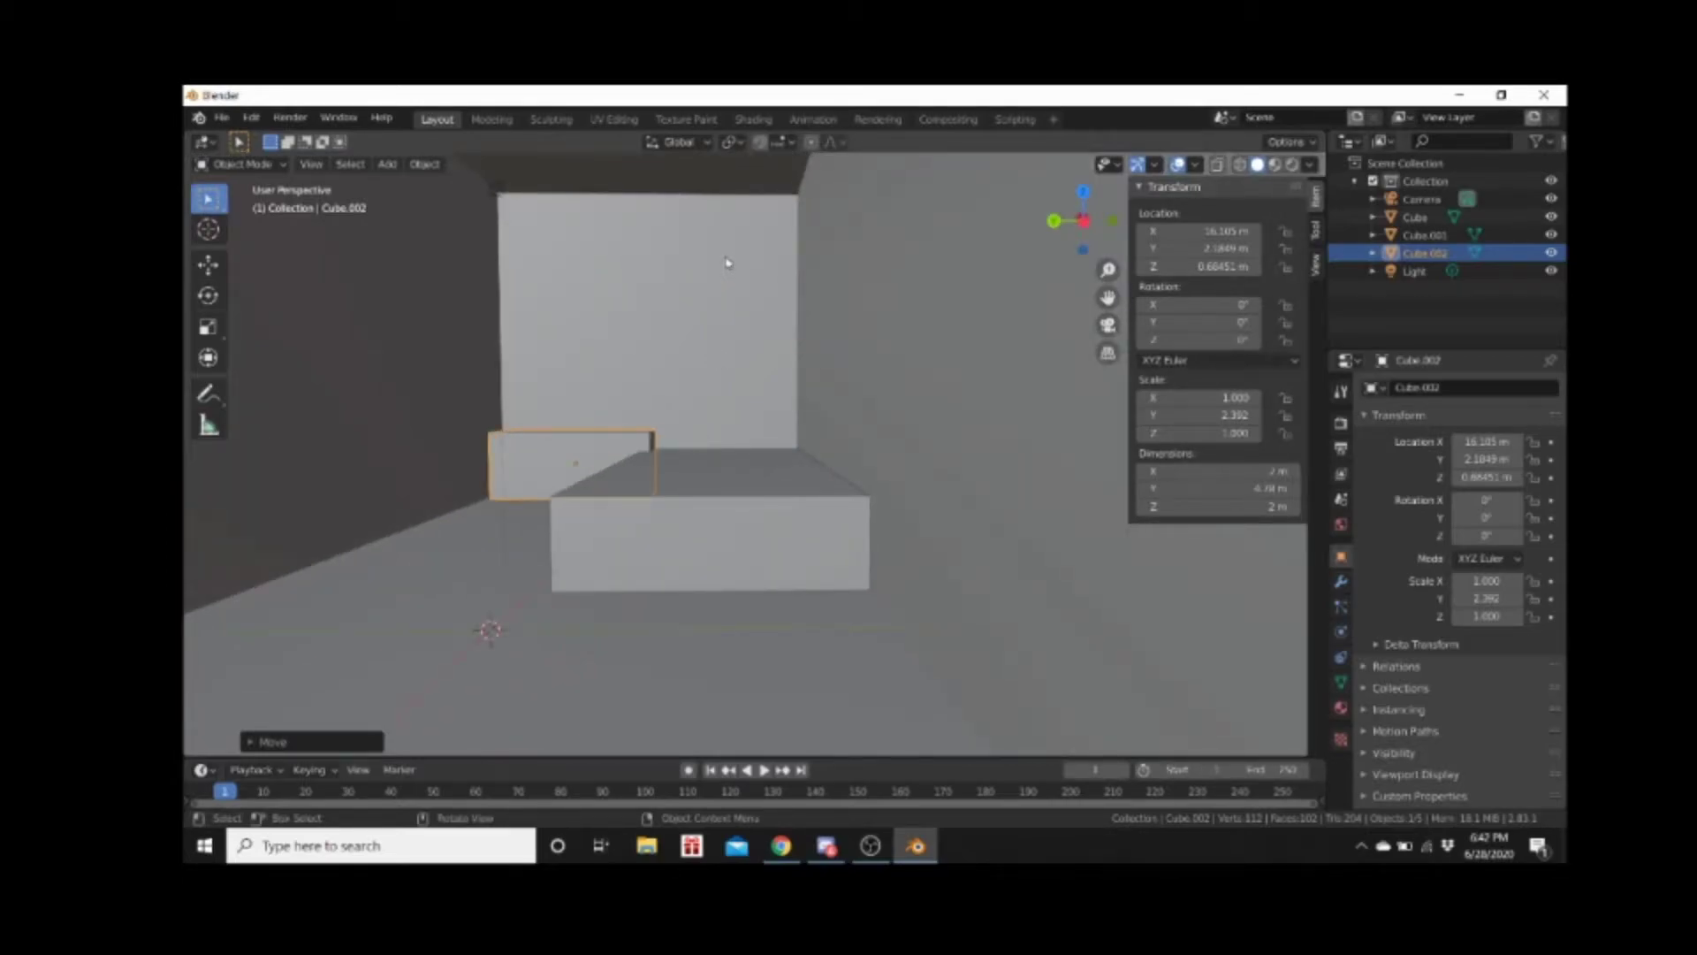
middle_drag(719, 257, 734, 265)
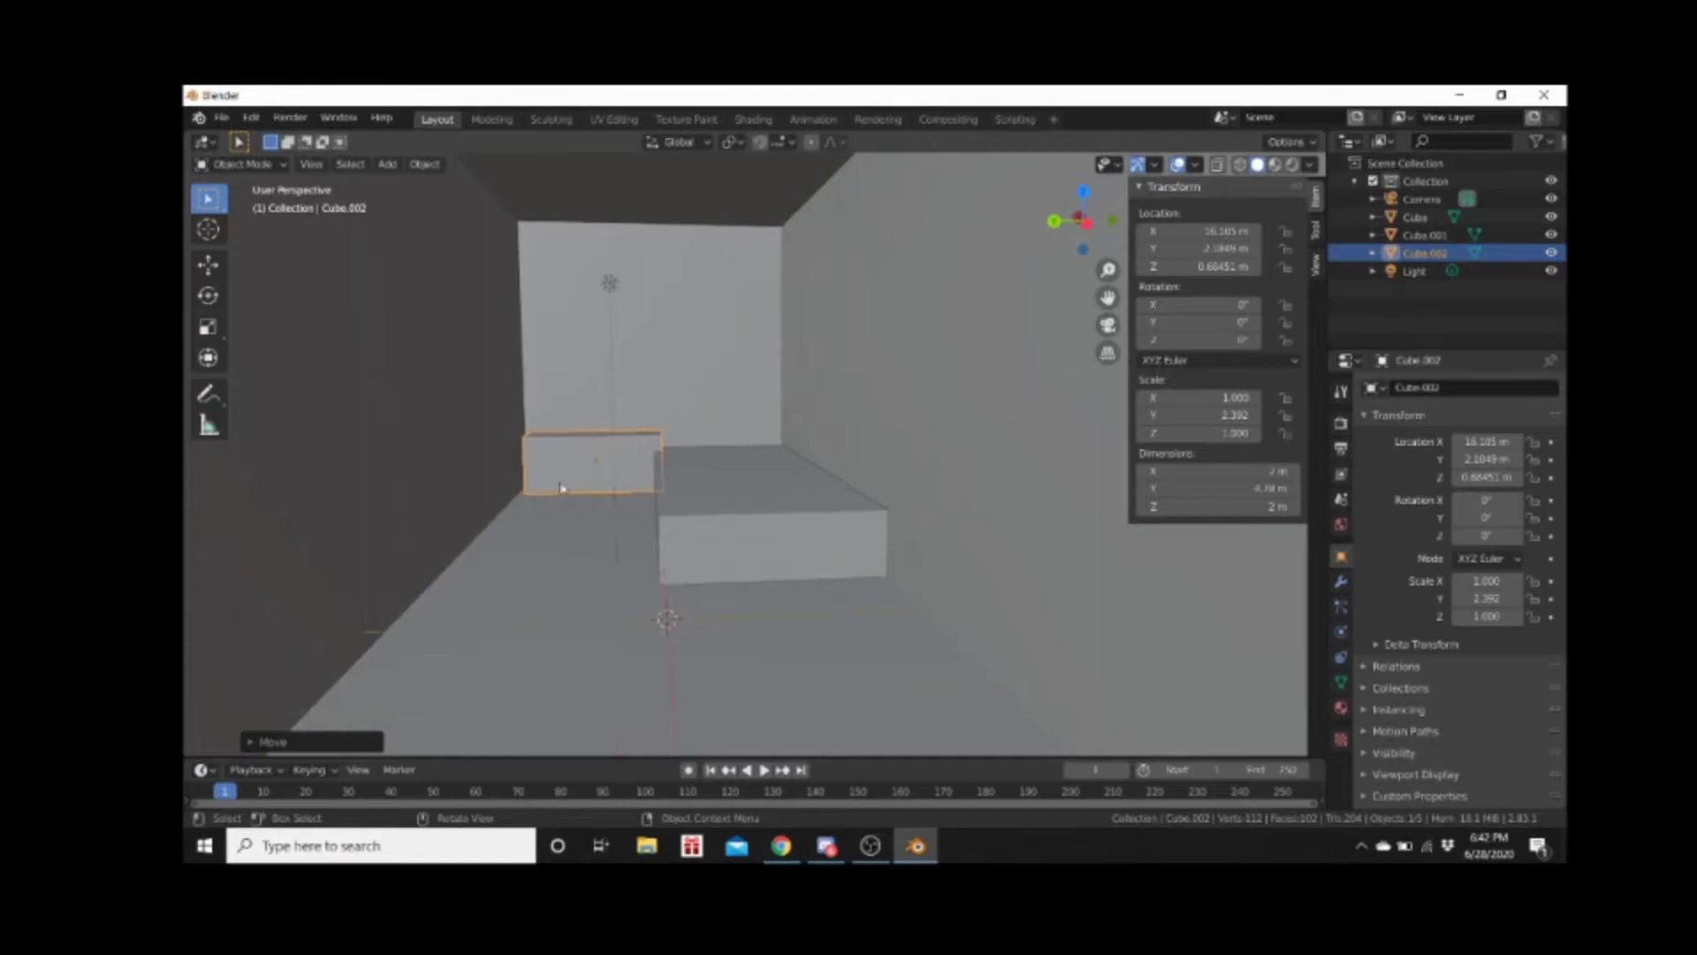
middle_drag(566, 470, 580, 493)
middle_drag(674, 273, 677, 307)
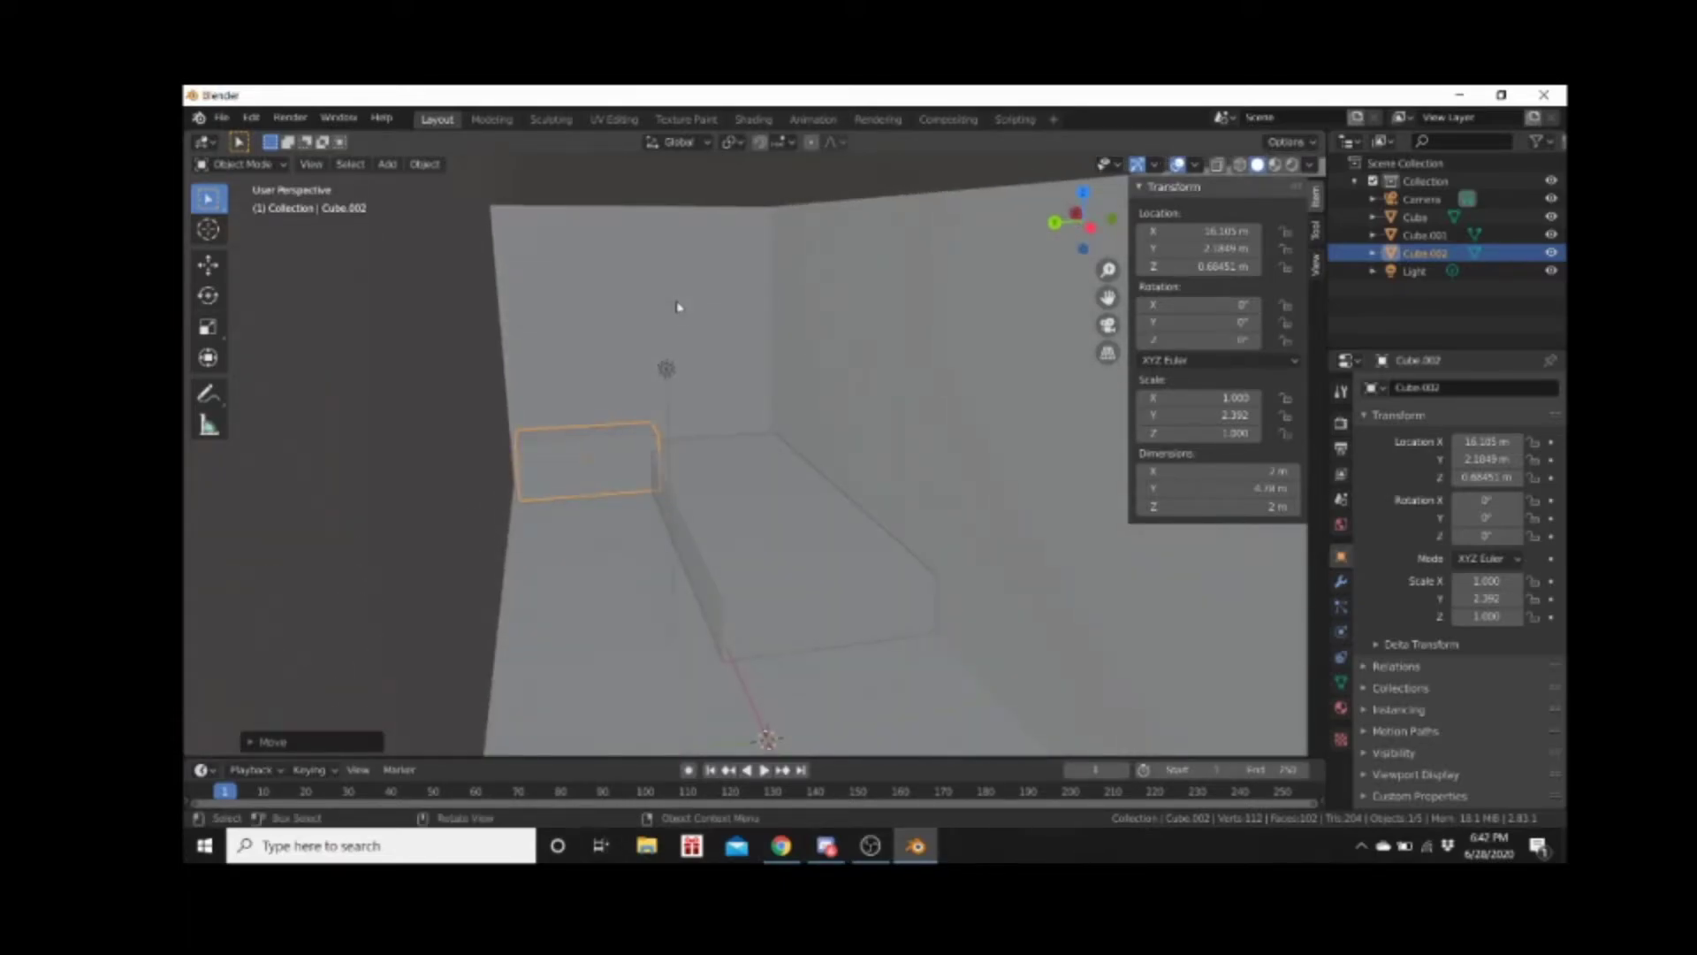
middle_drag(757, 422, 747, 408)
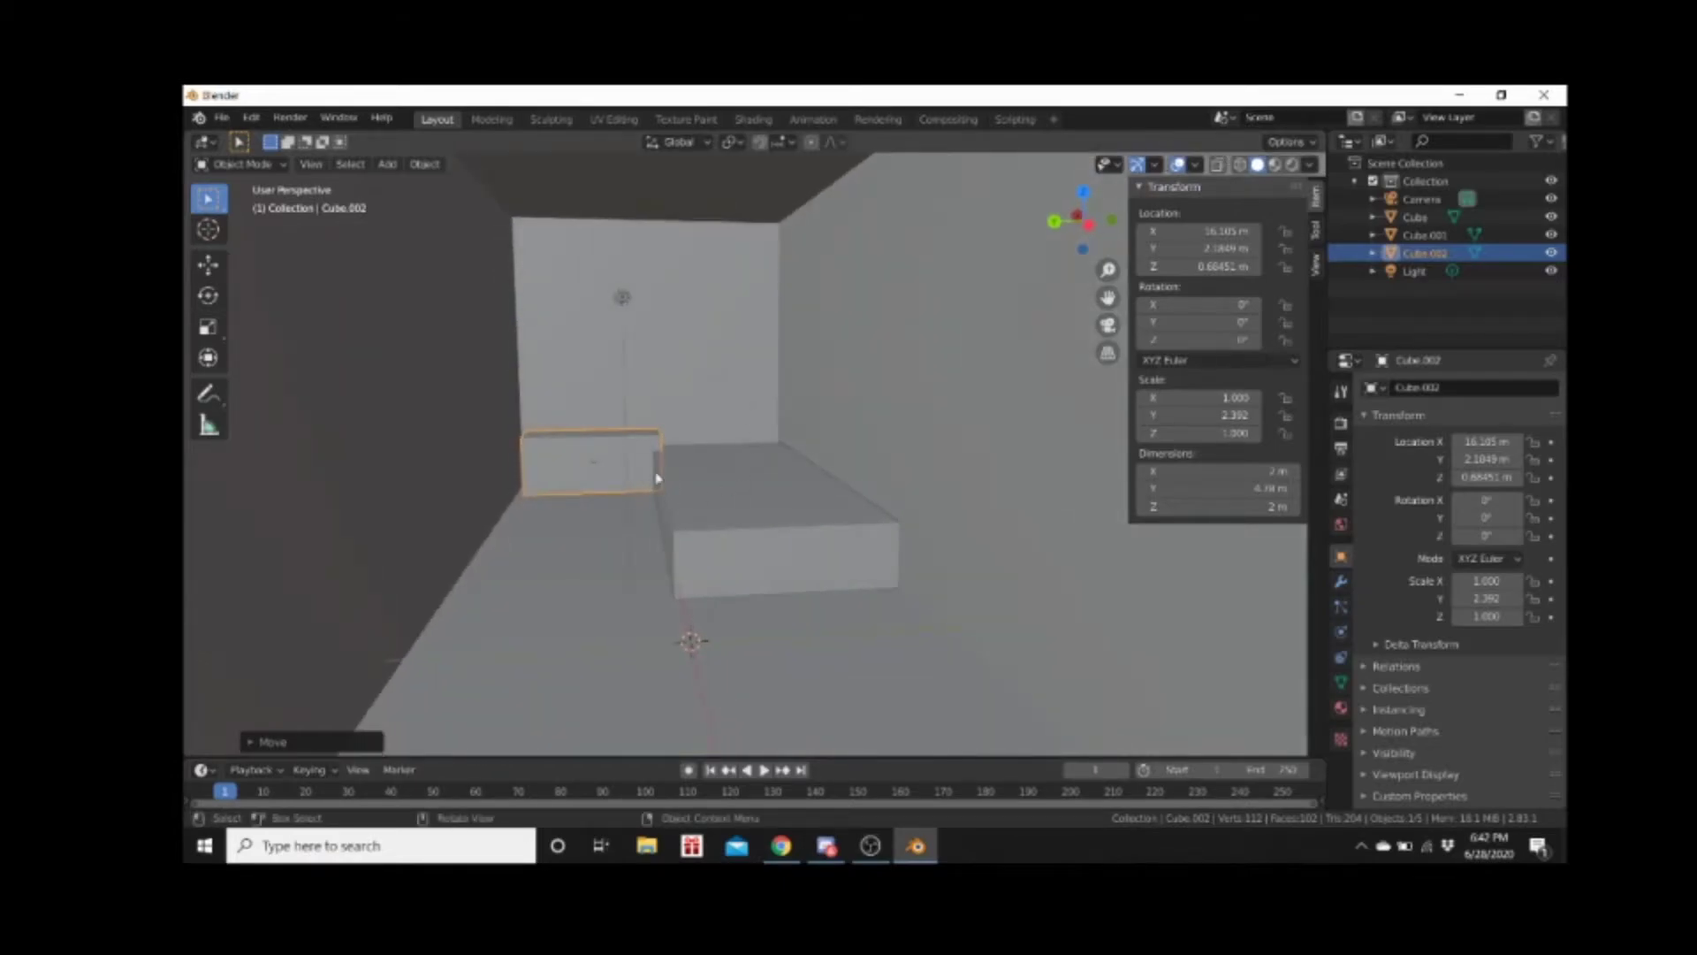
Narrow the stretched cube to a Y scale of about 2.0 beside the flat block
key(s)
key(y)
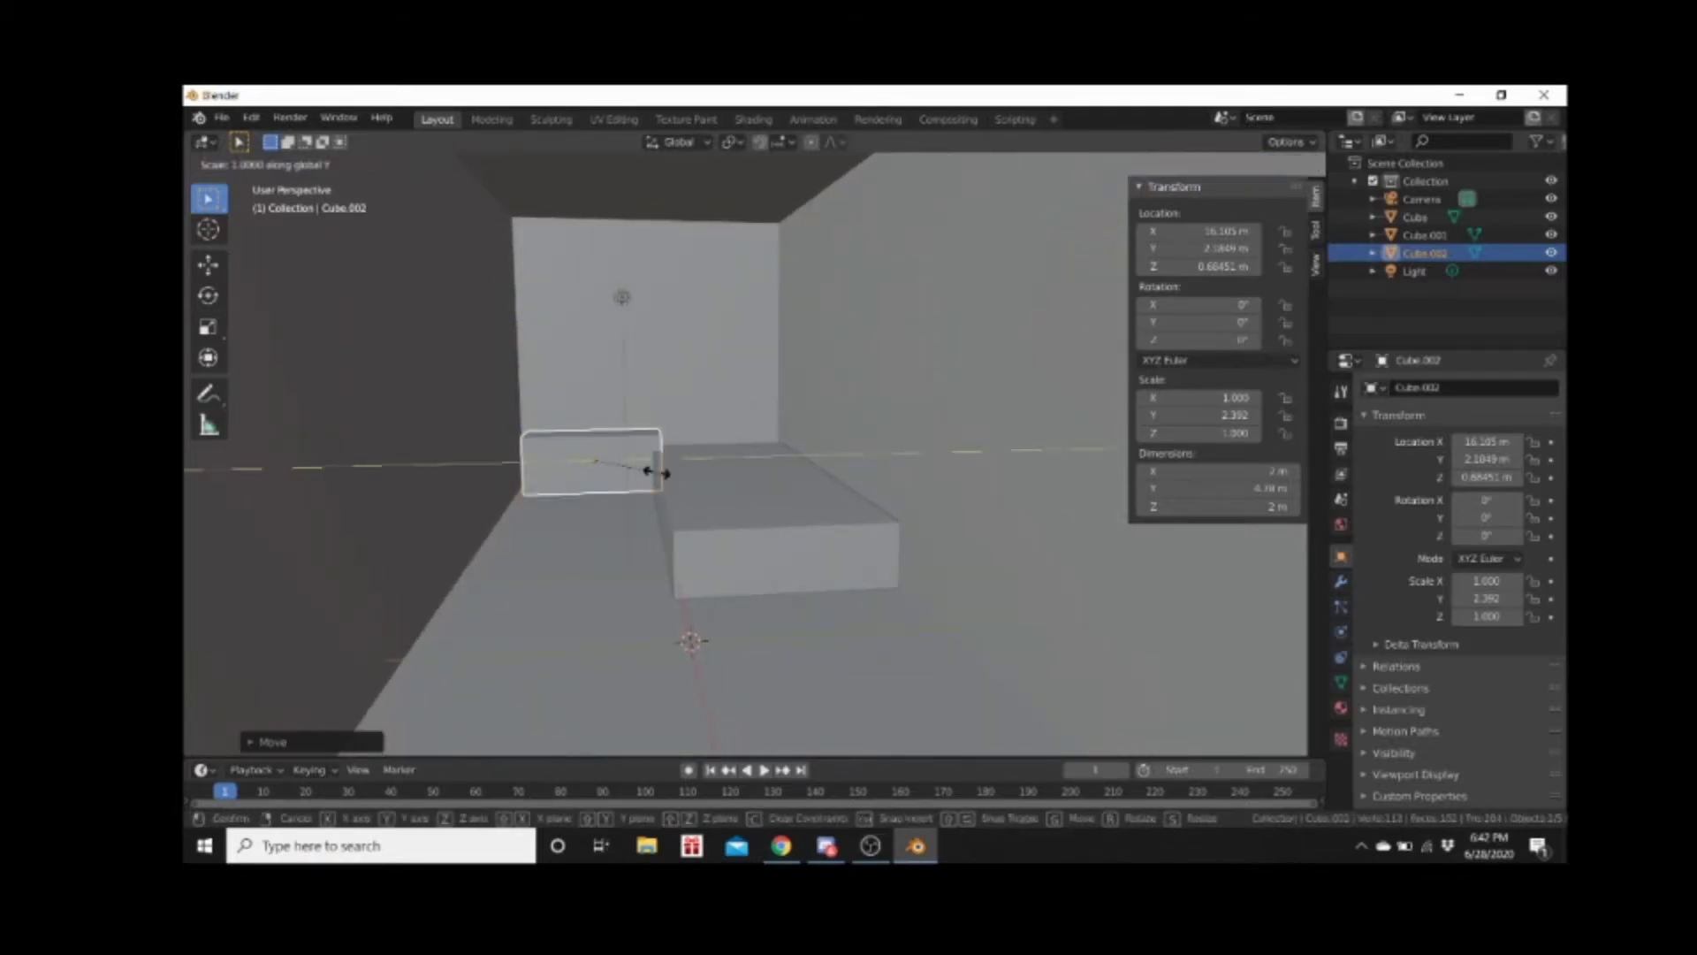
click(643, 488)
middle_drag(733, 527, 731, 517)
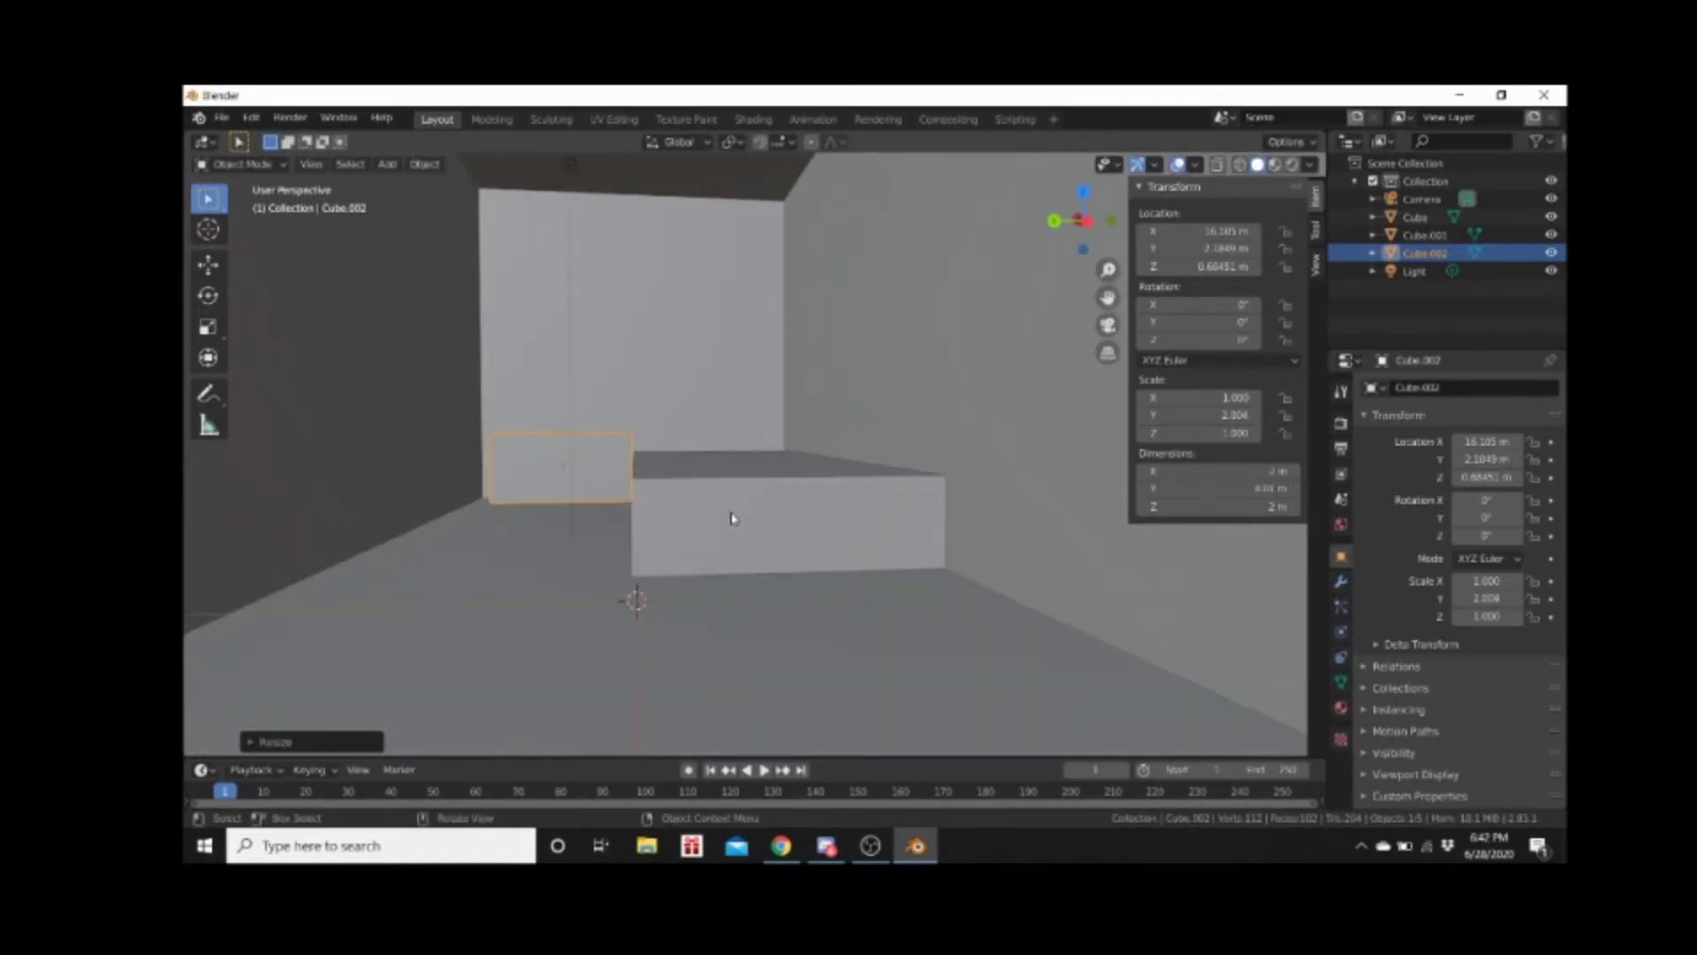
middle_drag(732, 477, 739, 478)
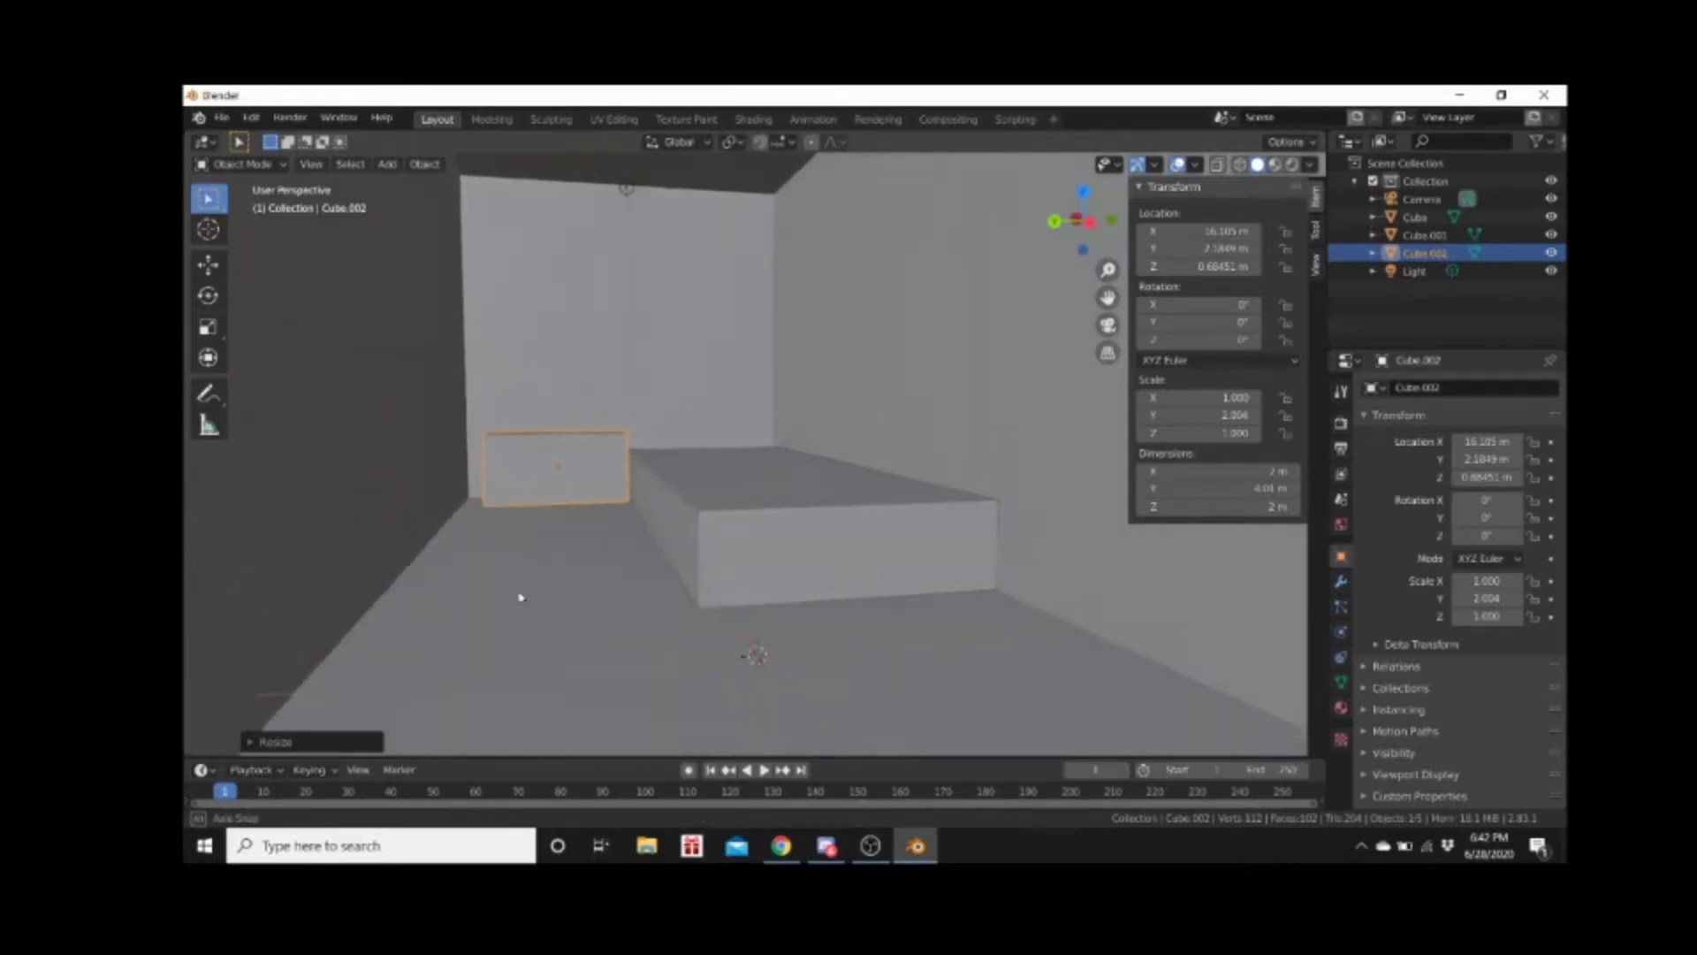
Raise the large flat block to a Z location of about 0.47 m
key(KP_Decimal)
middle_drag(587, 607, 797, 539)
click(797, 539)
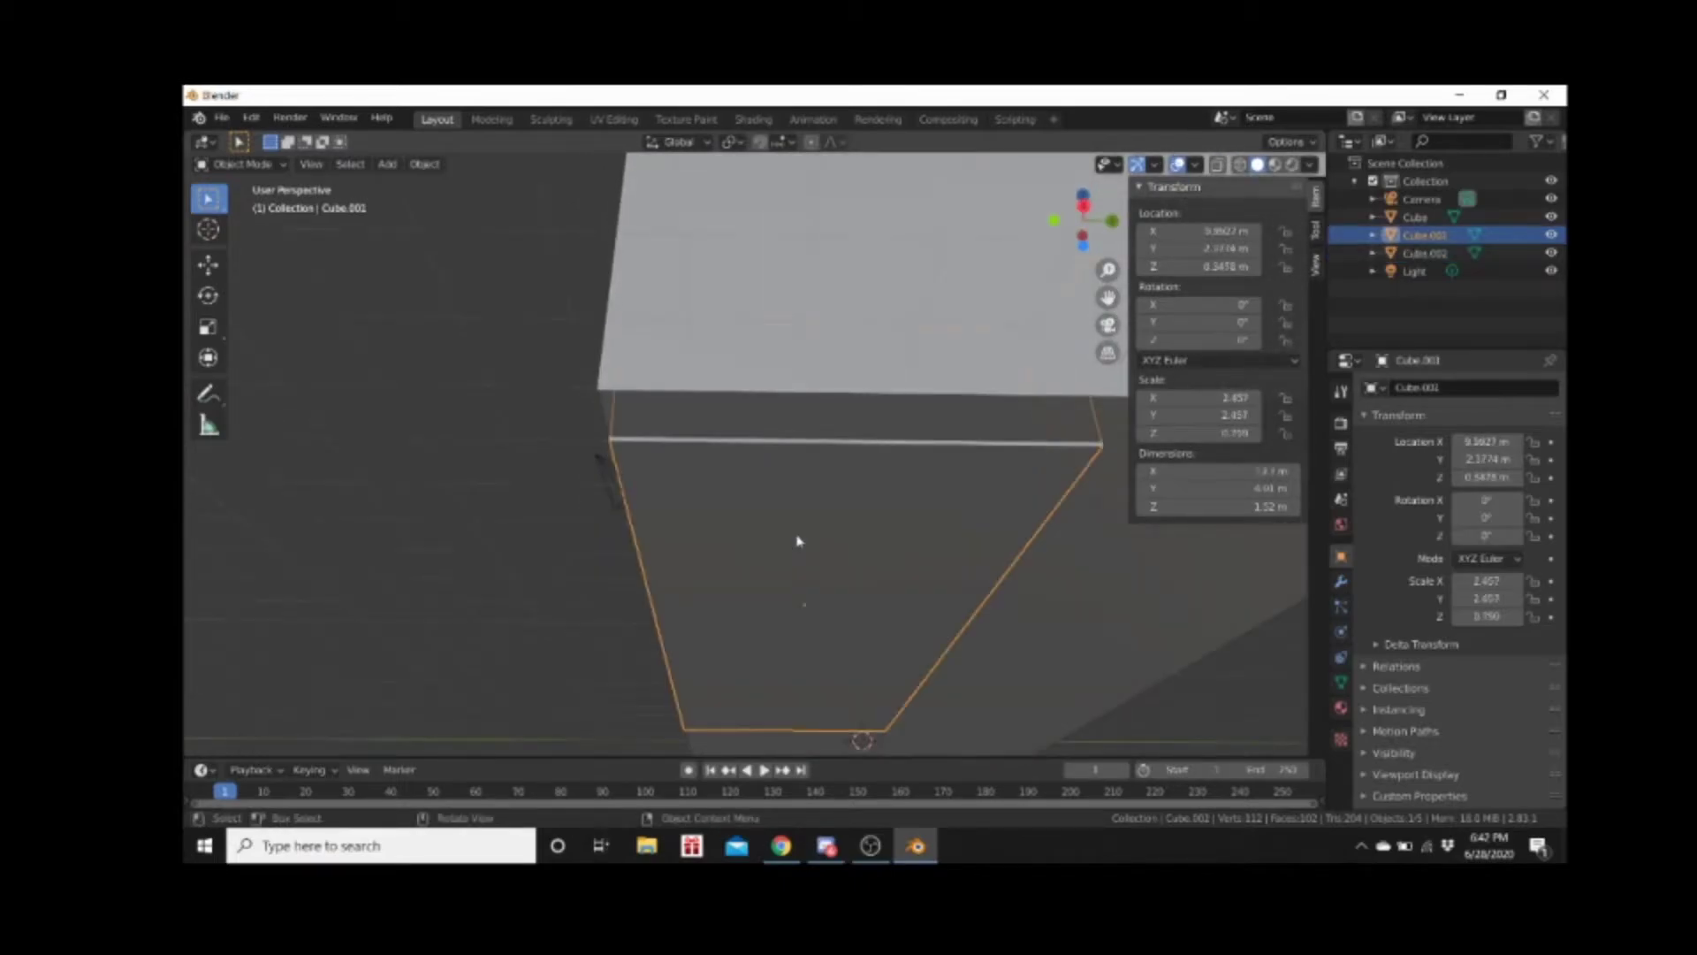
key(g)
key(z)
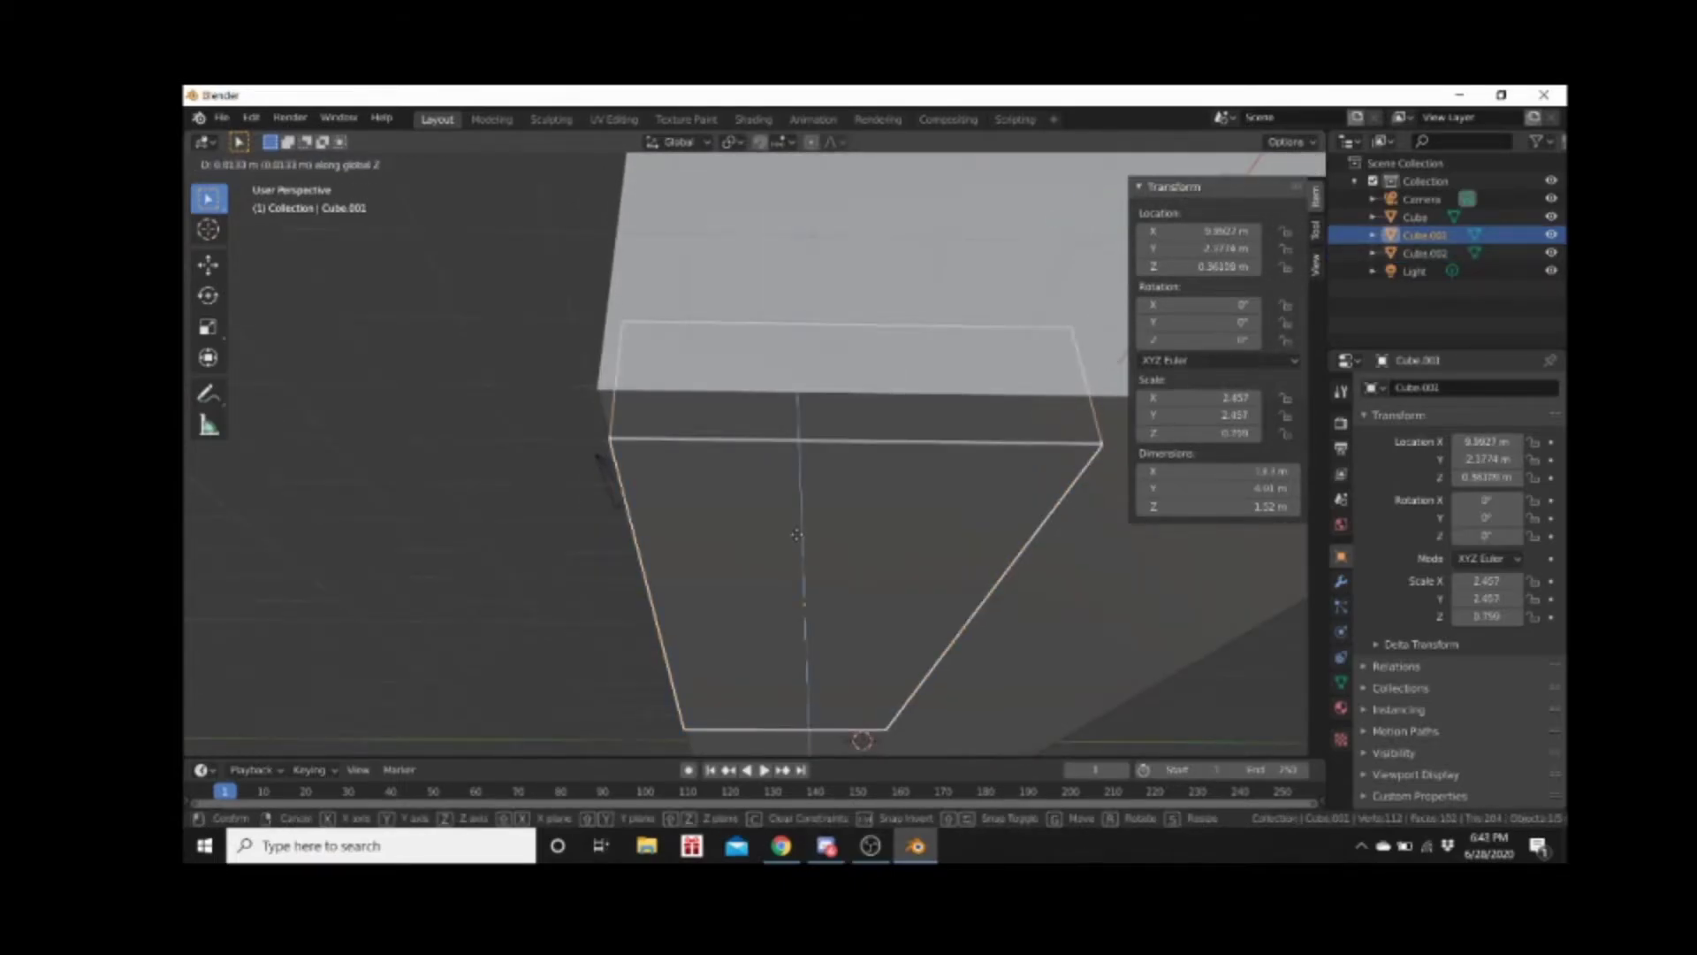
click(797, 535)
Examine the room layout from outside and inside, checking the doorway, walls and both blocks
scroll(853, 542, up, 5)
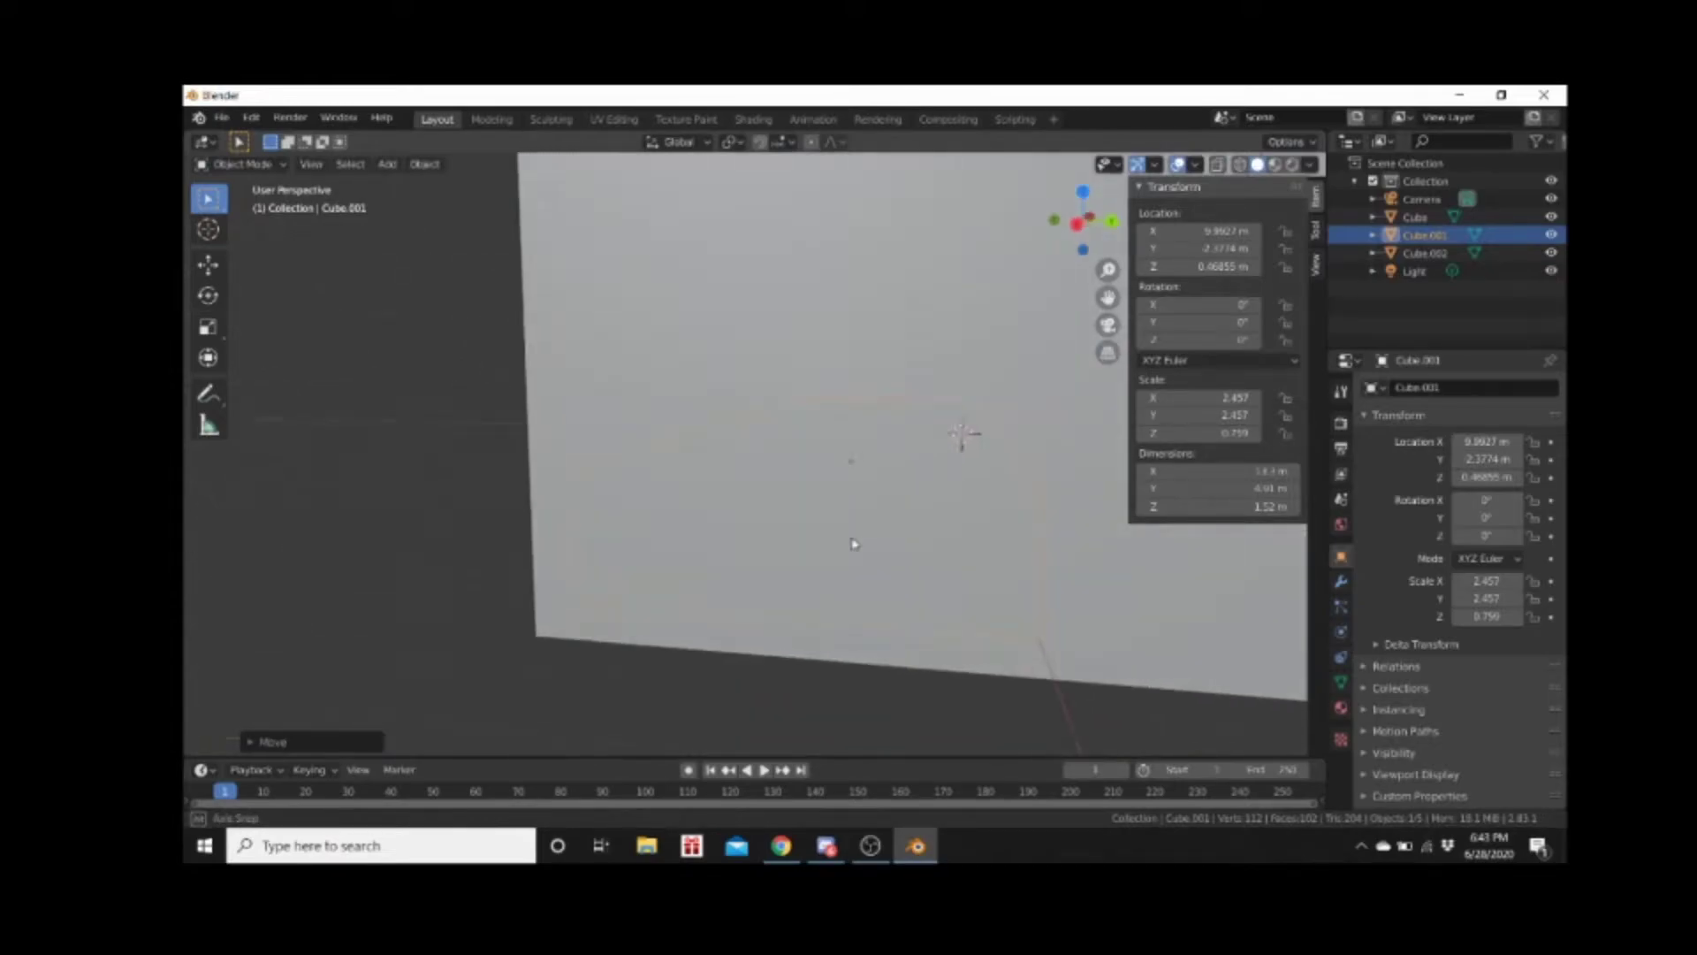
scroll(853, 541, down, 3)
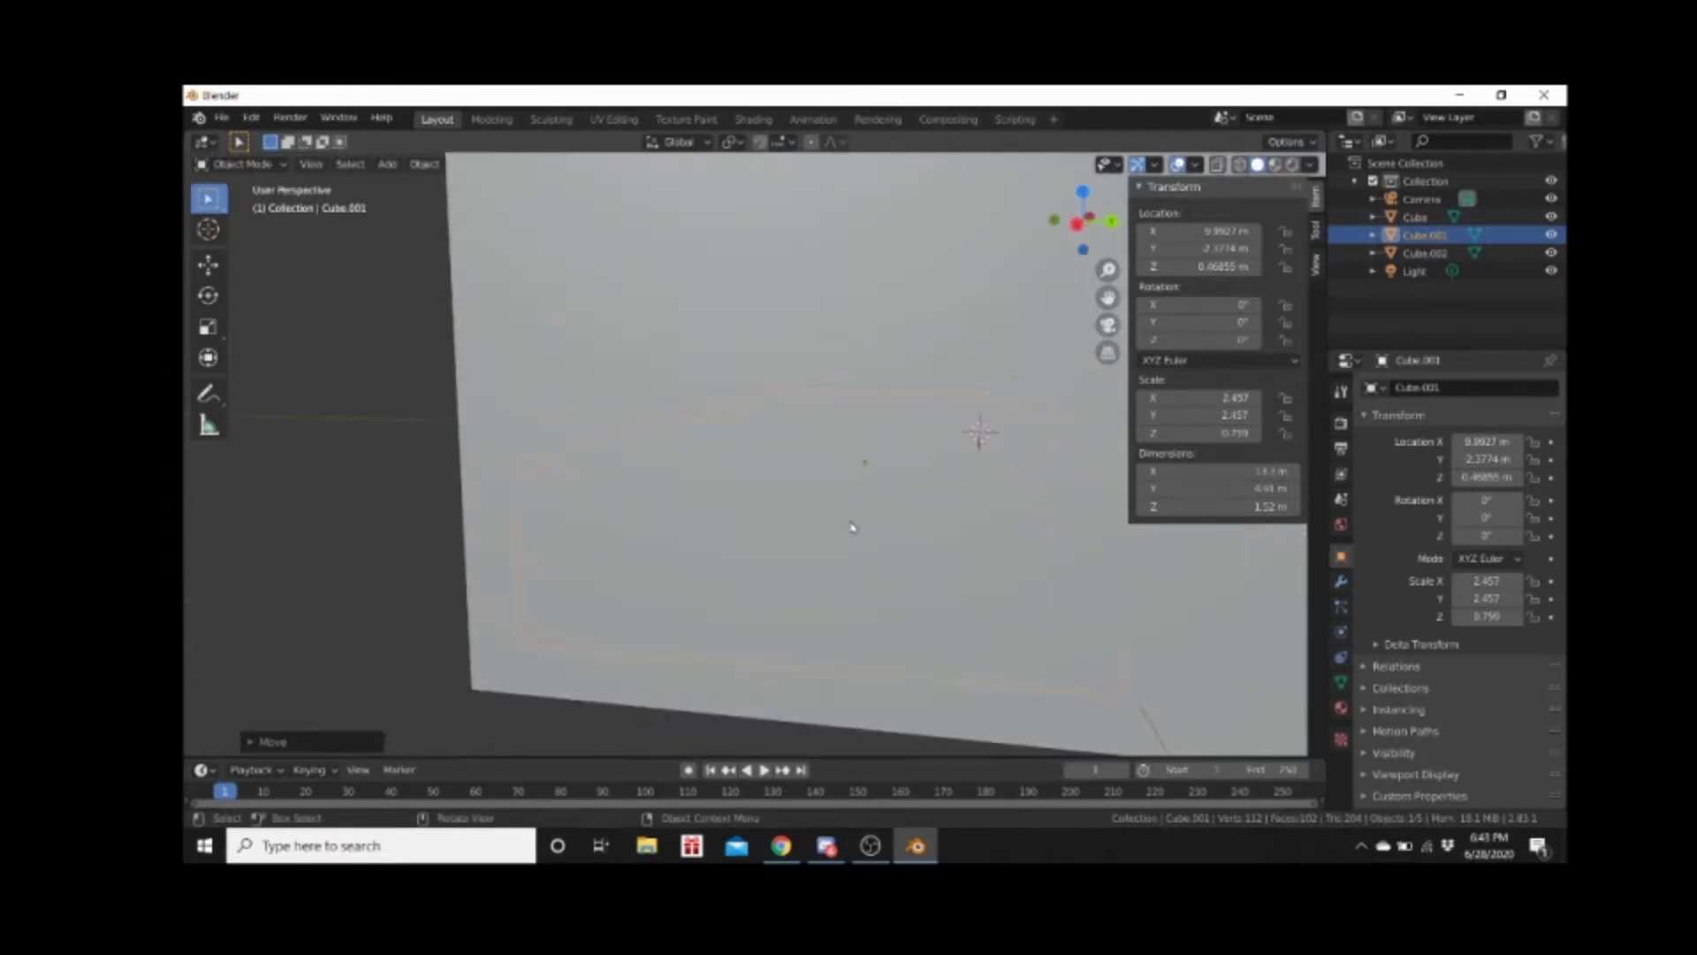
scroll(851, 528, down, 2)
scroll(851, 528, down, 1)
scroll(851, 527, up, 5)
shift+middle_drag(836, 565, 976, 396)
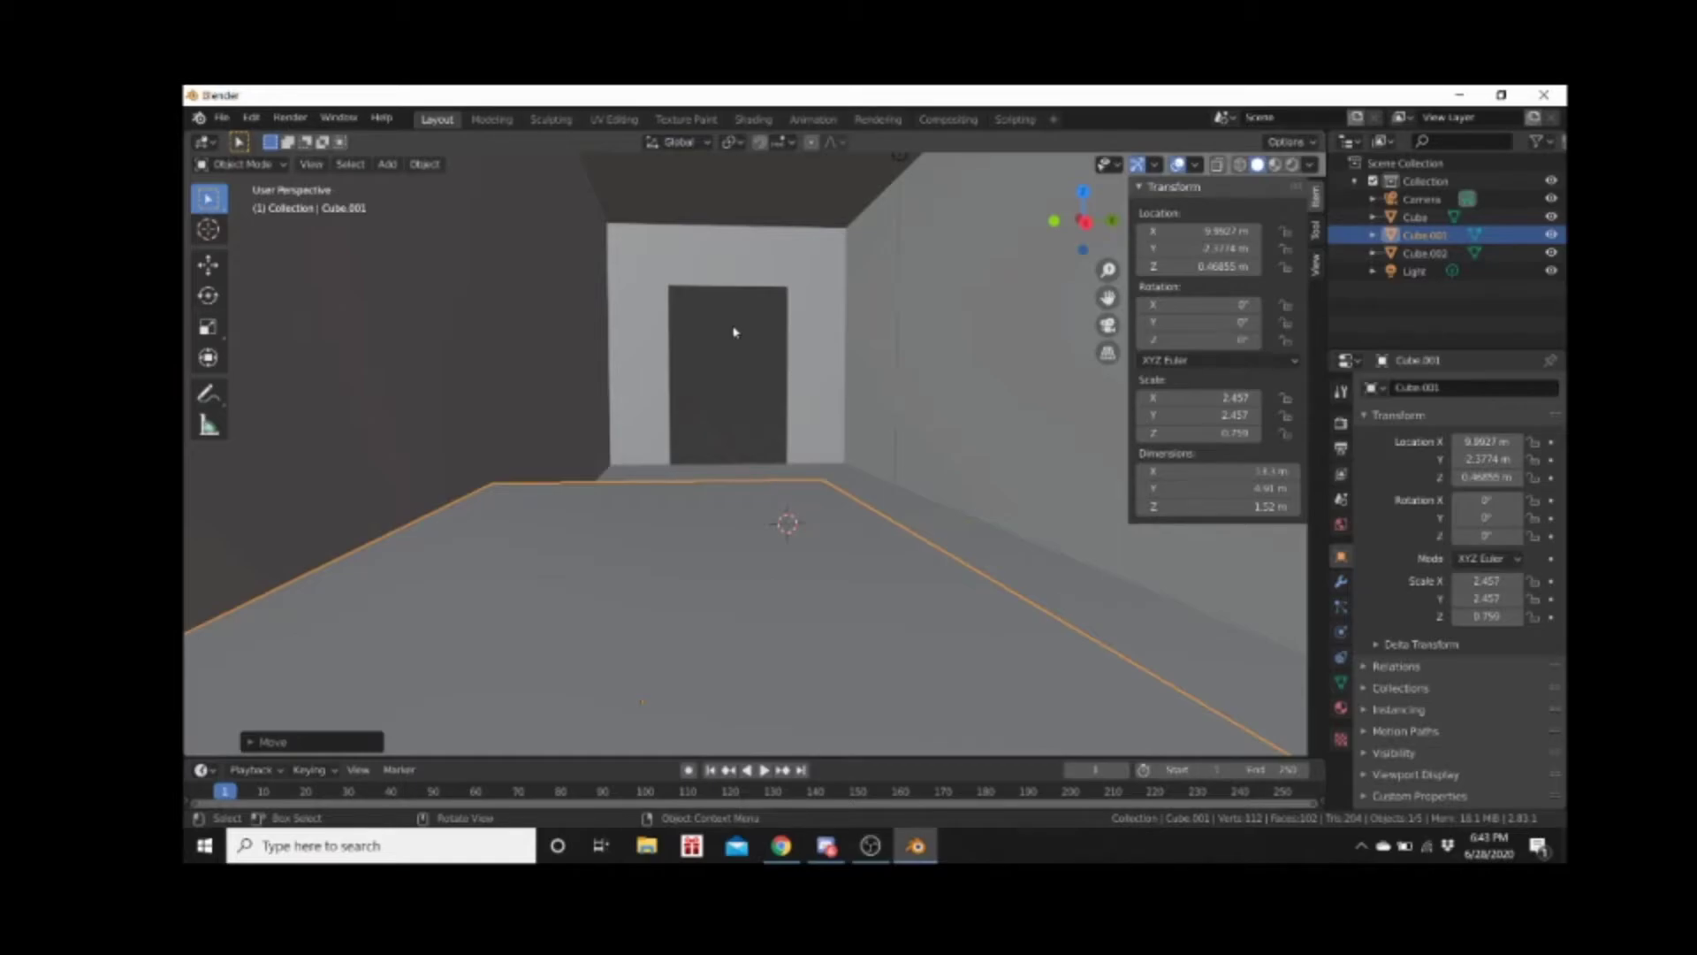
middle_drag(733, 331, 599, 473)
middle_drag(395, 492, 443, 197)
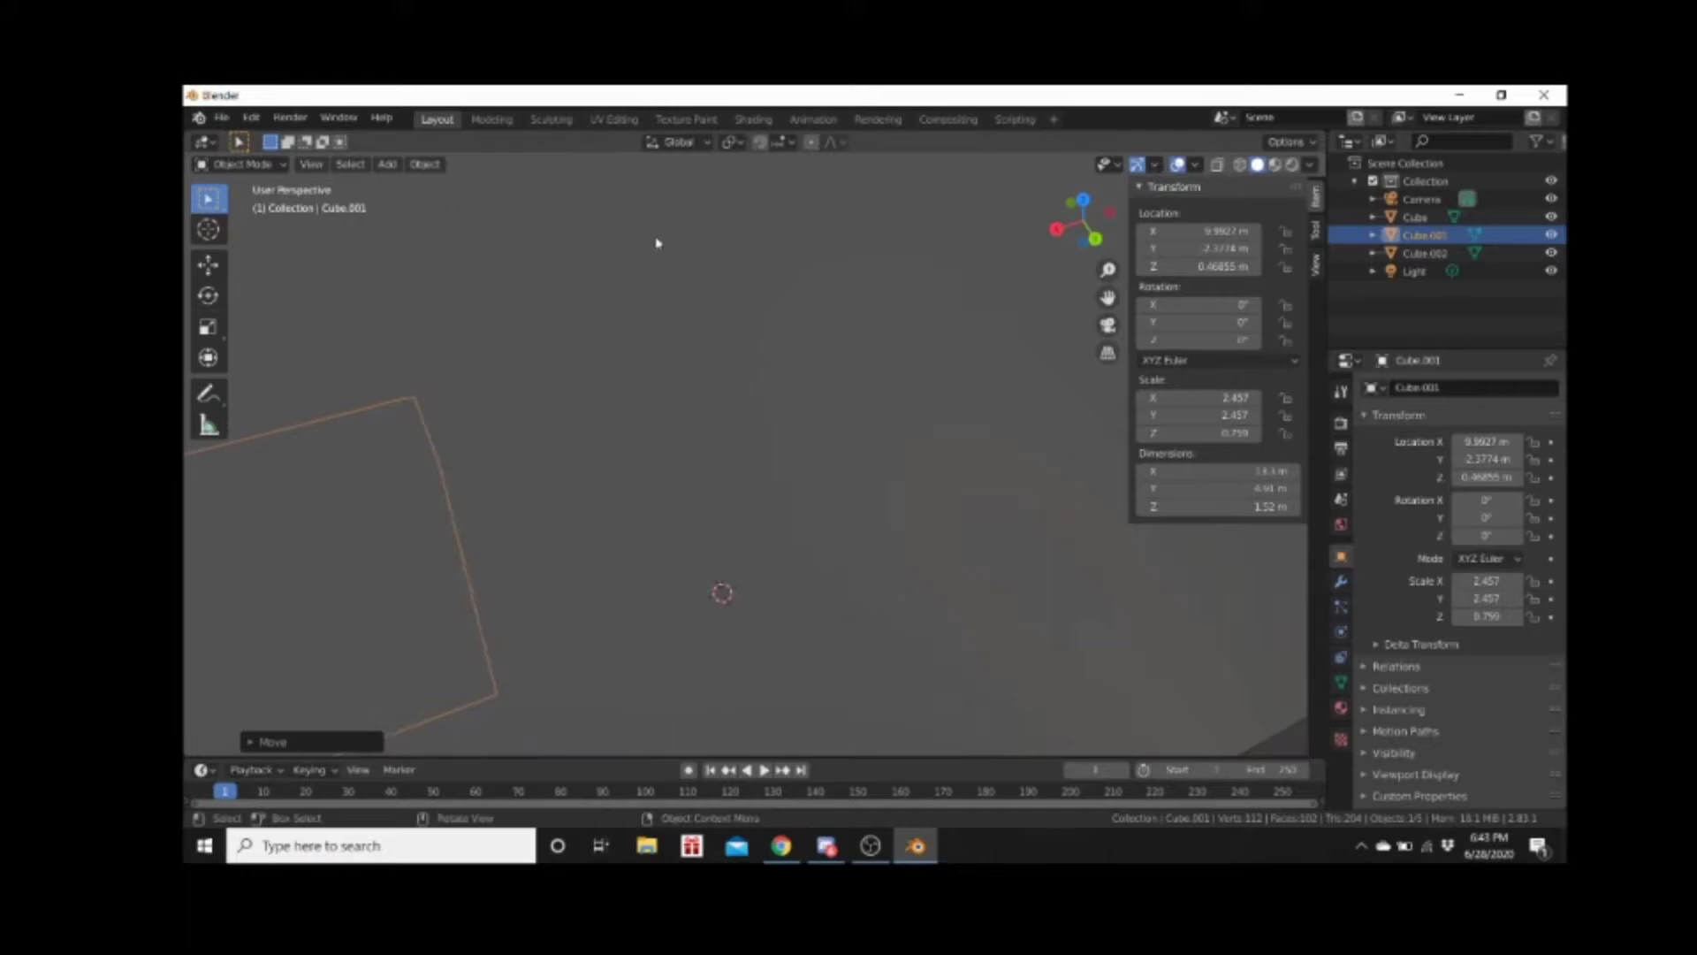
key(KP_0)
middle_drag(651, 243, 651, 247)
middle_drag(831, 334, 522, 368)
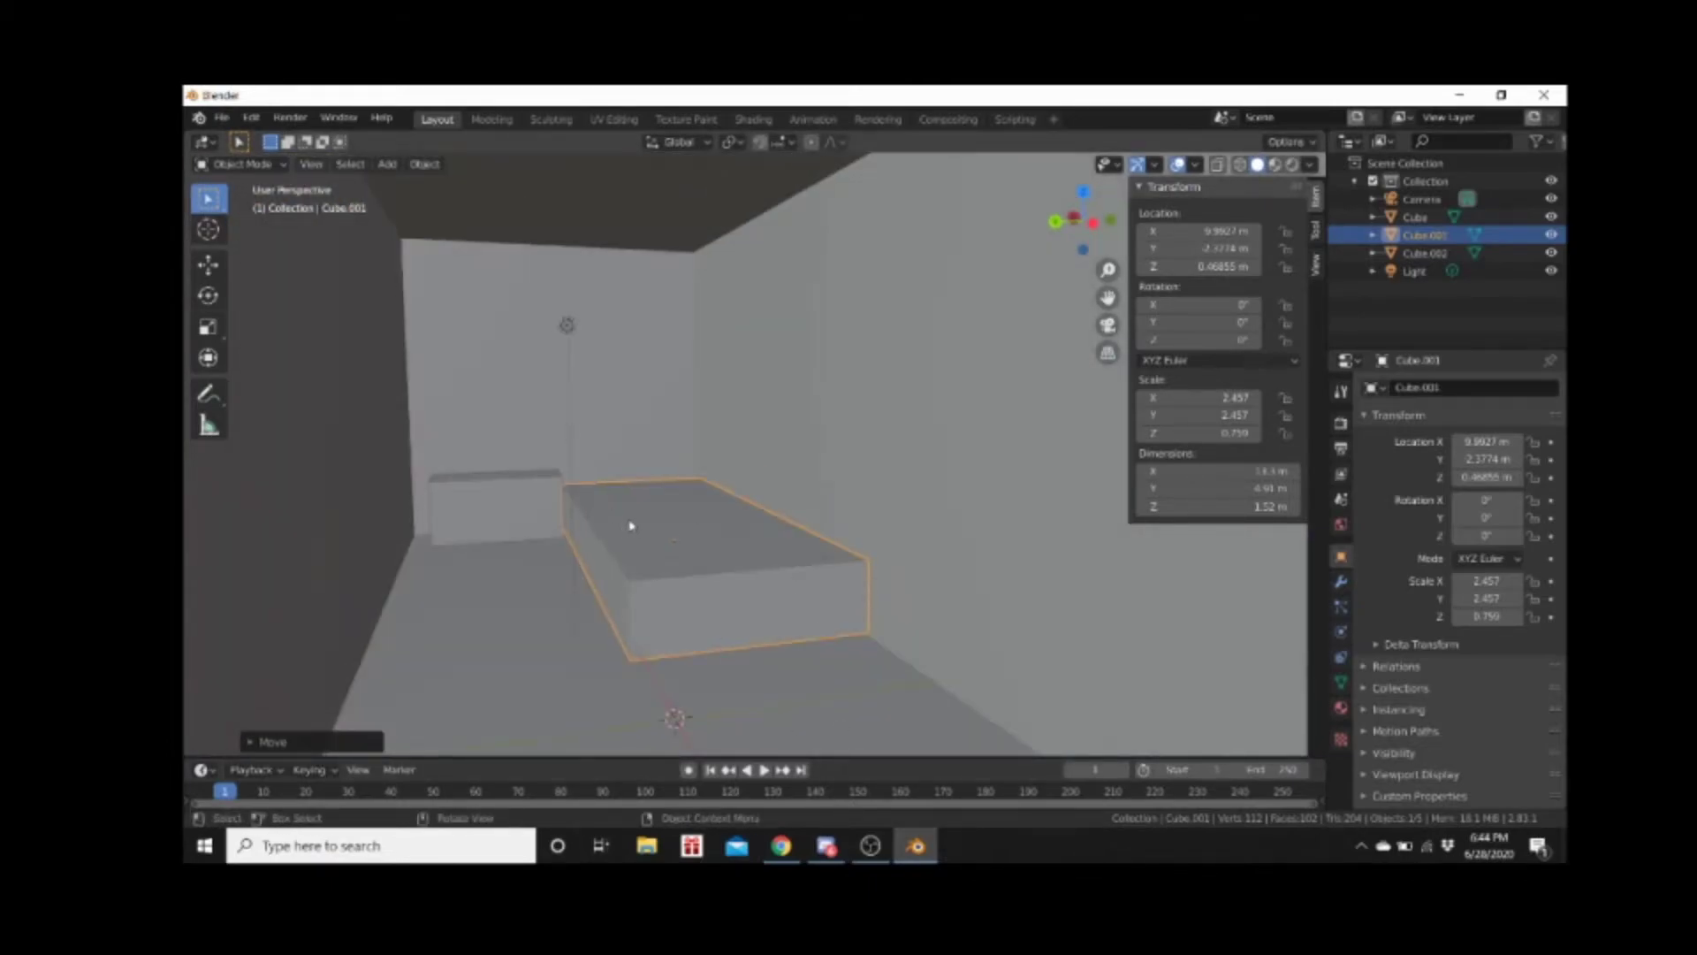
middle_drag(636, 435, 651, 441)
middle_drag(403, 485, 942, 494)
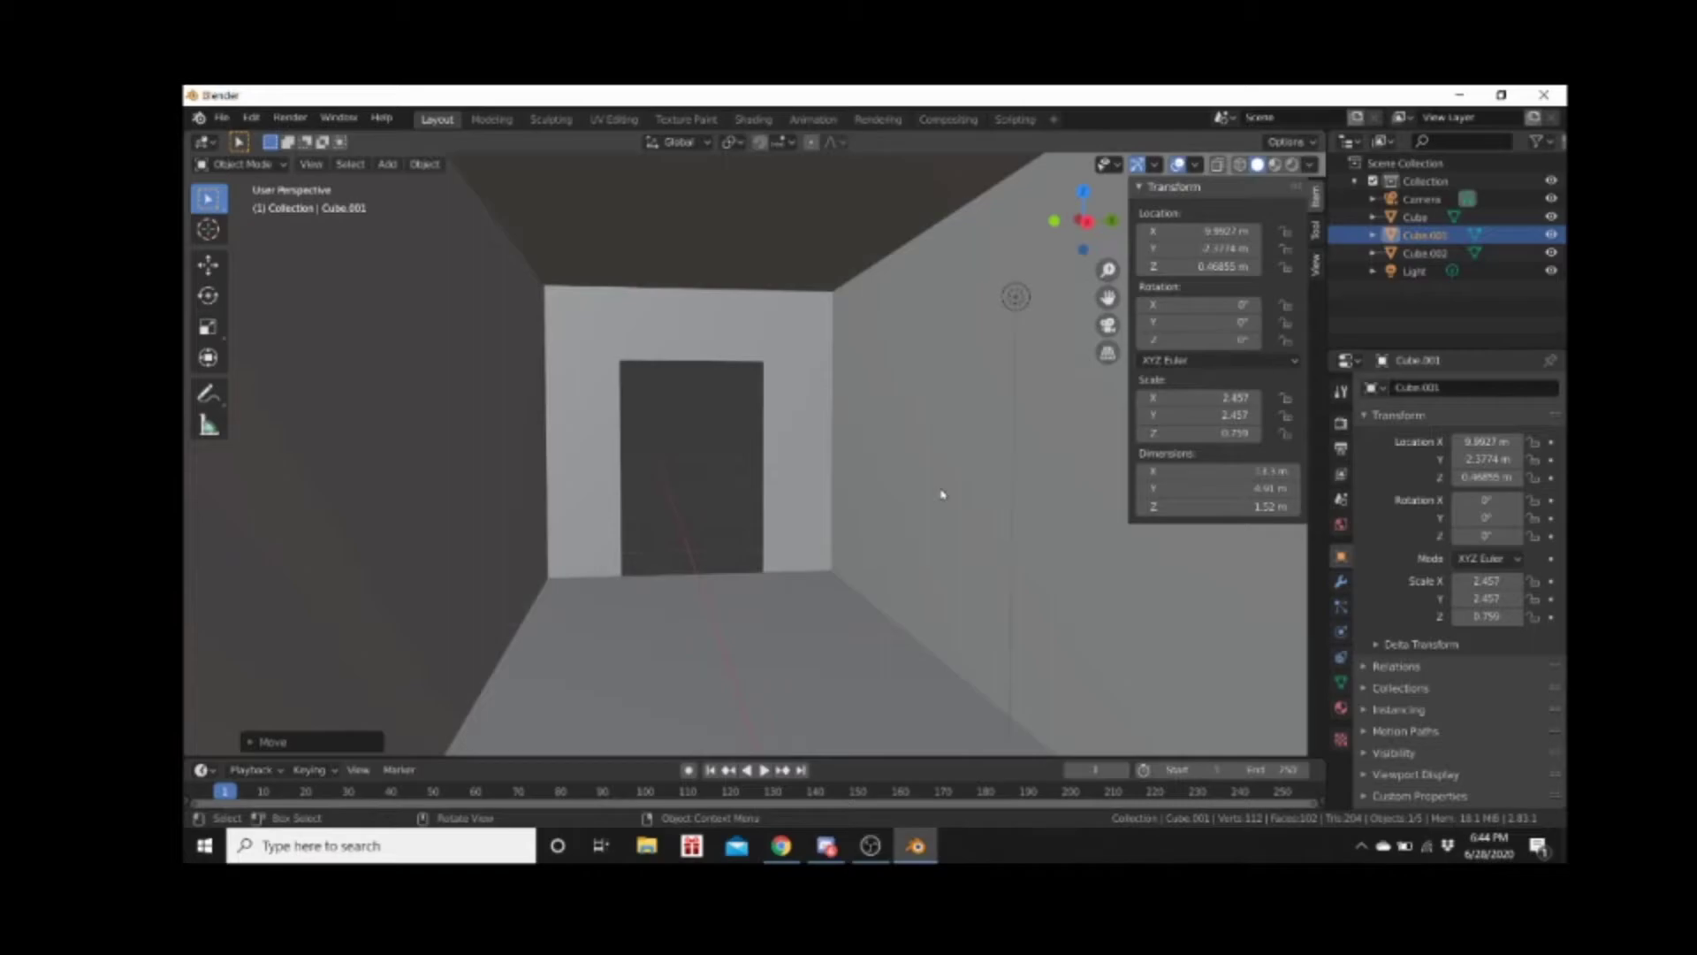
middle_drag(942, 494, 771, 549)
scroll(771, 549, up, 2)
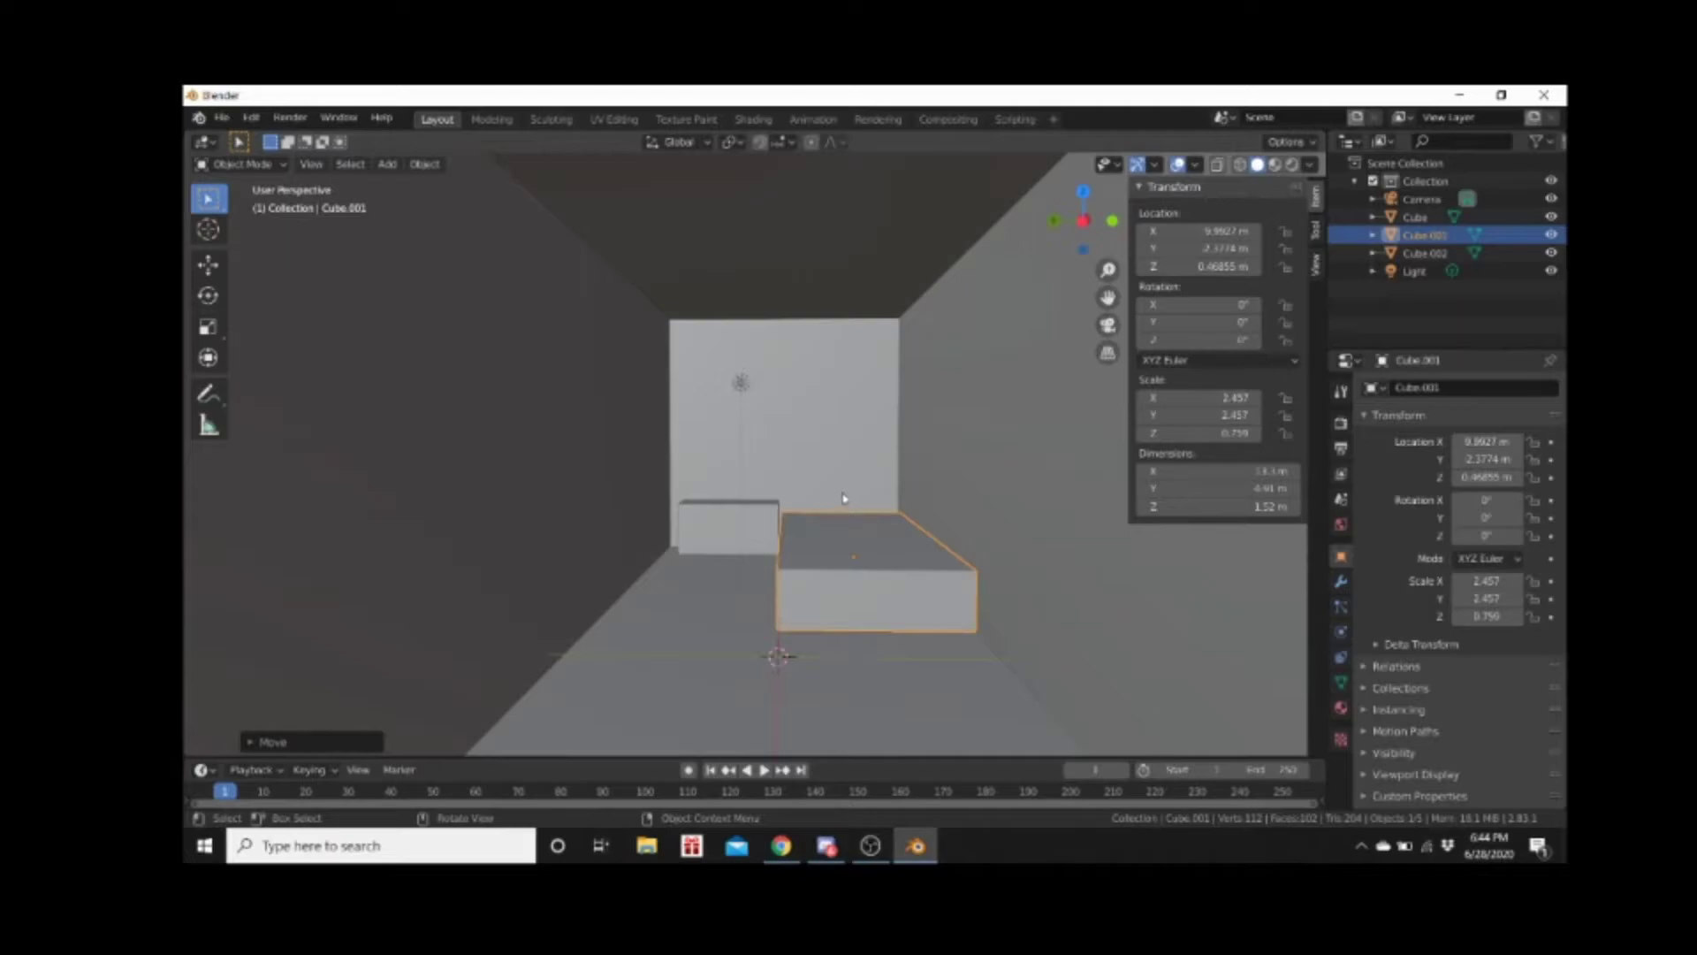
Start a new file without saving the current room scene
scroll(747, 534, up, 2)
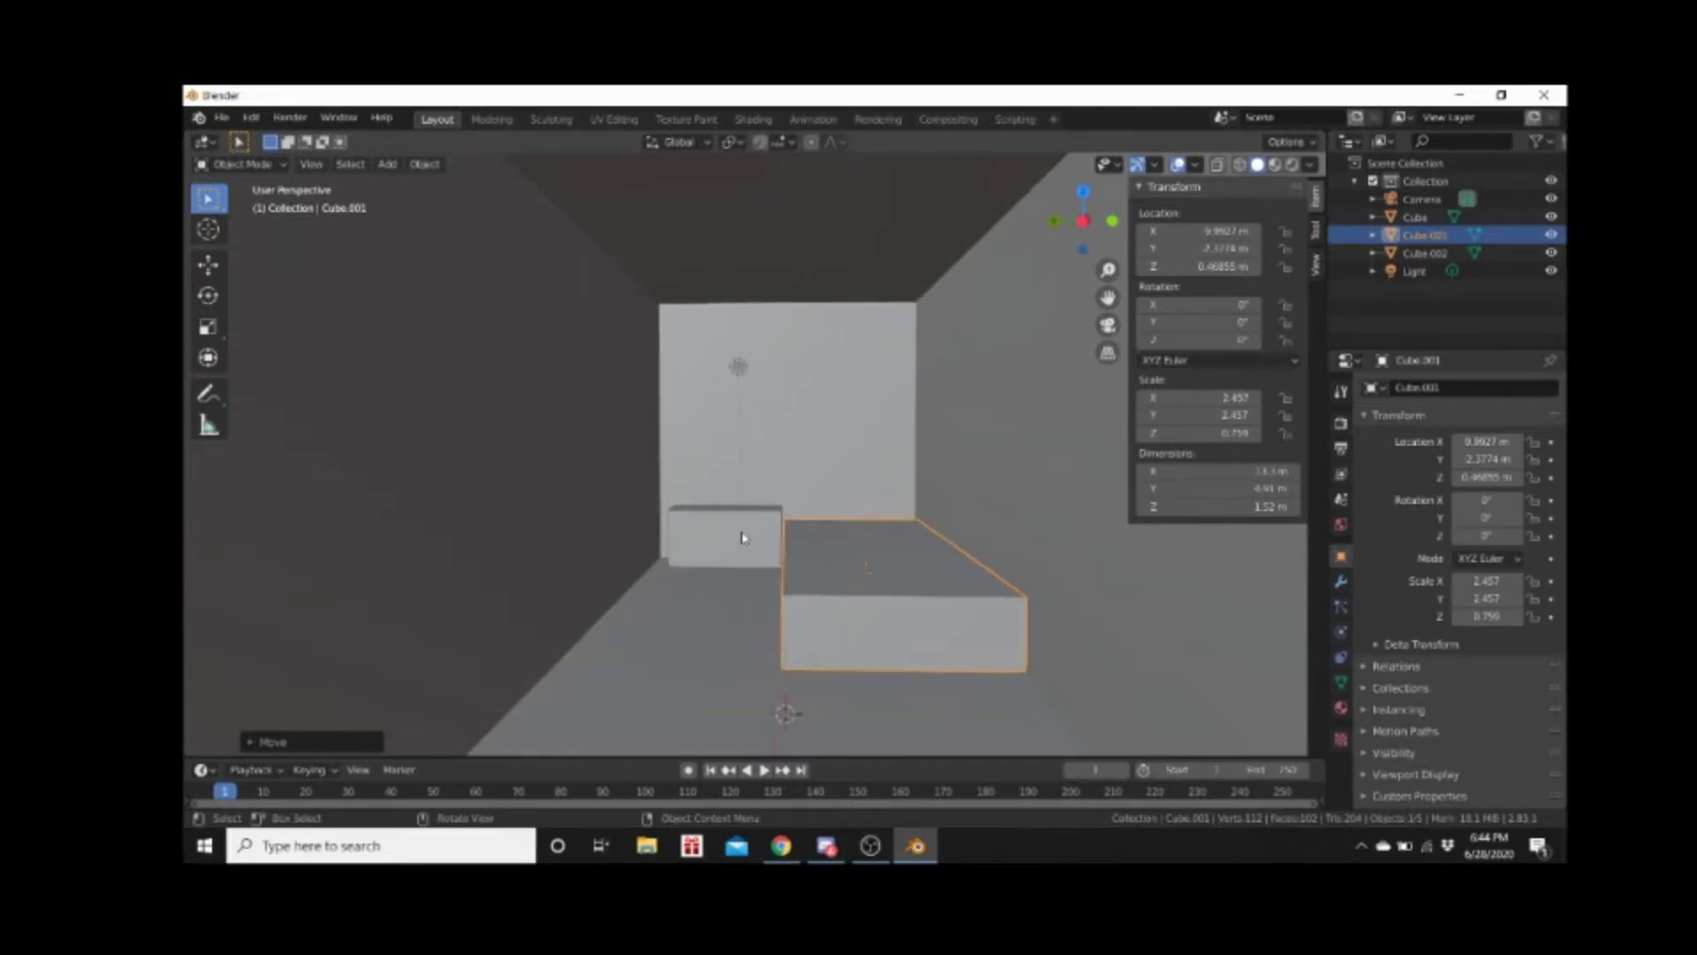
scroll(743, 537, up, 3)
scroll(731, 553, down, 4)
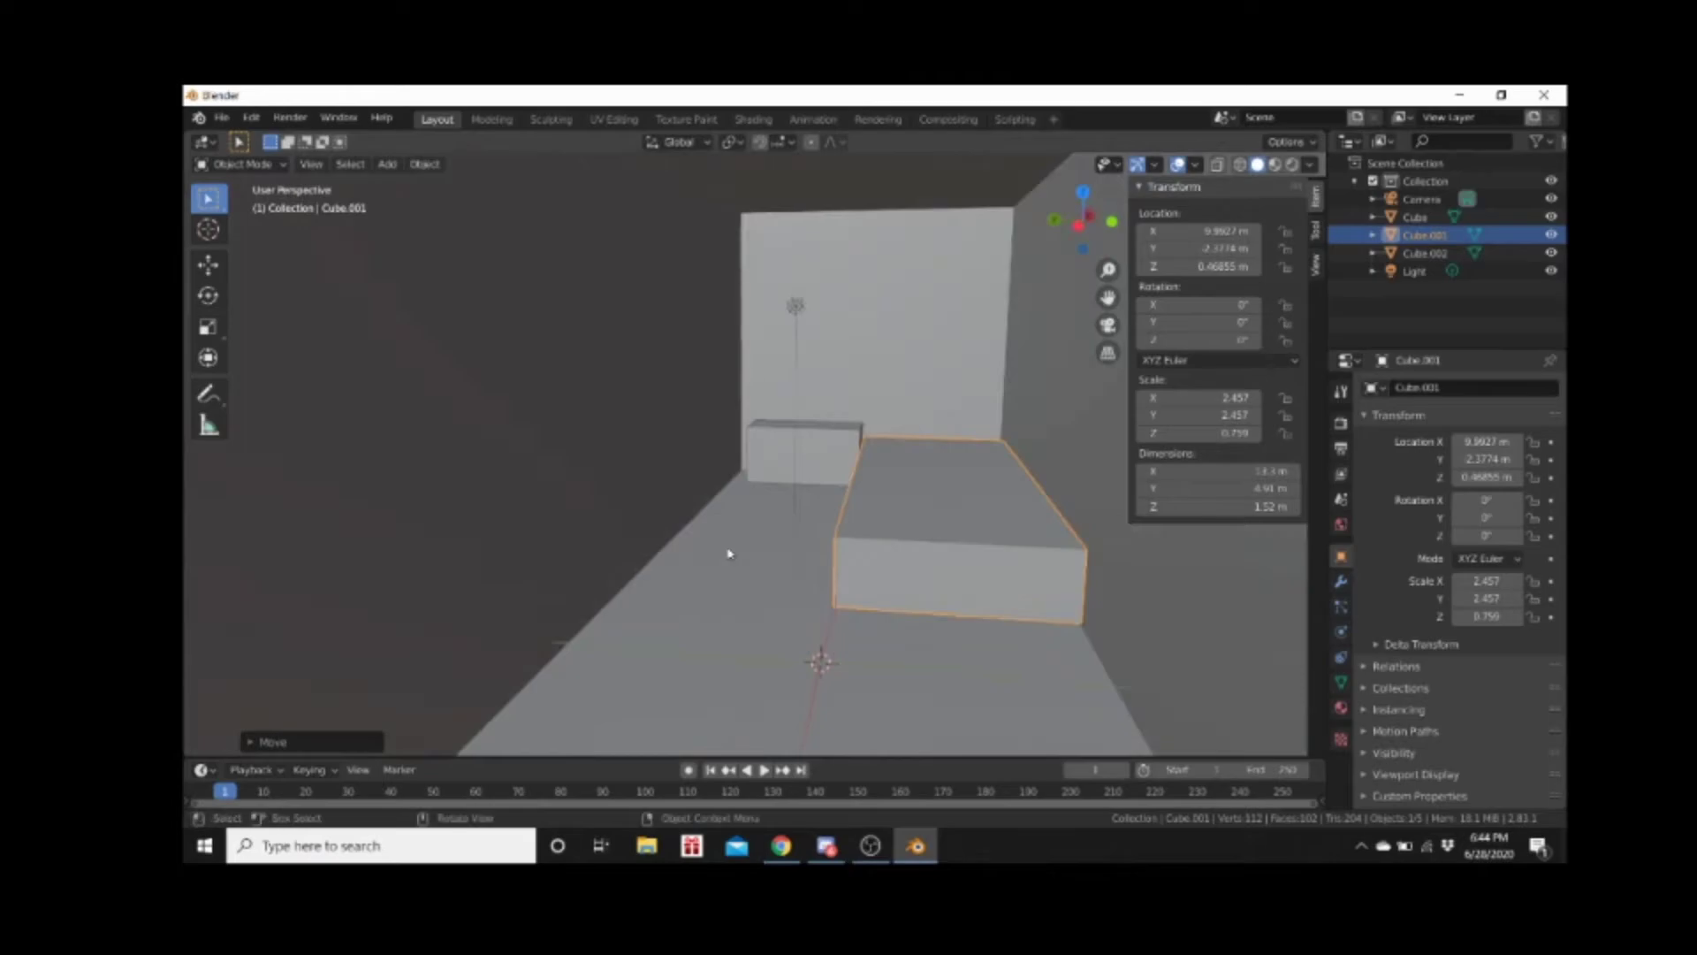
scroll(728, 553, up, 4)
click(221, 117)
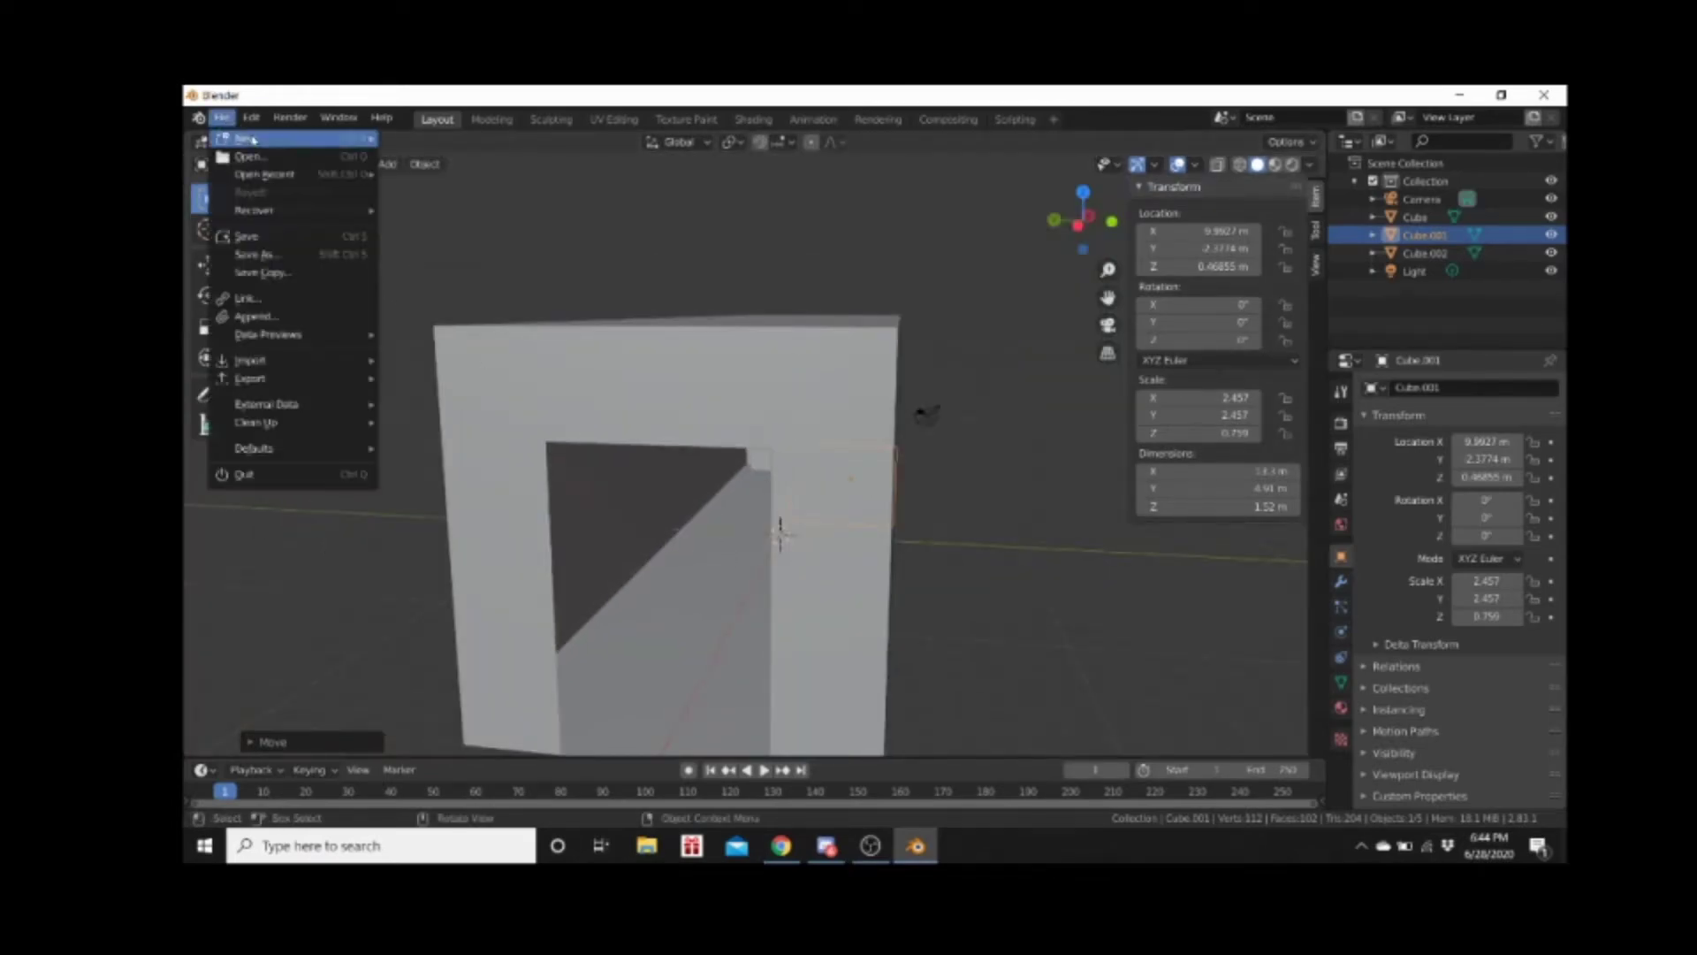
mouse_move(310, 142)
click(422, 138)
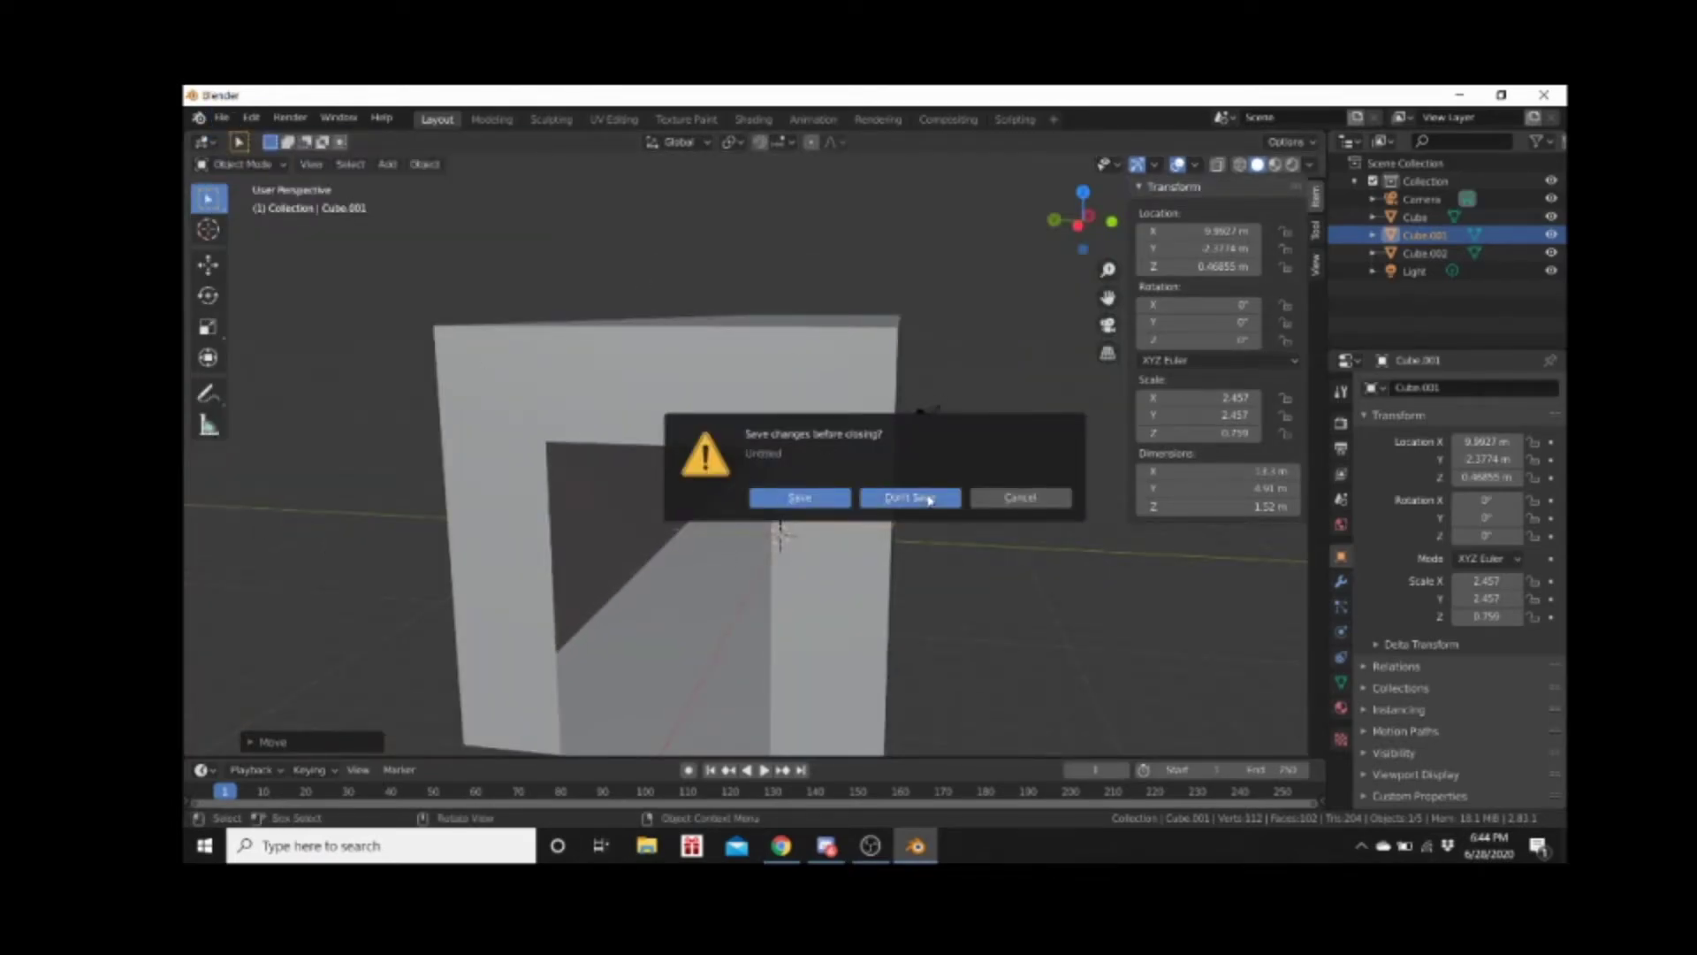
click(911, 504)
Scale the default cube up uniformly to about 3.94
middle_drag(909, 486, 390, 495)
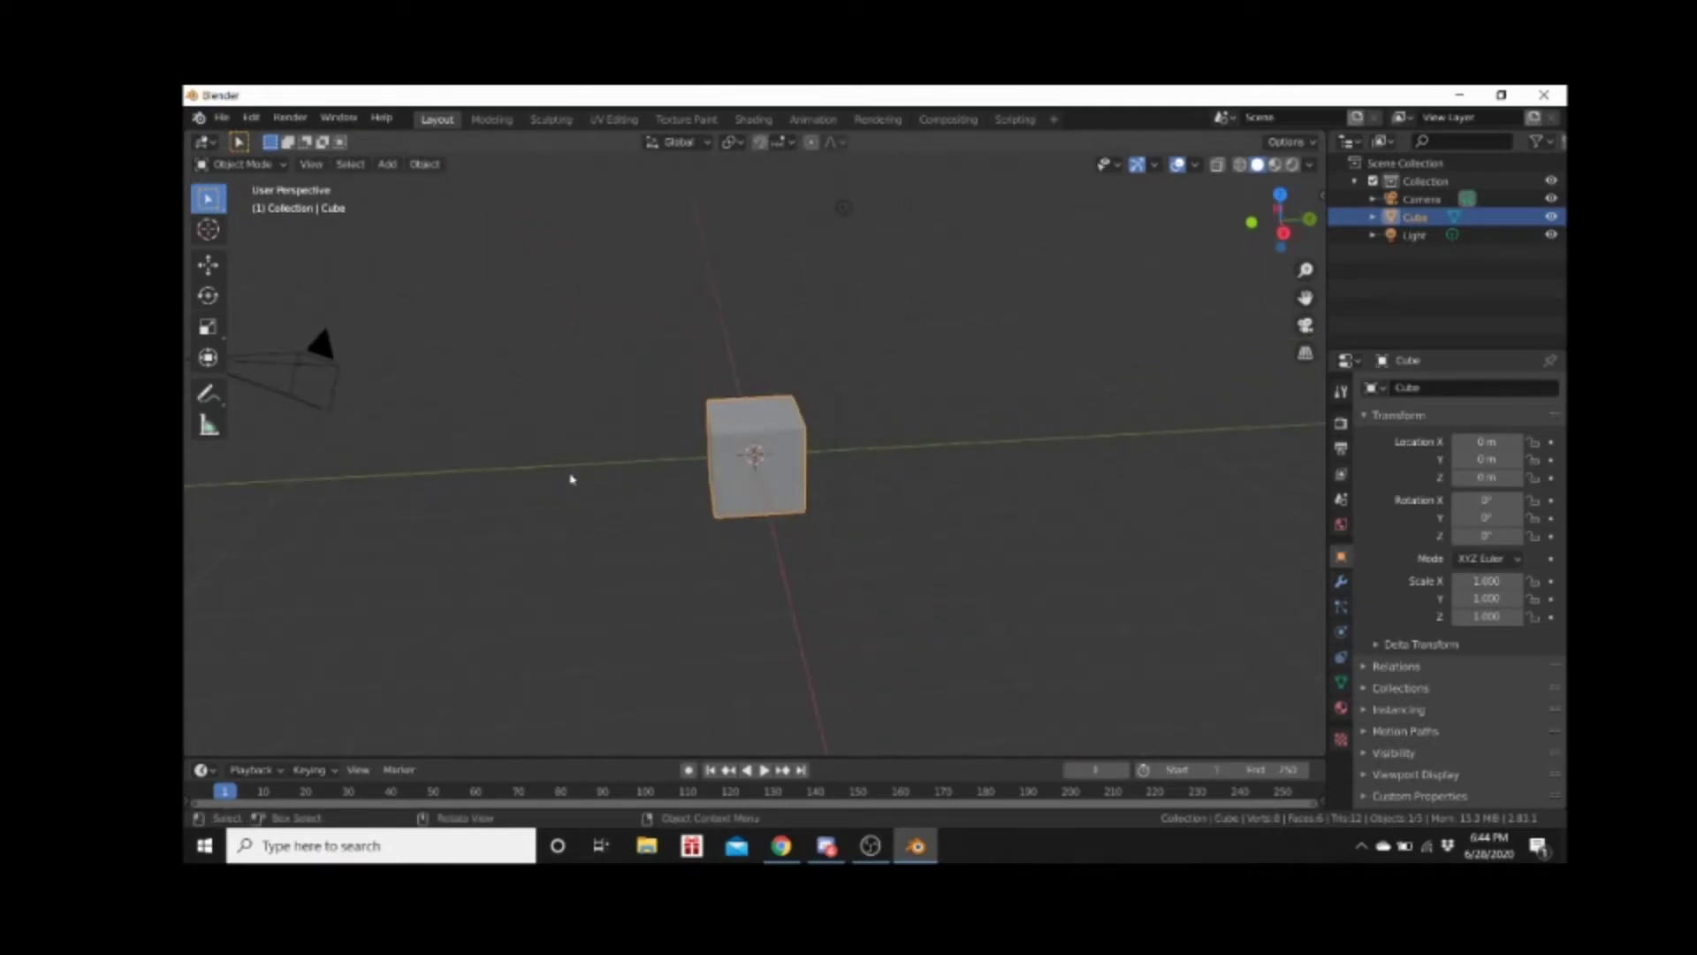
key(KP_1)
mouse_move(580, 428)
middle_down()
mouse_move(584, 447)
mouse_move(569, 441)
middle_up()
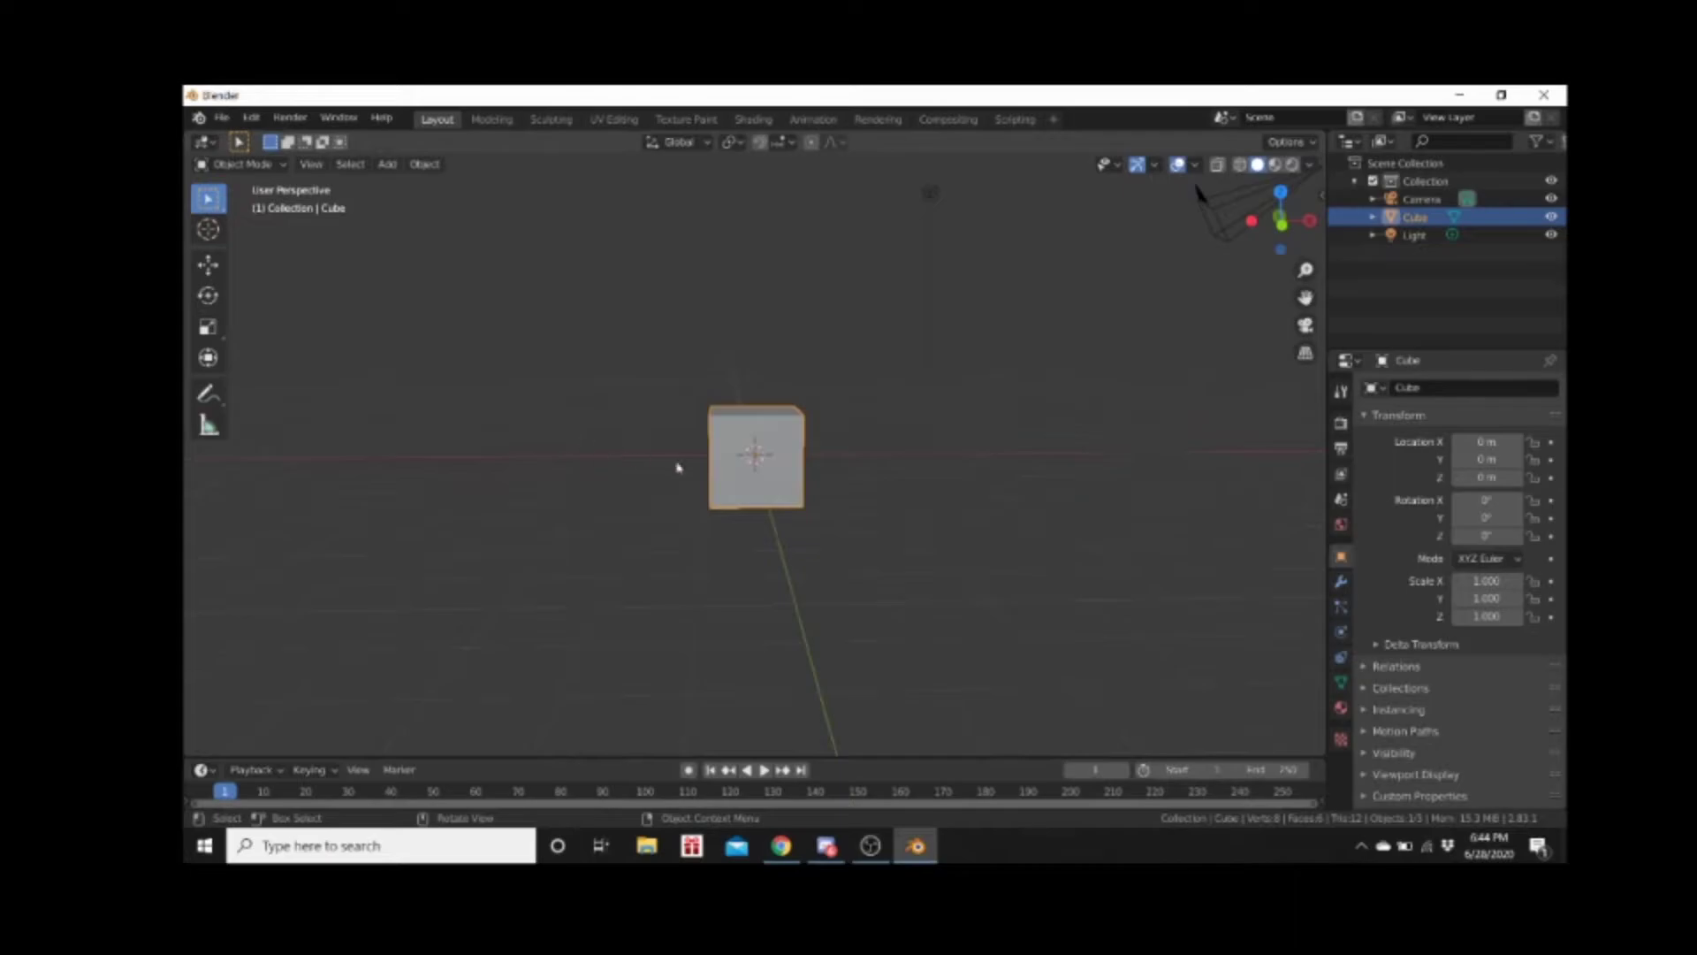
key(s)
click(921, 530)
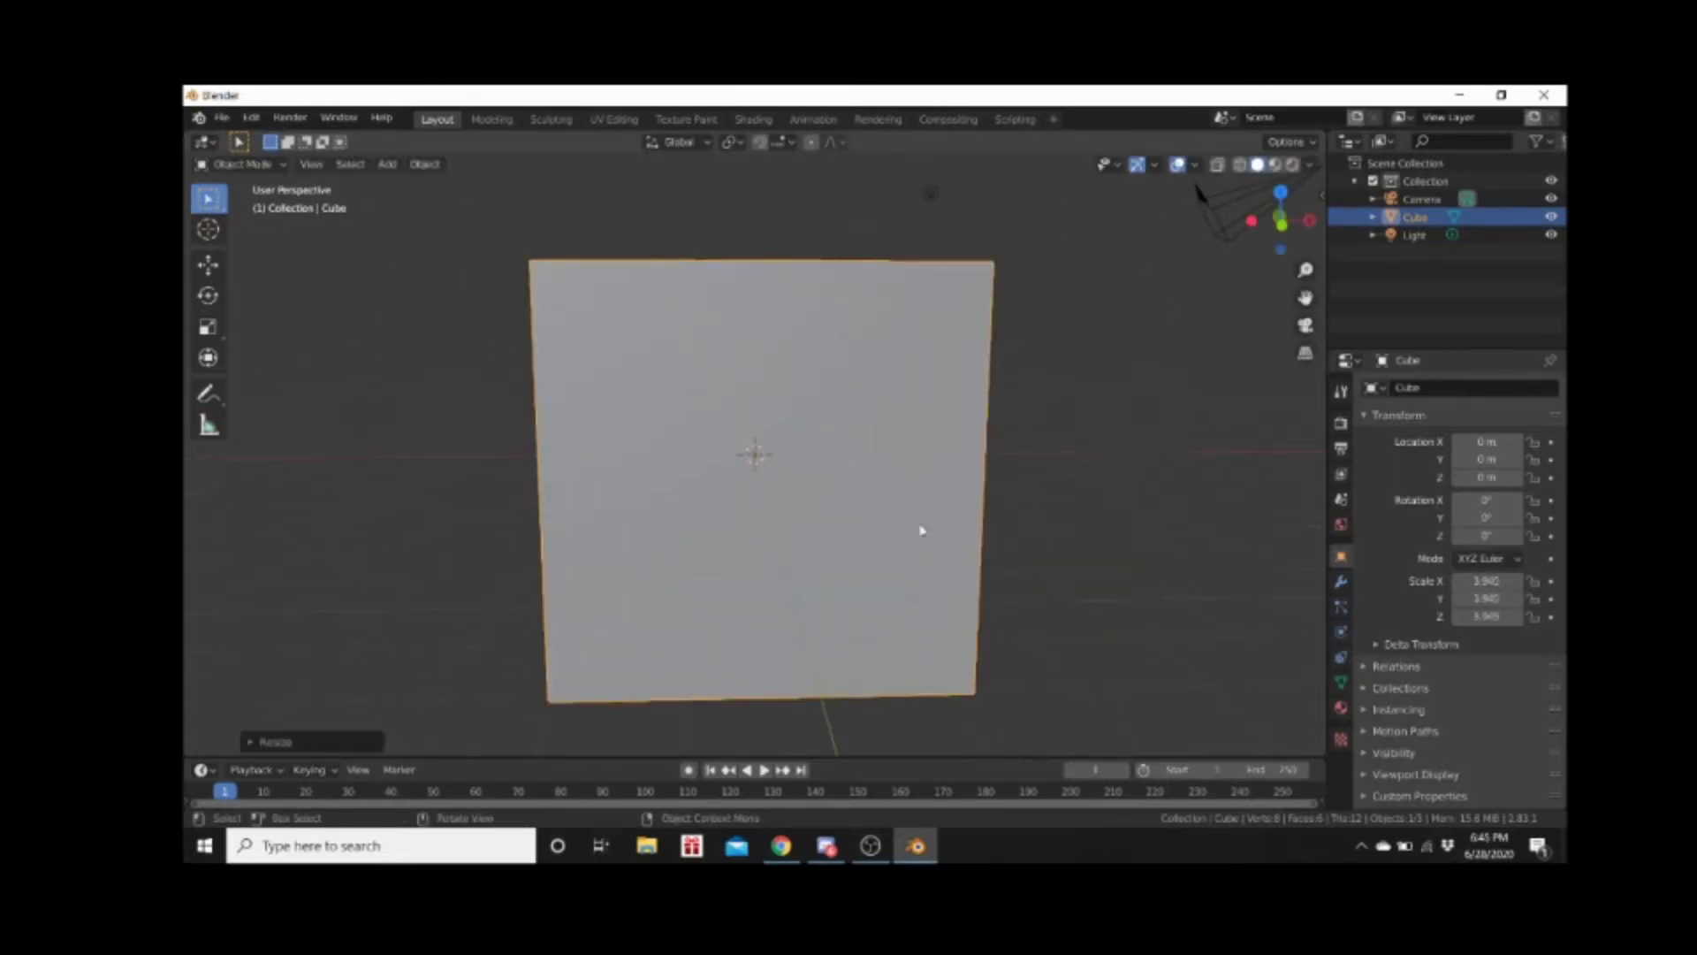
Stretch the enlarged cube along the X axis to a scale of about 11.2
key(s)
key(x)
click(1239, 599)
middle_drag(993, 591, 795, 443)
Subdivide the whole box mesh twice in Edit Mode
key(Tab)
right_click(801, 436)
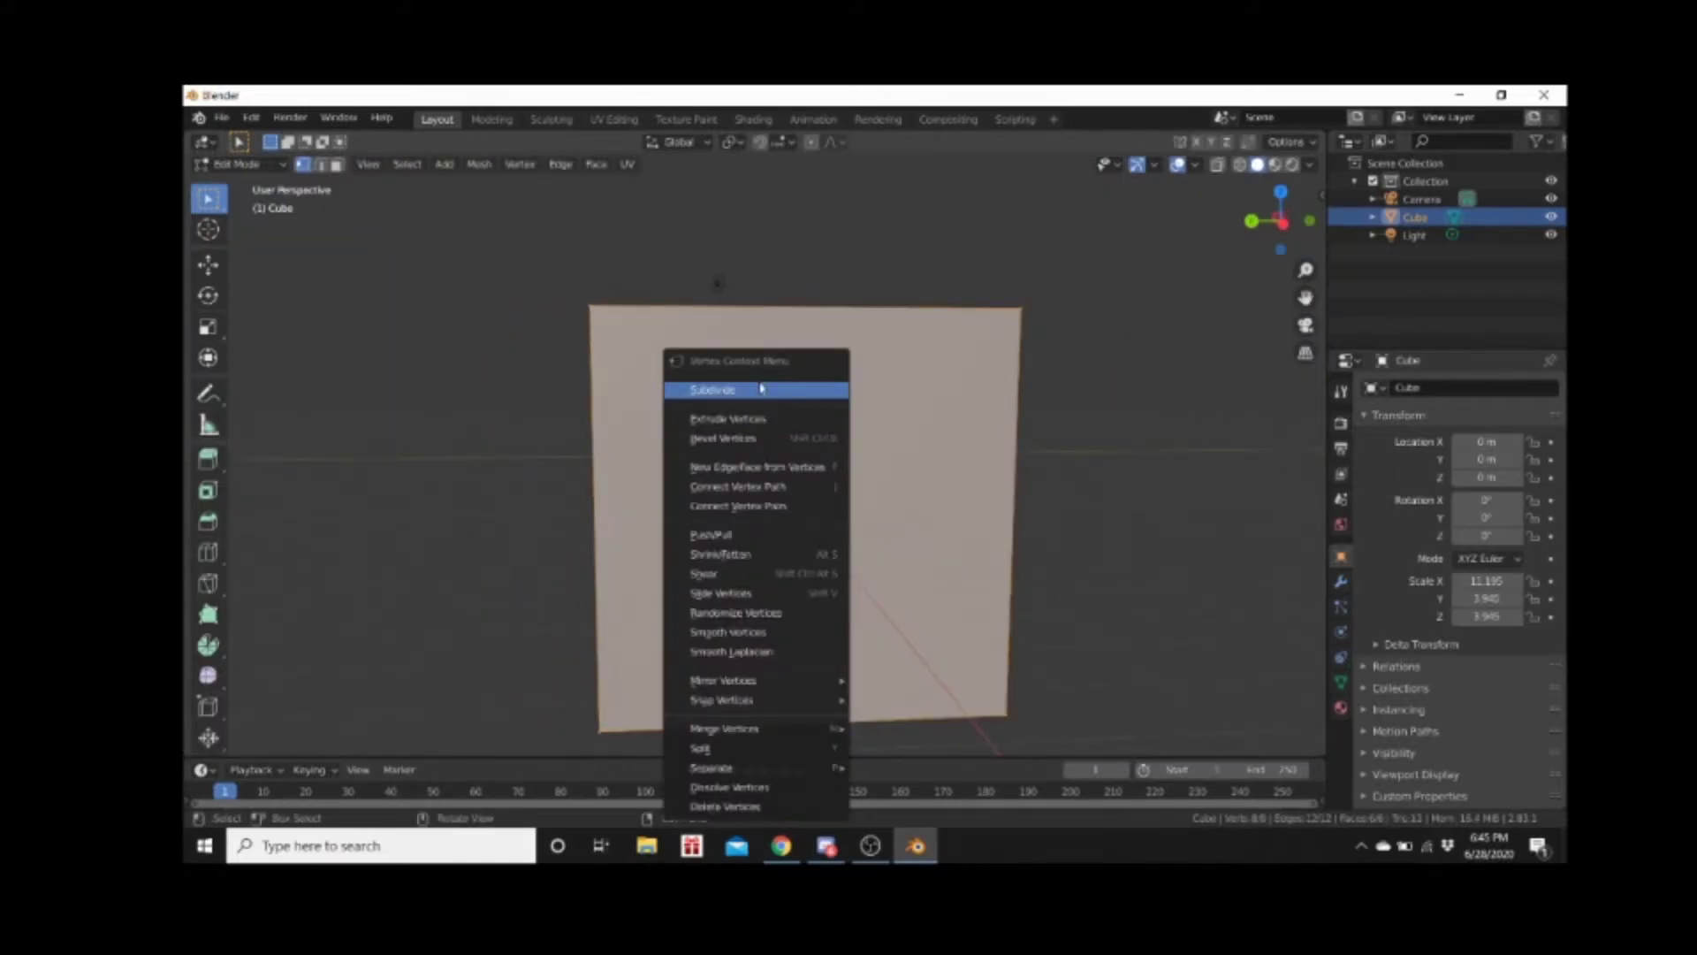
click(760, 387)
right_click(758, 383)
click(759, 382)
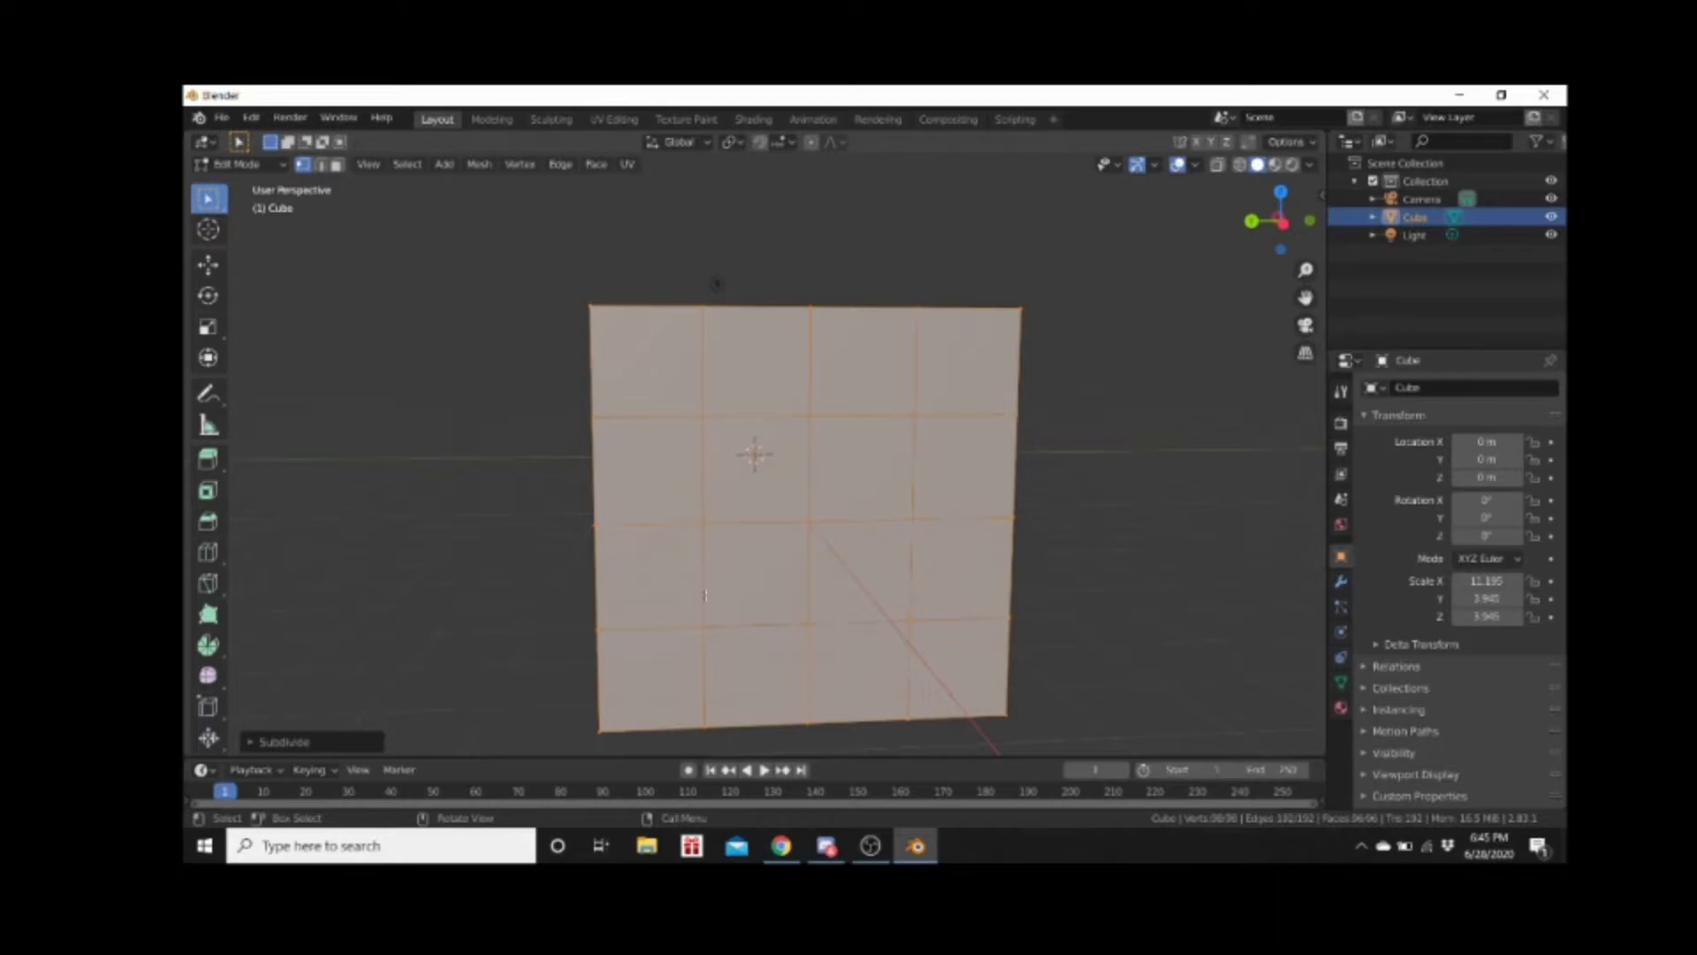
Clear the selection, switch to face selection and select all the faces of the box's near end wall
middle_drag(664, 492, 695, 466)
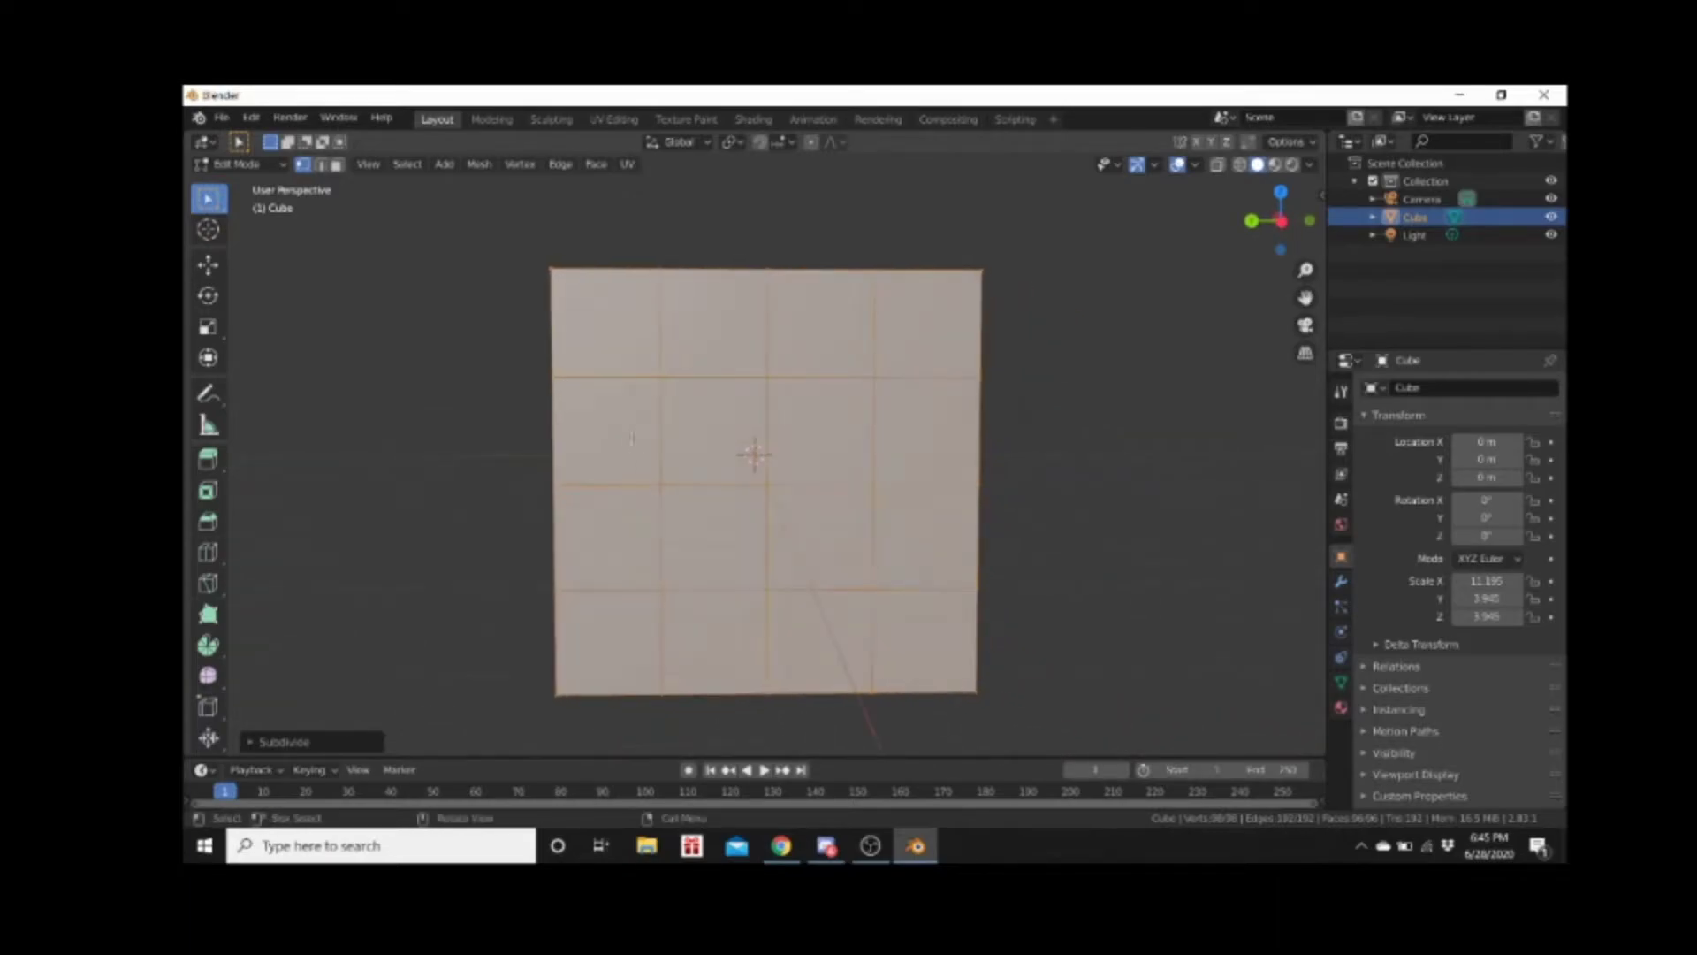
key(alt+a)
key(3)
click(635, 429)
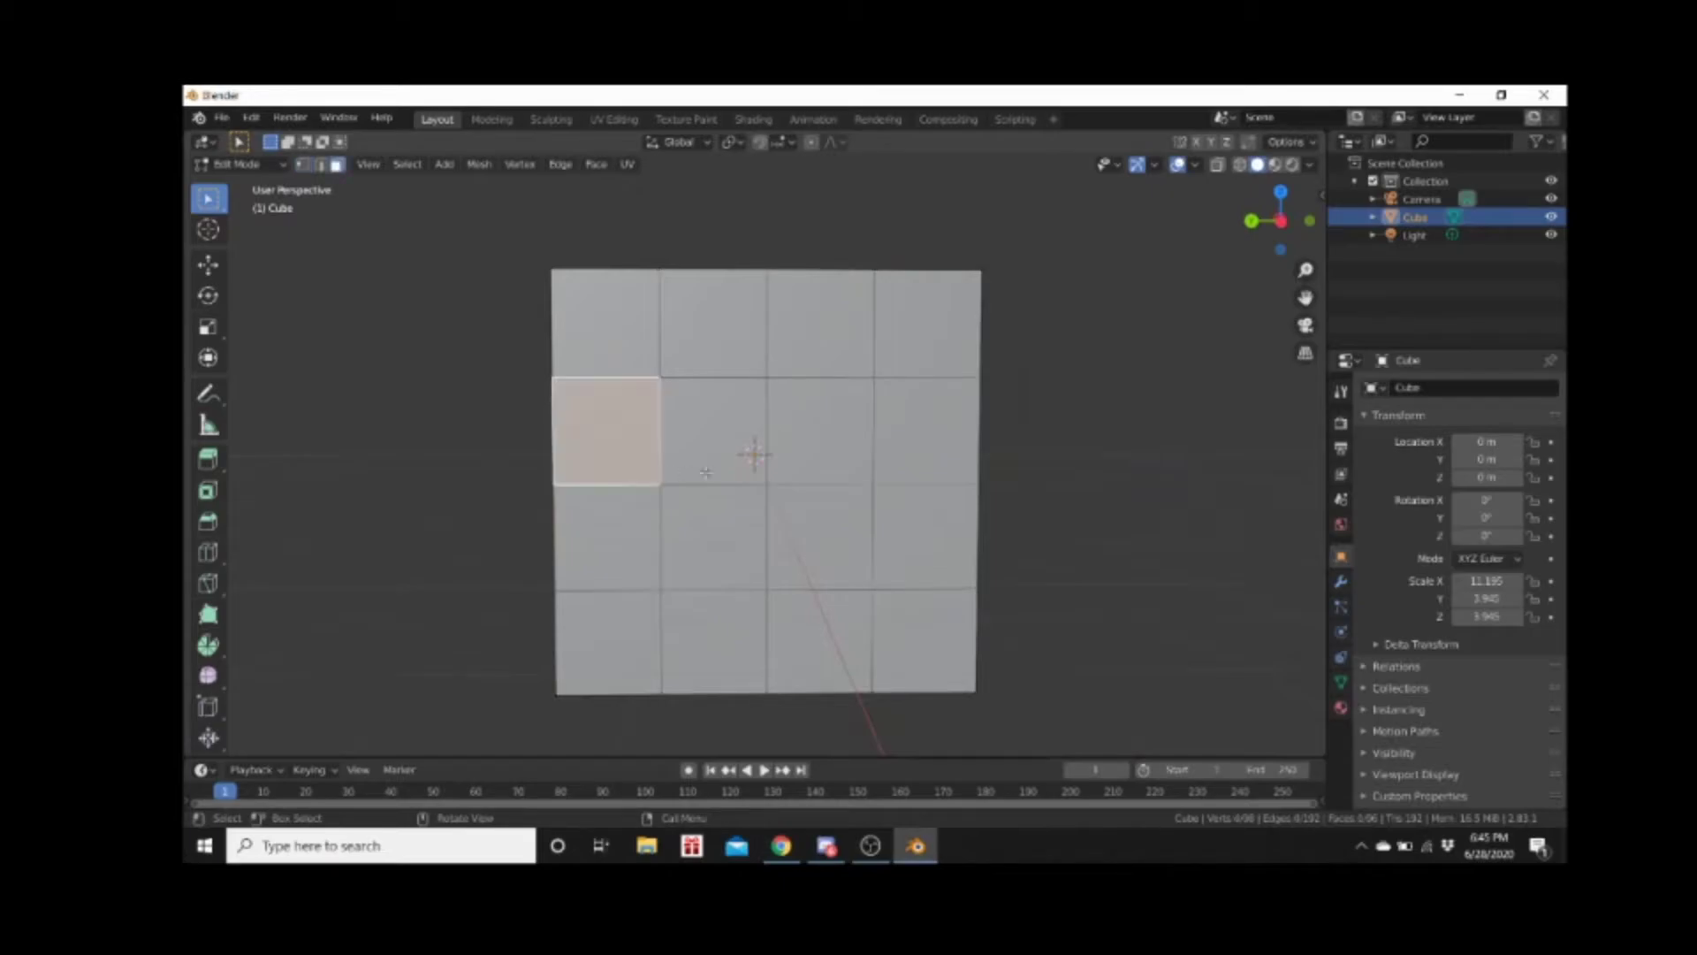
shift+click(720, 433)
shift+click(822, 438)
shift+click(937, 442)
shift+click(926, 323)
shift+click(821, 323)
shift+click(712, 323)
shift+click(605, 322)
shift+click(715, 643)
shift+click(714, 535)
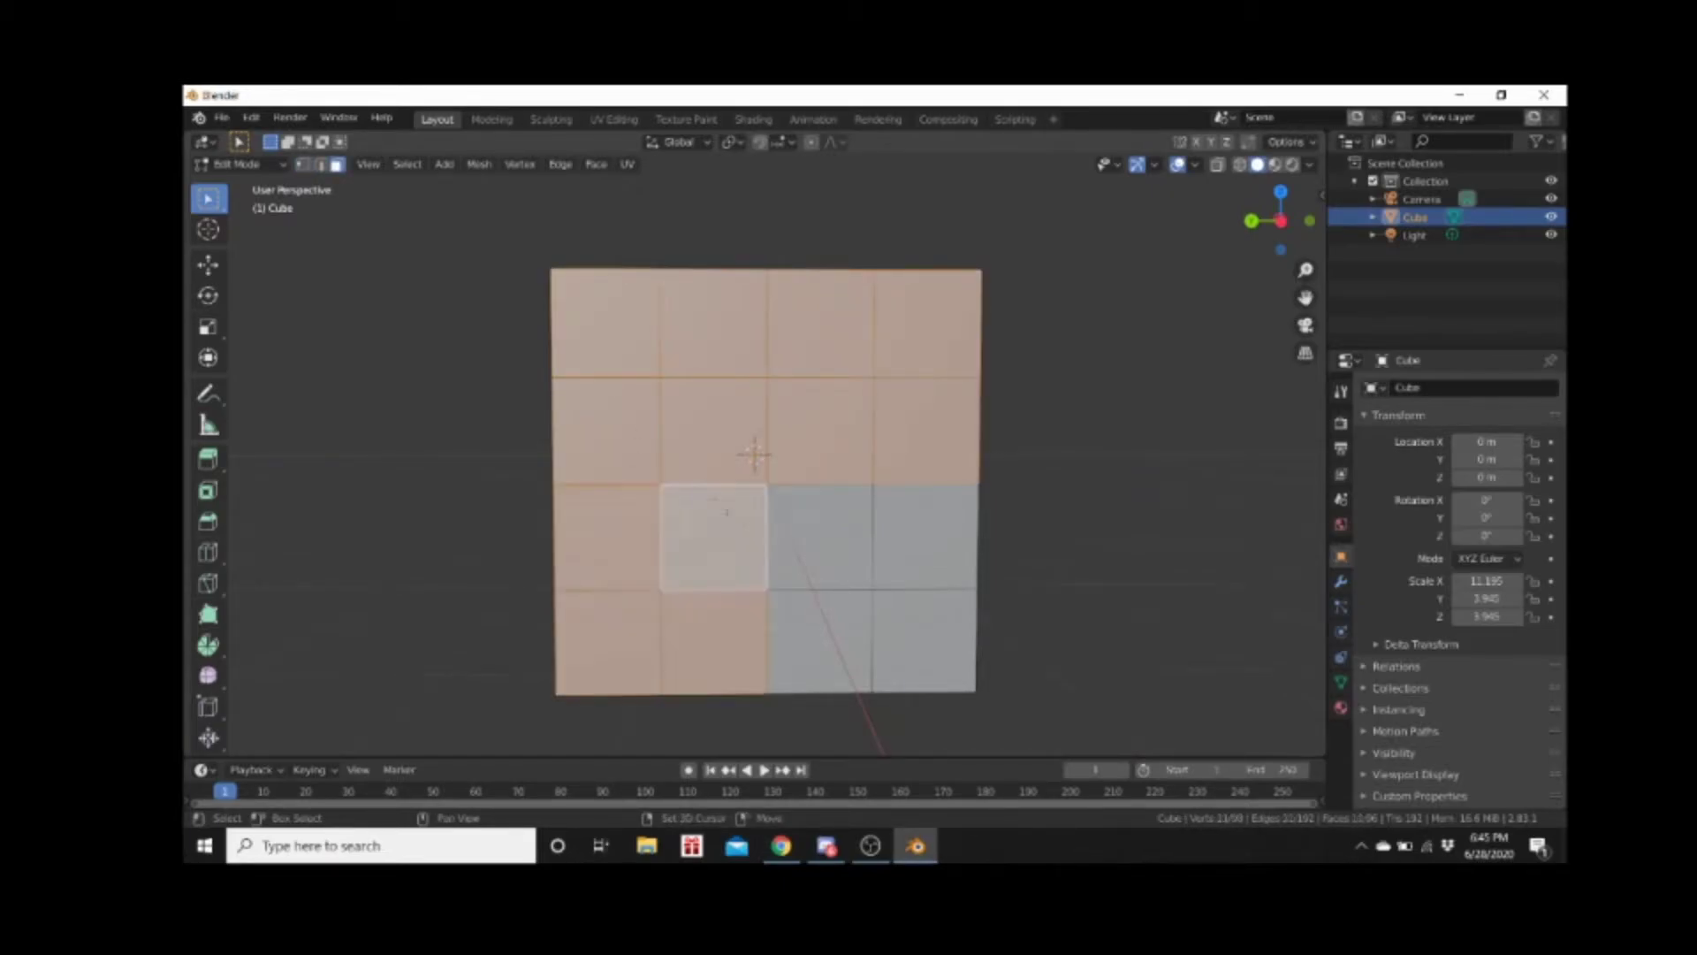
shift+click(820, 536)
shift+click(819, 643)
shift+click(924, 536)
Flip the normals of the selected end wall faces
middle_drag(889, 661, 839, 635)
key(Tab)
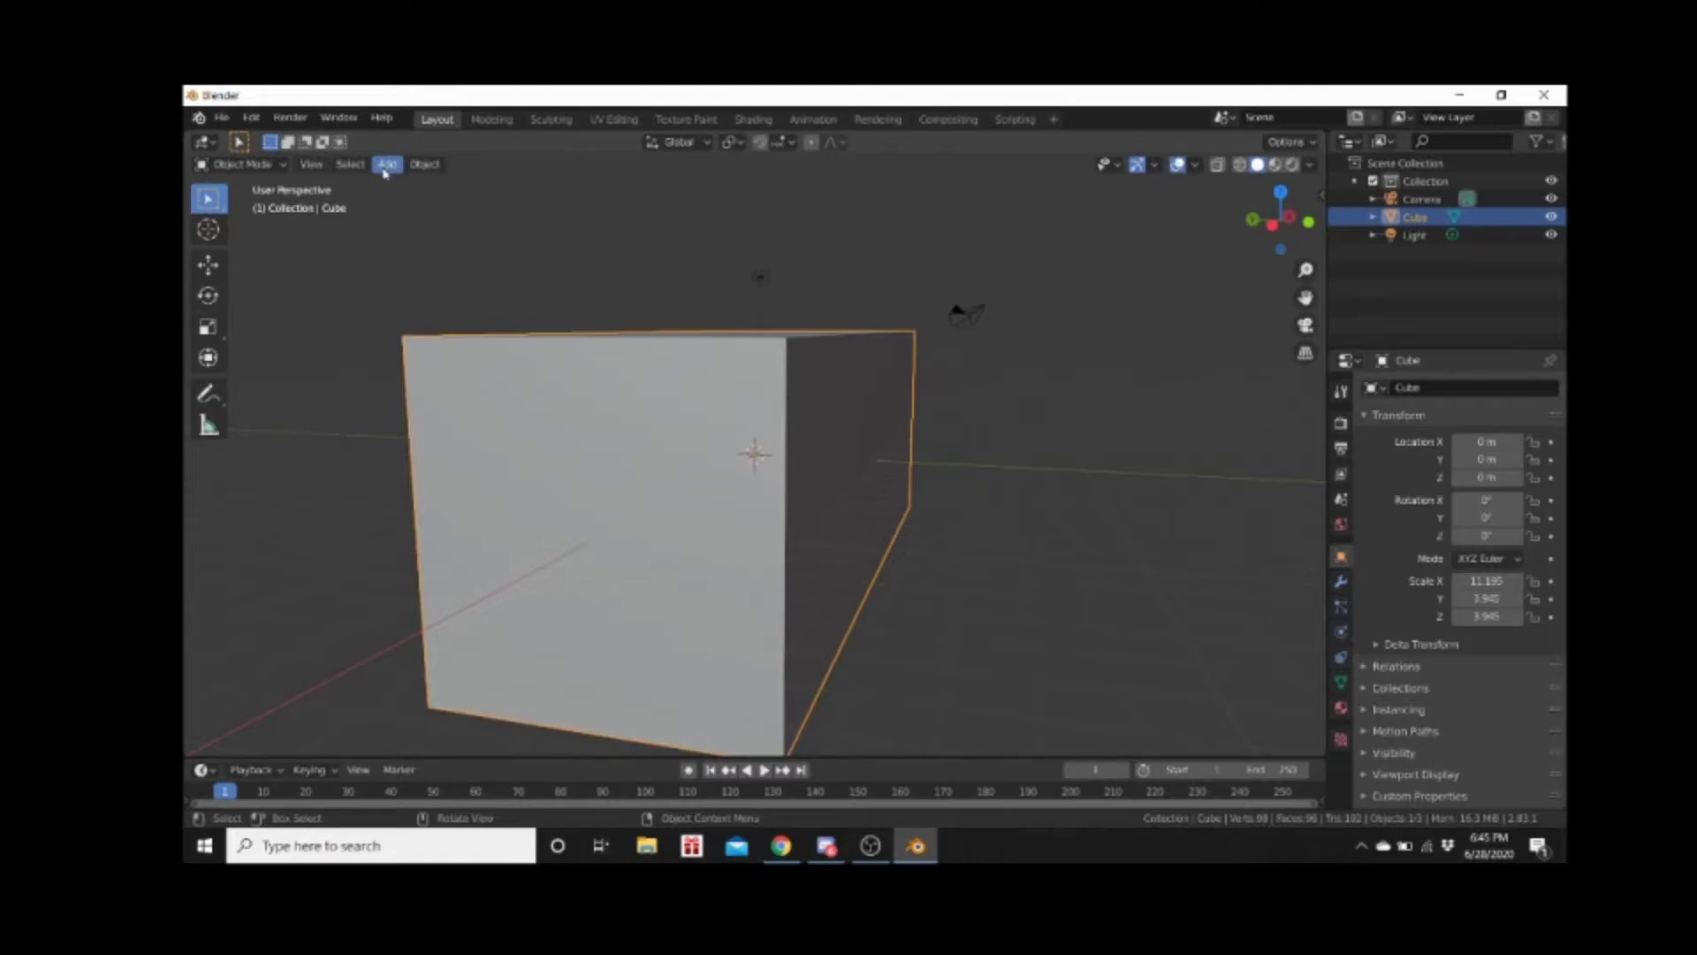
key(Tab)
click(480, 167)
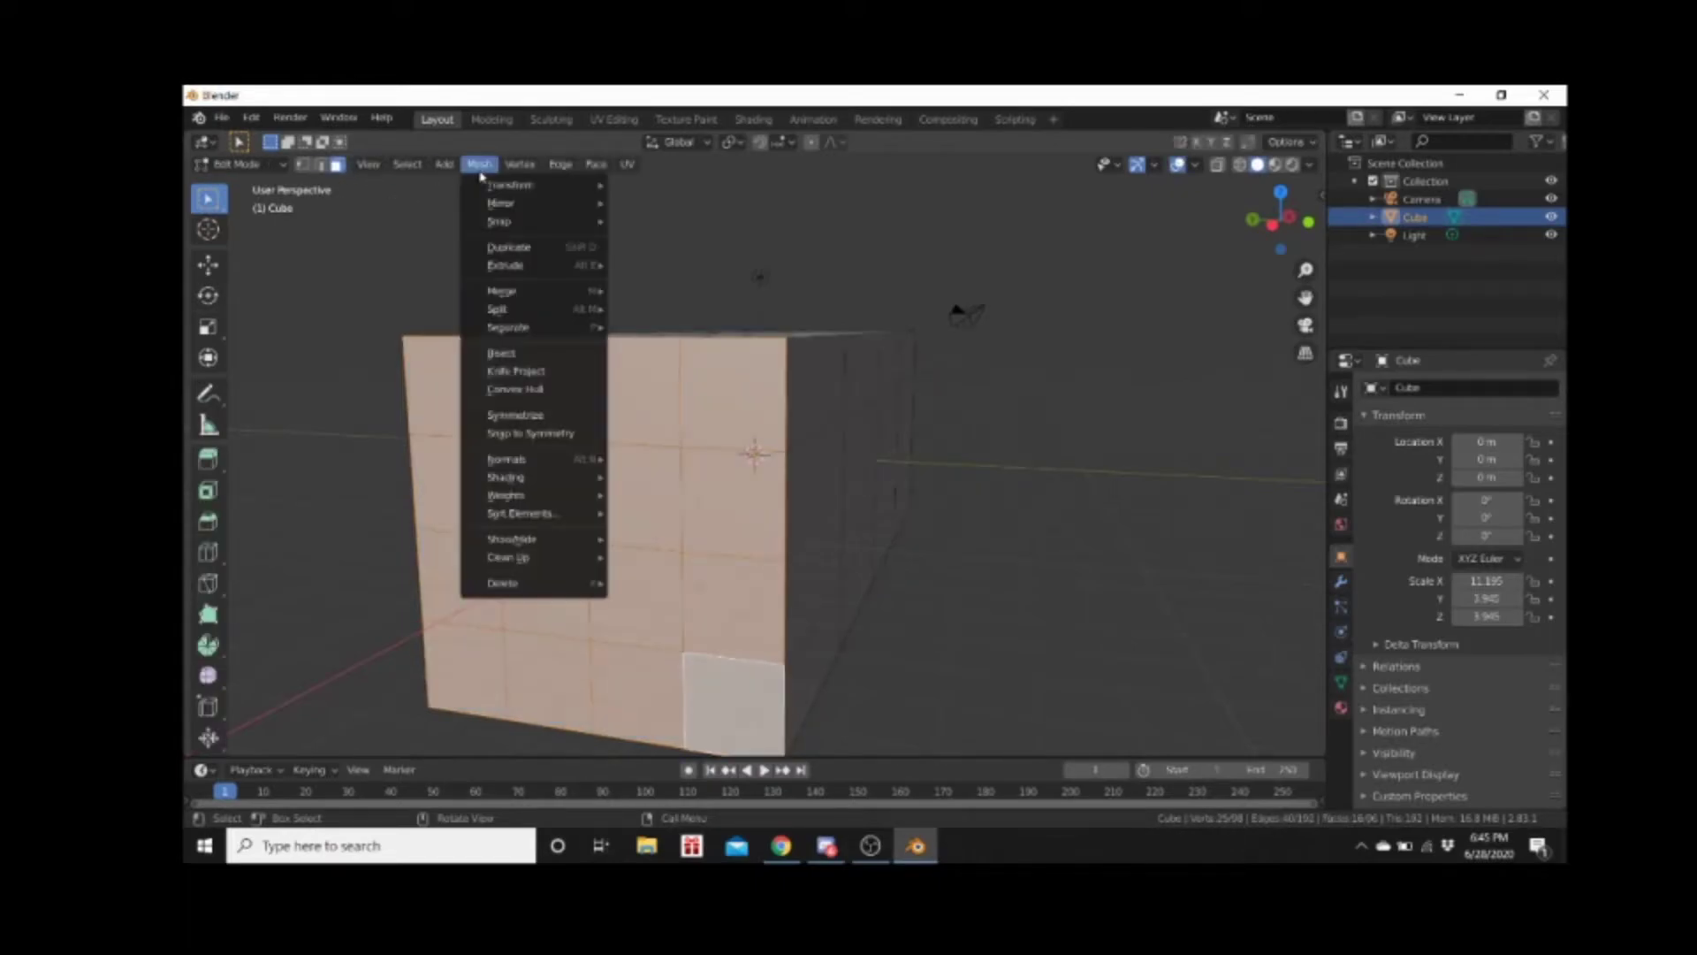
mouse_move(488, 313)
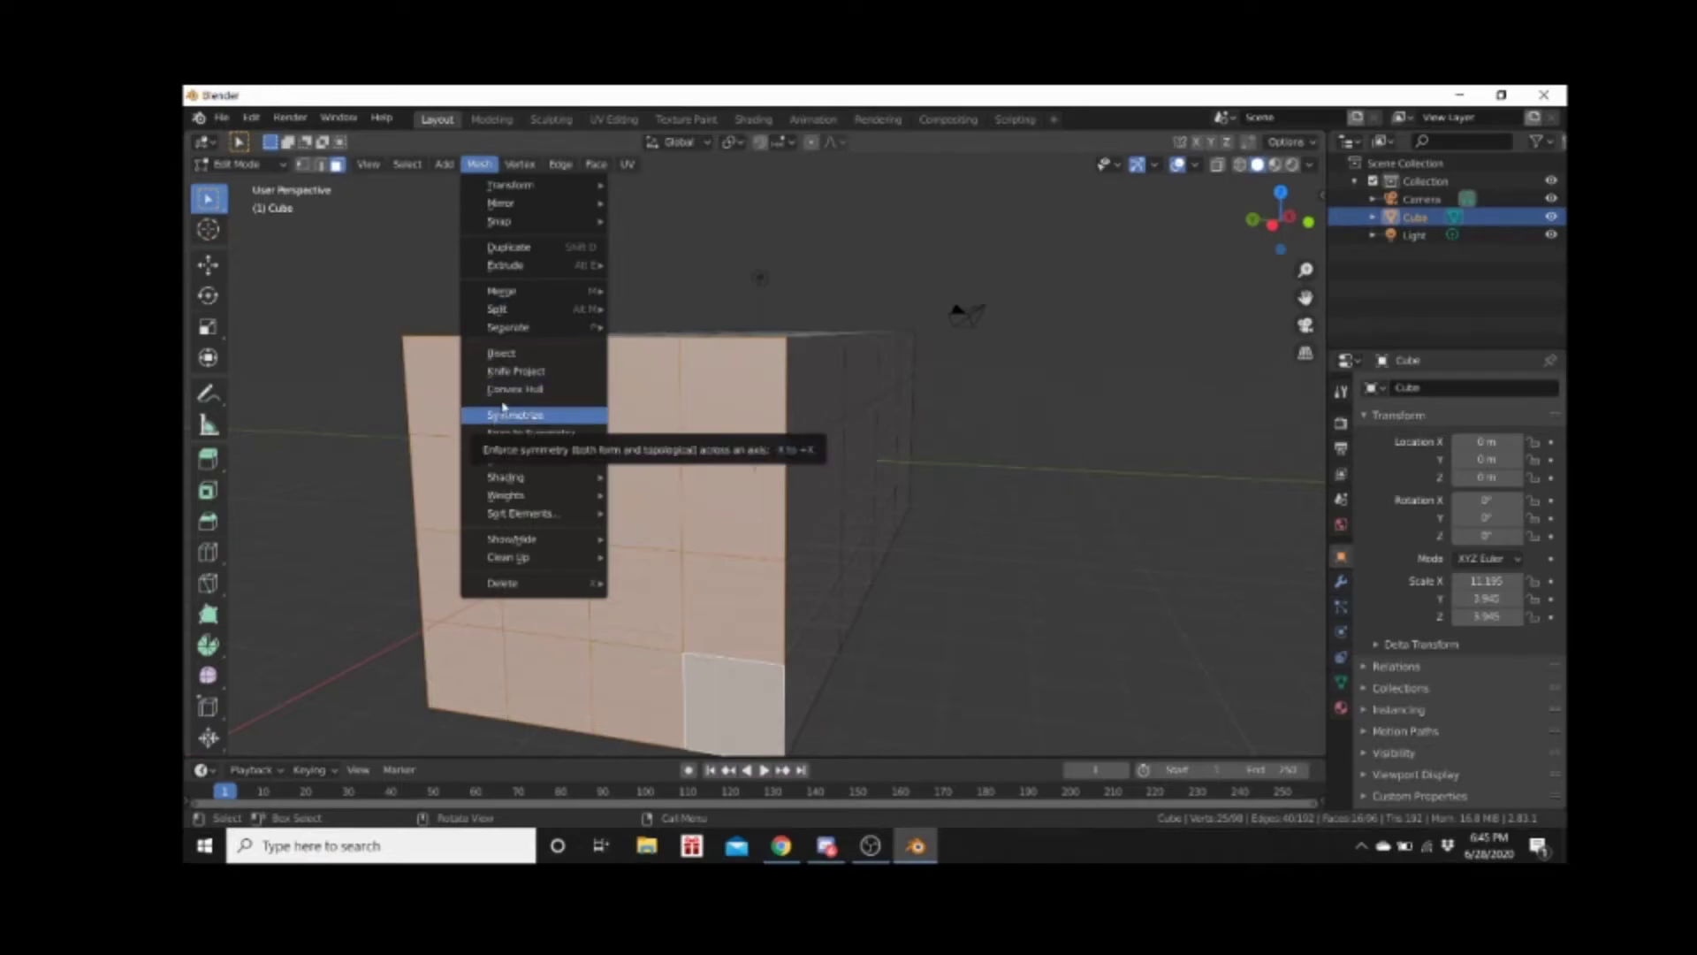
mouse_move(538, 465)
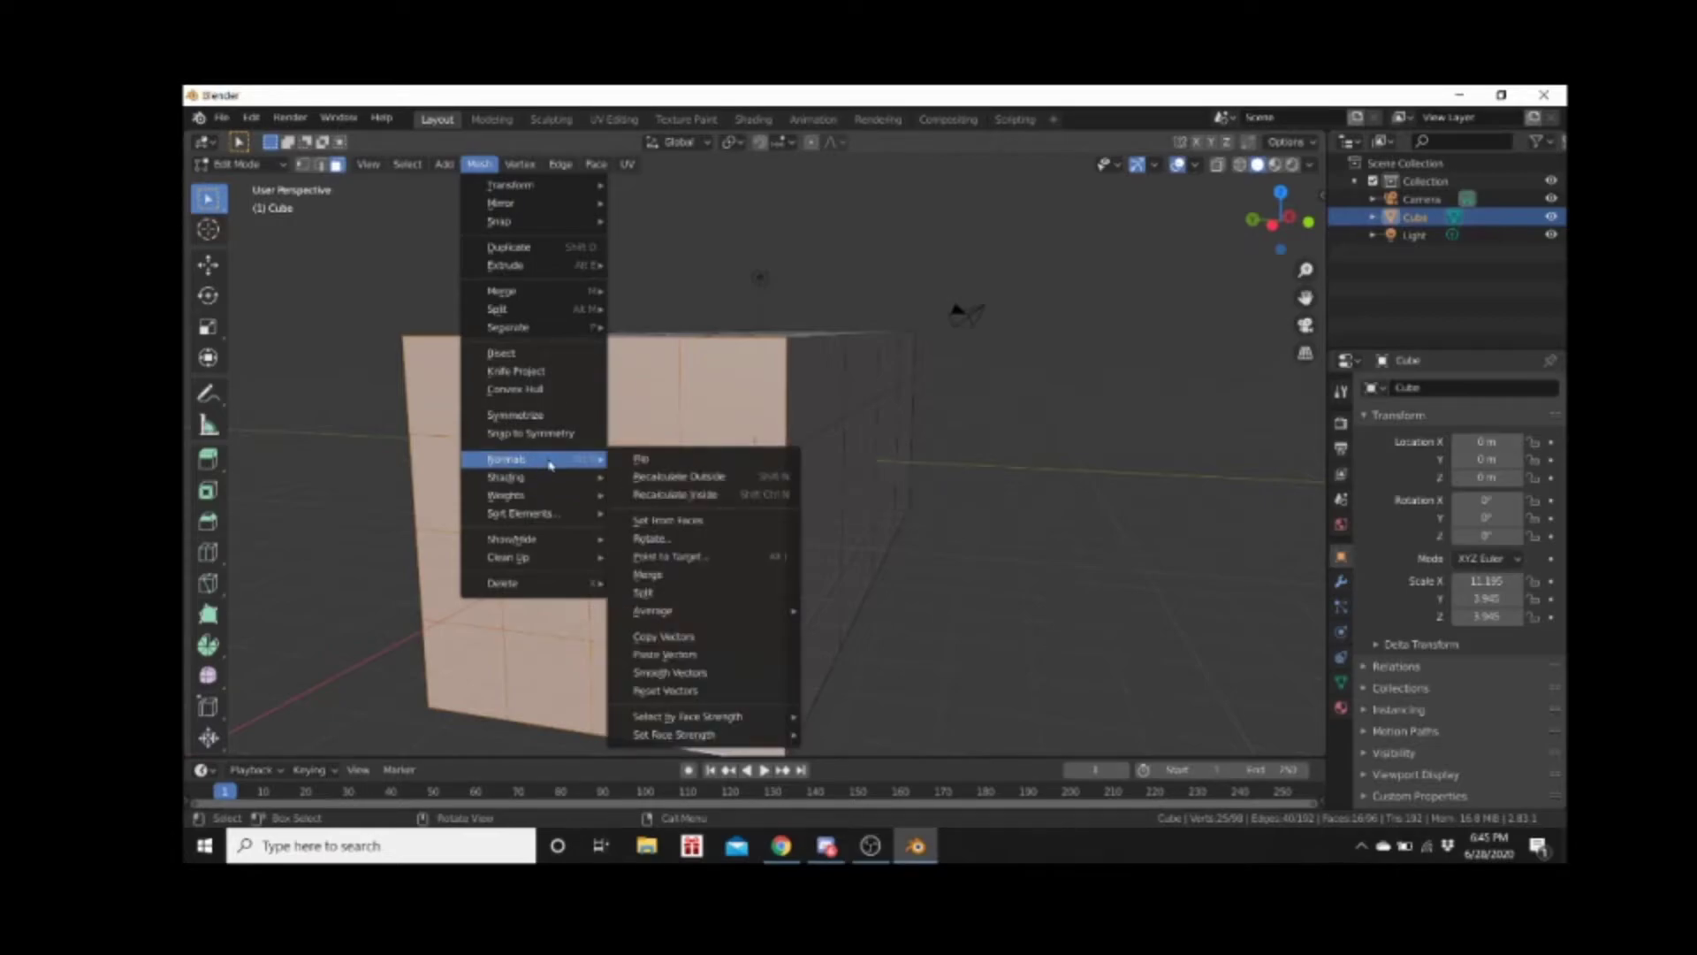
click(645, 459)
middle_drag(646, 459, 1197, 638)
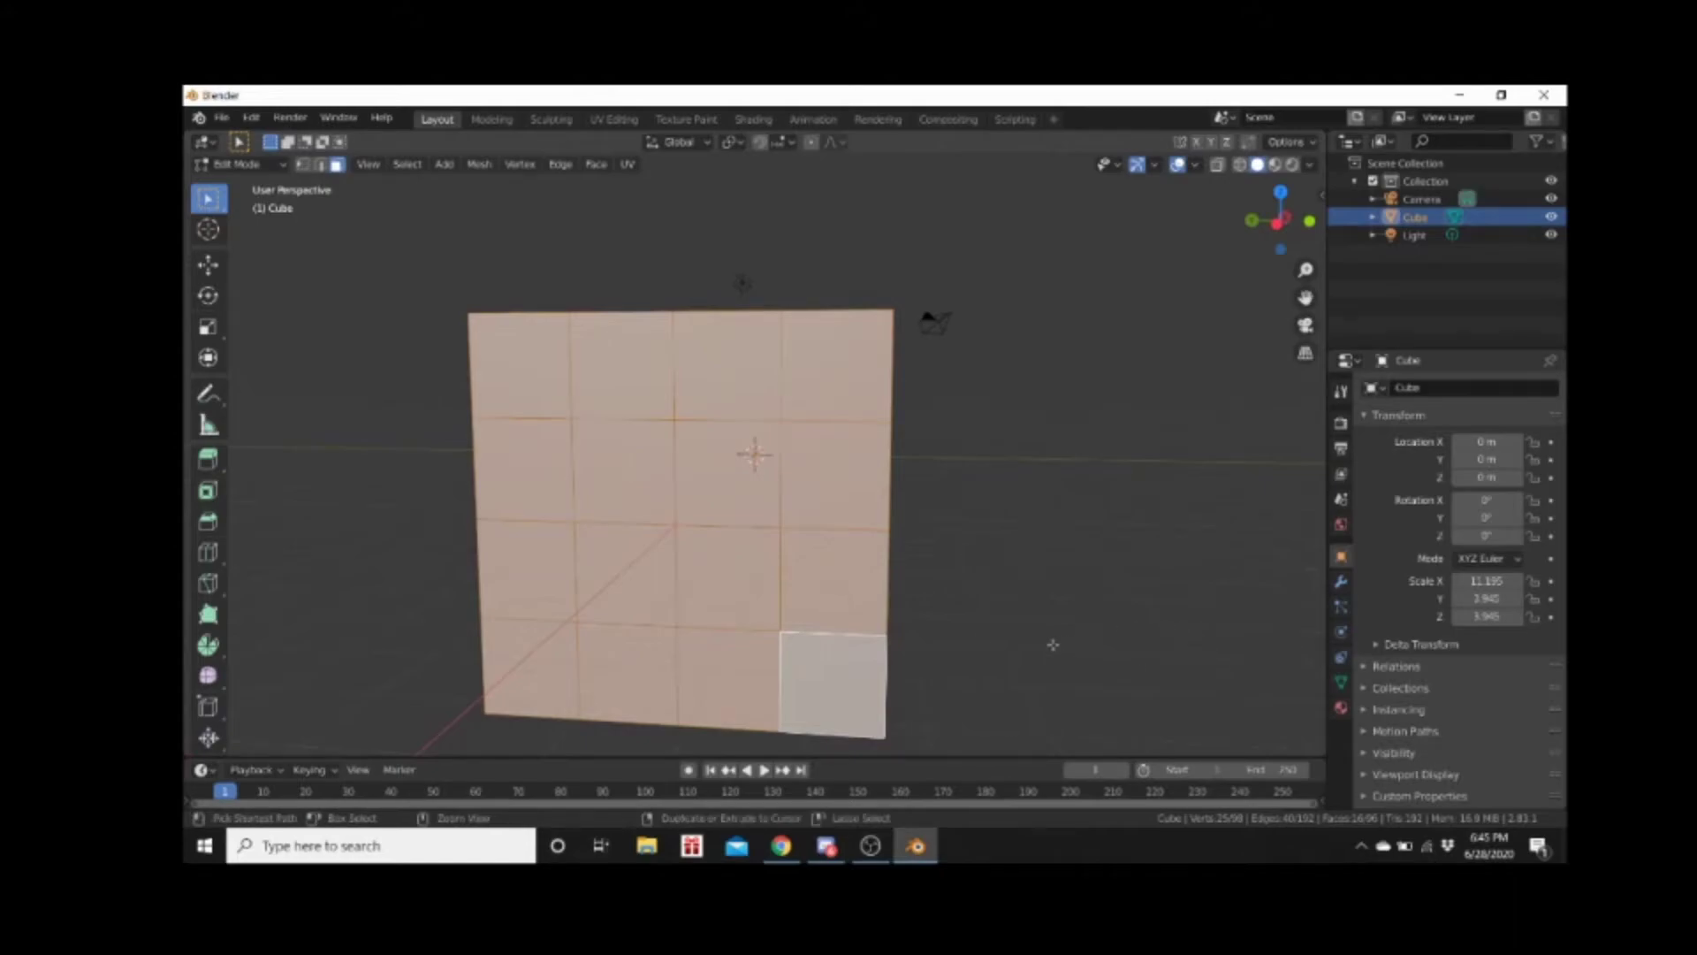
Inspect the long box from outside in Object Mode, and clear the face selection back in Edit Mode
key(Tab)
click(1087, 519)
middle_drag(1094, 515, 710, 471)
click(702, 466)
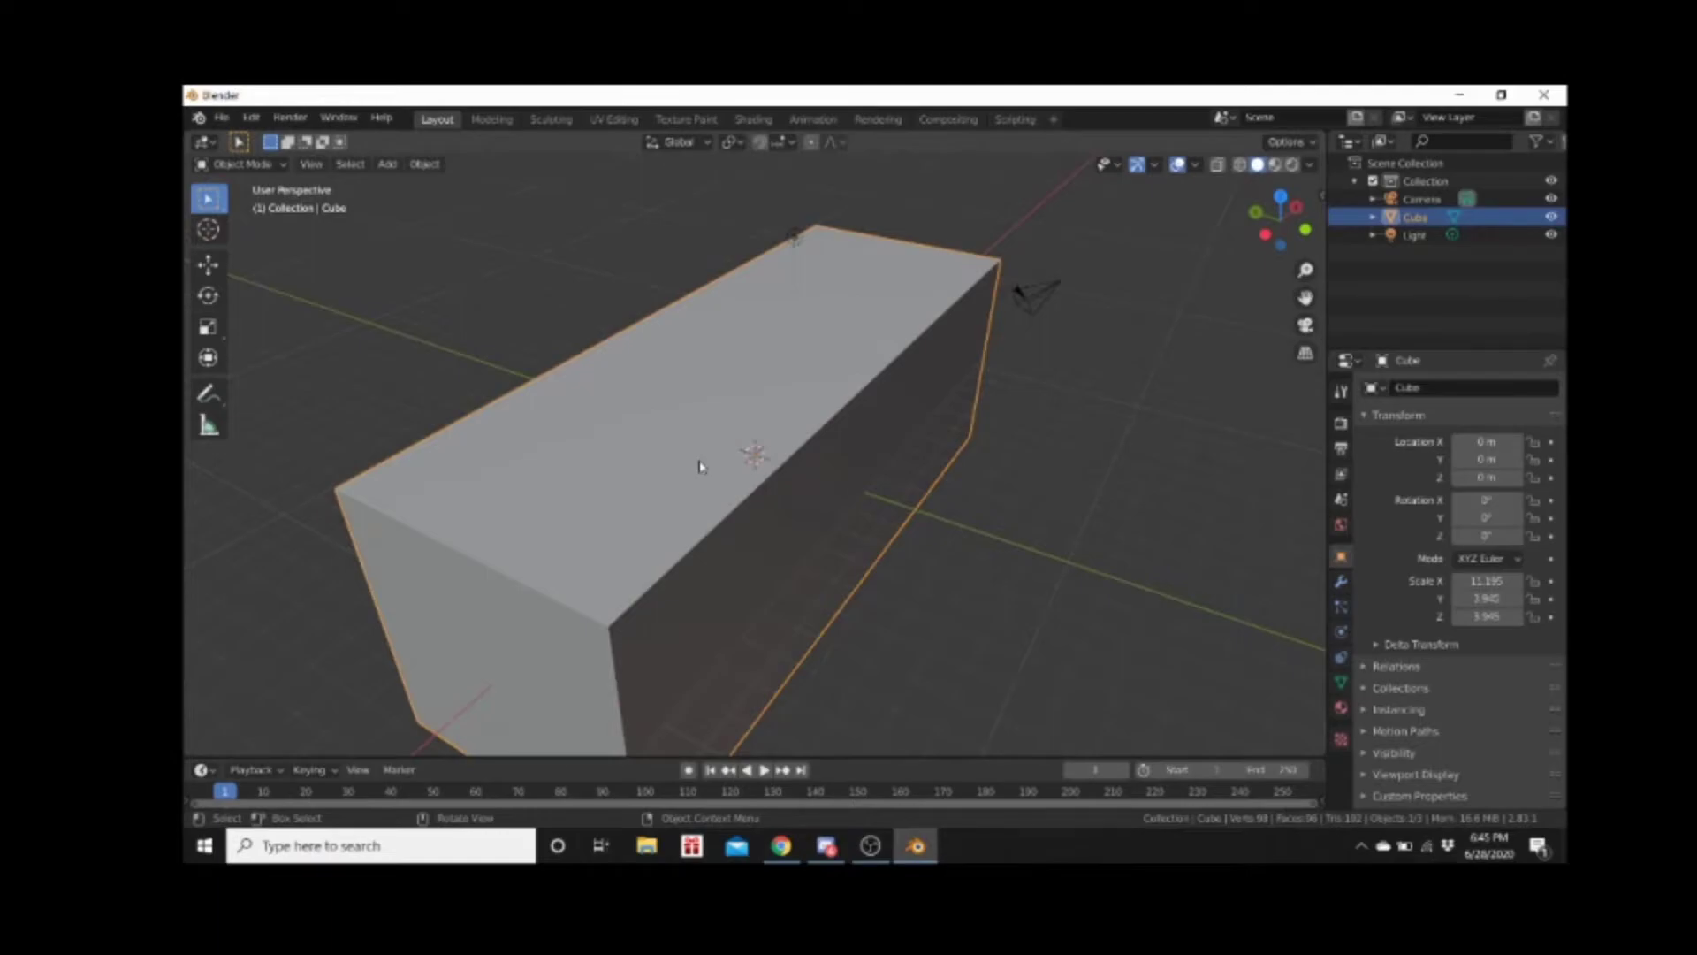
key(Tab)
click(1020, 484)
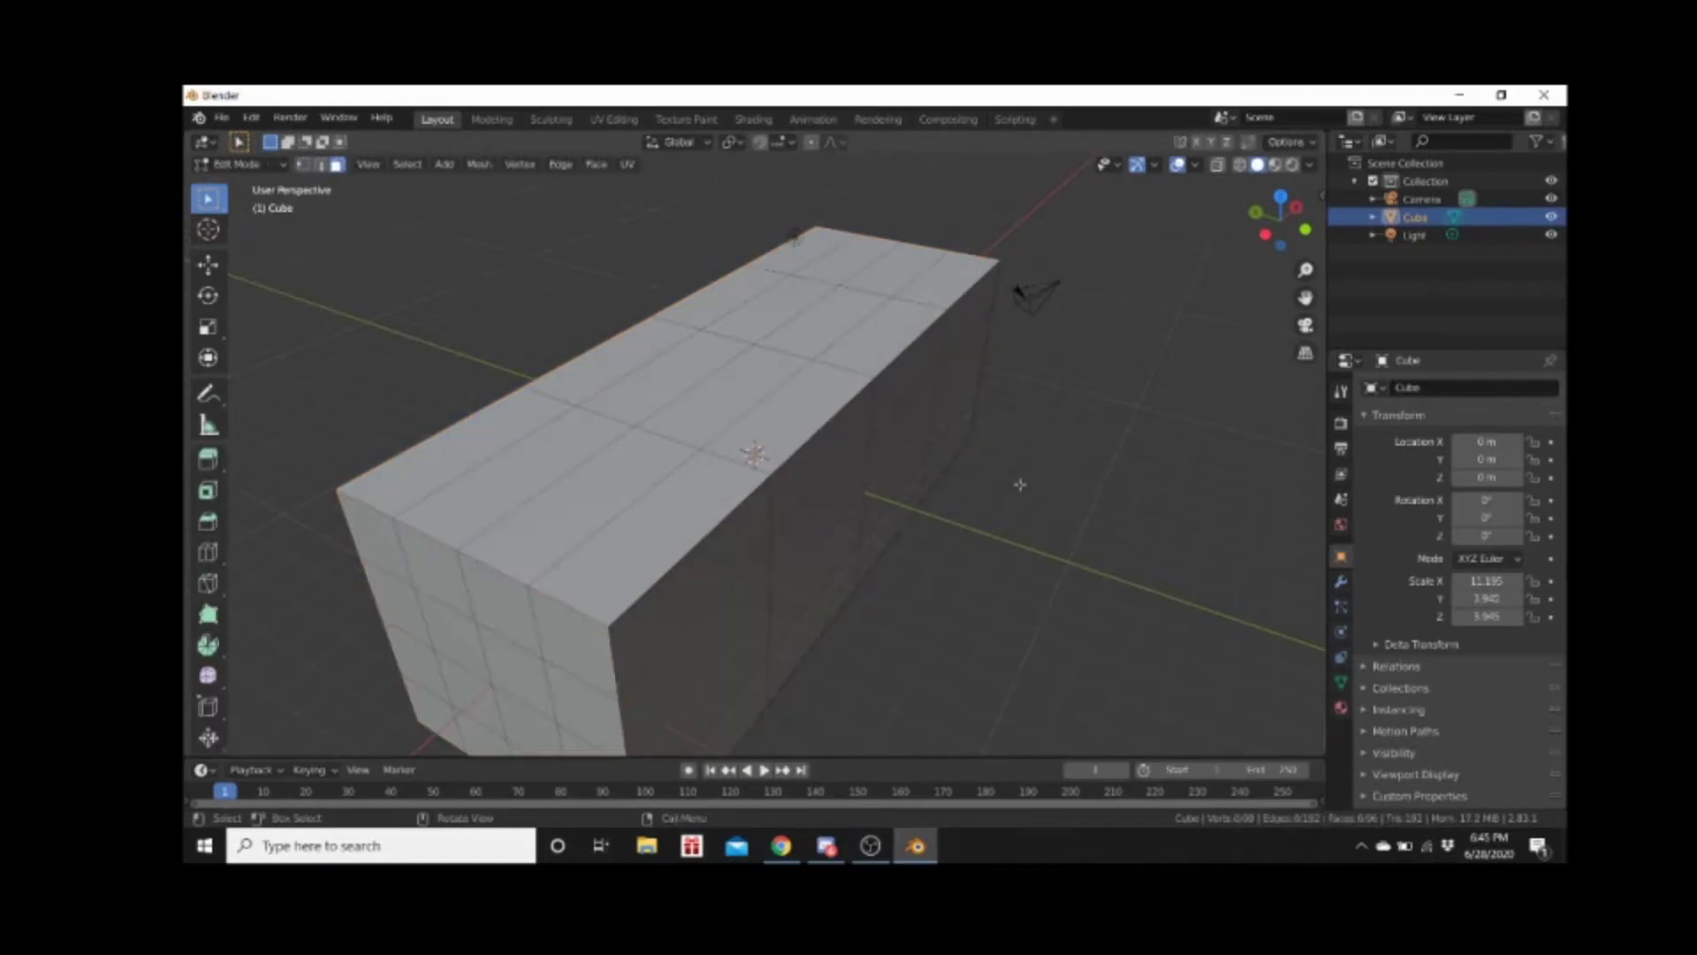
middle_drag(993, 499, 801, 507)
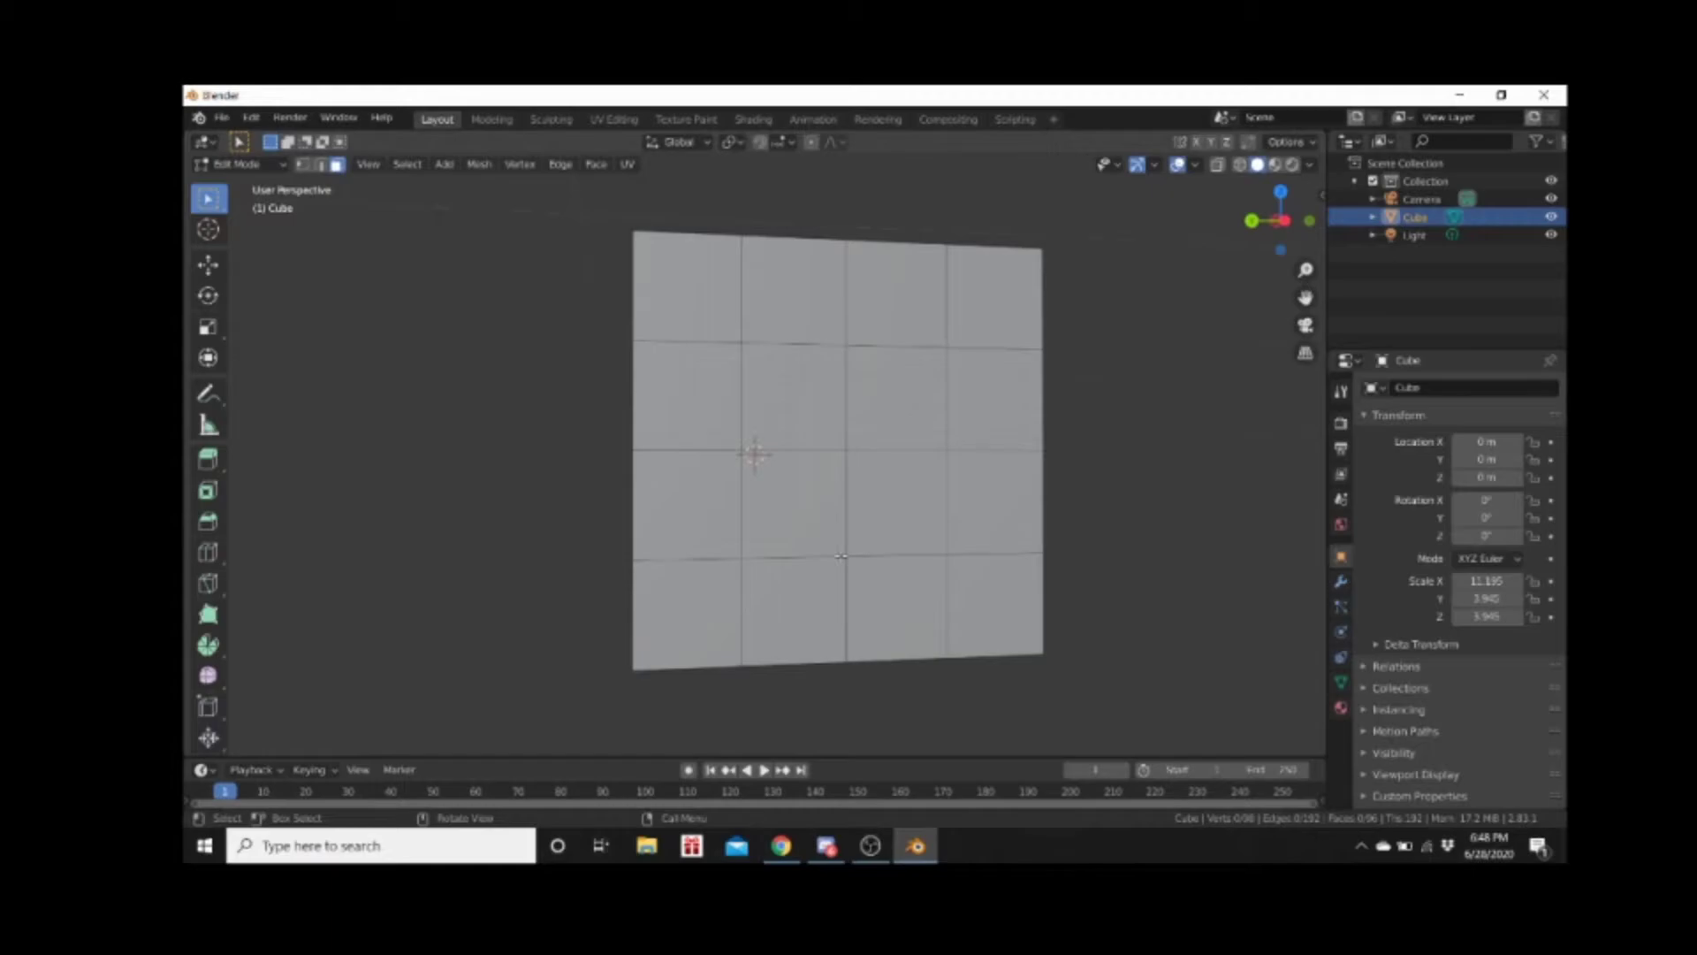
From inside the box, select the two middle faces in the top row of the far end wall
middle_drag(840, 554, 698, 347)
scroll(758, 399, up, 5)
click(691, 311)
click(787, 311)
scroll(720, 292, down, 6)
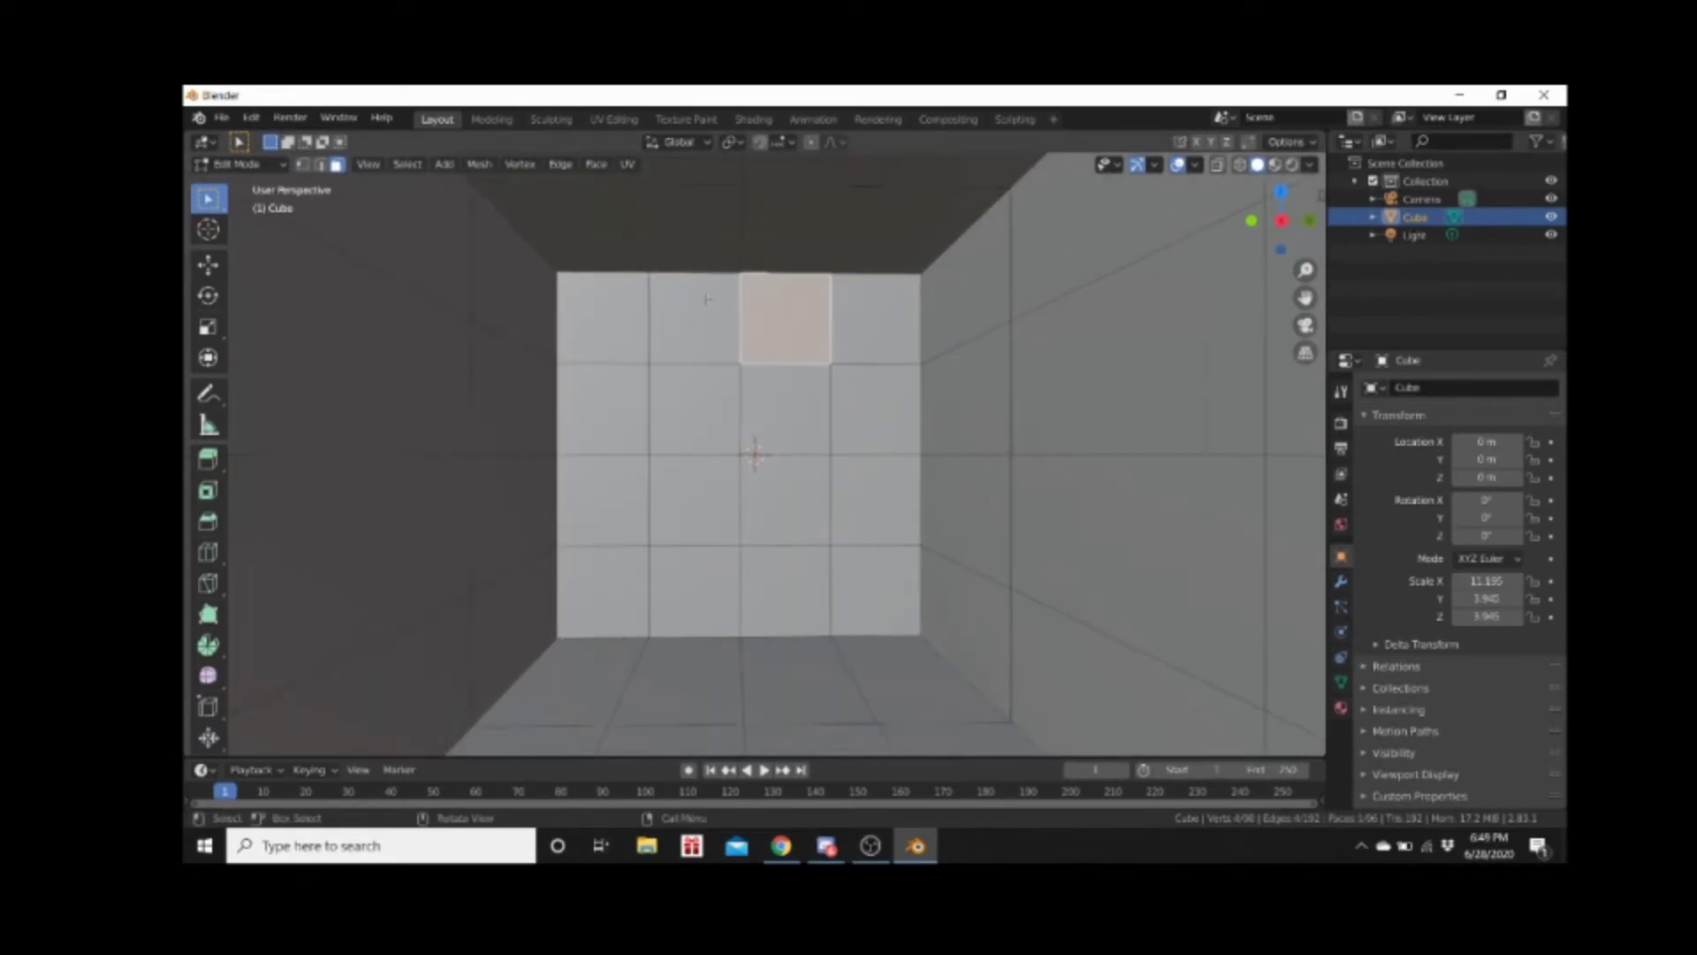
scroll(739, 321, up, 3)
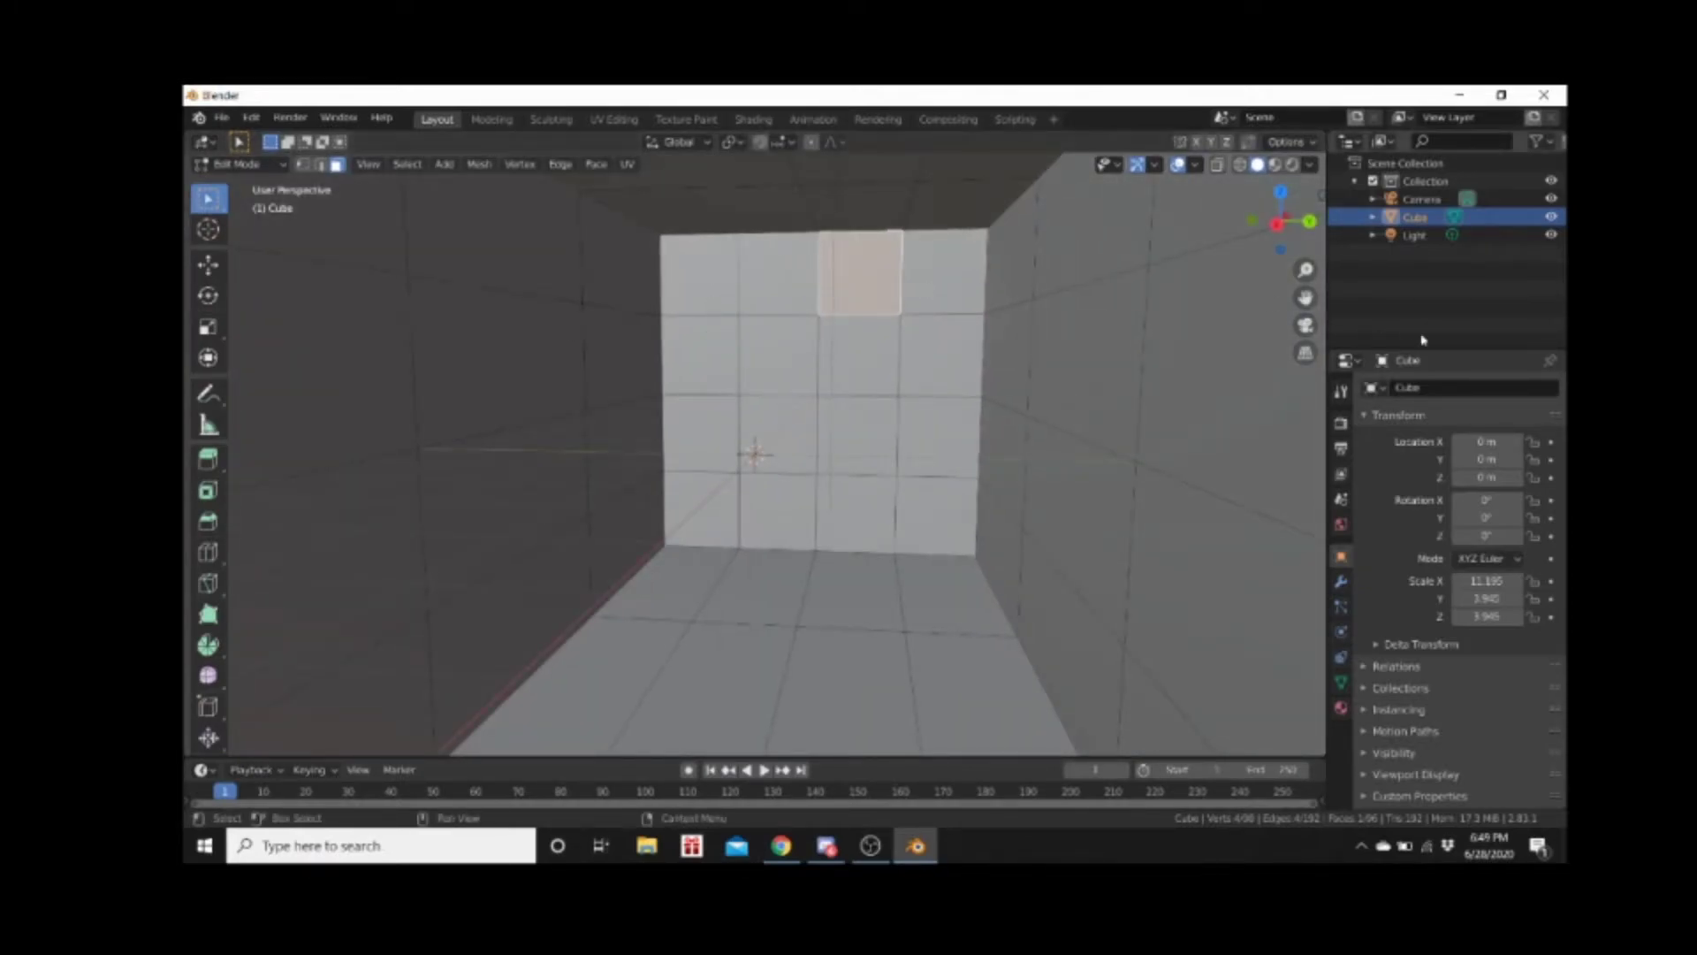
key(Tab)
middle_drag(810, 460, 829, 451)
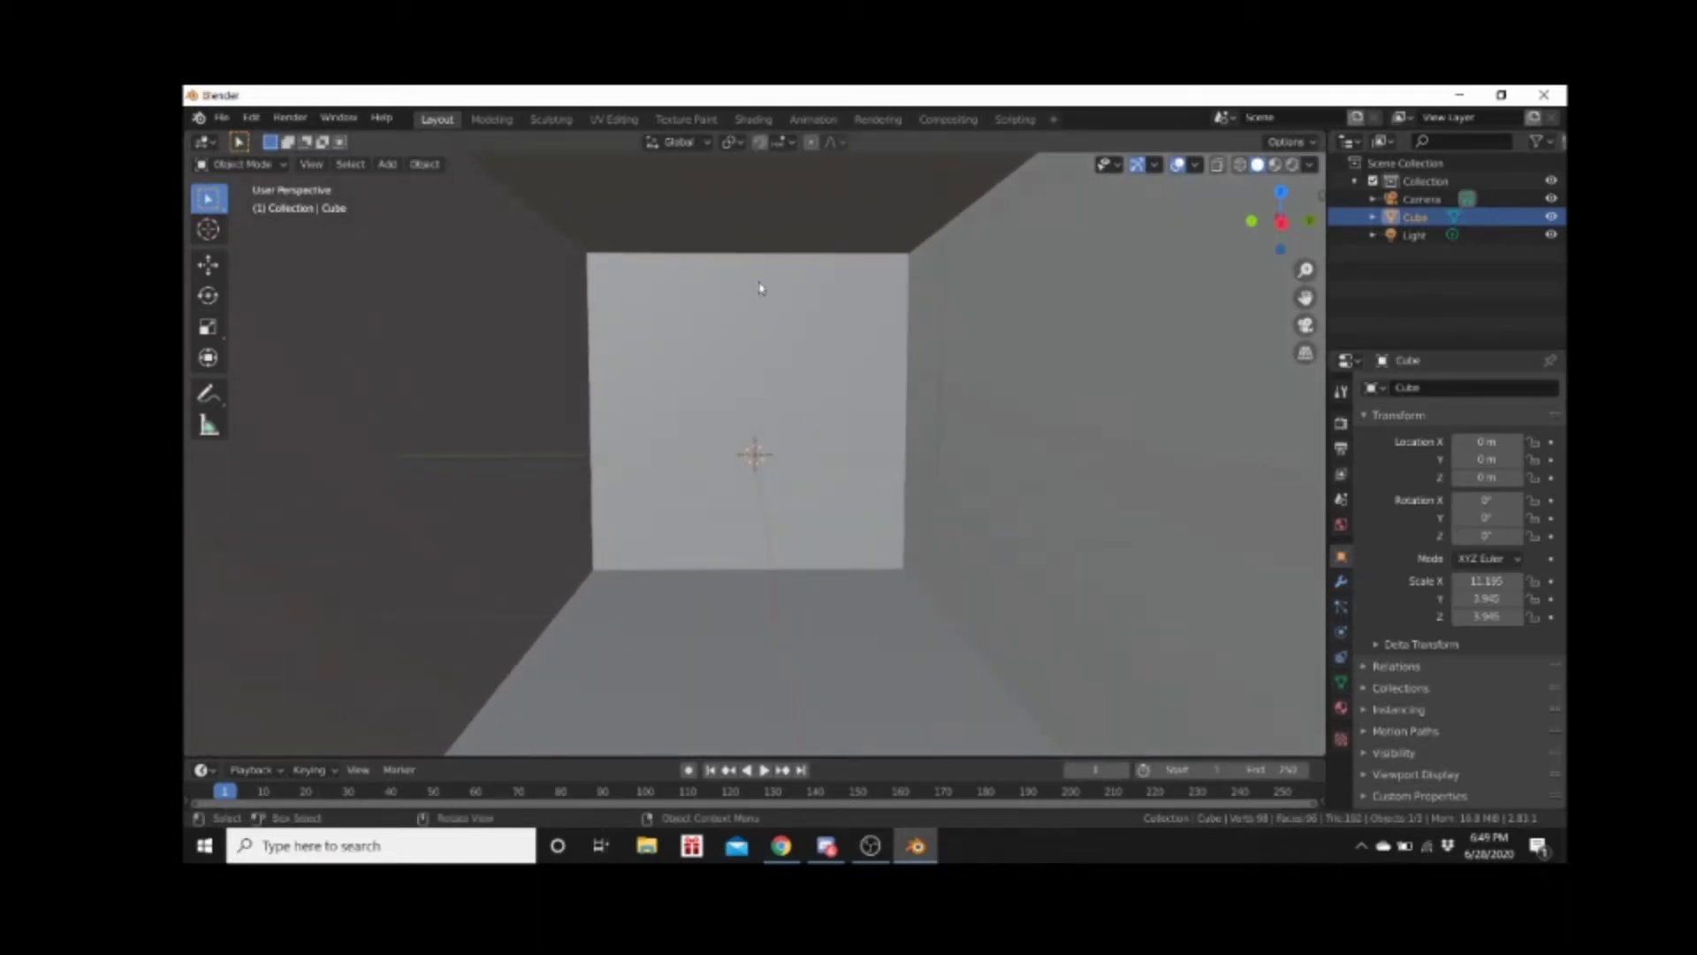
key(Tab)
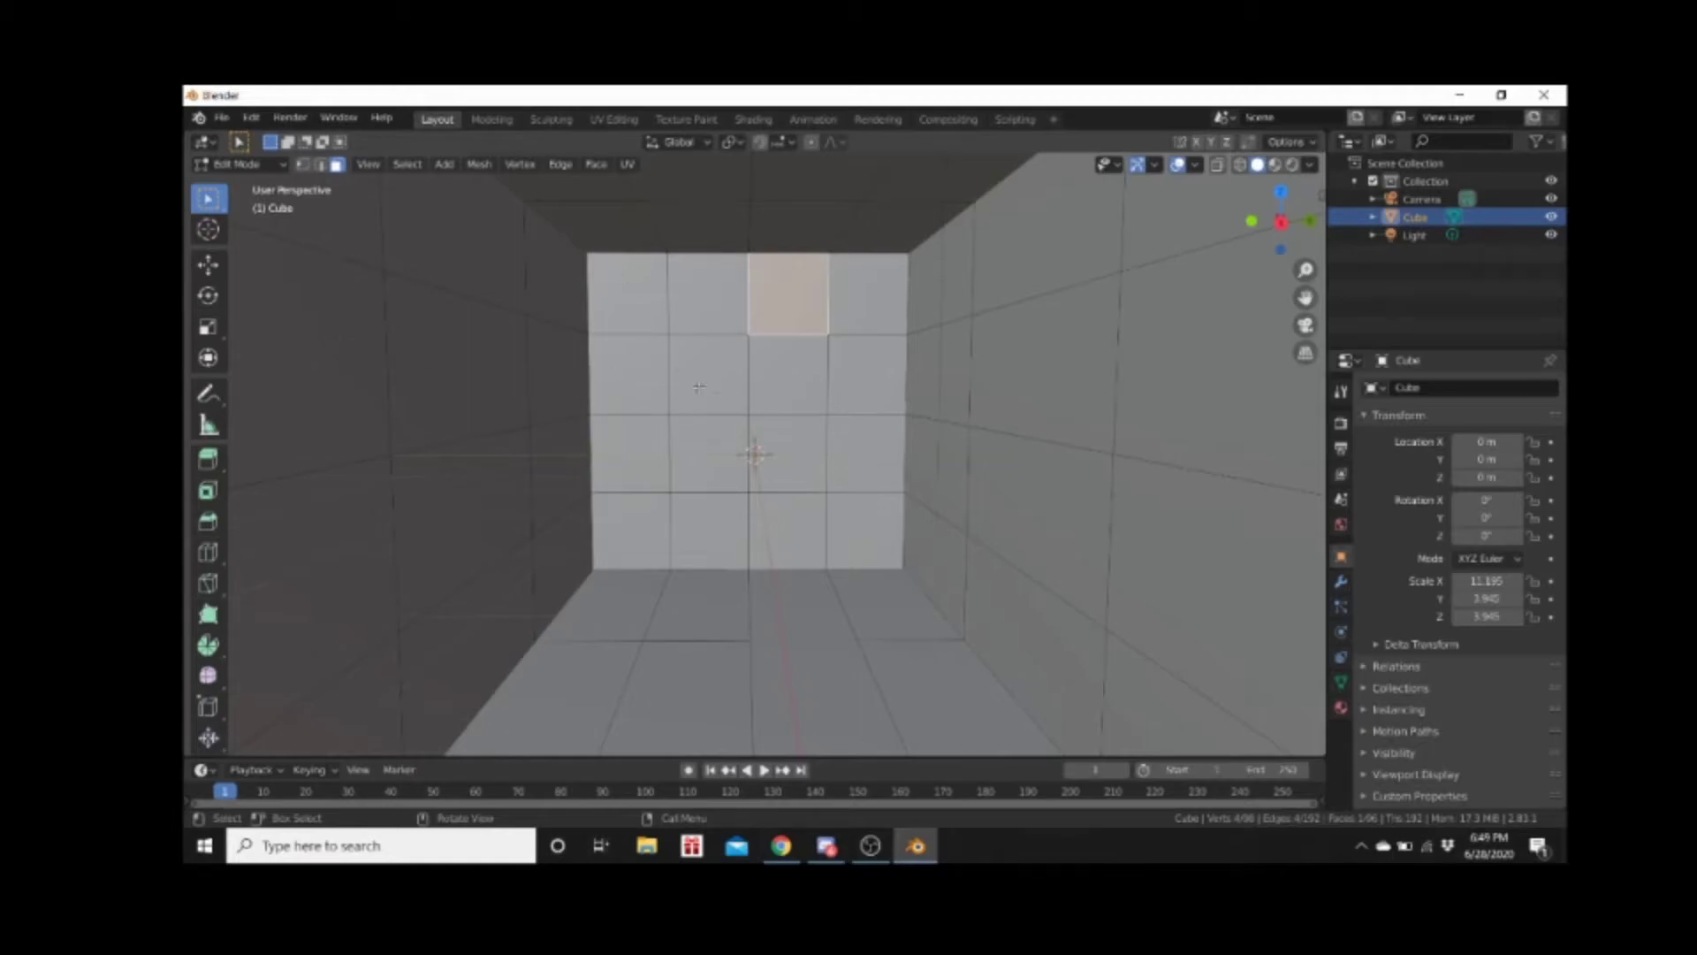
shift+click(687, 290)
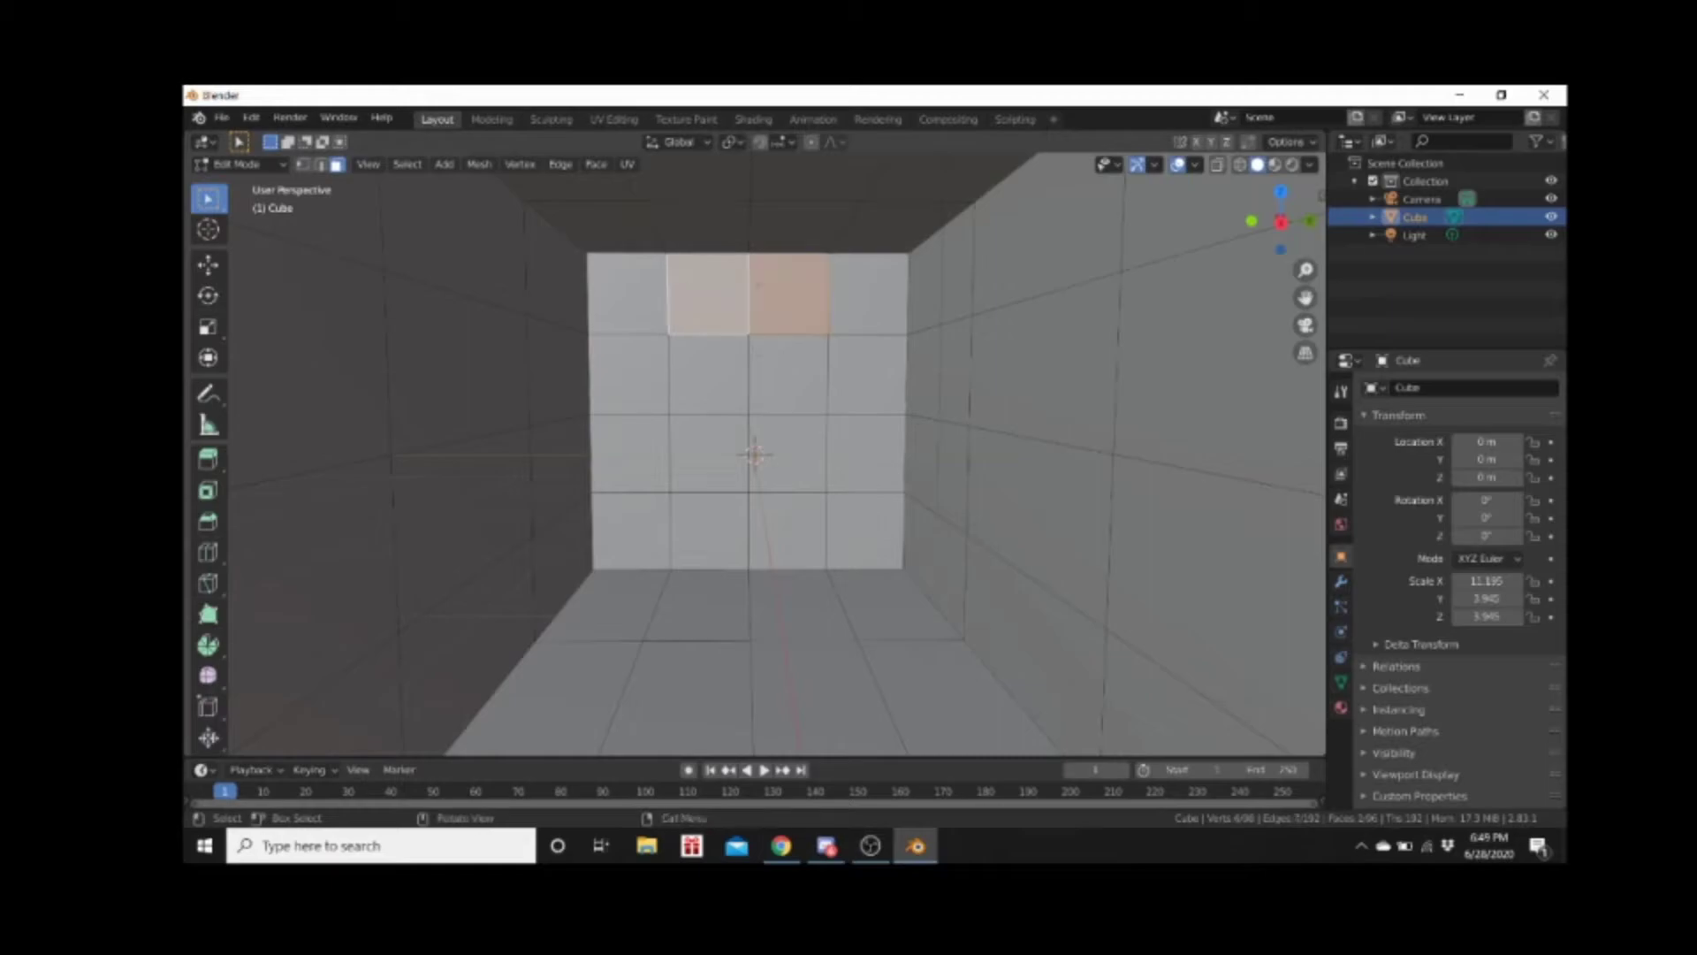
Examine the subdivided box's end wall, side walls and ceiling from inside and outside
middle_drag(780, 289, 746, 372)
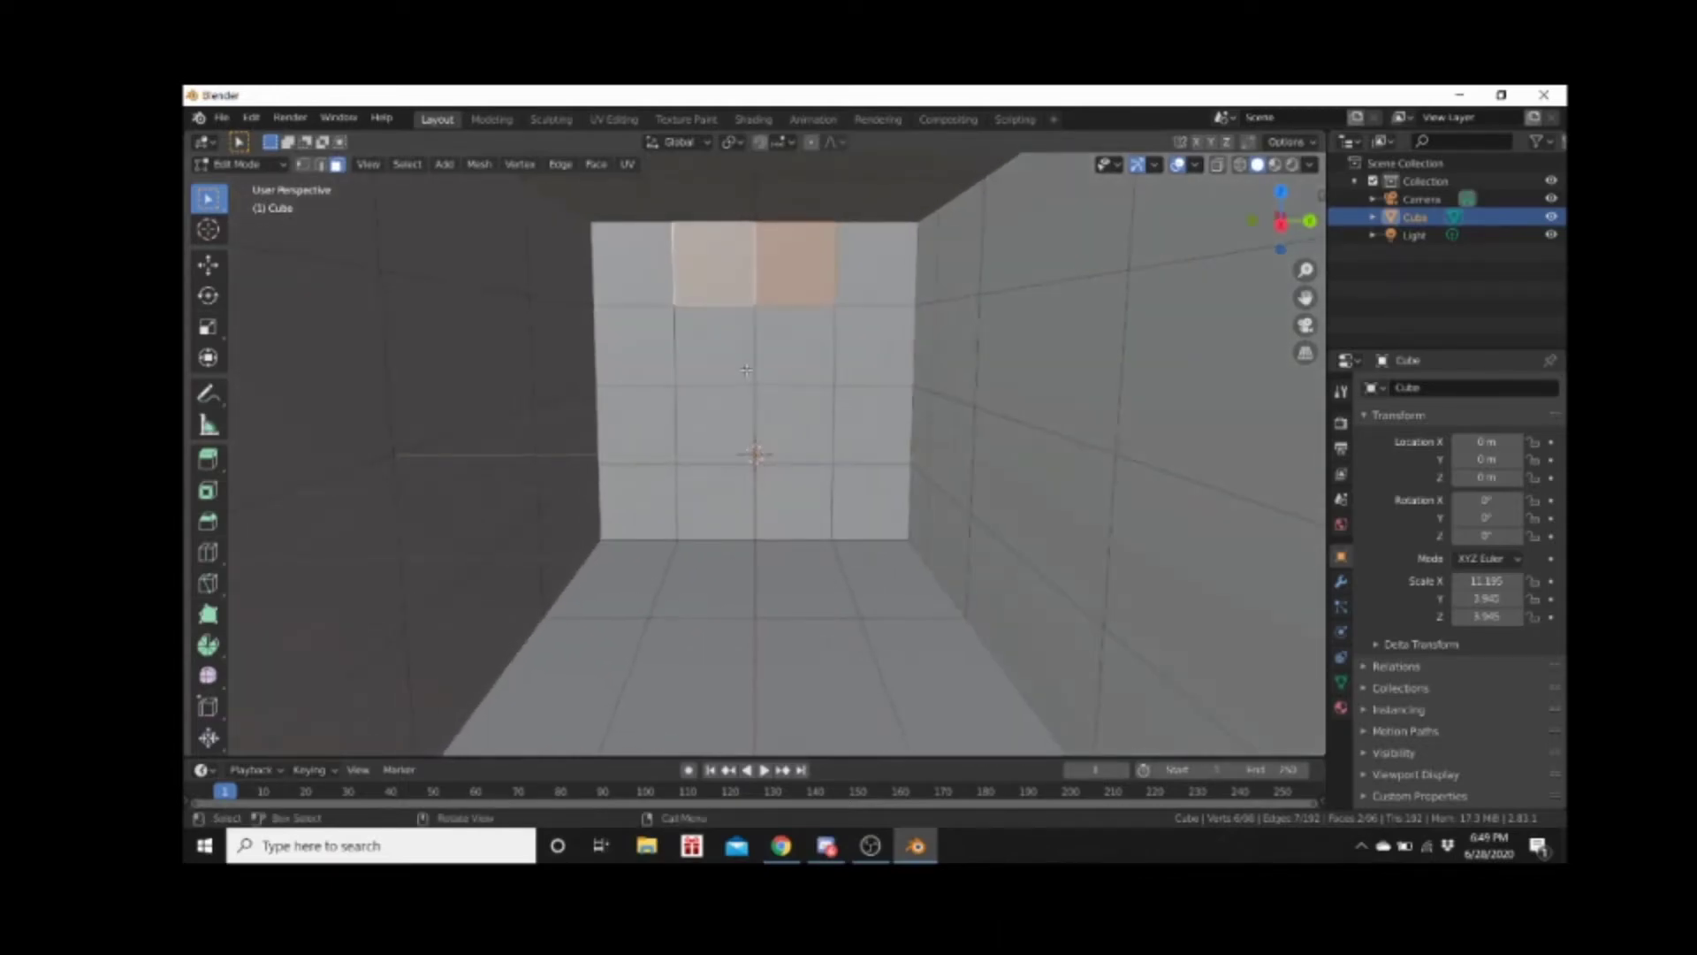
scroll(746, 372, up, 1)
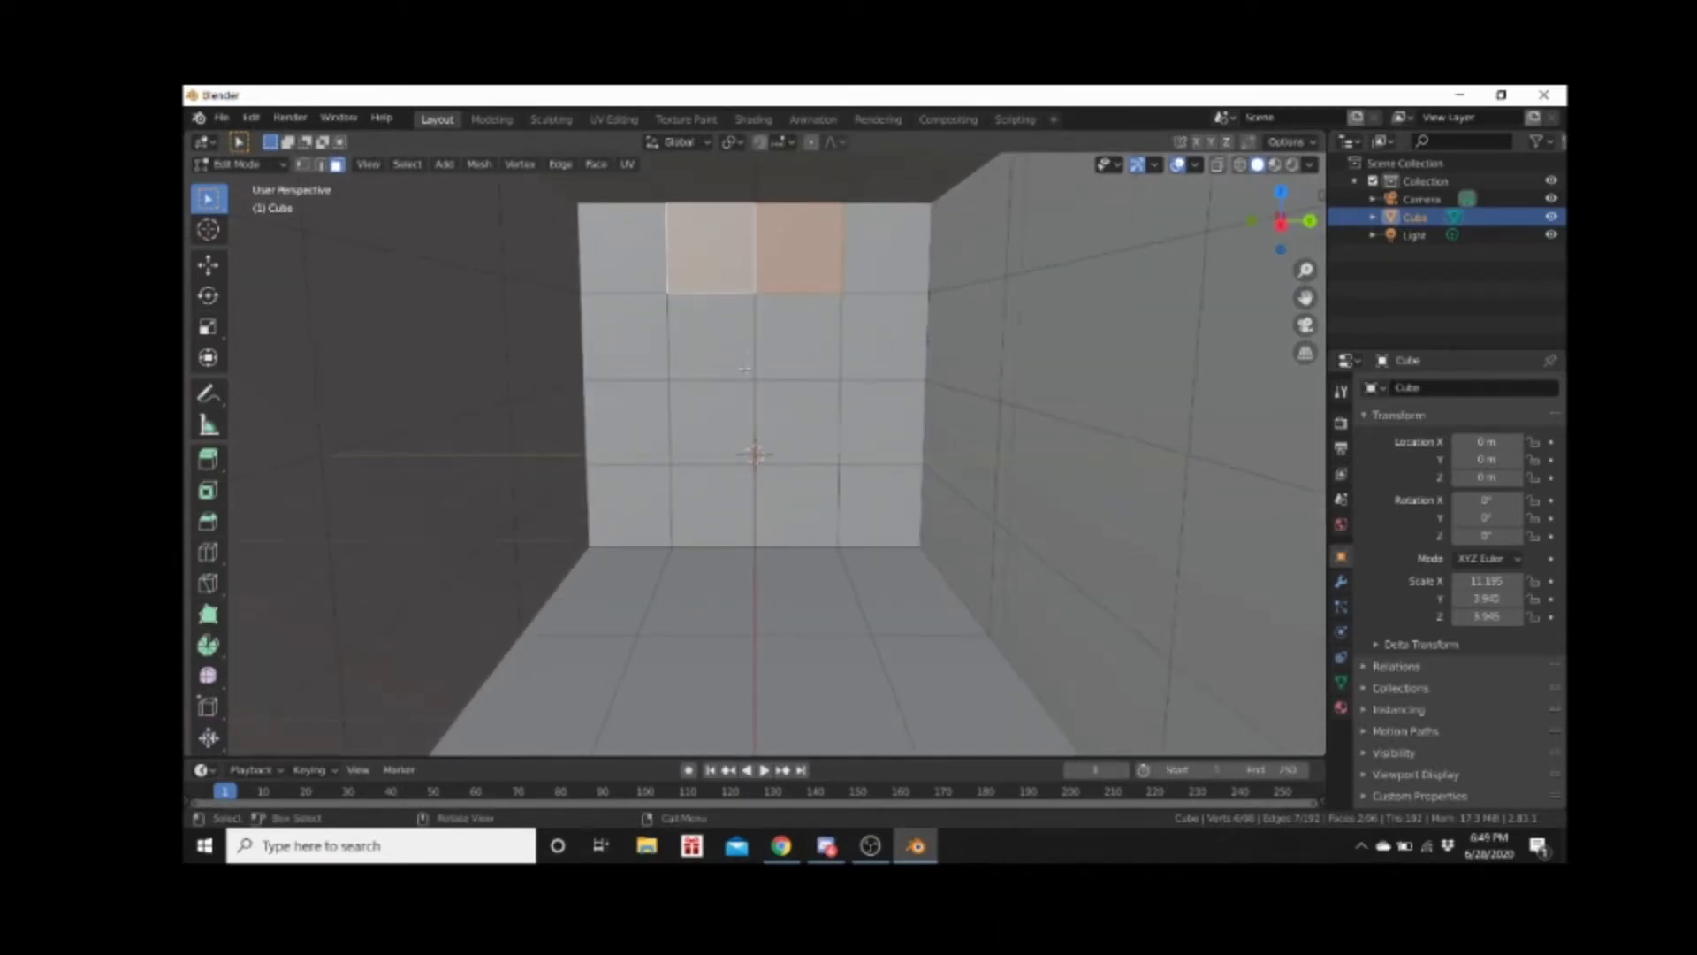
middle_drag(747, 361, 768, 359)
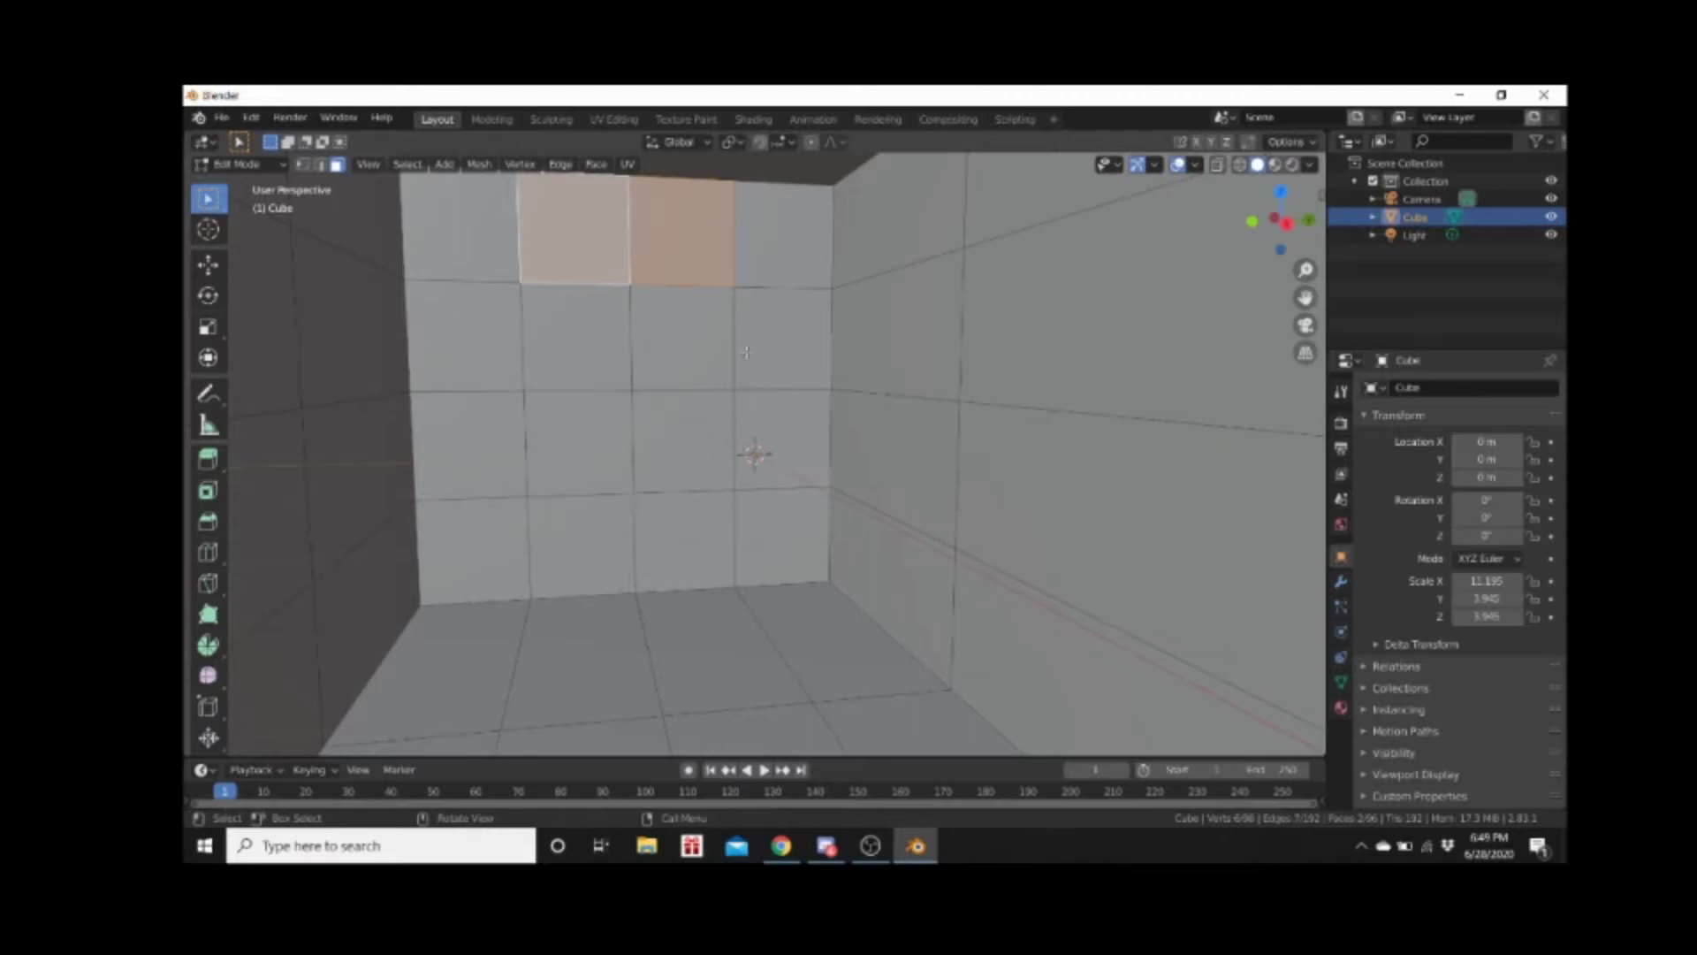
scroll(746, 352, down, 2)
scroll(733, 352, up, 4)
scroll(712, 353, down, 5)
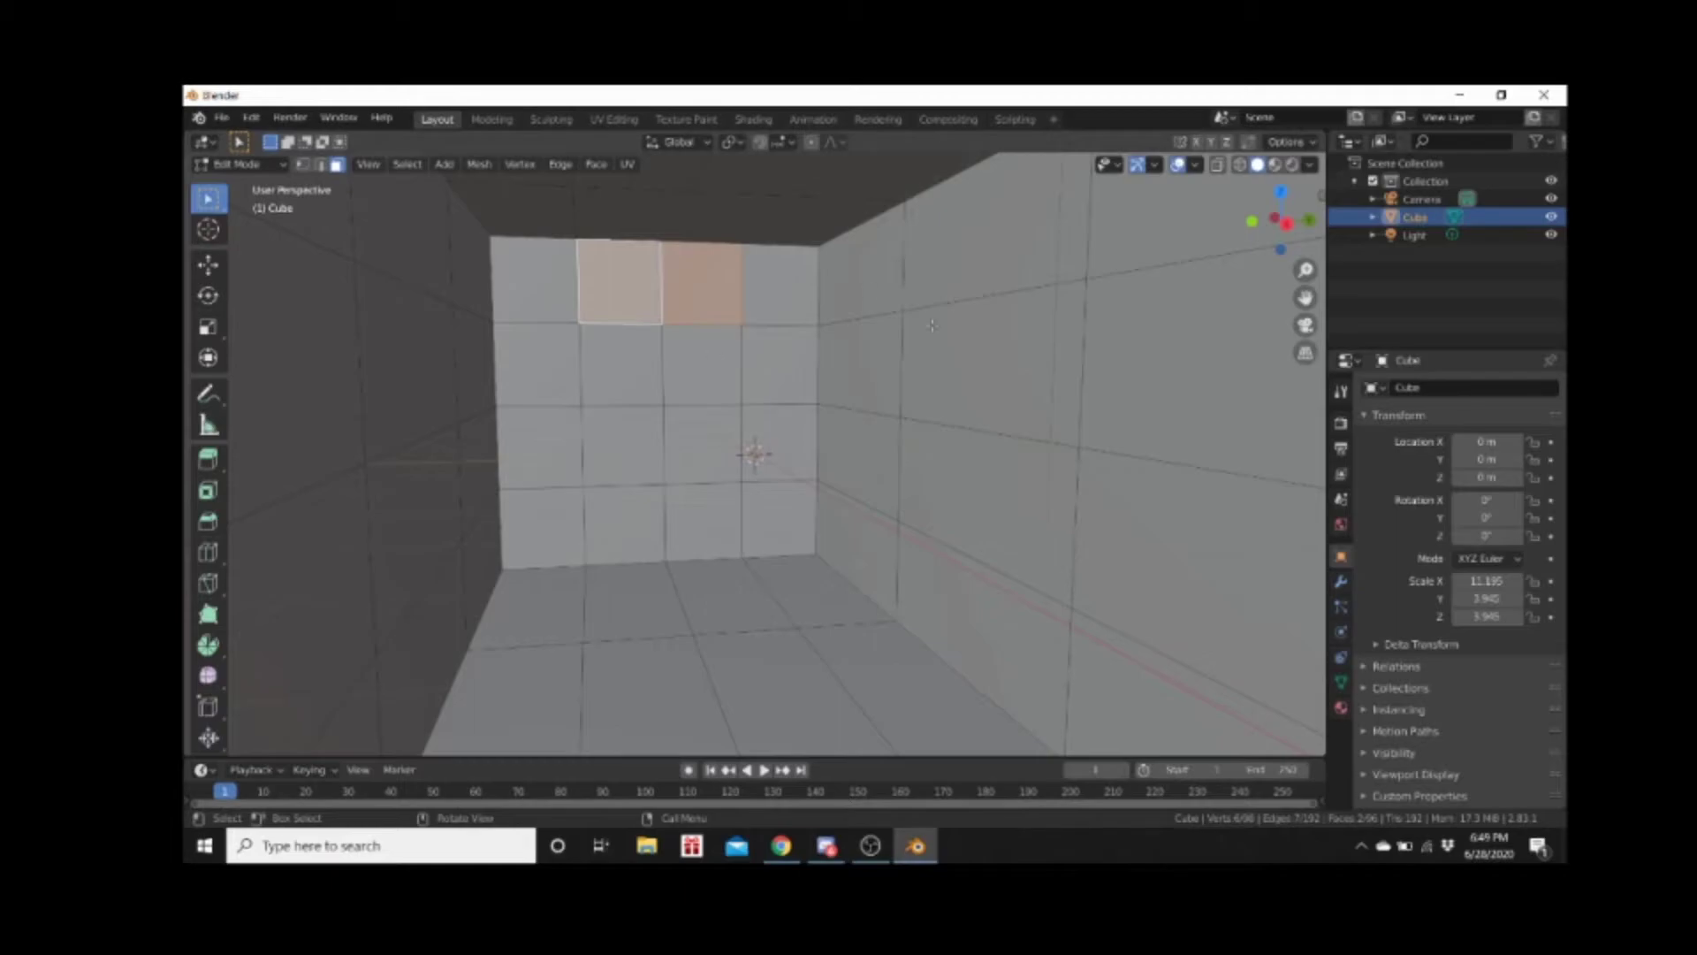
scroll(919, 310, up, 5)
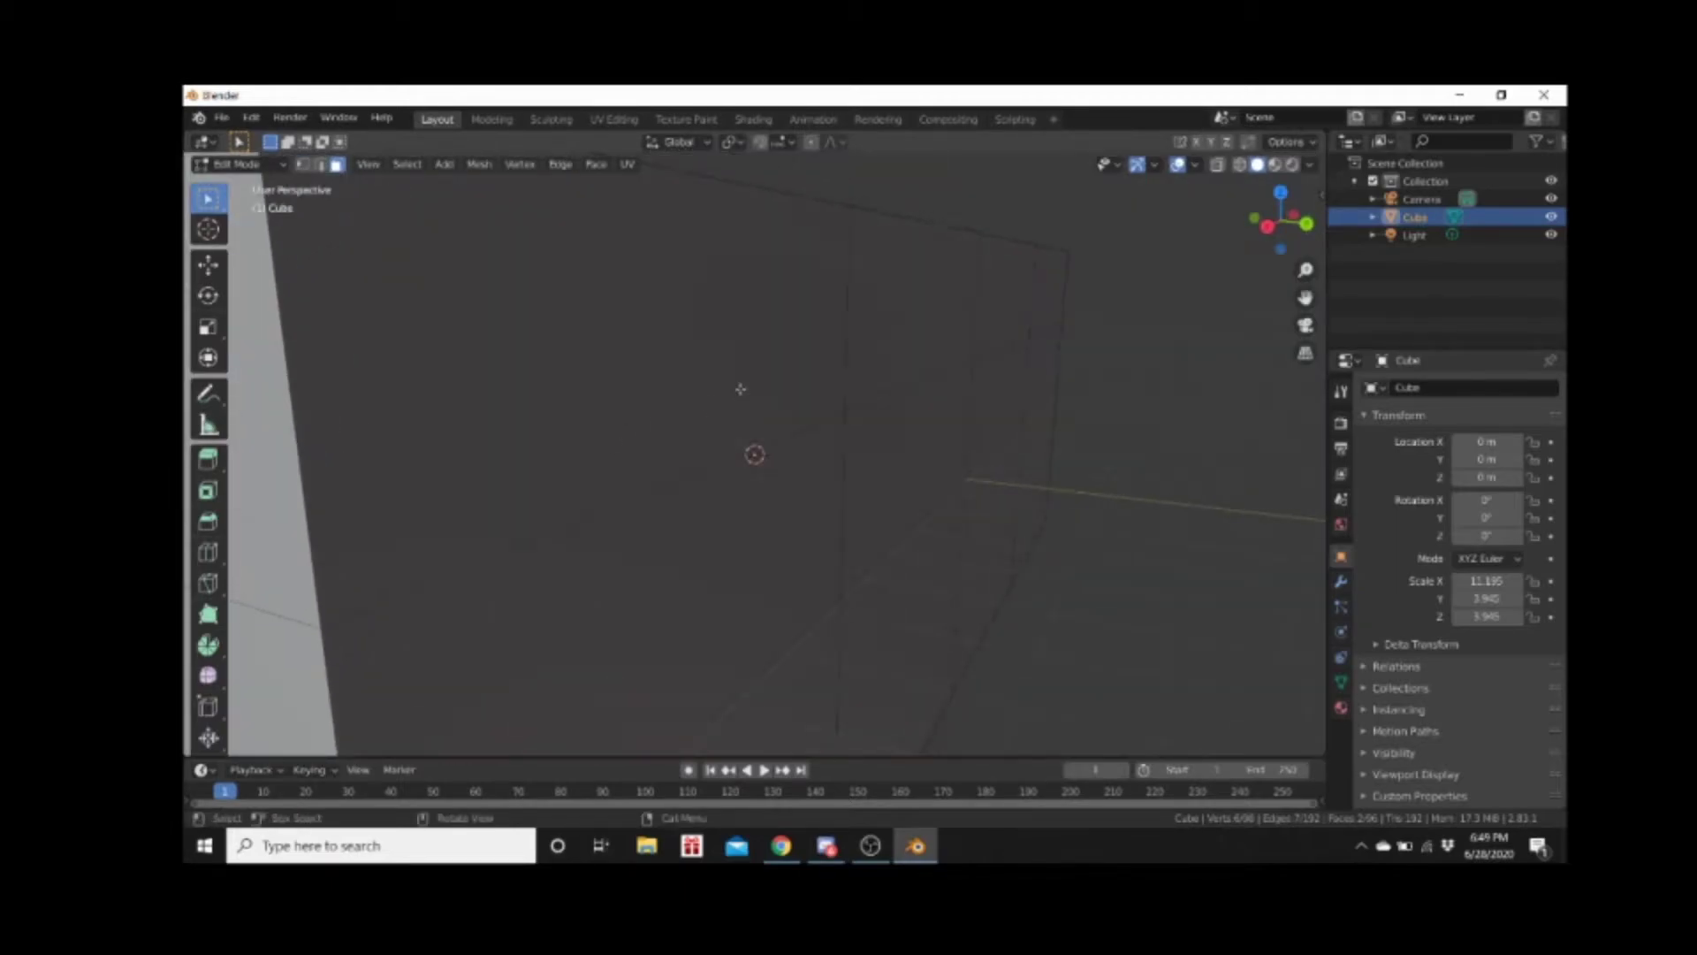
scroll(734, 384, down, 5)
middle_drag(734, 385, 1015, 380)
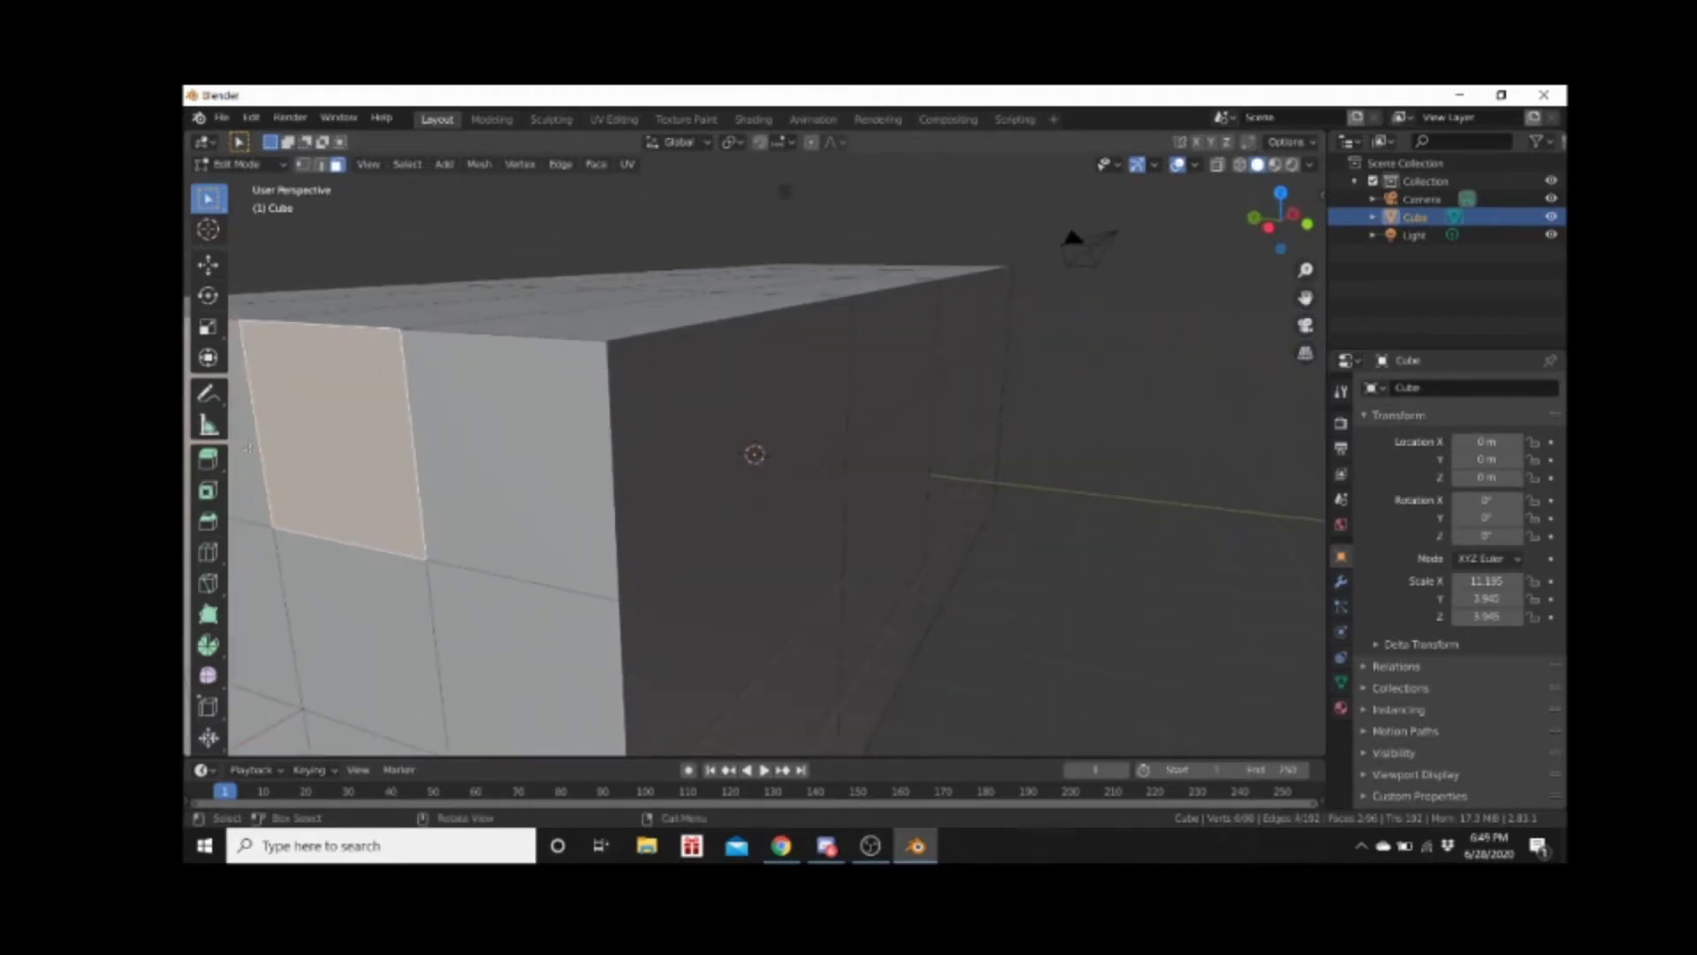
middle_drag(681, 350, 822, 345)
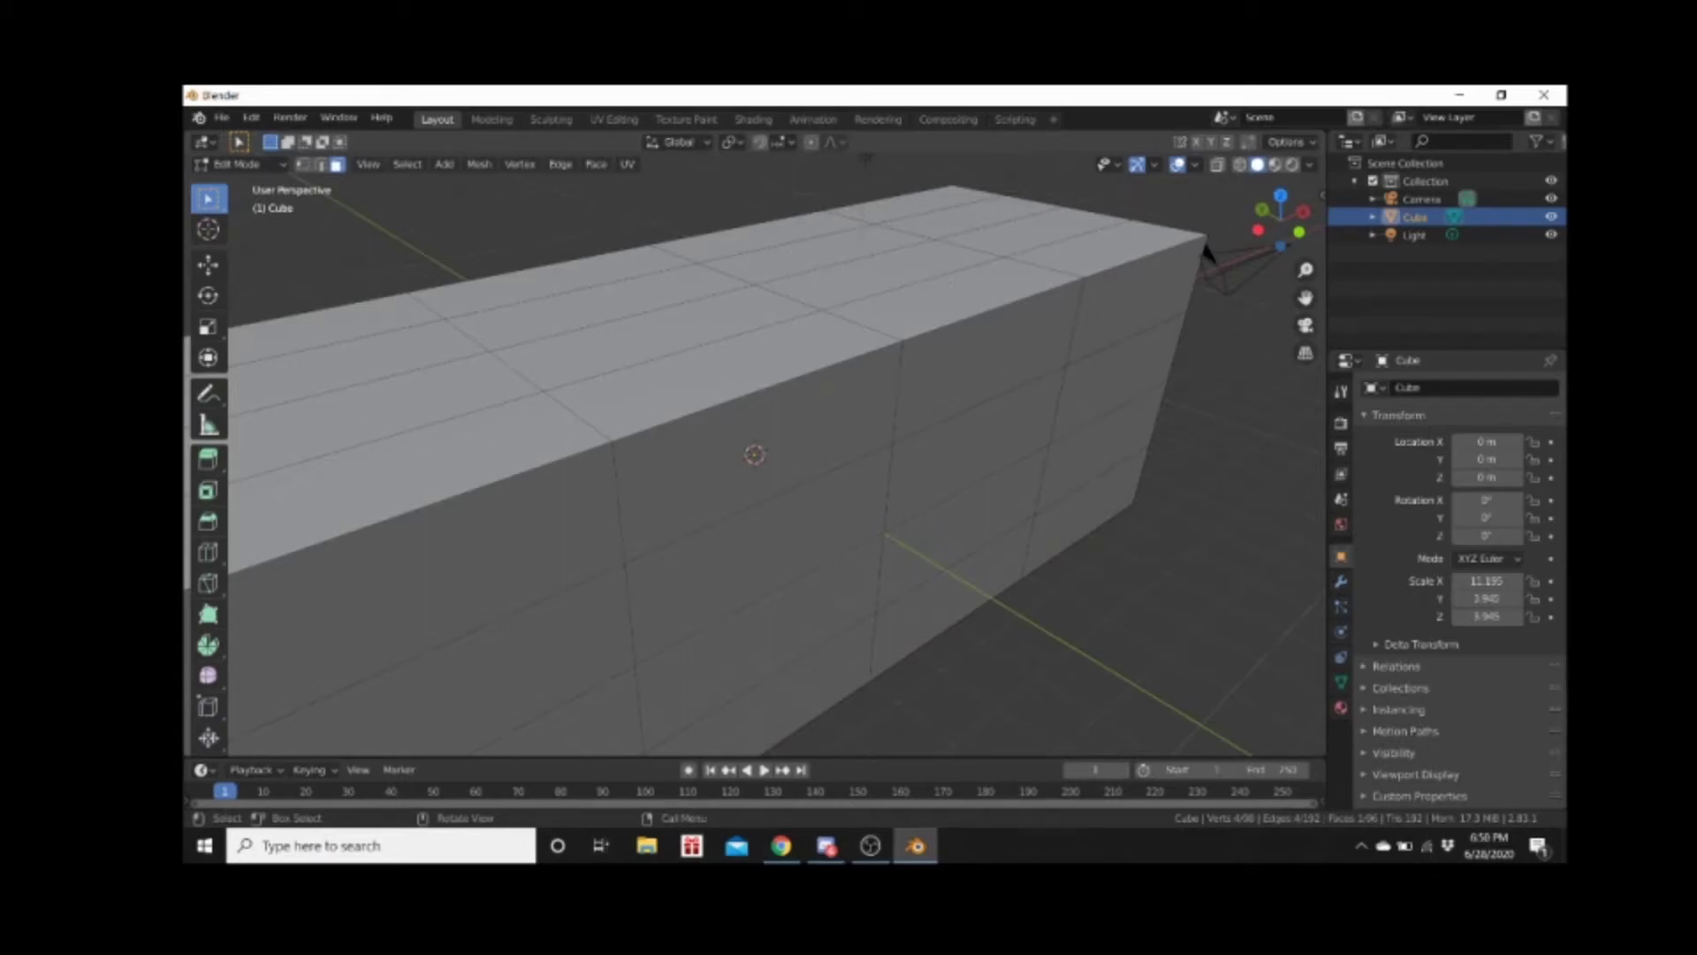
middle_drag(950, 281, 1007, 446)
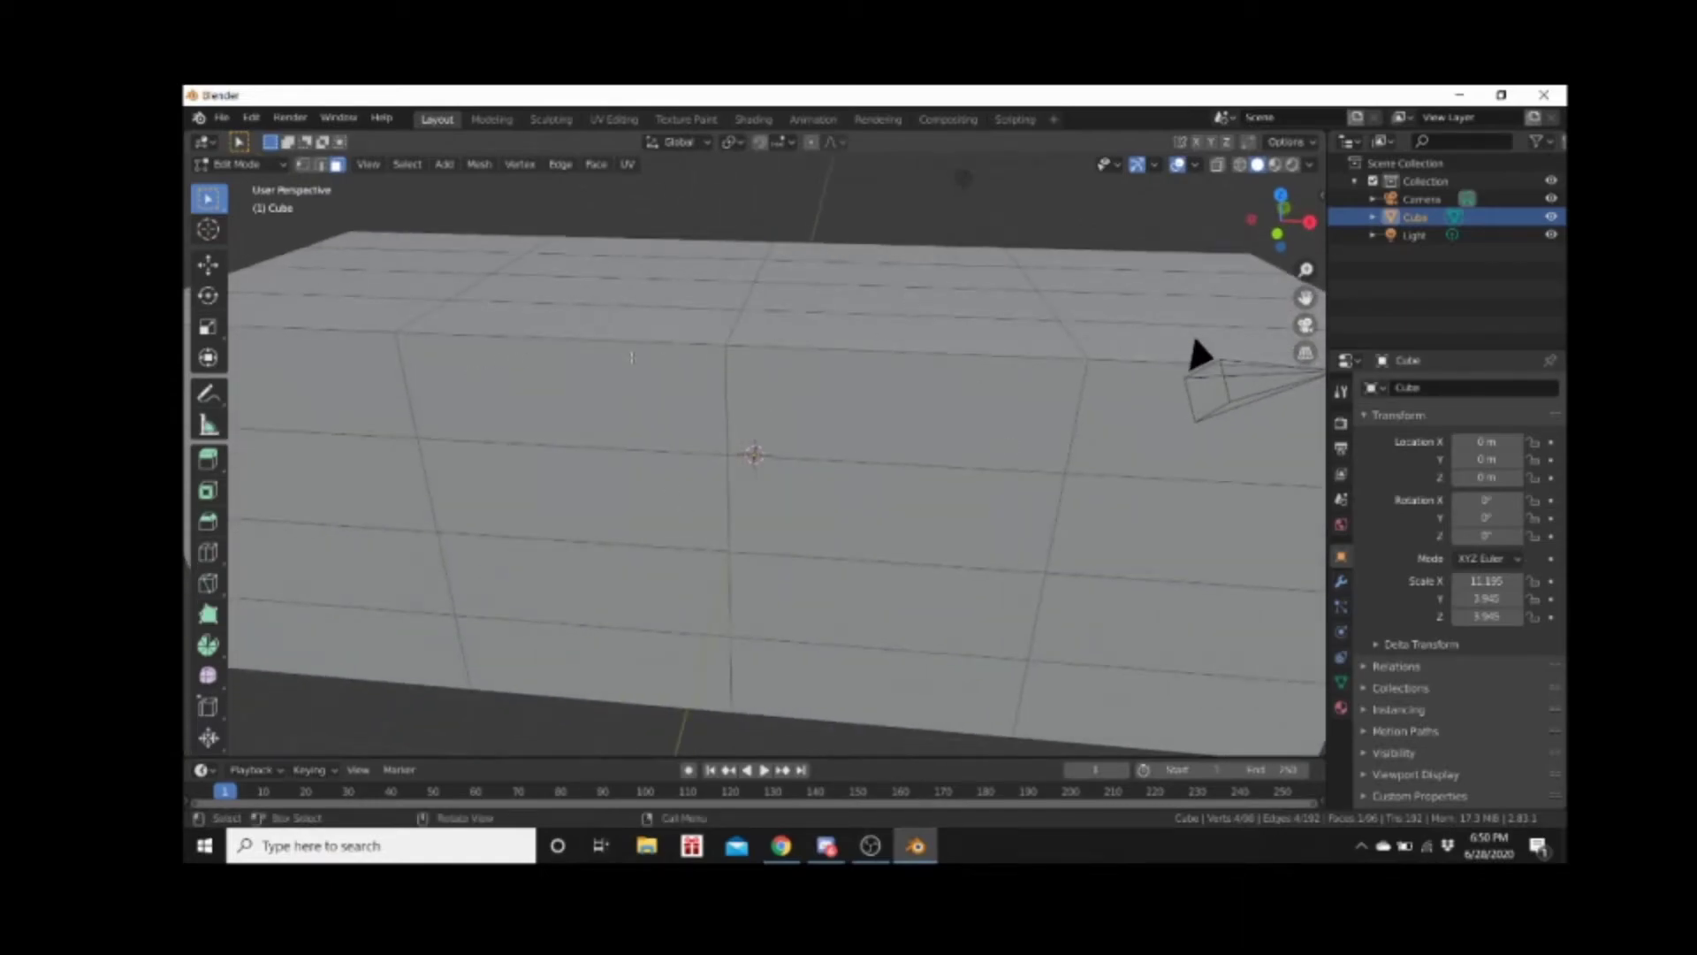
middle_drag(973, 495, 878, 519)
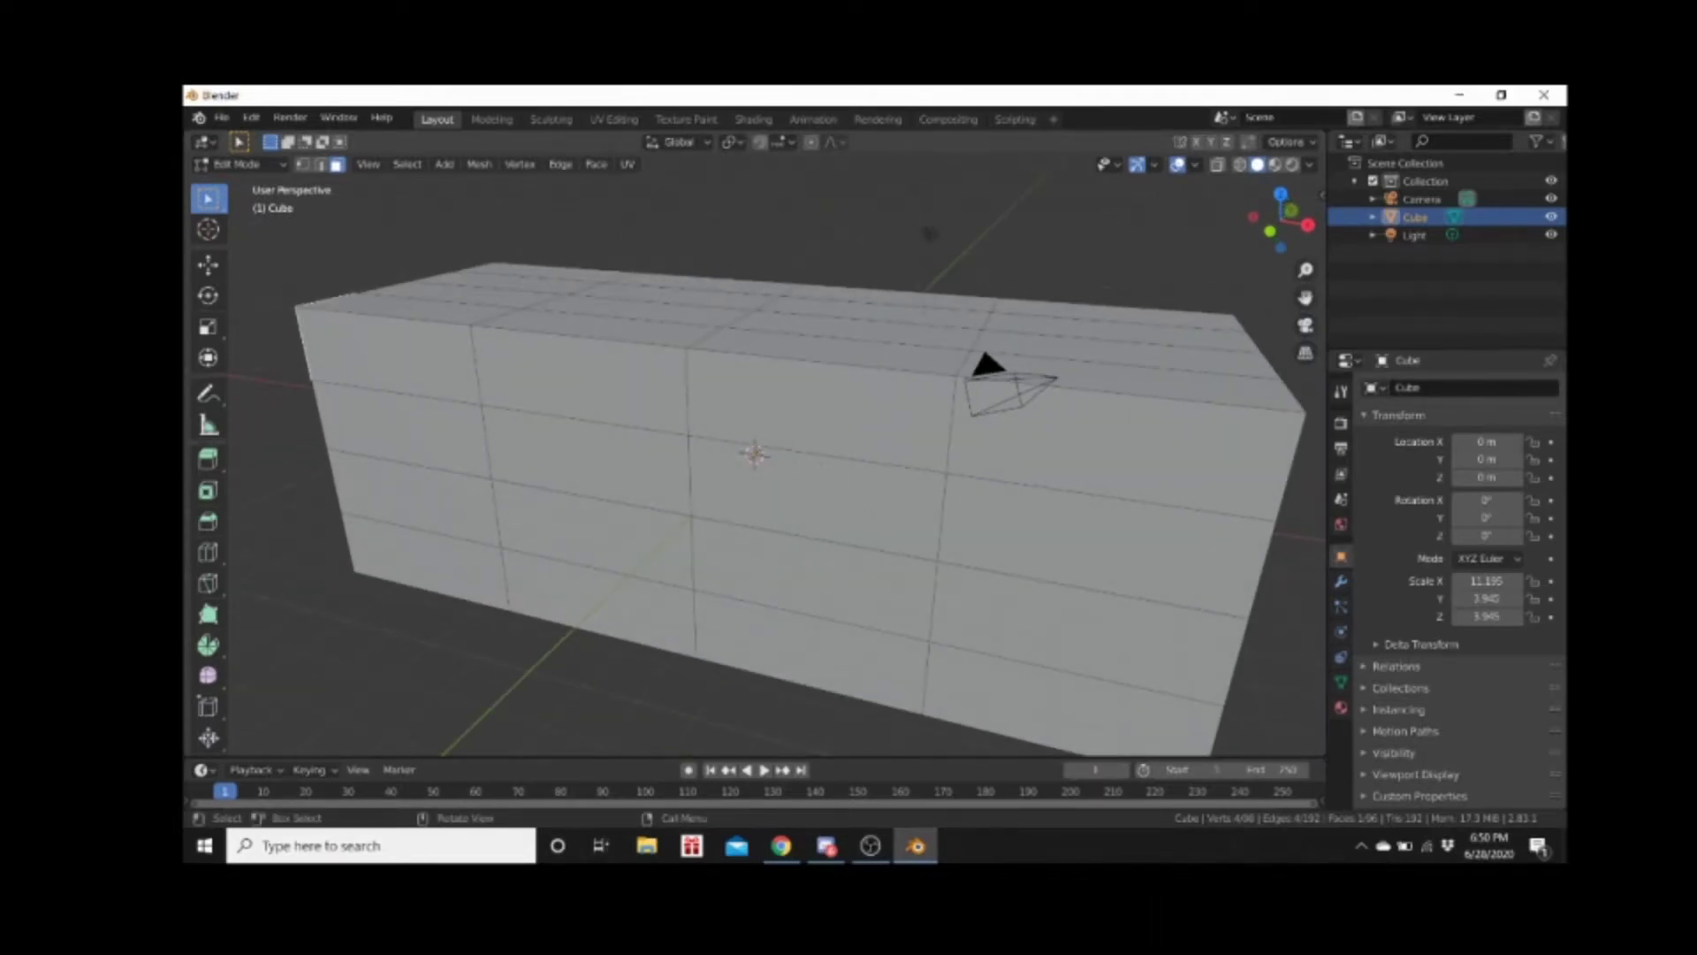
From inside the box, select the face just right of centre in the far end wall's top row
middle_drag(434, 431, 800, 275)
click(732, 274)
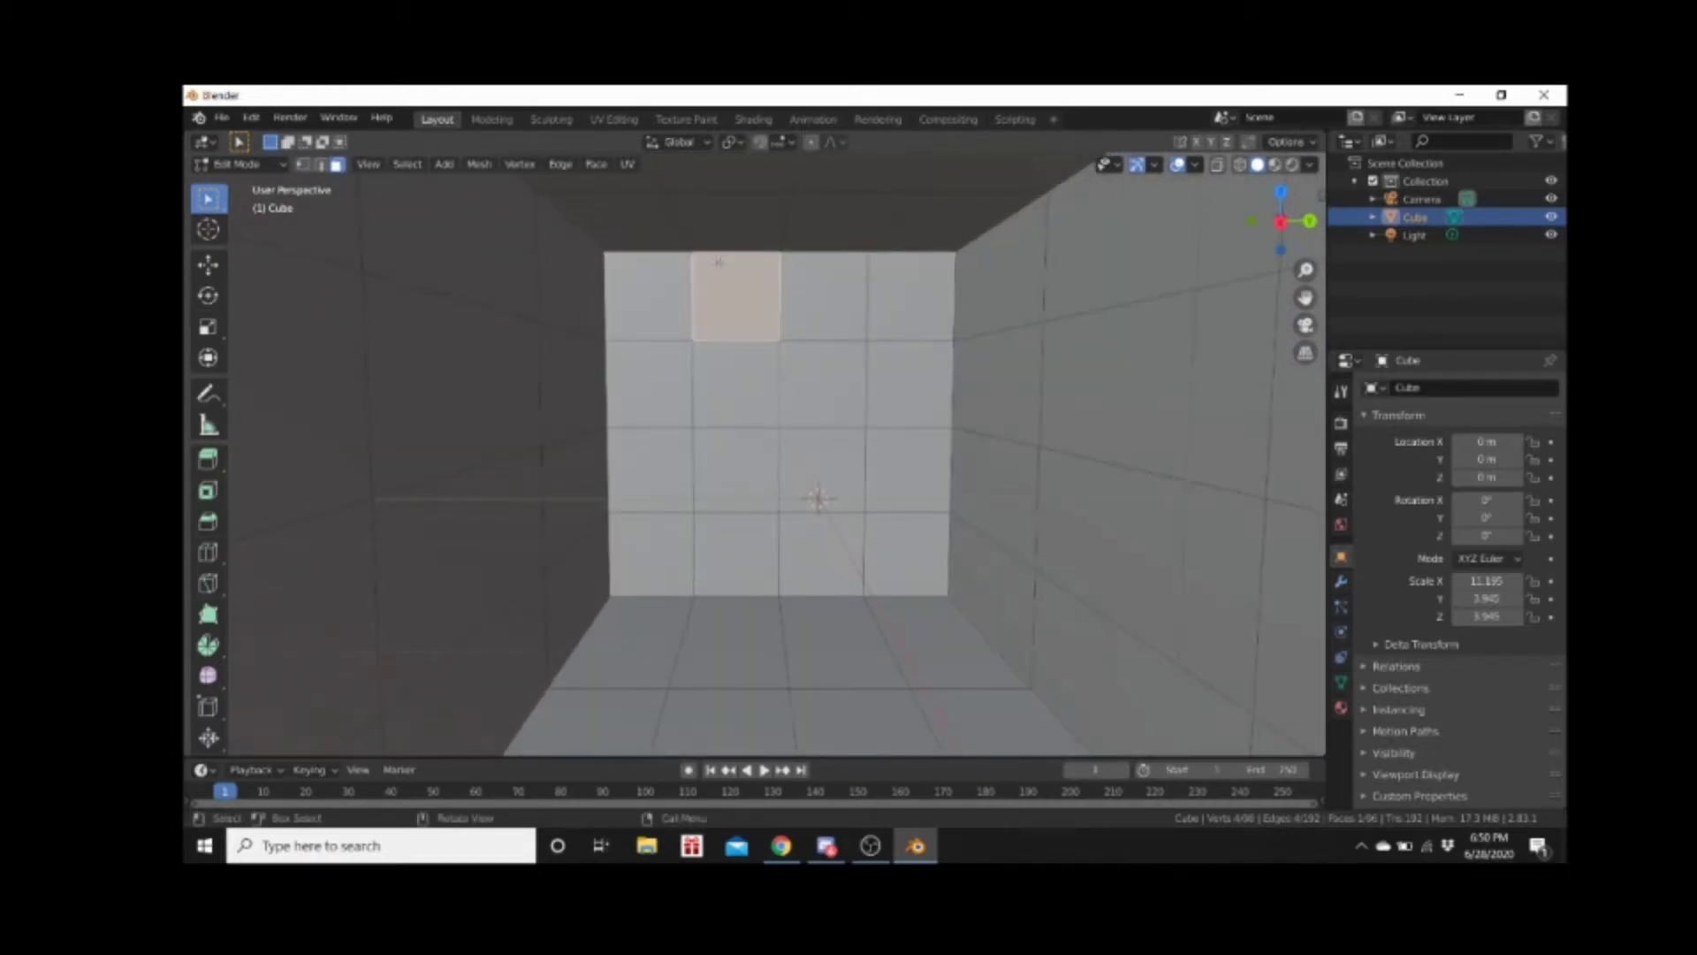
click(821, 311)
Hide the Cube and Light objects, switch to Object Mode, and look over the object types that can be added
middle_drag(777, 306, 928, 392)
scroll(641, 372, down, 6)
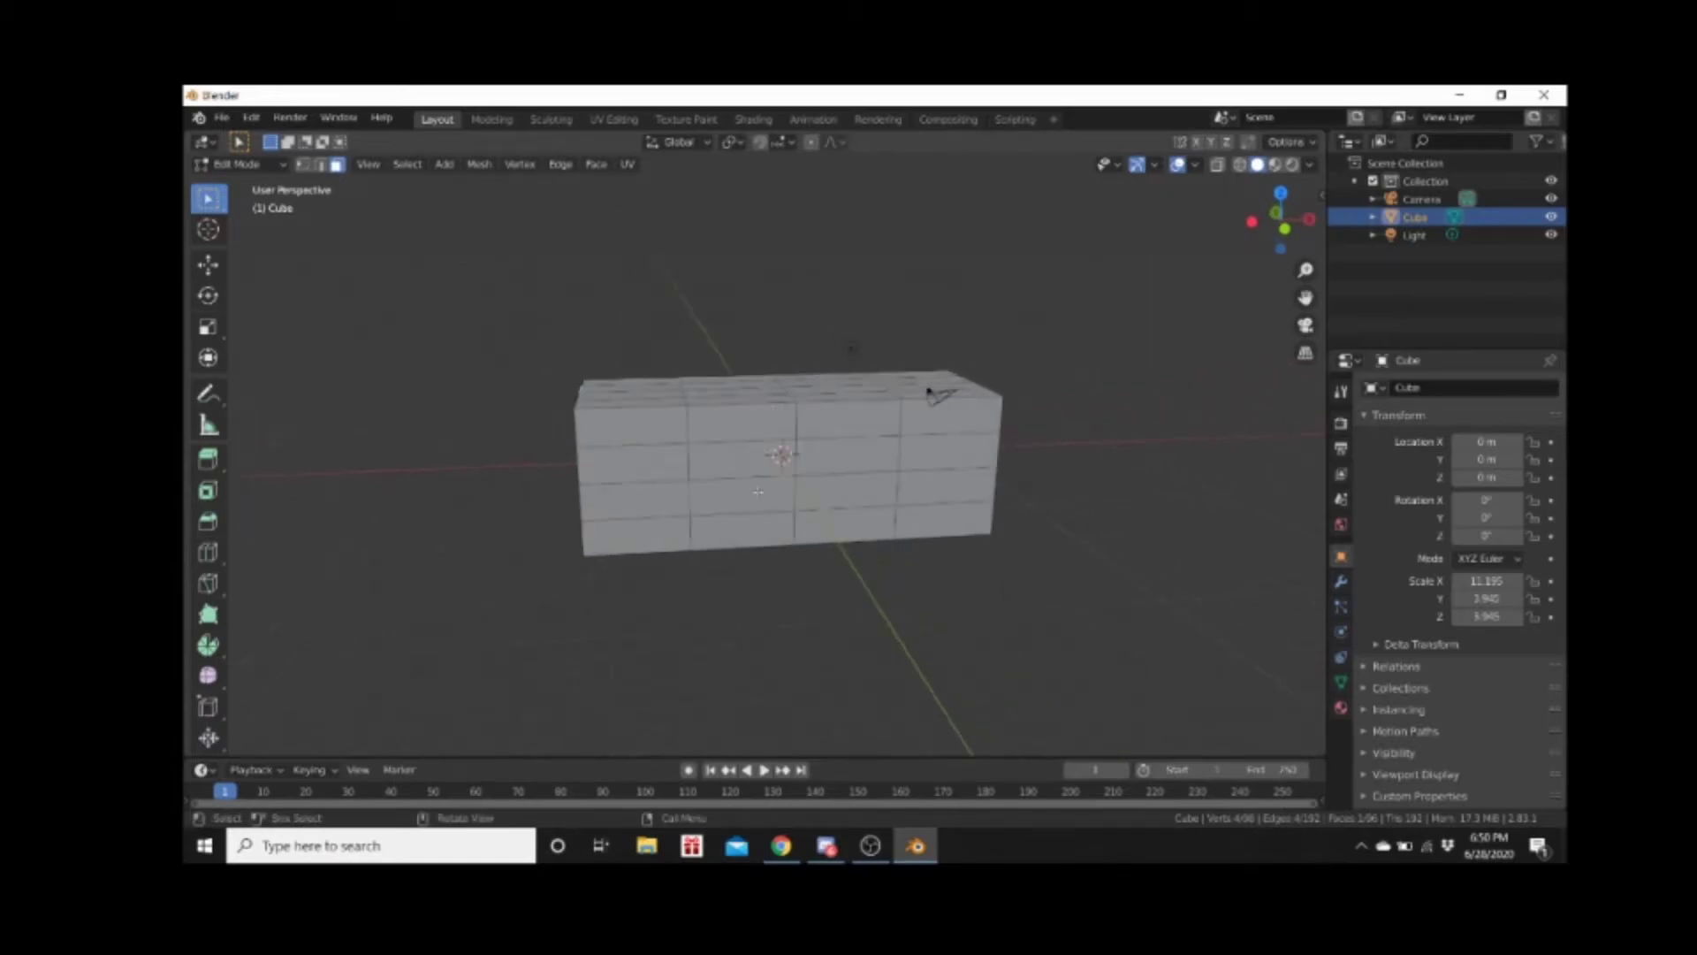
drag(1551, 217, 1545, 237)
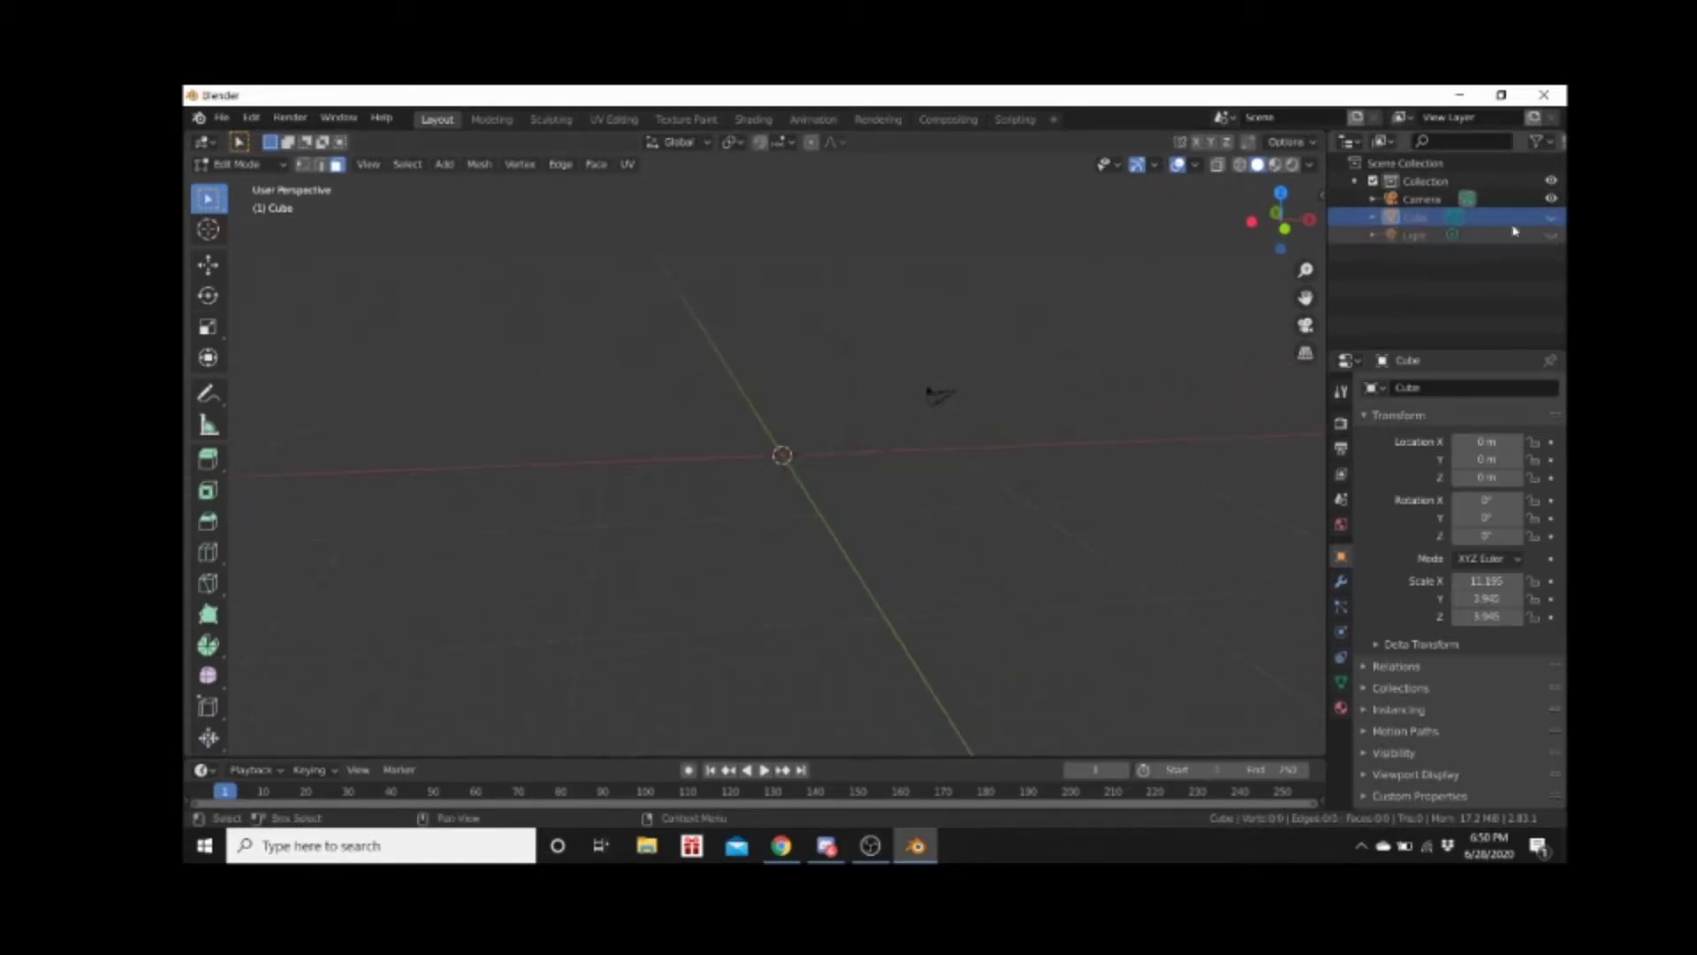
key(shift+a)
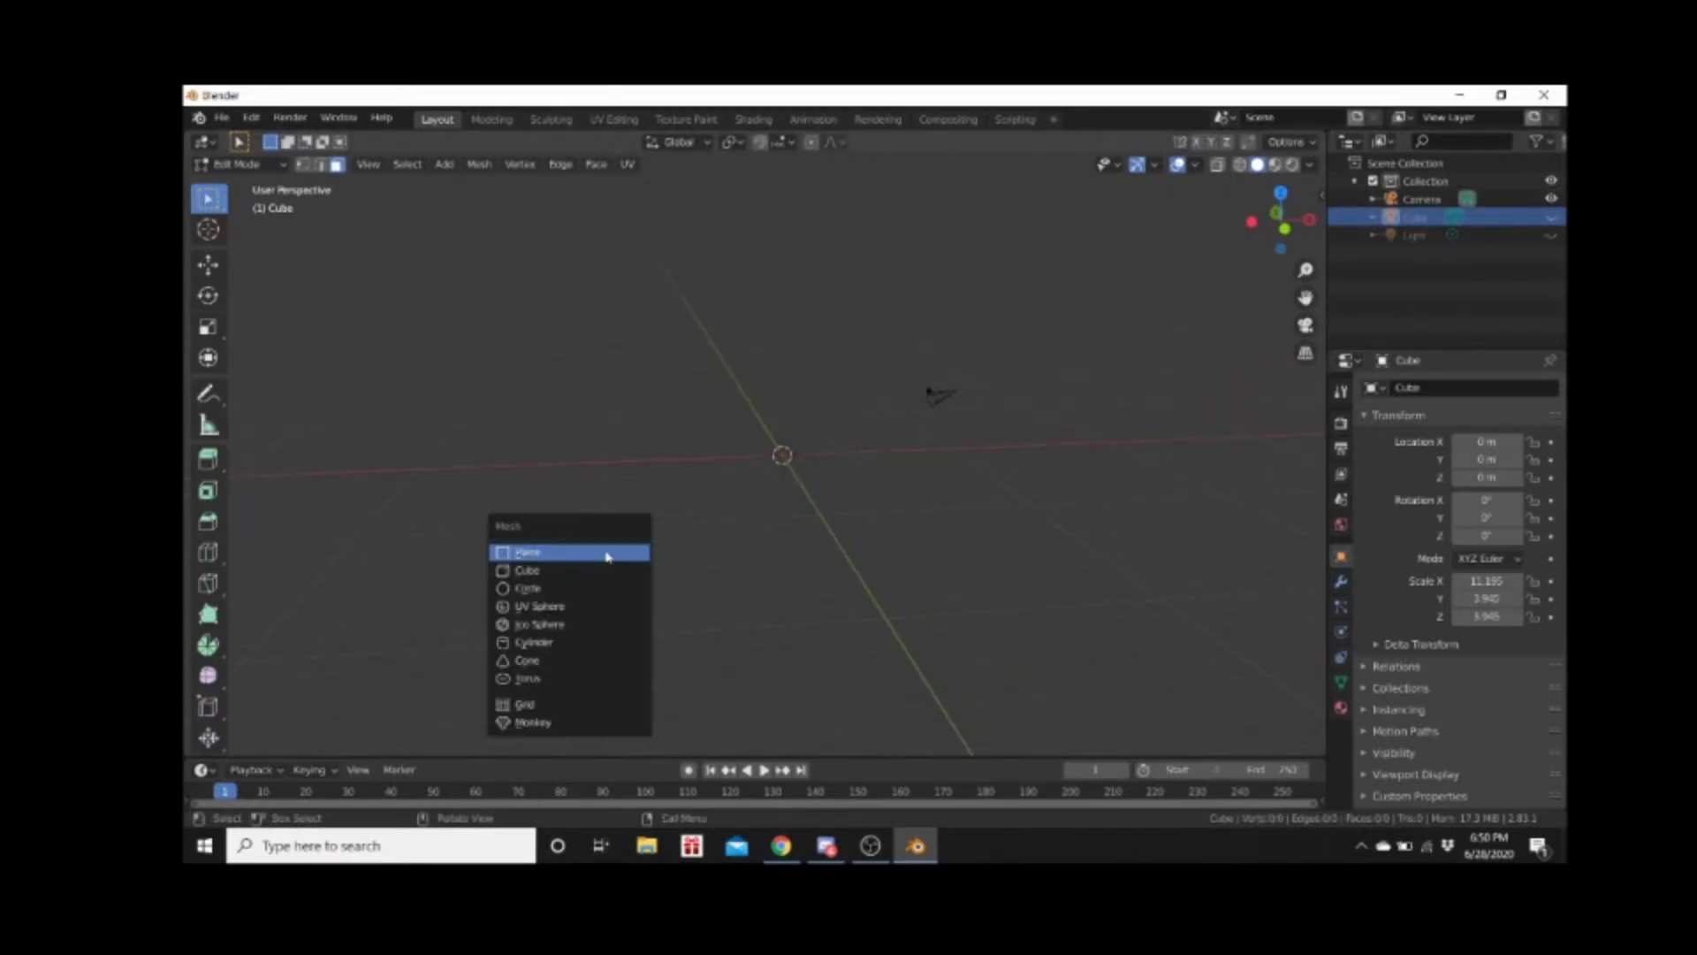
key(Tab)
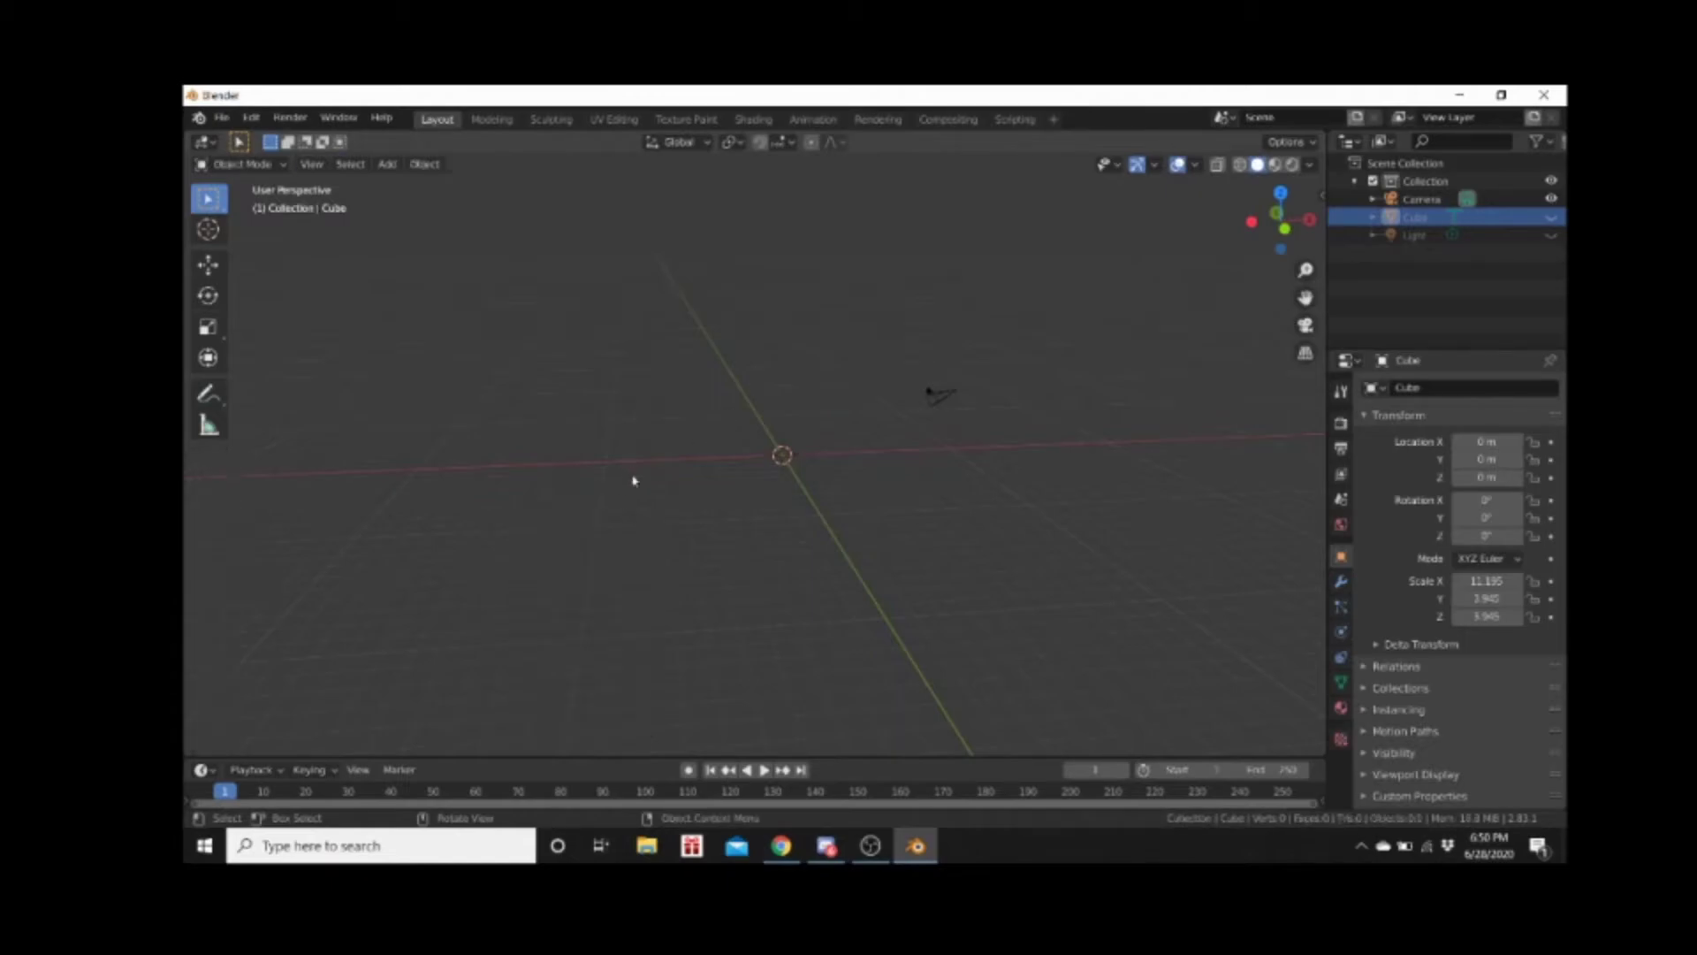
key(shift+a)
mouse_move(633, 481)
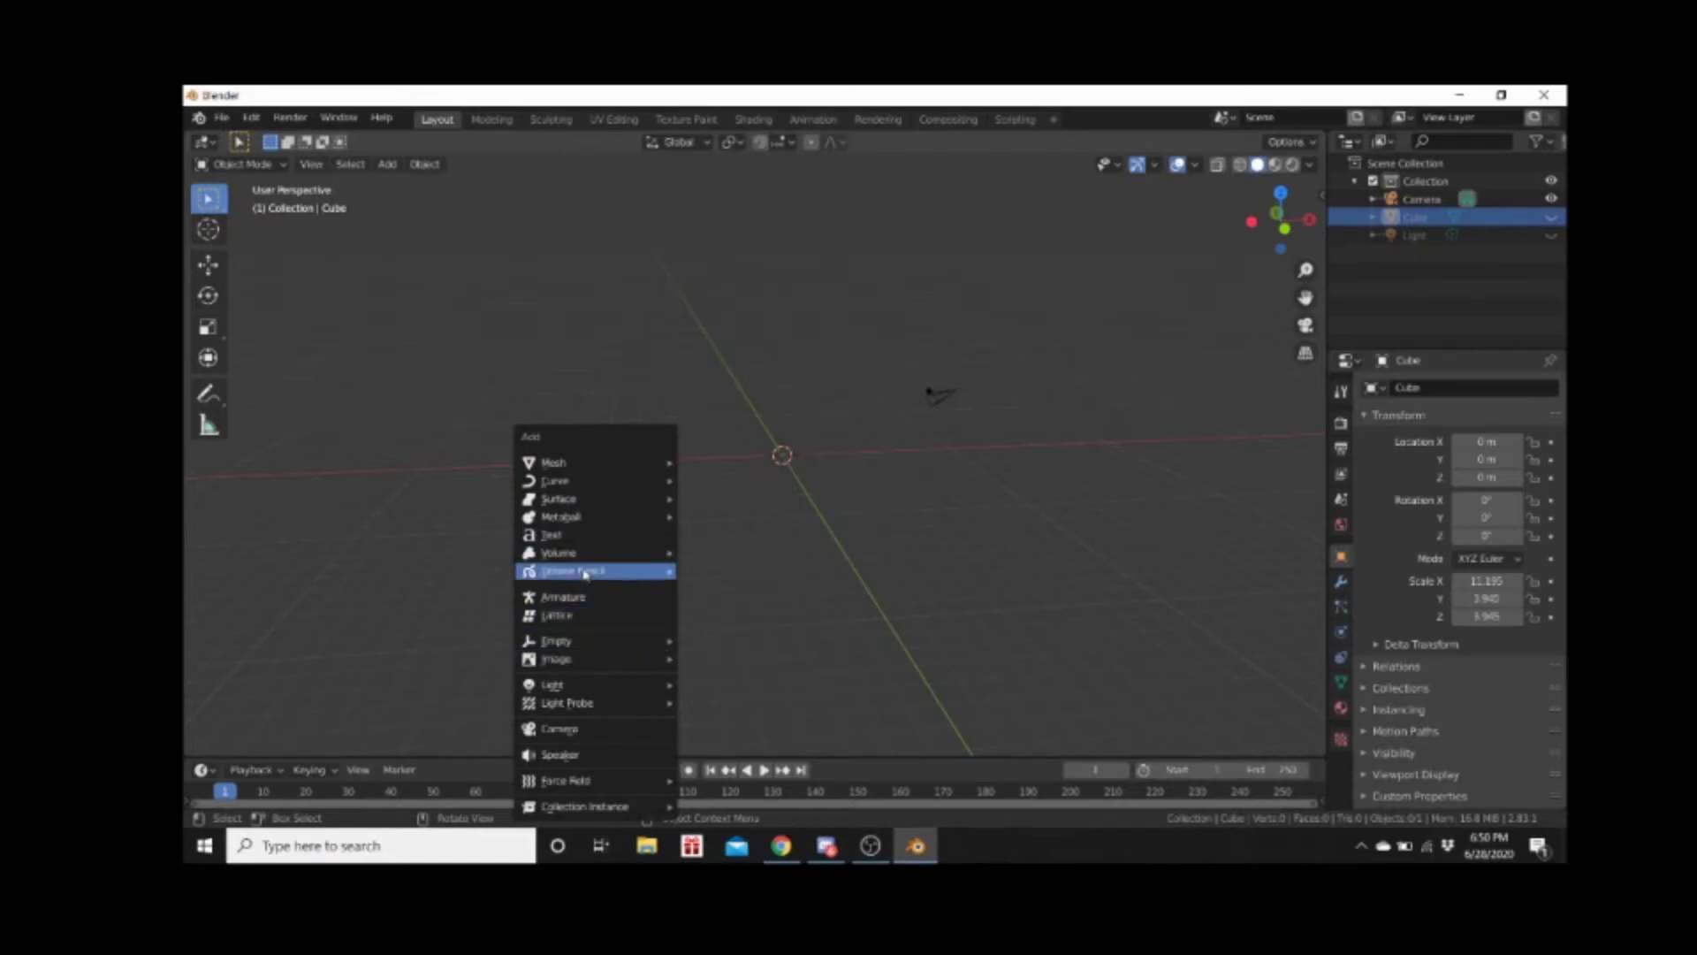
In Preferences, search the add-ons for "land" and enable Add Mesh: A.N.T.Landscape
click(251, 117)
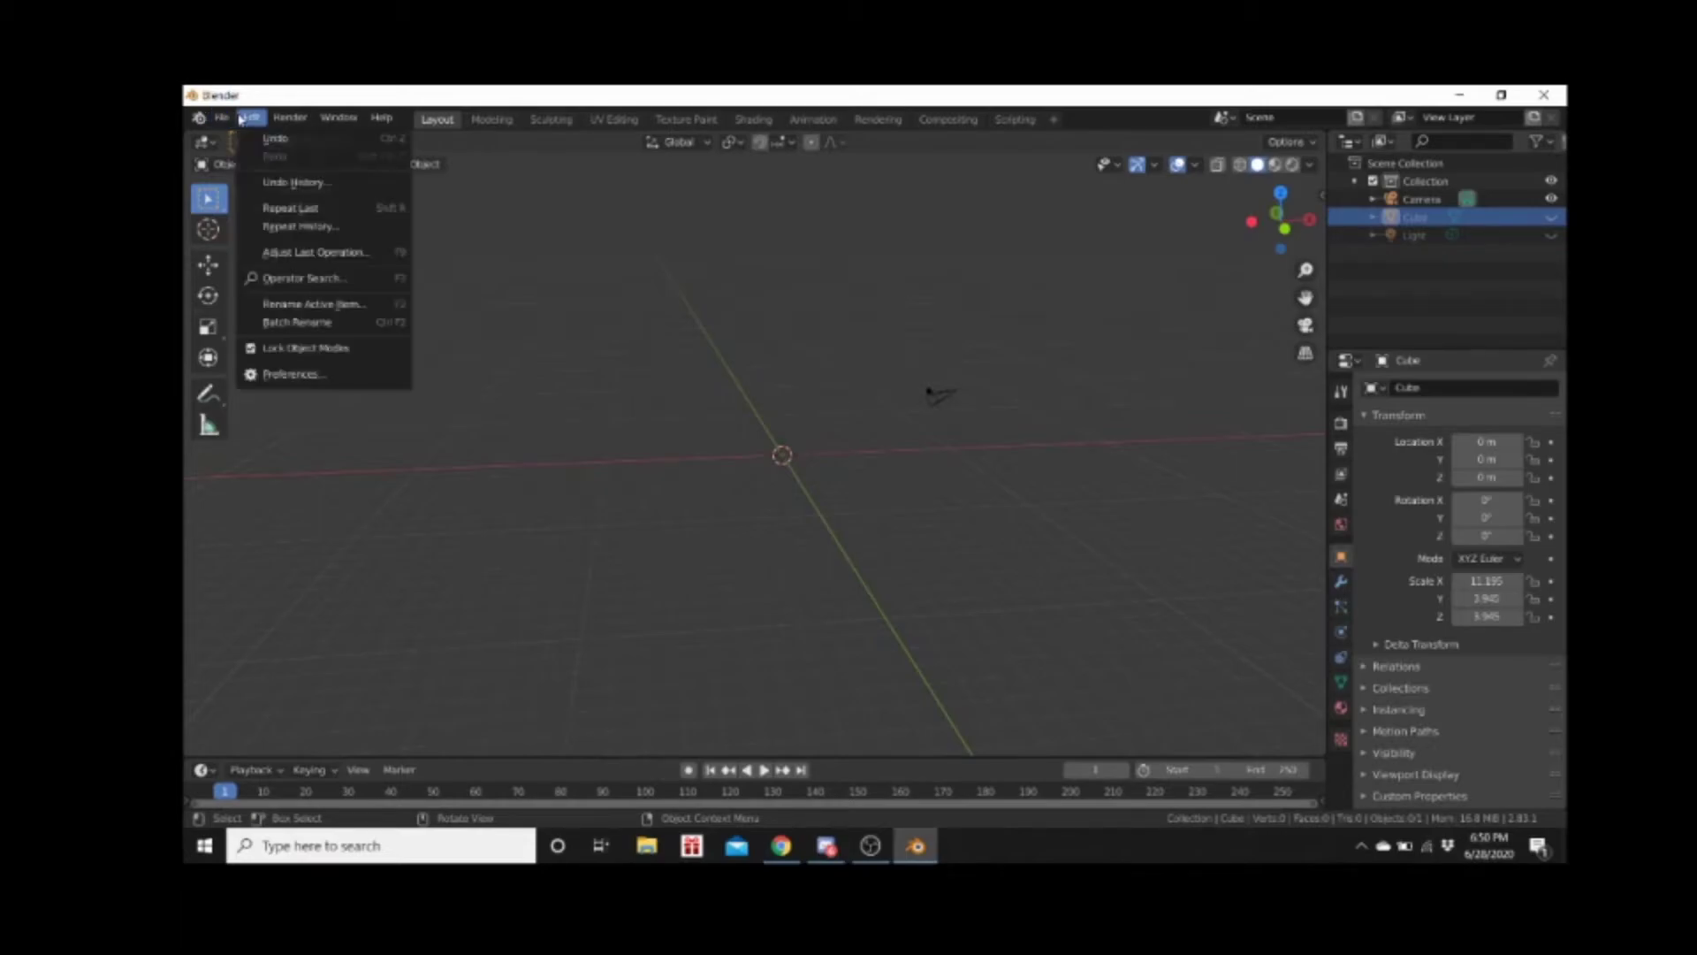
click(281, 373)
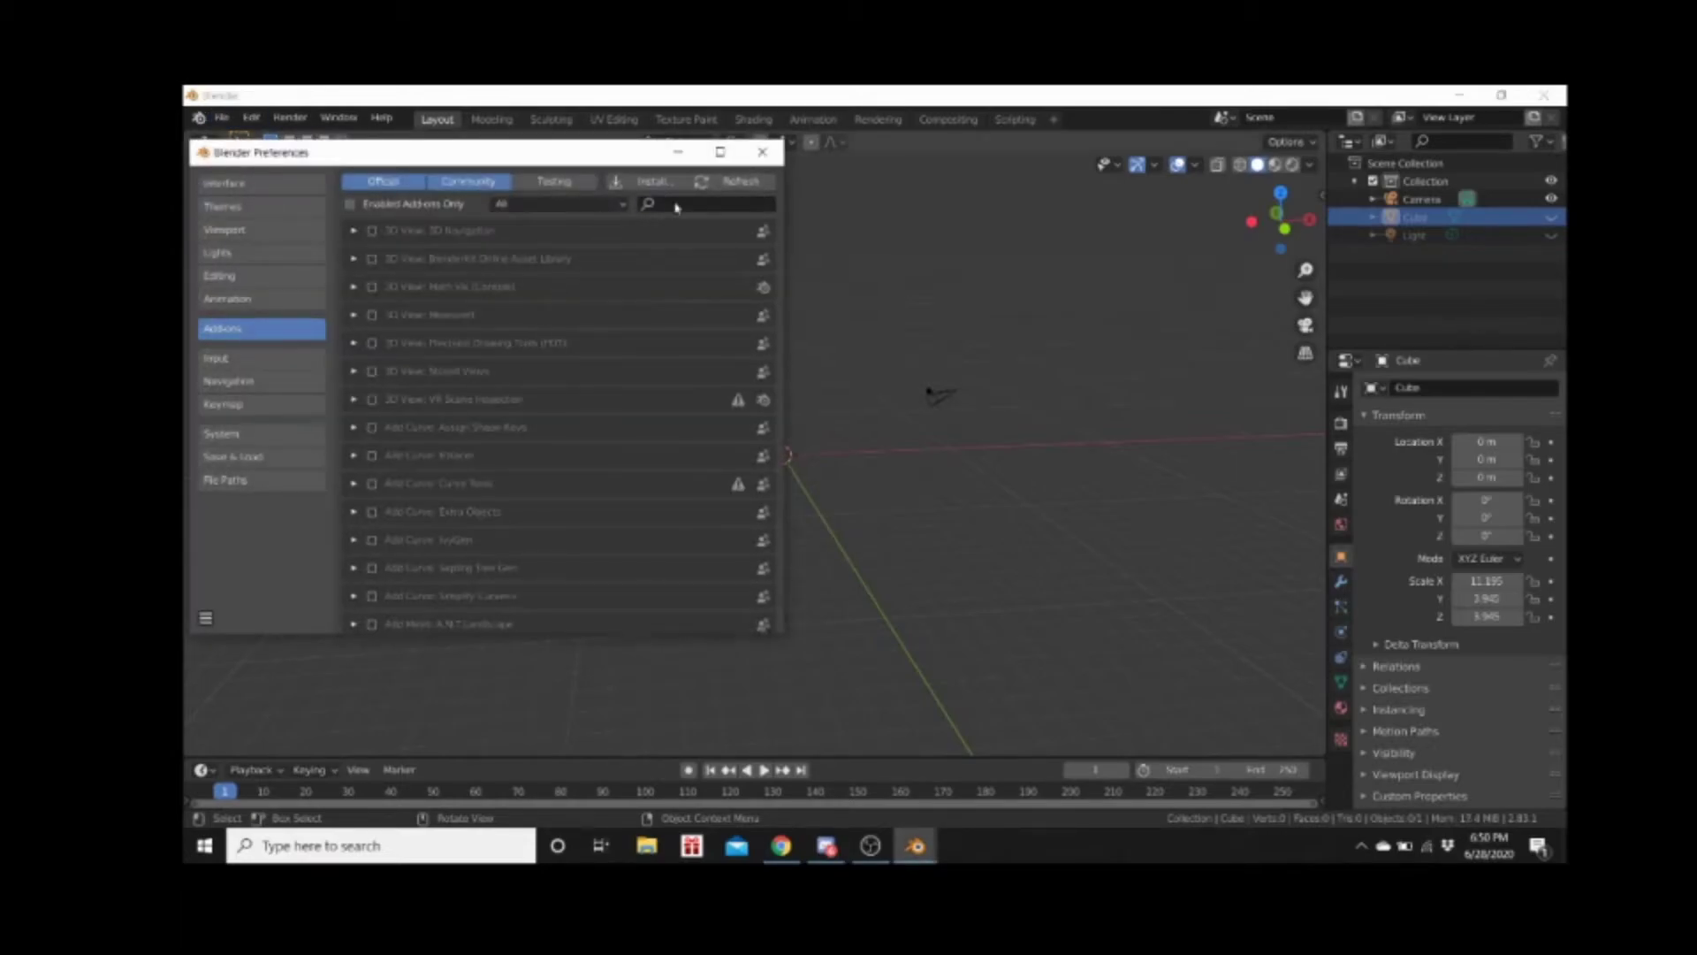
text(land)
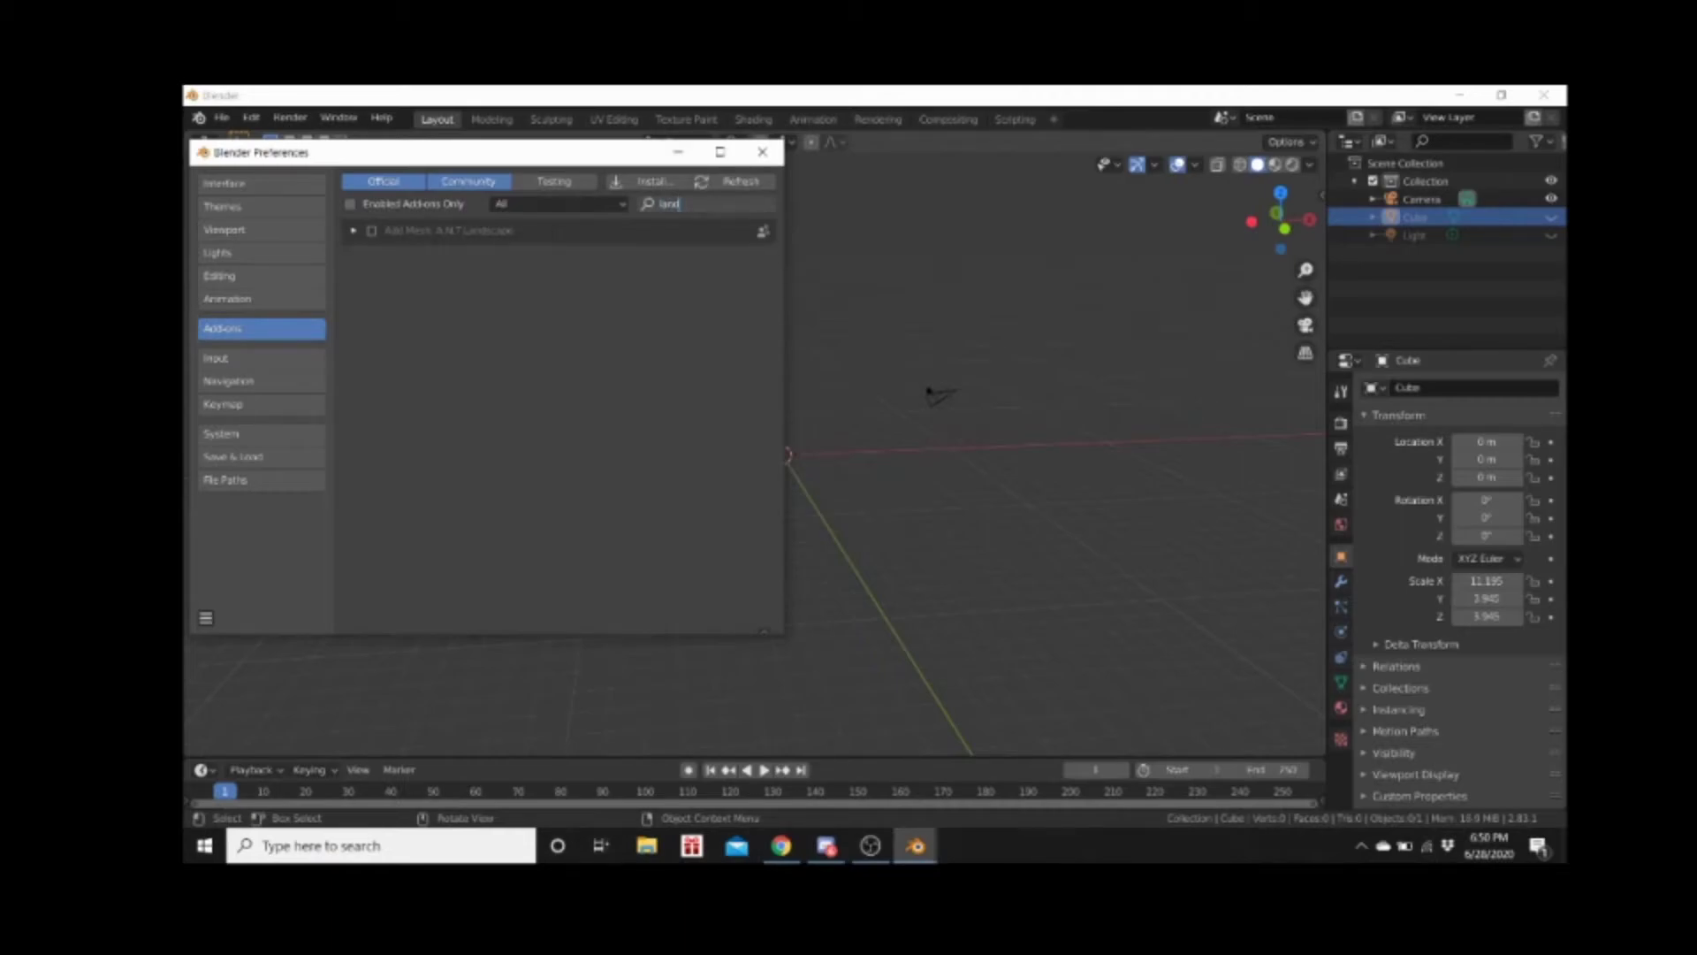
key(Return)
click(372, 232)
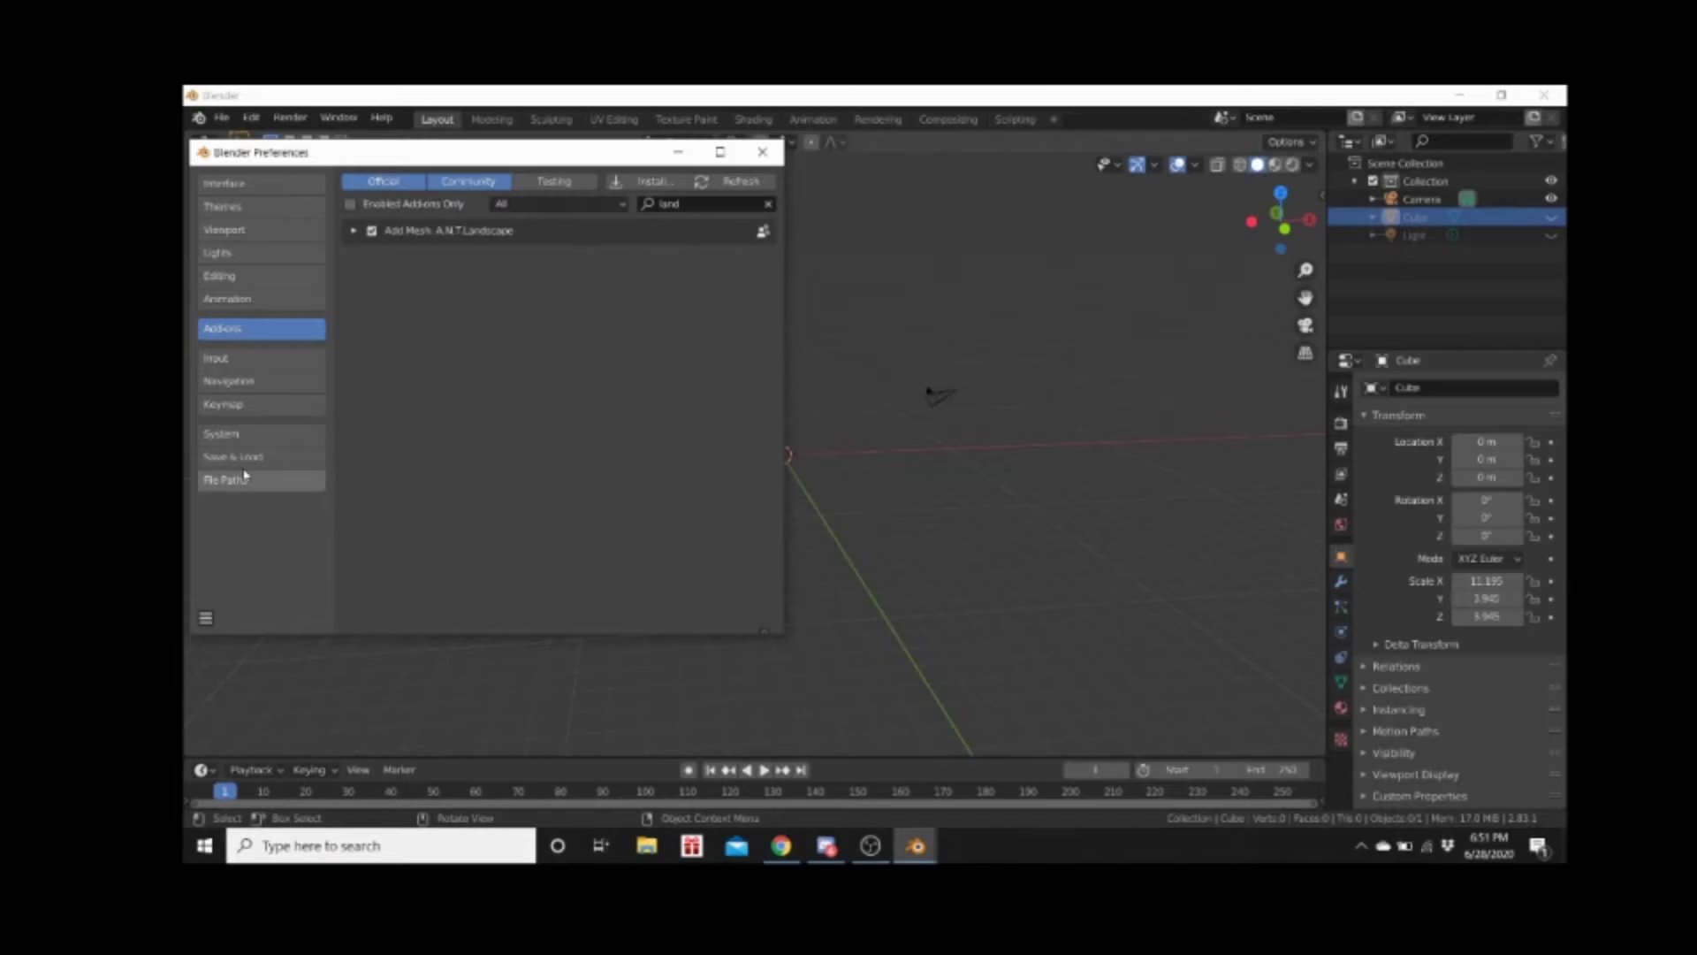
Review the Save & Load, Interface and Add-ons preferences, and close the Preferences window
click(297, 463)
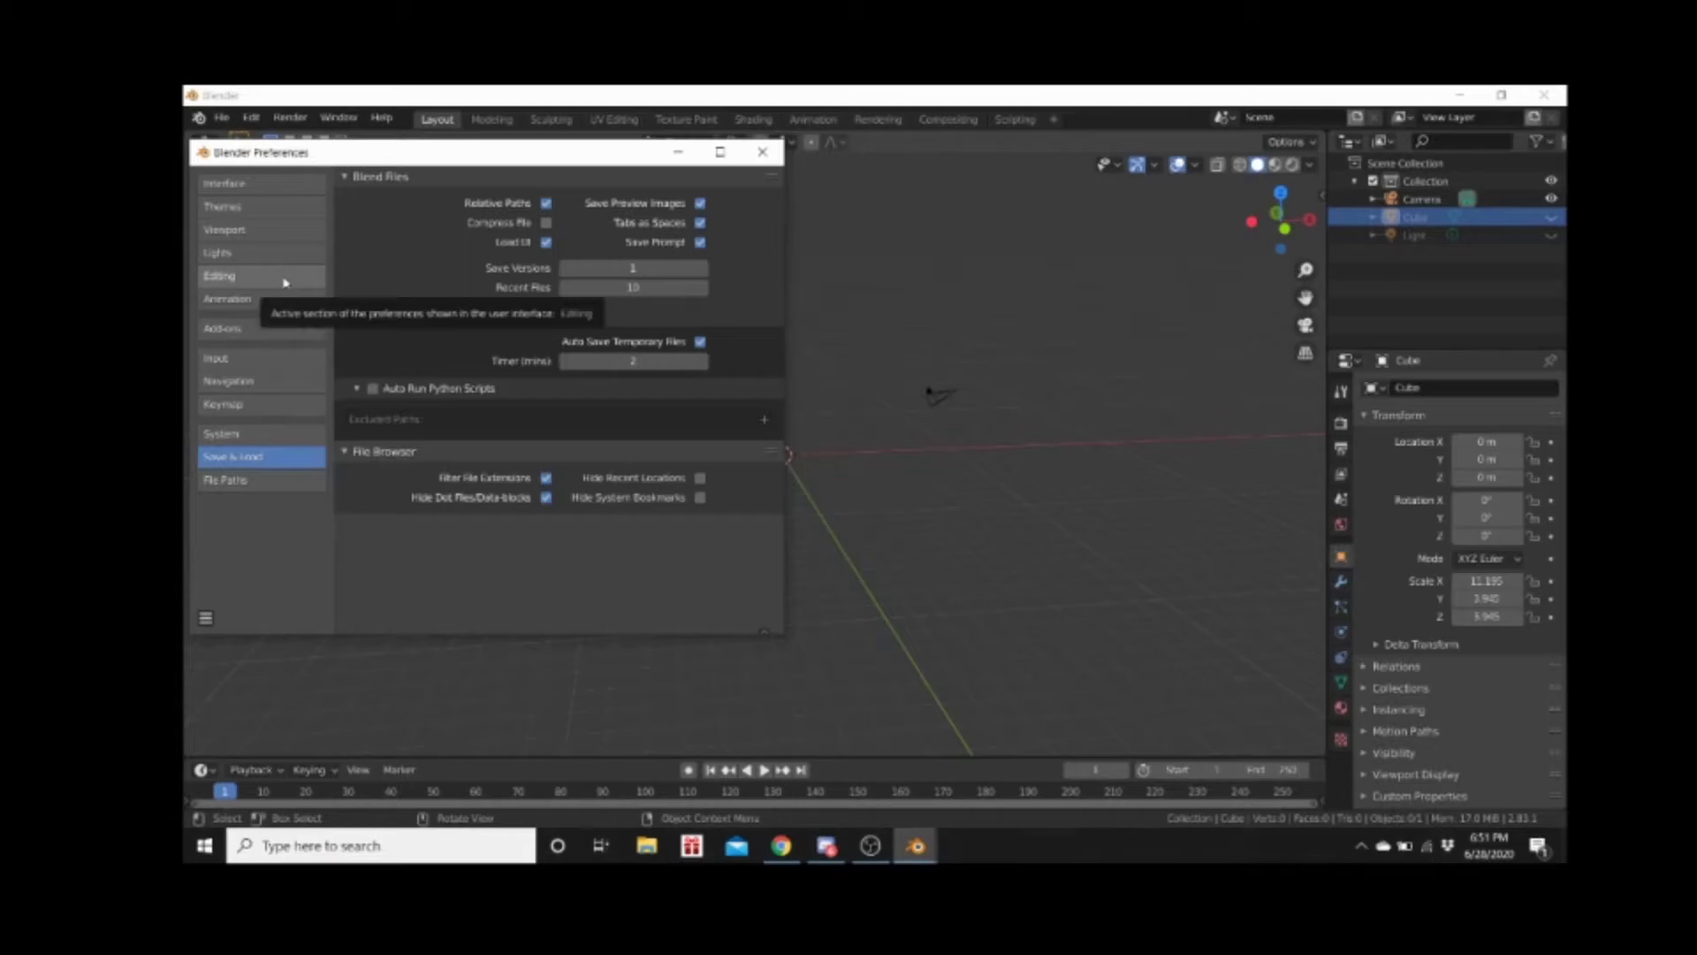
click(281, 186)
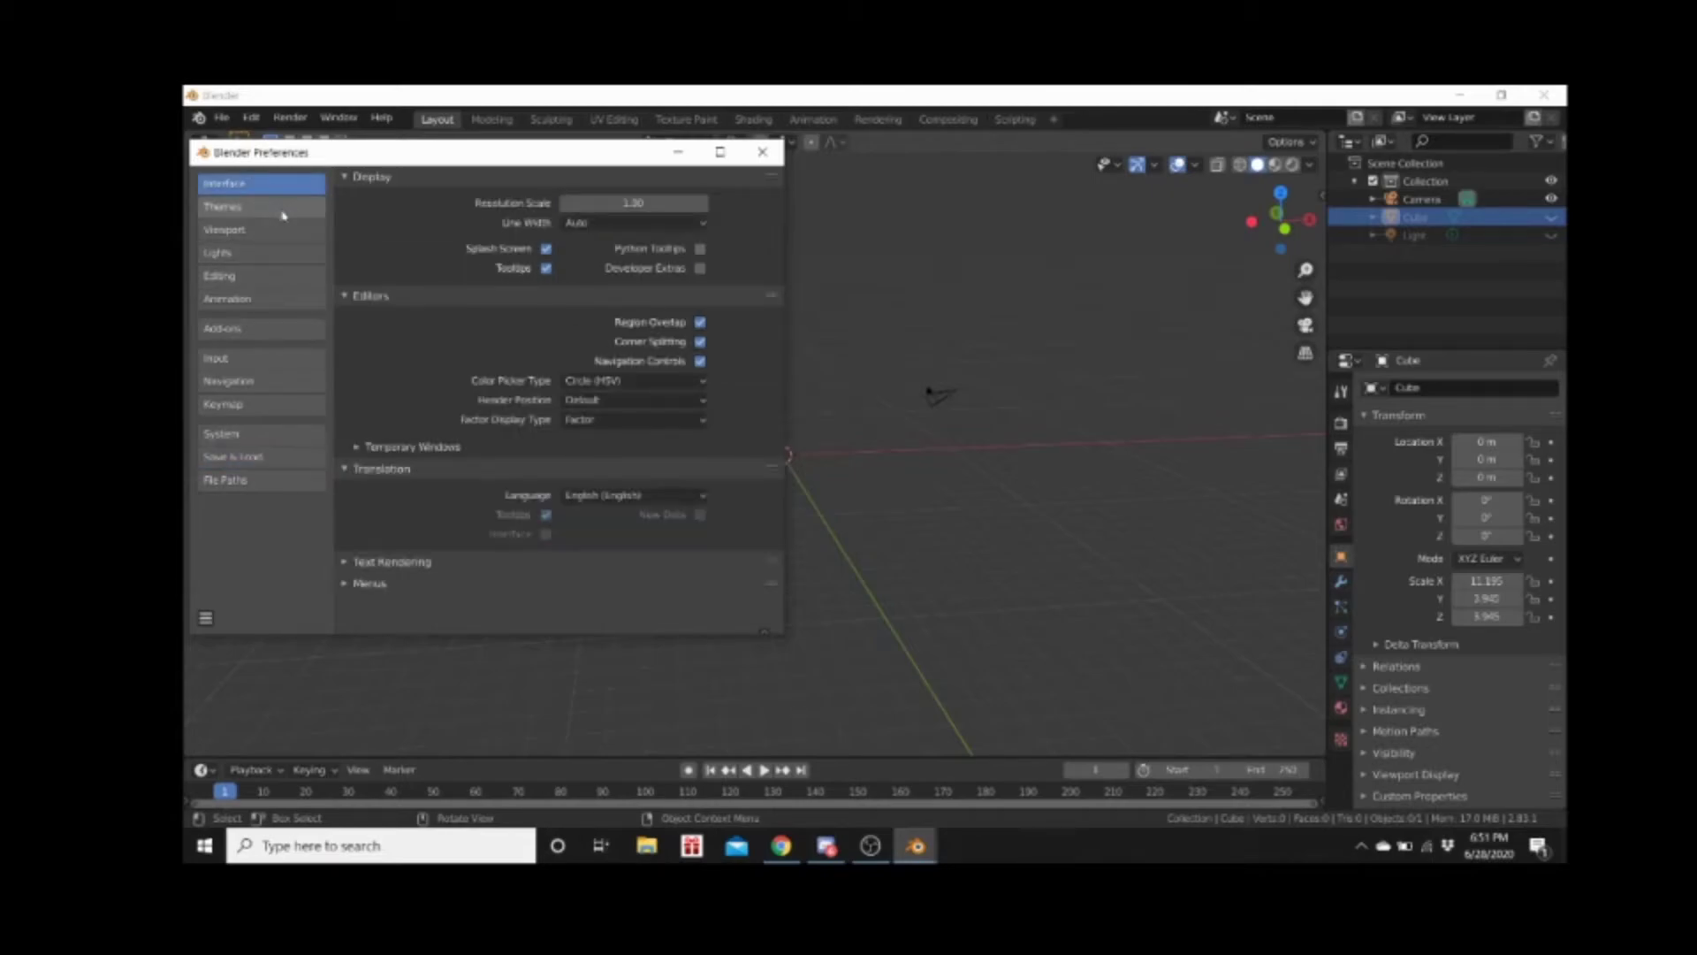
click(256, 329)
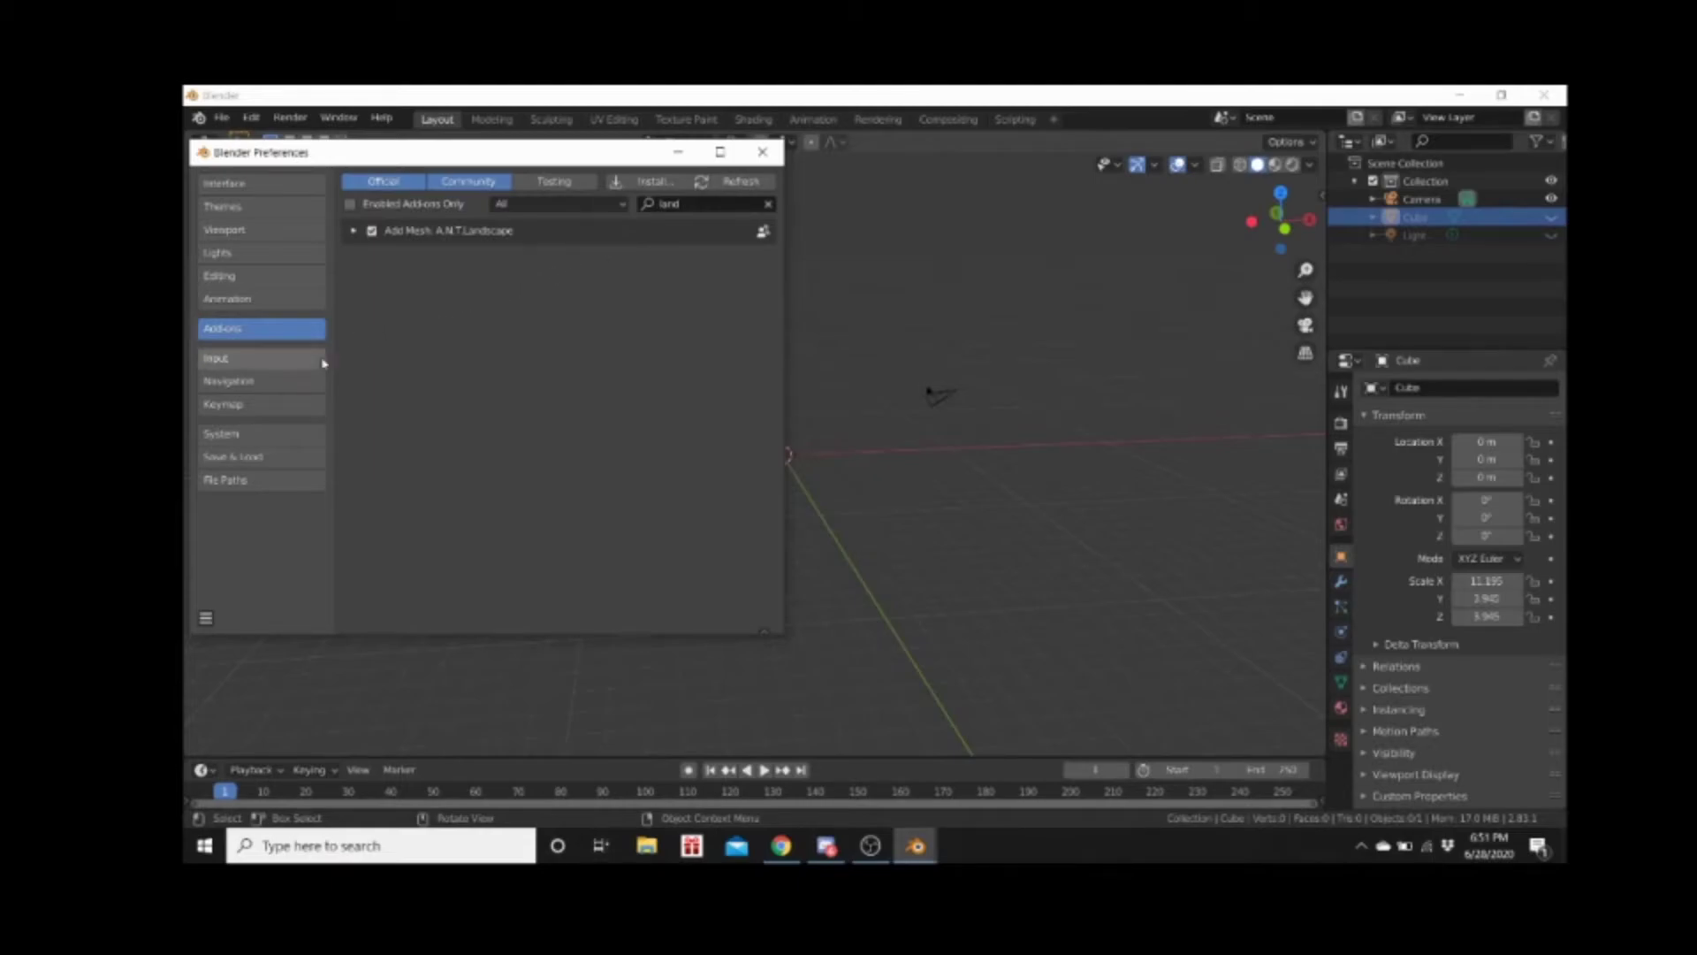
click(277, 456)
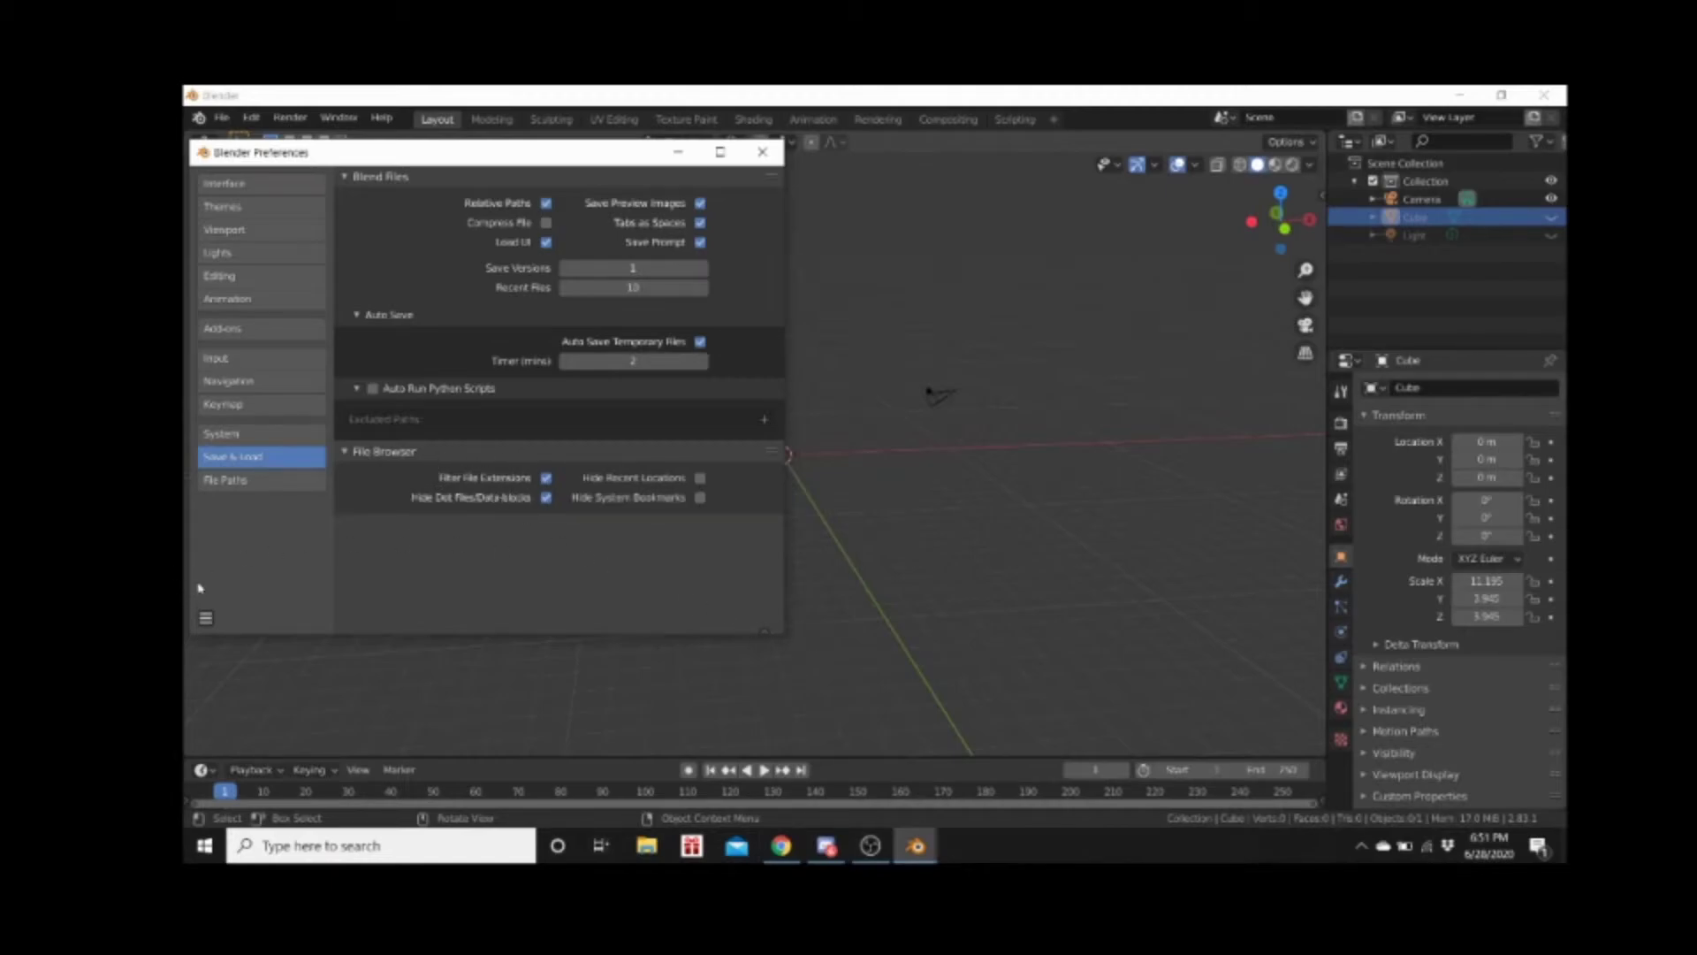
click(247, 330)
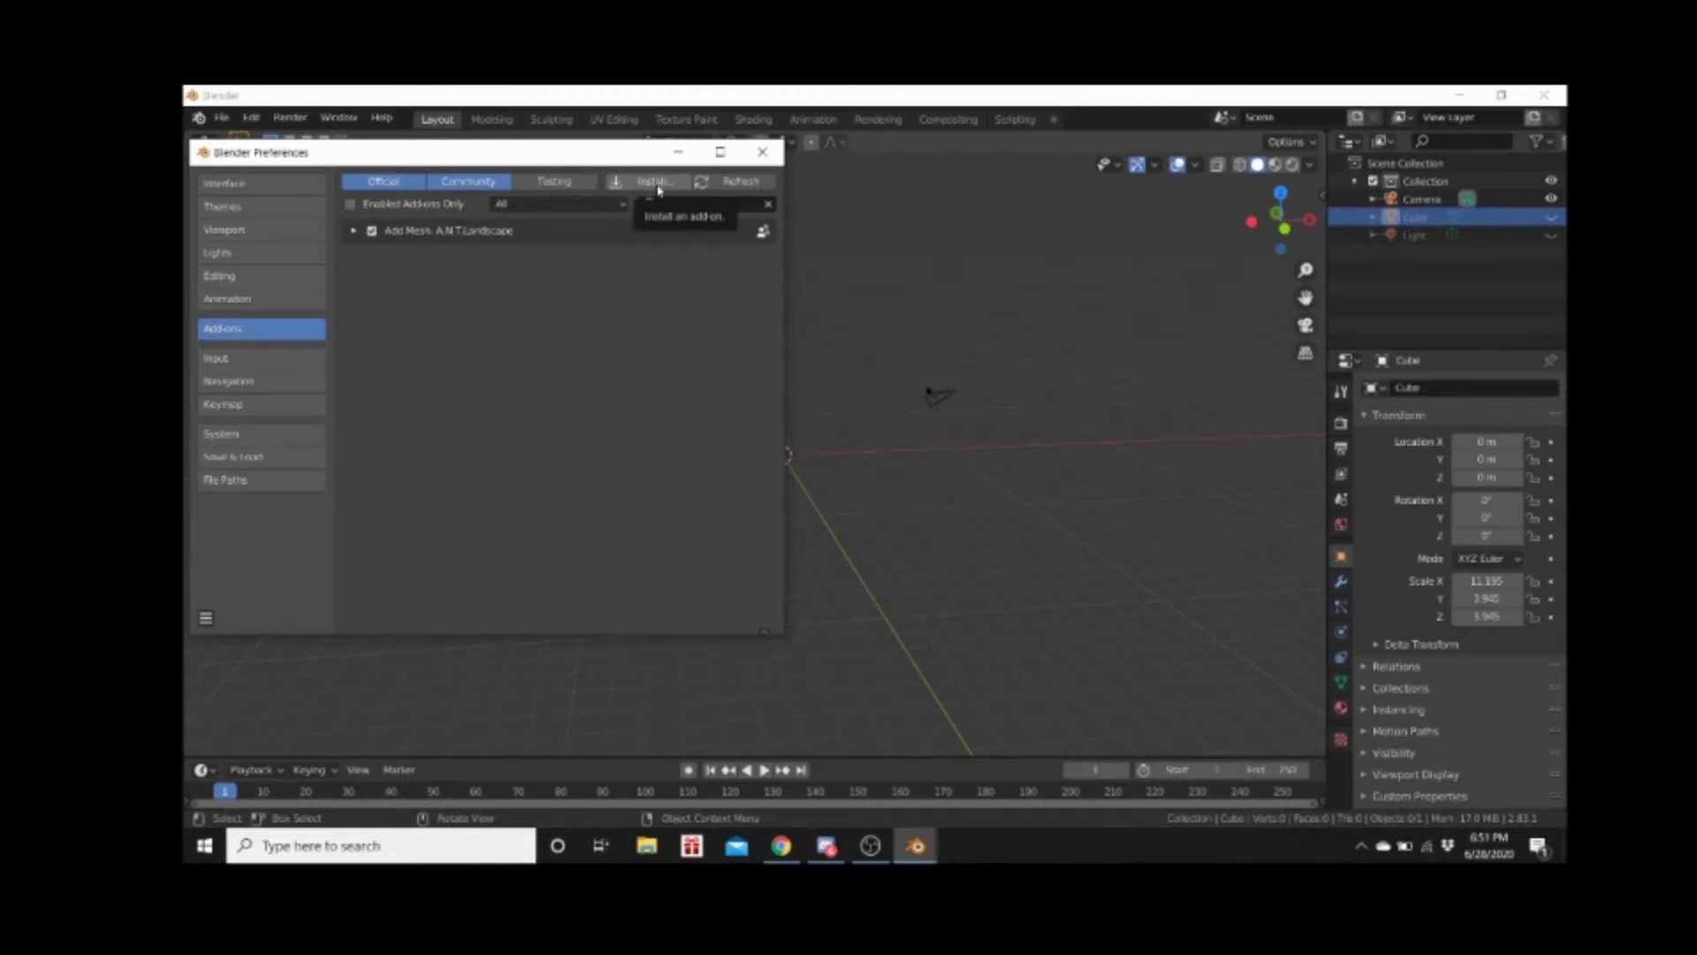
click(762, 152)
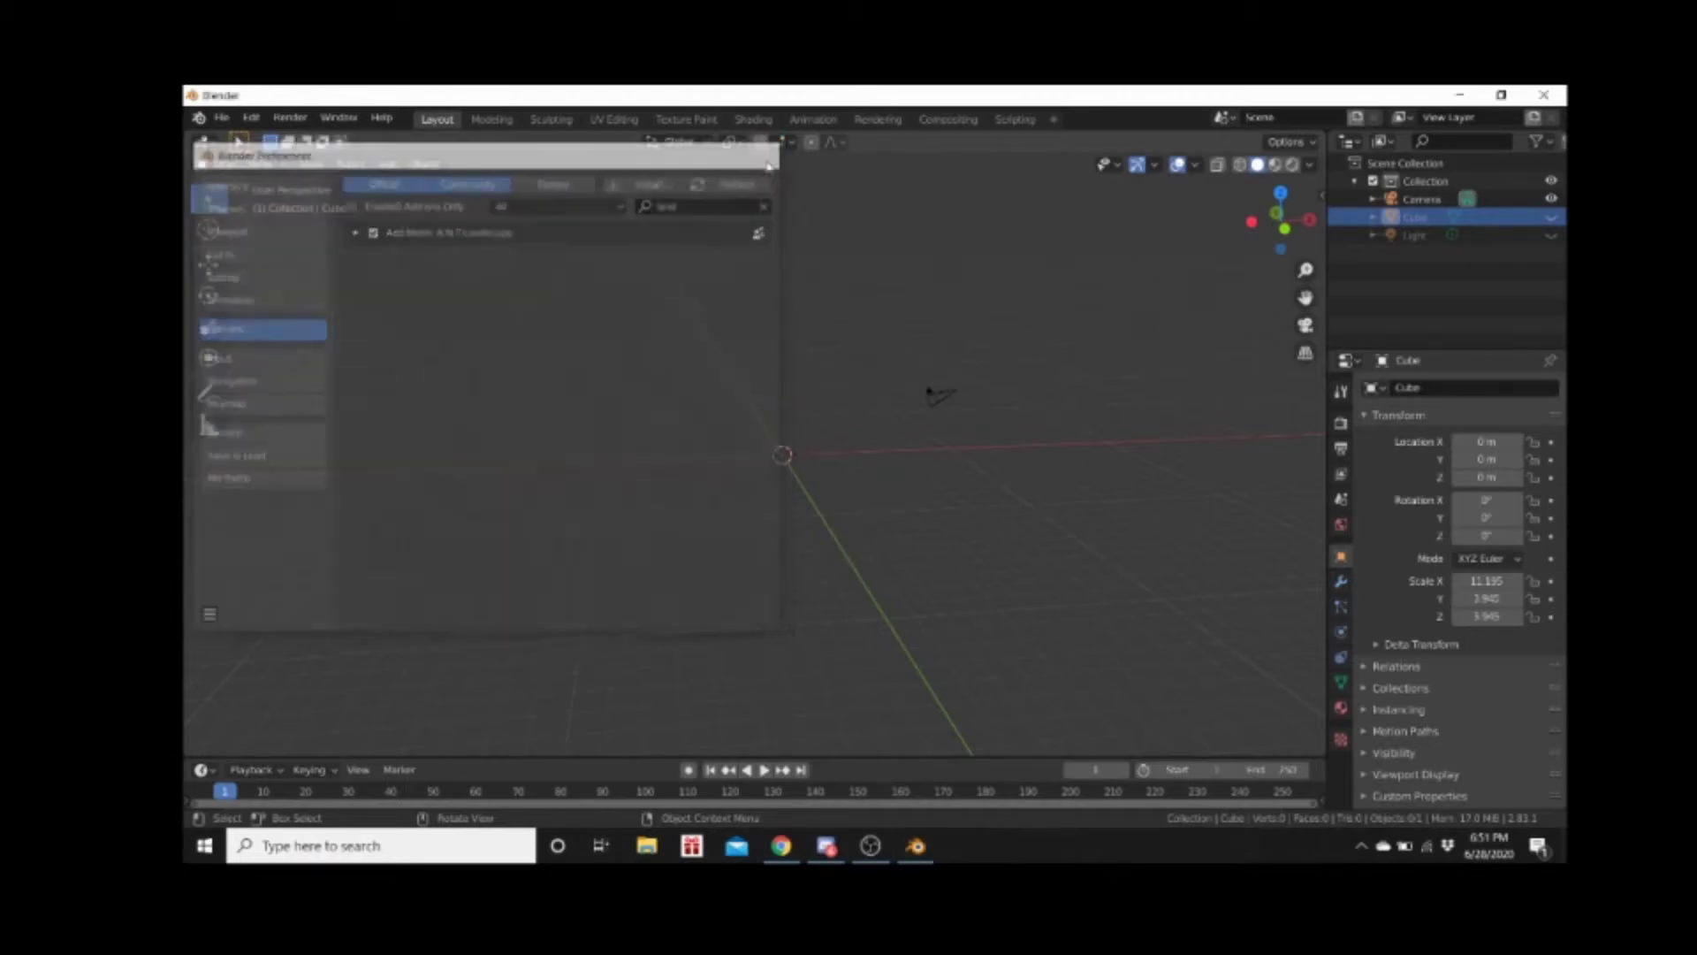
Review the mesh and image types available for adding, and look over the file commands such as Append
key(shift+a)
mouse_move(787, 439)
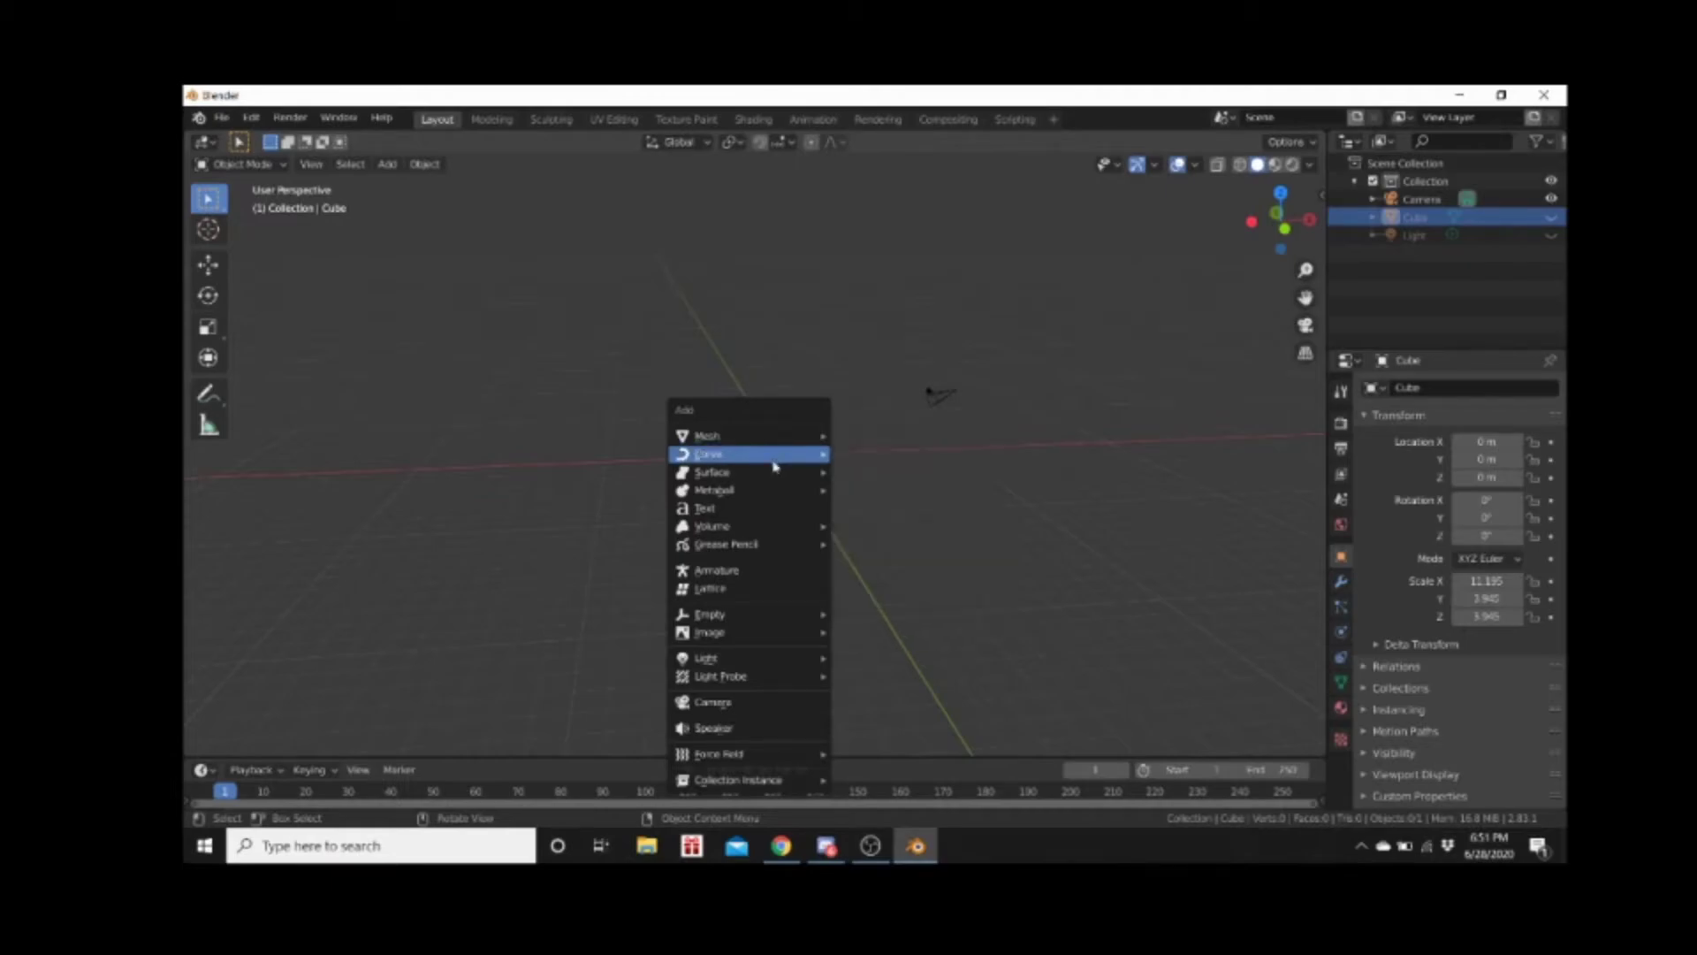
mouse_move(772, 486)
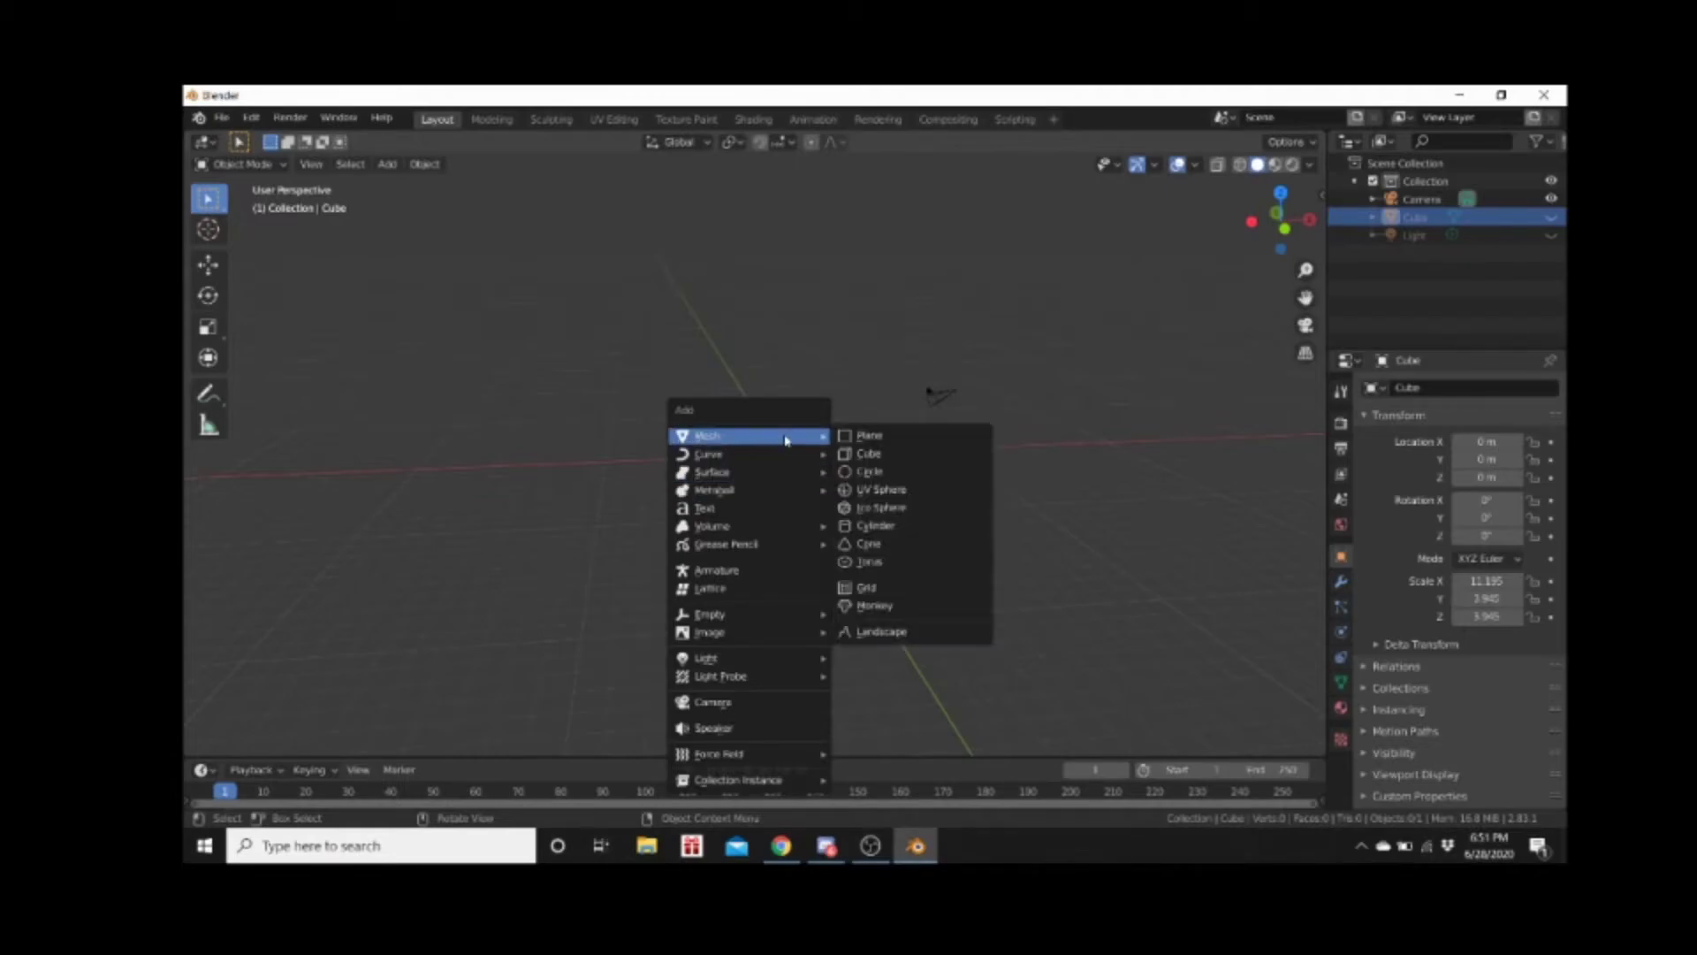
mouse_move(760, 648)
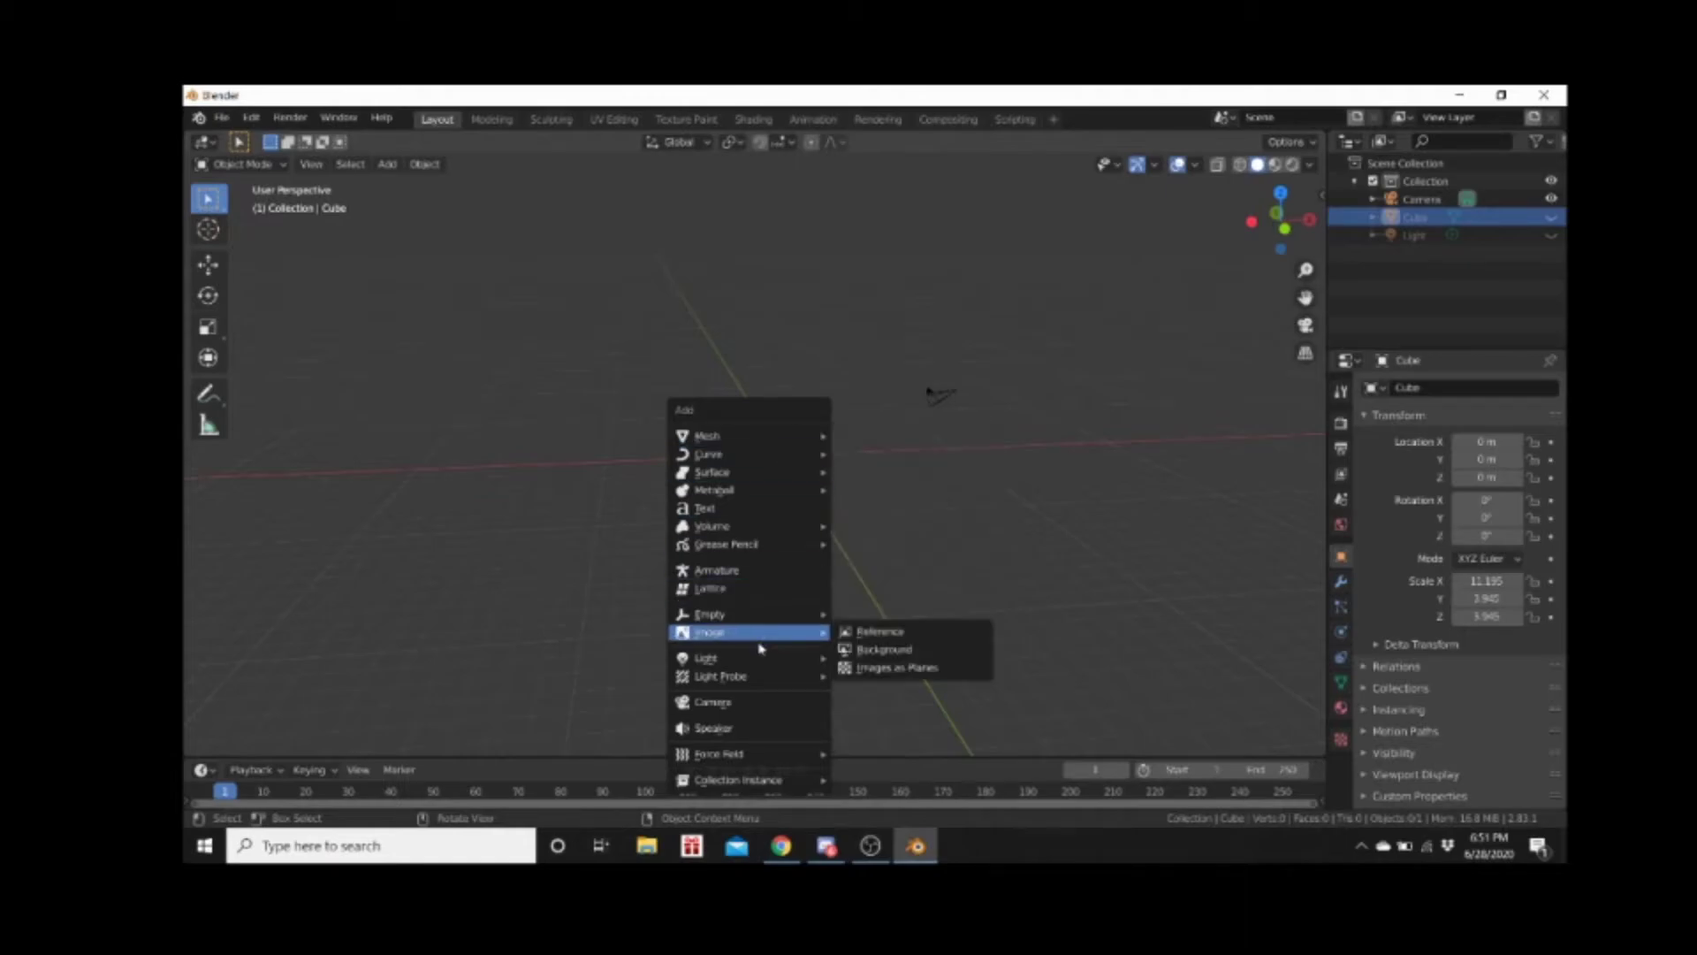
mouse_move(764, 611)
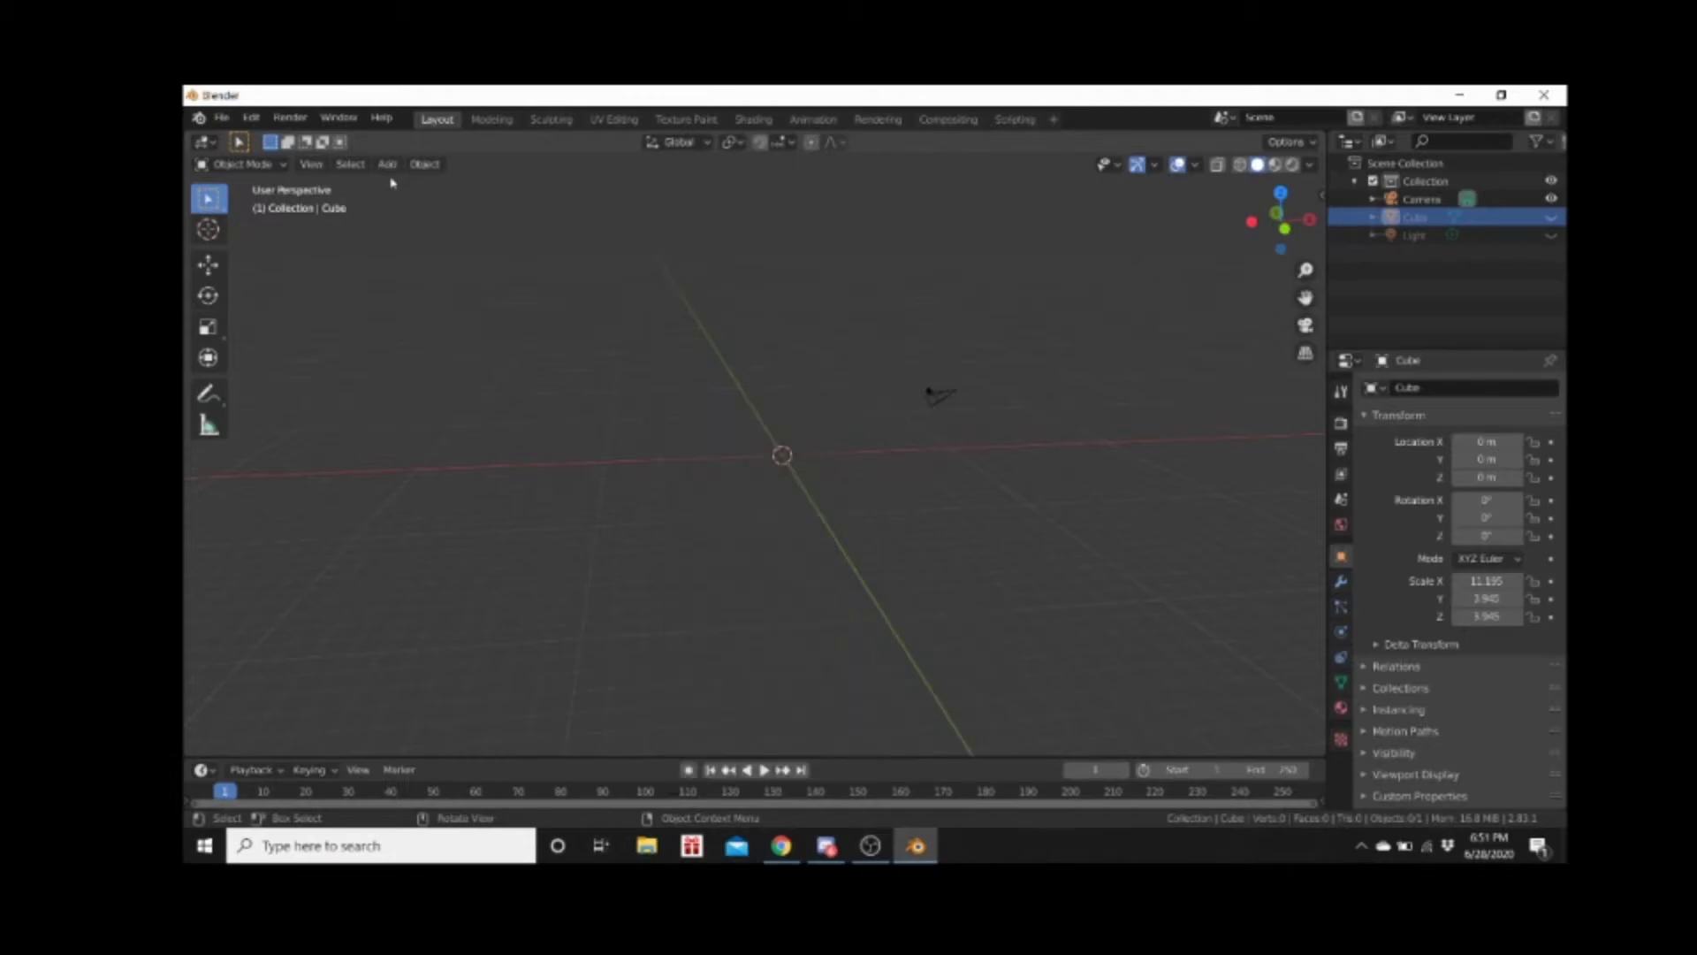
middle_drag(796, 533, 859, 533)
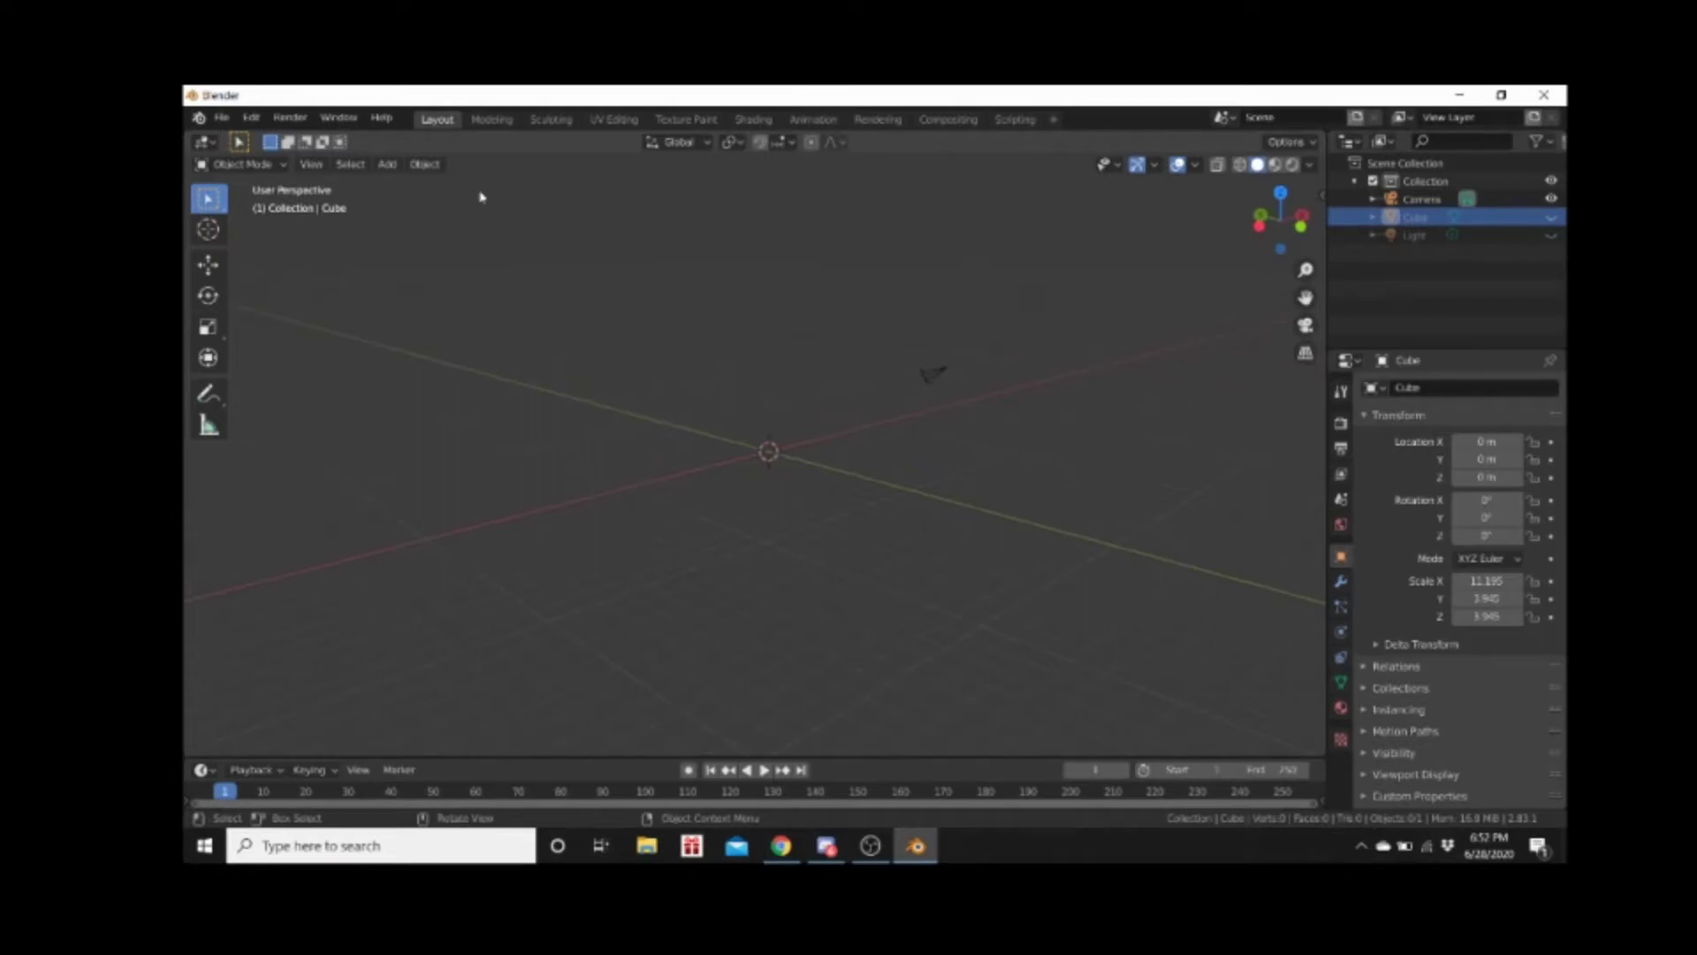
click(221, 117)
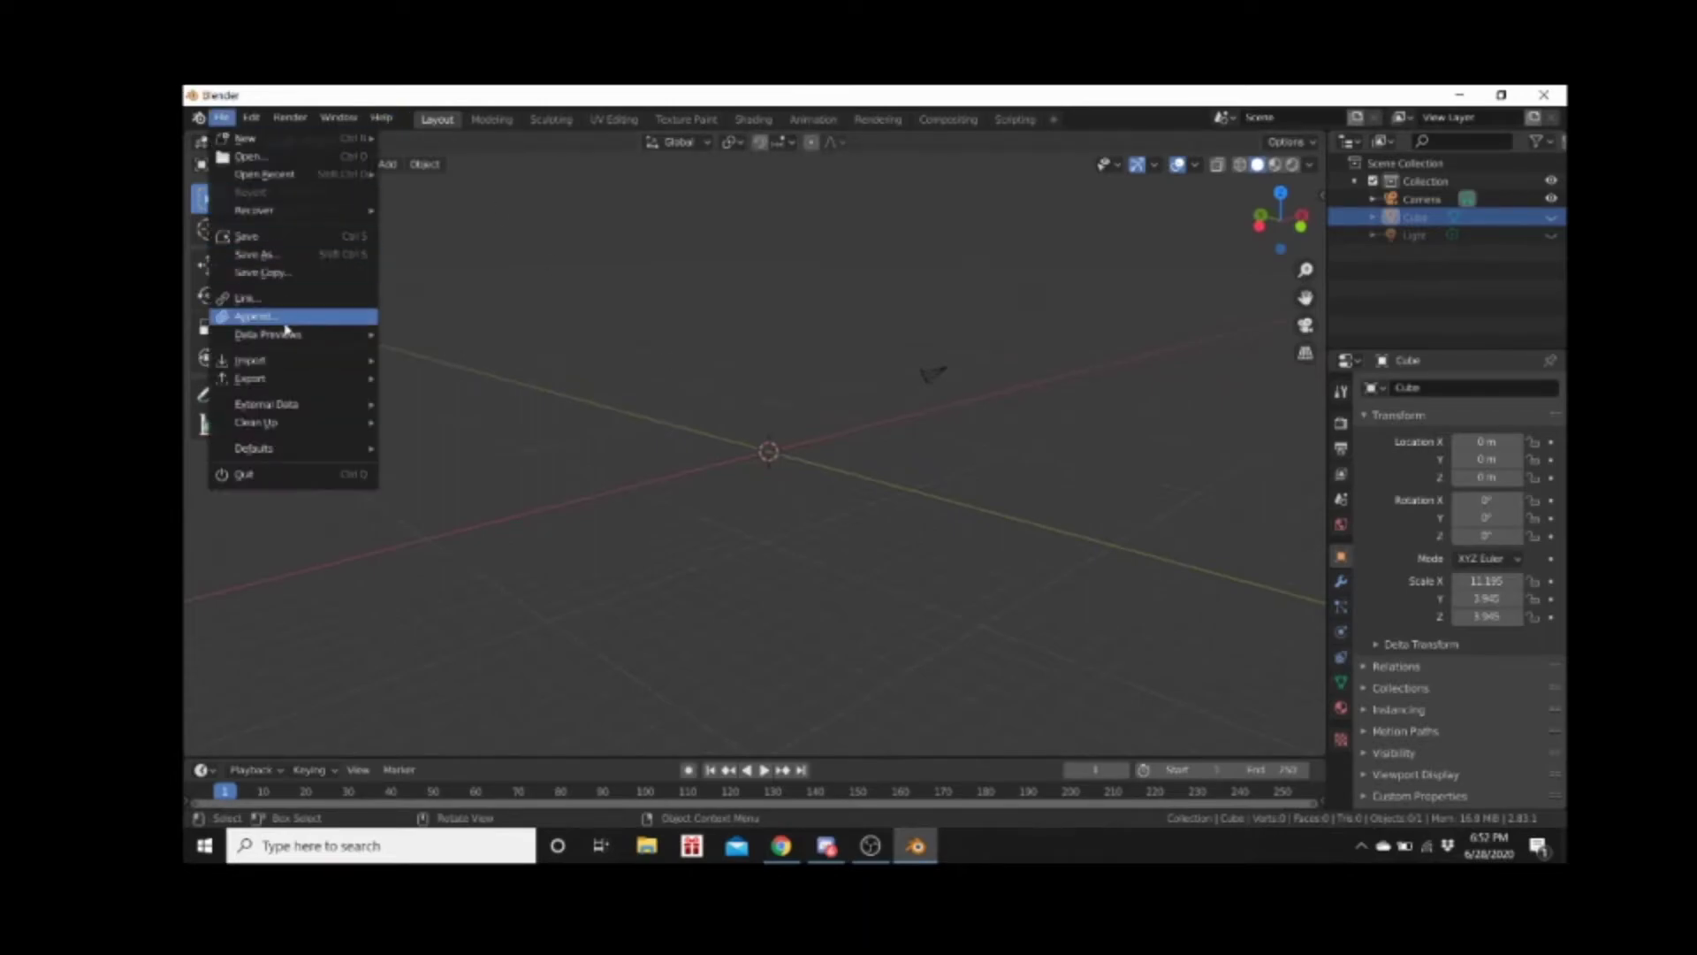
key(Escape)
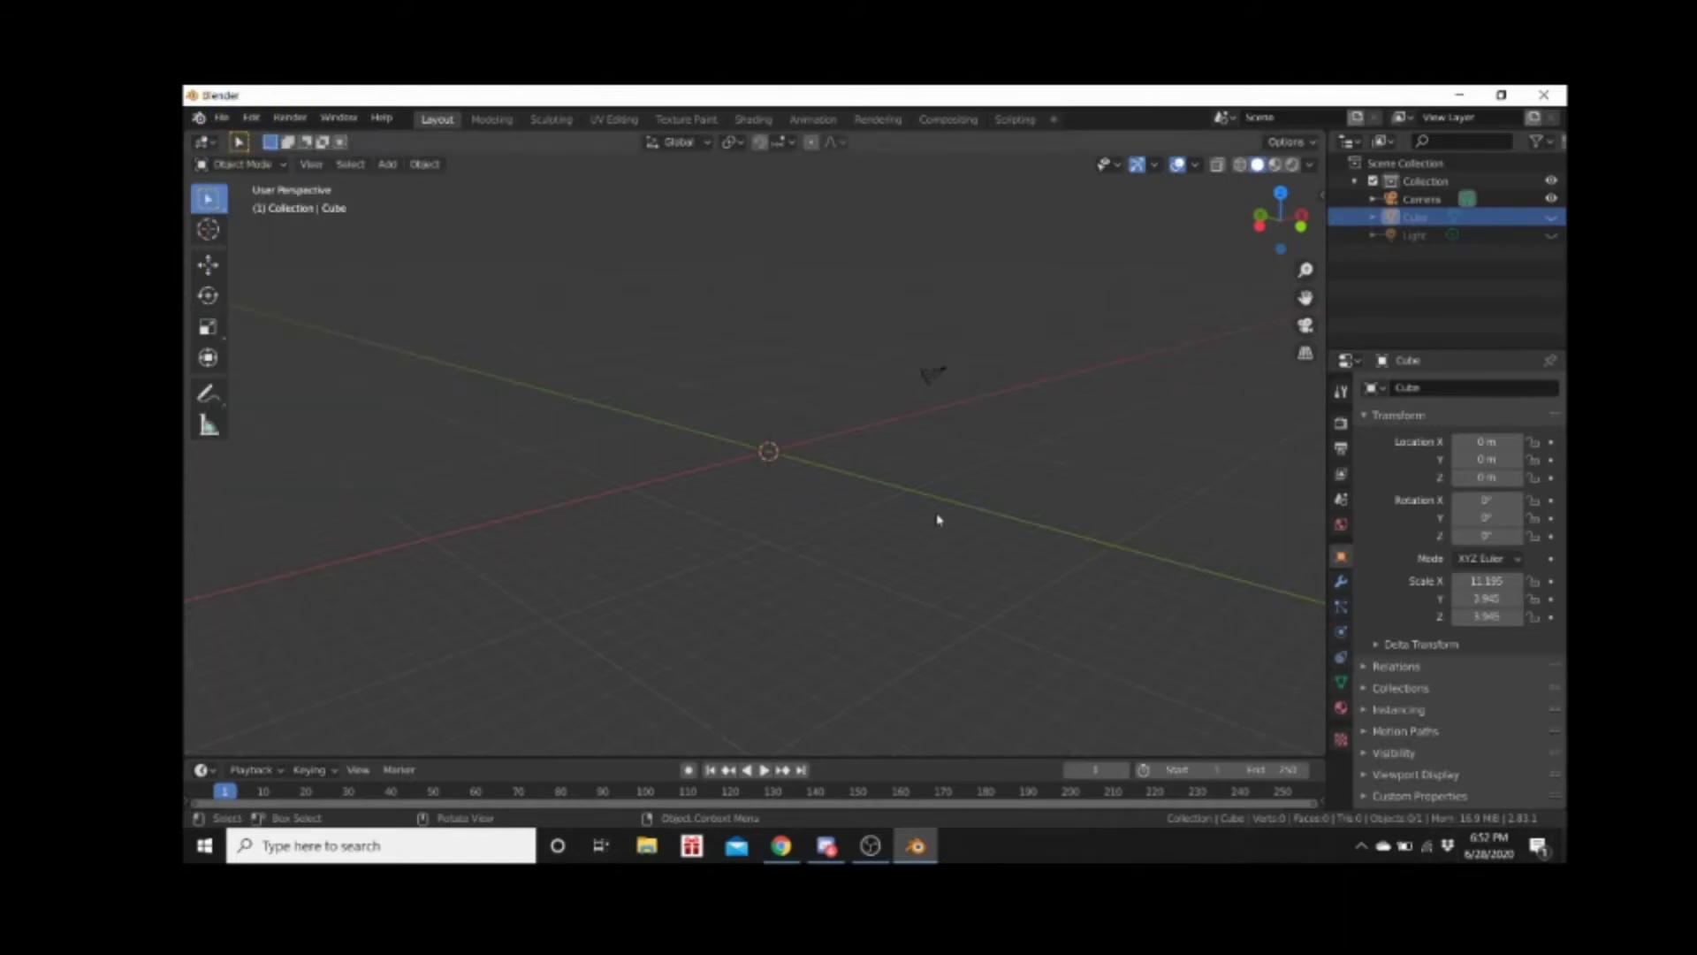
Reveal the hidden Cube and Light, and return the box to Edit Mode with its interior in view
key(alt+h)
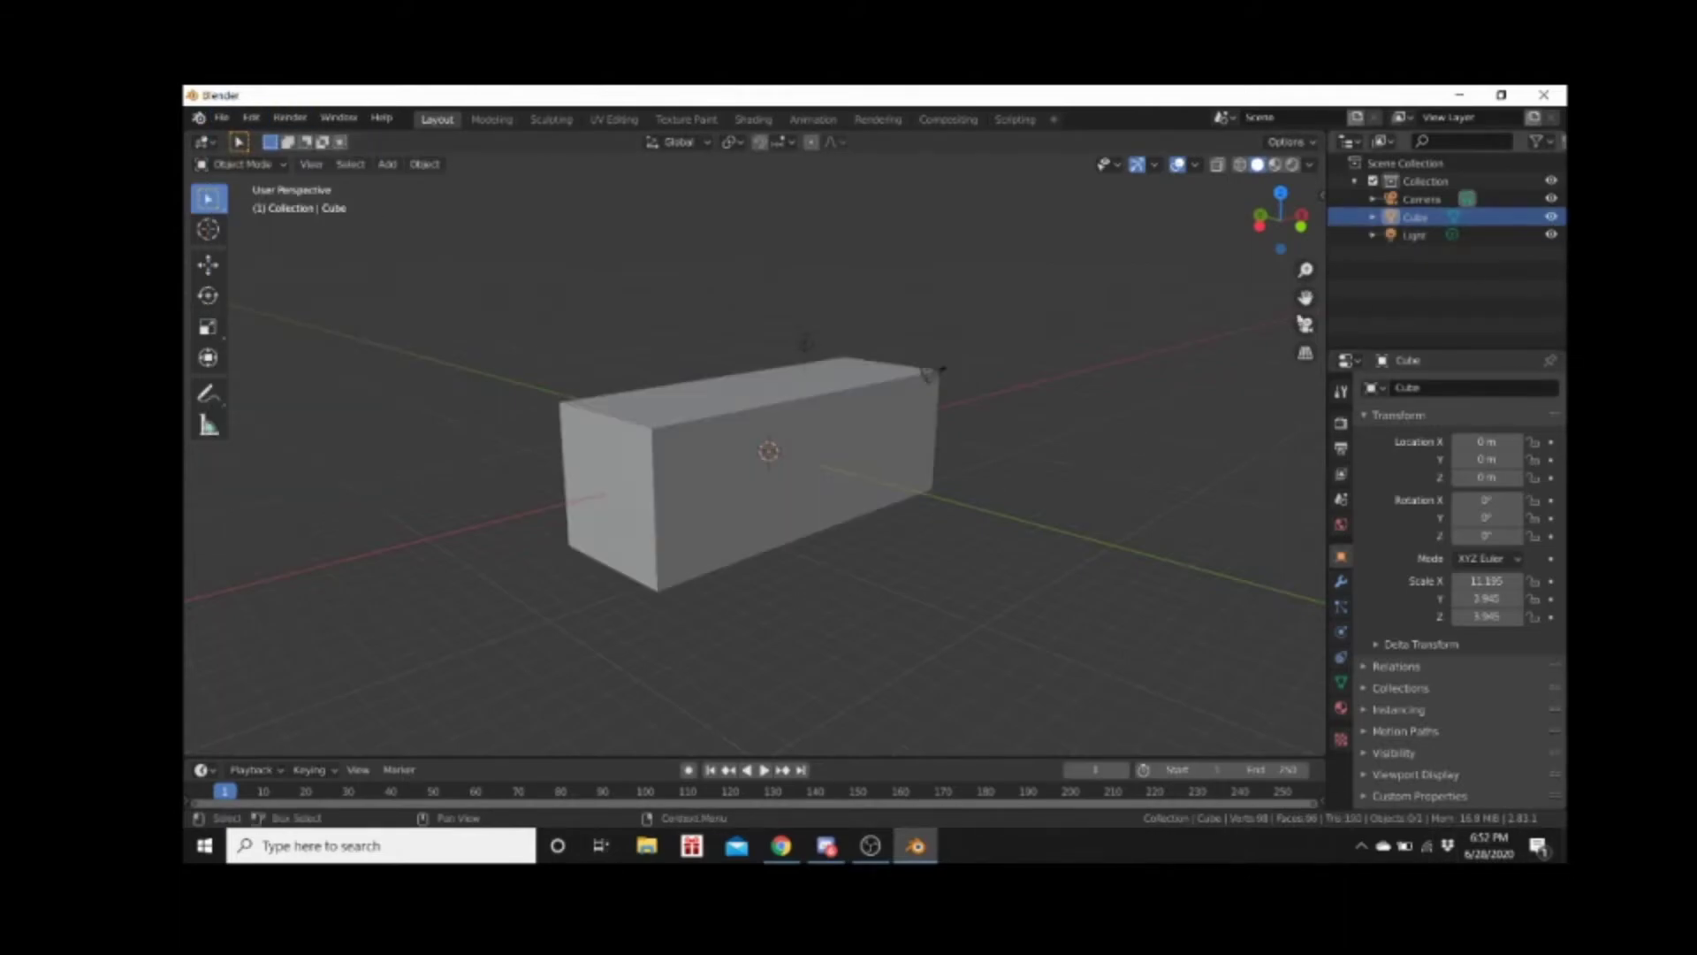
middle_drag(1078, 568, 898, 561)
scroll(894, 562, up, 8)
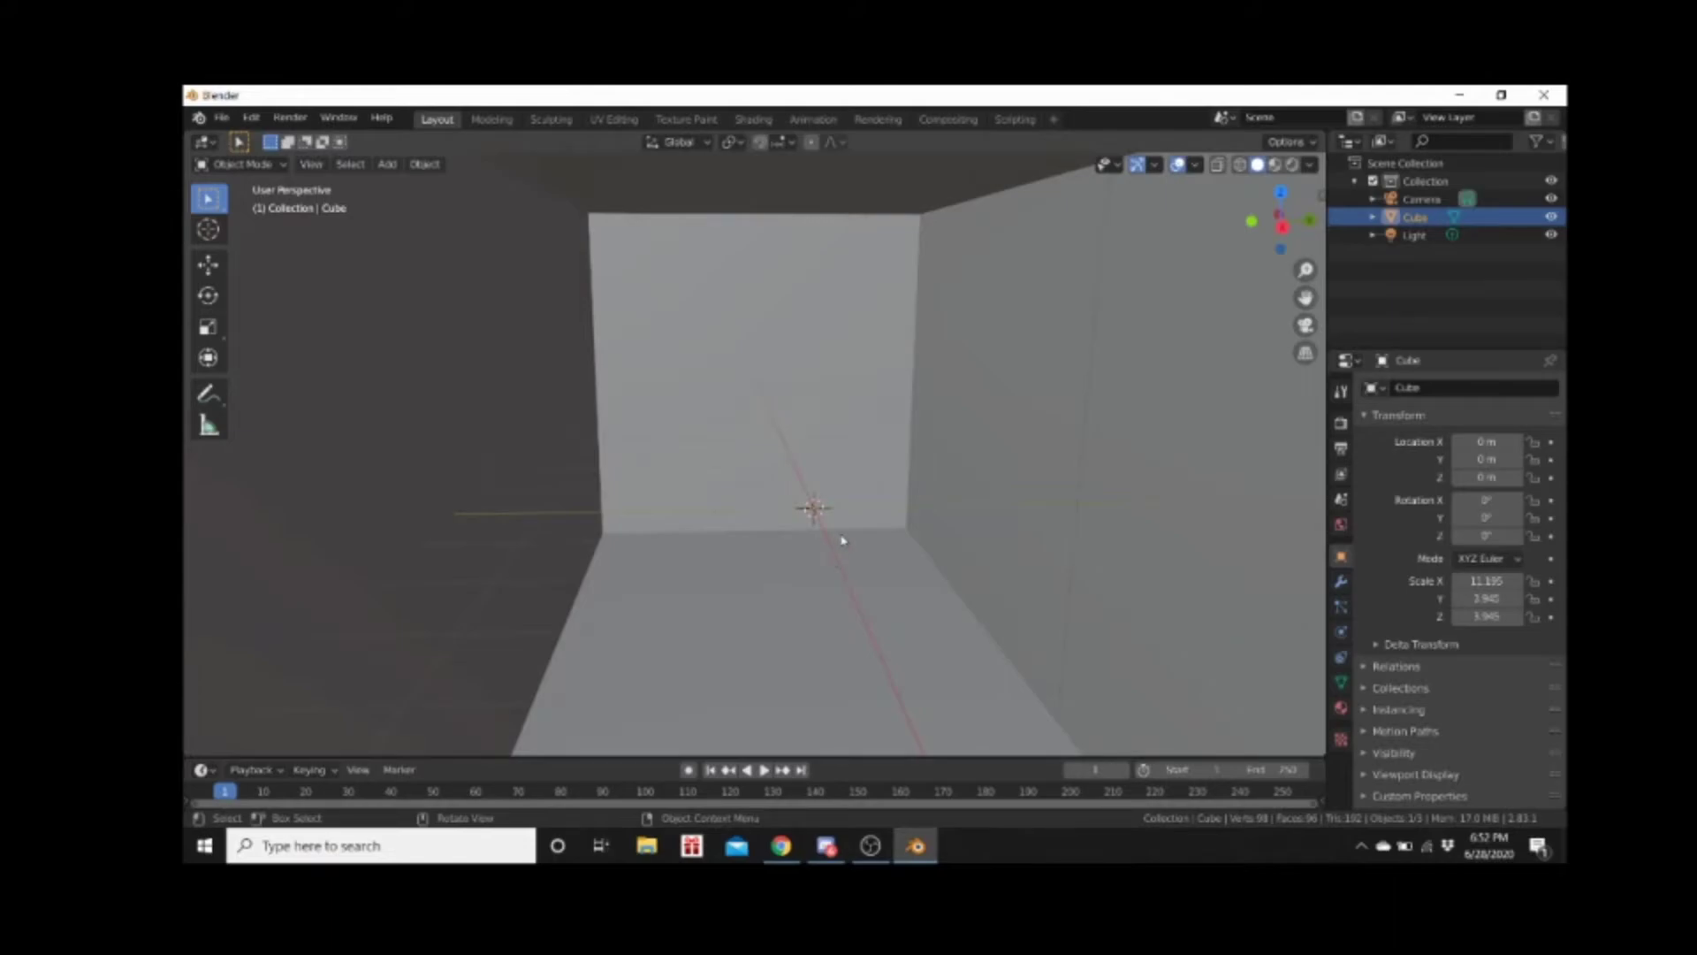
key(Tab)
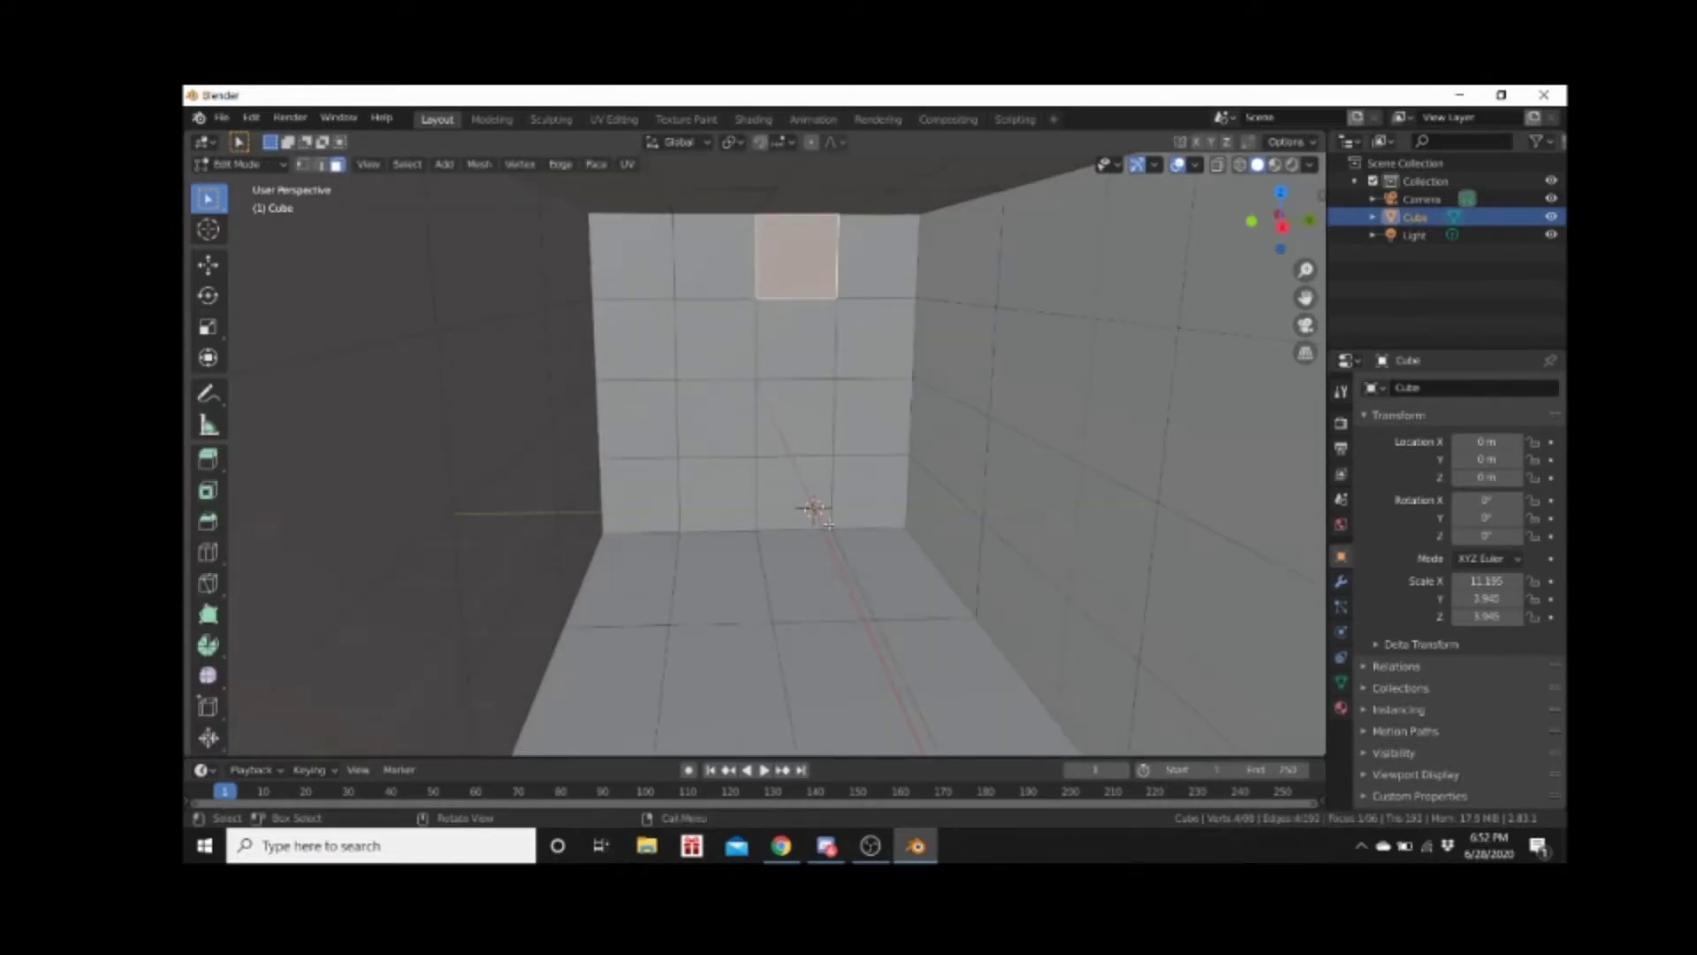
Examine the subdivided box's end wall and floor from inside, and its roof, sides and ends from outside
mouse_move(827, 522)
middle_down()
mouse_move(810, 508)
mouse_move(840, 495)
mouse_move(796, 516)
middle_up()
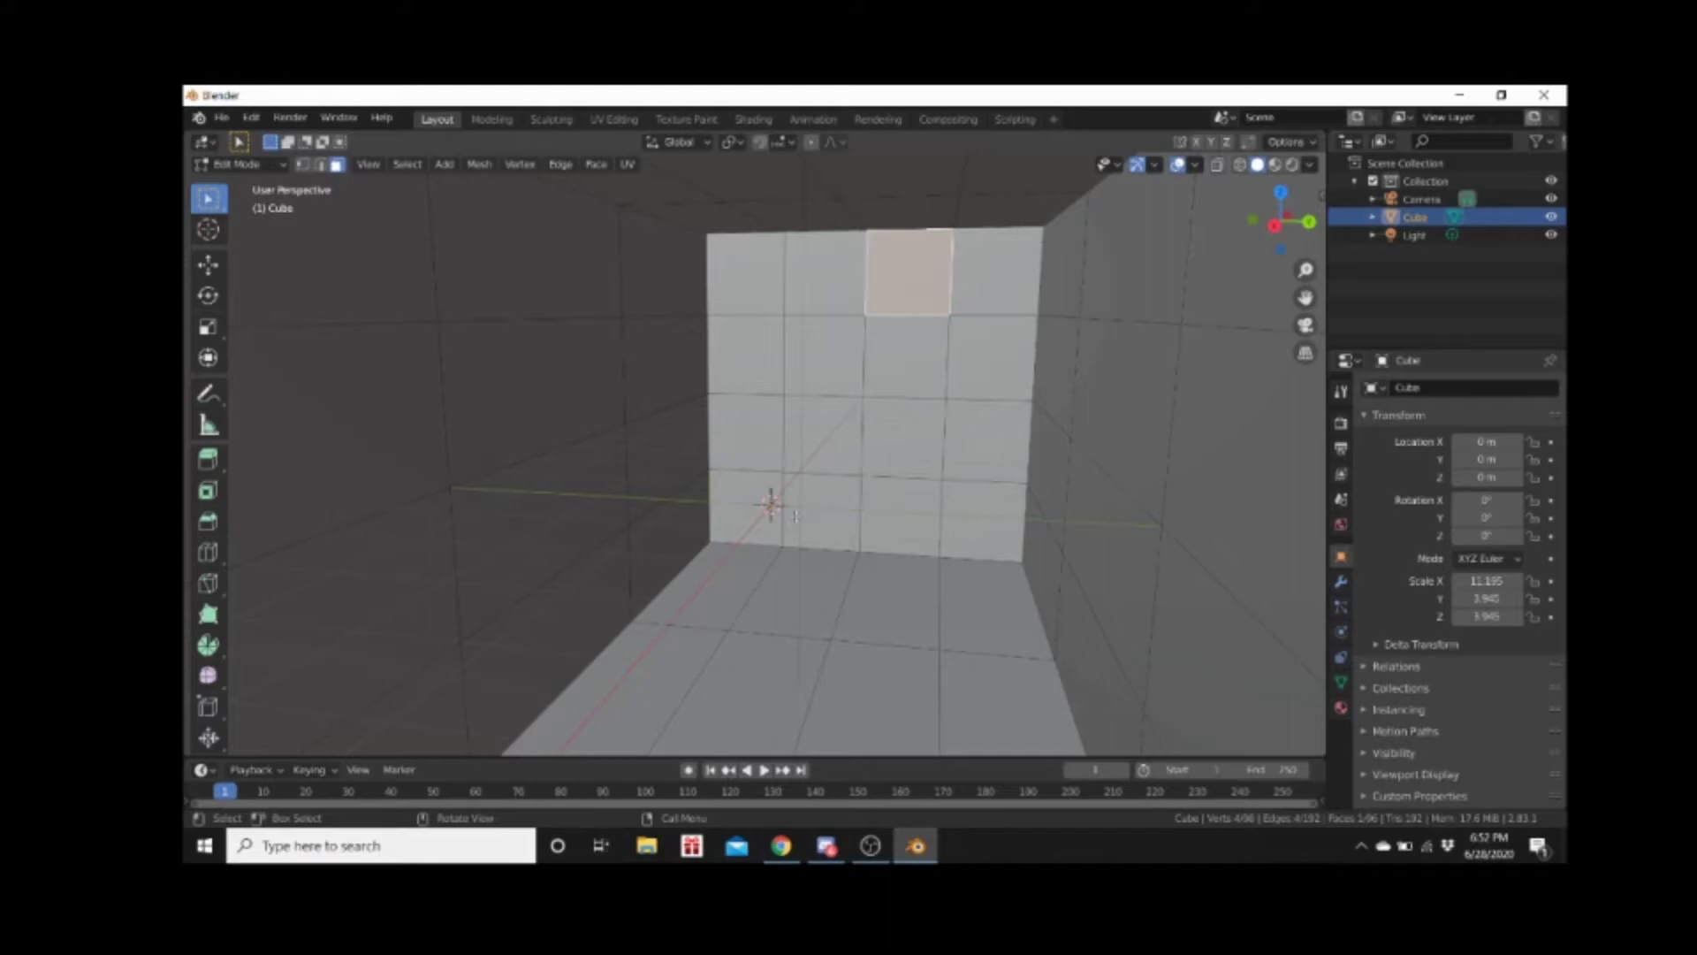
mouse_move(795, 515)
middle_down()
mouse_move(783, 499)
mouse_move(848, 496)
mouse_move(805, 503)
middle_up()
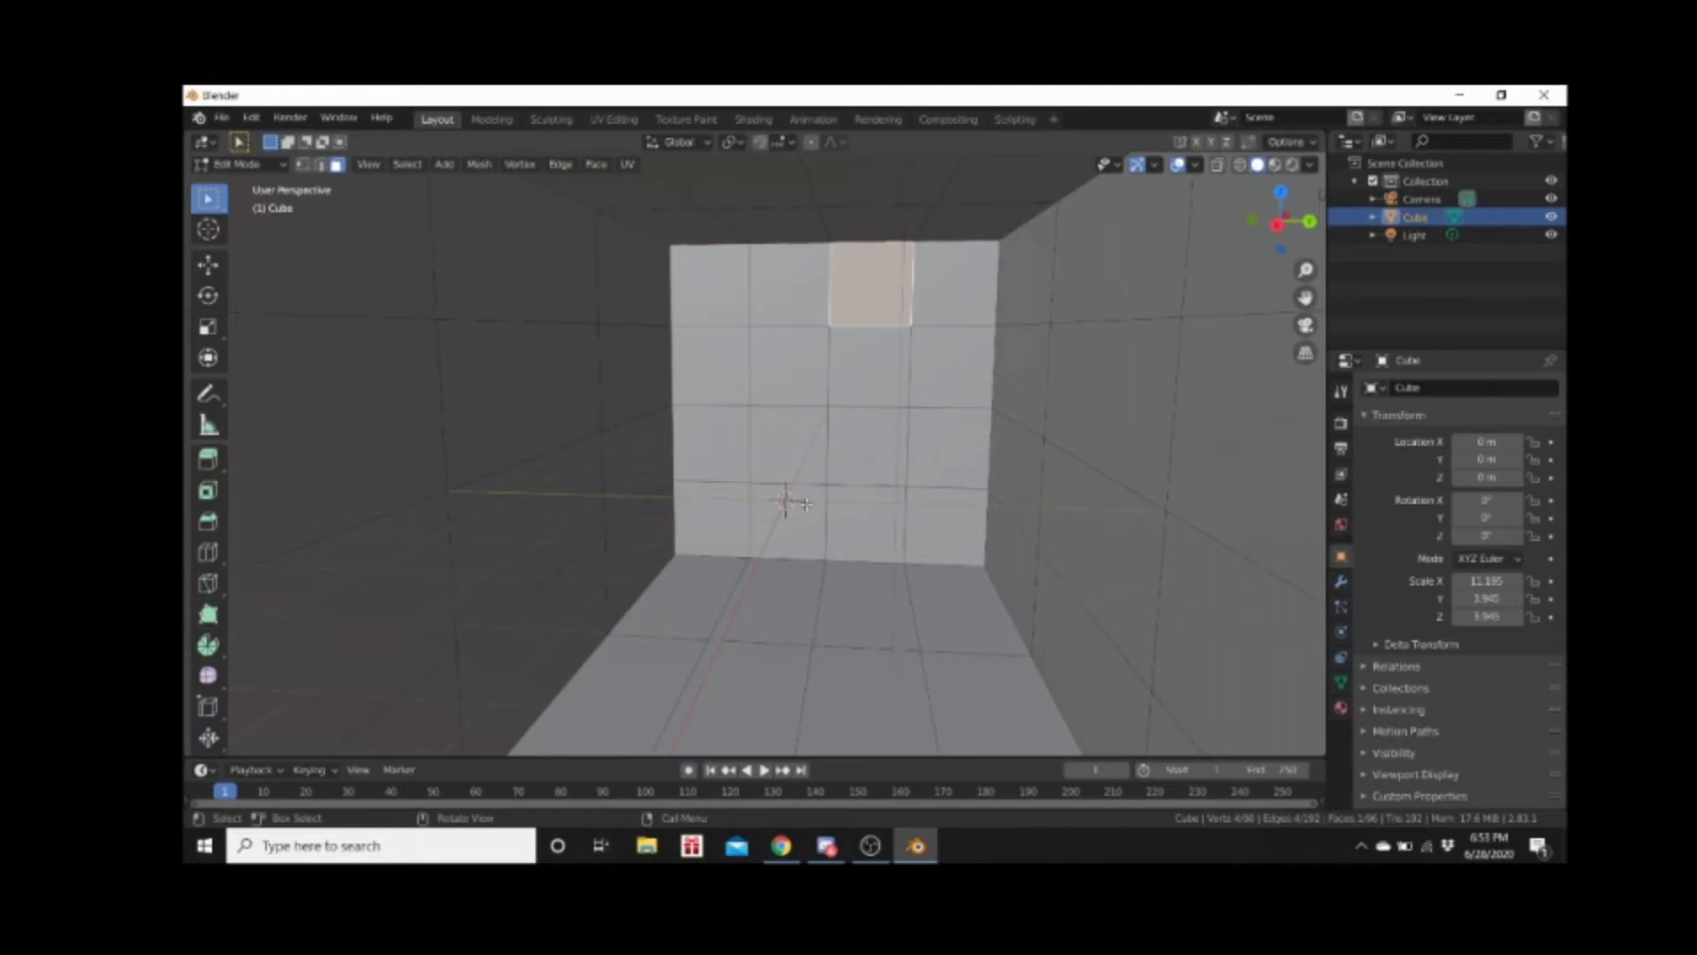
middle_drag(805, 504, 678, 422)
scroll(753, 462, down, 3)
scroll(814, 492, up, 5)
scroll(758, 468, down, 3)
scroll(796, 466, up, 2)
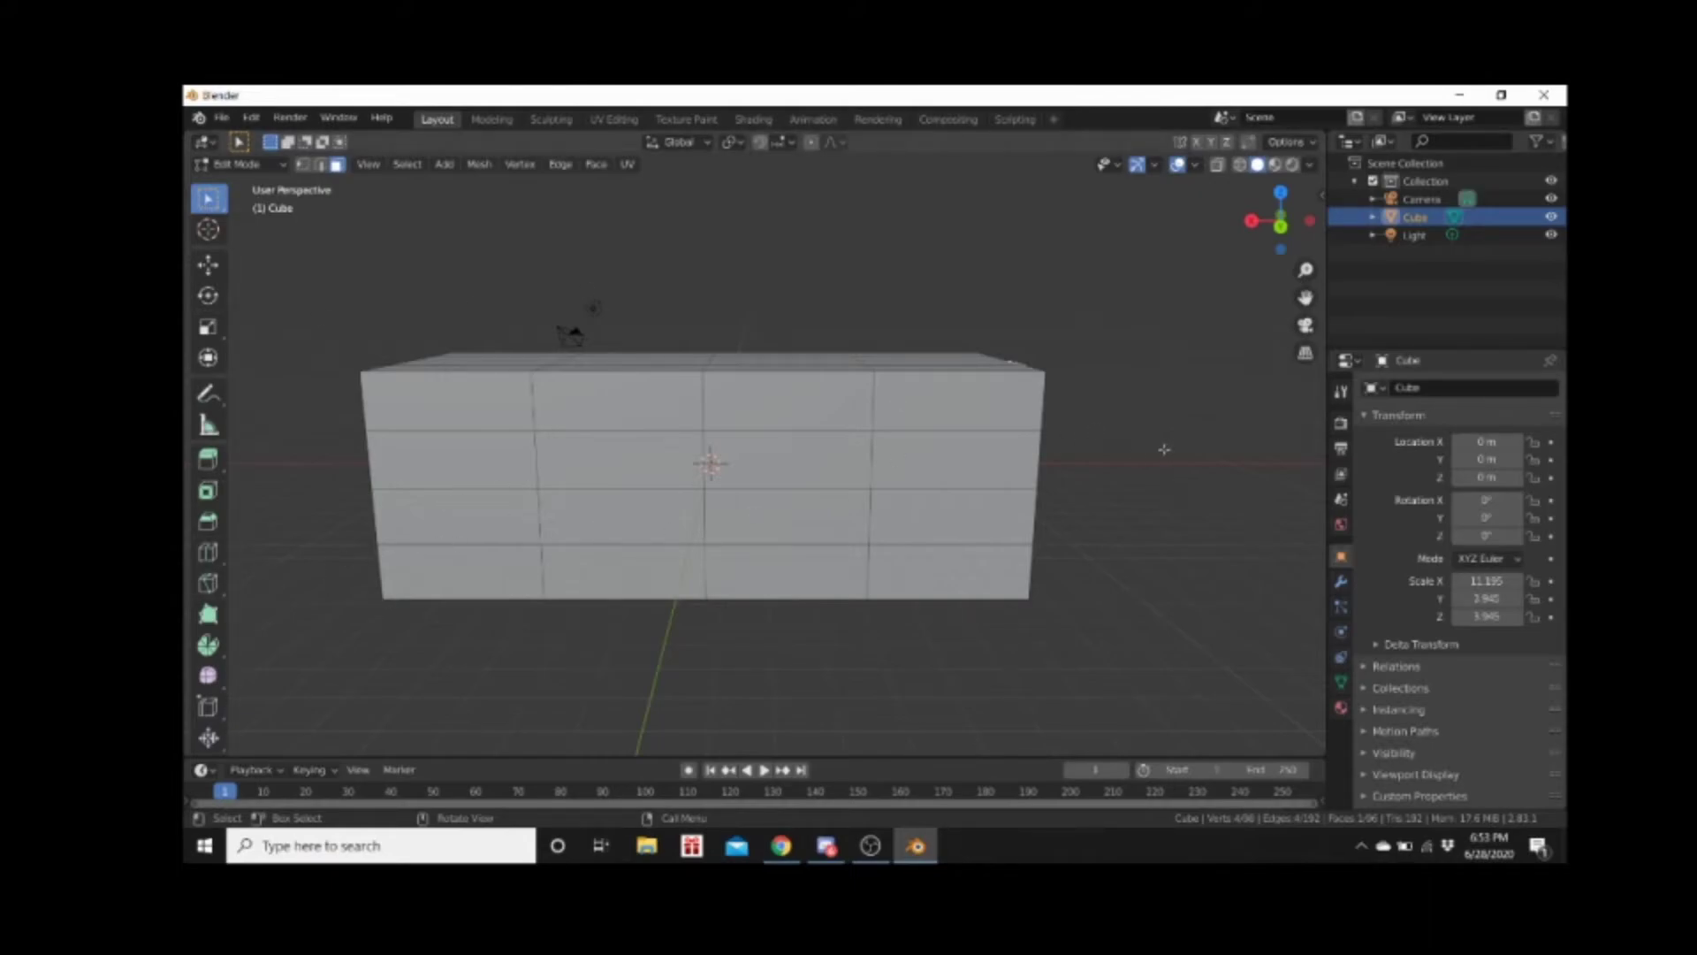
middle_drag(1080, 430, 989, 325)
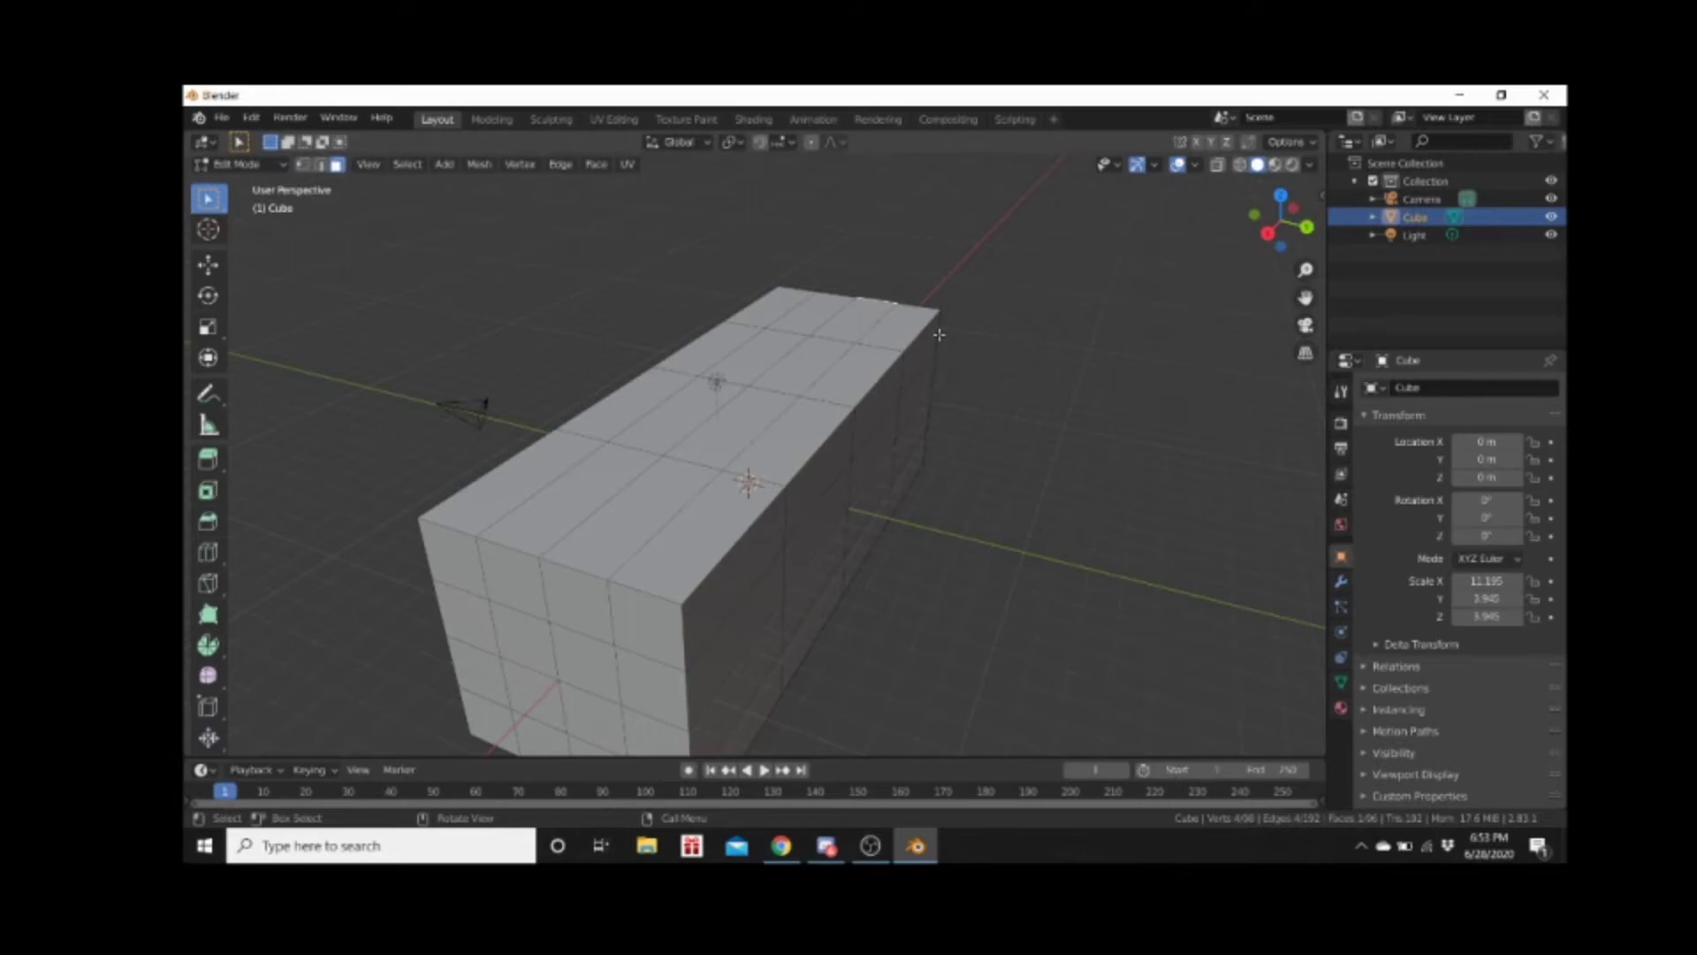
middle_drag(938, 334, 1215, 286)
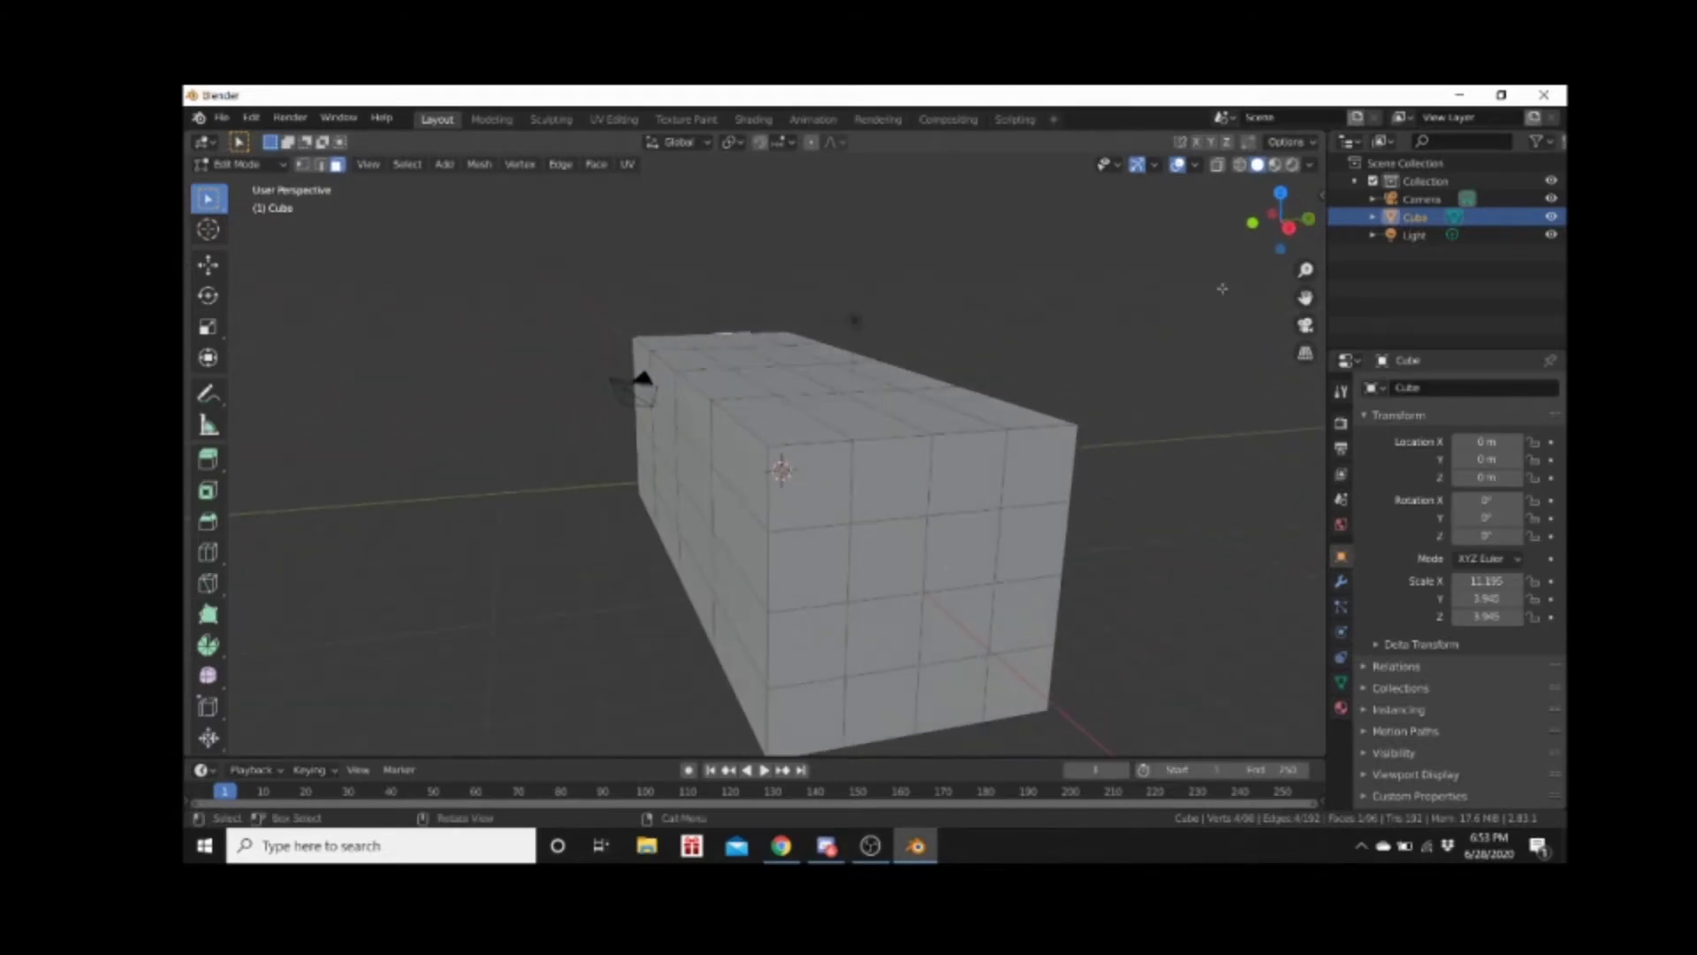
middle_drag(1115, 318, 1045, 485)
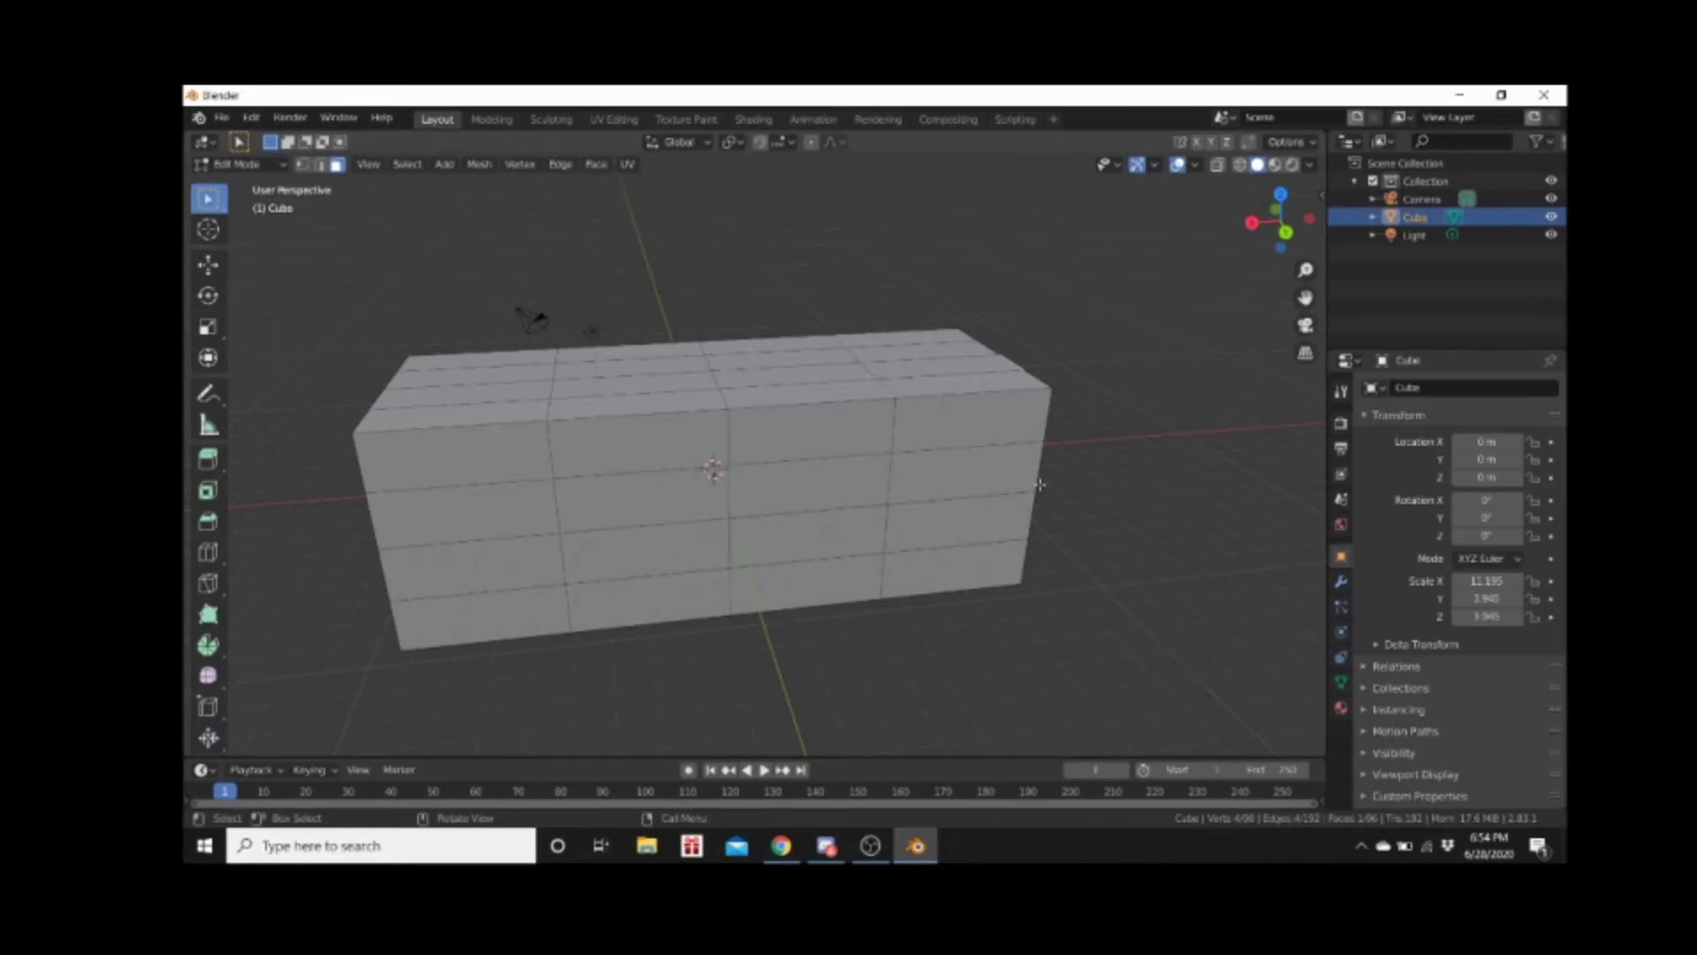
scroll(1038, 484, up, 6)
middle_drag(1039, 484, 891, 596)
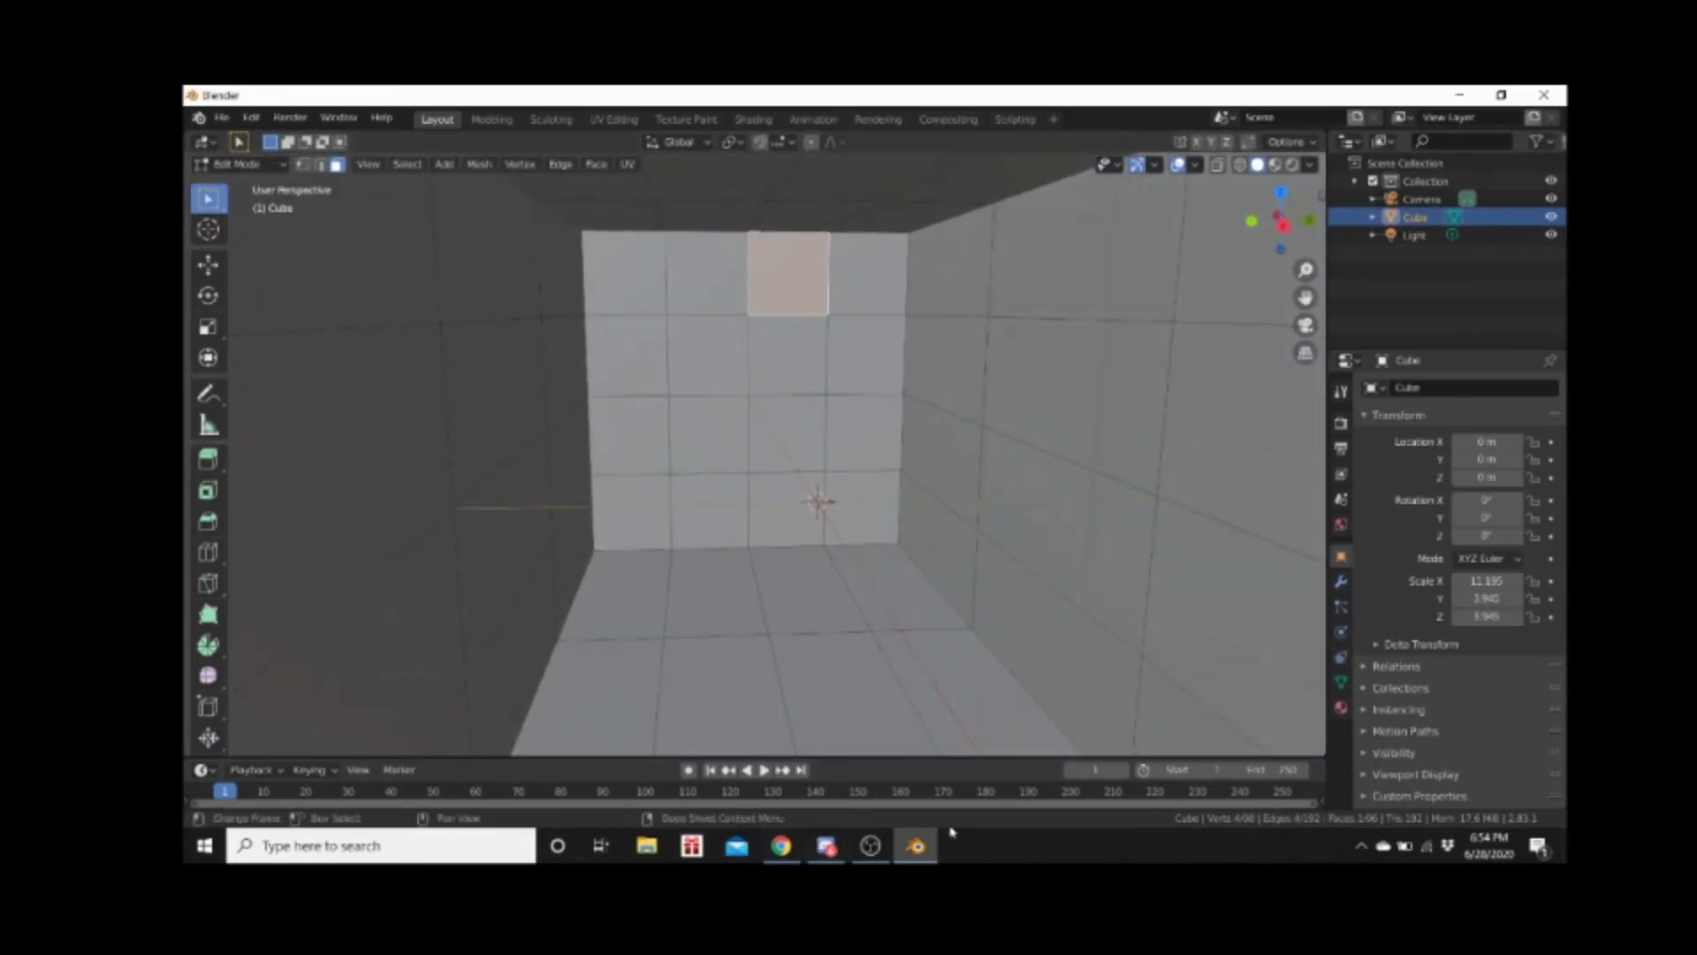
Switch to Chrome and close the browser window showing the search on flipping normals in Blender 2.8
click(802, 855)
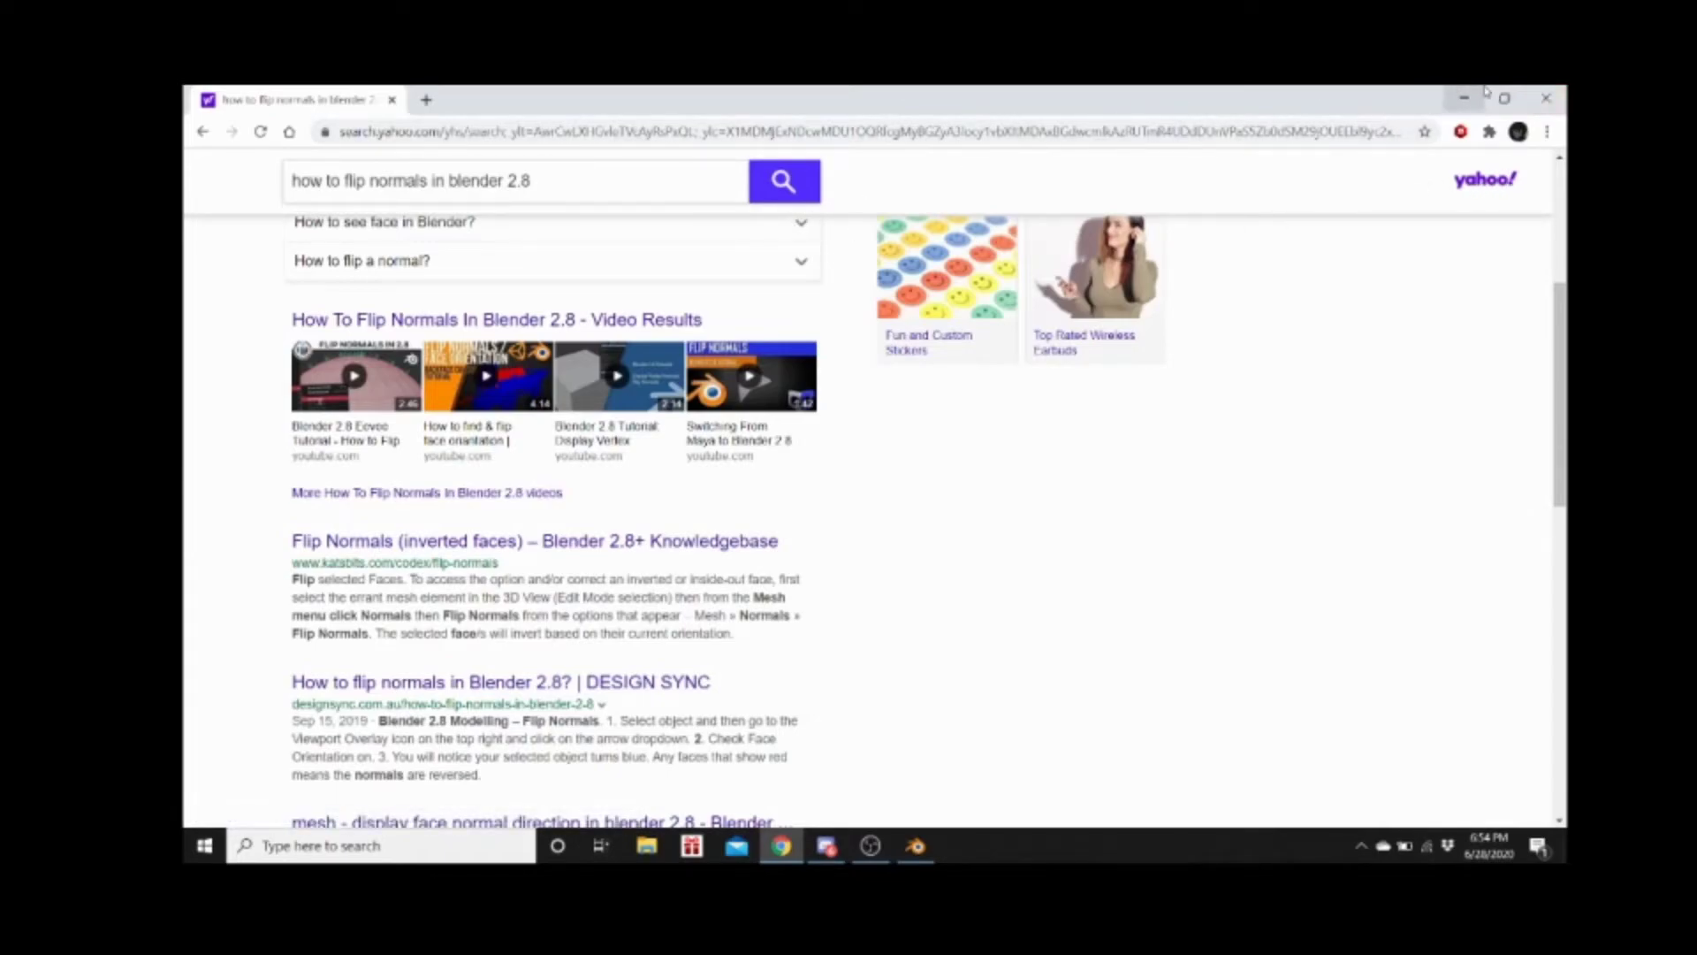
click(1546, 98)
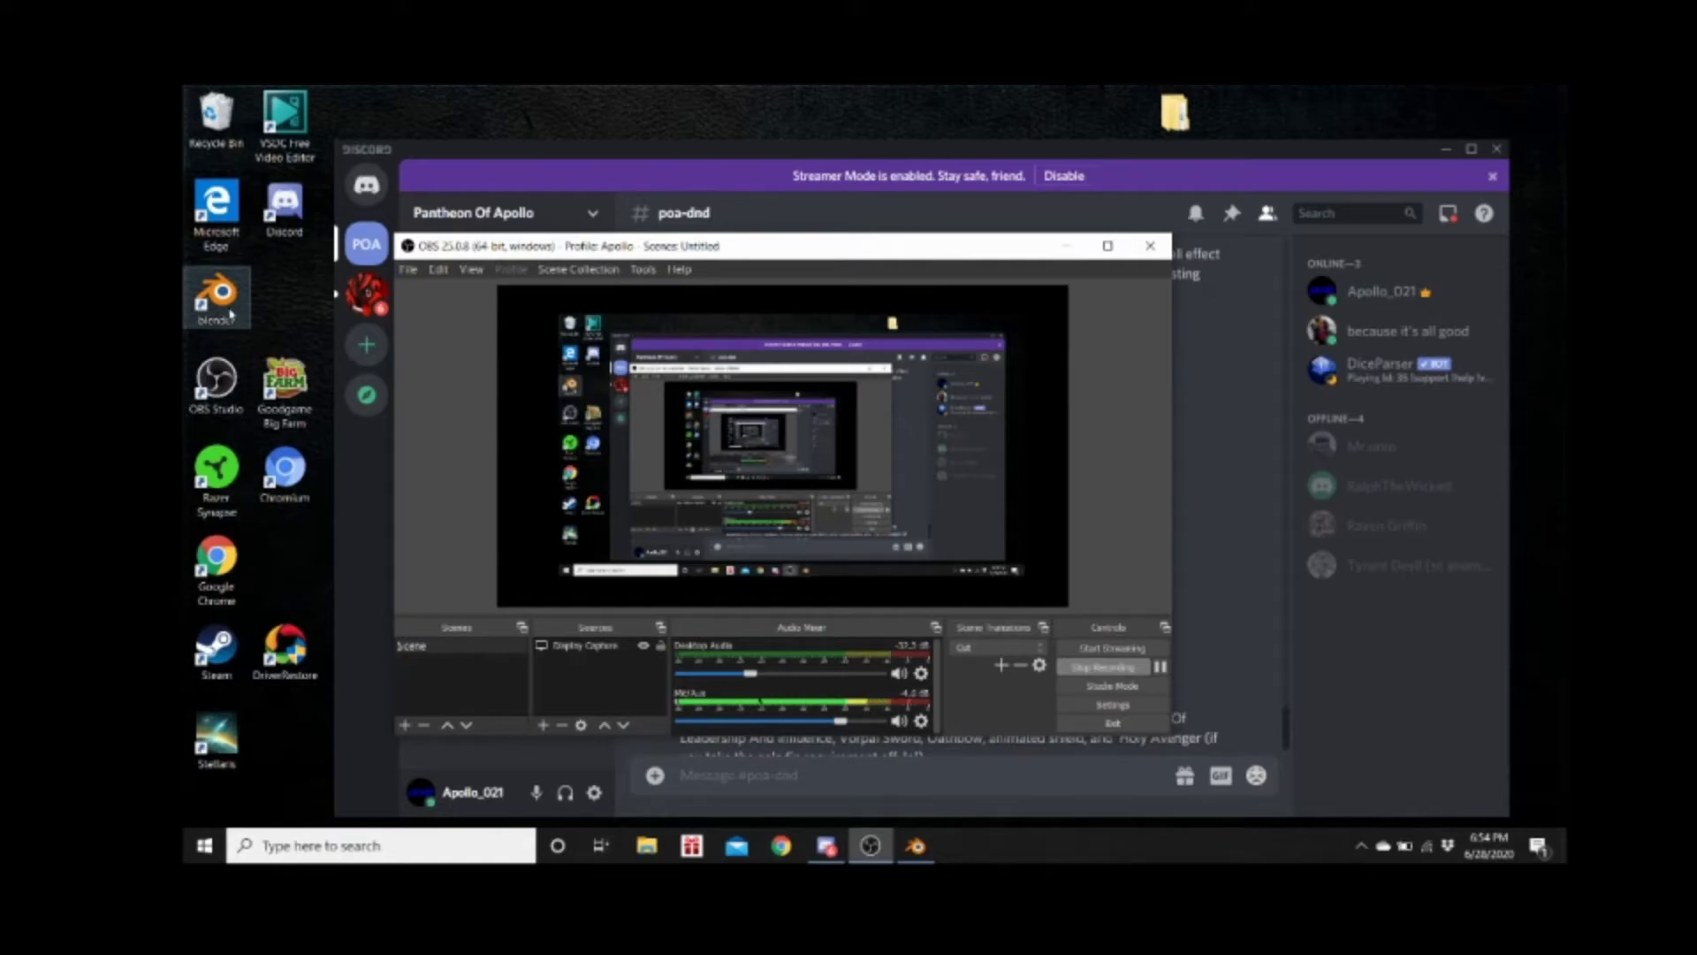
Switch to Blender and examine the subdivided box's end wall from outside and its walls, floor and ceiling from inside
click(916, 848)
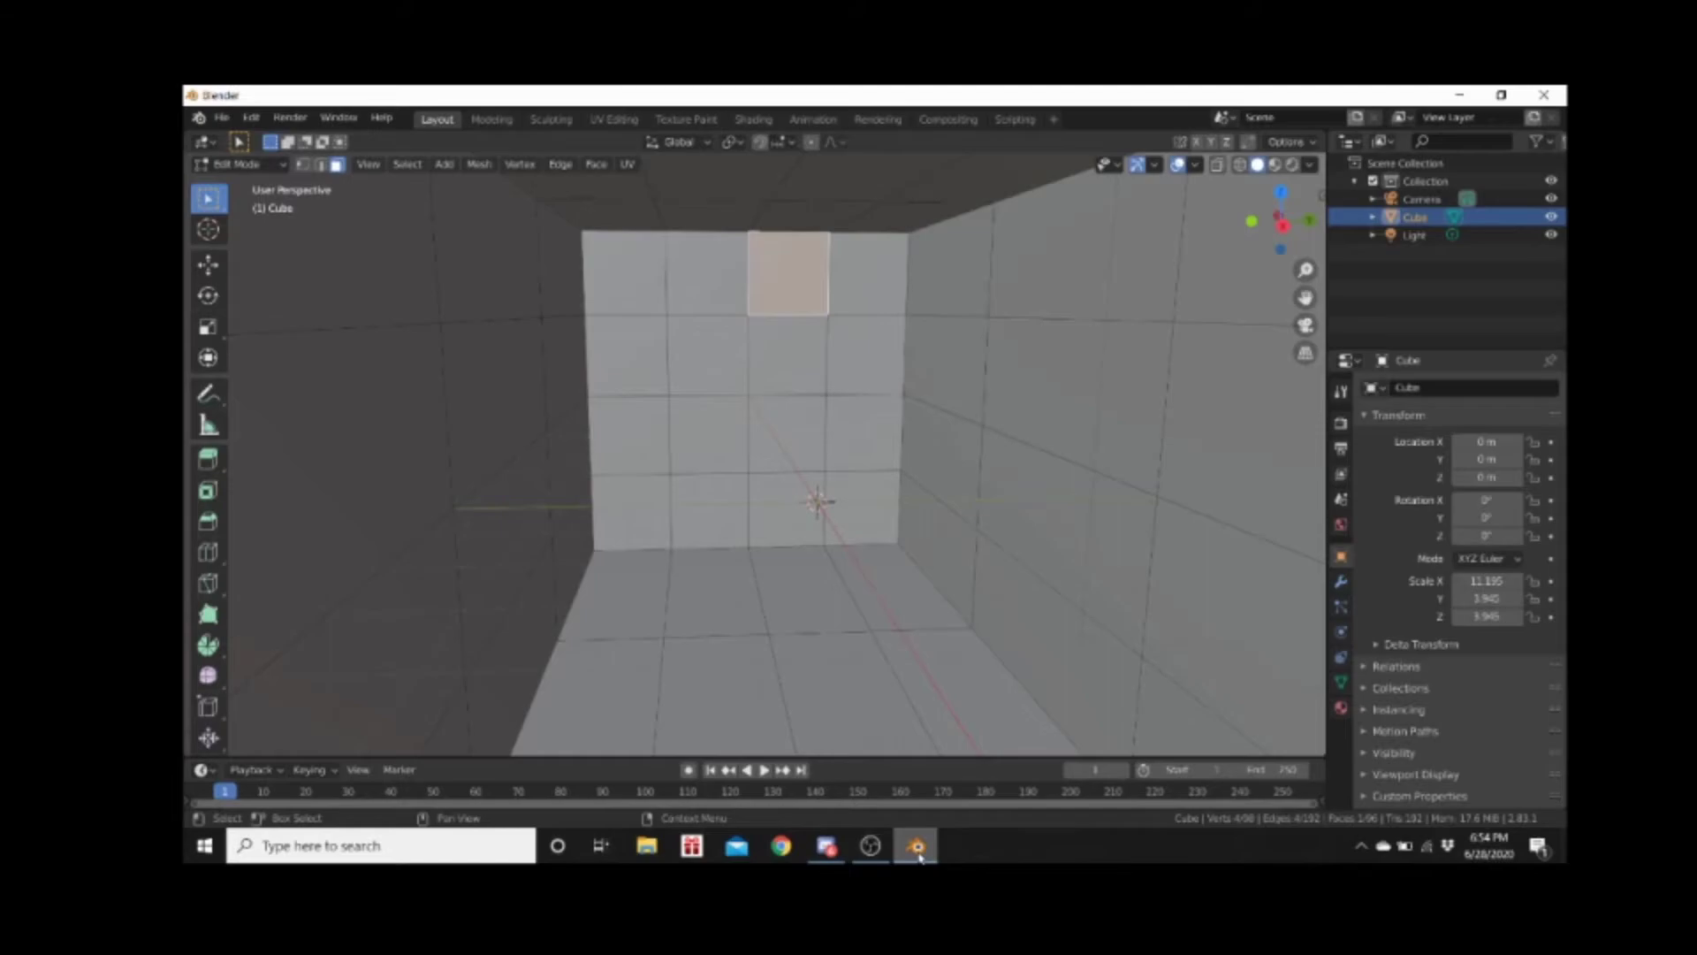
scroll(756, 616, up, 2)
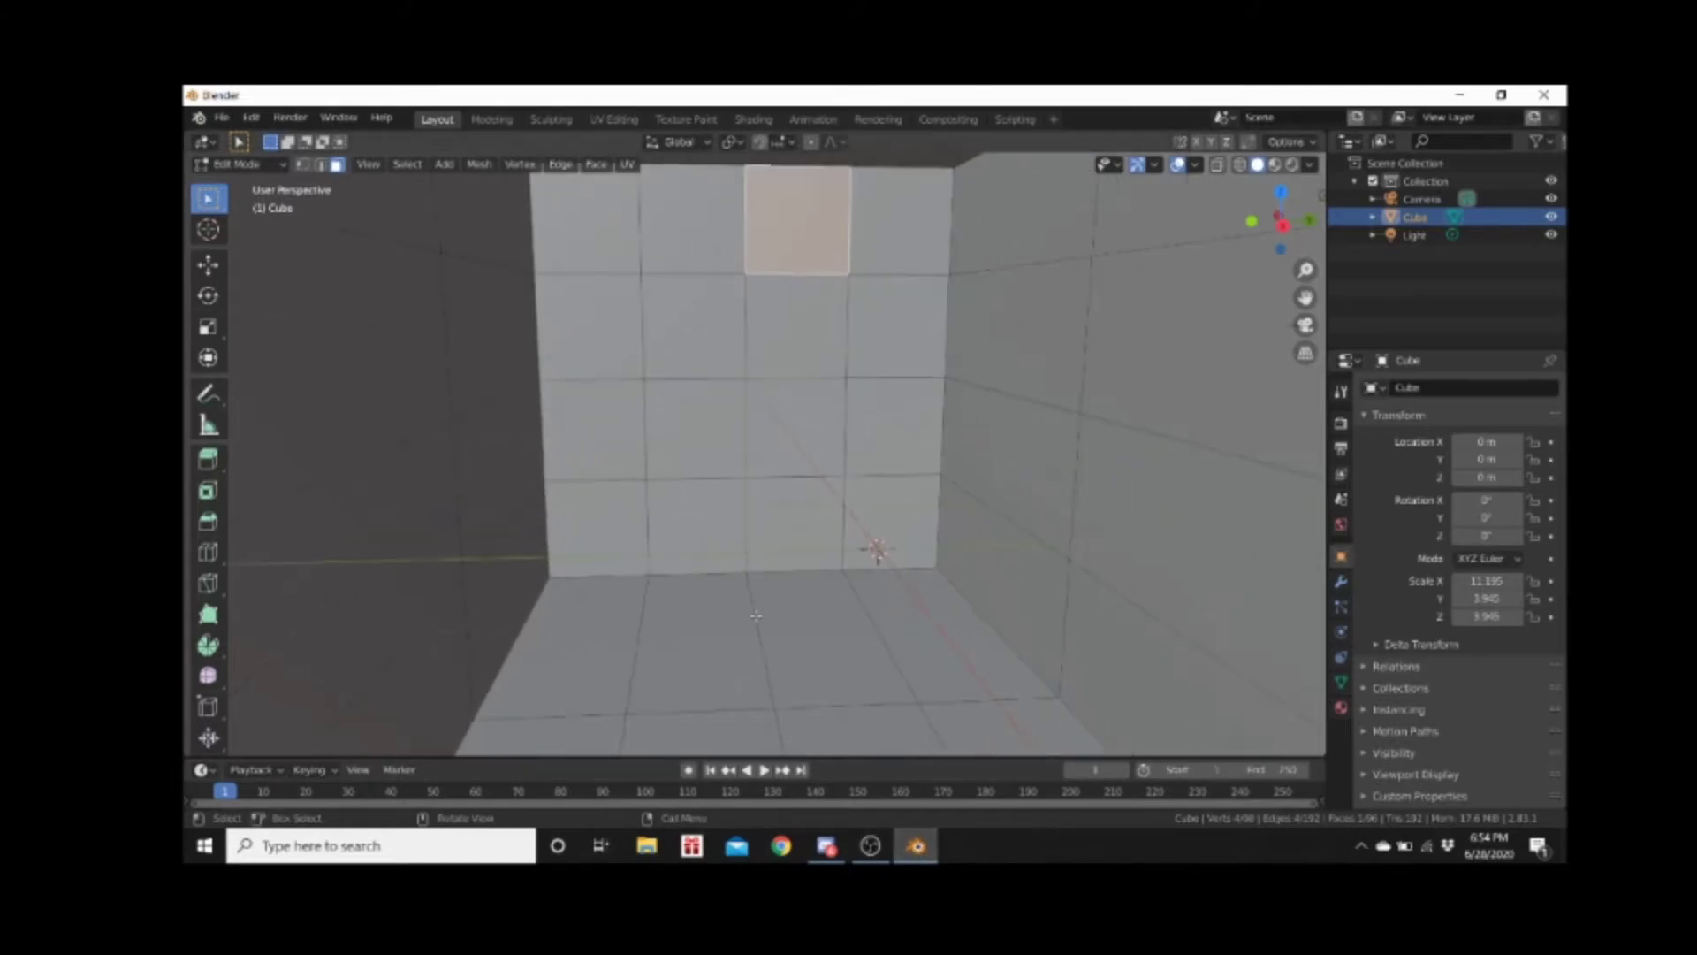
scroll(756, 616, up, 3)
scroll(759, 594, down, 5)
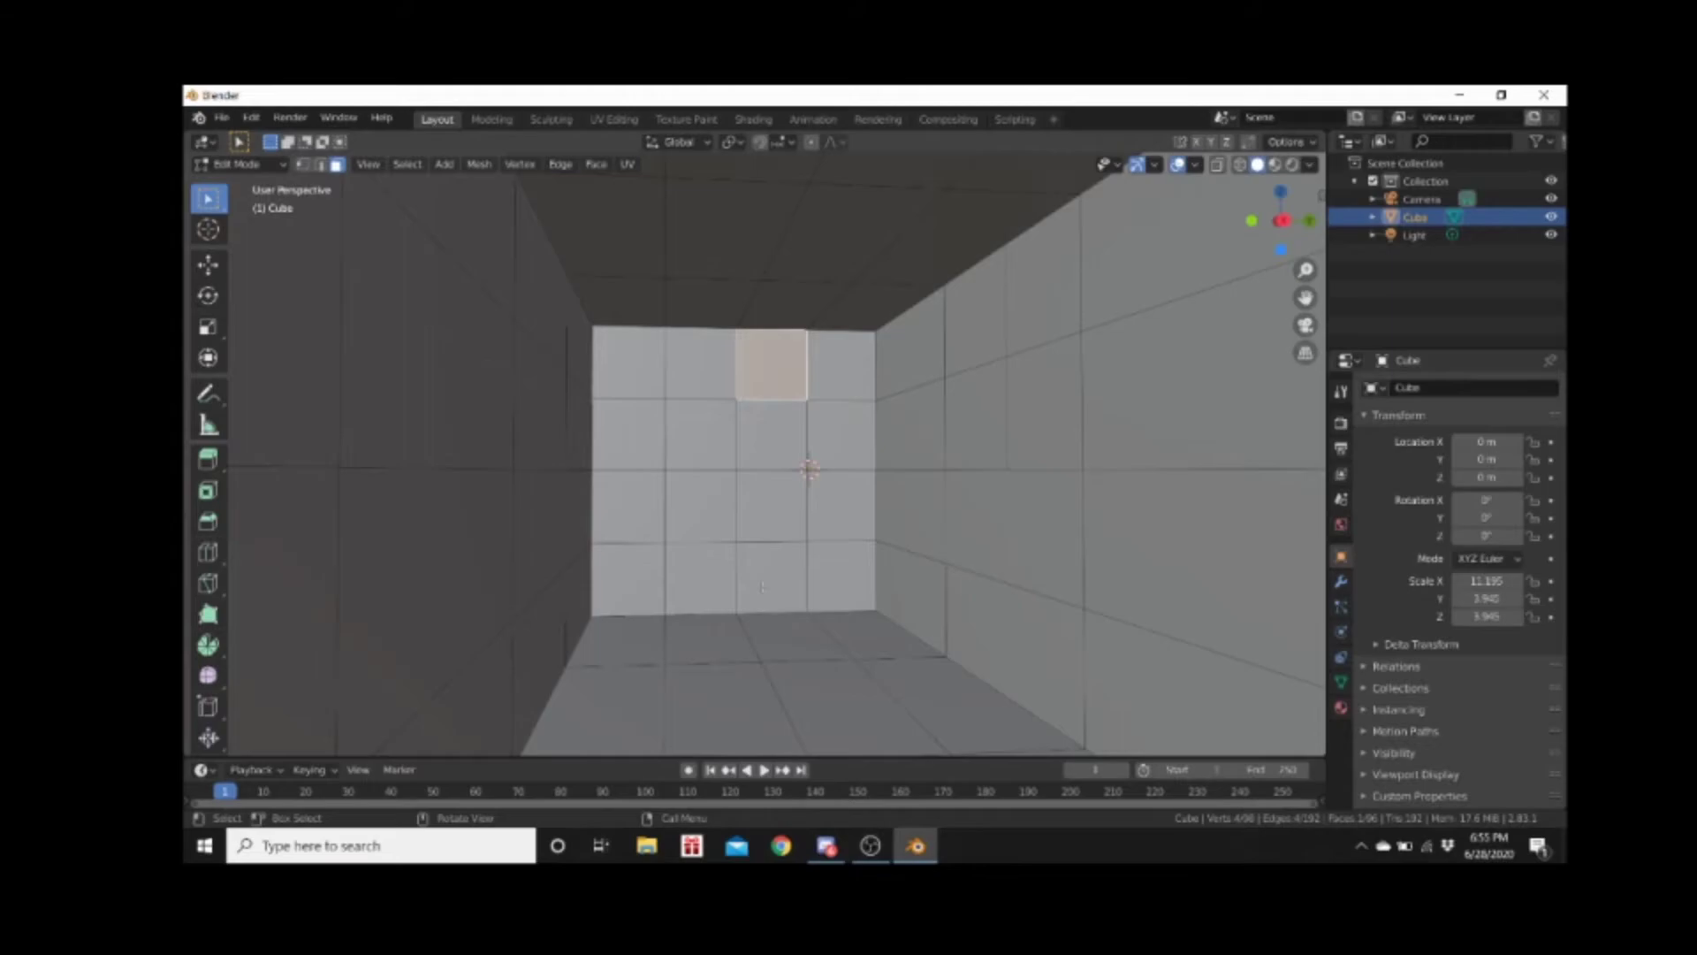
middle_drag(910, 342, 1052, 405)
scroll(1053, 405, down, 5)
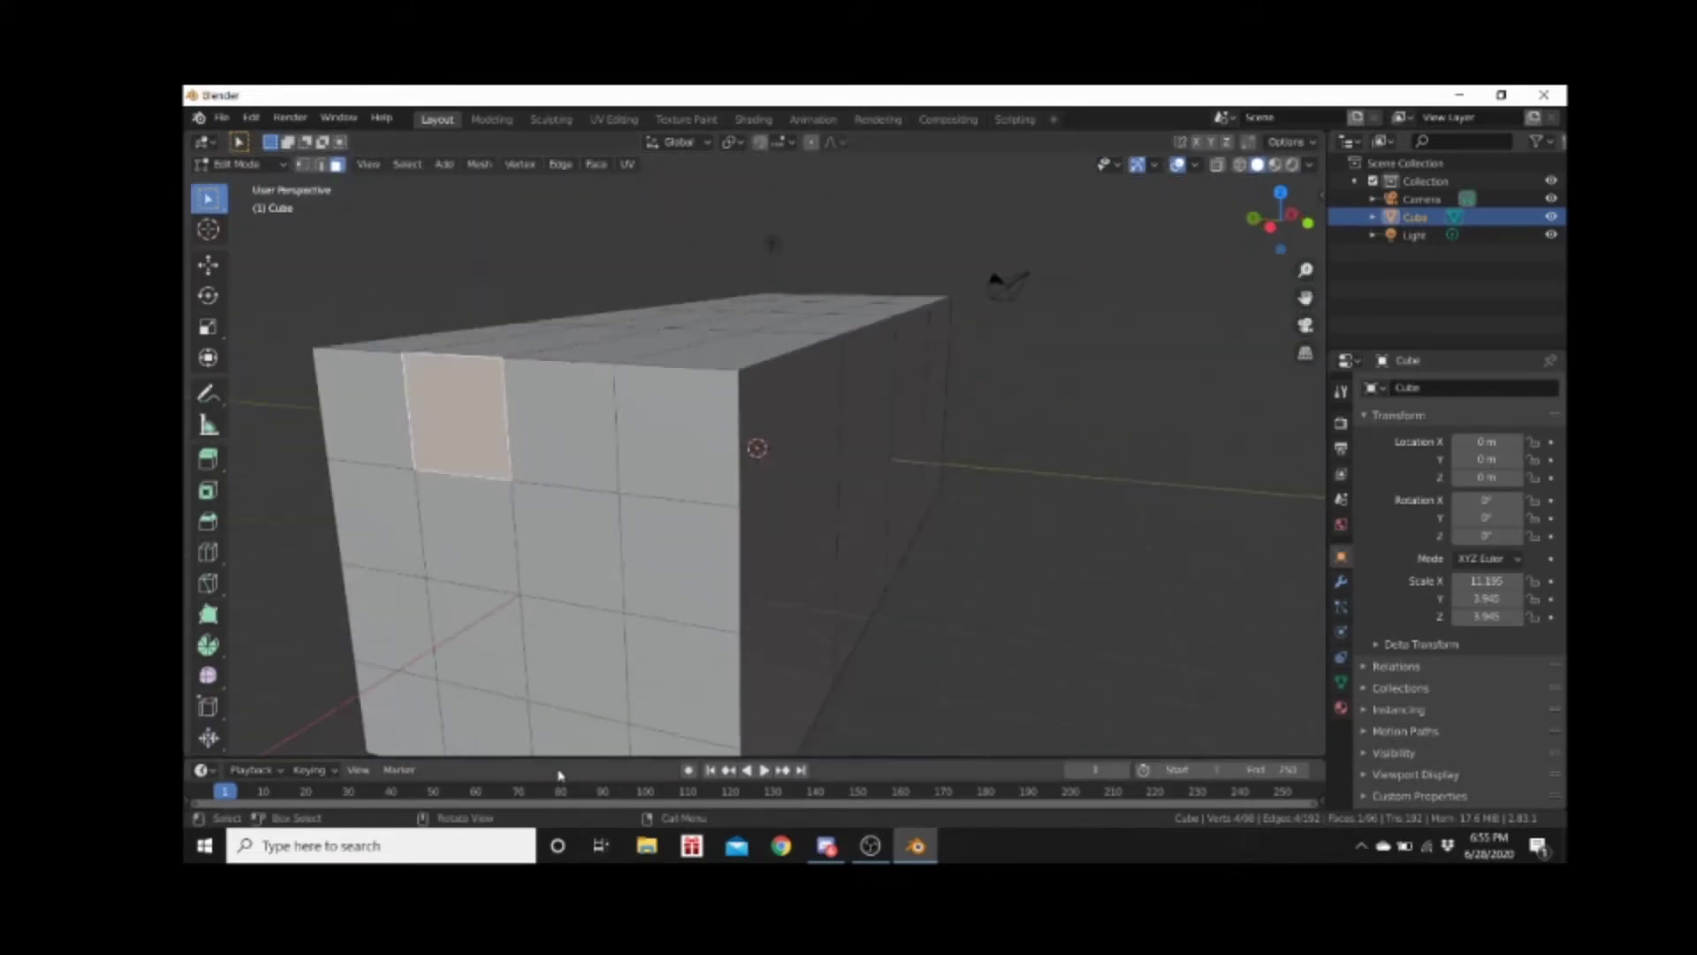
middle_drag(591, 721, 625, 536)
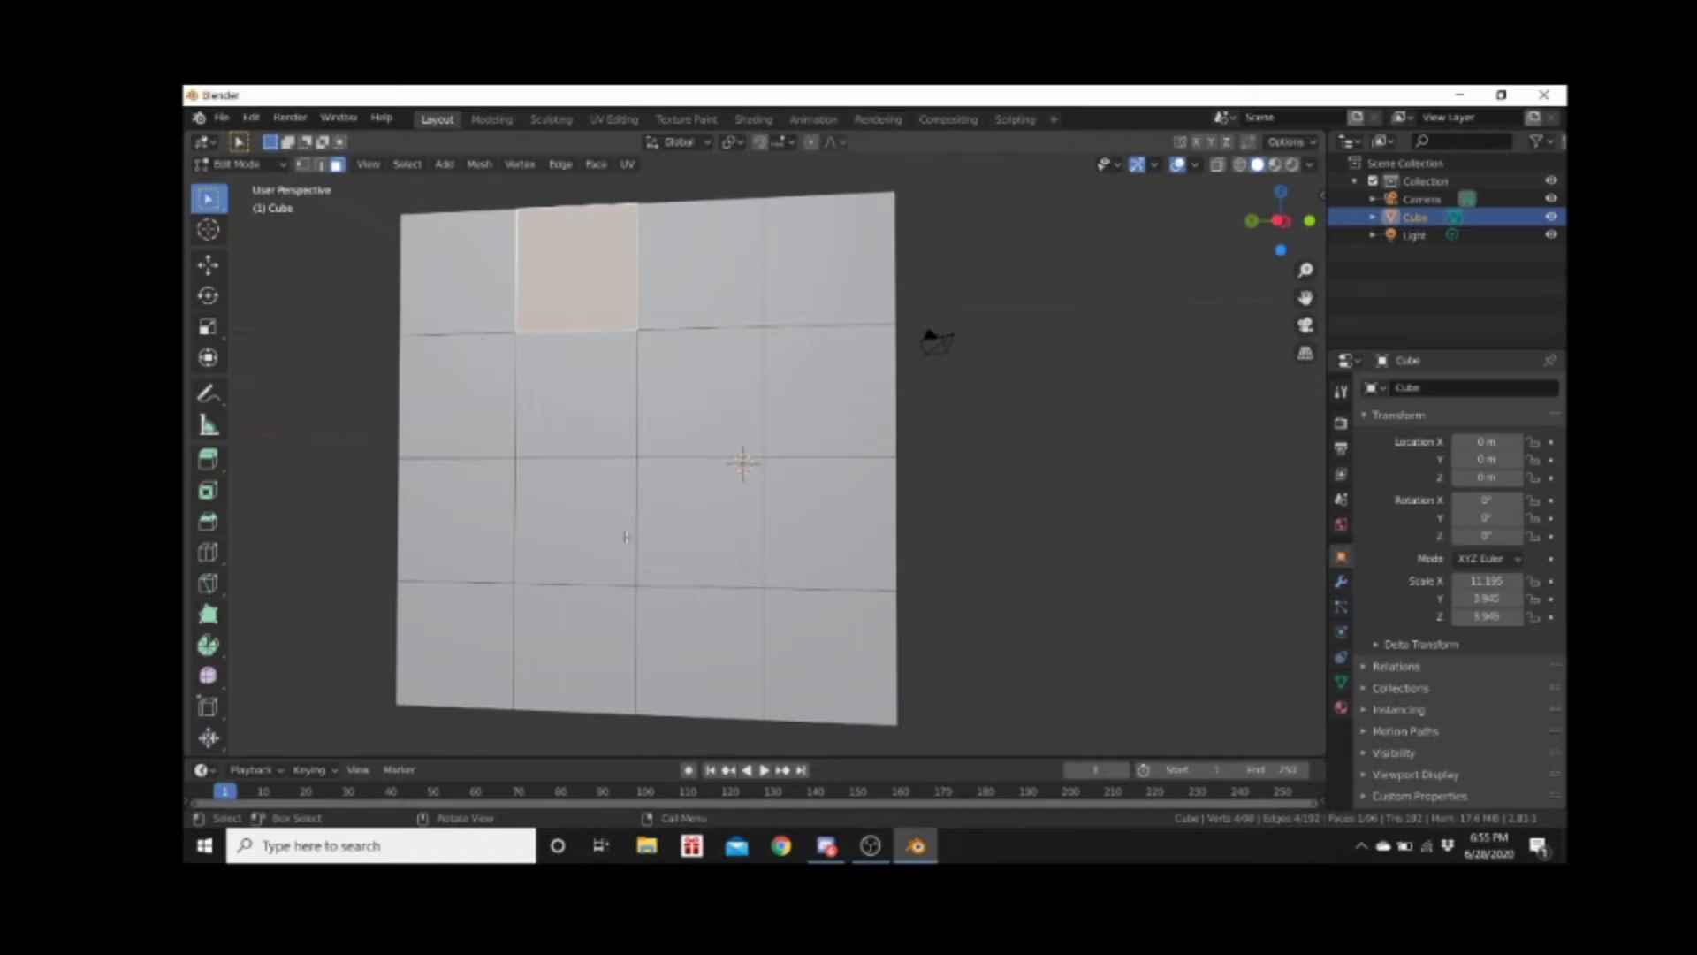
middle_drag(684, 573, 700, 434)
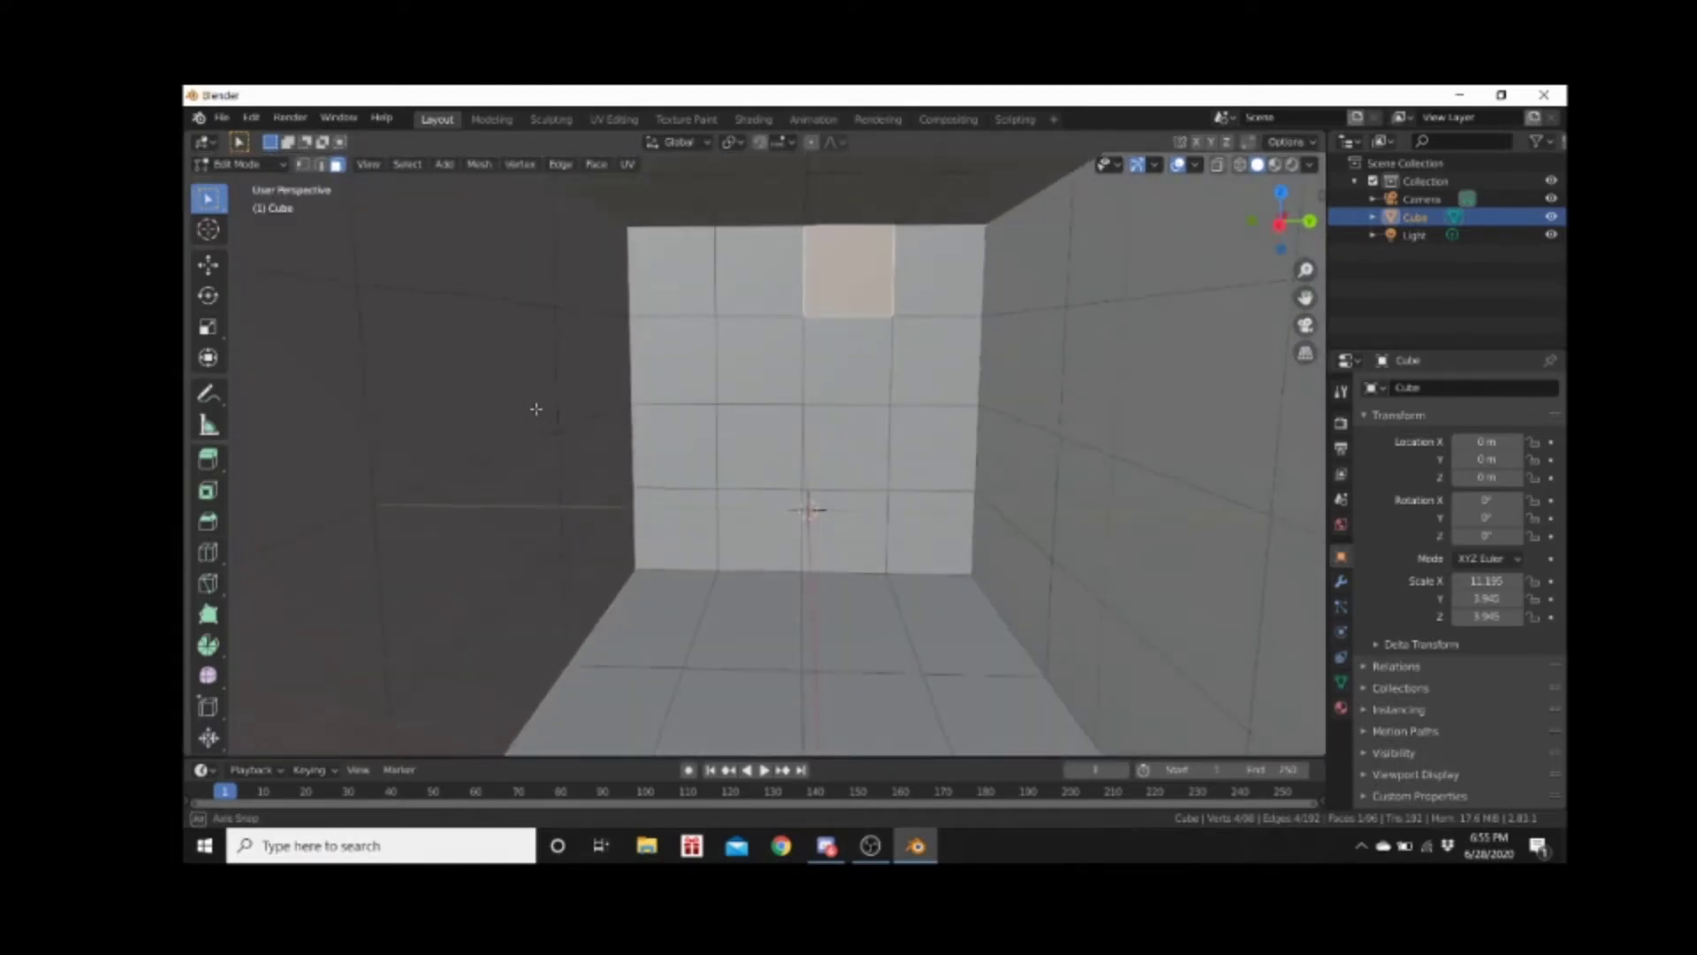
scroll(703, 436, down, 1)
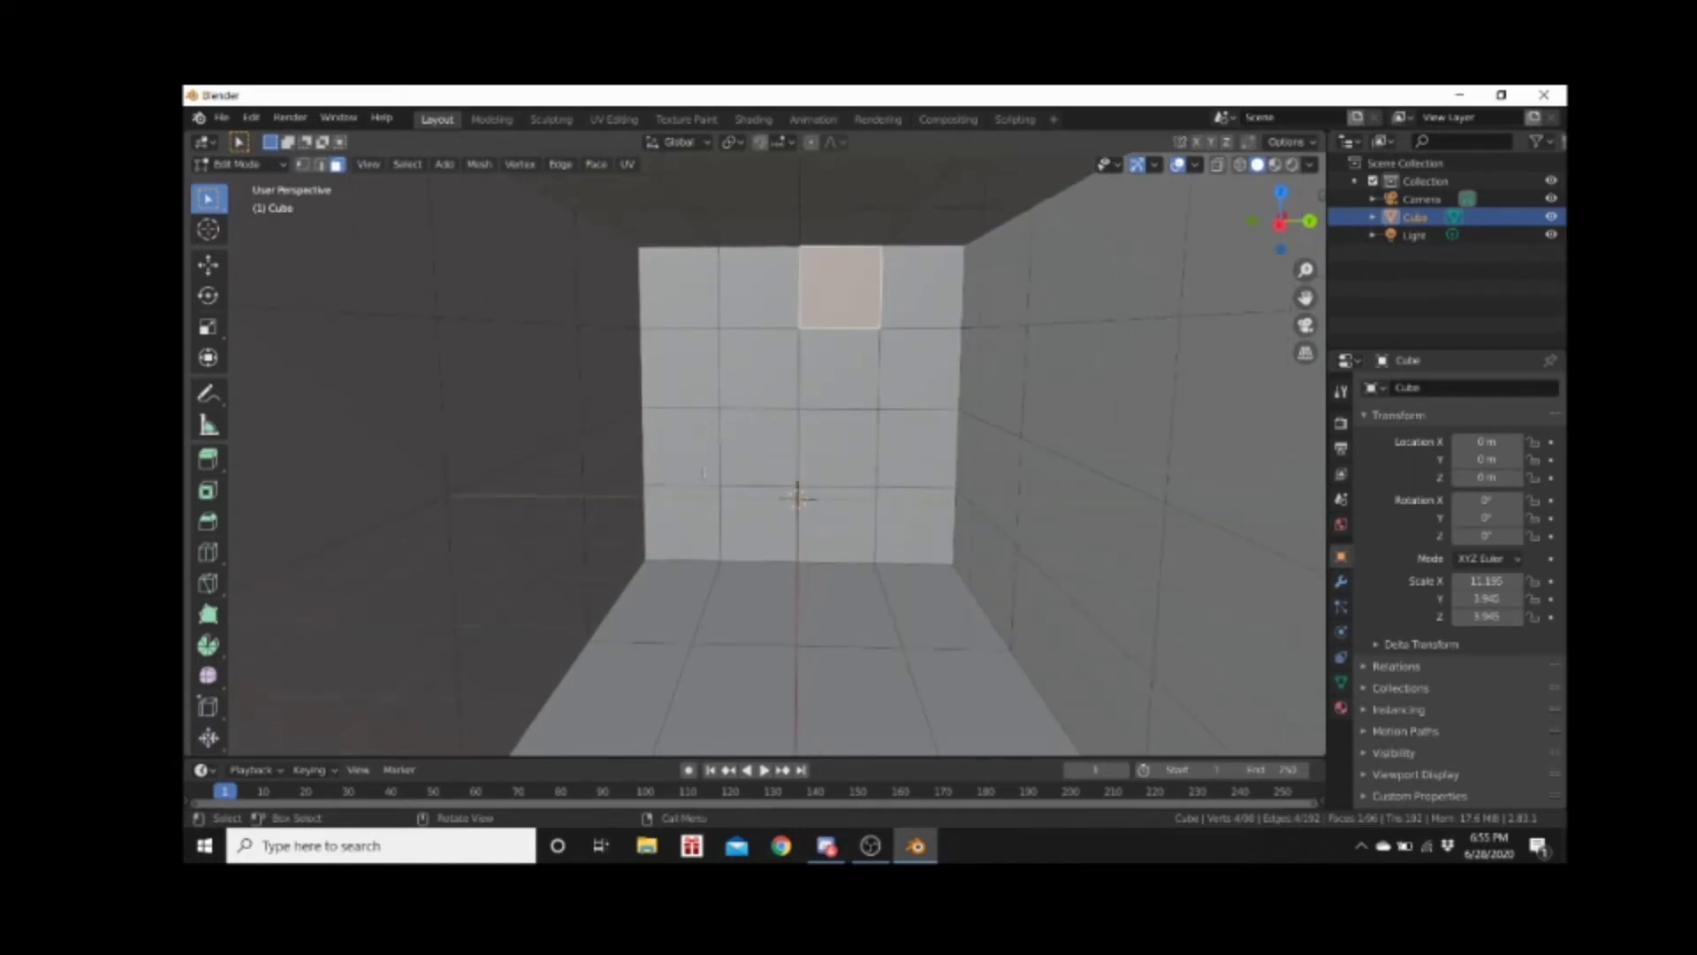
scroll(703, 476, down, 1)
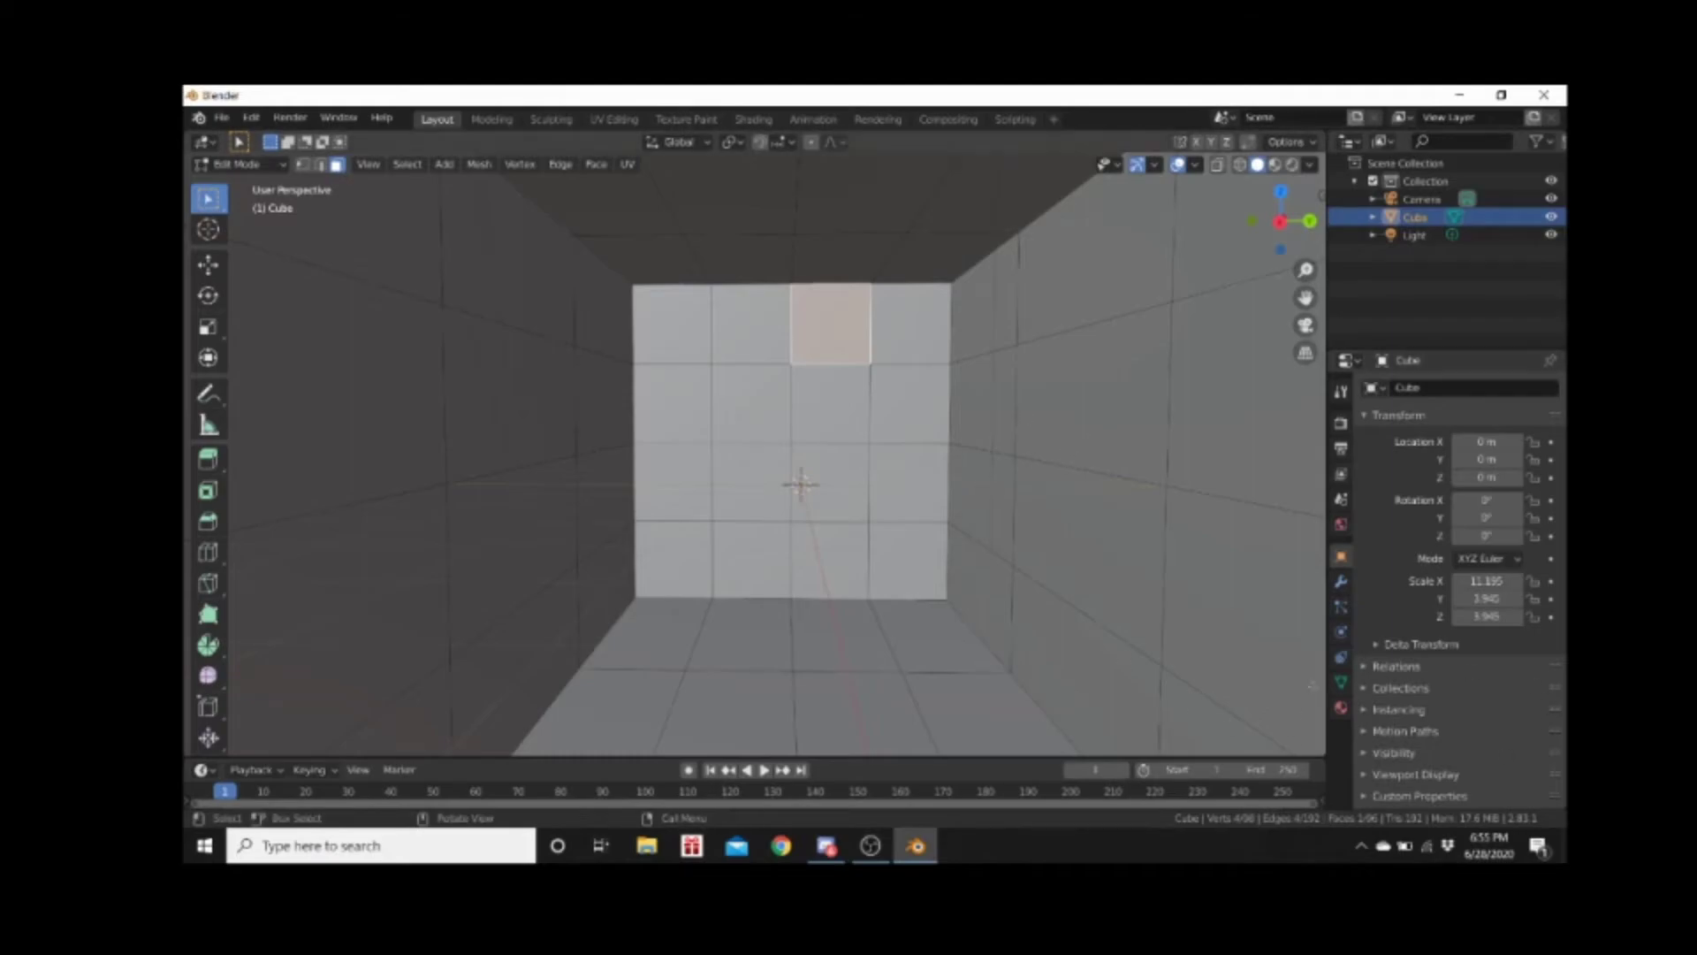
Set the World background surface colour to black
click(1341, 524)
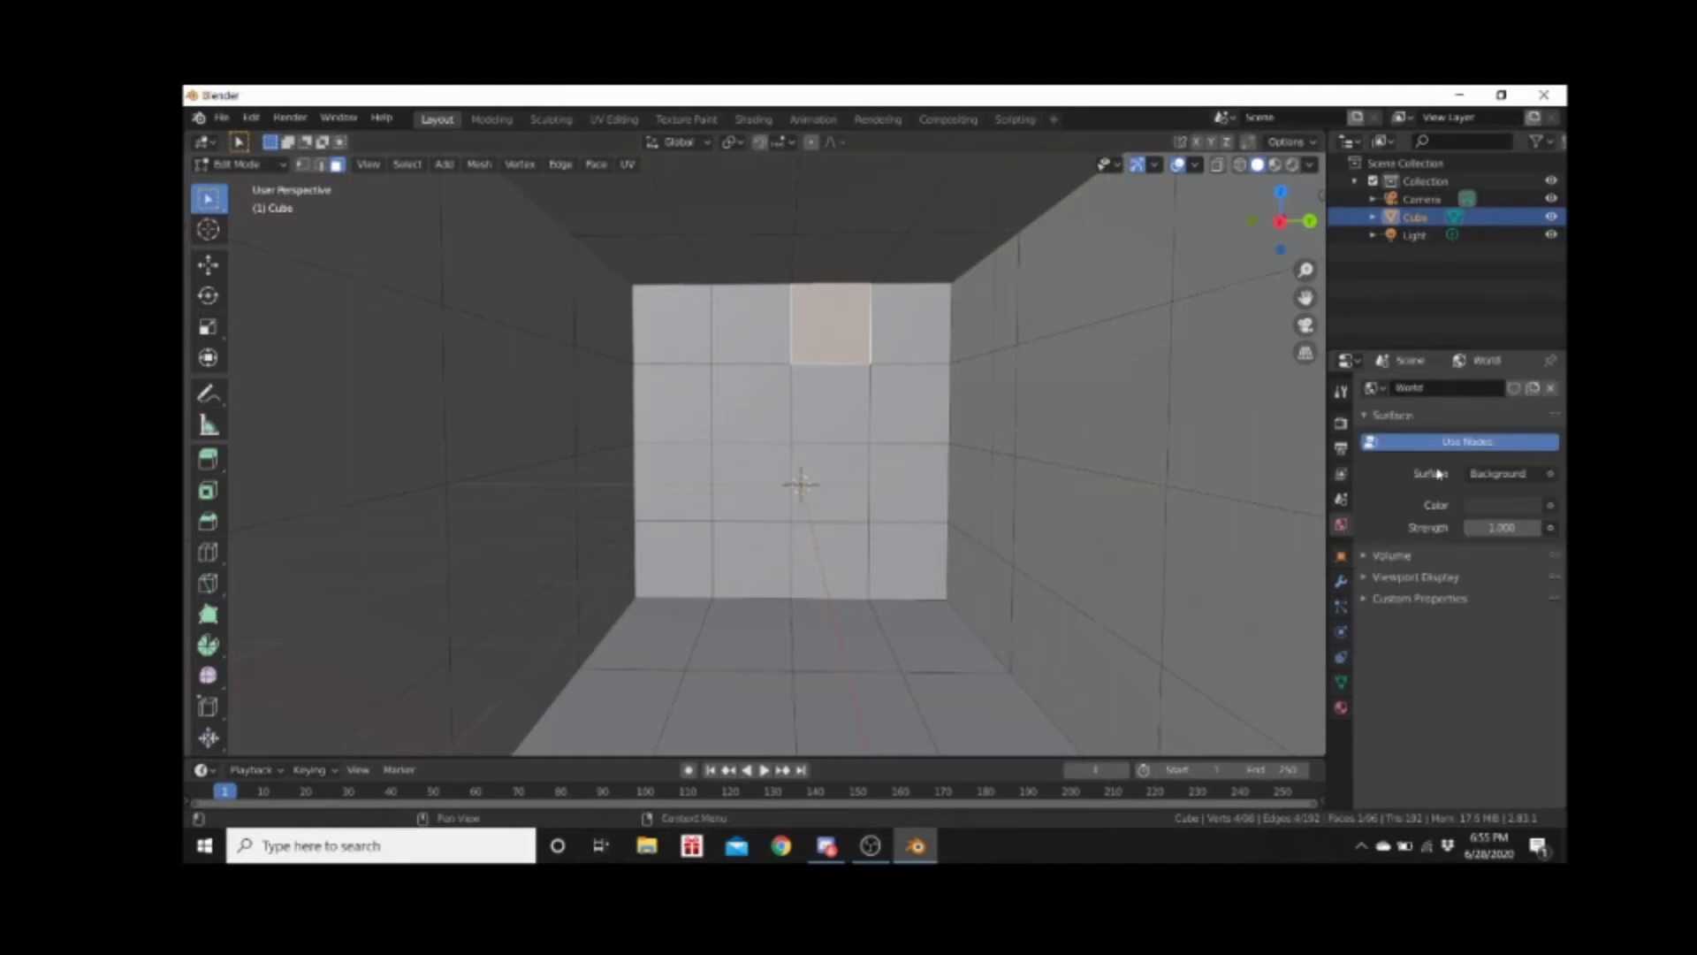
click(1491, 511)
drag(1538, 349, 1538, 389)
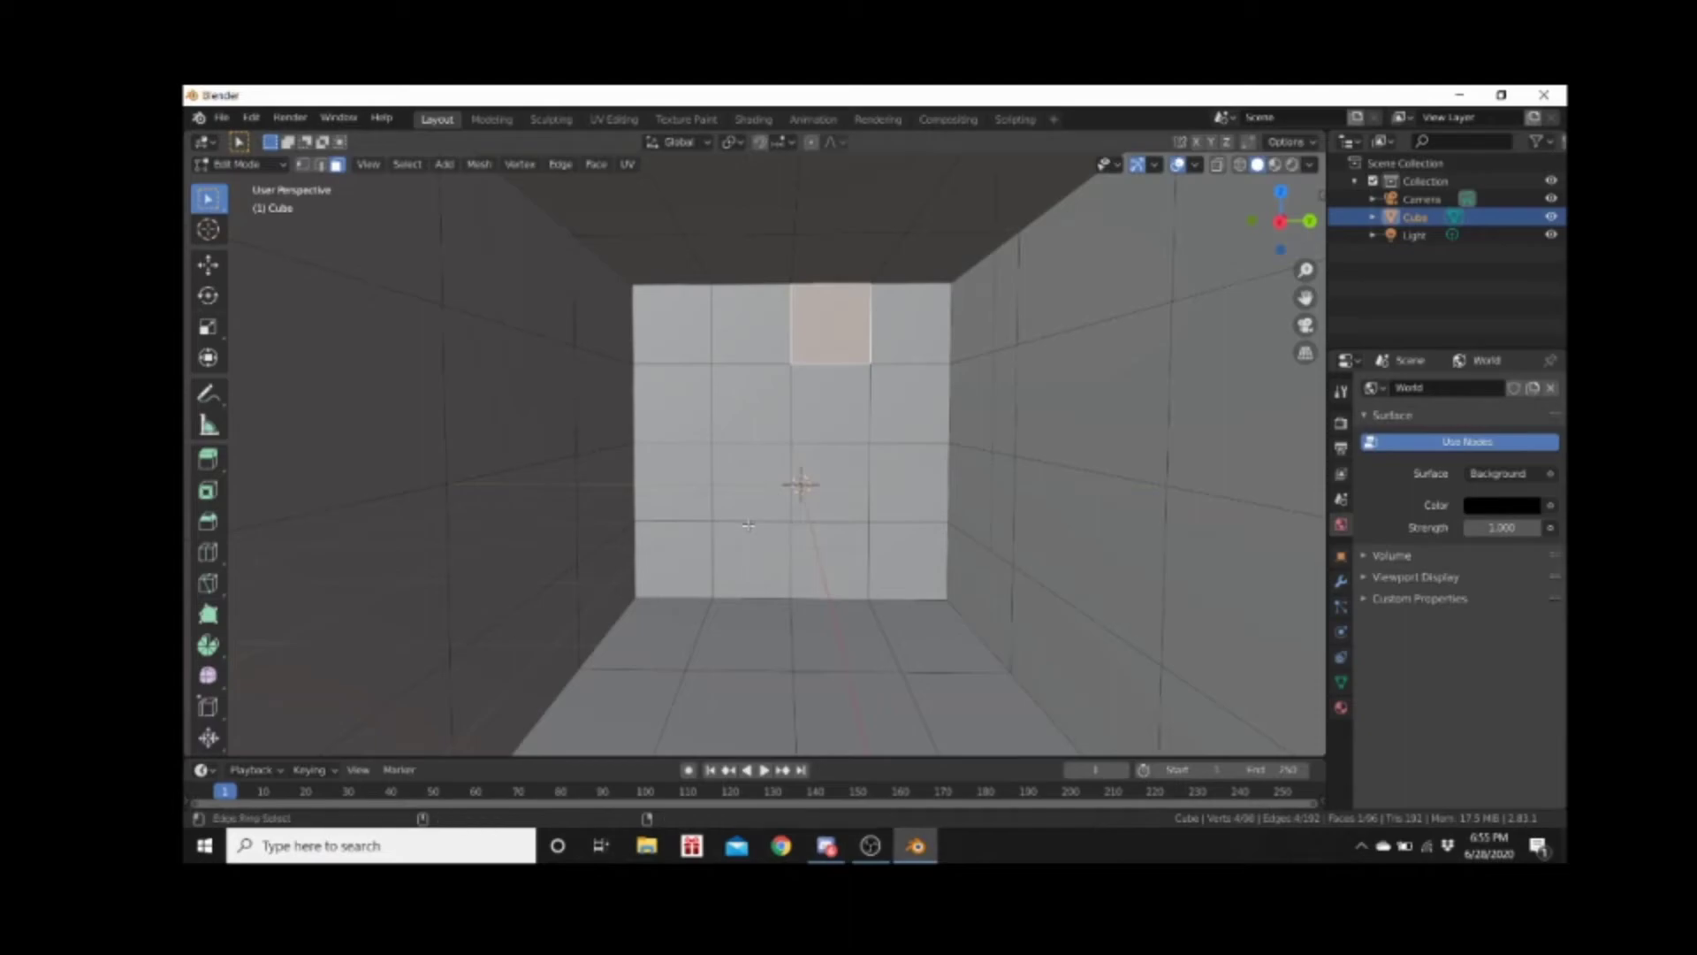
Return the box to Object Mode and look at the room's interior through the camera
key(KP_0)
click(735, 452)
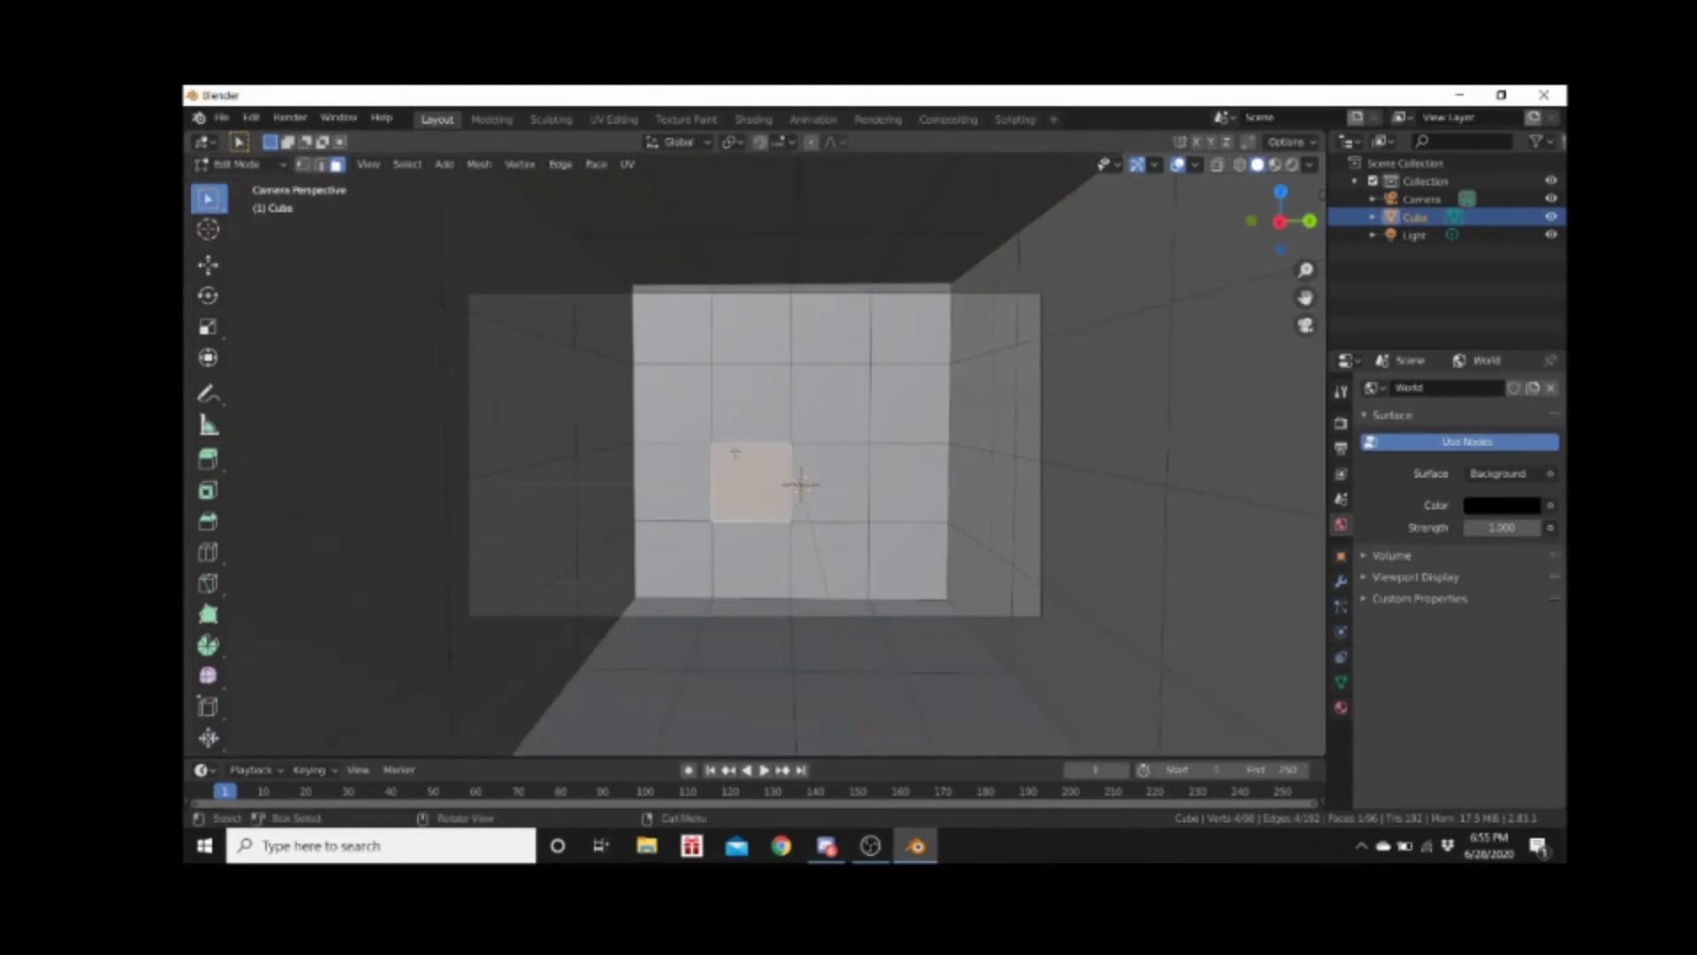
key(Tab)
scroll(757, 442, down, 5)
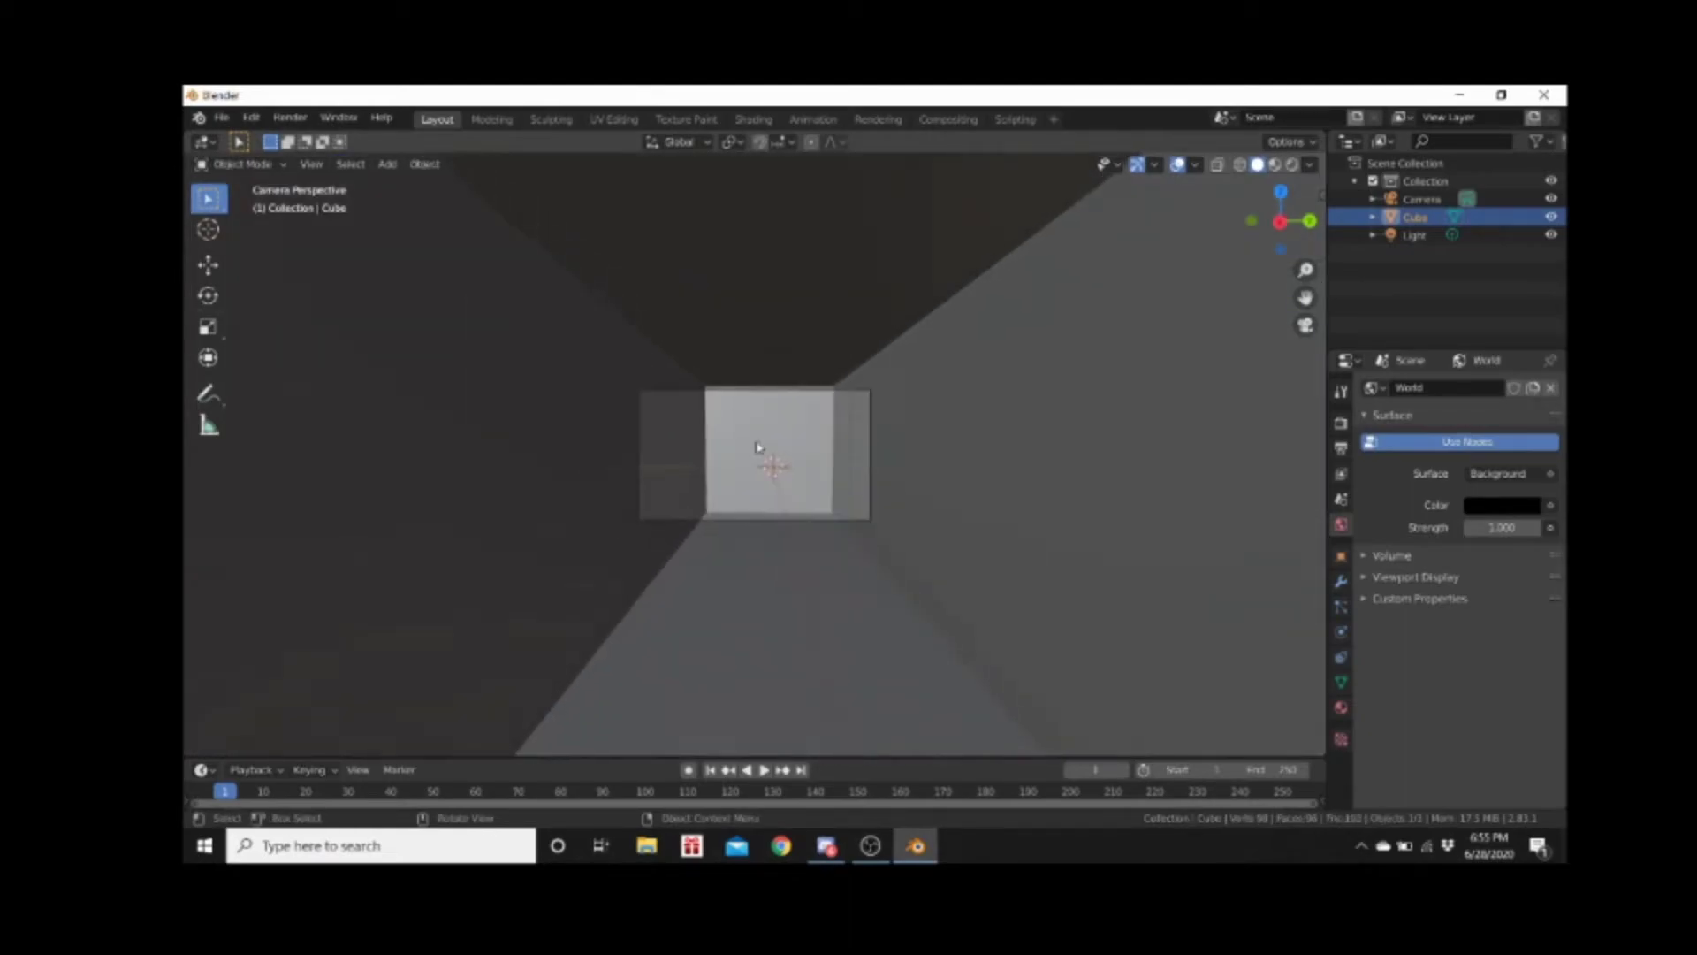
scroll(720, 567, up, 8)
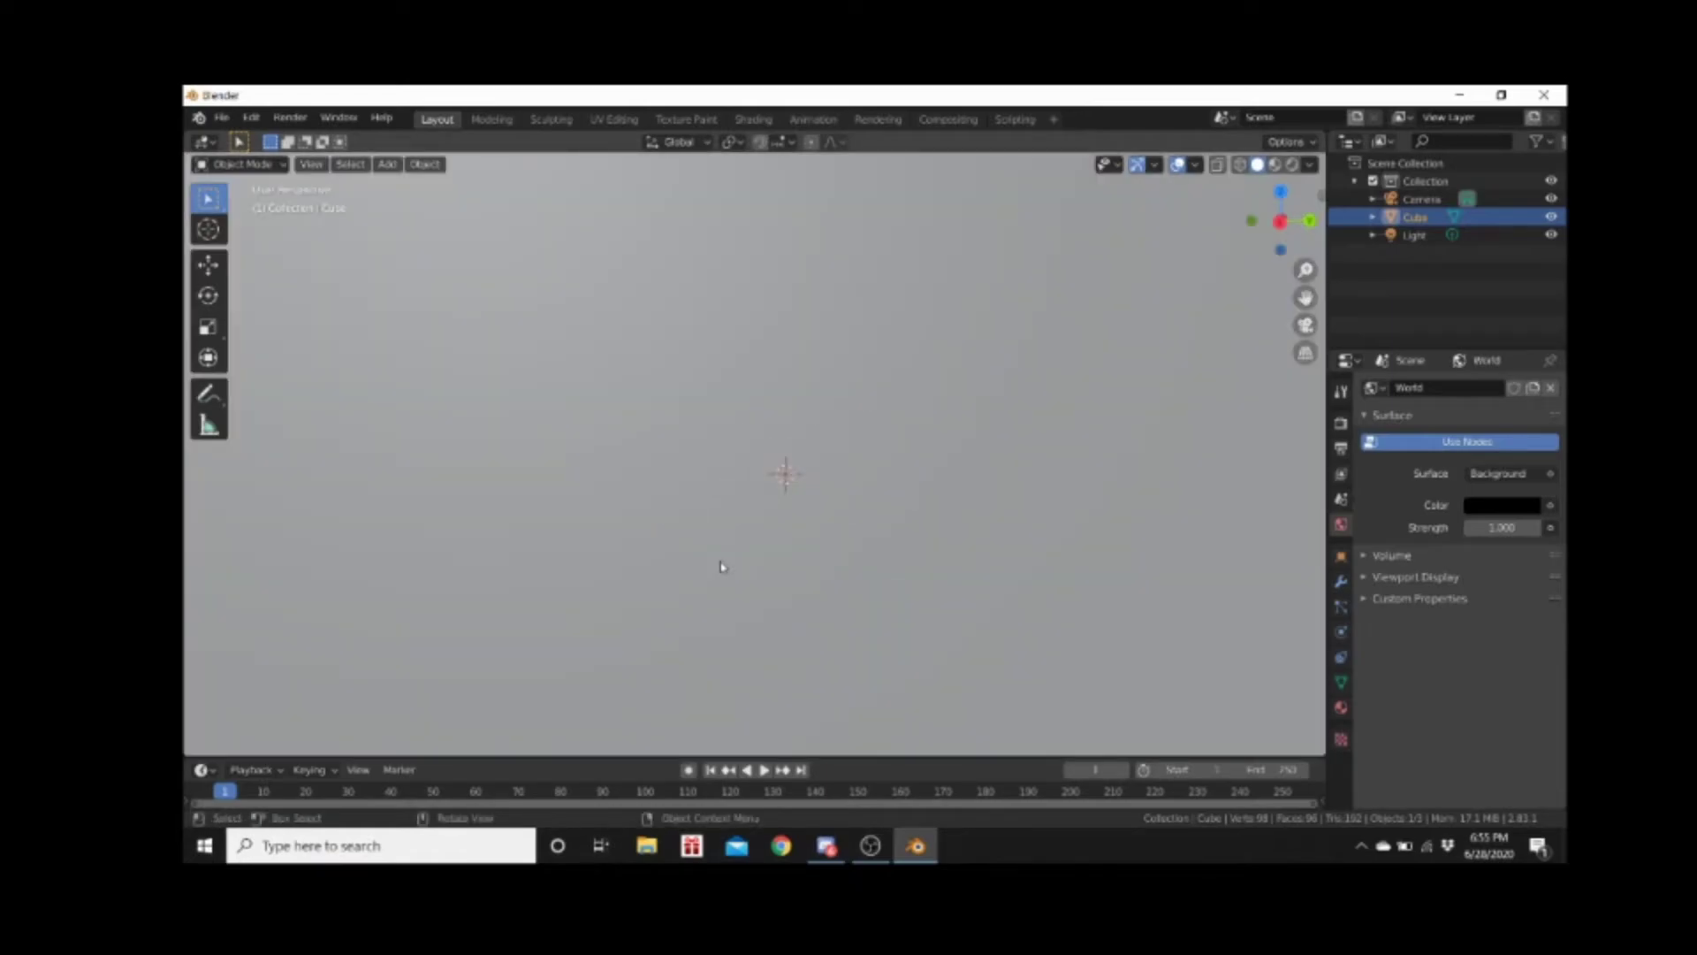
scroll(720, 567, down, 5)
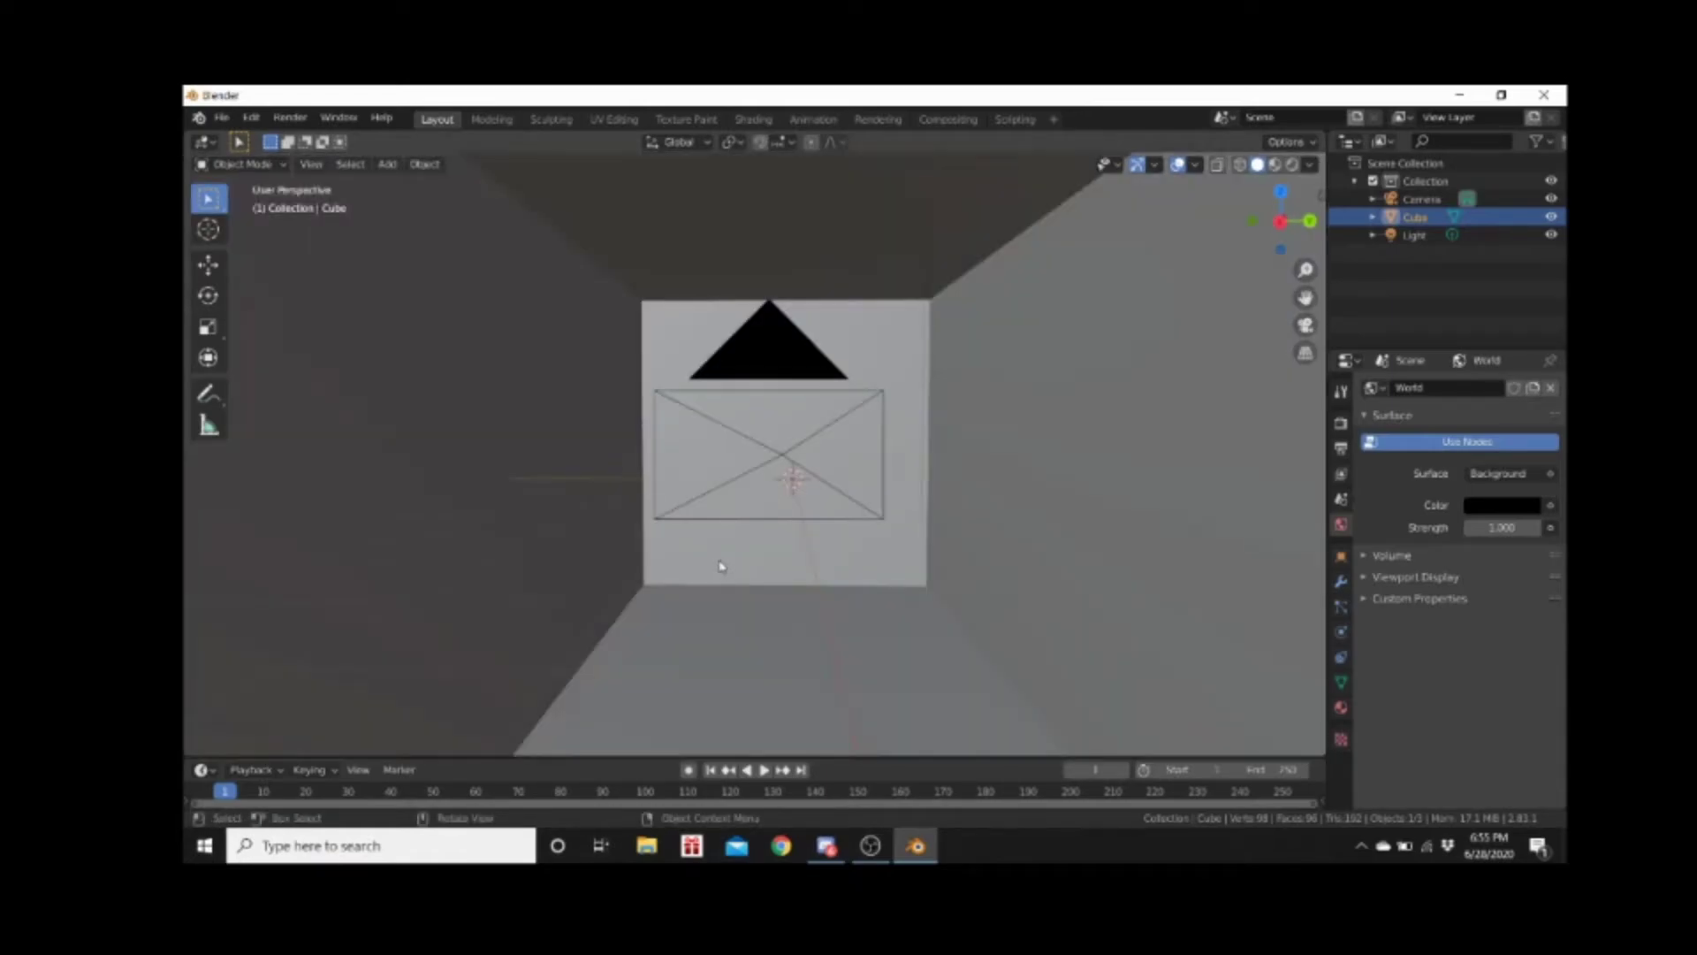
scroll(720, 568, down, 4)
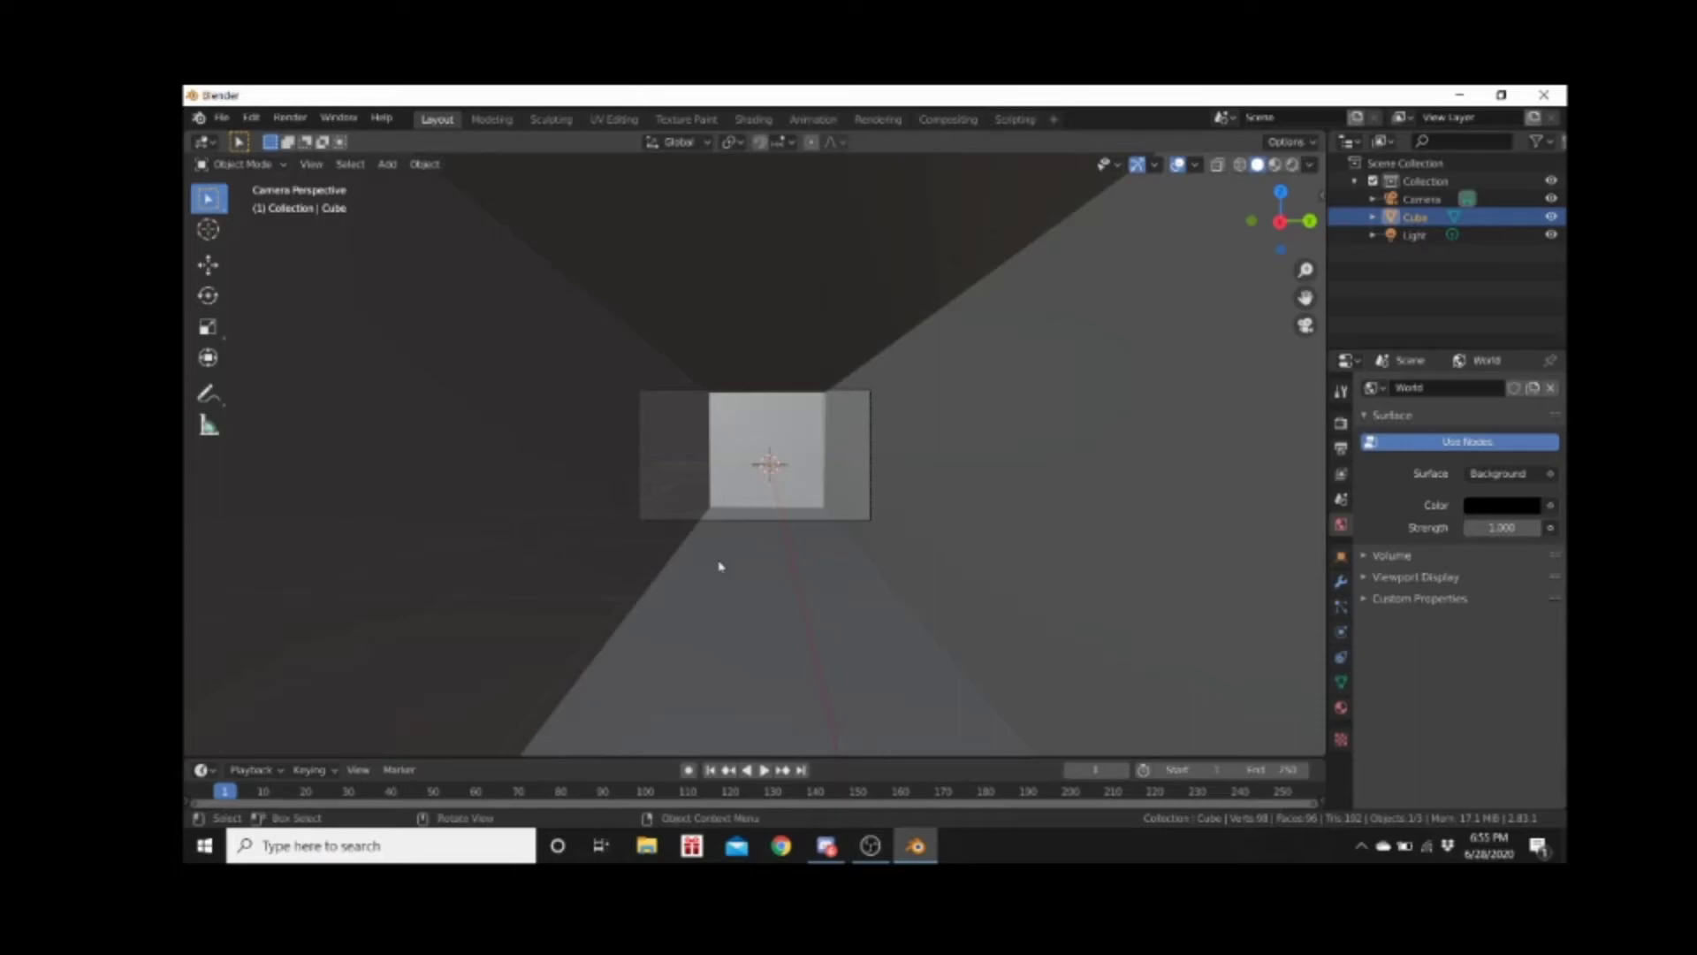
scroll(716, 560, up, 6)
scroll(716, 560, down, 2)
key(KP_0)
scroll(716, 559, up, 6)
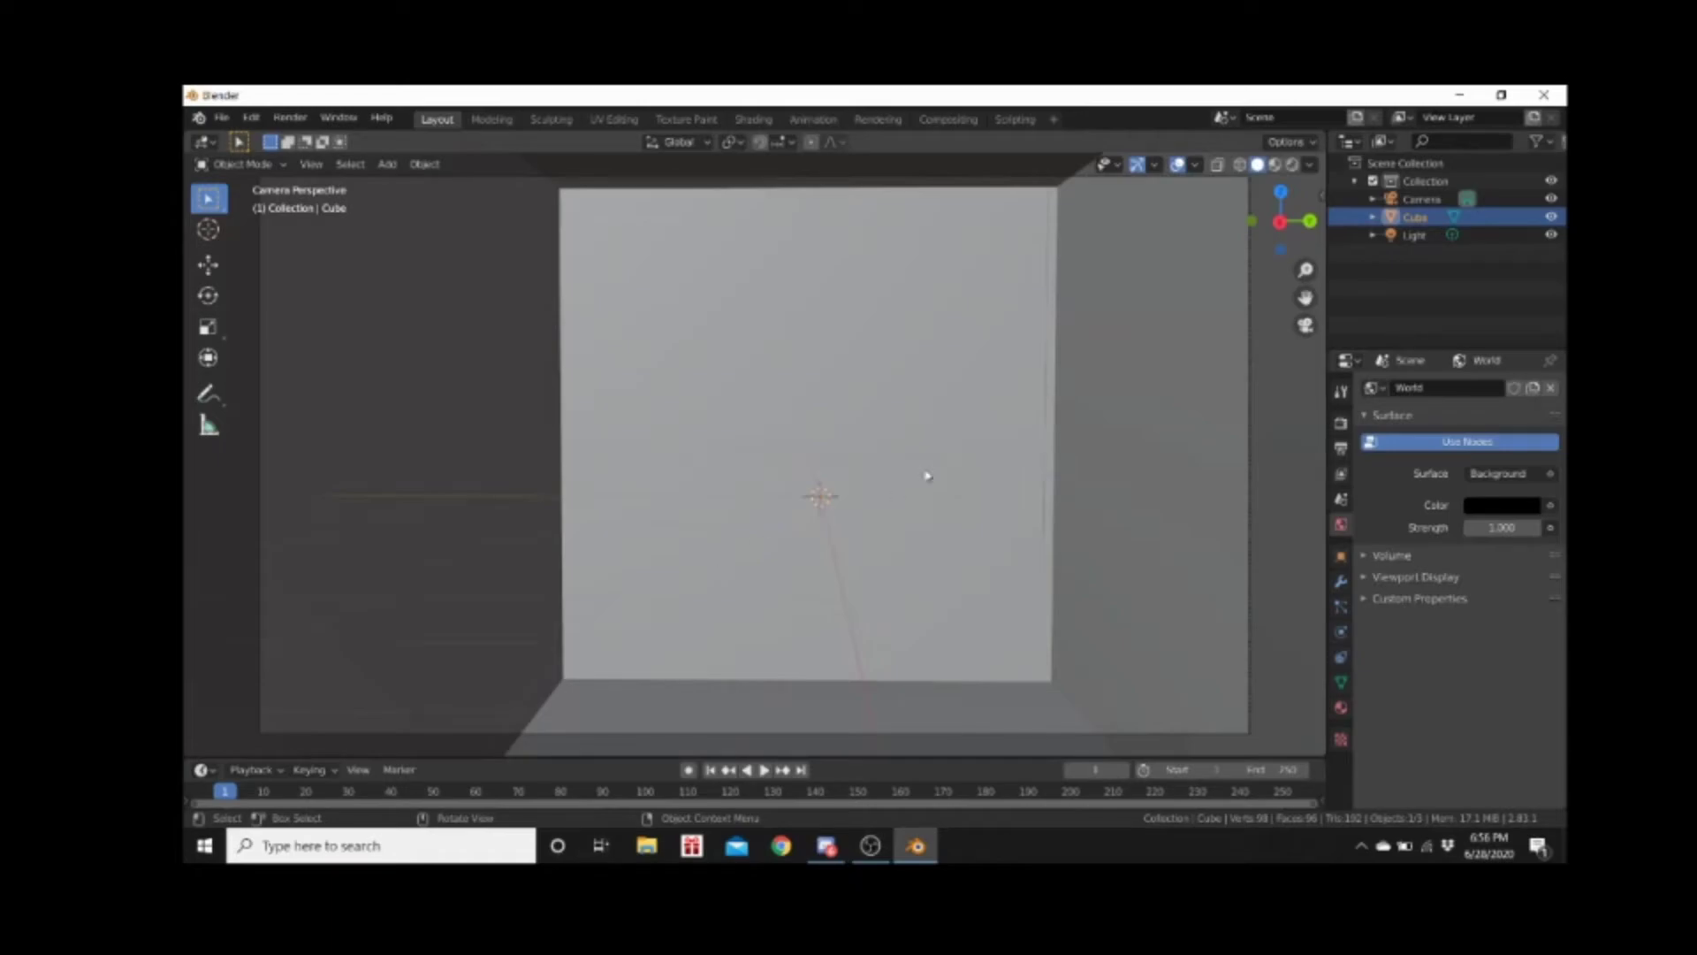
scroll(875, 596, down, 2)
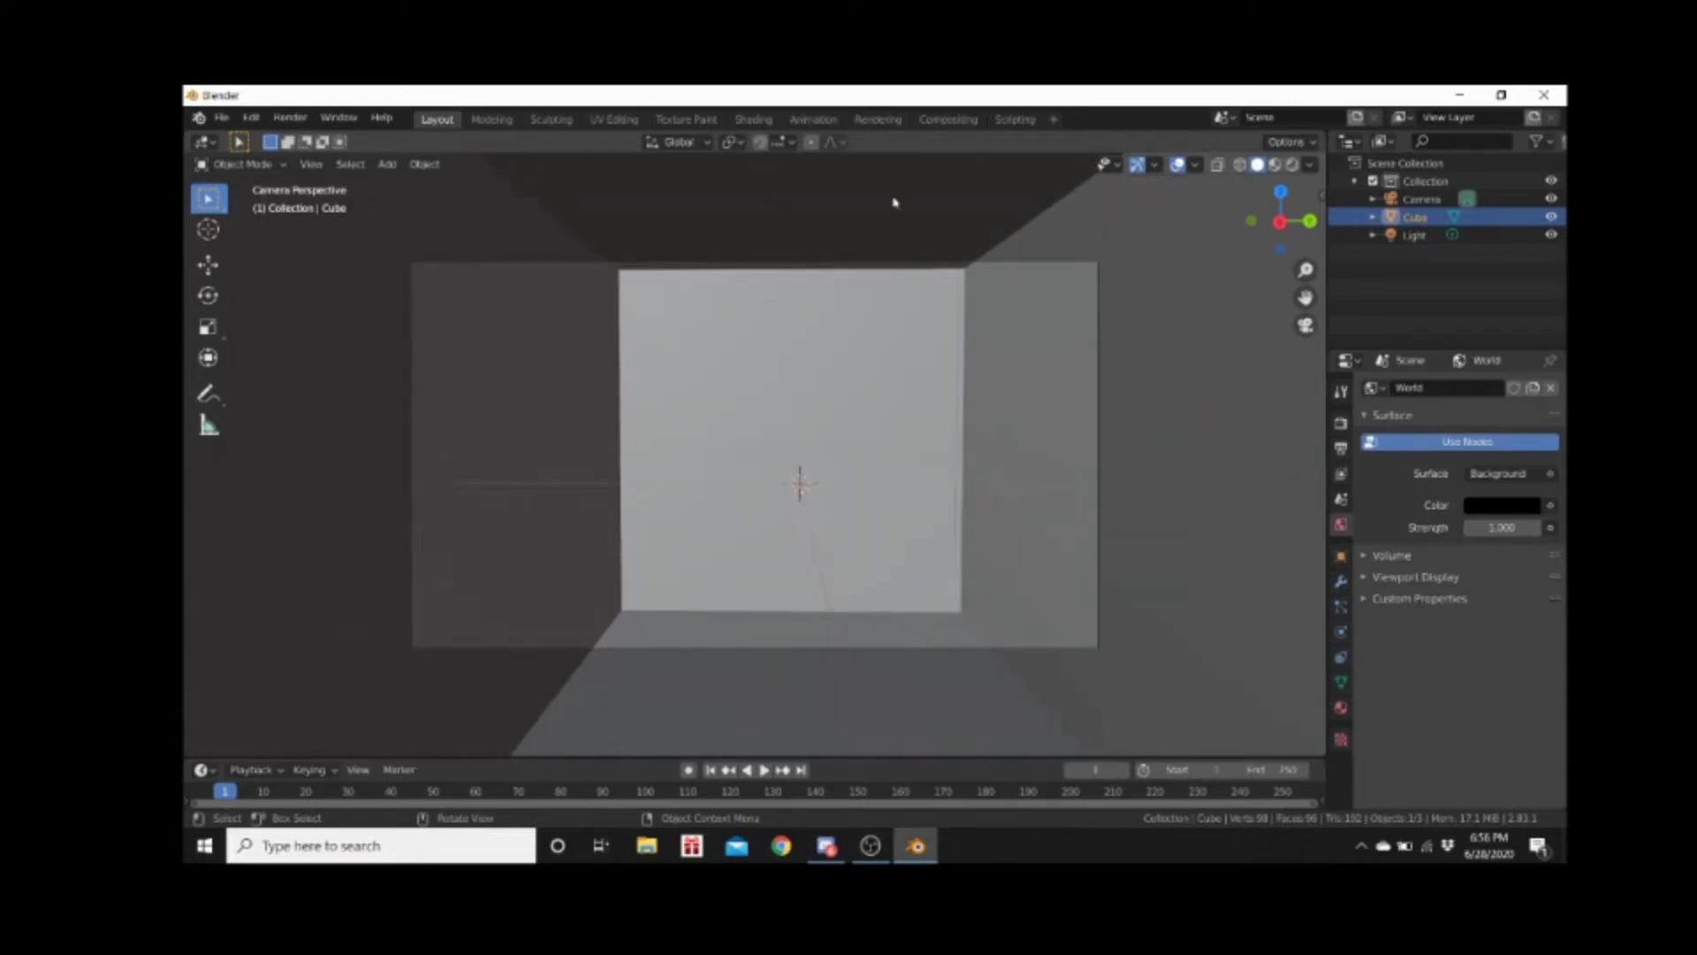
Select the camera, show its transform values and set its Y rotation to 0°
click(1318, 200)
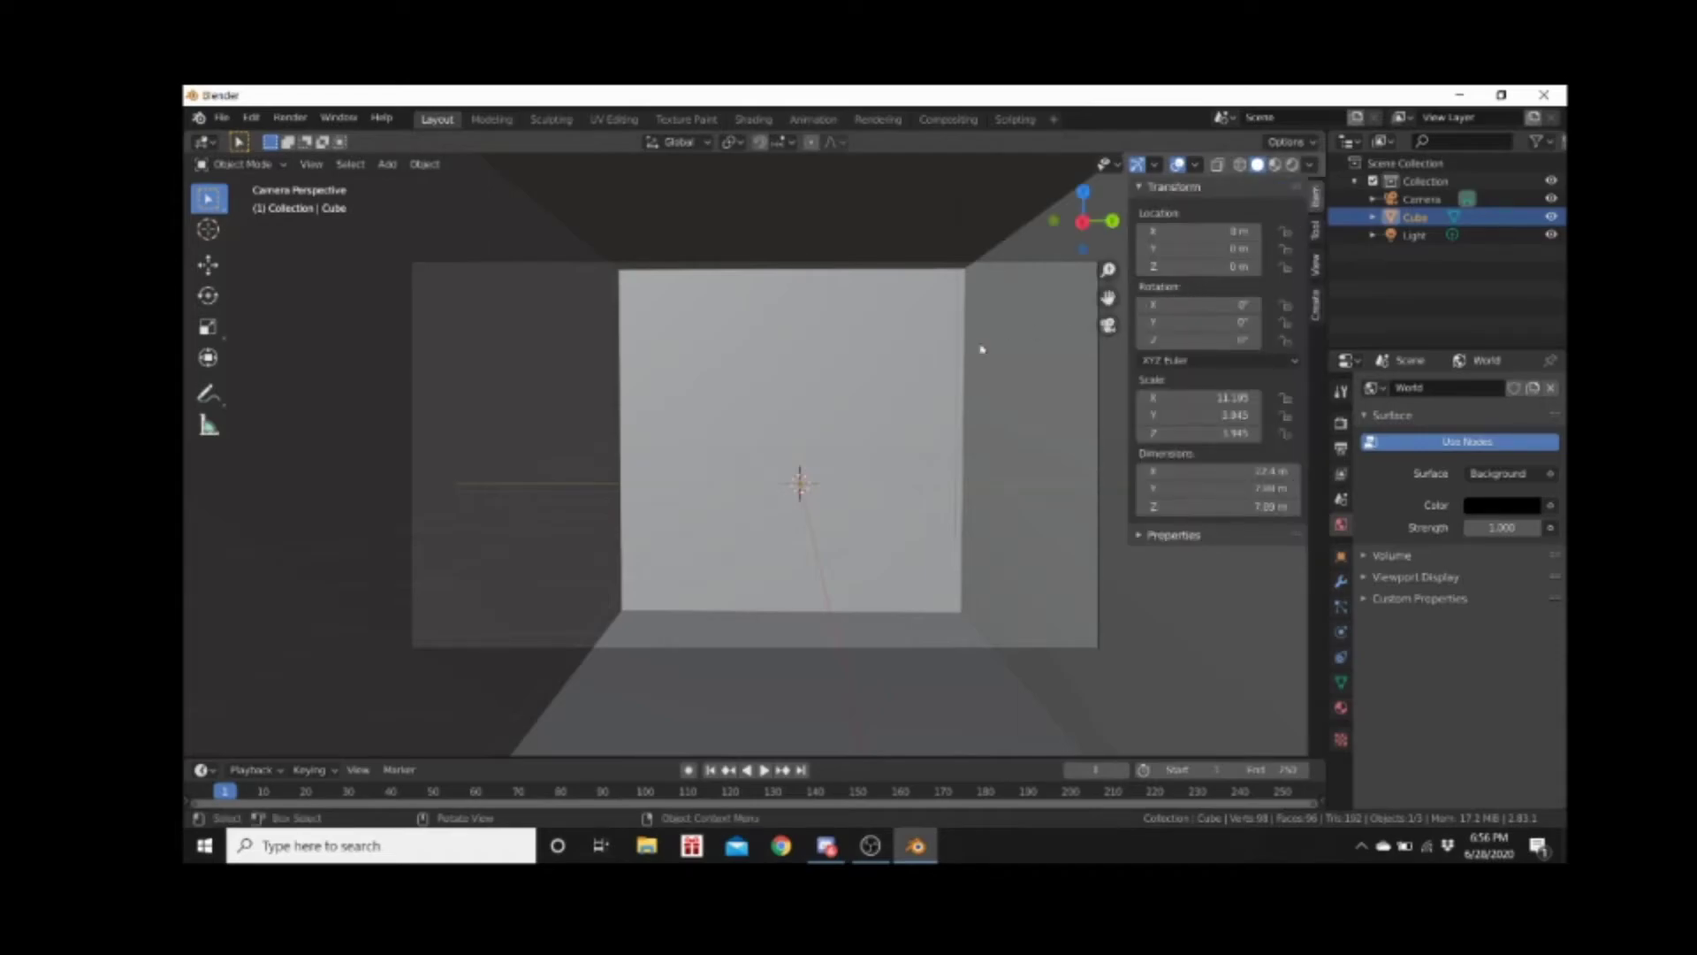
click(999, 265)
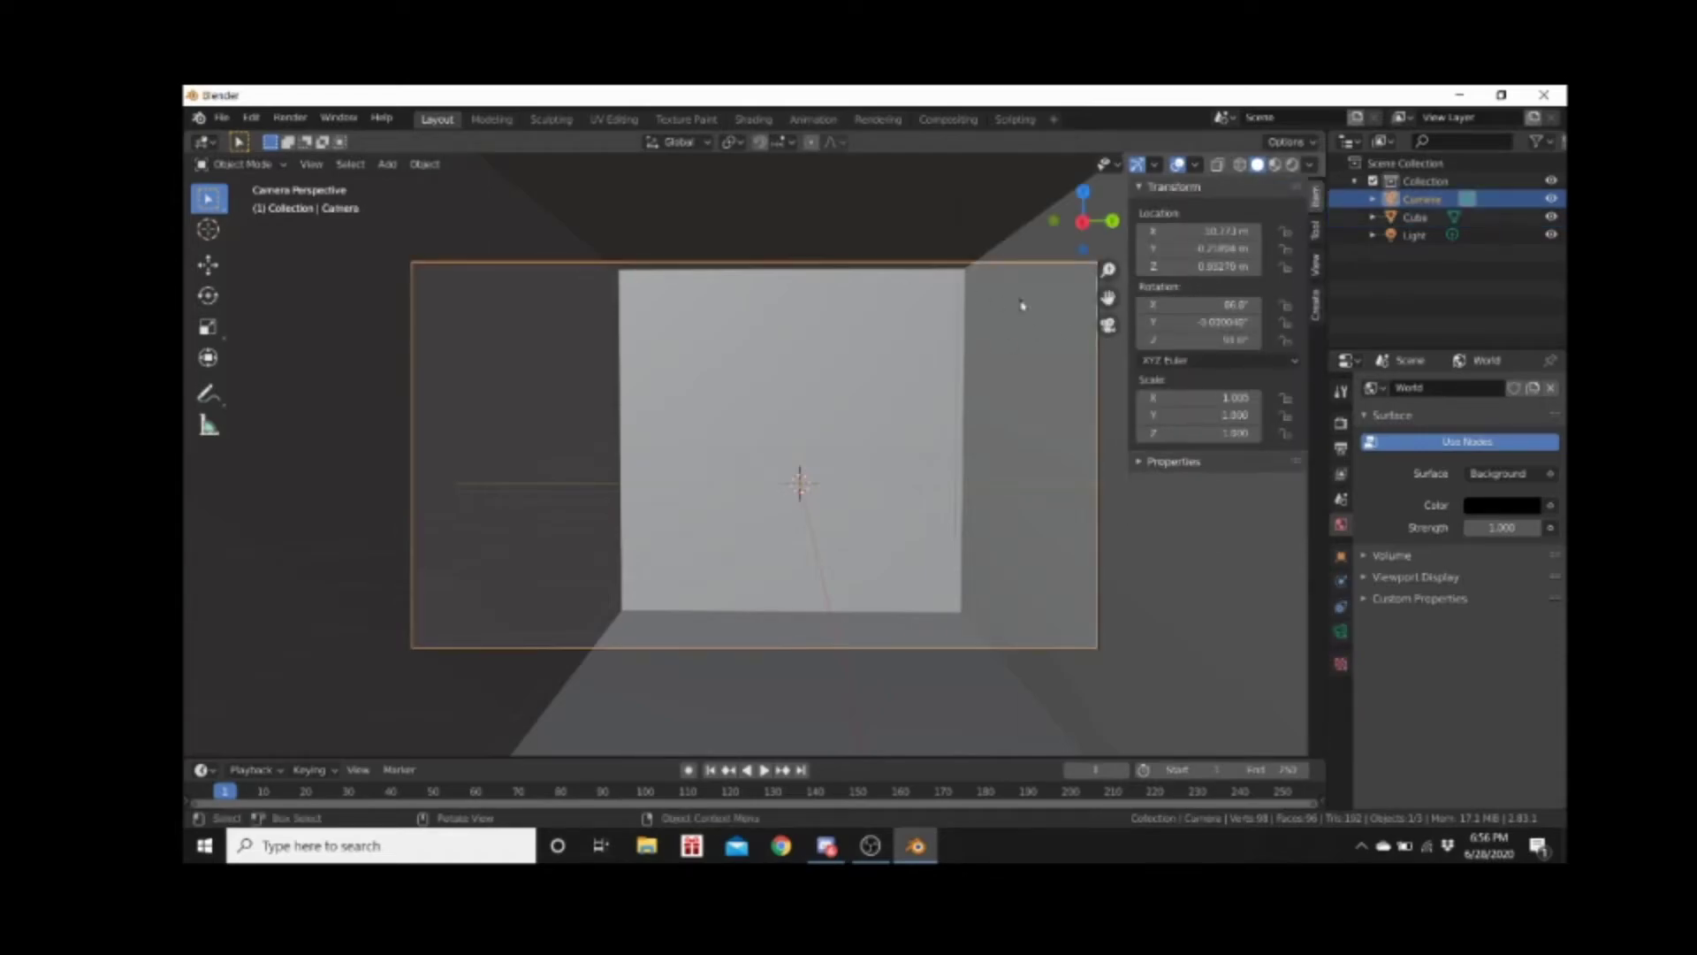
drag(1202, 324, 1202, 323)
click(1203, 324)
text(0)
key(Return)
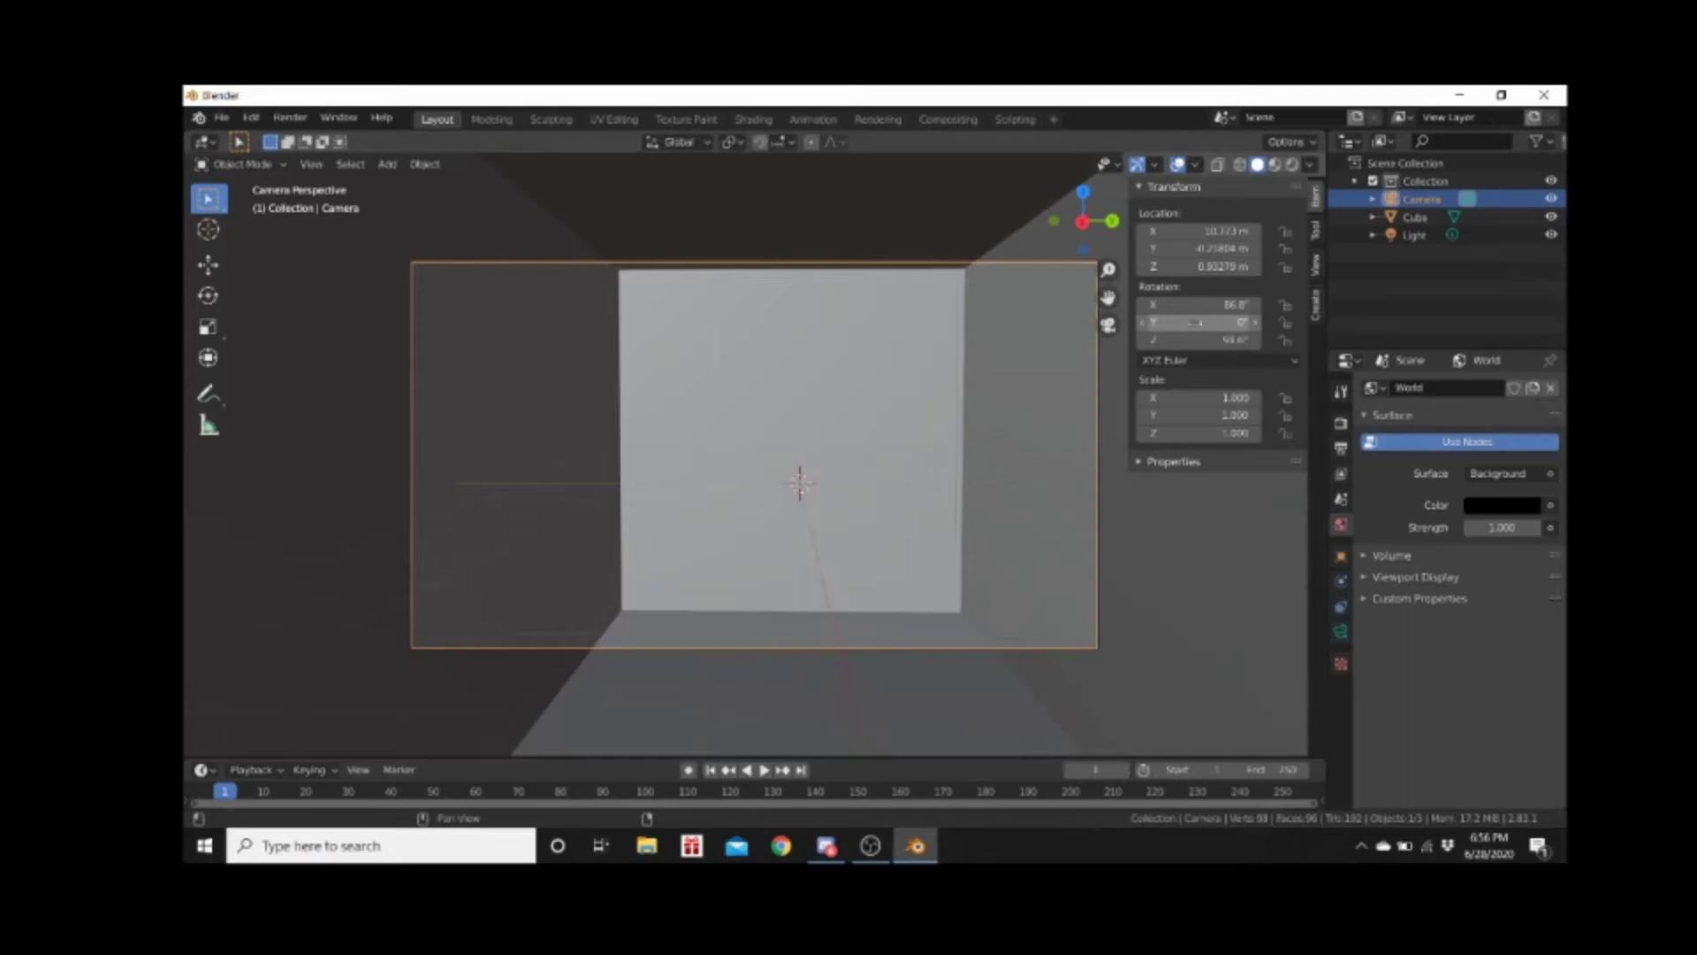
Try different X rotations for the camera, including 87° and 80°, to judge how the room is framed
click(1223, 305)
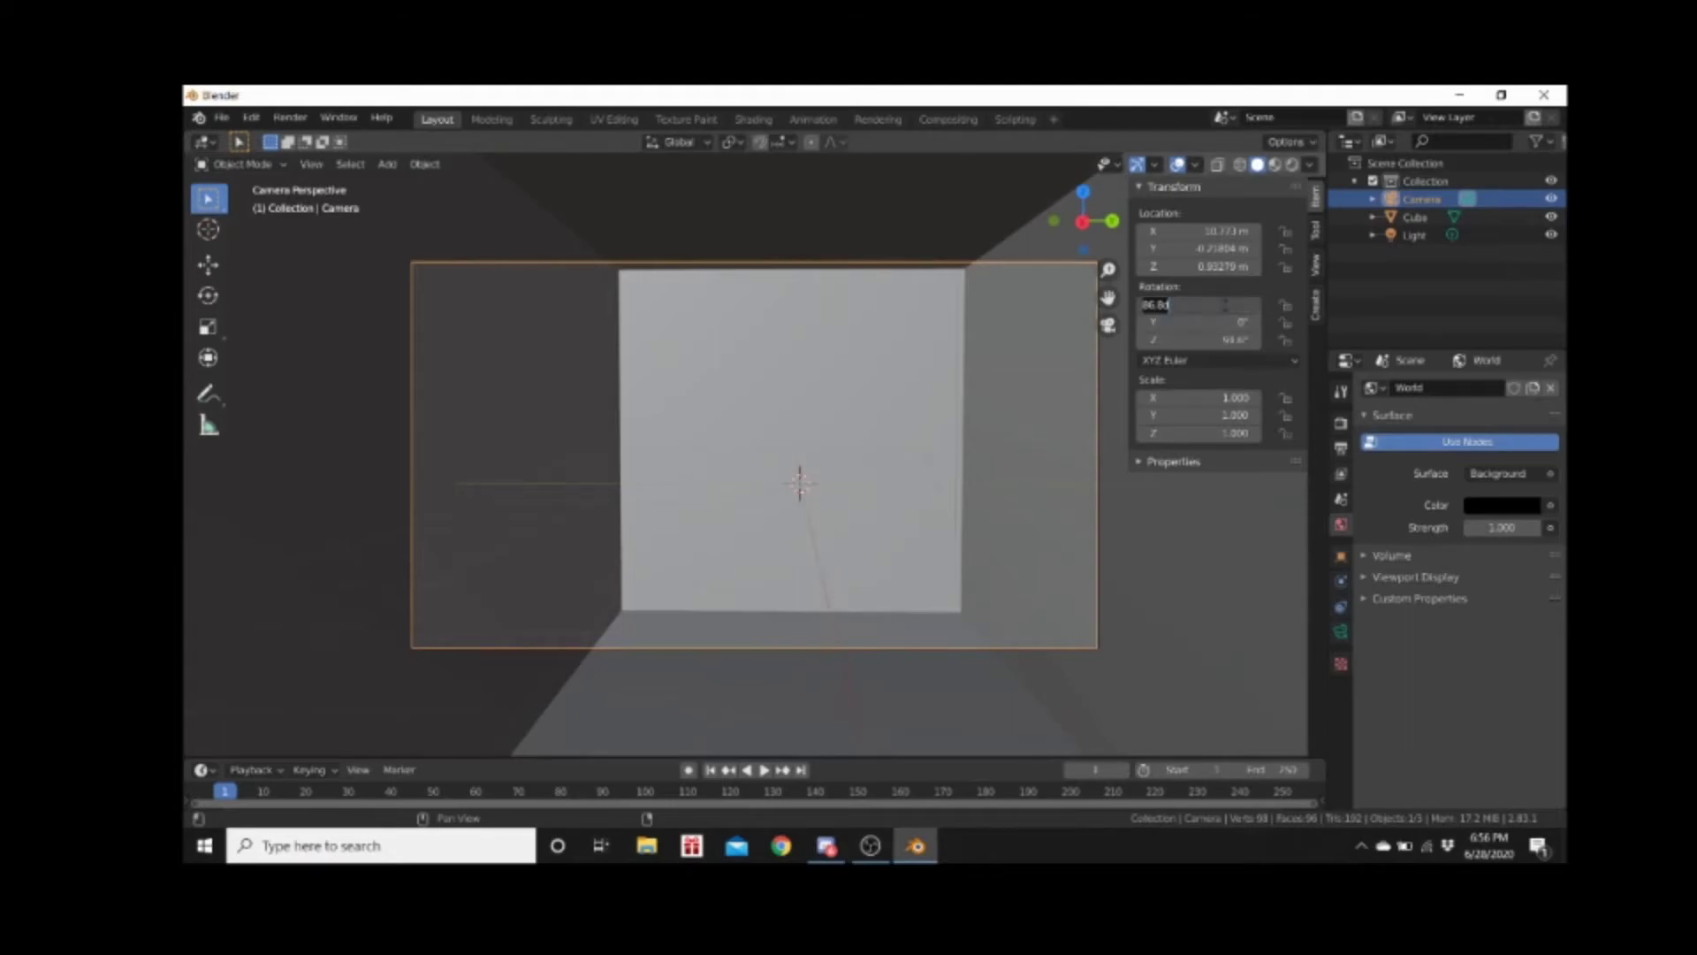
text(88)
key(Return)
drag(1223, 304, 1221, 311)
click(1232, 305)
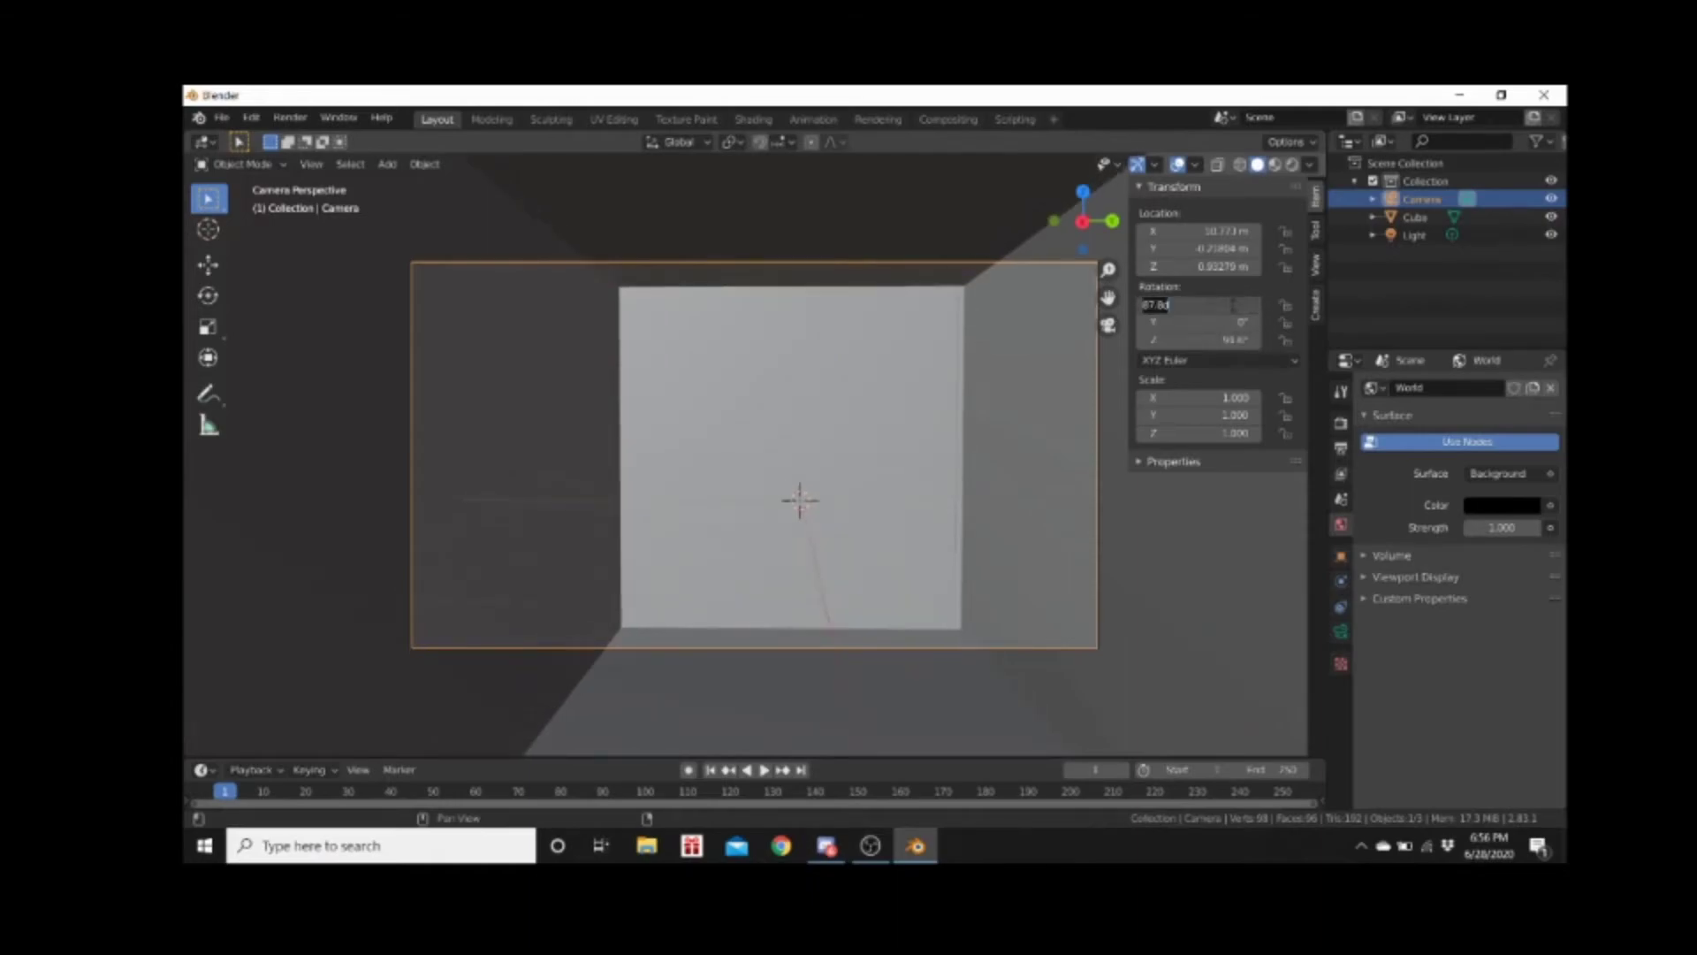
text(90)
key(Return)
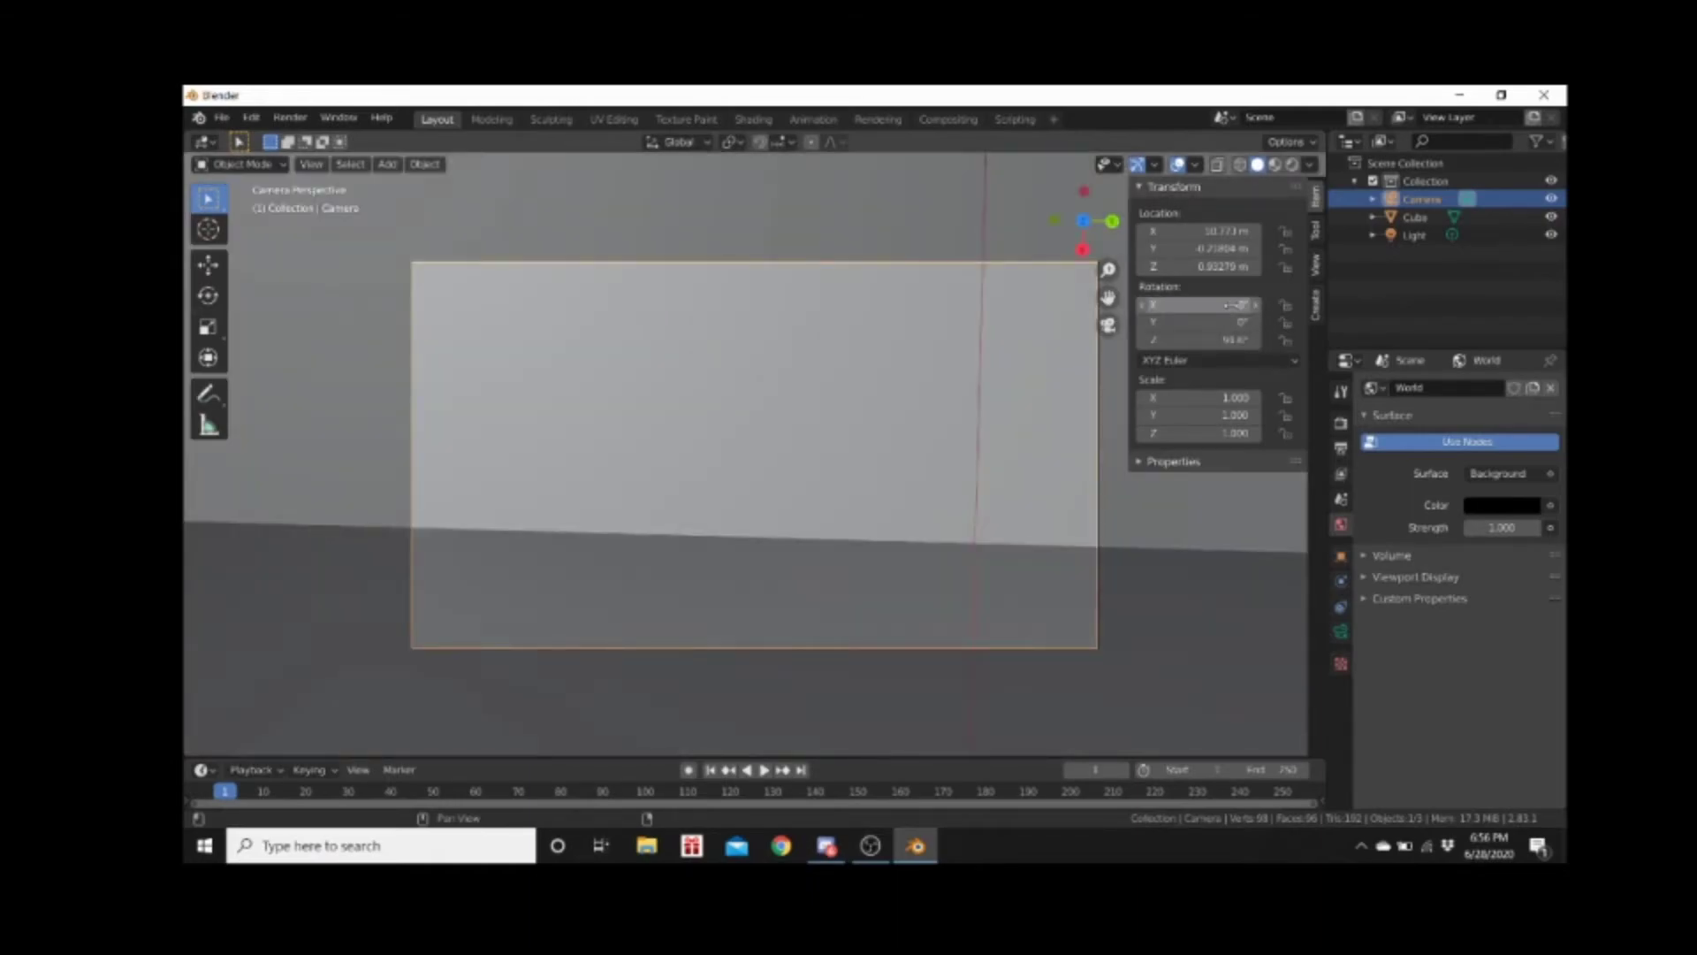
click(1234, 305)
text(80)
key(Return)
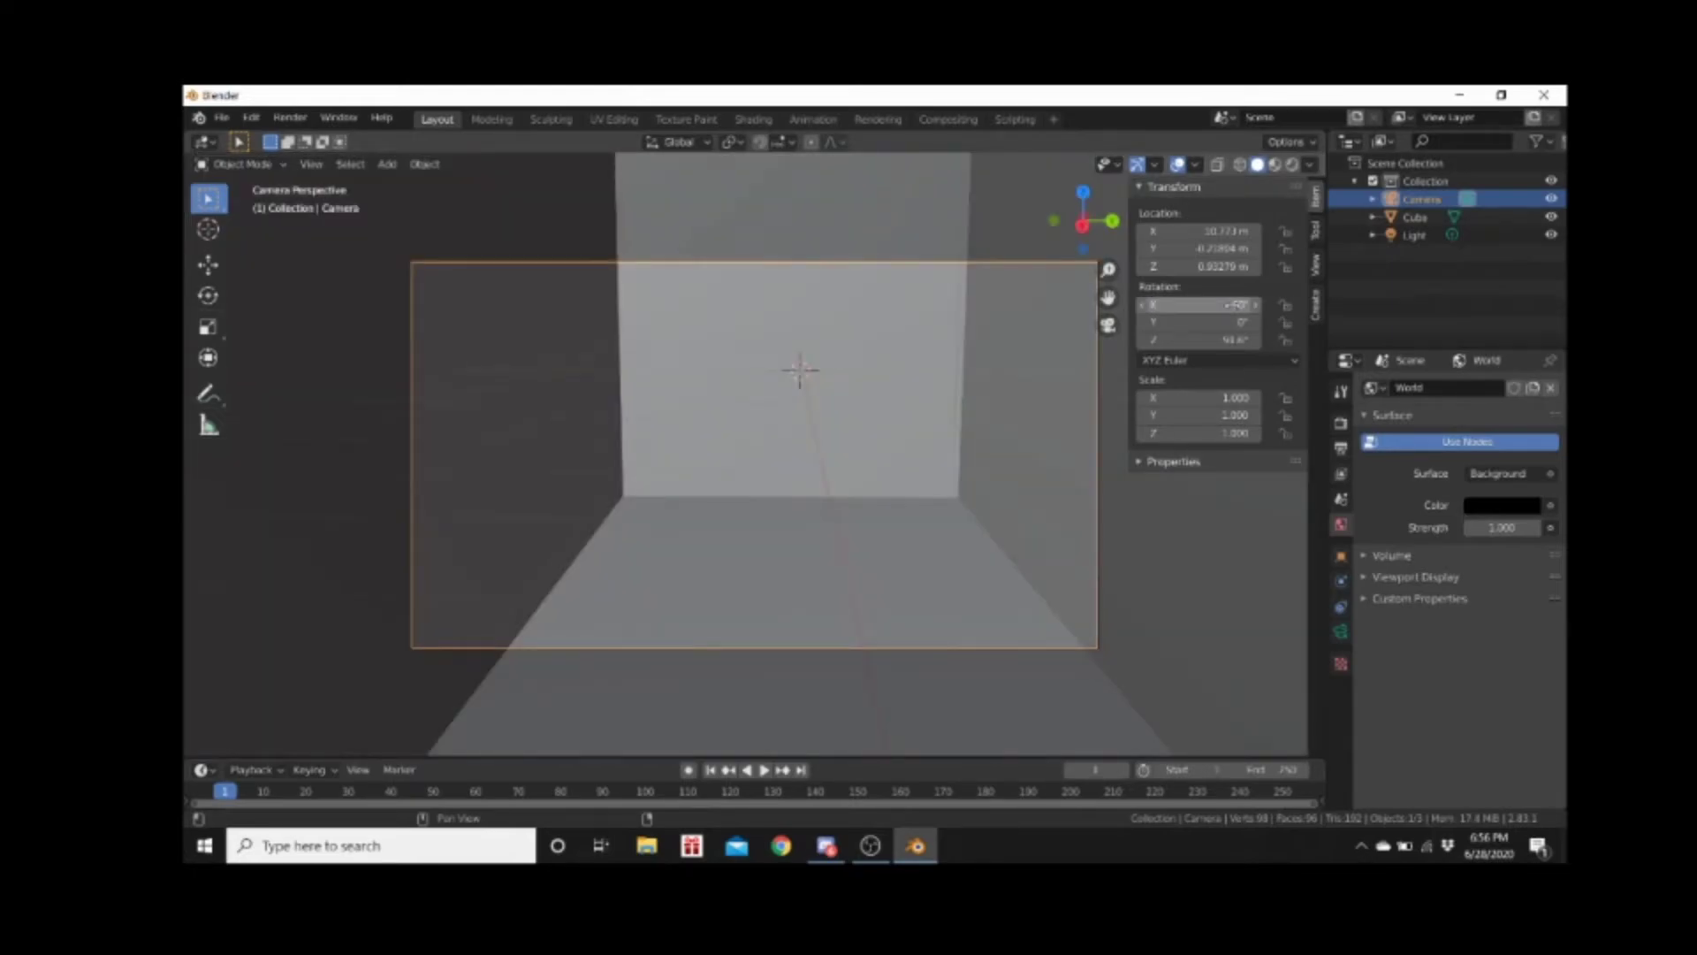
click(1234, 305)
text(90)
key(Return)
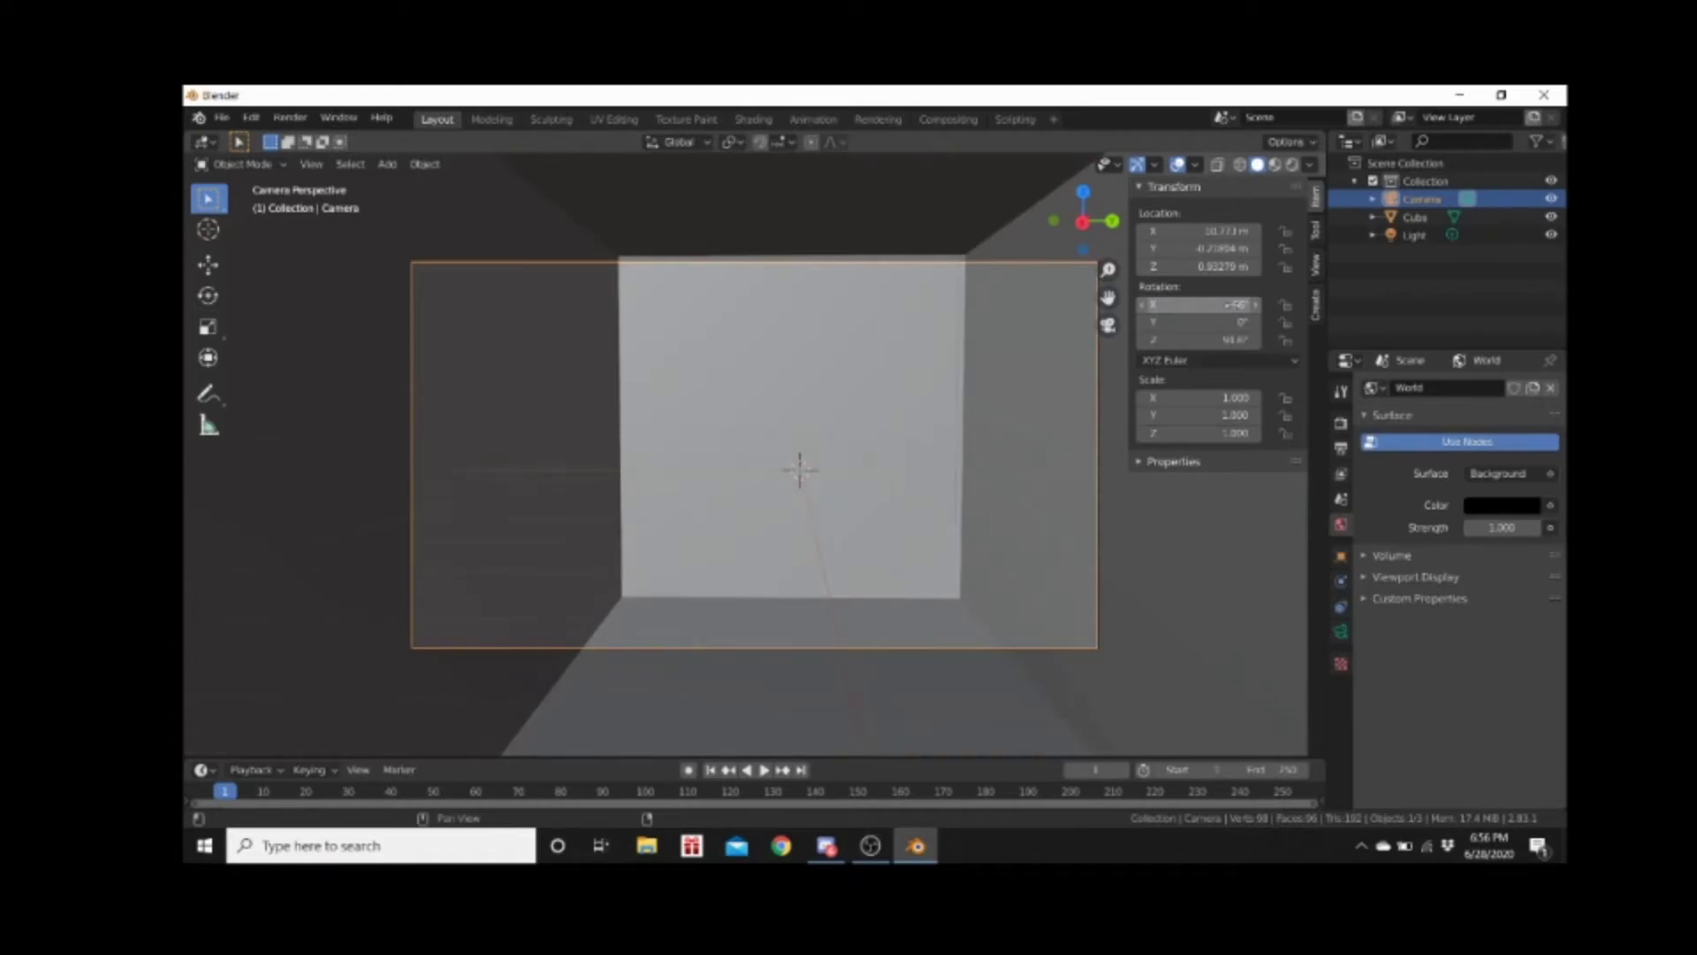
Set the camera's X rotation to 90°
click(1234, 305)
text(100)
key(Return)
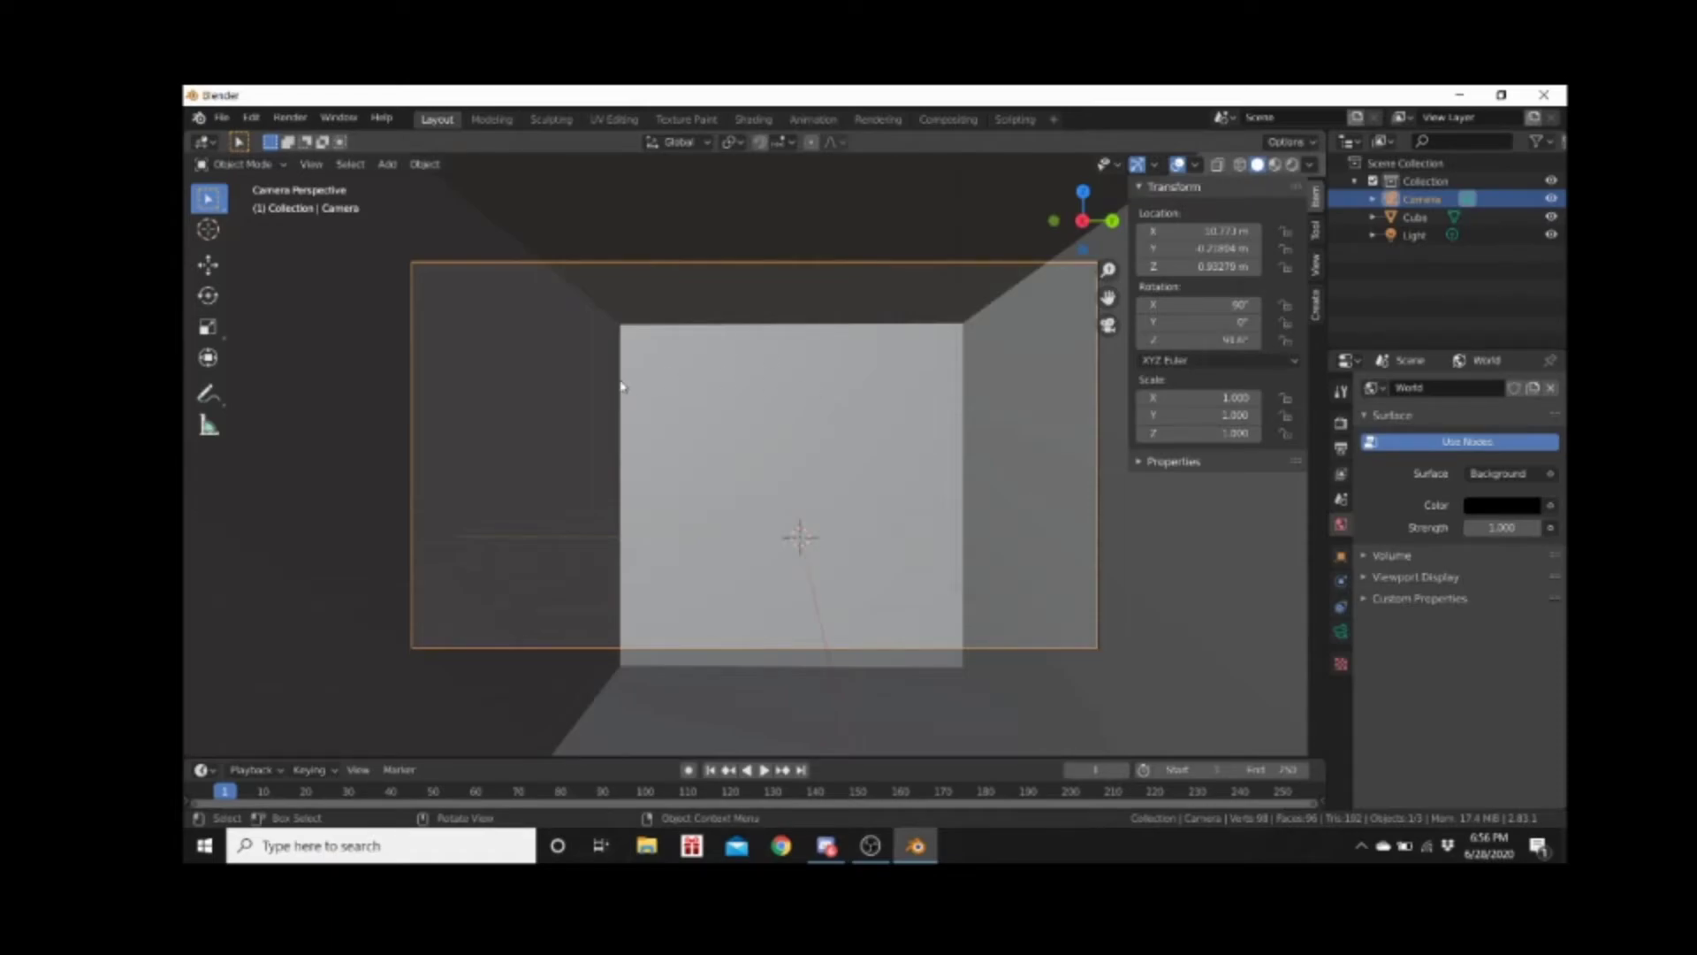
Examine the end wall and the camera frame's coverage of the room in camera view
scroll(751, 320, up, 4)
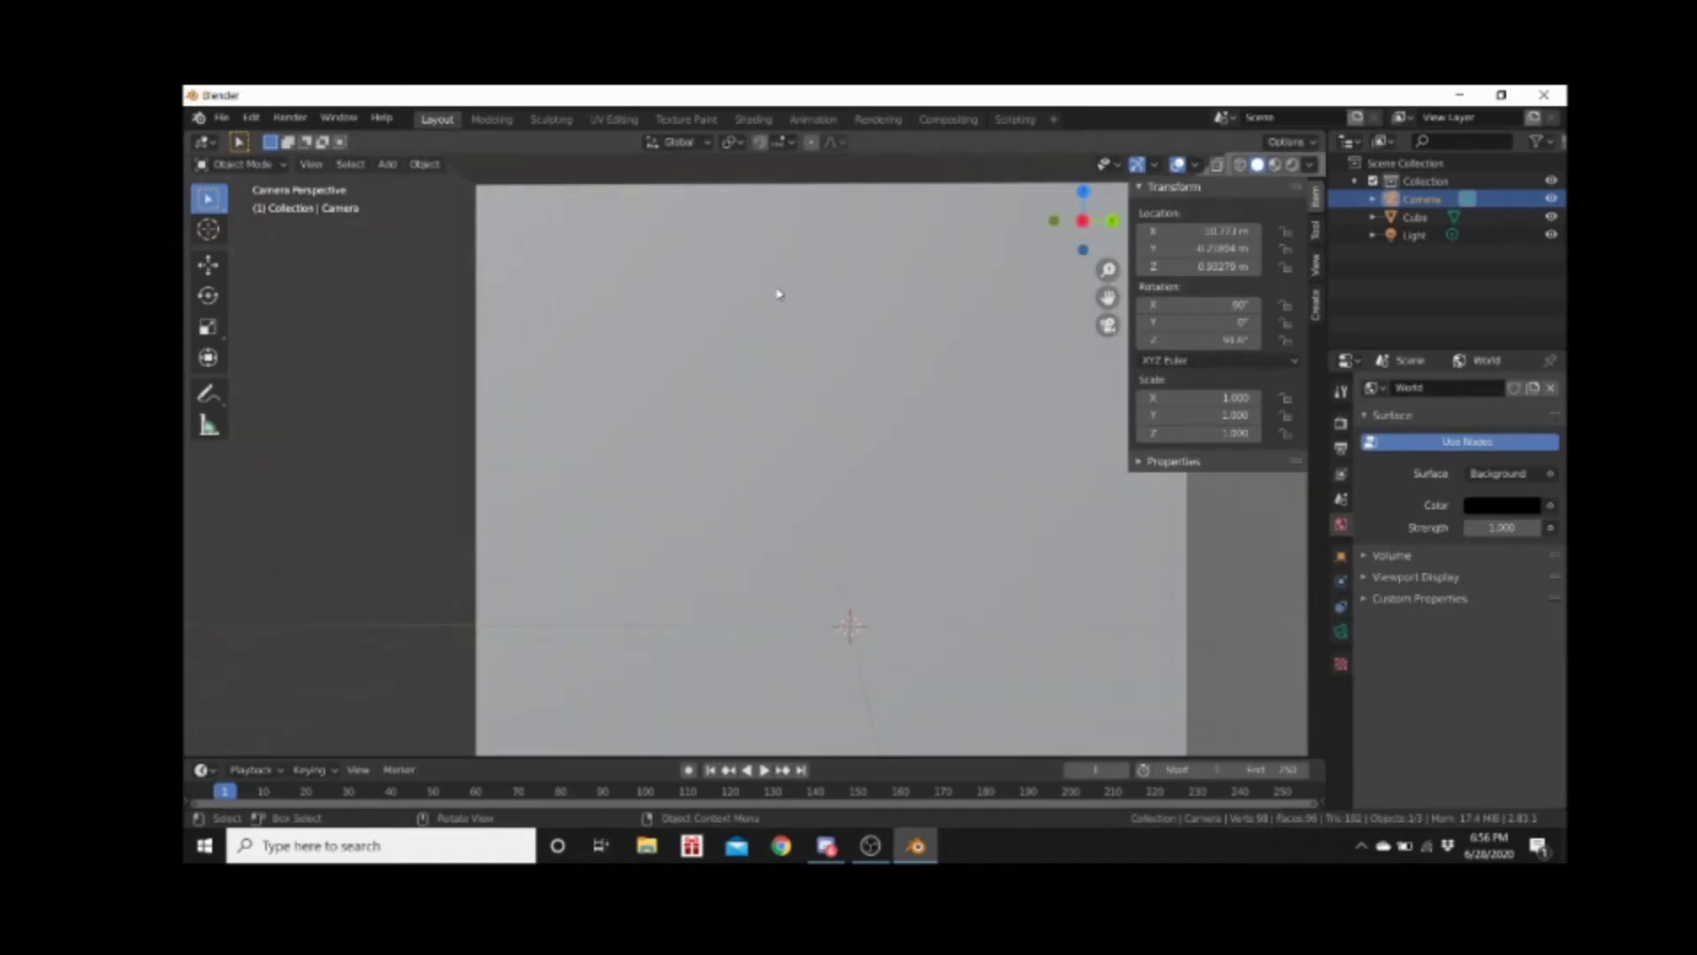
scroll(778, 293, down, 3)
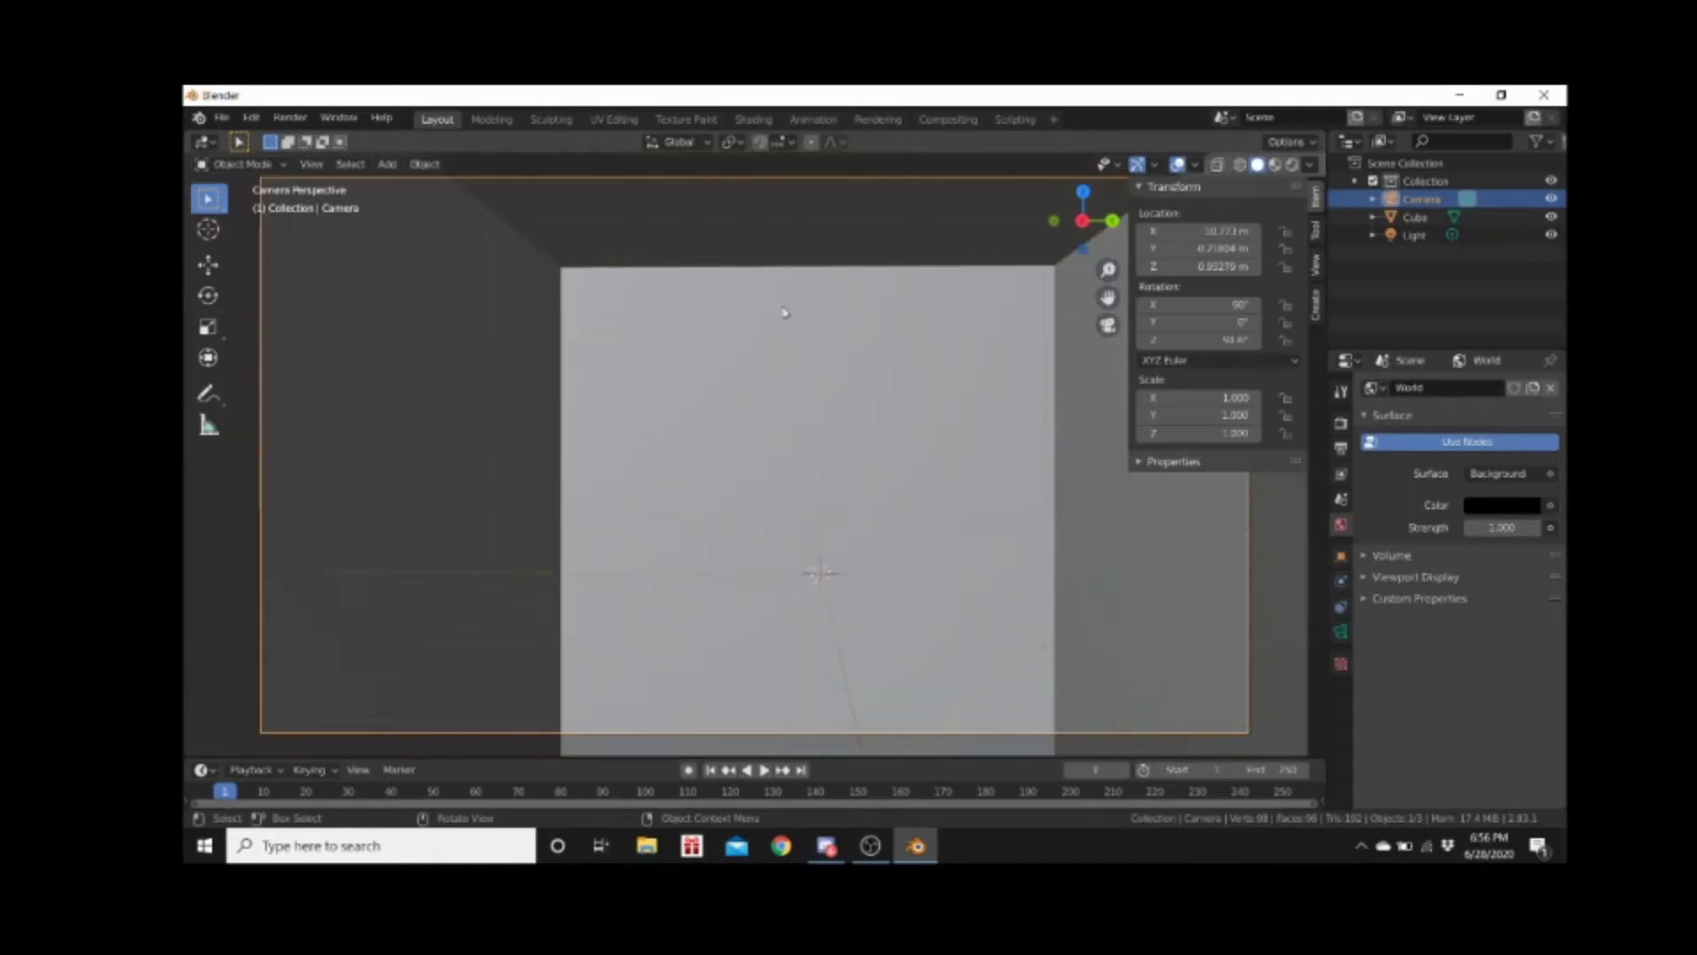
scroll(779, 316, up, 2)
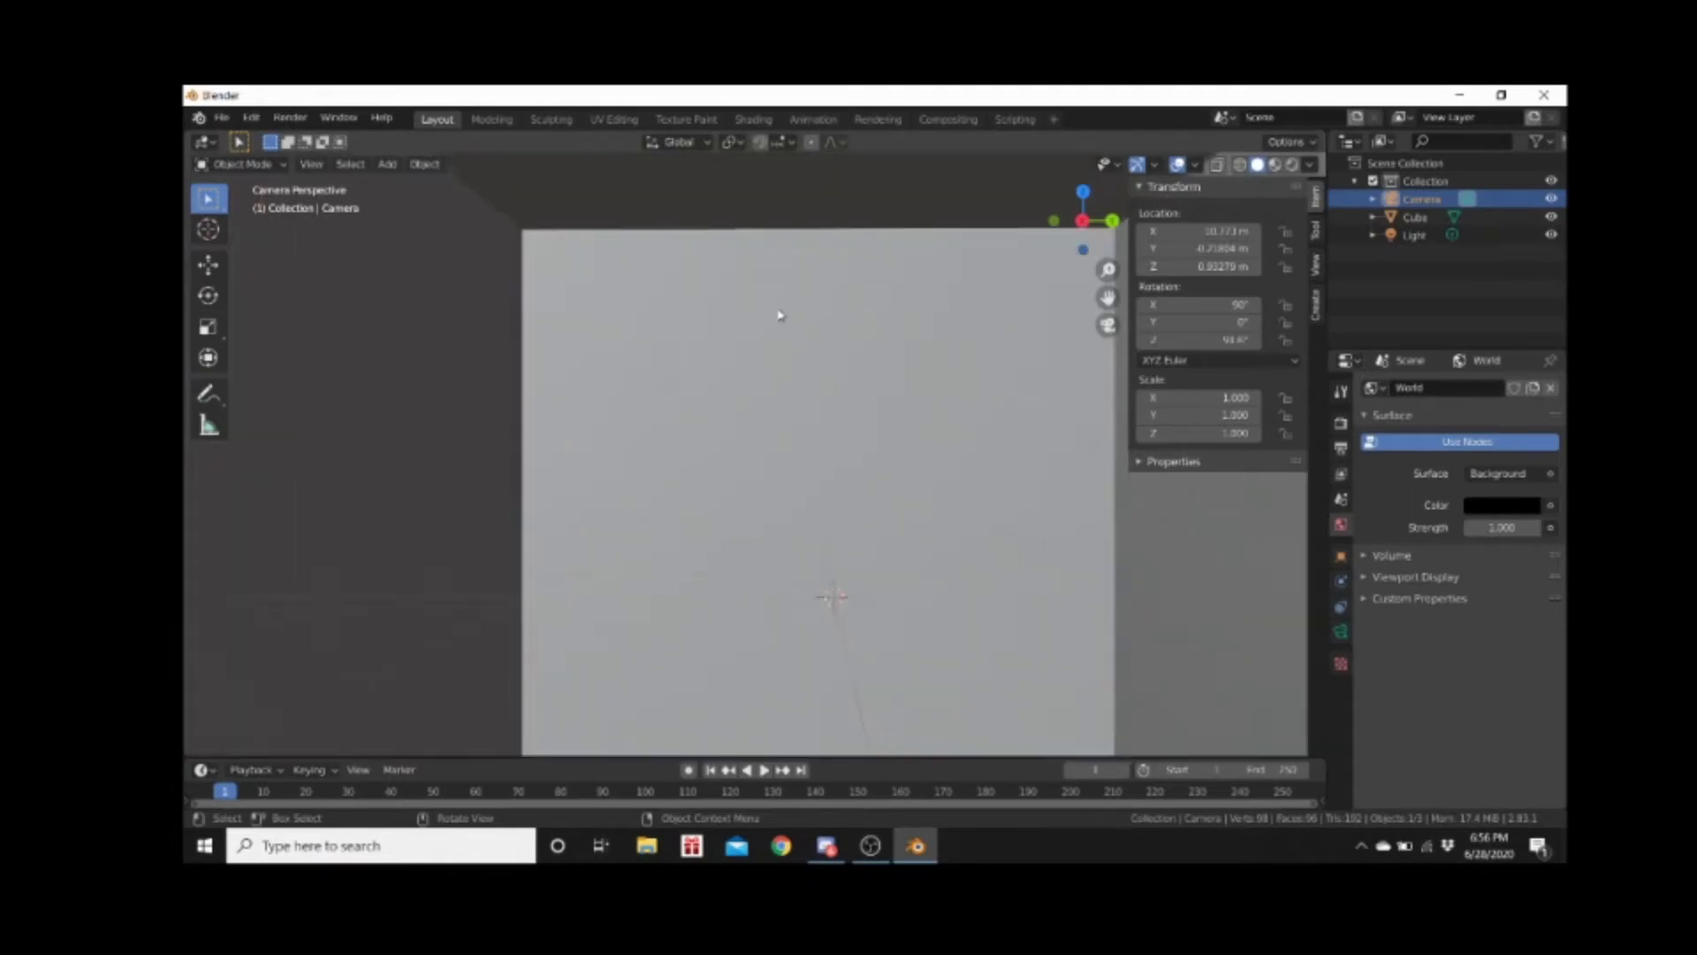
scroll(779, 316, up, 1)
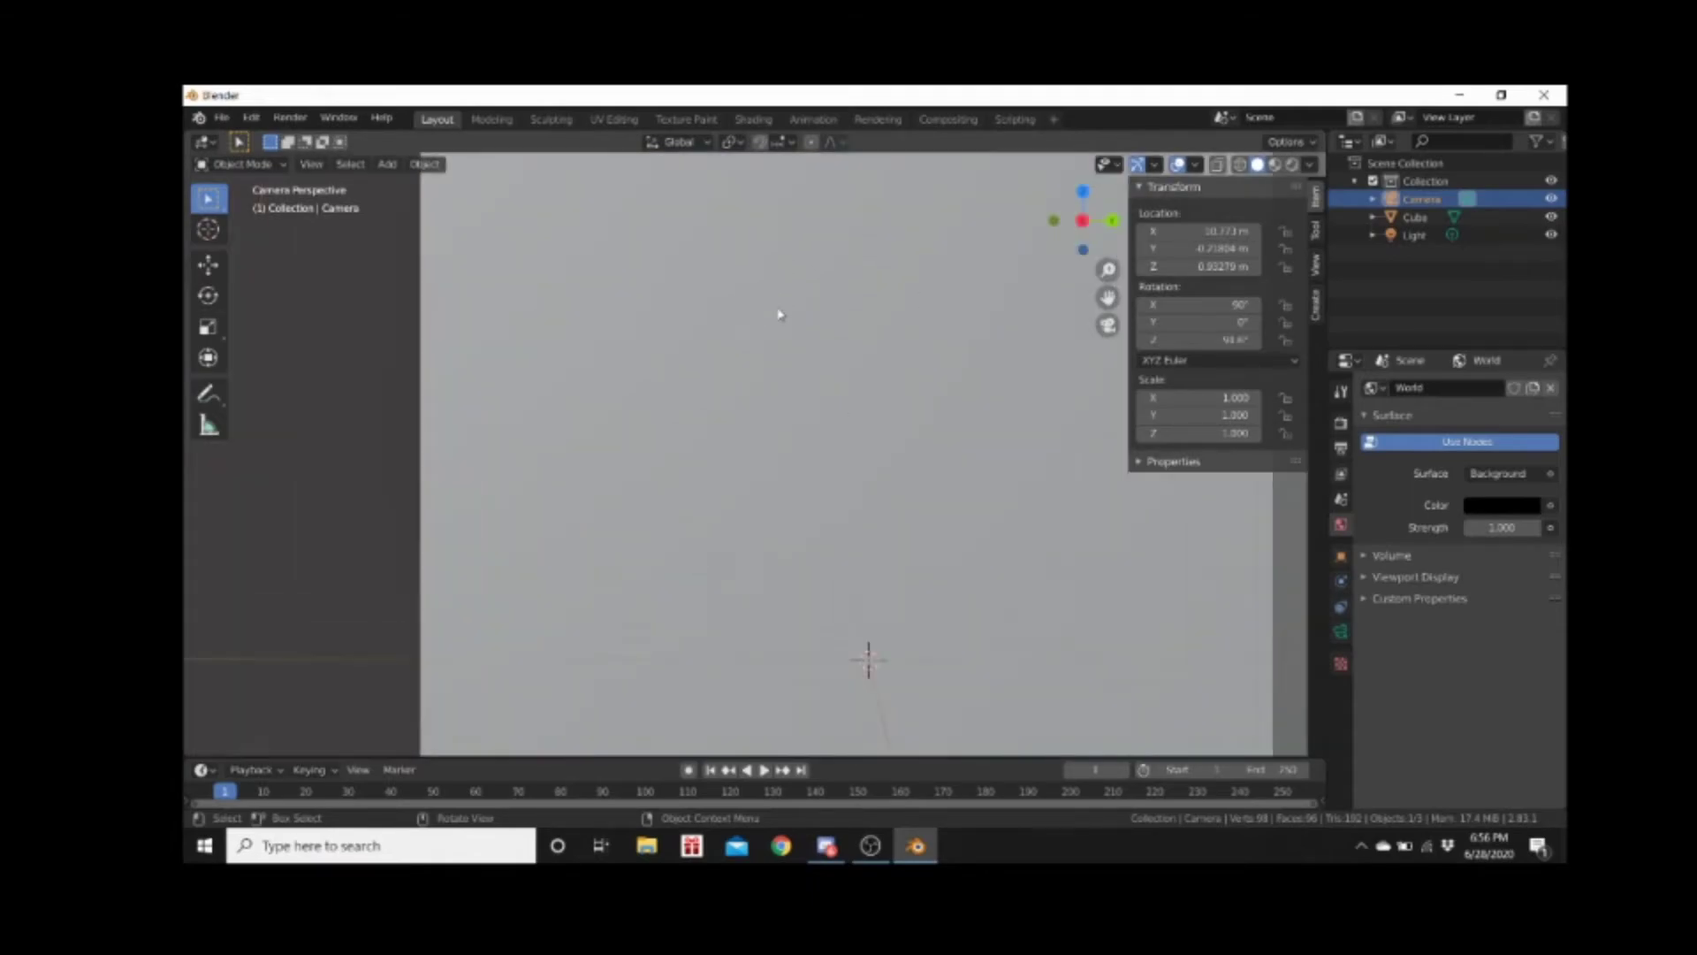
scroll(784, 462, down, 4)
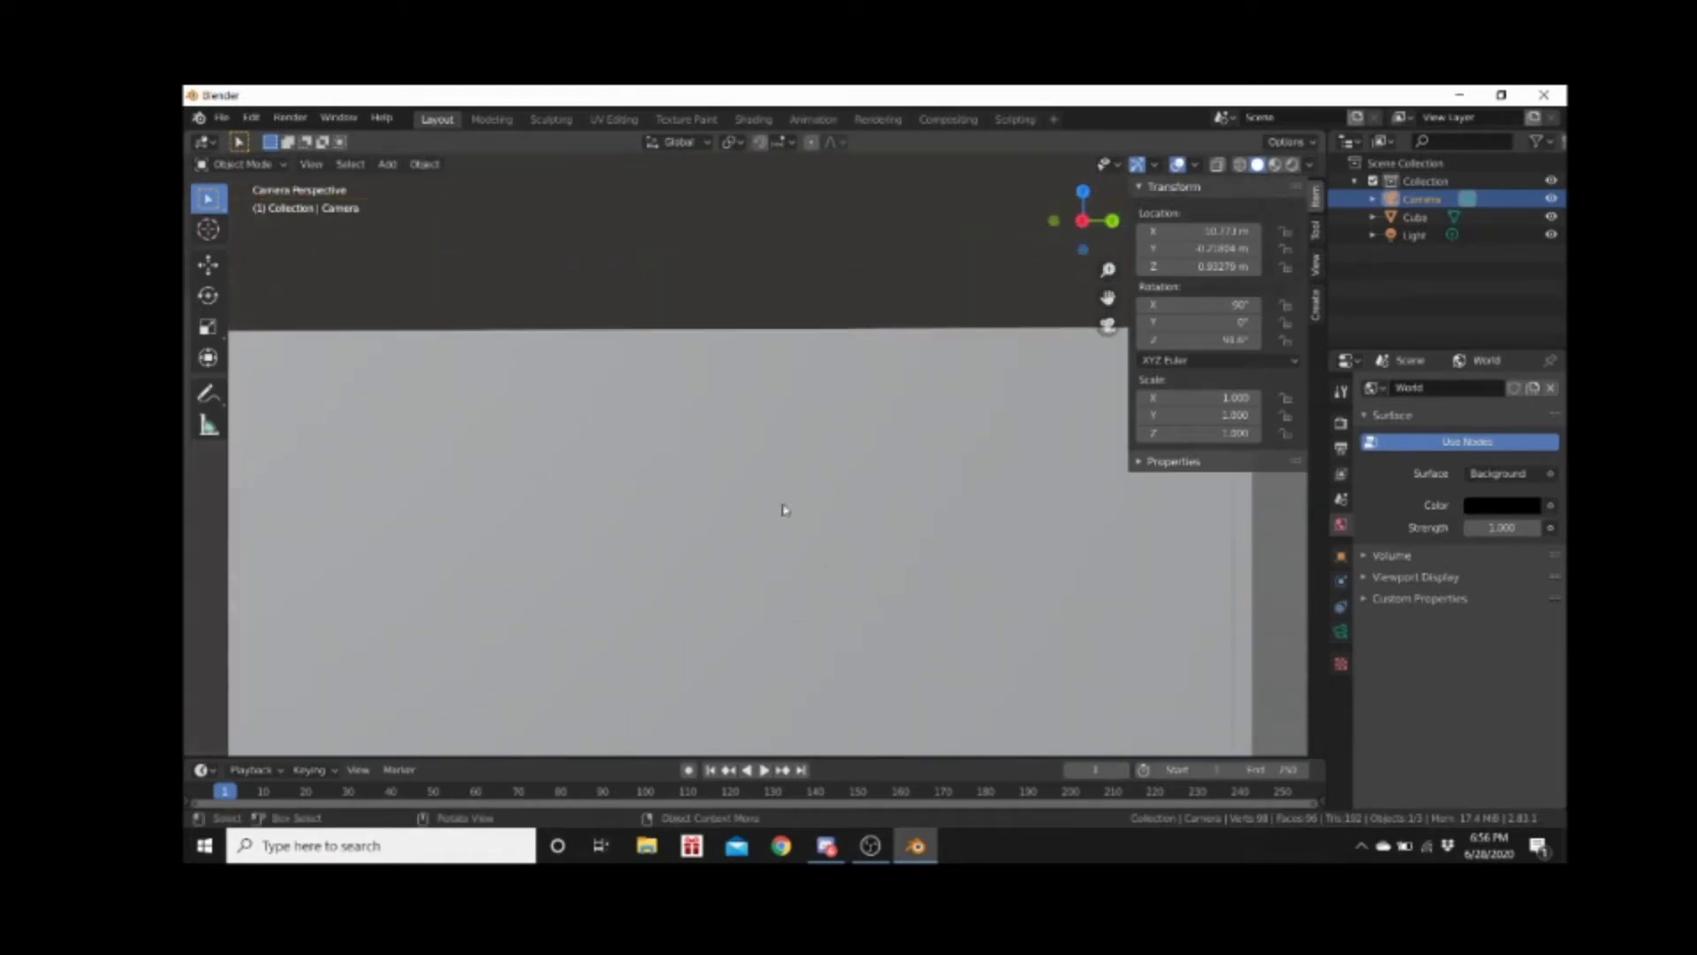
shift+middle_drag(519, 409, 589, 364)
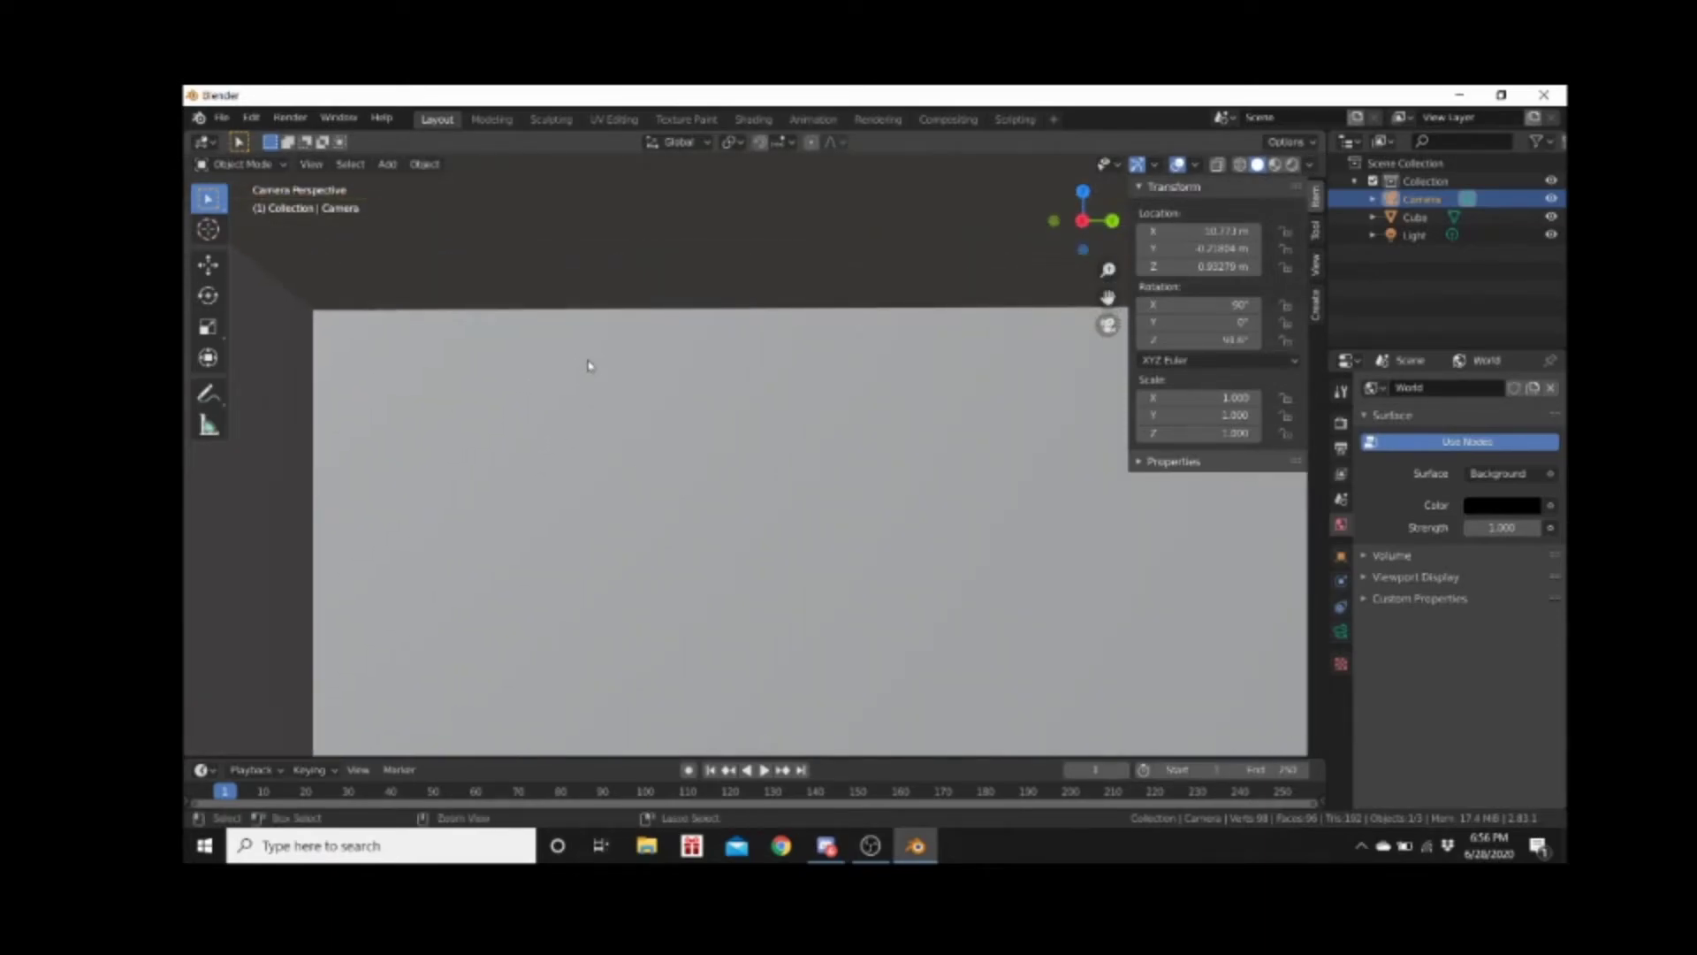
scroll(590, 365, down, 3)
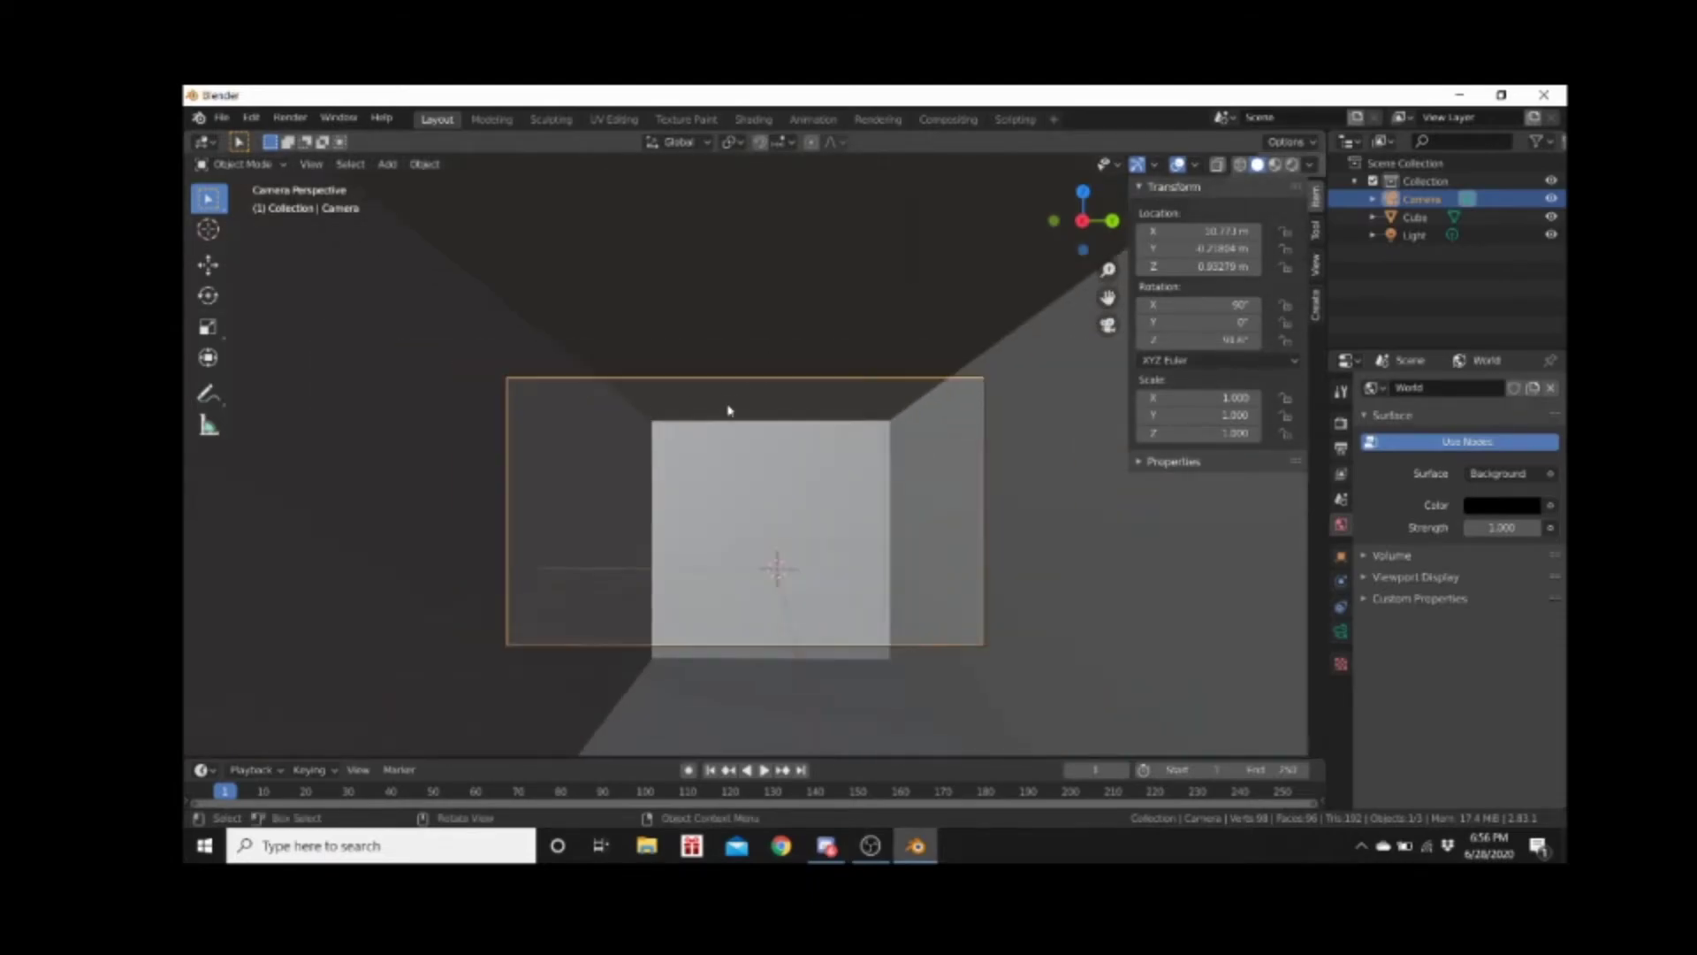
Leave the camera view, select the Cube and view the room from outside
mouse_move(776, 428)
middle_down()
mouse_move(716, 476)
mouse_move(731, 486)
mouse_move(837, 374)
mouse_move(727, 616)
middle_up()
click(754, 430)
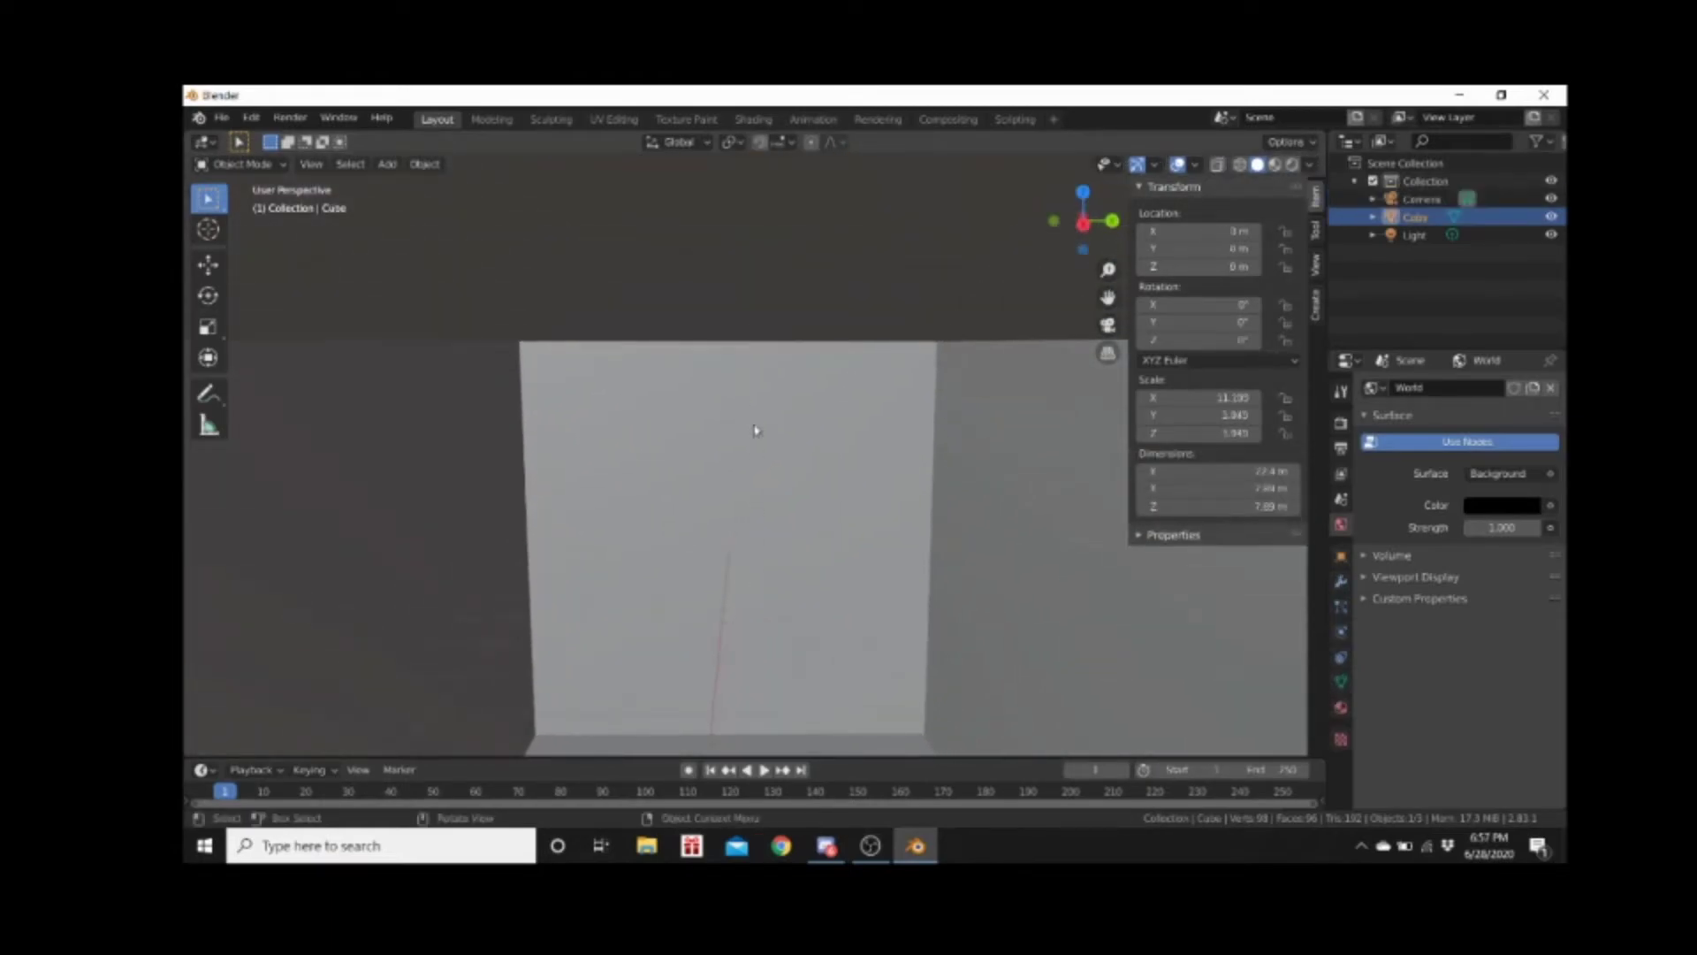
scroll(751, 435, down, 4)
scroll(750, 442, up, 7)
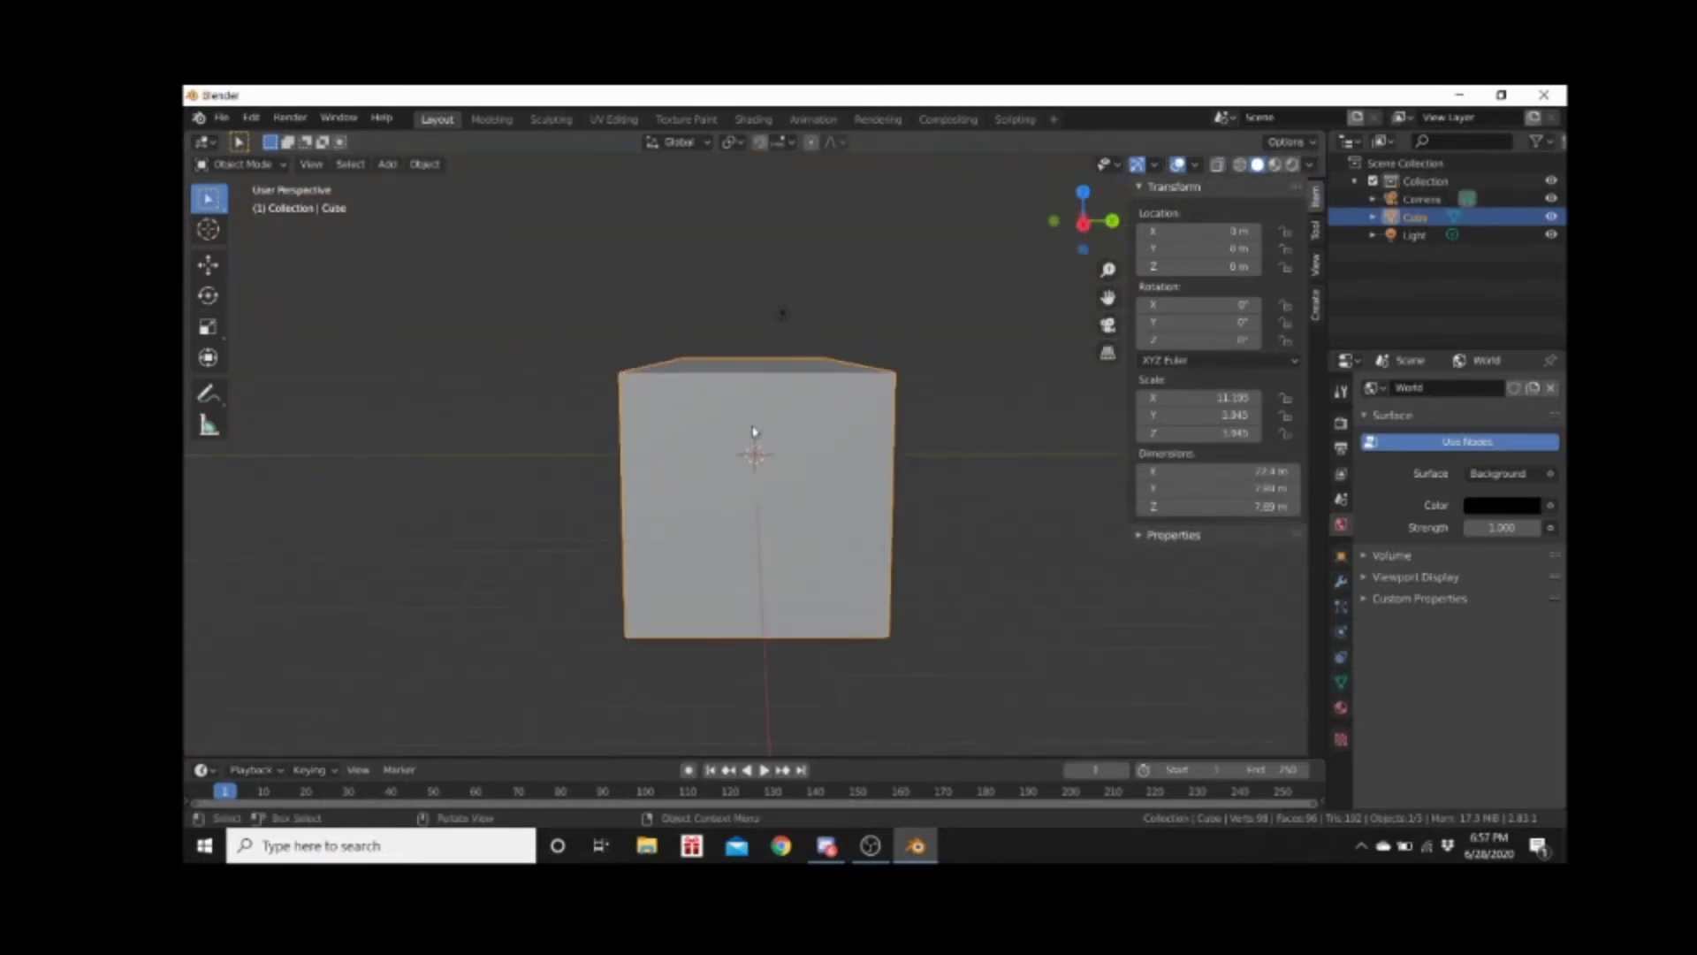
Switch the Cube to Edit Mode from inside the room, select one top-row face of the end wall and frame it
shift+middle_drag(767, 408, 739, 731)
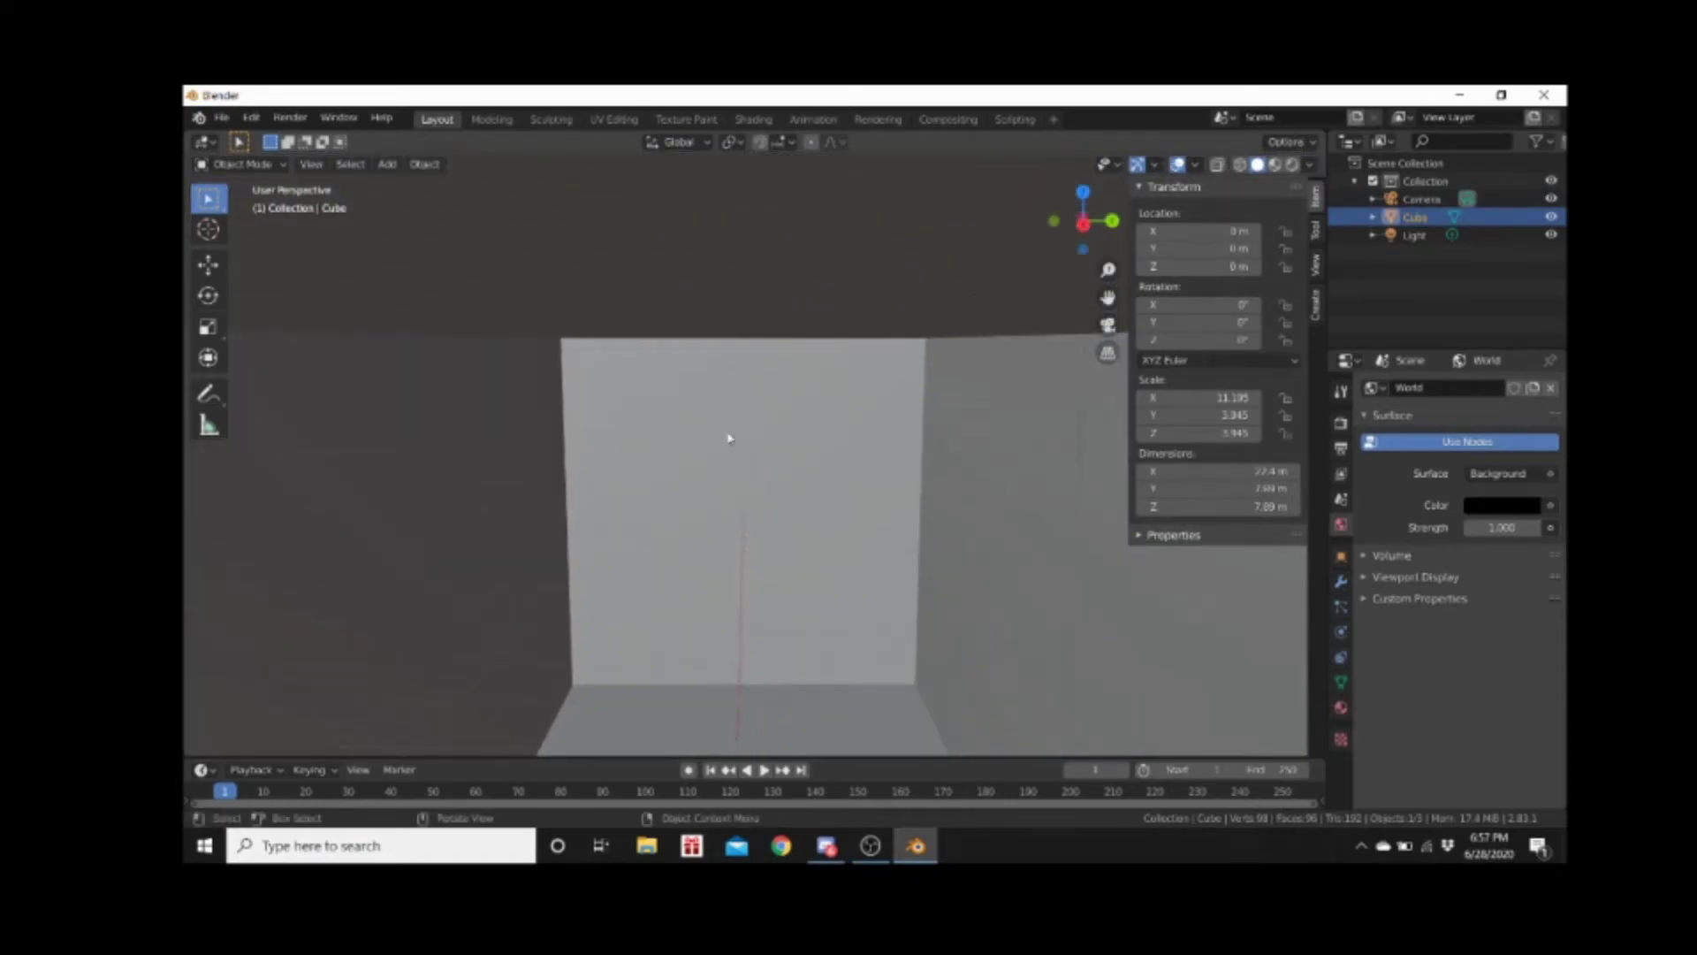
scroll(731, 409, up, 2)
scroll(731, 409, up, 1)
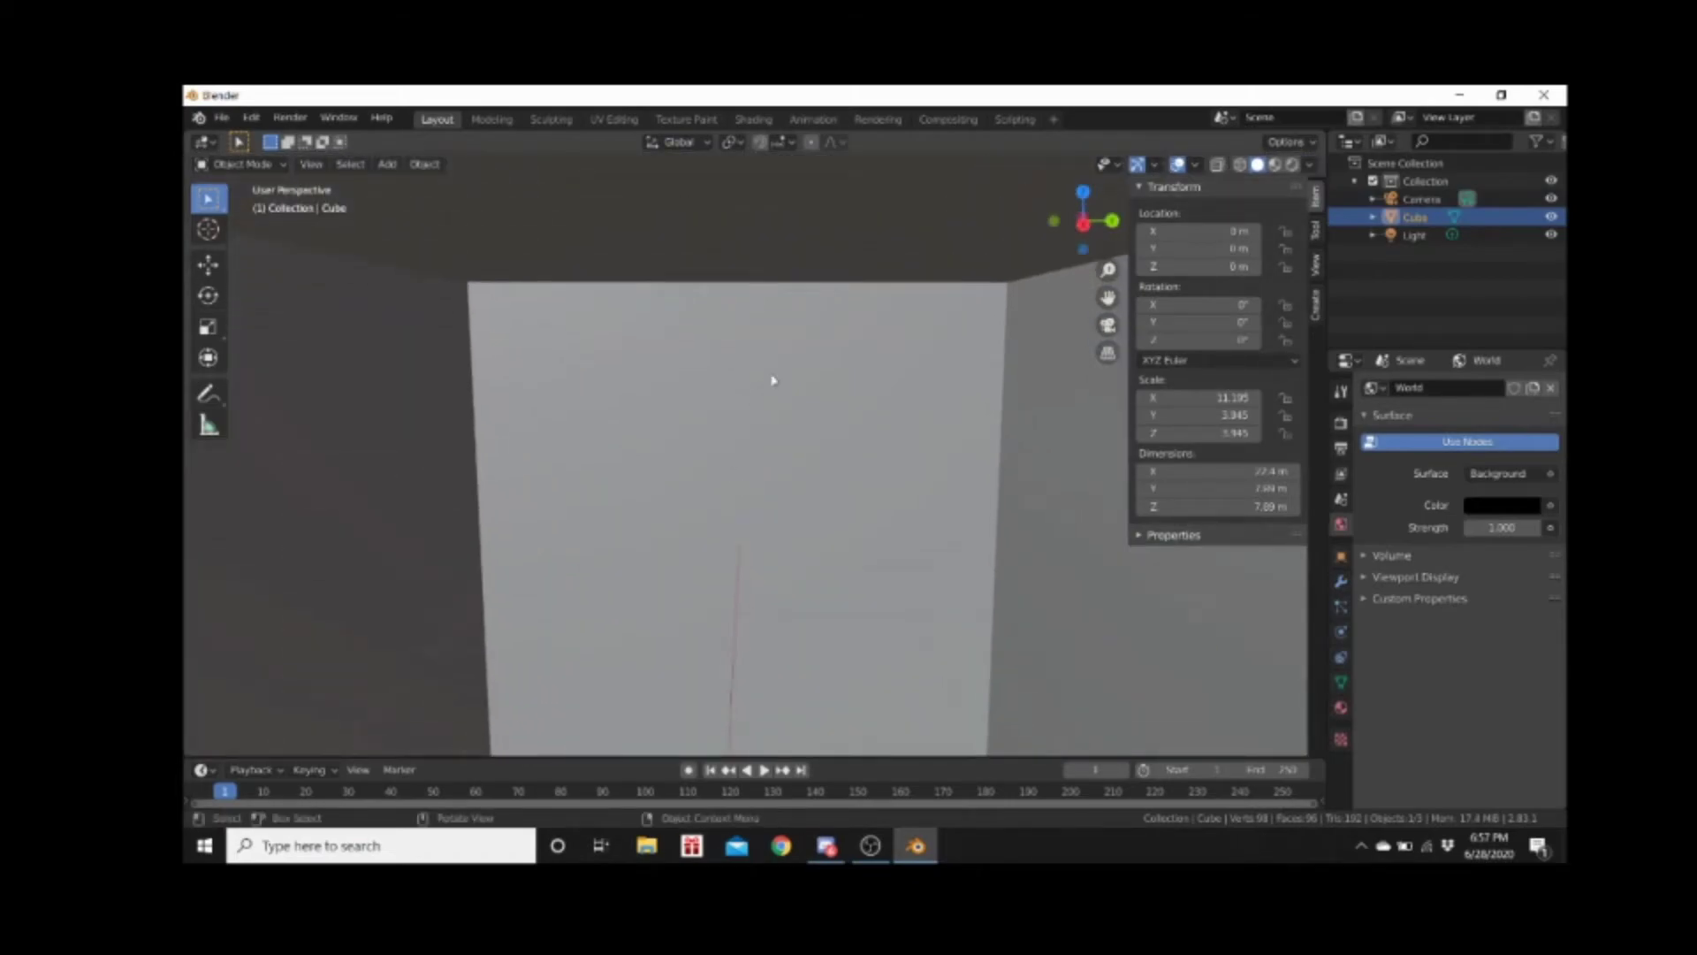
key(Tab)
click(743, 372)
key(KP_Decimal)
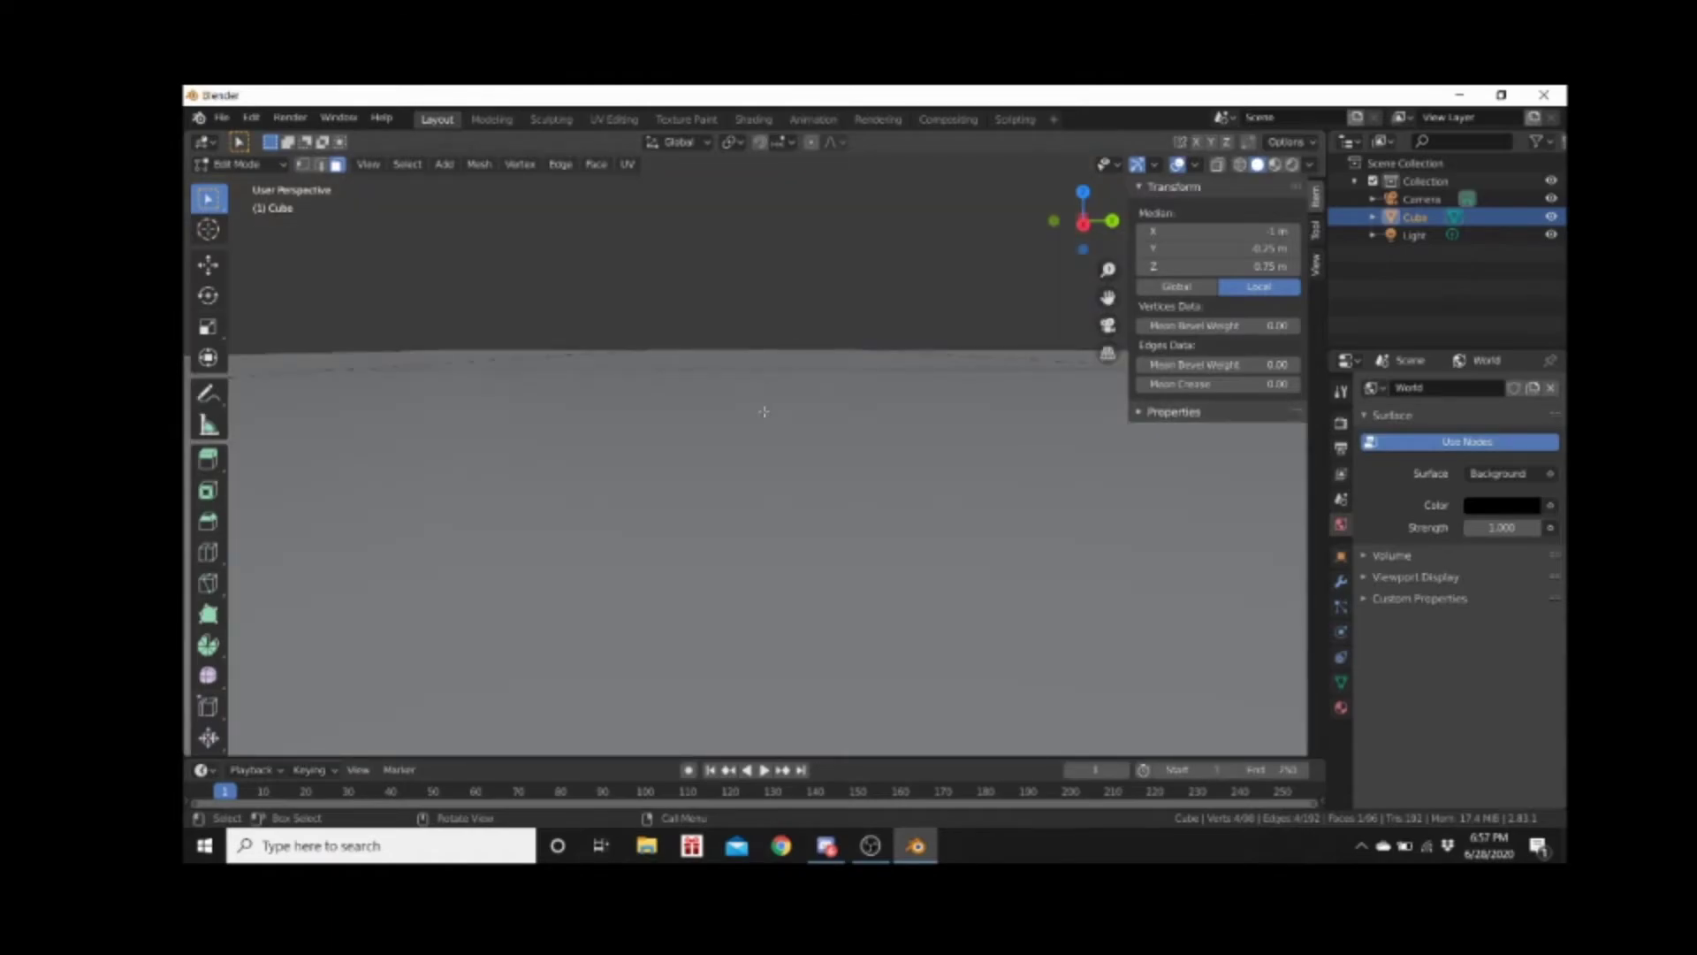
Examine the selected top-row face and the grid of faces across the room's end wall
scroll(766, 412, down, 2)
middle_drag(766, 412, 769, 409)
middle_drag(914, 472, 820, 475)
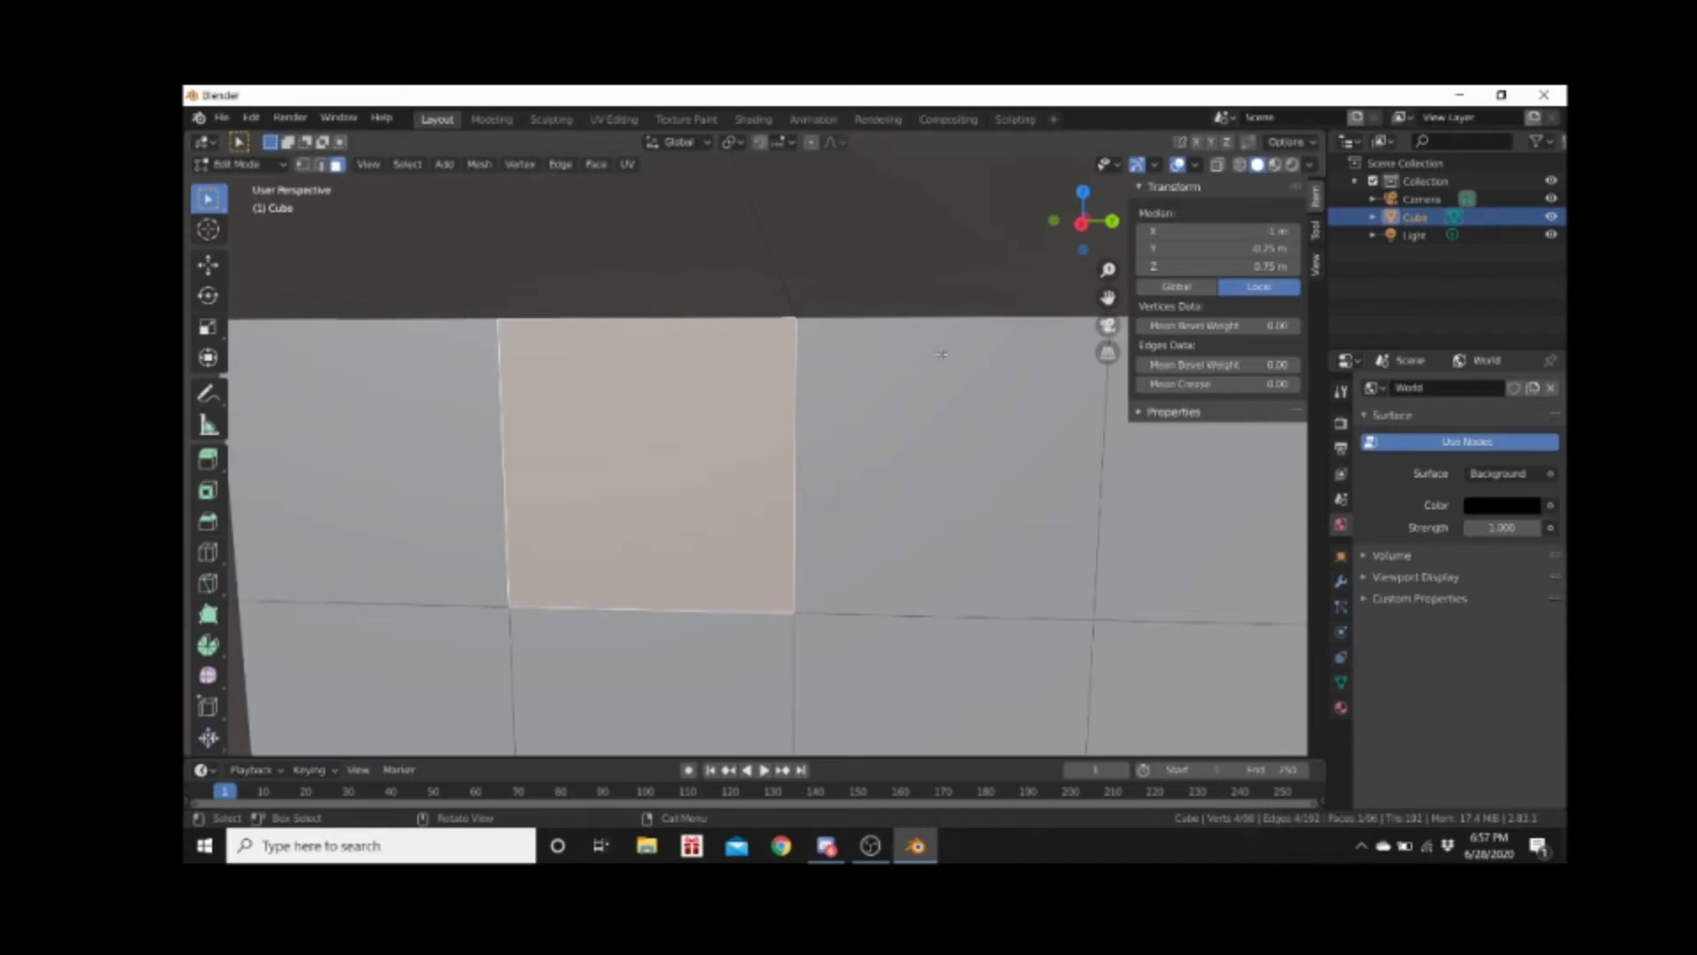
middle_drag(885, 340, 908, 356)
scroll(801, 398, down, 2)
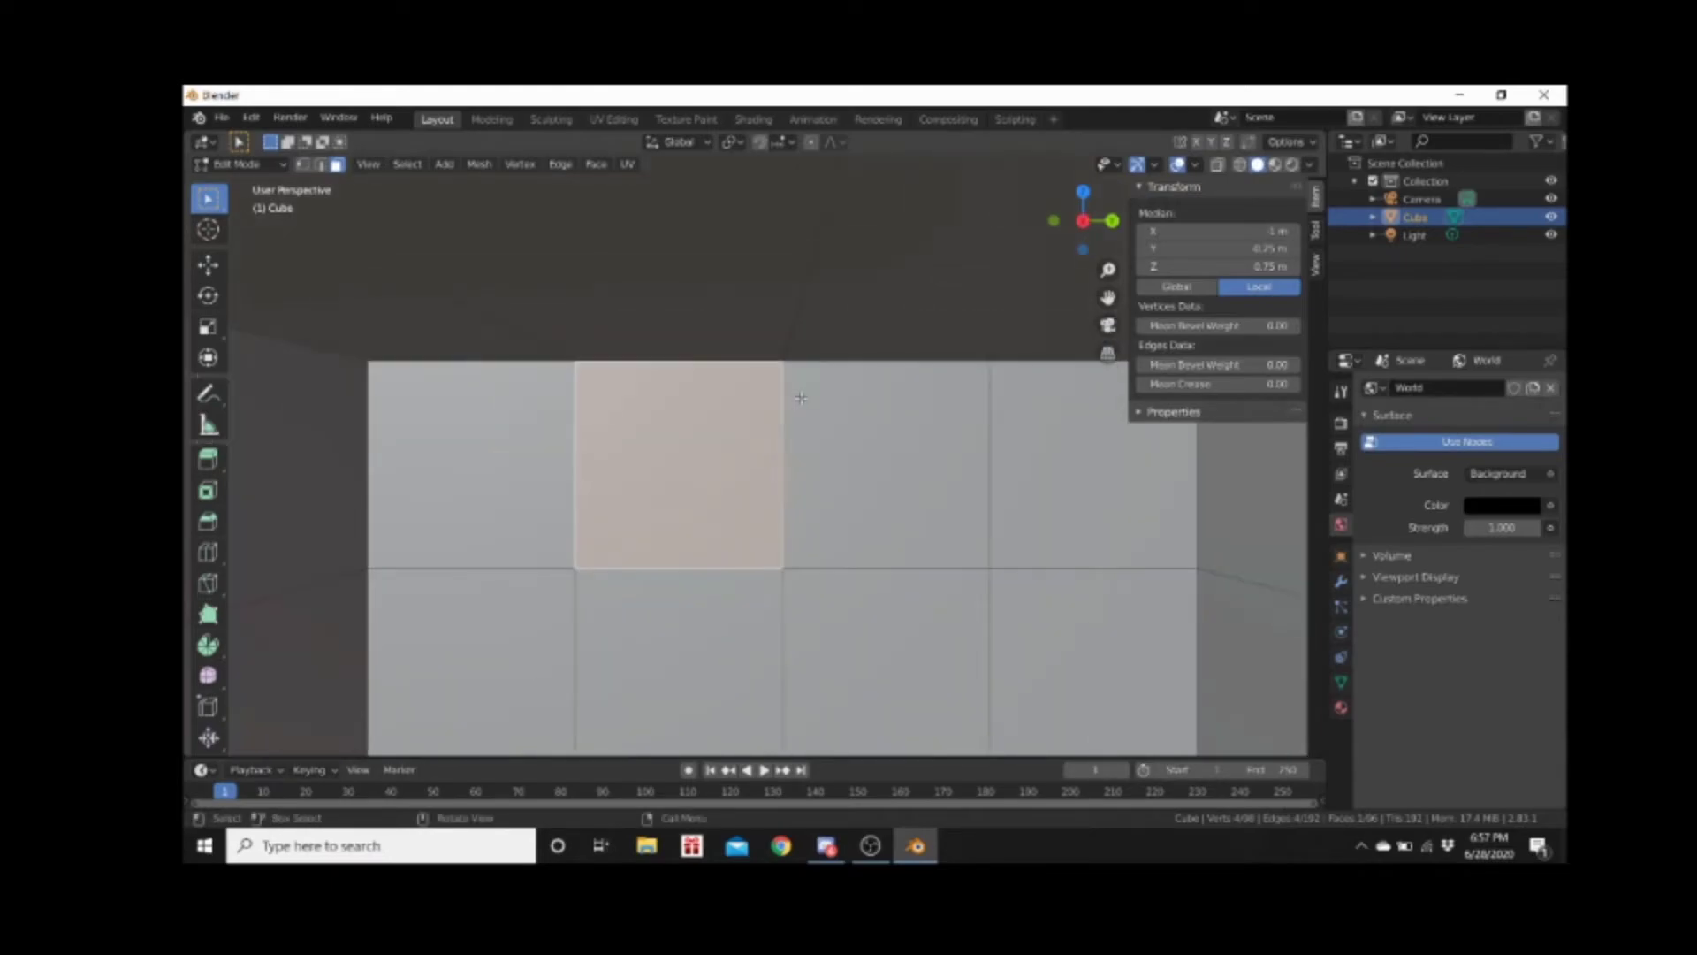
scroll(801, 398, down, 1)
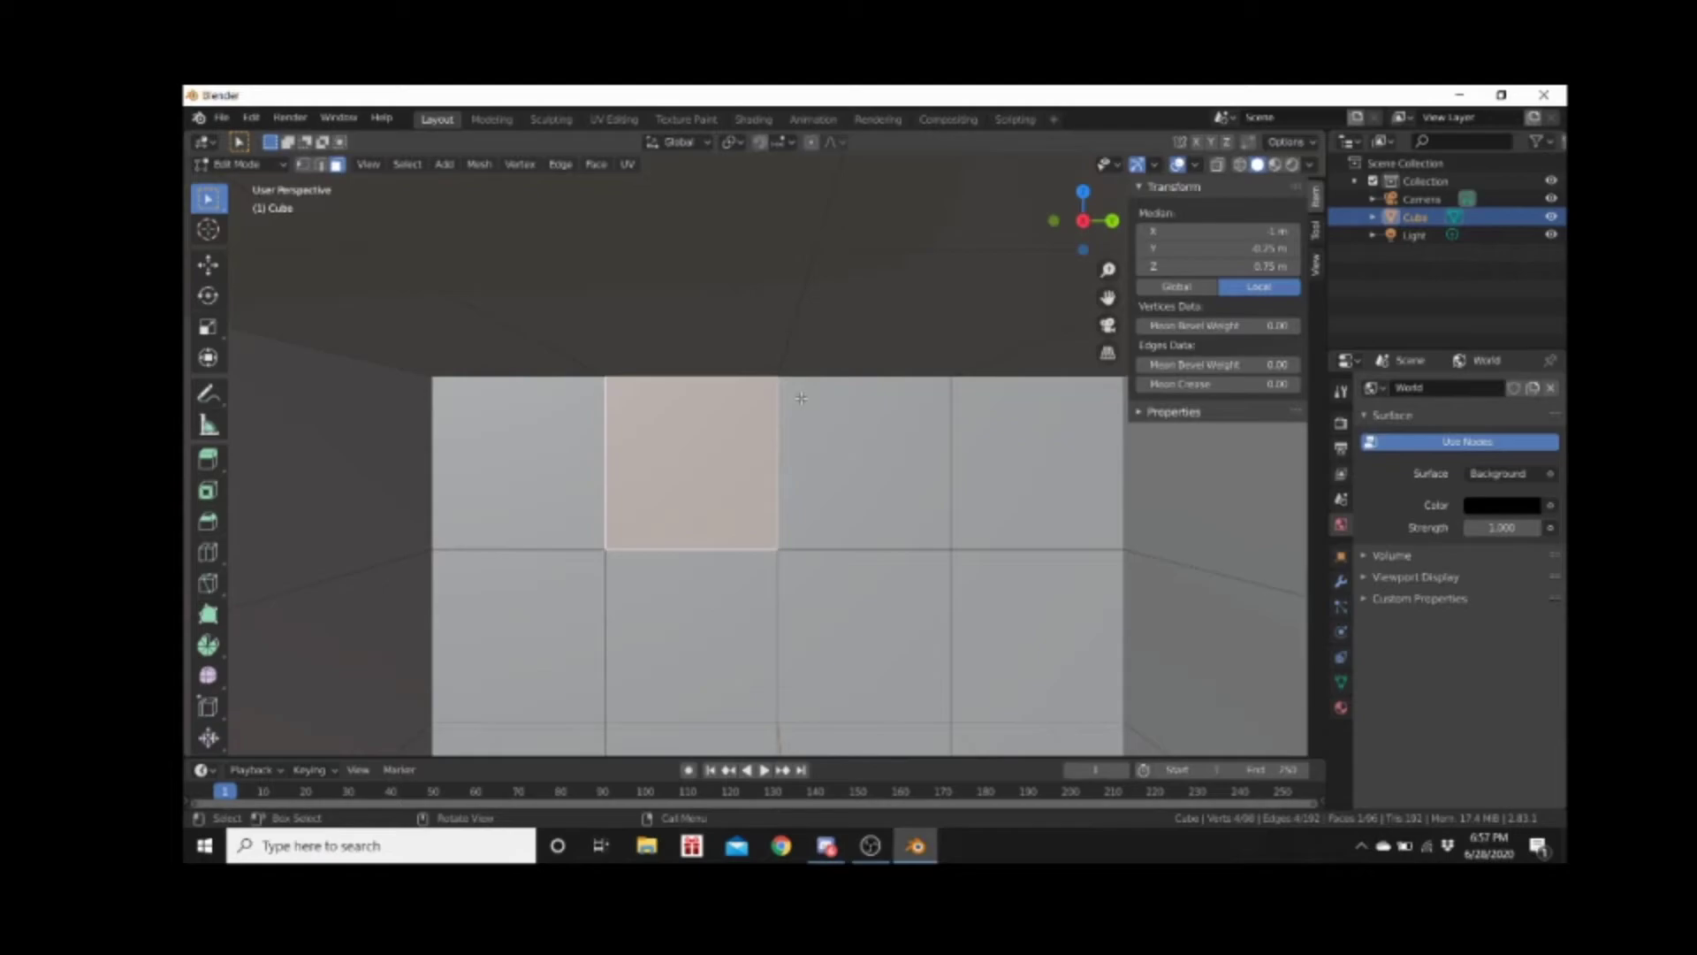
middle_drag(800, 398, 755, 412)
scroll(783, 404, up, 2)
scroll(752, 401, up, 2)
scroll(741, 409, down, 2)
middle_drag(740, 411, 709, 337)
scroll(743, 428, down, 4)
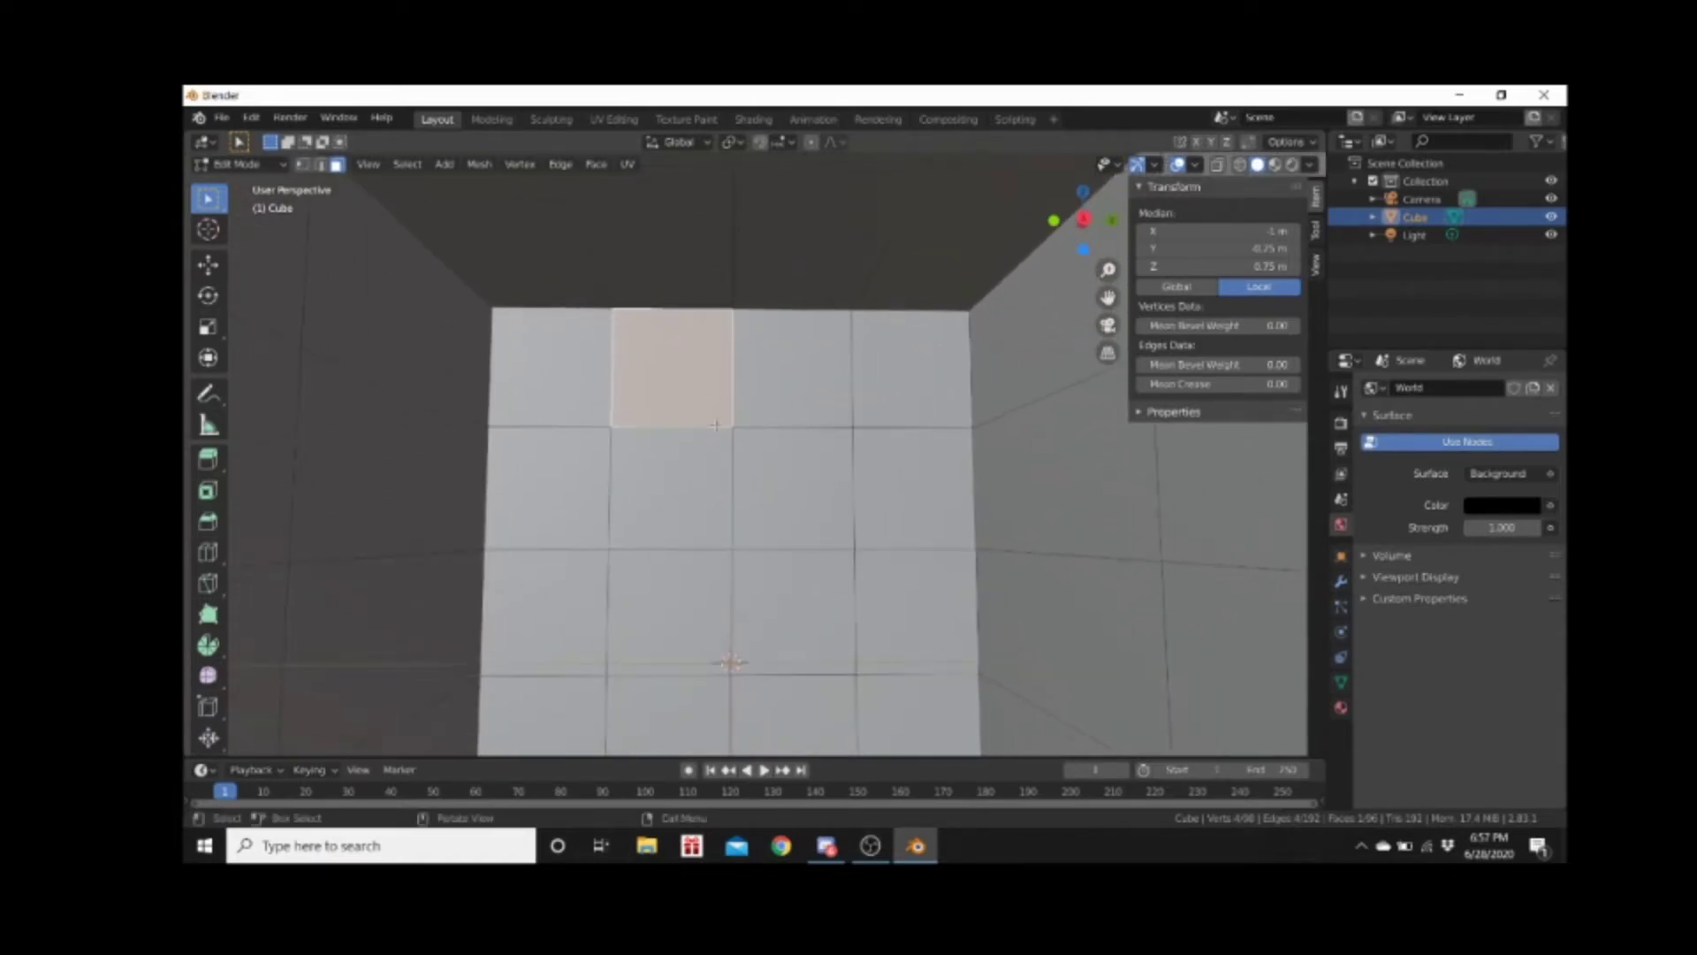
scroll(725, 477, down, 2)
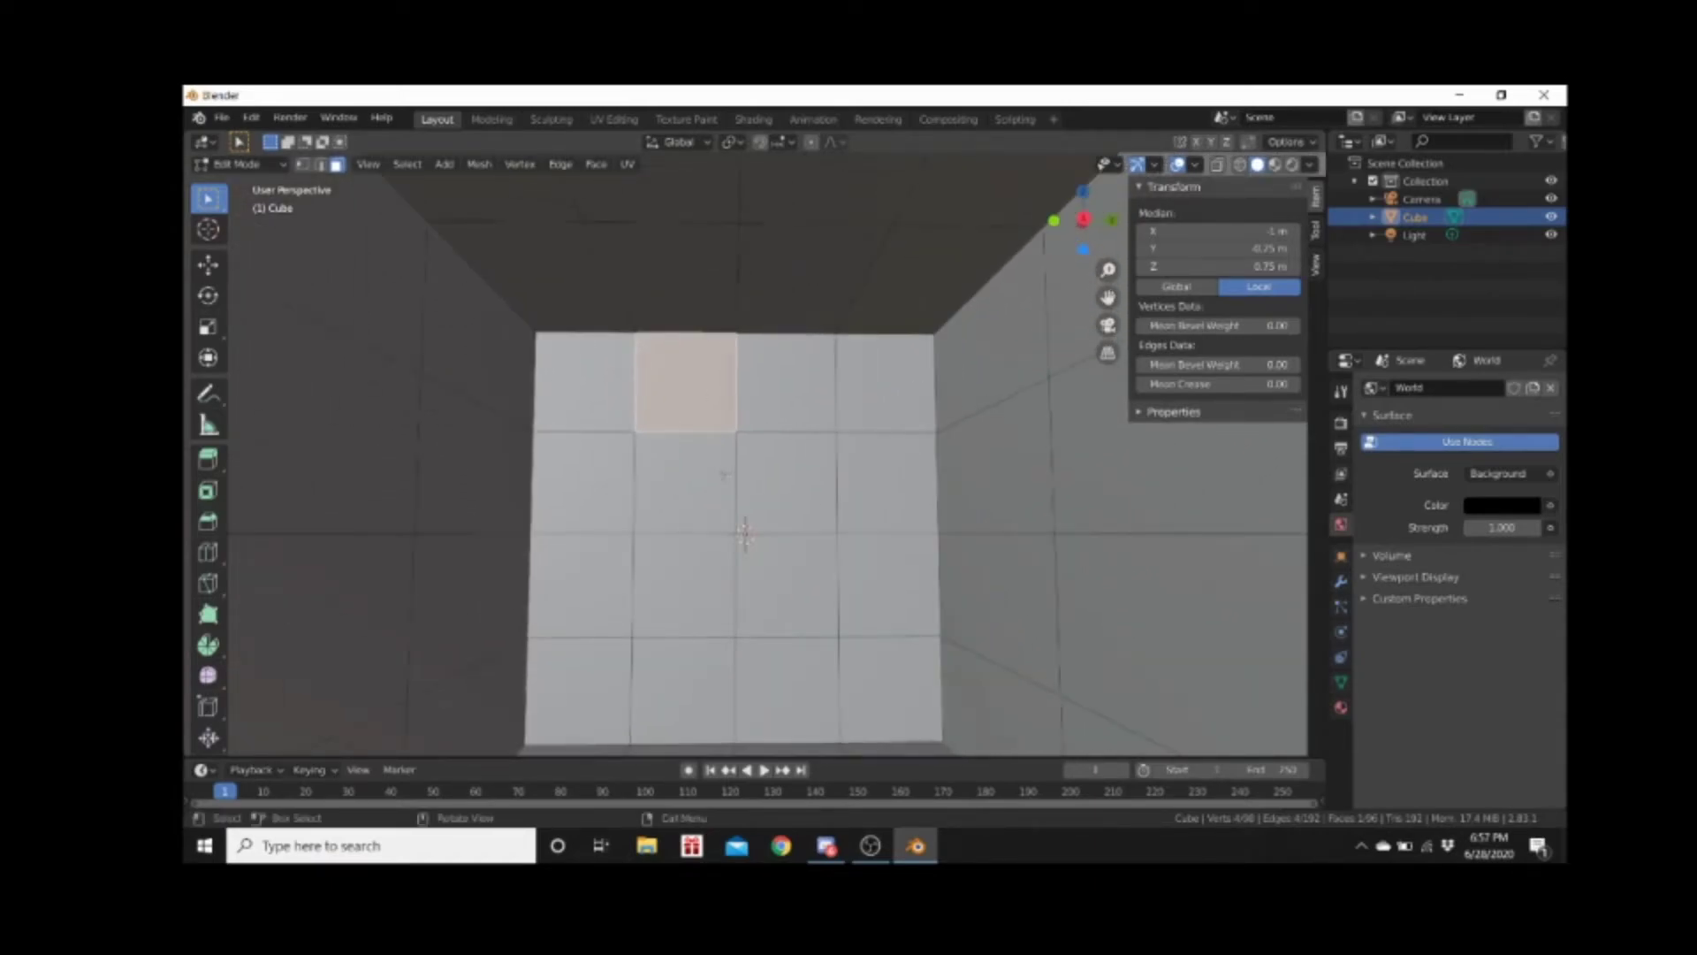
Examine how the ceiling, side walls and end wall meet, comparing the room's interior with its exterior
shift+middle_drag(713, 403, 618, 485)
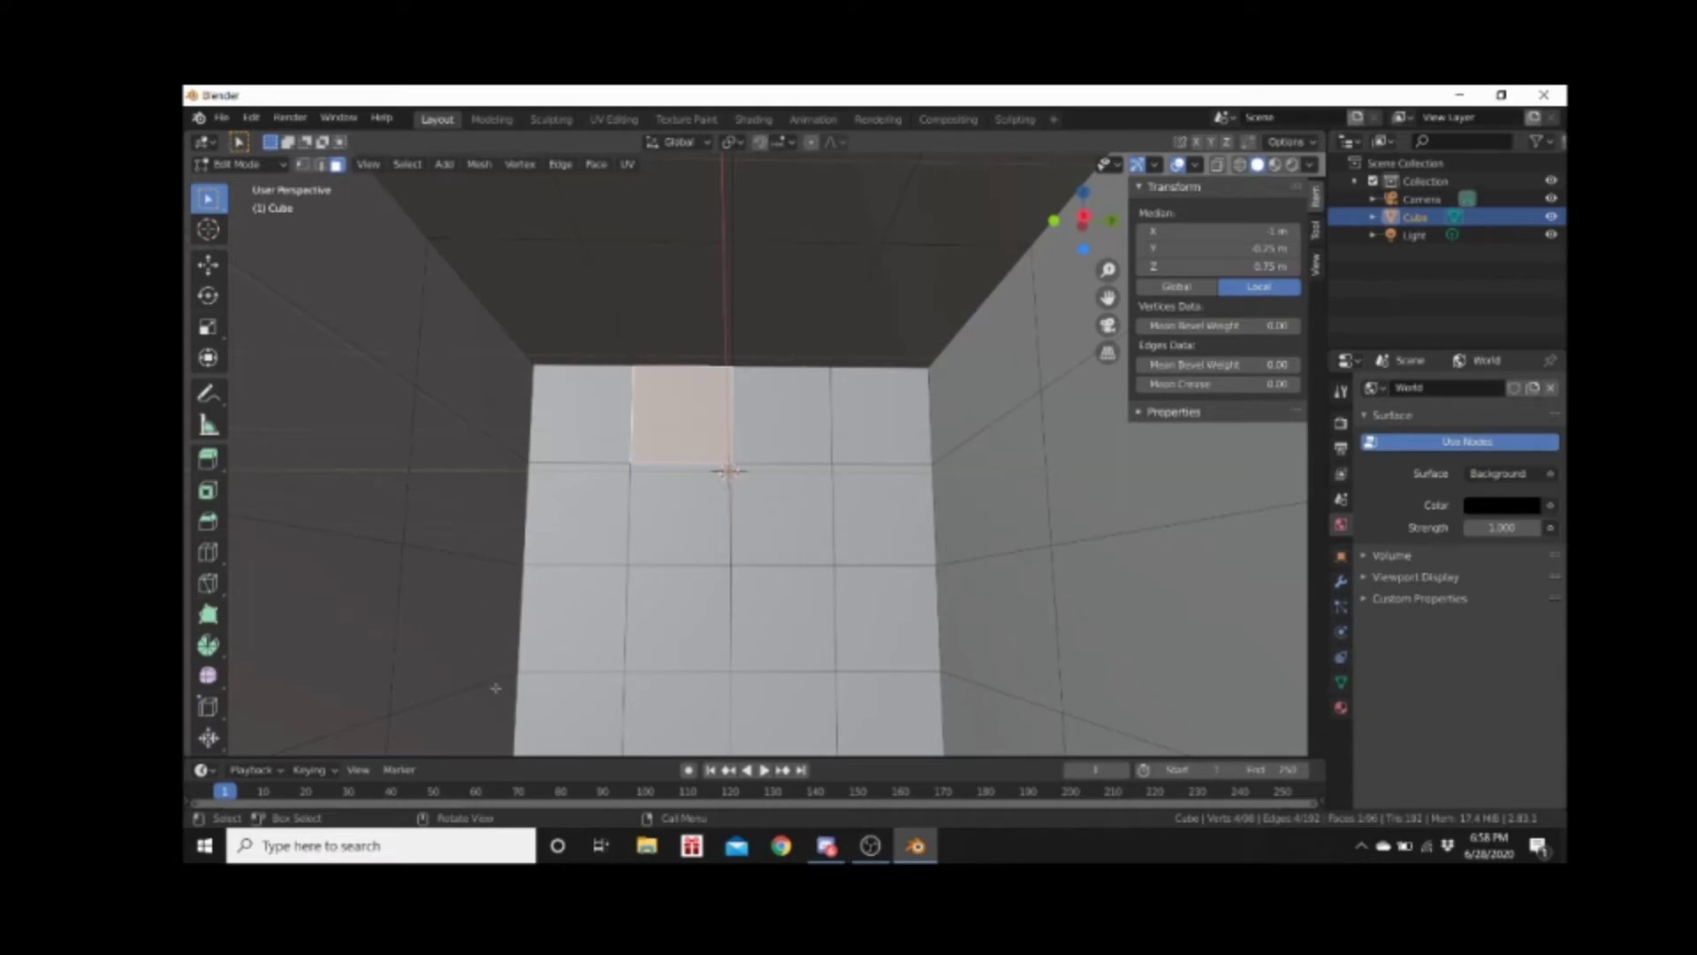
scroll(637, 428, down, 2)
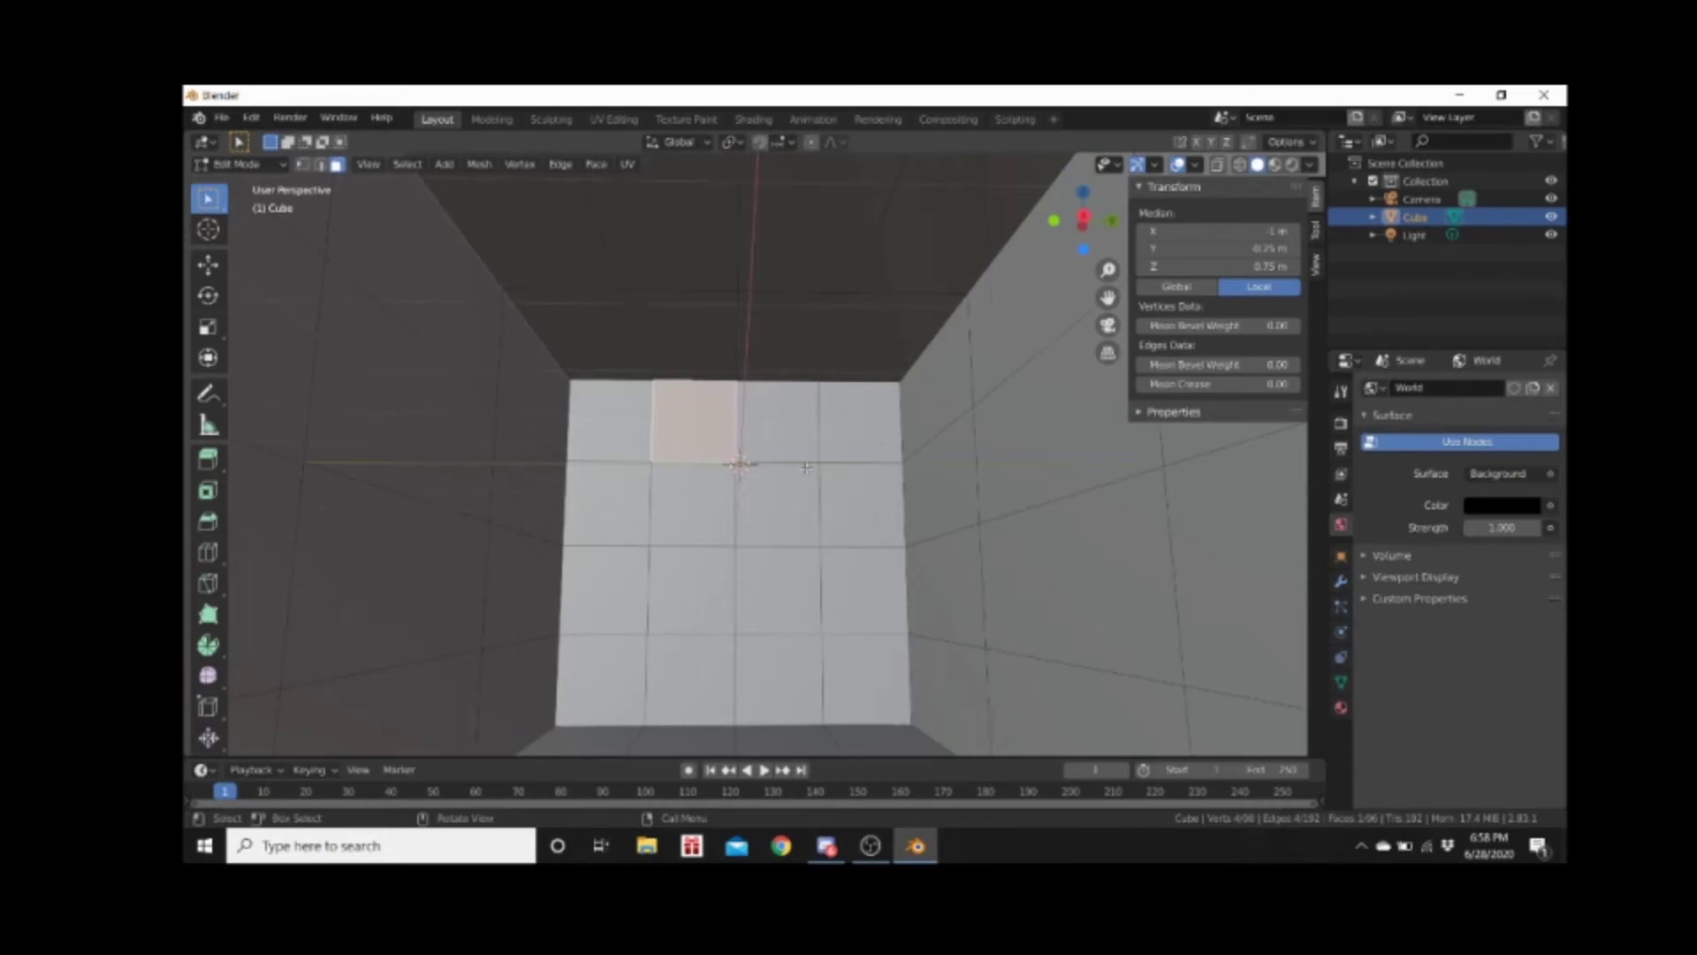
scroll(805, 445, up, 5)
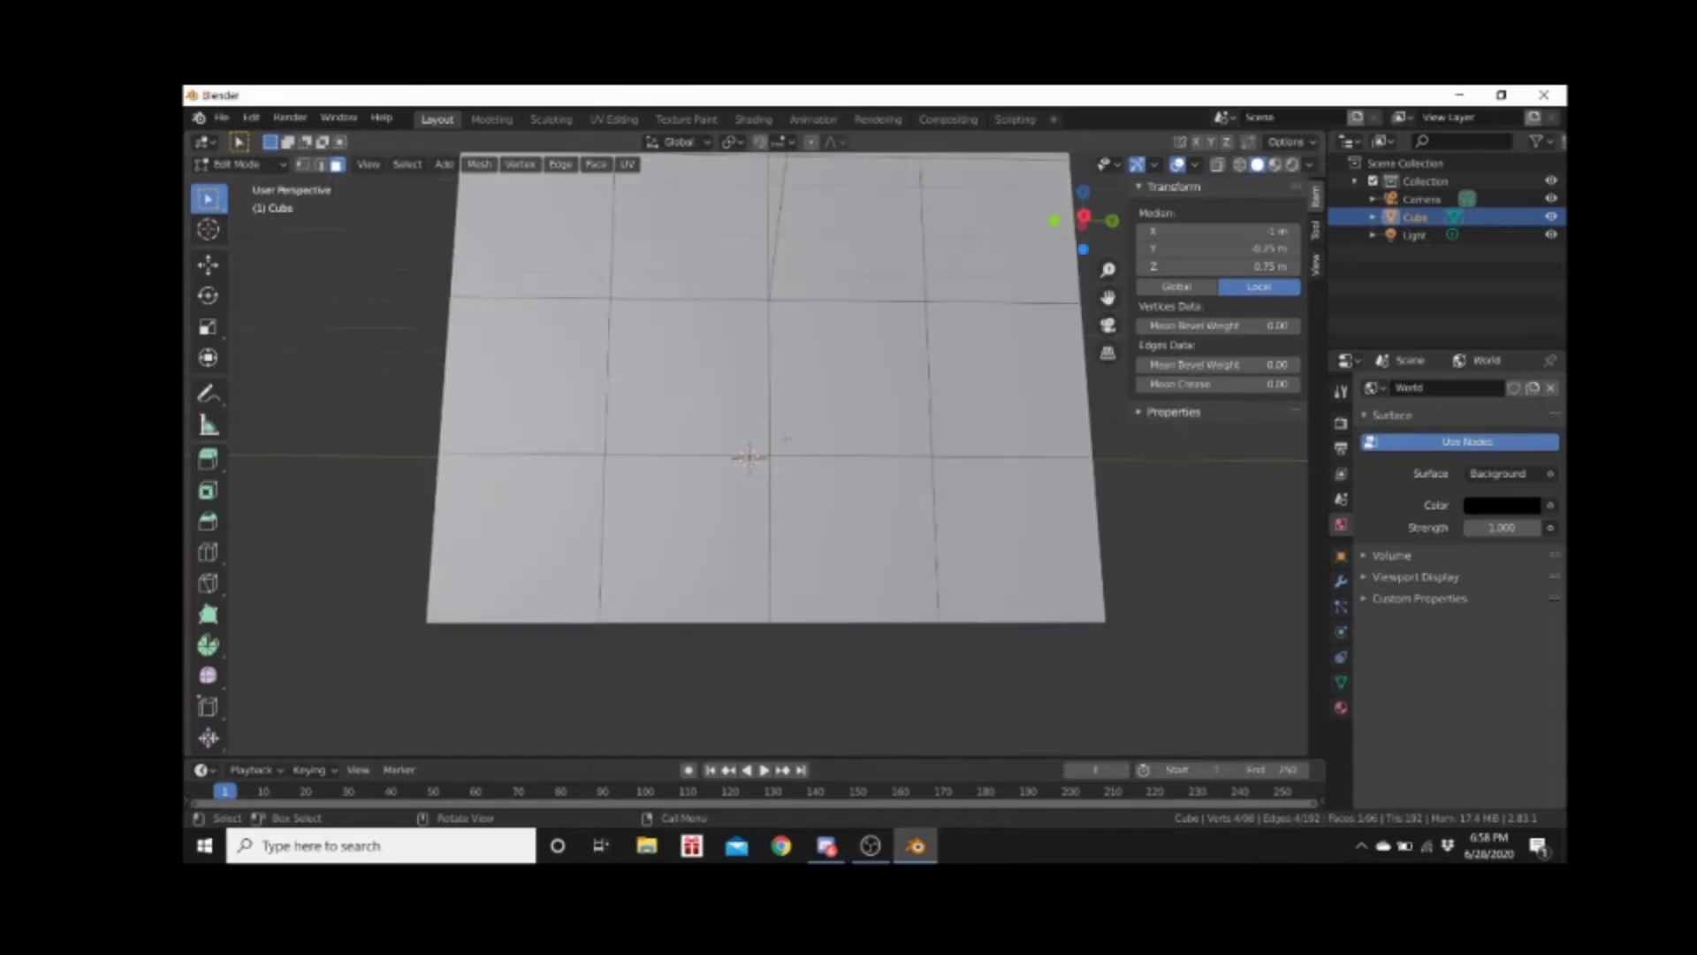
scroll(783, 440, down, 6)
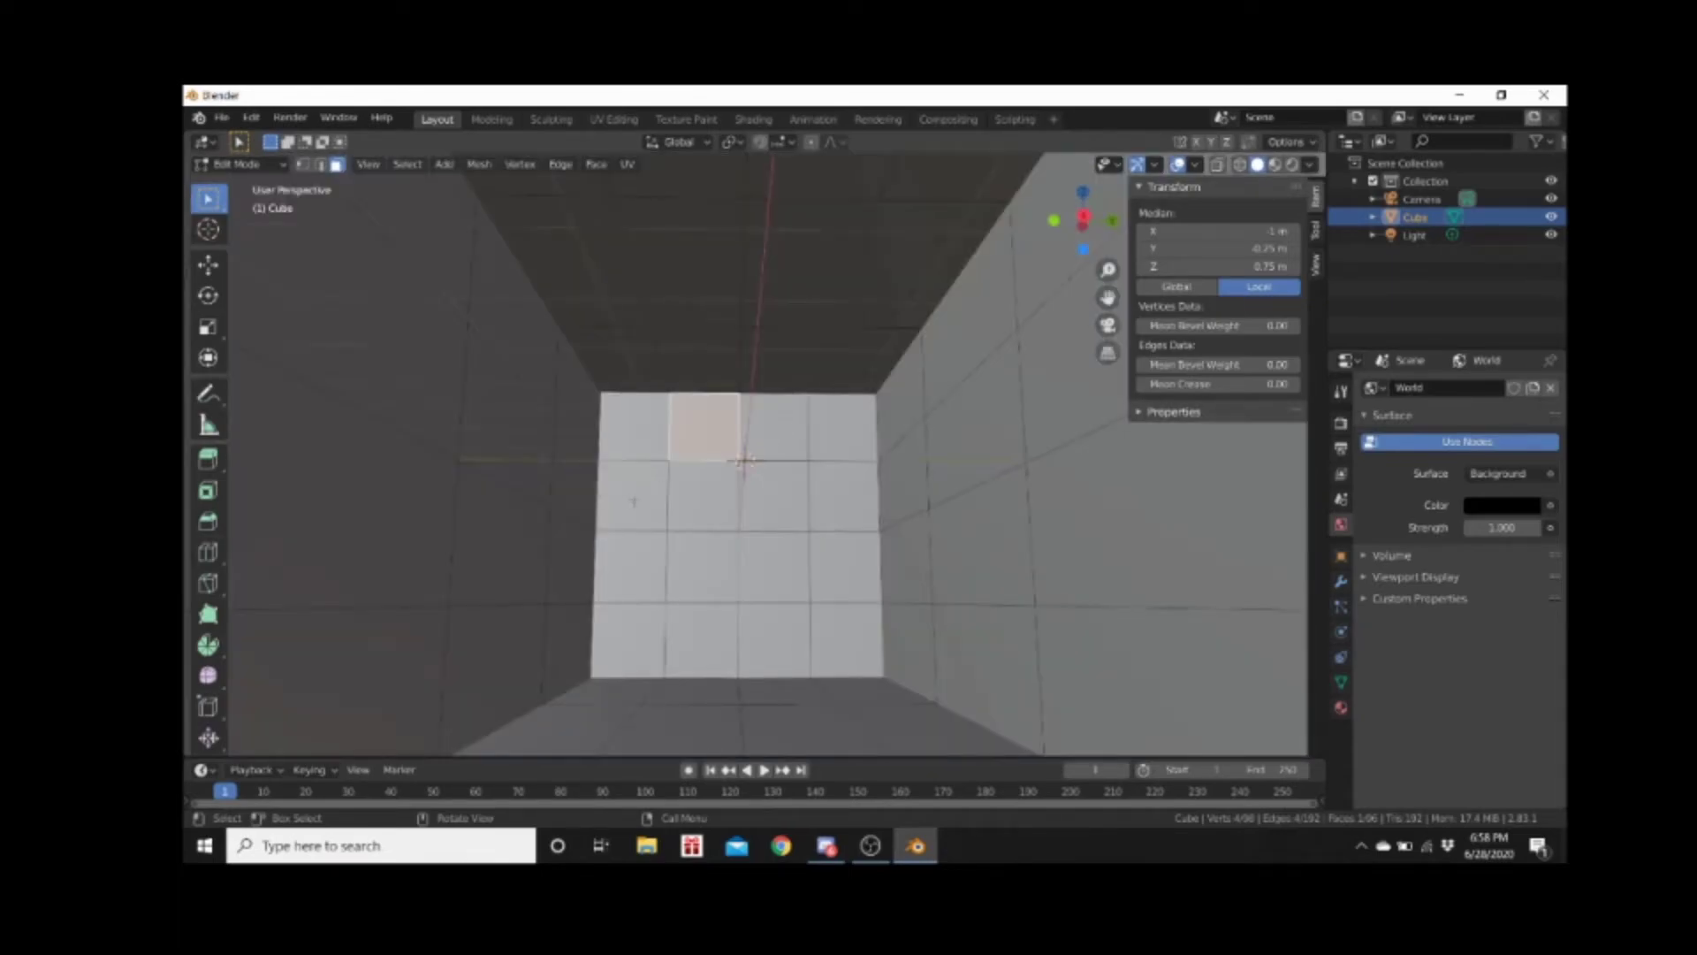
middle_drag(633, 502, 676, 439)
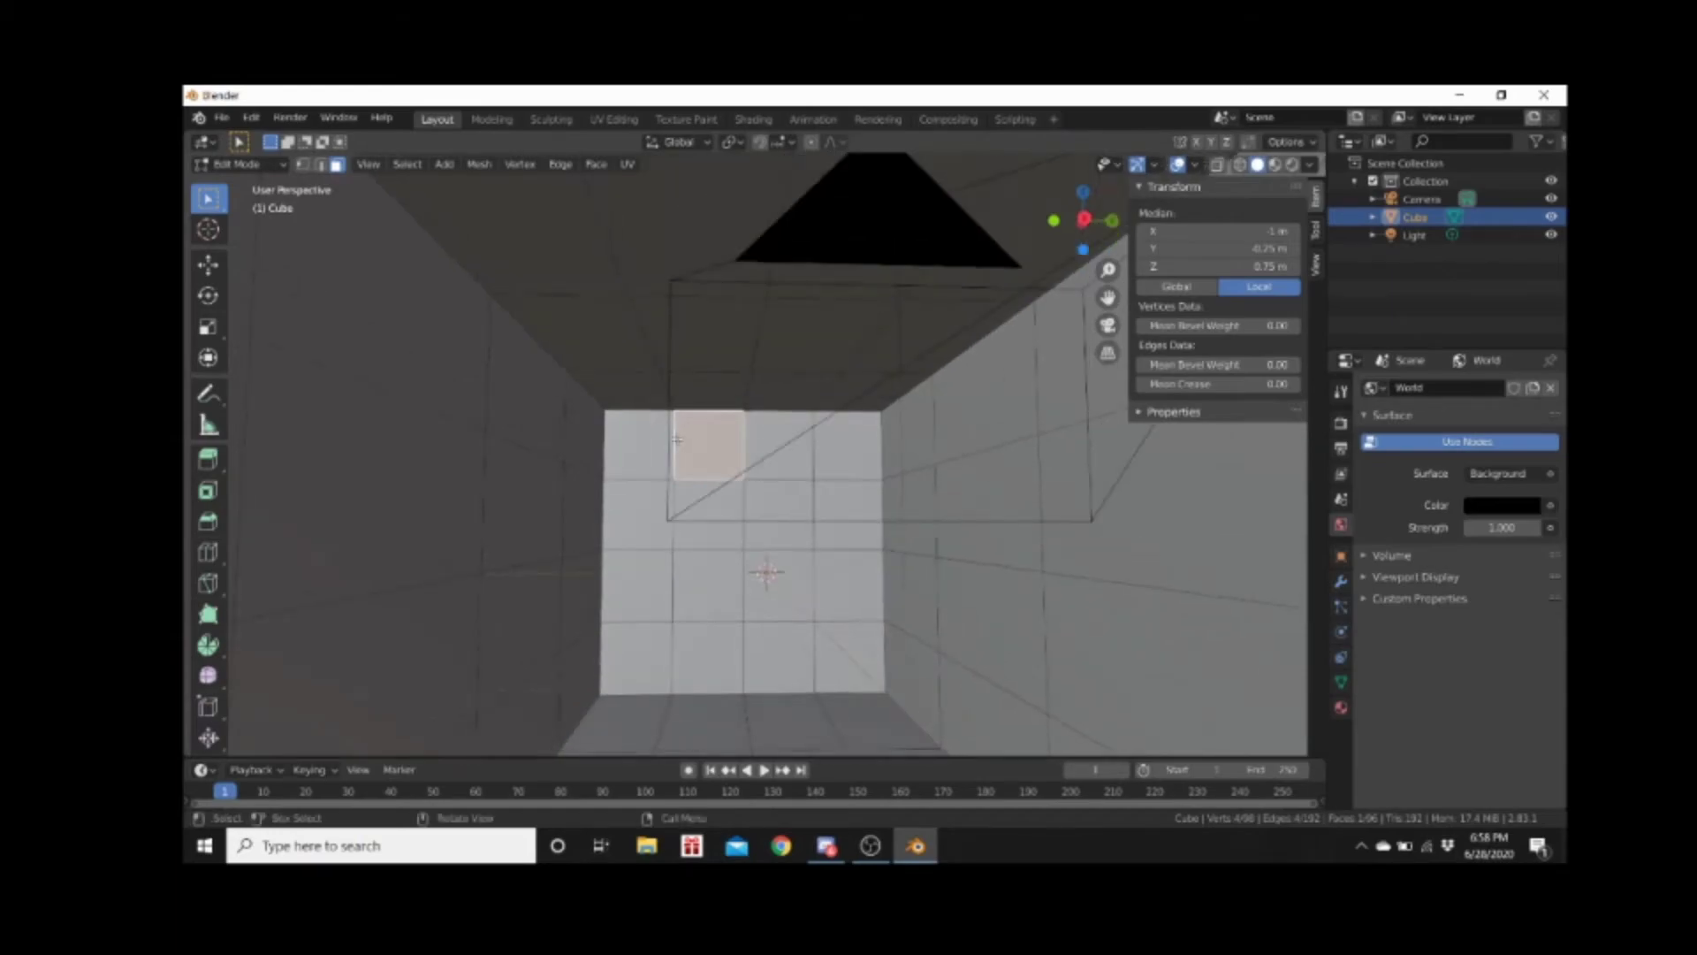
scroll(671, 582, up, 3)
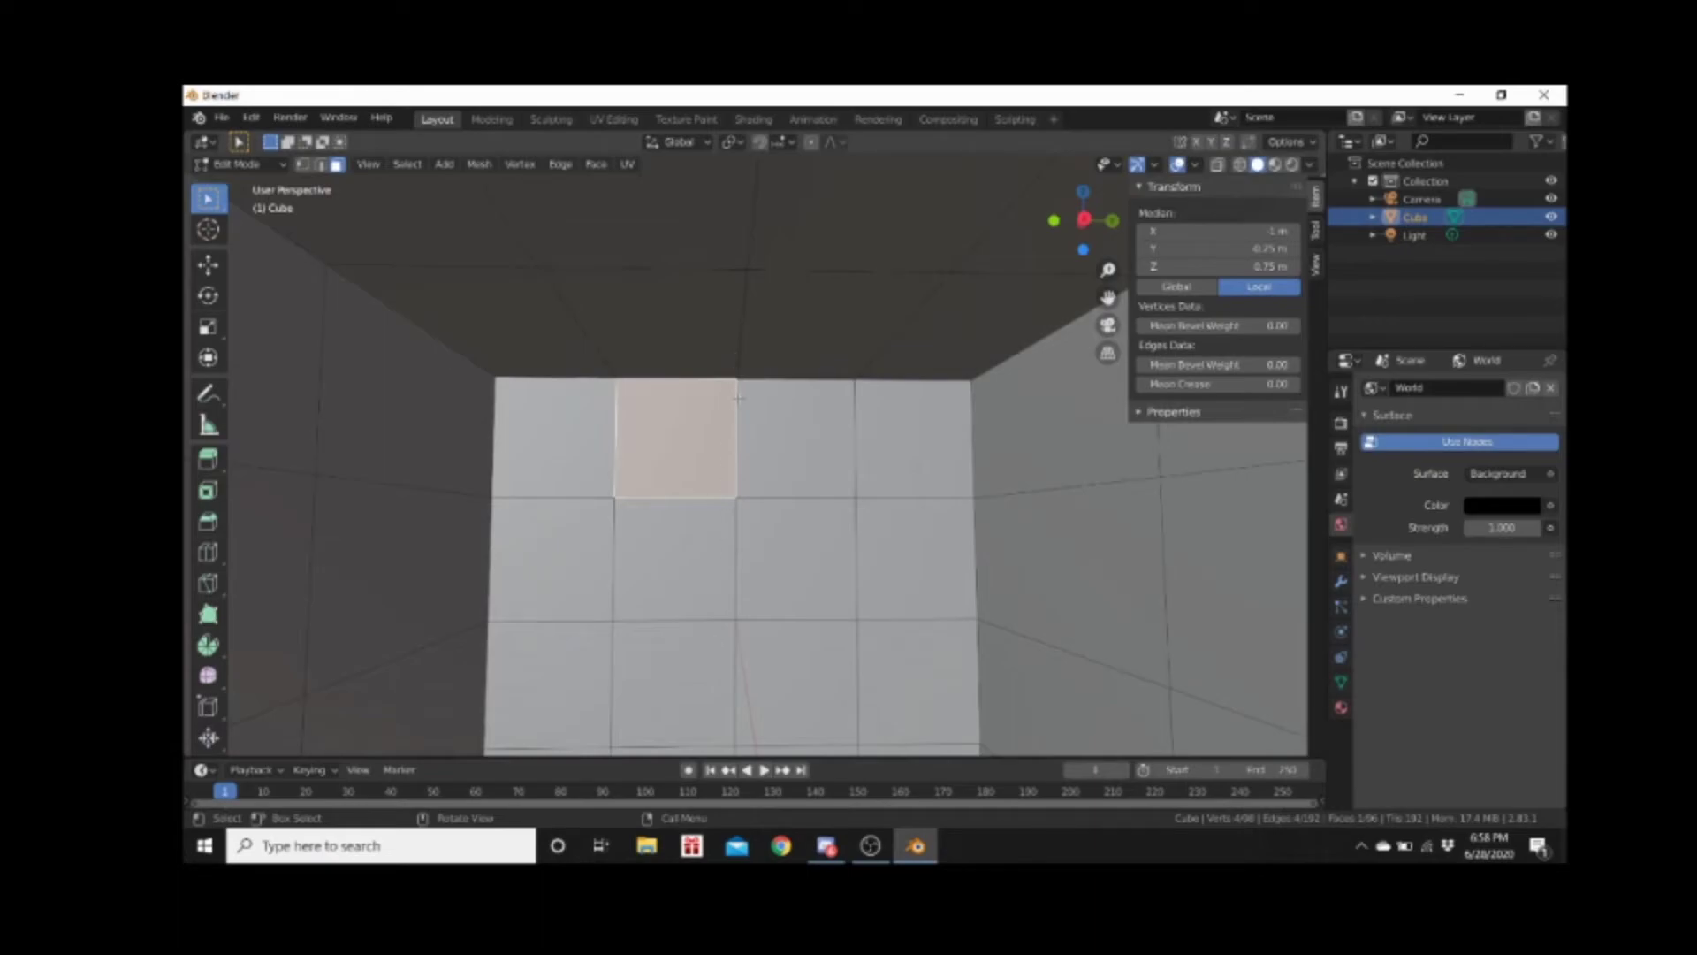
scroll(728, 611, up, 2)
scroll(616, 688, up, 4)
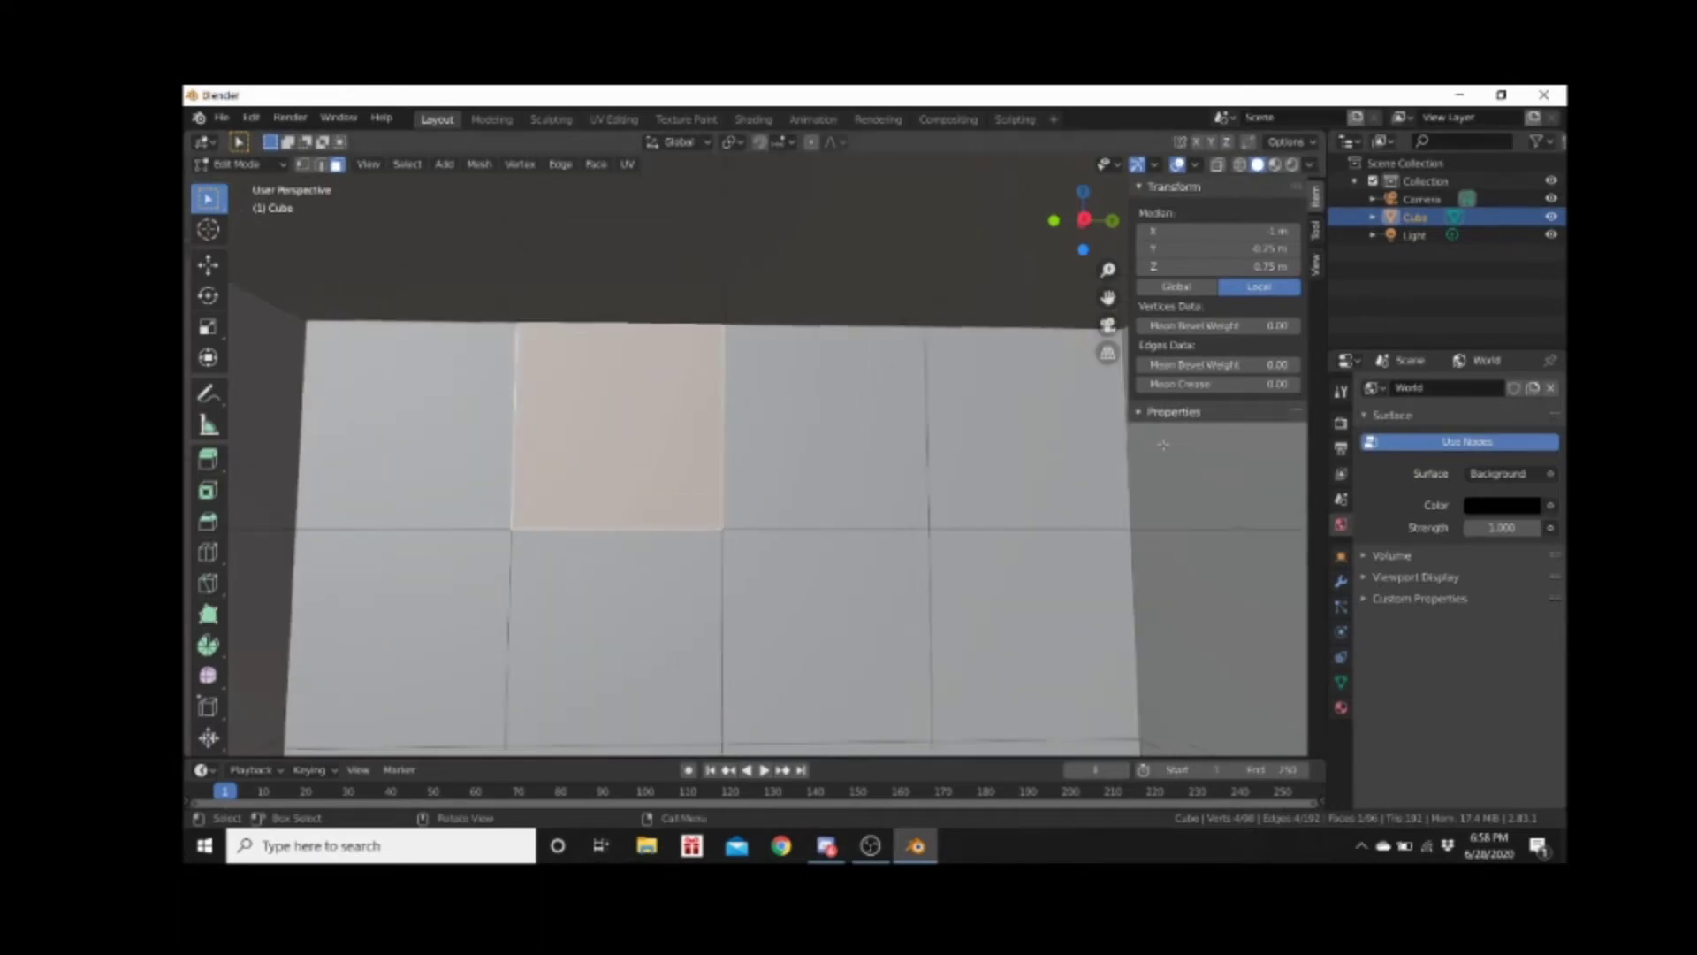
scroll(927, 490, down, 7)
scroll(927, 490, down, 4)
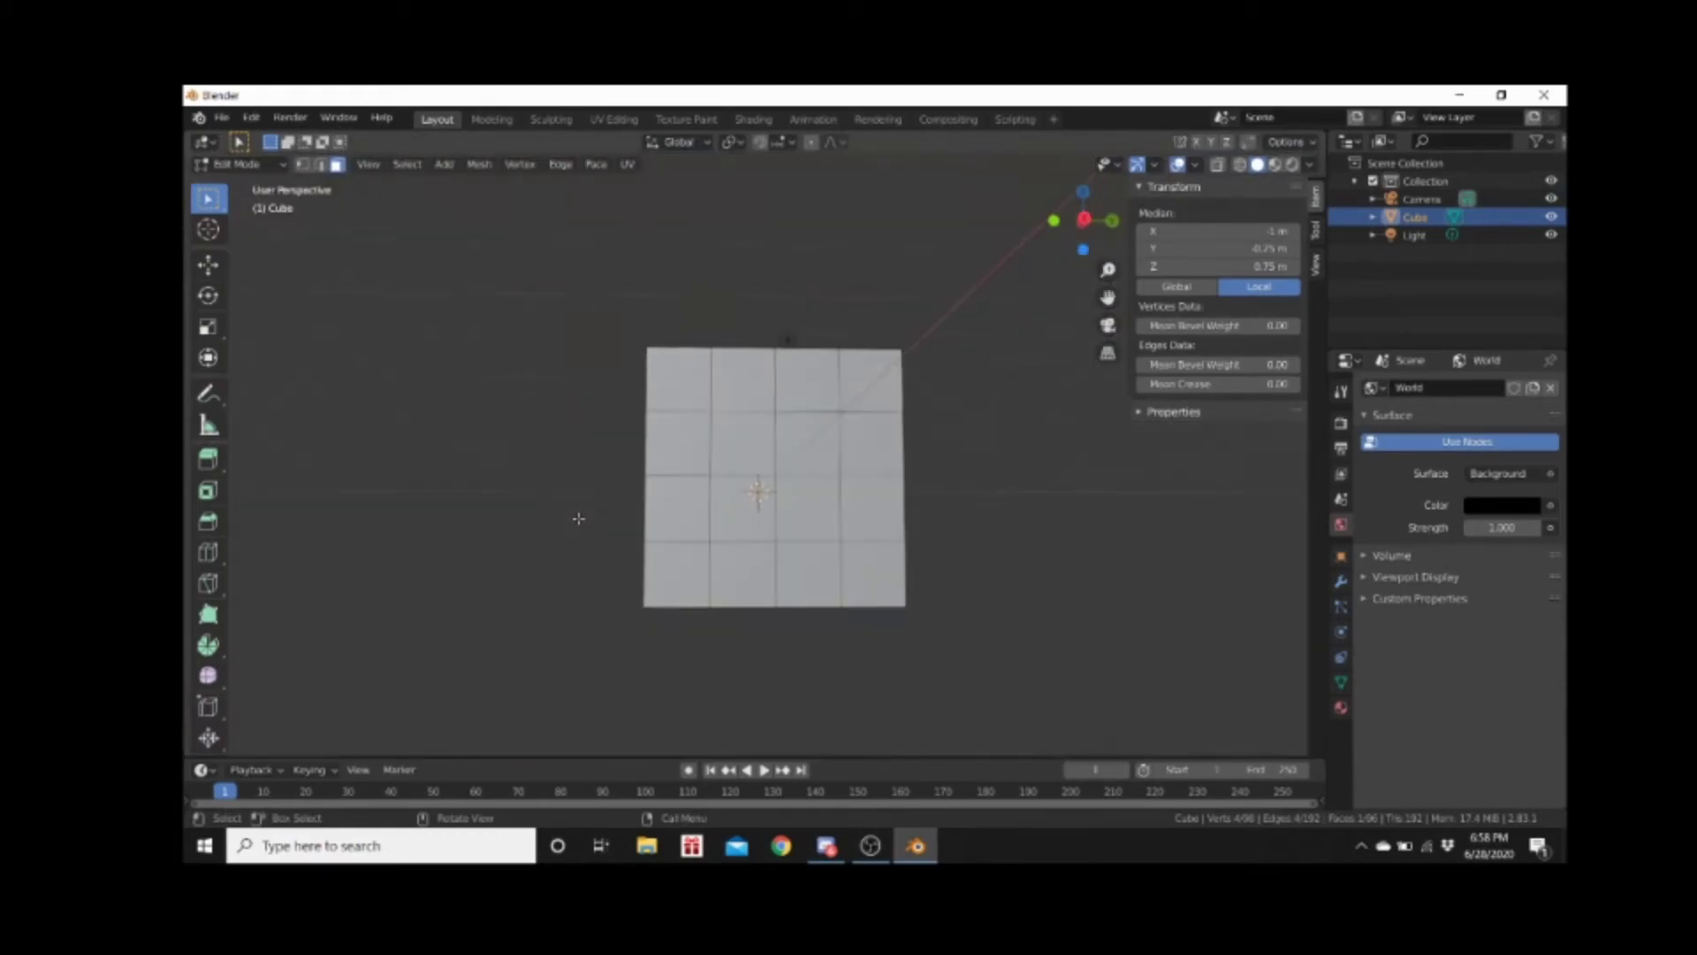
scroll(705, 581, up, 5)
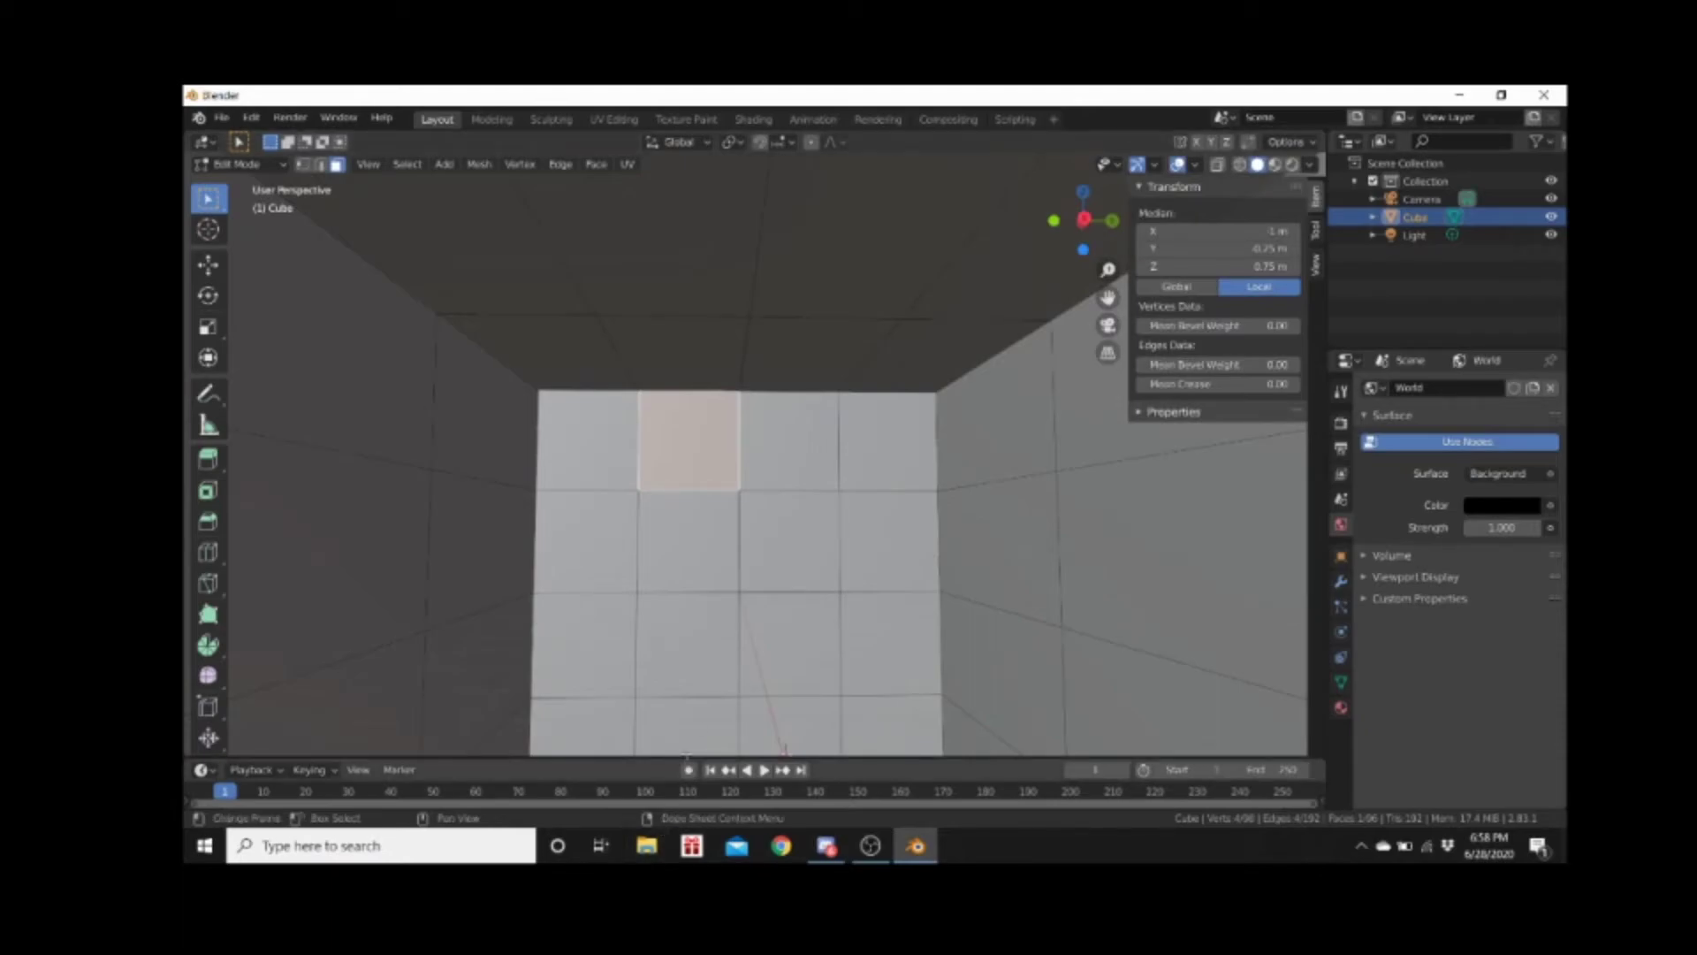
shift+middle_drag(721, 617, 734, 523)
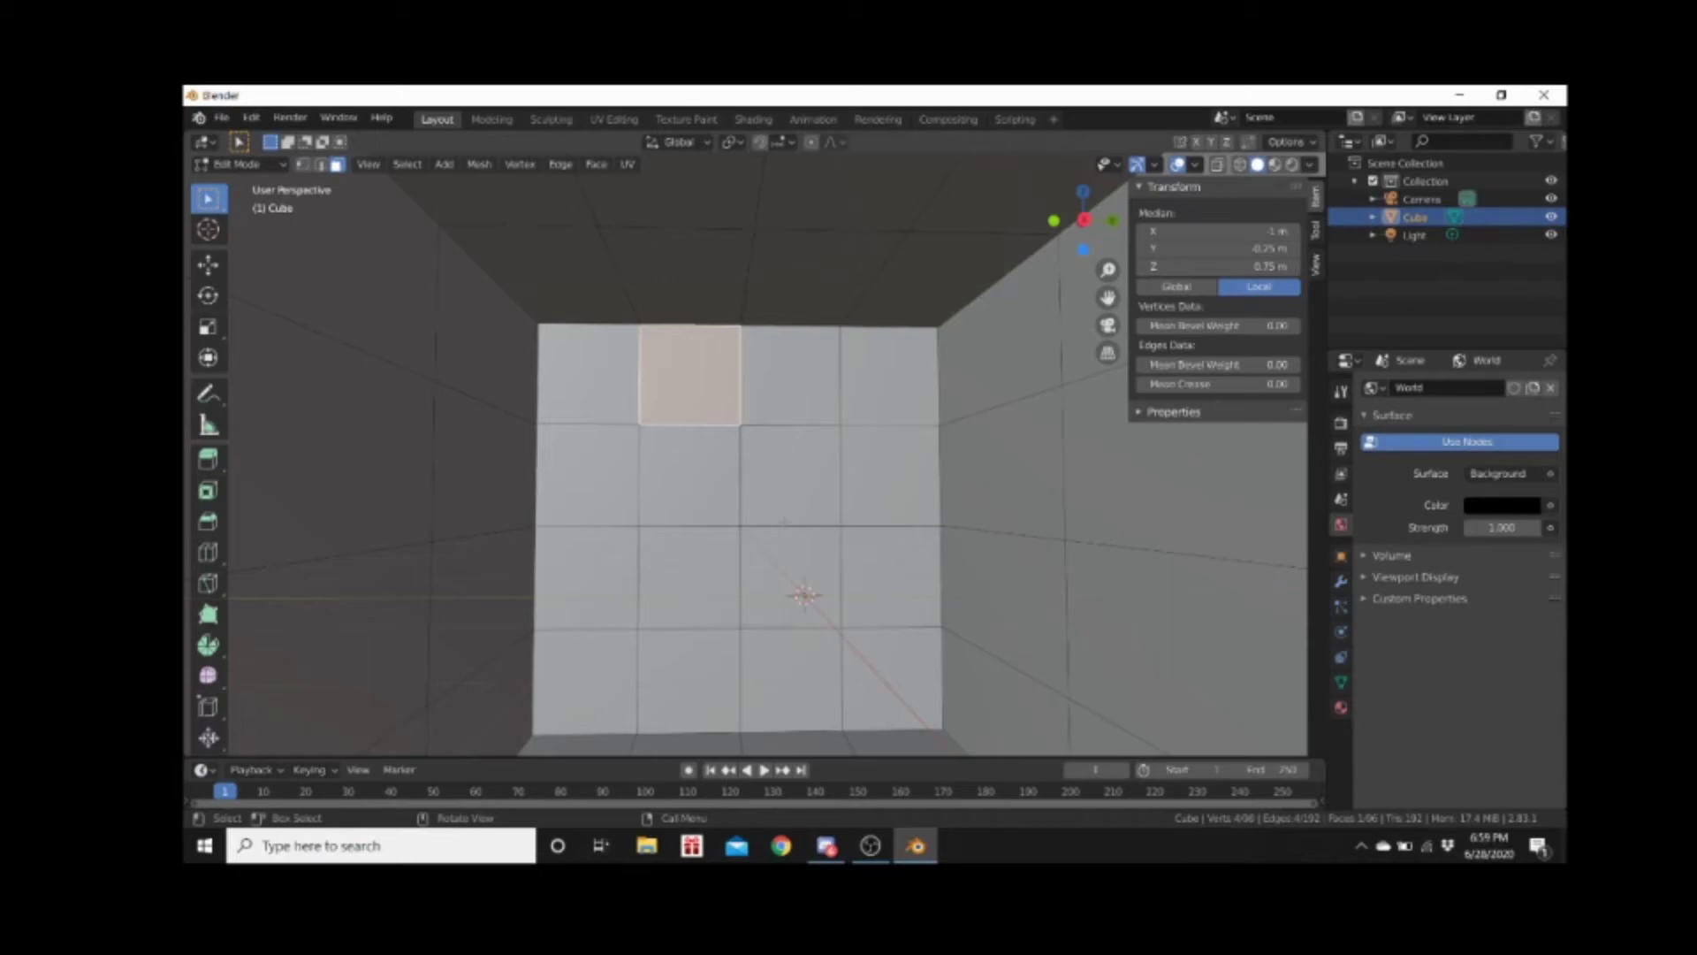
Inspect the subdivided block from outside, looking down at its roof and long side
mouse_move(677, 421)
middle_down()
mouse_move(899, 509)
mouse_move(685, 451)
middle_up()
scroll(691, 486, up, 5)
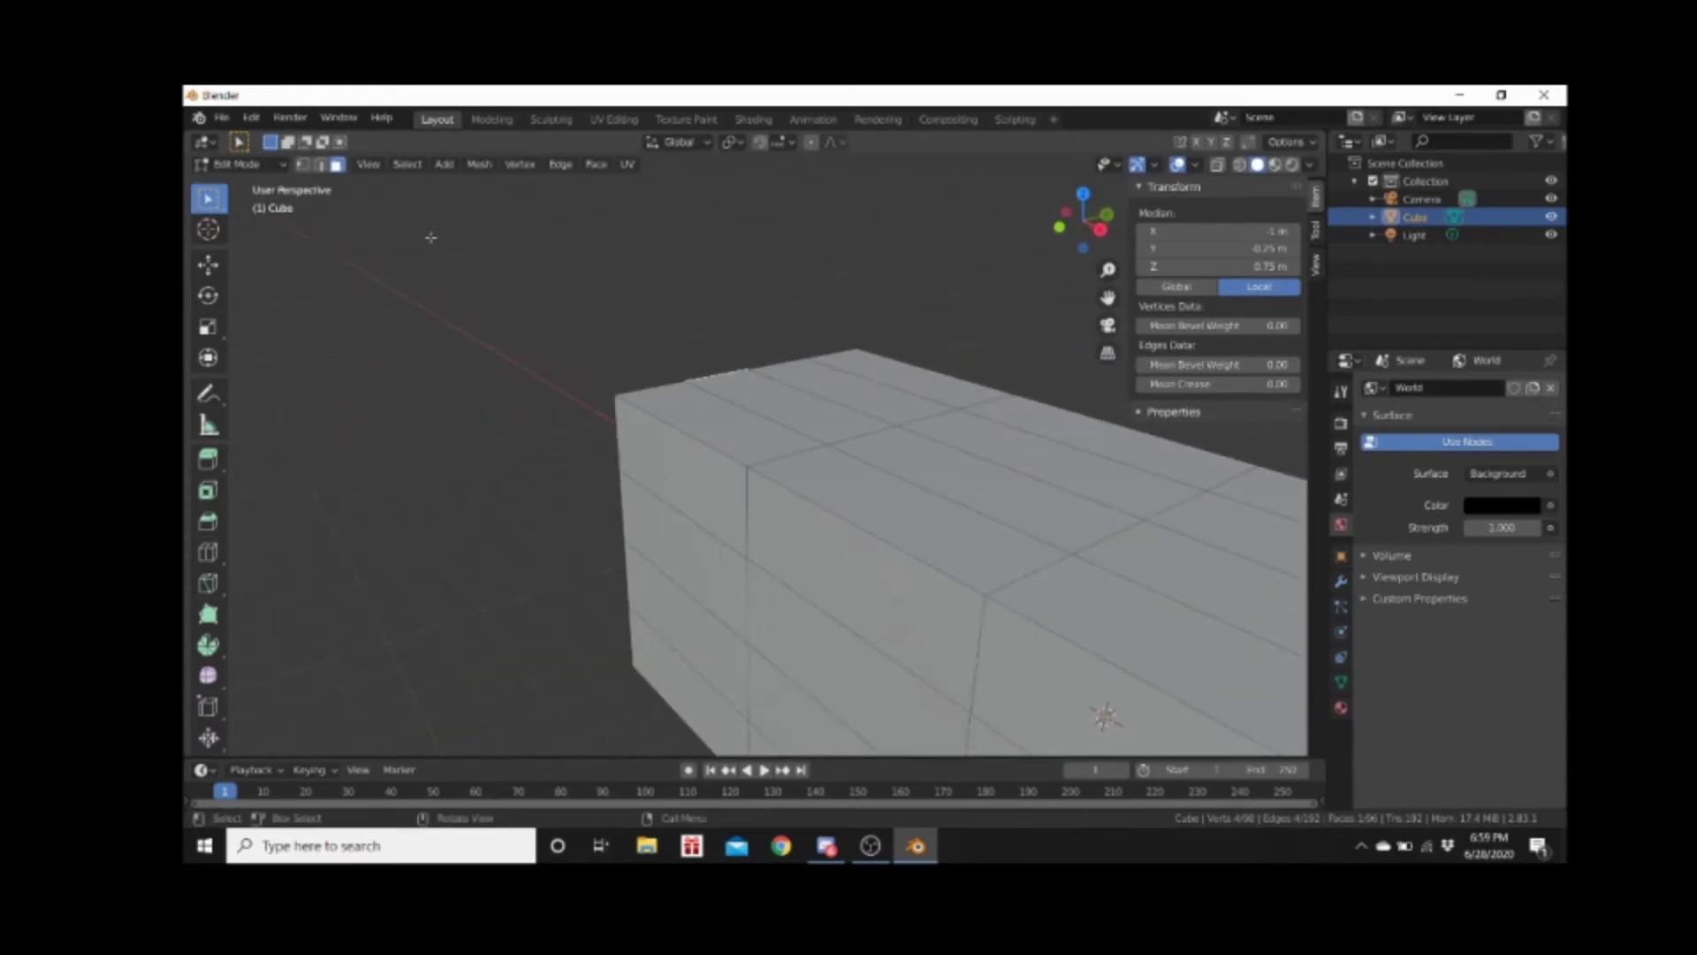
scroll(640, 430, up, 6)
middle_drag(640, 430, 757, 349)
scroll(758, 349, down, 10)
middle_drag(625, 378, 542, 333)
scroll(657, 360, down, 3)
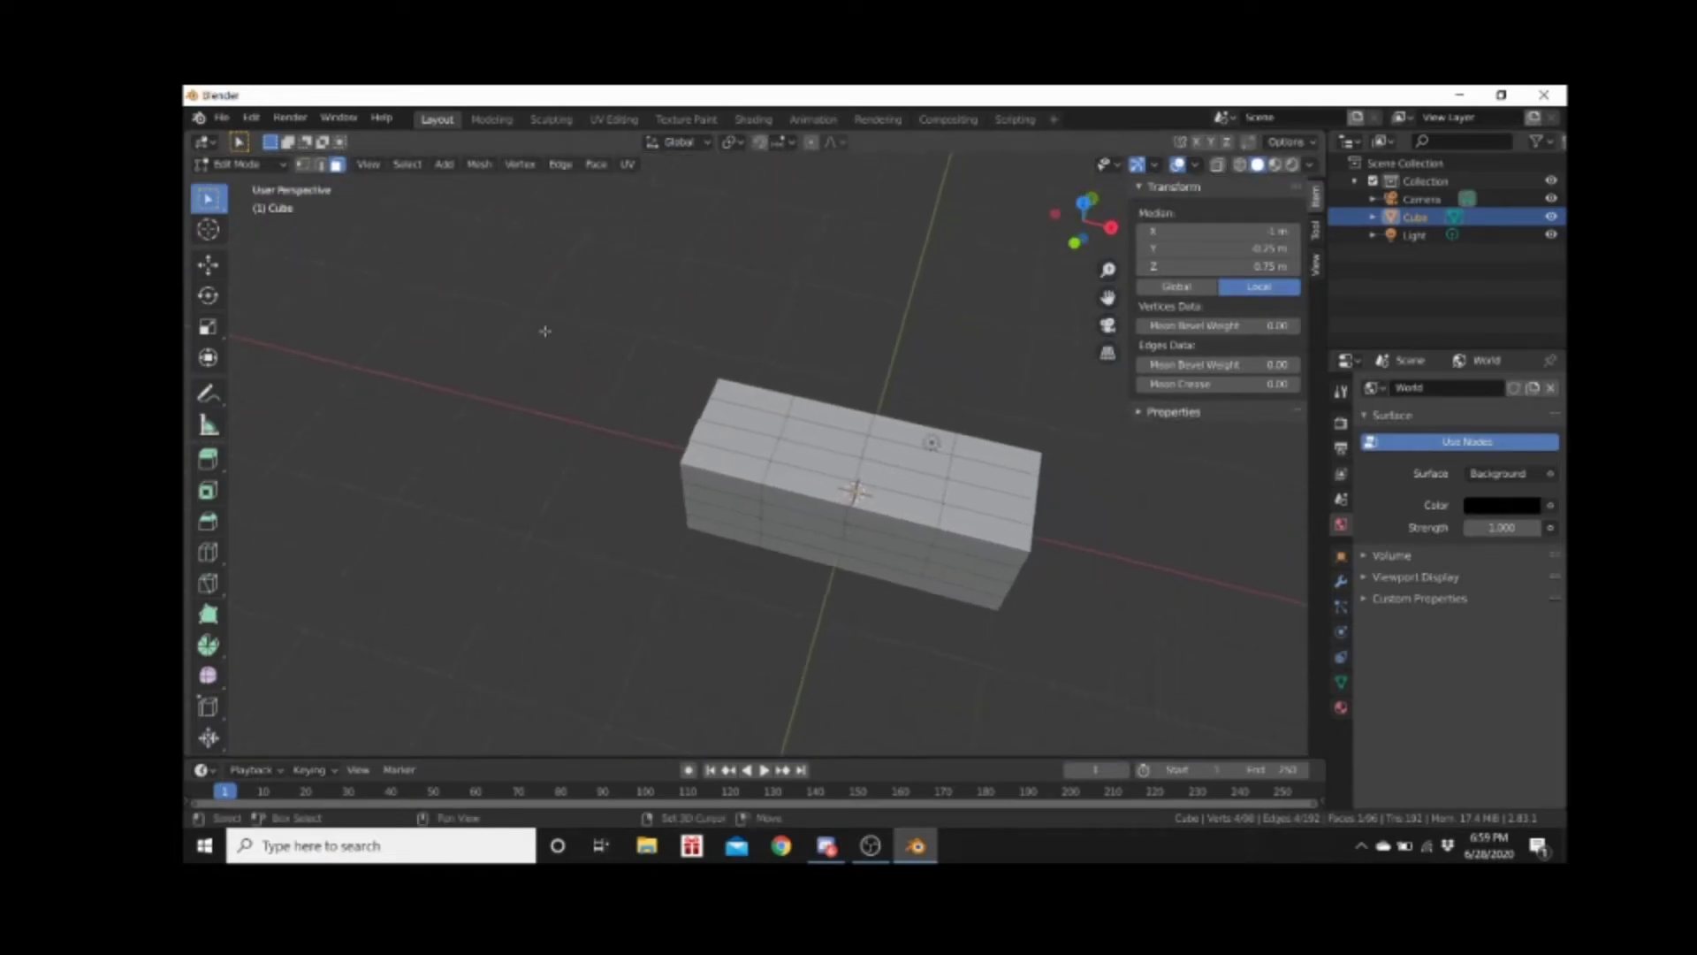
Select a roof face near the middle of the block and inspect the block's sides from outside
click(815, 459)
middle_drag(795, 360, 750, 340)
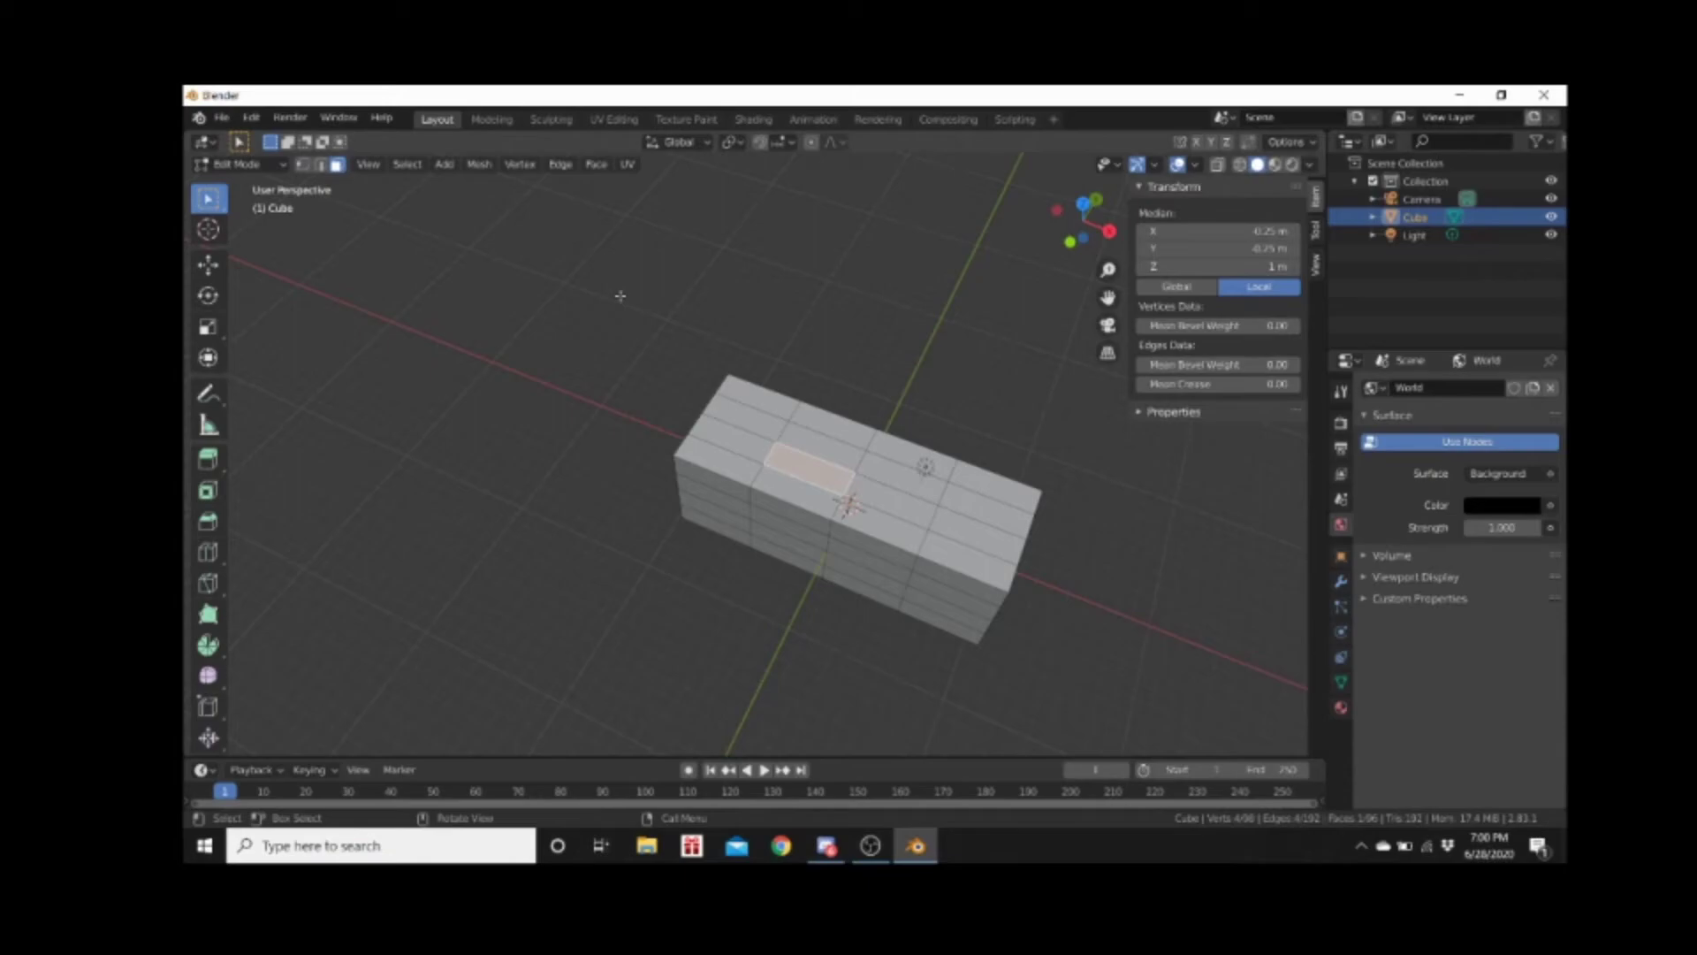
middle_drag(862, 598, 1106, 528)
middle_drag(674, 541, 964, 378)
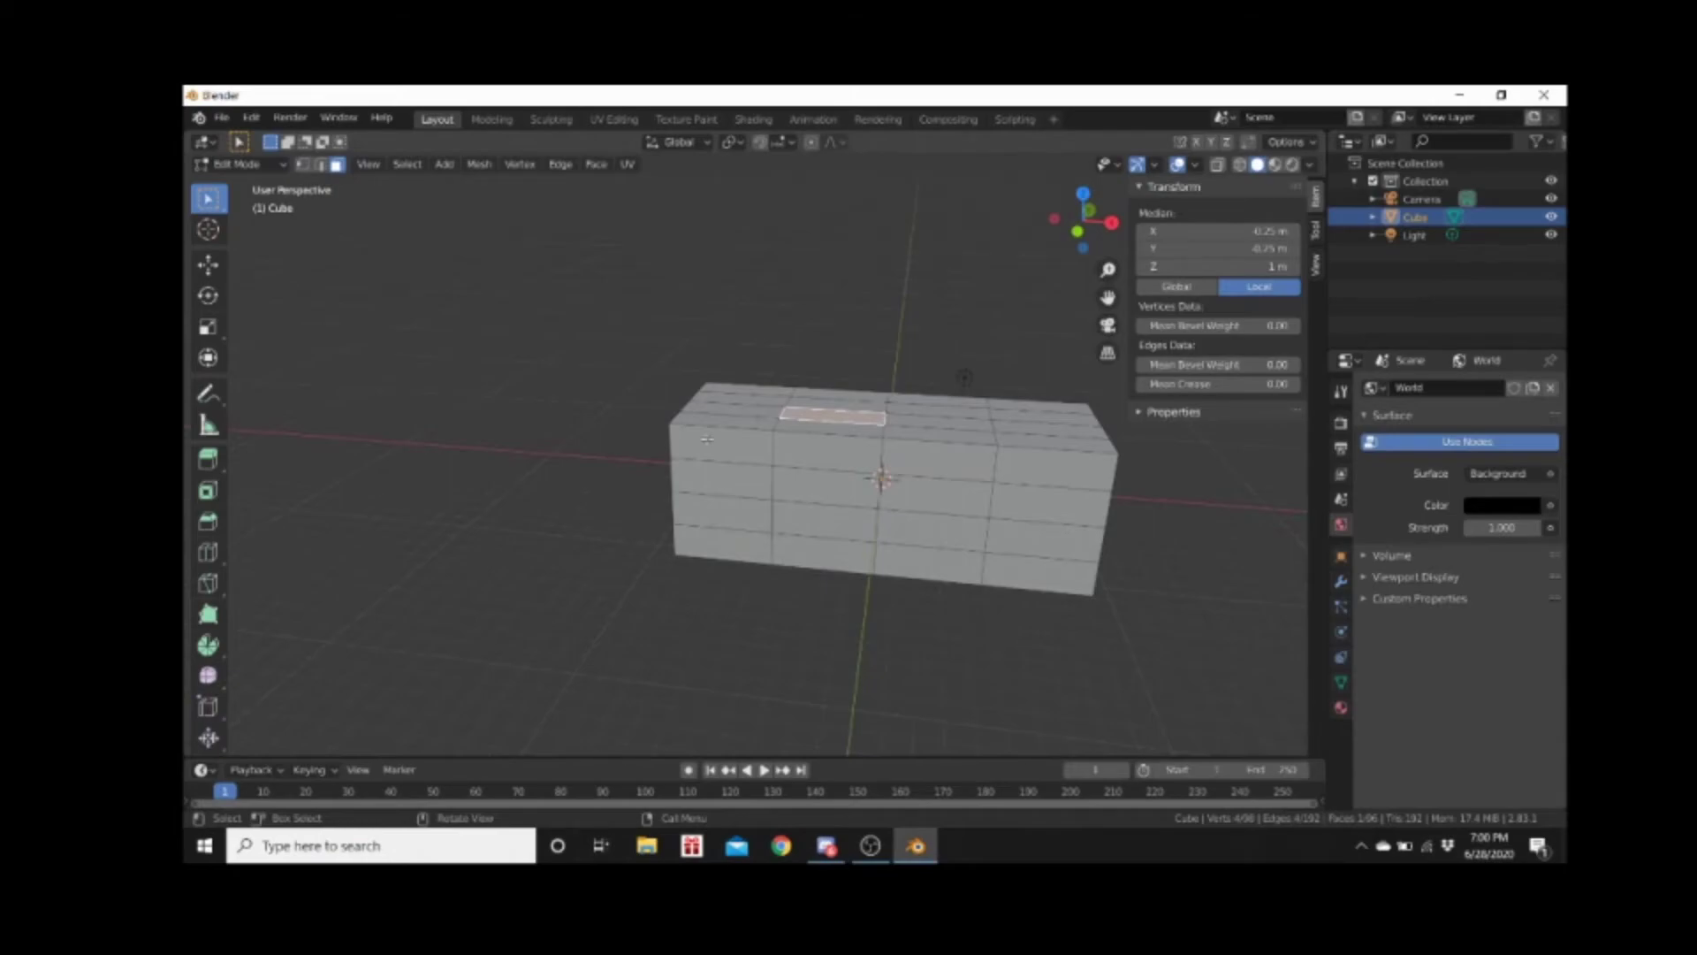
middle_drag(964, 379, 548, 361)
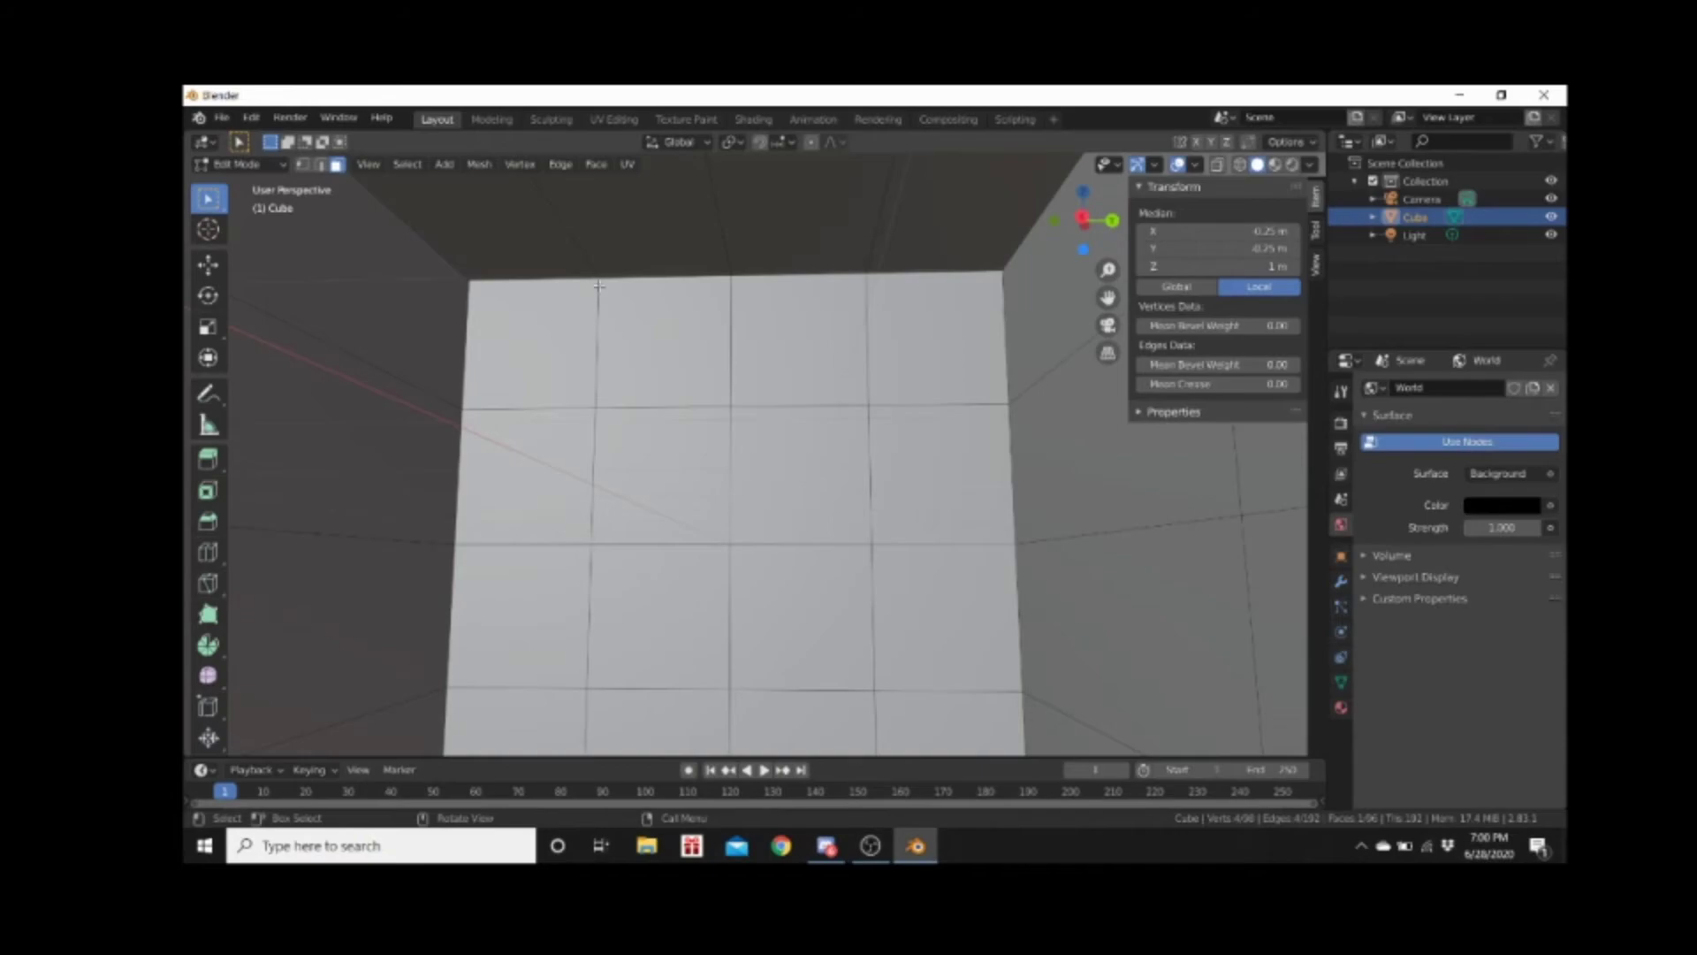
Return inside the room and select the bottom-row face of the side wall adjoining the end wall
middle_drag(534, 277, 555, 297)
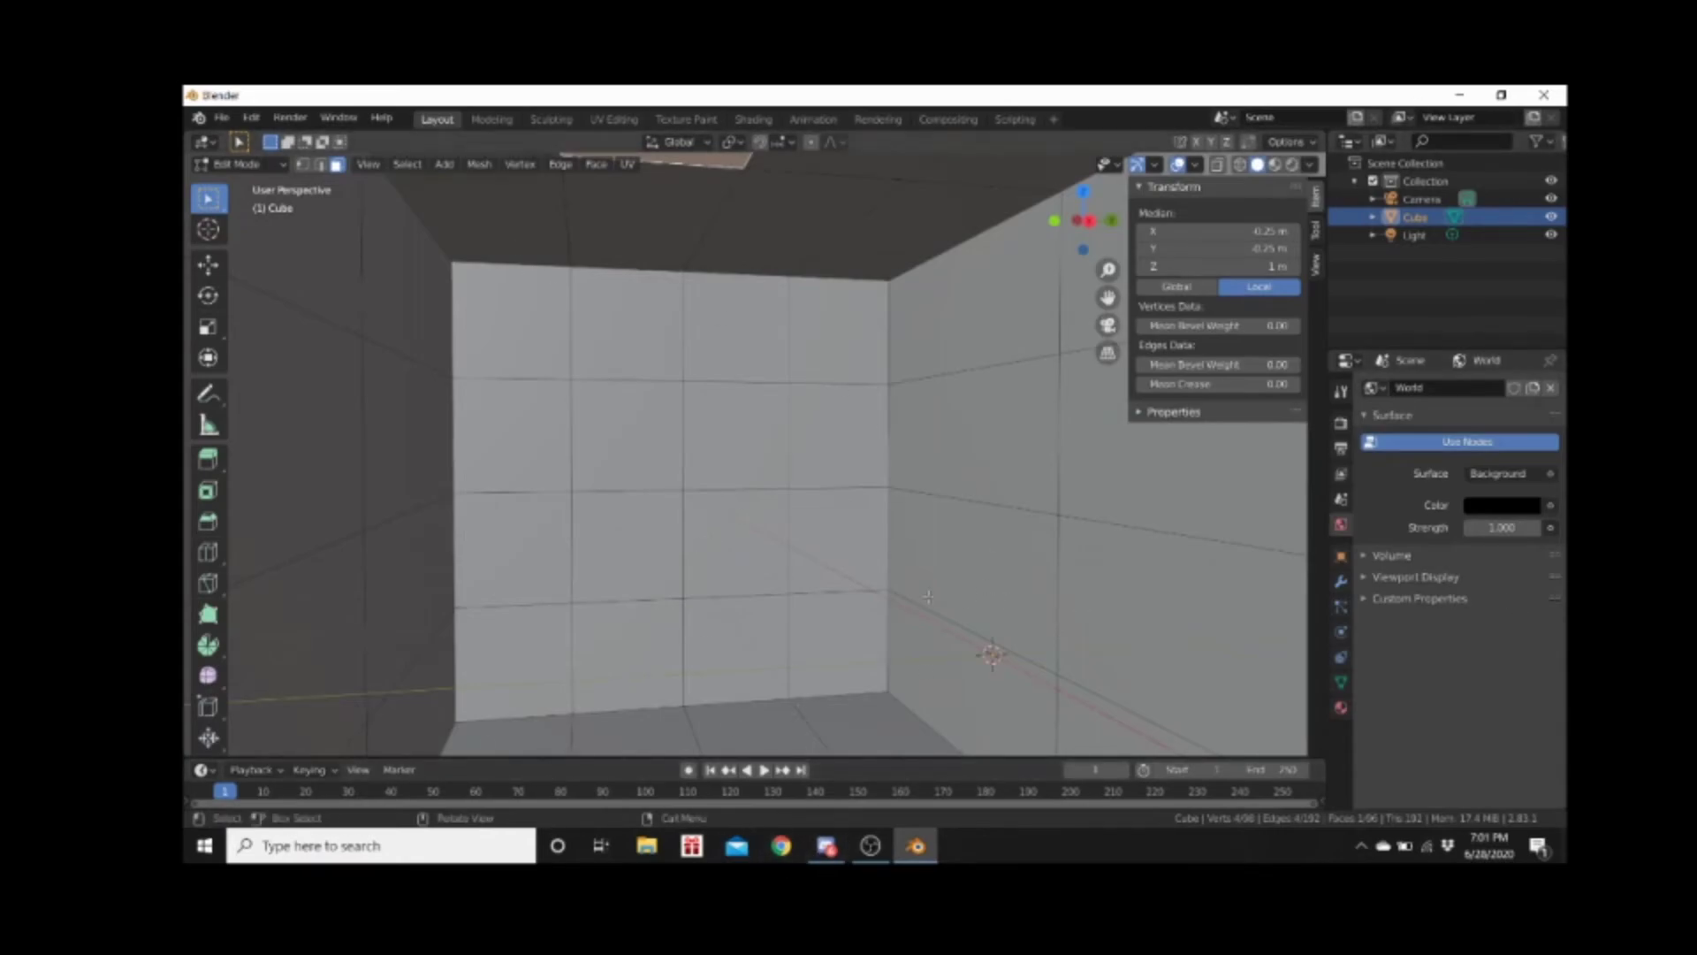
click(893, 600)
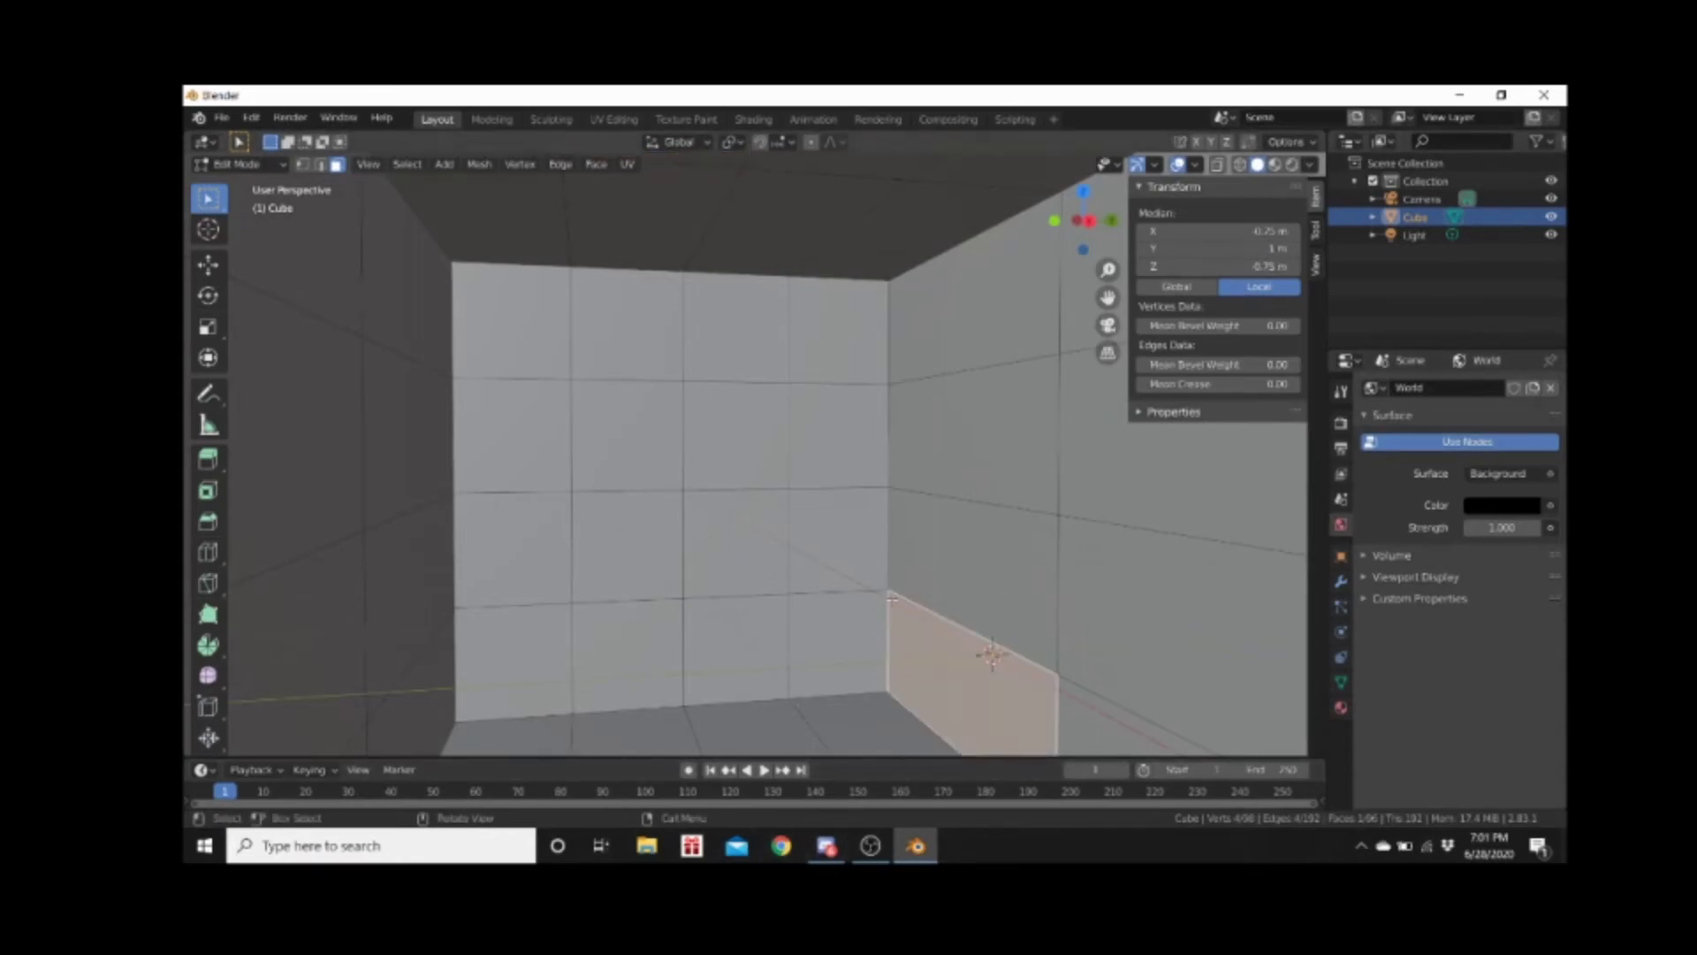
middle_drag(1068, 689, 706, 550)
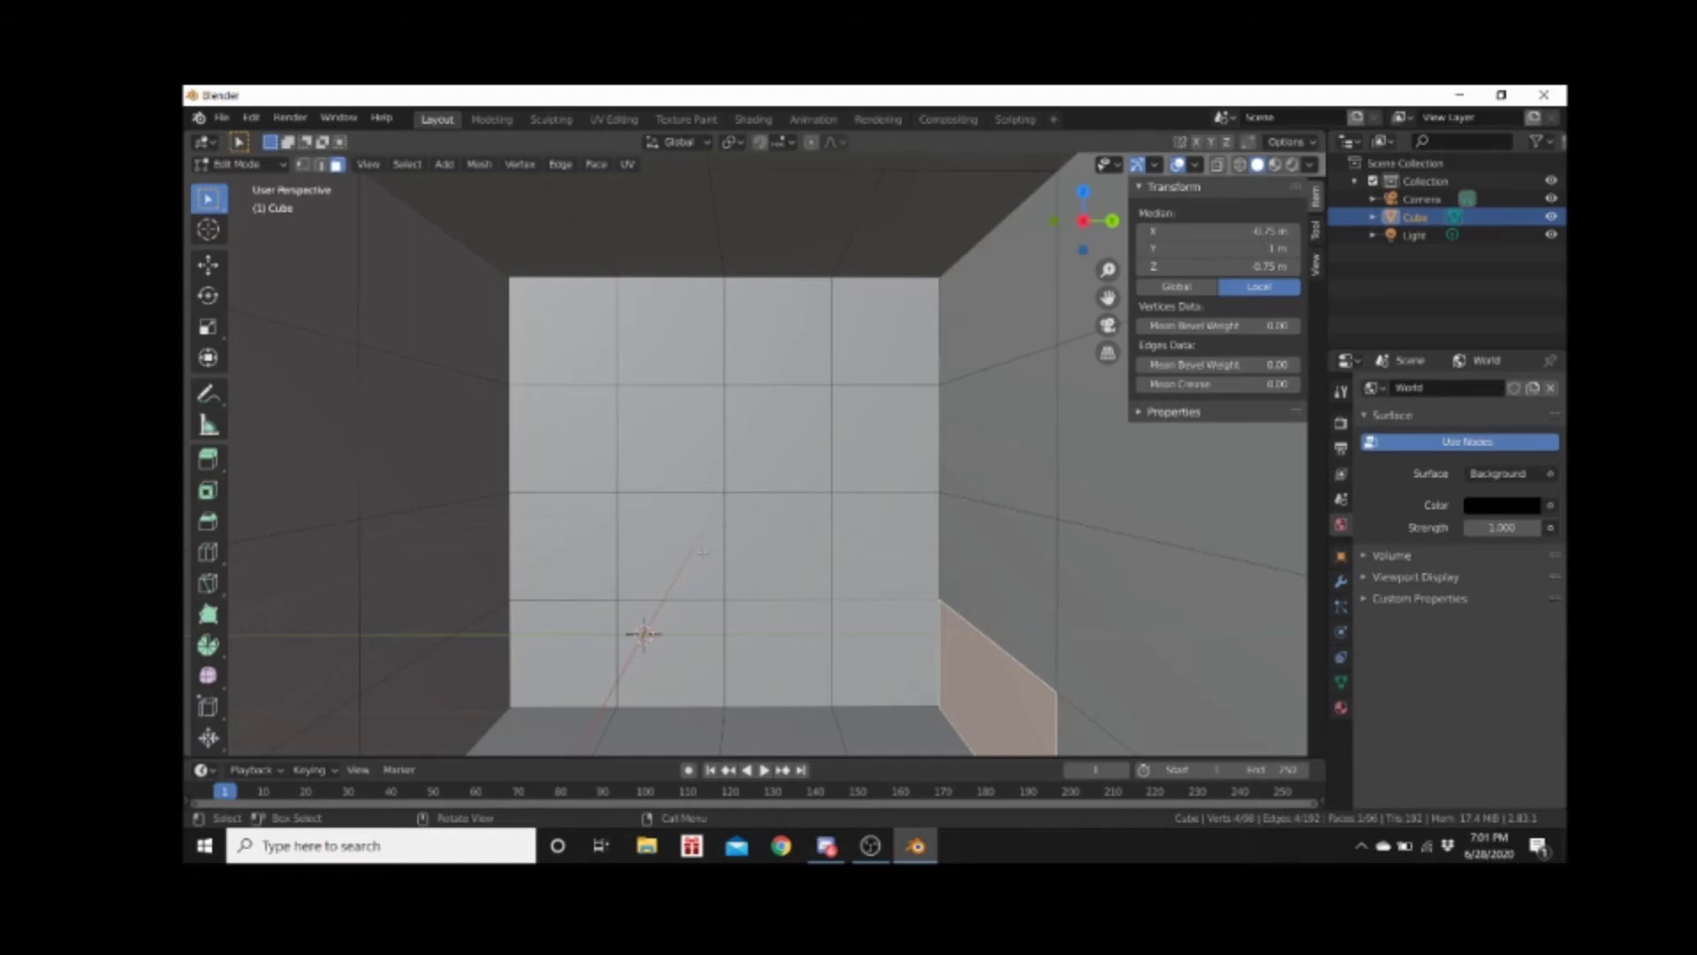
Examine the floor, side walls and end wall from several distances along the room
scroll(704, 549, down, 3)
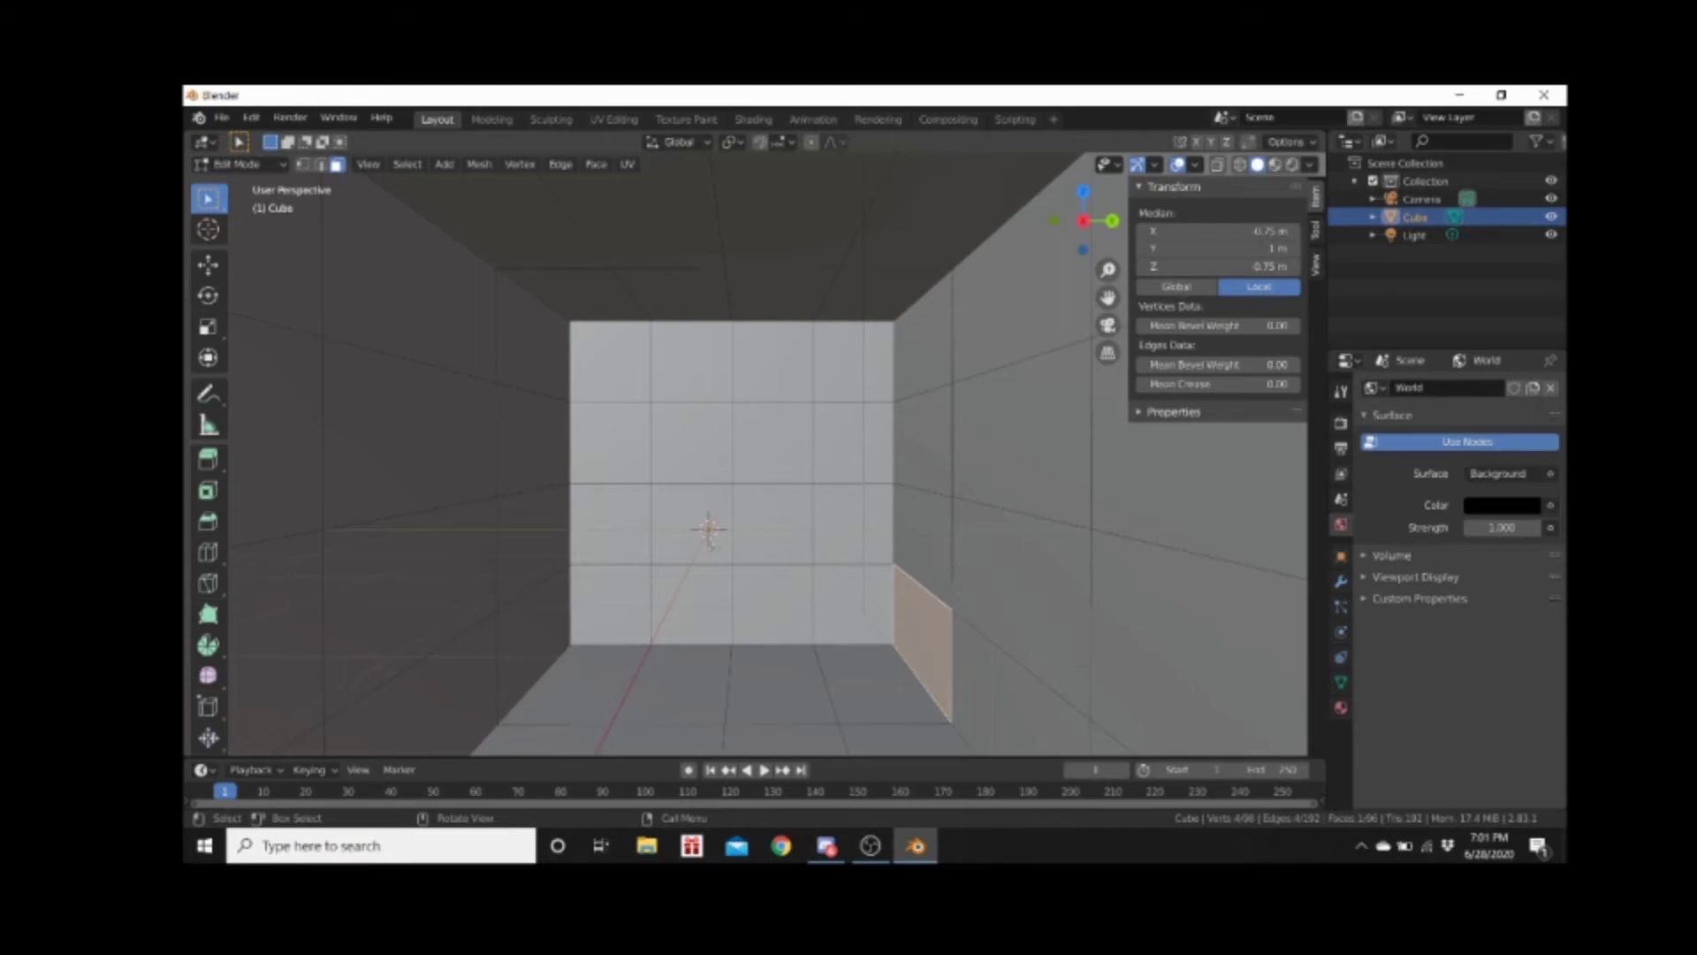
middle_drag(710, 539, 721, 547)
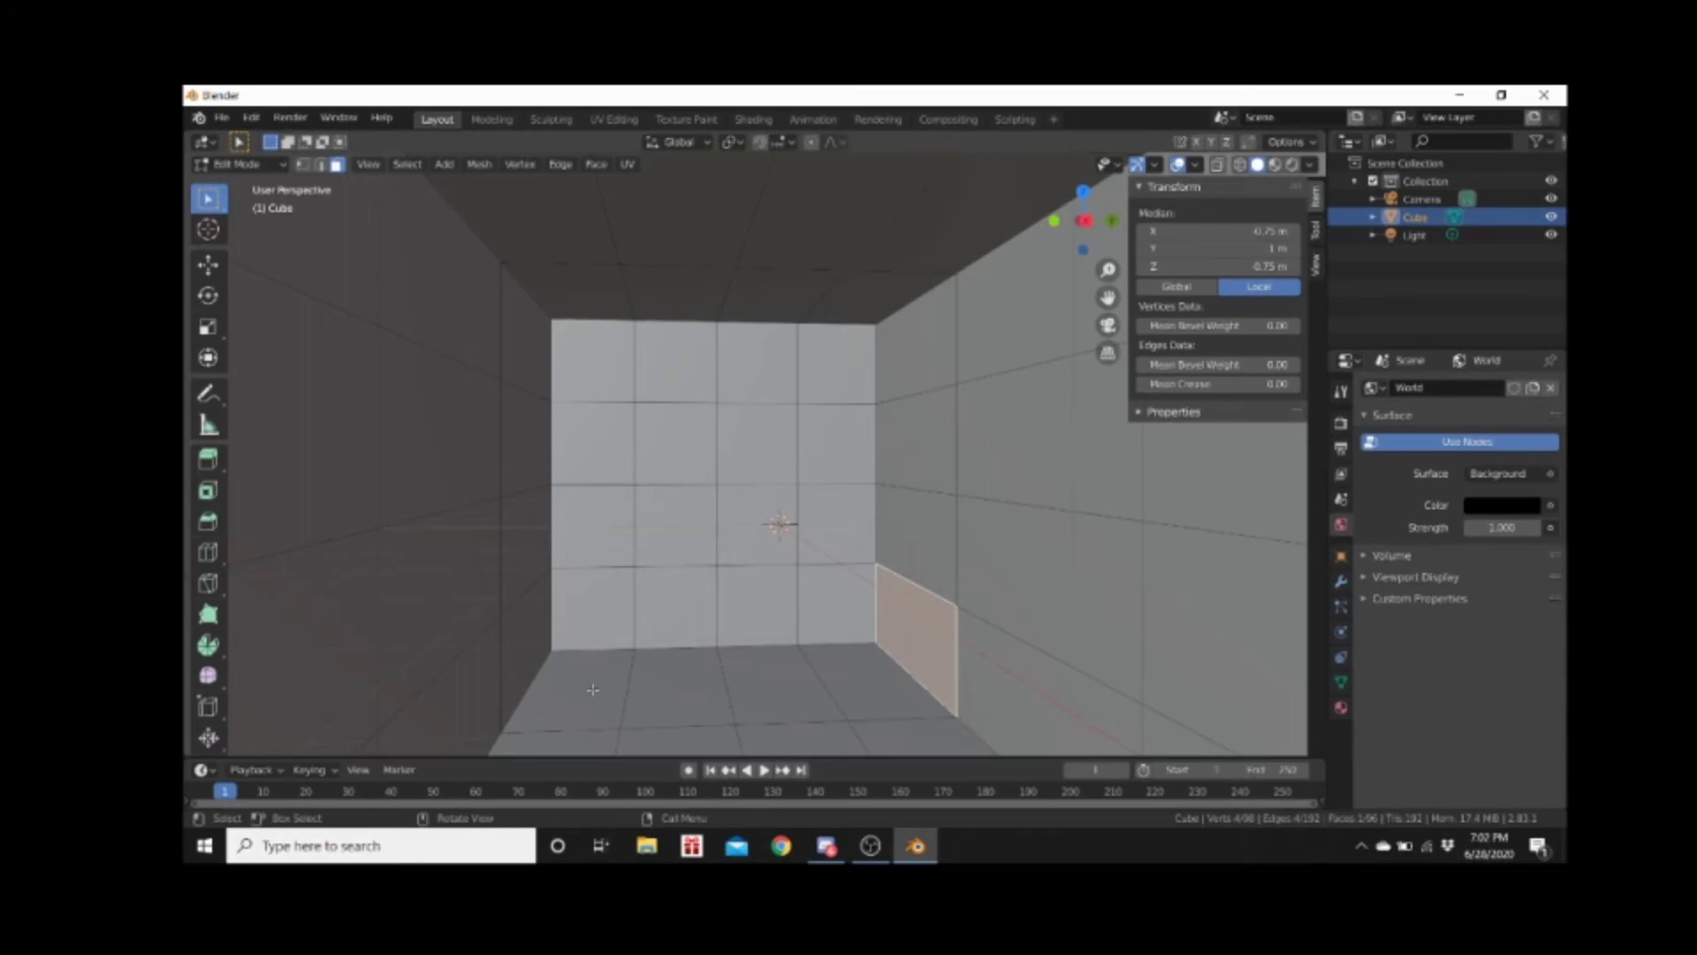
scroll(563, 664, down, 6)
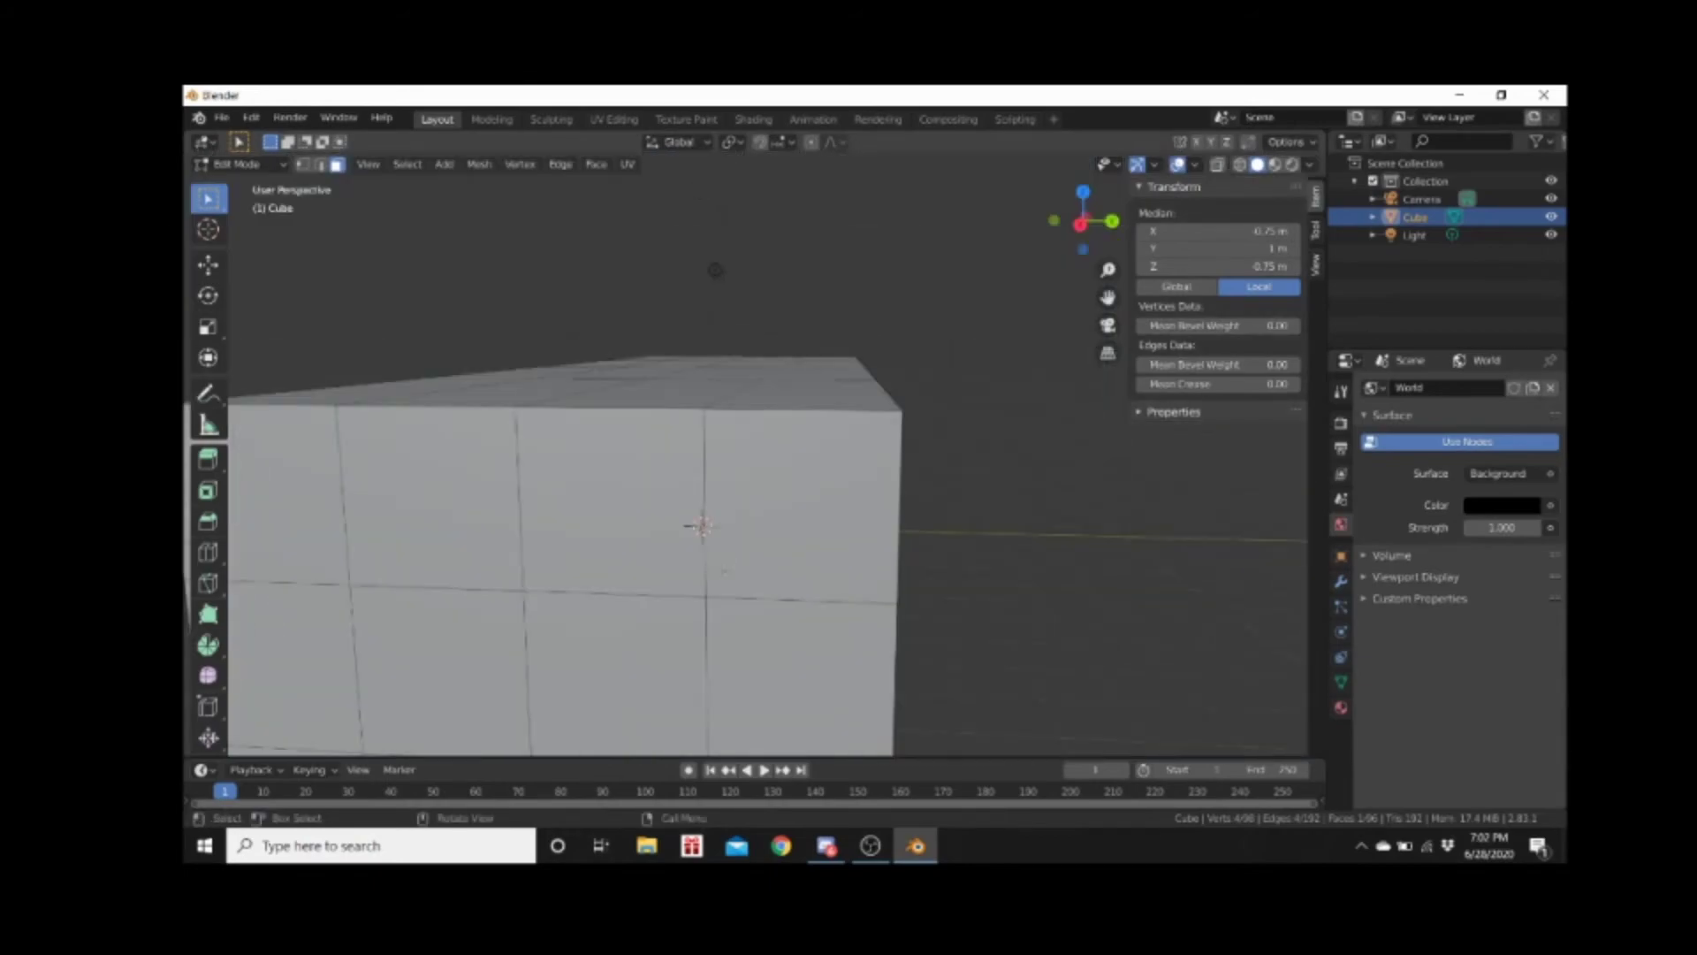
scroll(715, 269, up, 6)
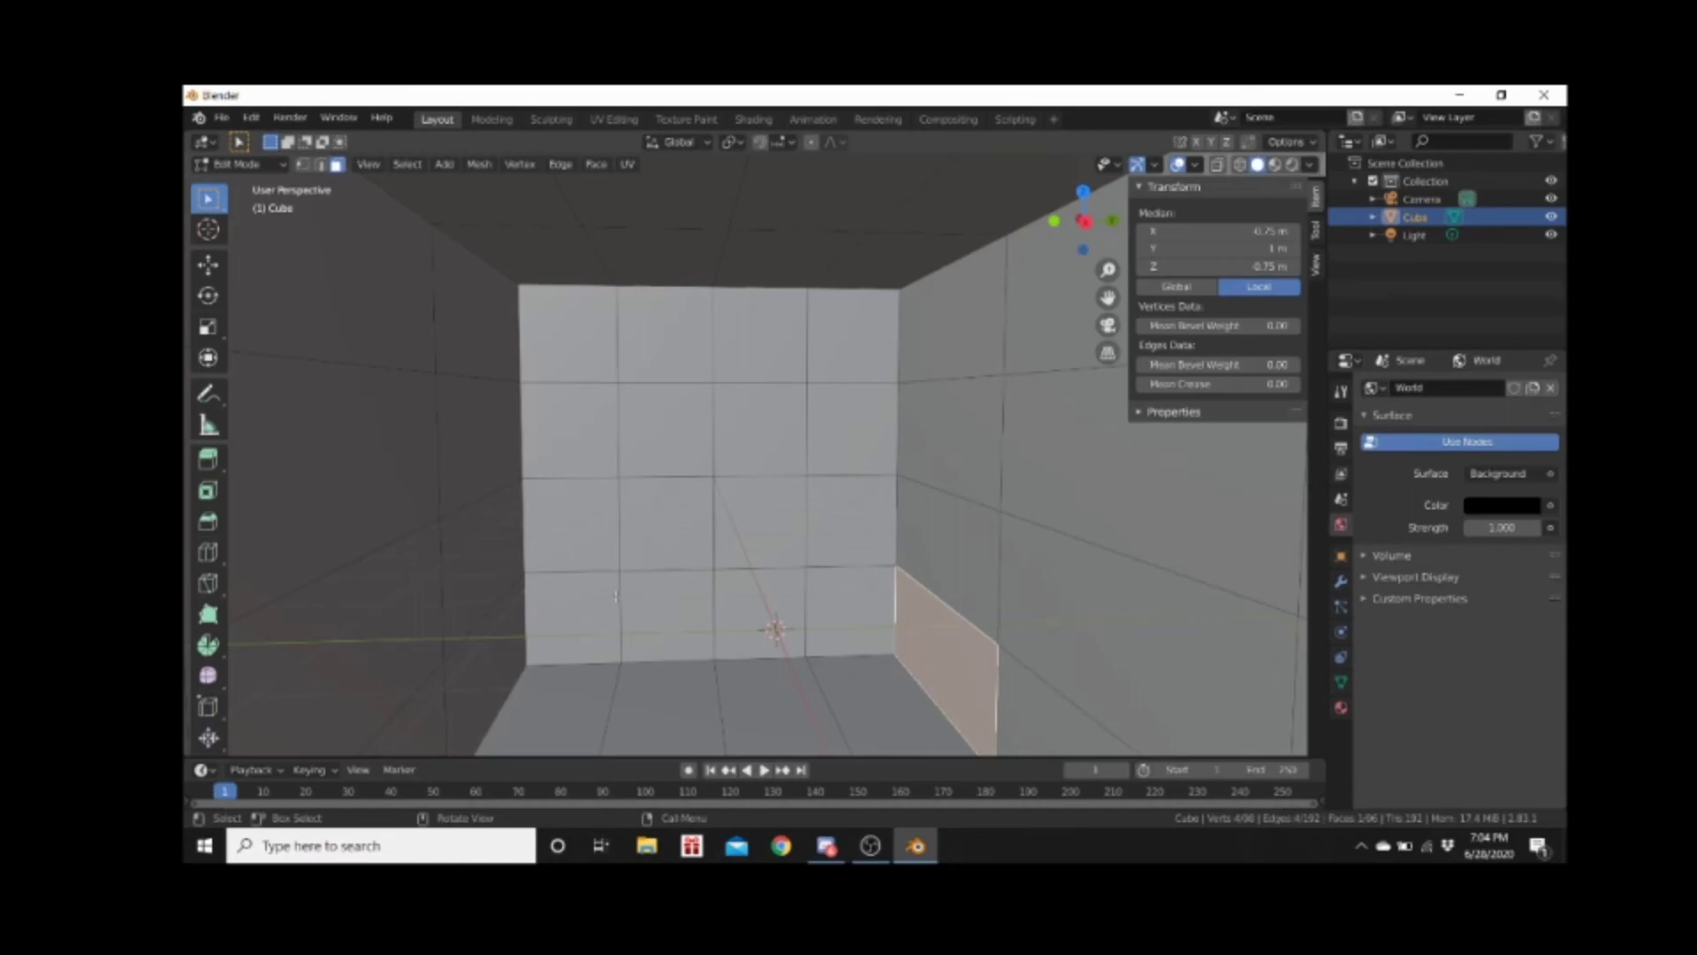
scroll(721, 495, up, 5)
scroll(720, 496, down, 5)
middle_drag(698, 496, 656, 525)
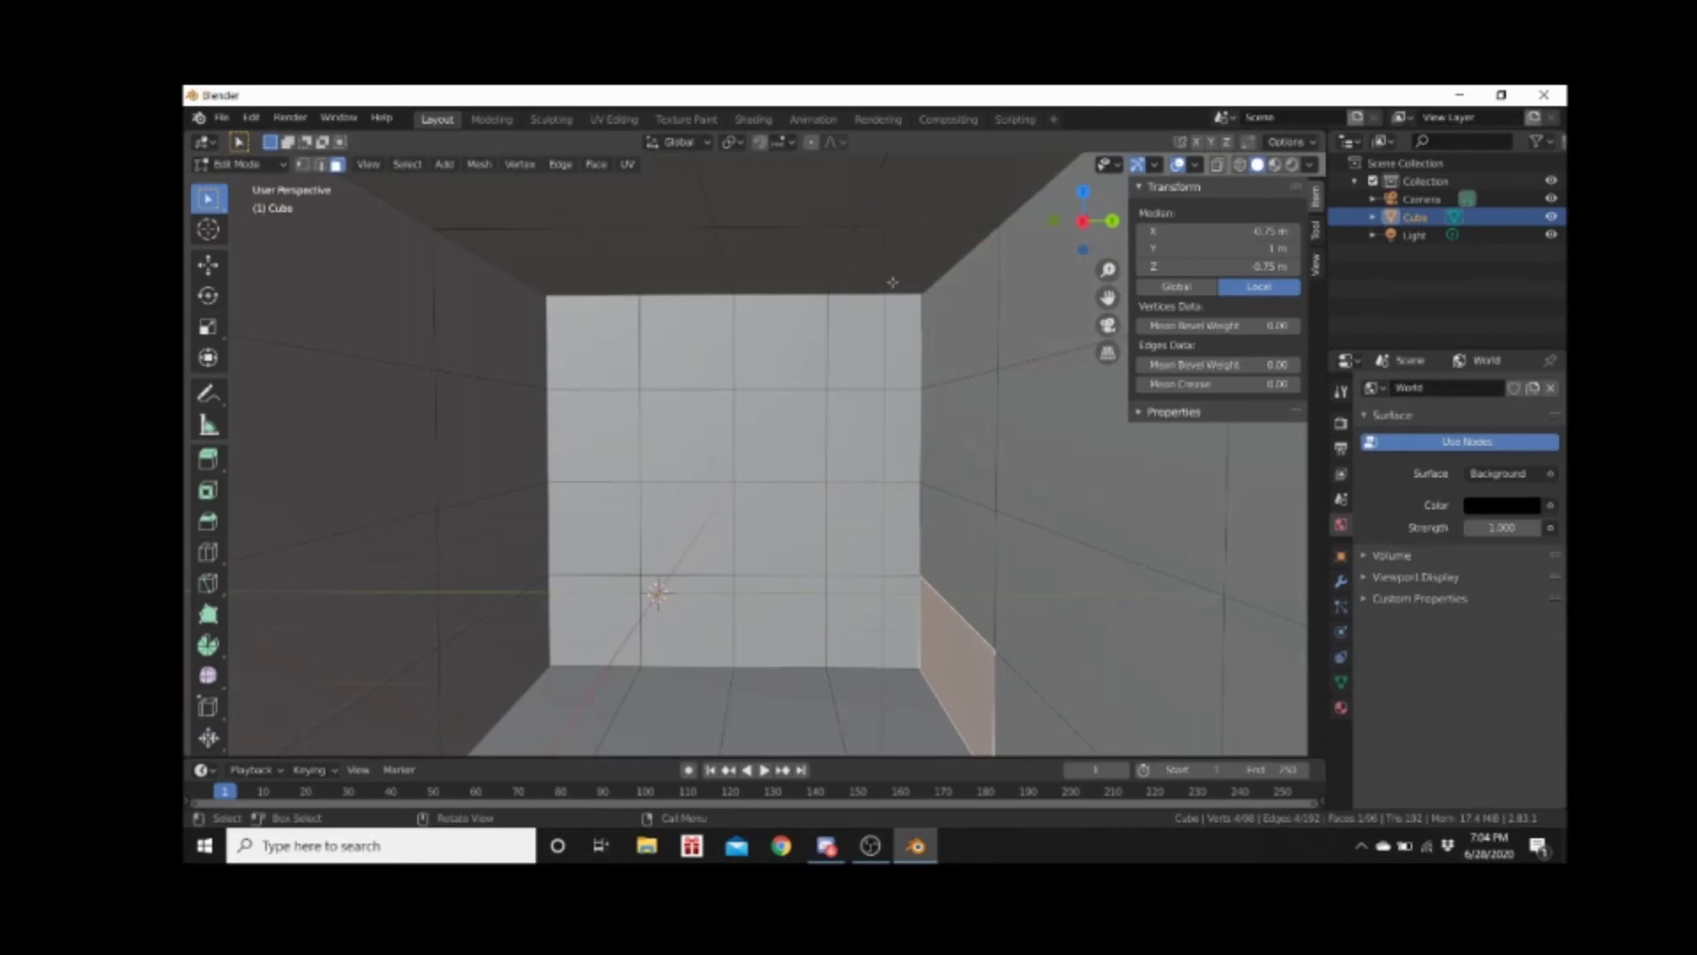
scroll(892, 282, down, 1)
scroll(524, 596, down, 1)
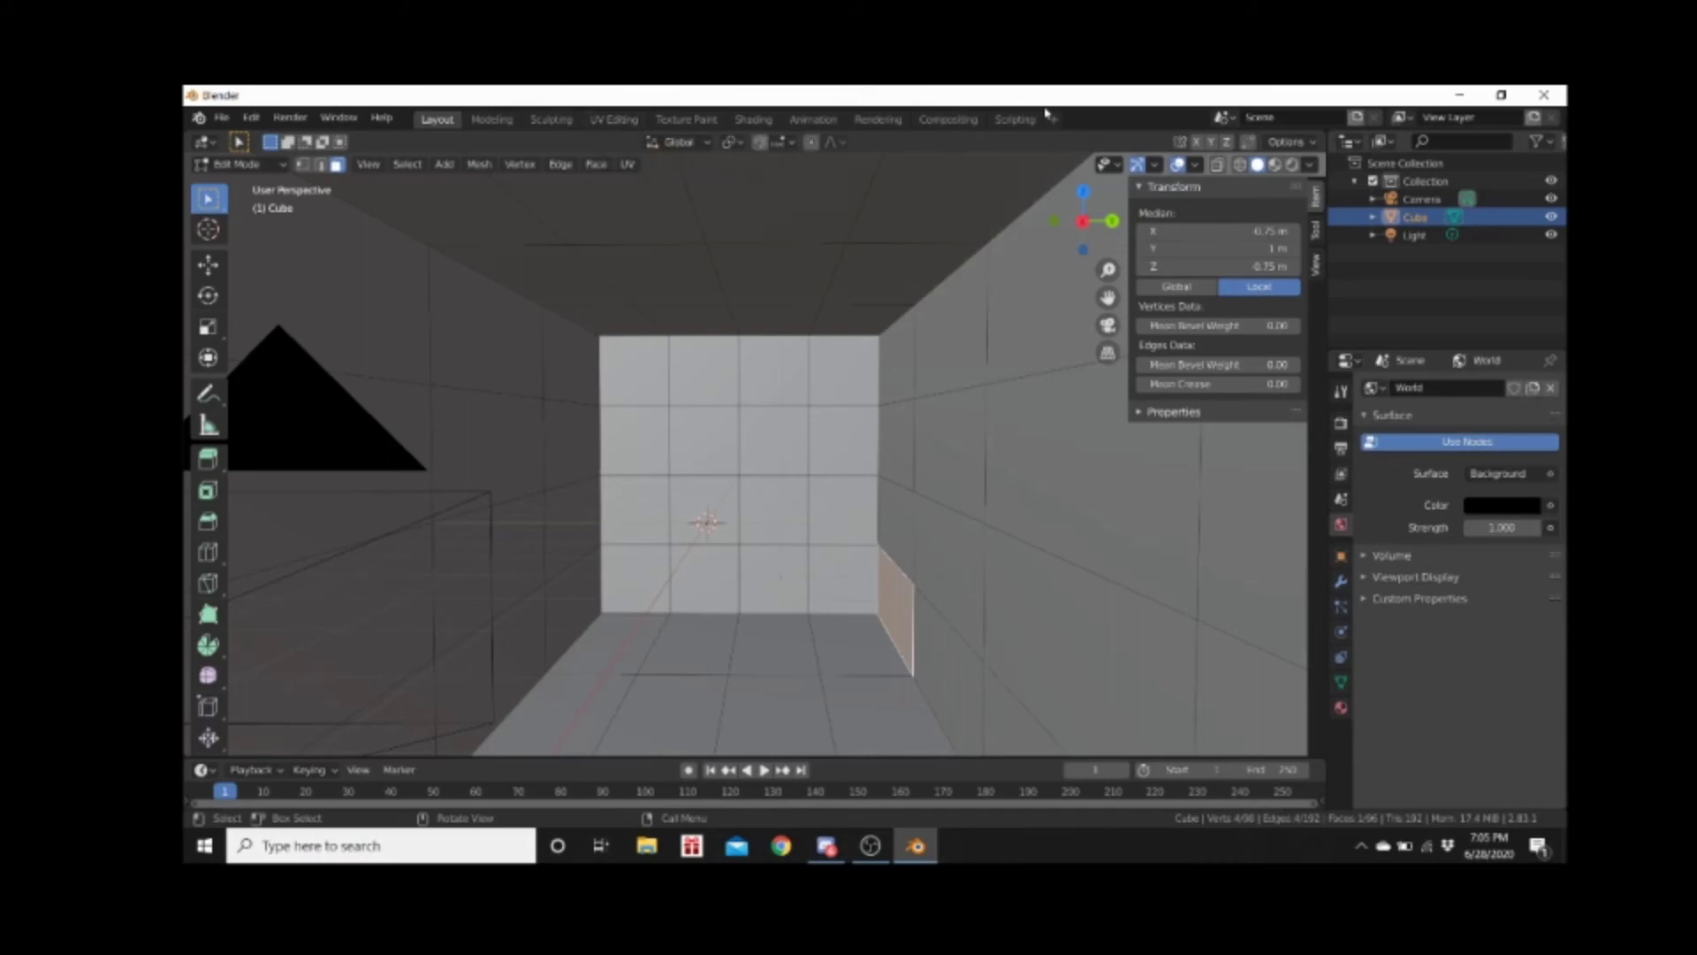
Select a face of the end wall in the second row above the floor and view it straight down the room
mouse_move(747, 506)
middle_down()
mouse_move(747, 474)
mouse_move(766, 492)
middle_up()
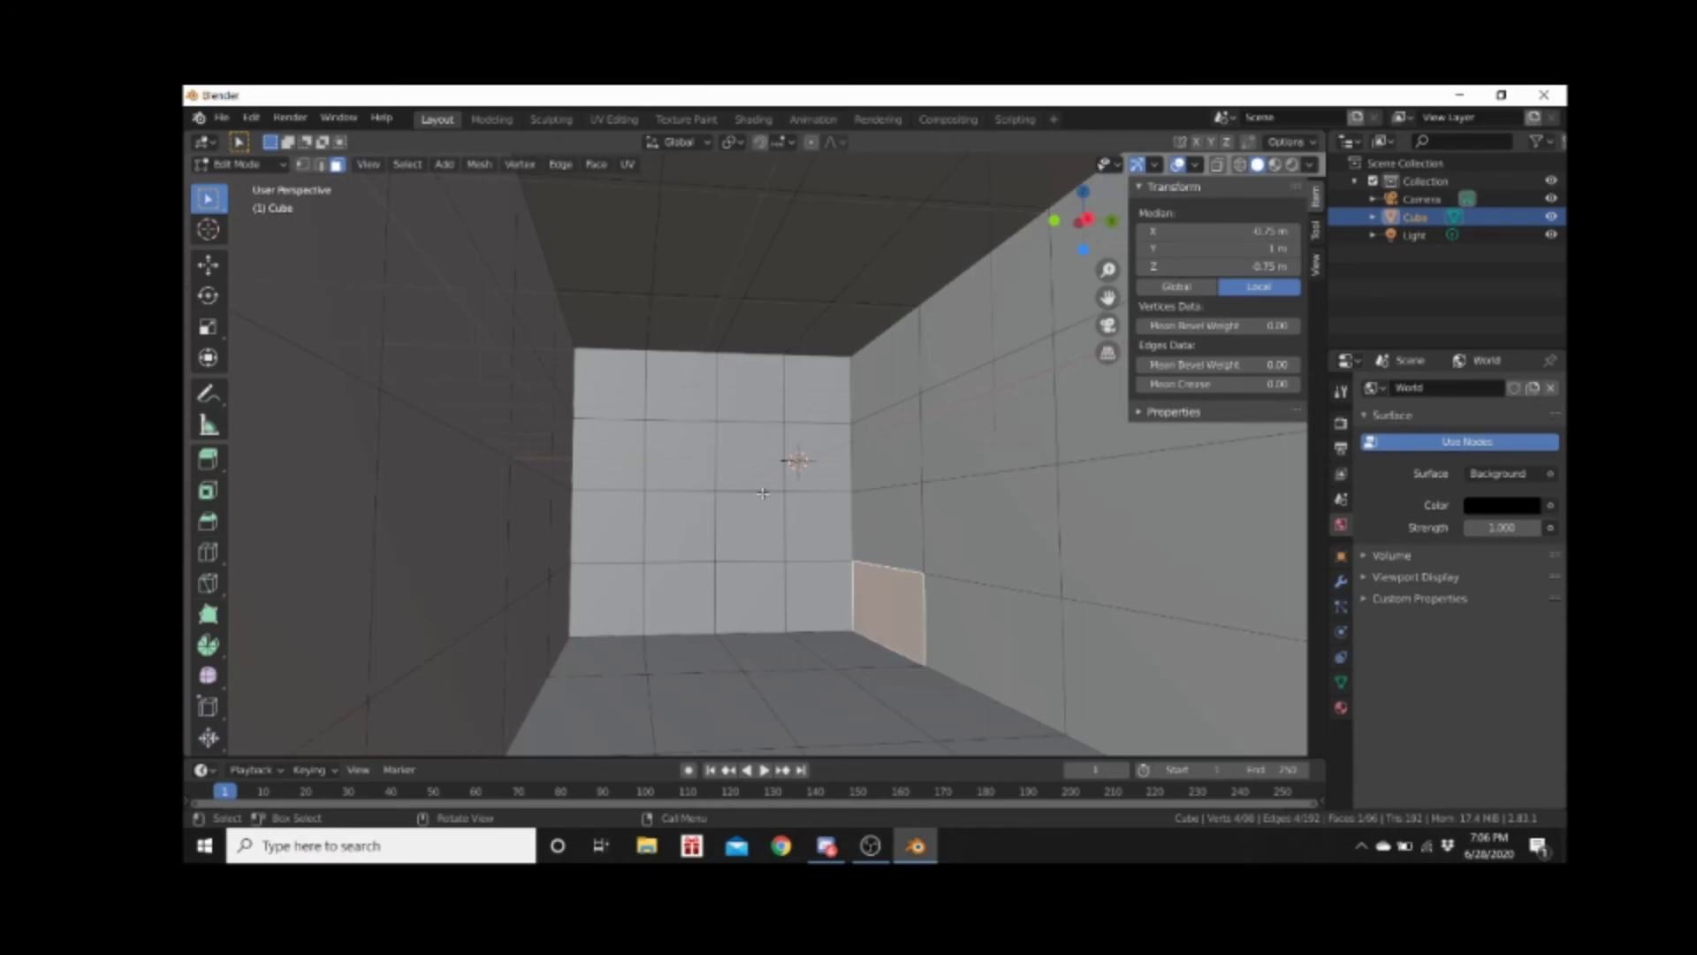
middle_drag(763, 493, 641, 483)
scroll(787, 482, down, 3)
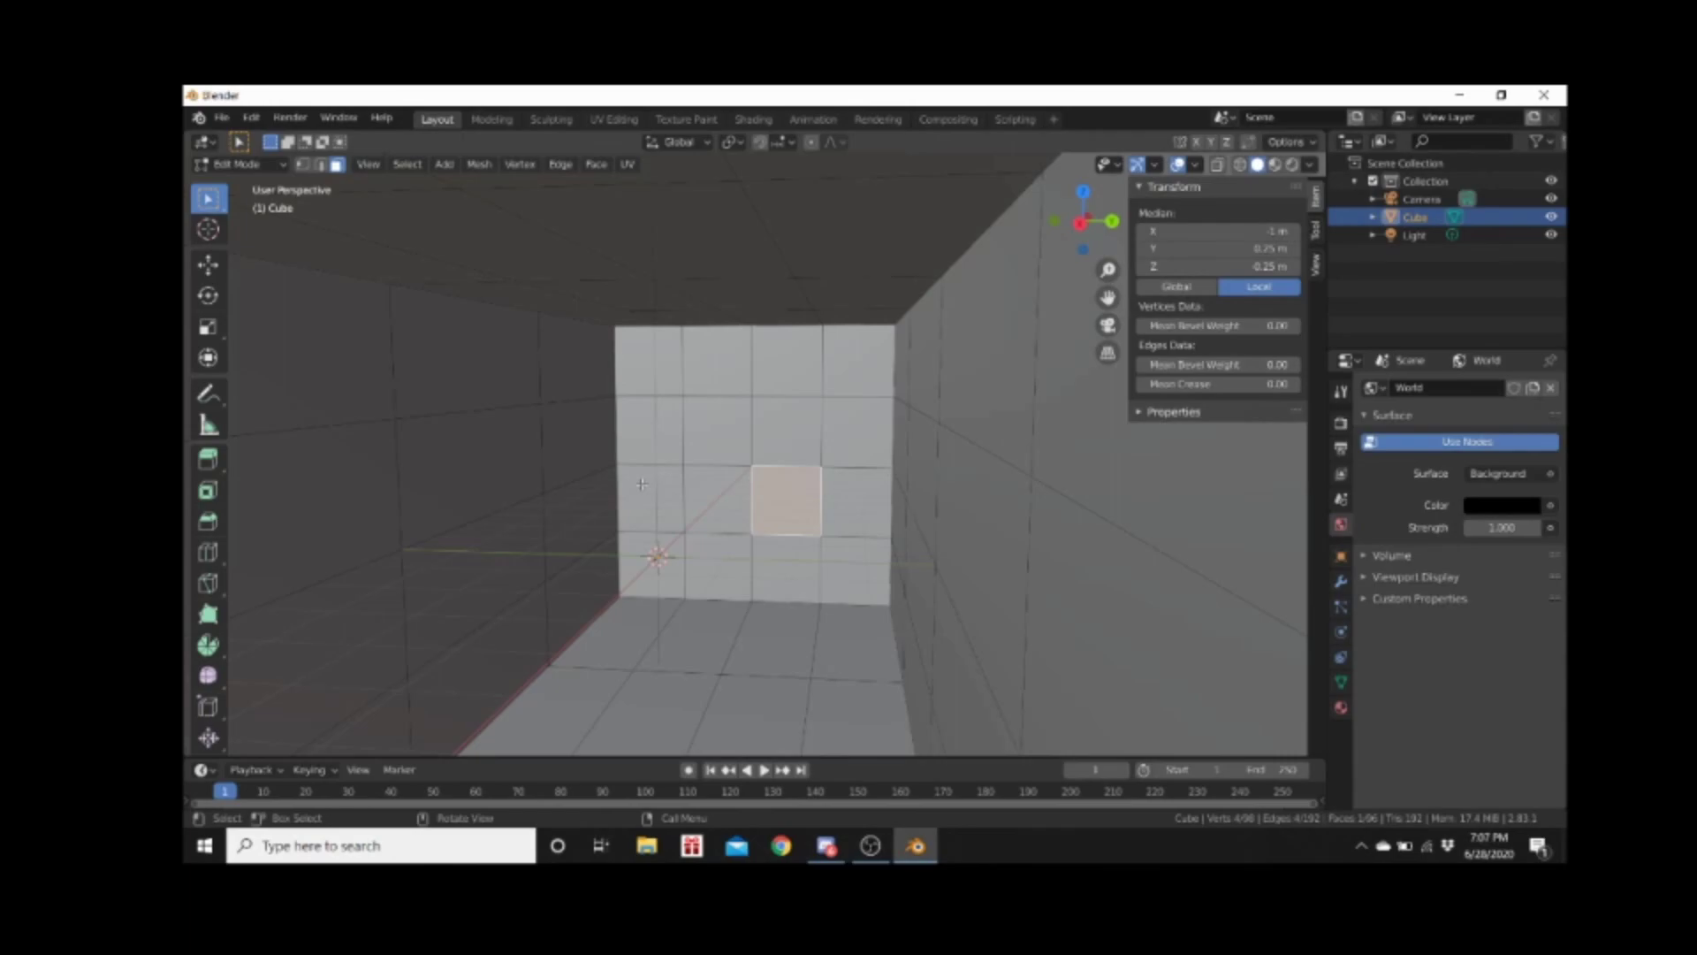
middle_drag(642, 483, 622, 384)
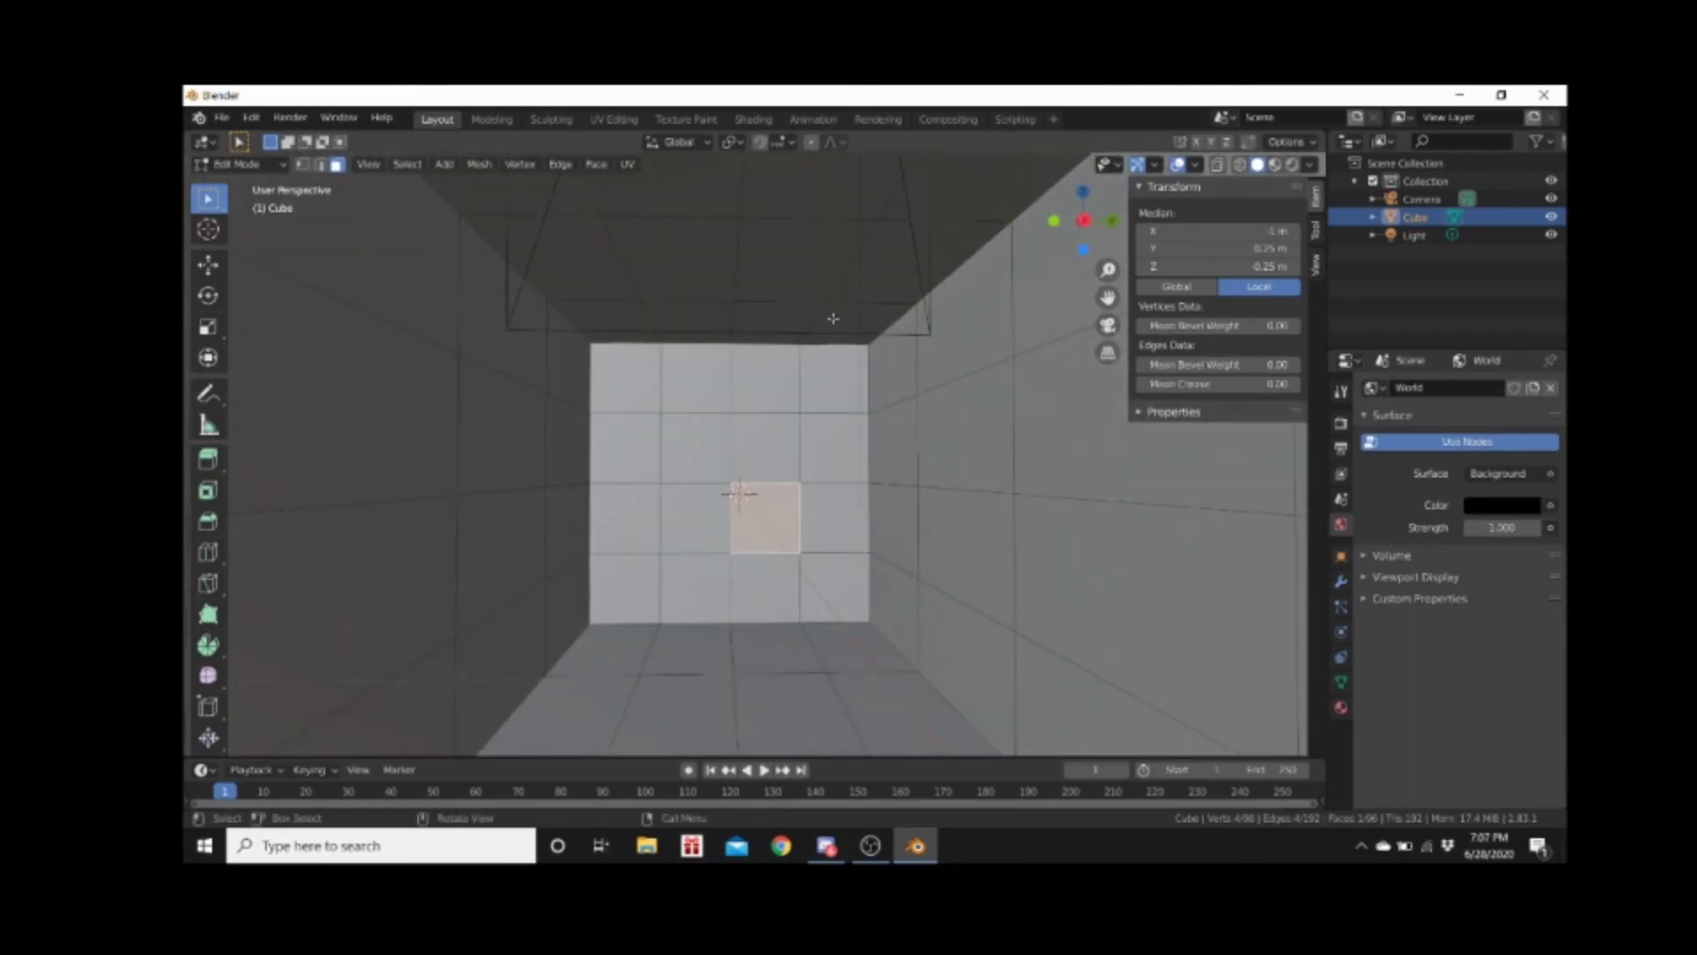
Return the stretched cube to Object Mode and view the room's end wall, side walls and floor from inside
scroll(661, 624, up, 2)
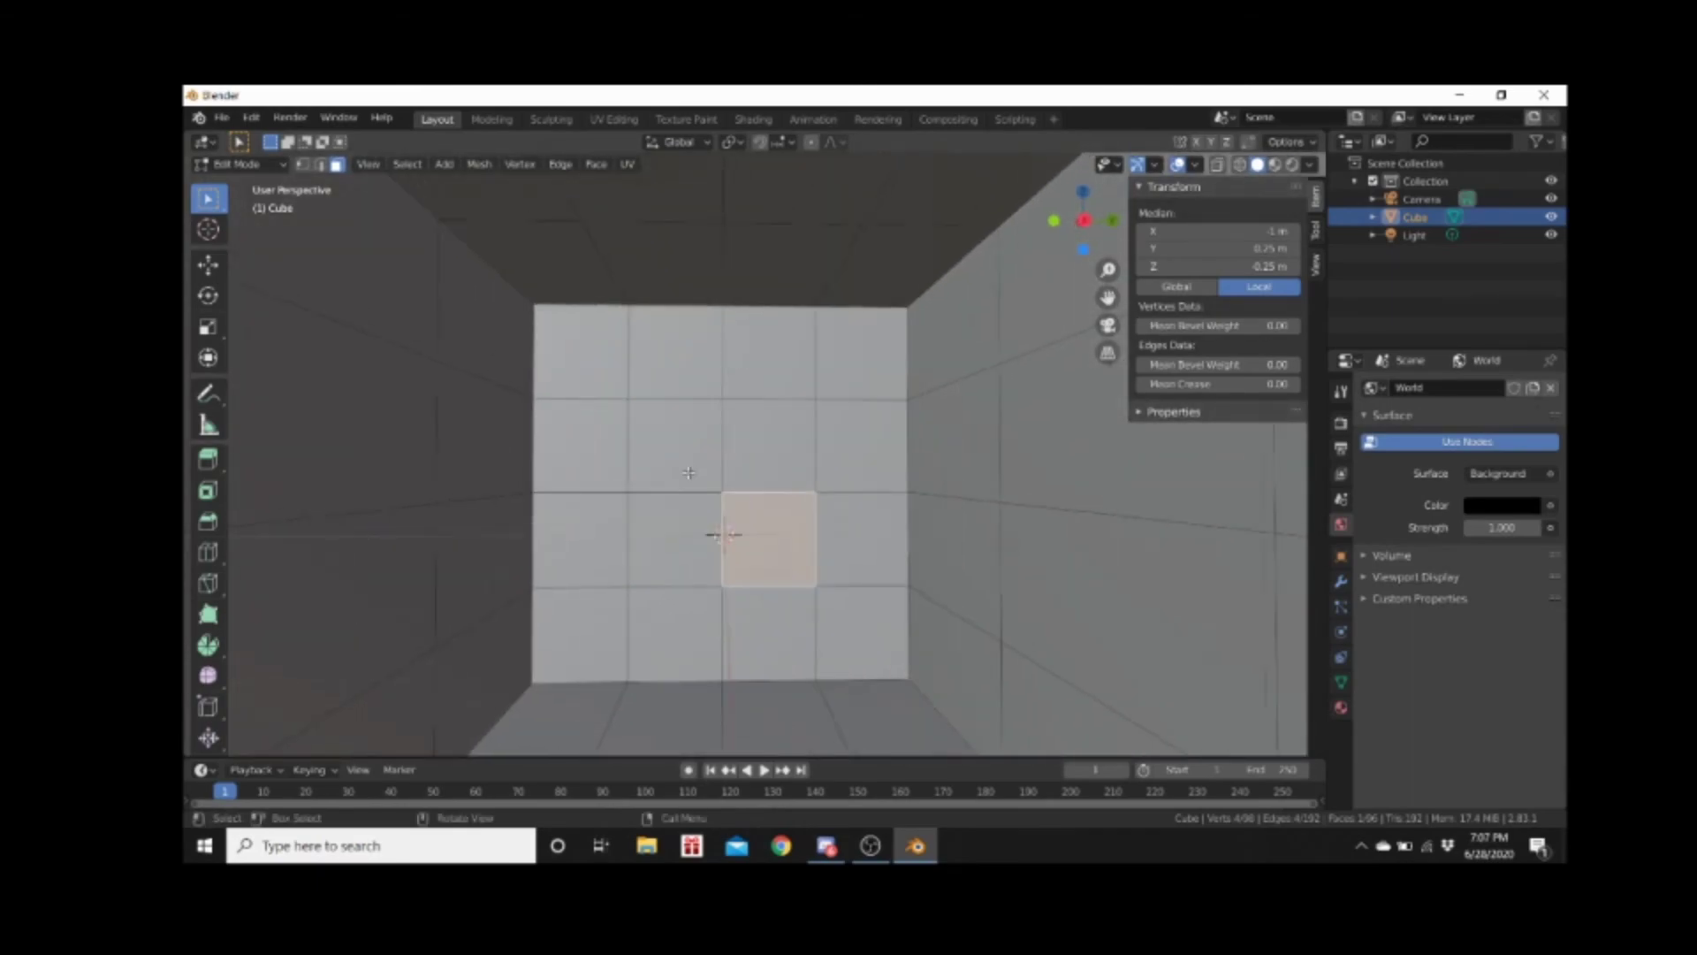
key(Tab)
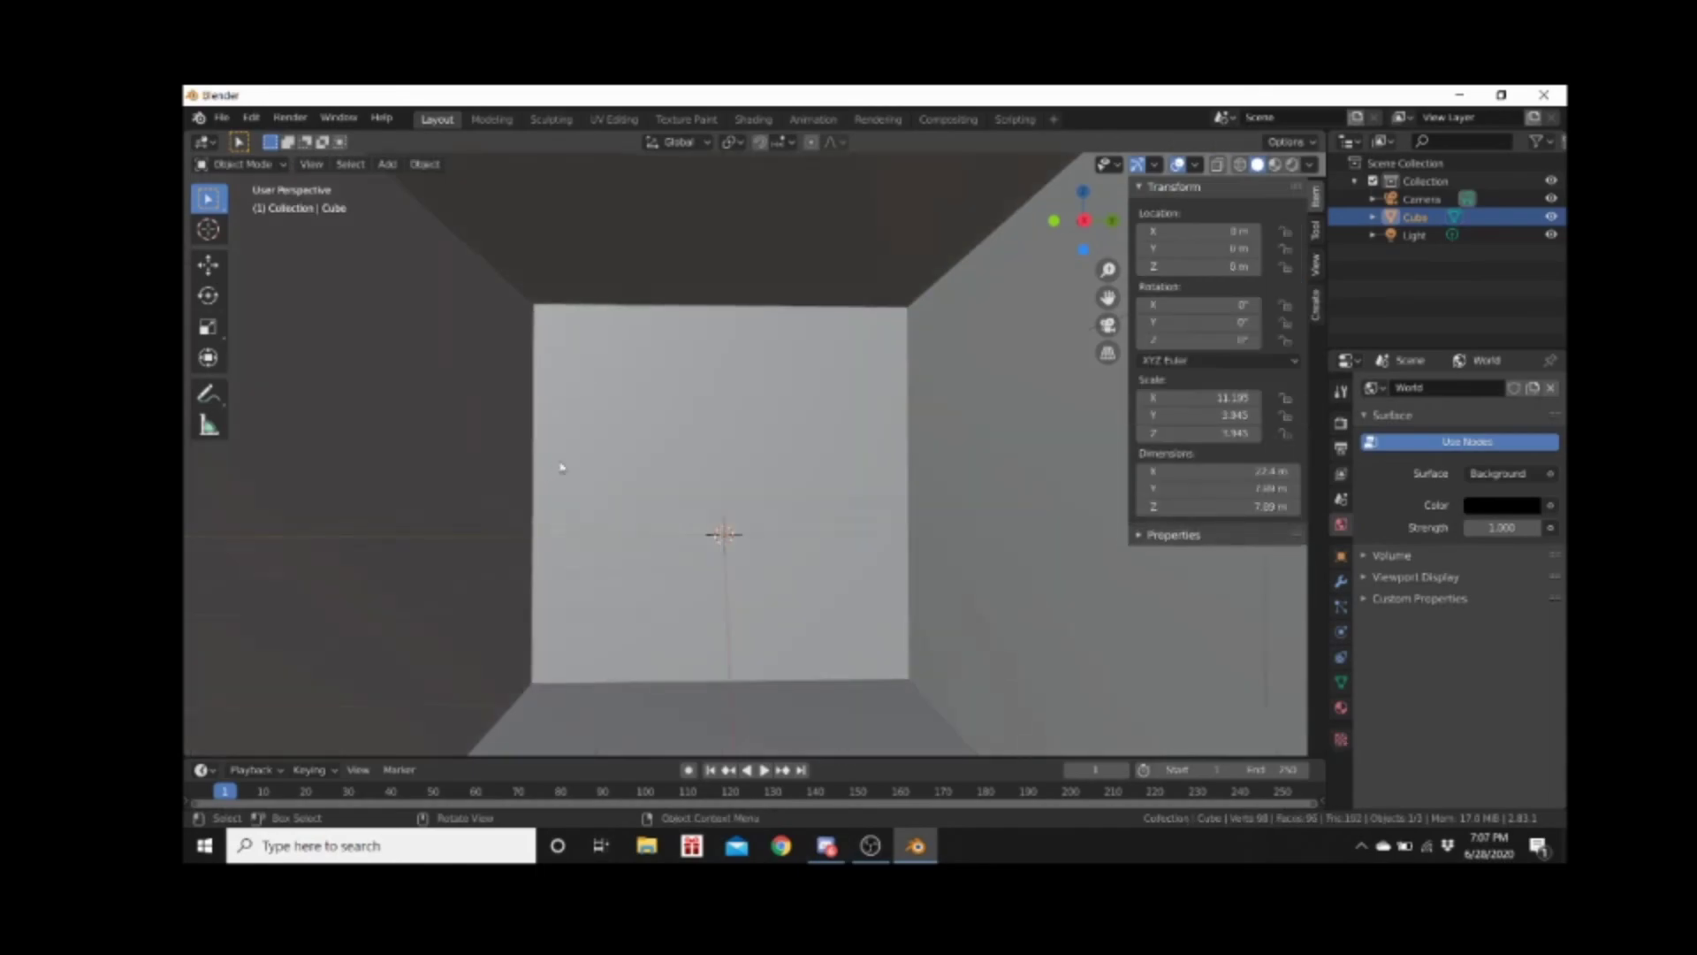
middle_drag(618, 439, 569, 468)
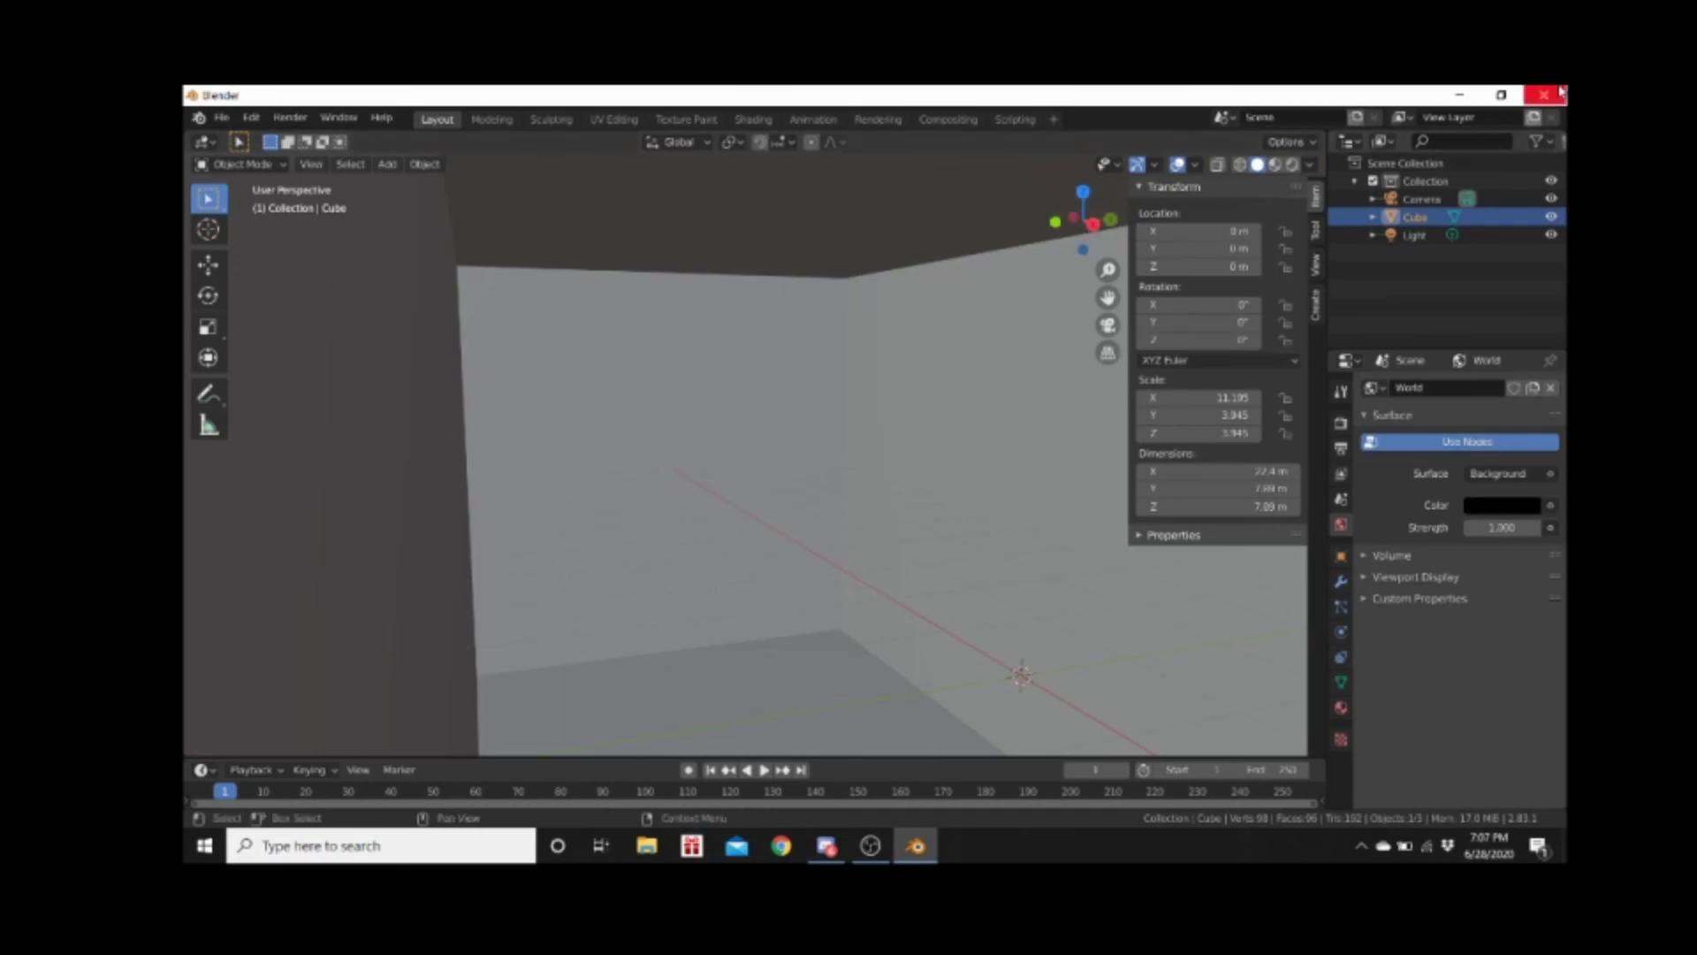
scroll(456, 396, down, 5)
mouse_move(457, 396)
middle_down()
mouse_move(701, 435)
mouse_move(879, 443)
mouse_move(886, 424)
mouse_move(580, 413)
mouse_move(438, 429)
mouse_move(442, 406)
middle_up()
scroll(442, 407, up, 5)
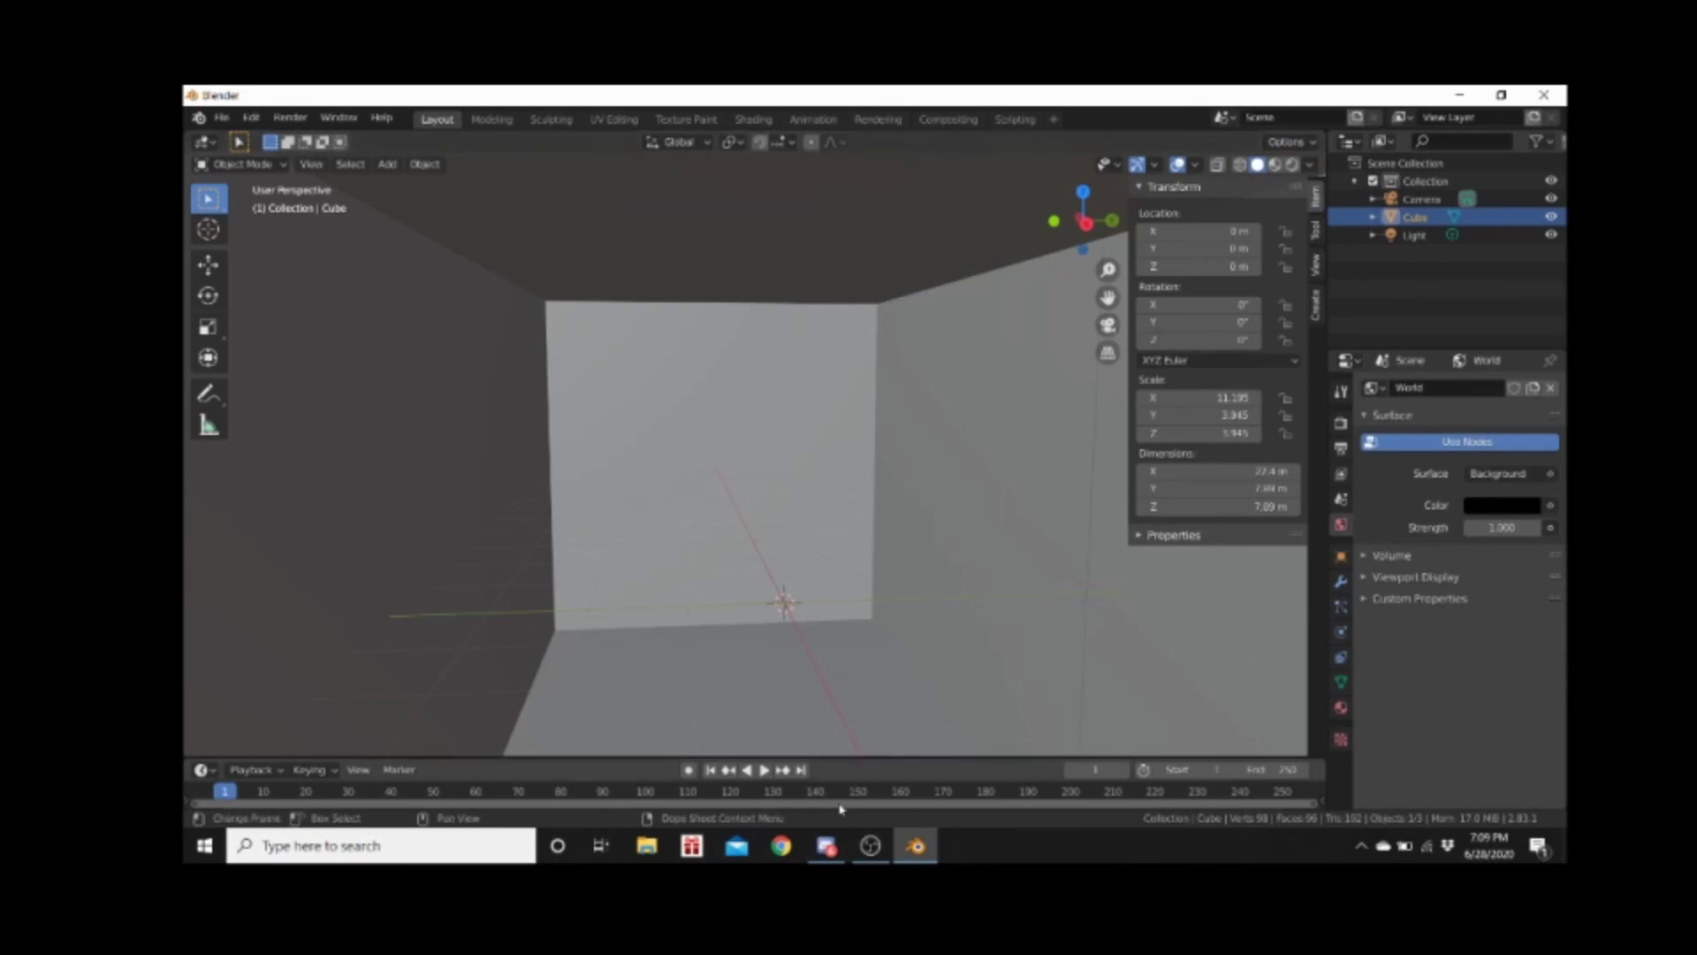
middle_drag(1035, 557, 992, 538)
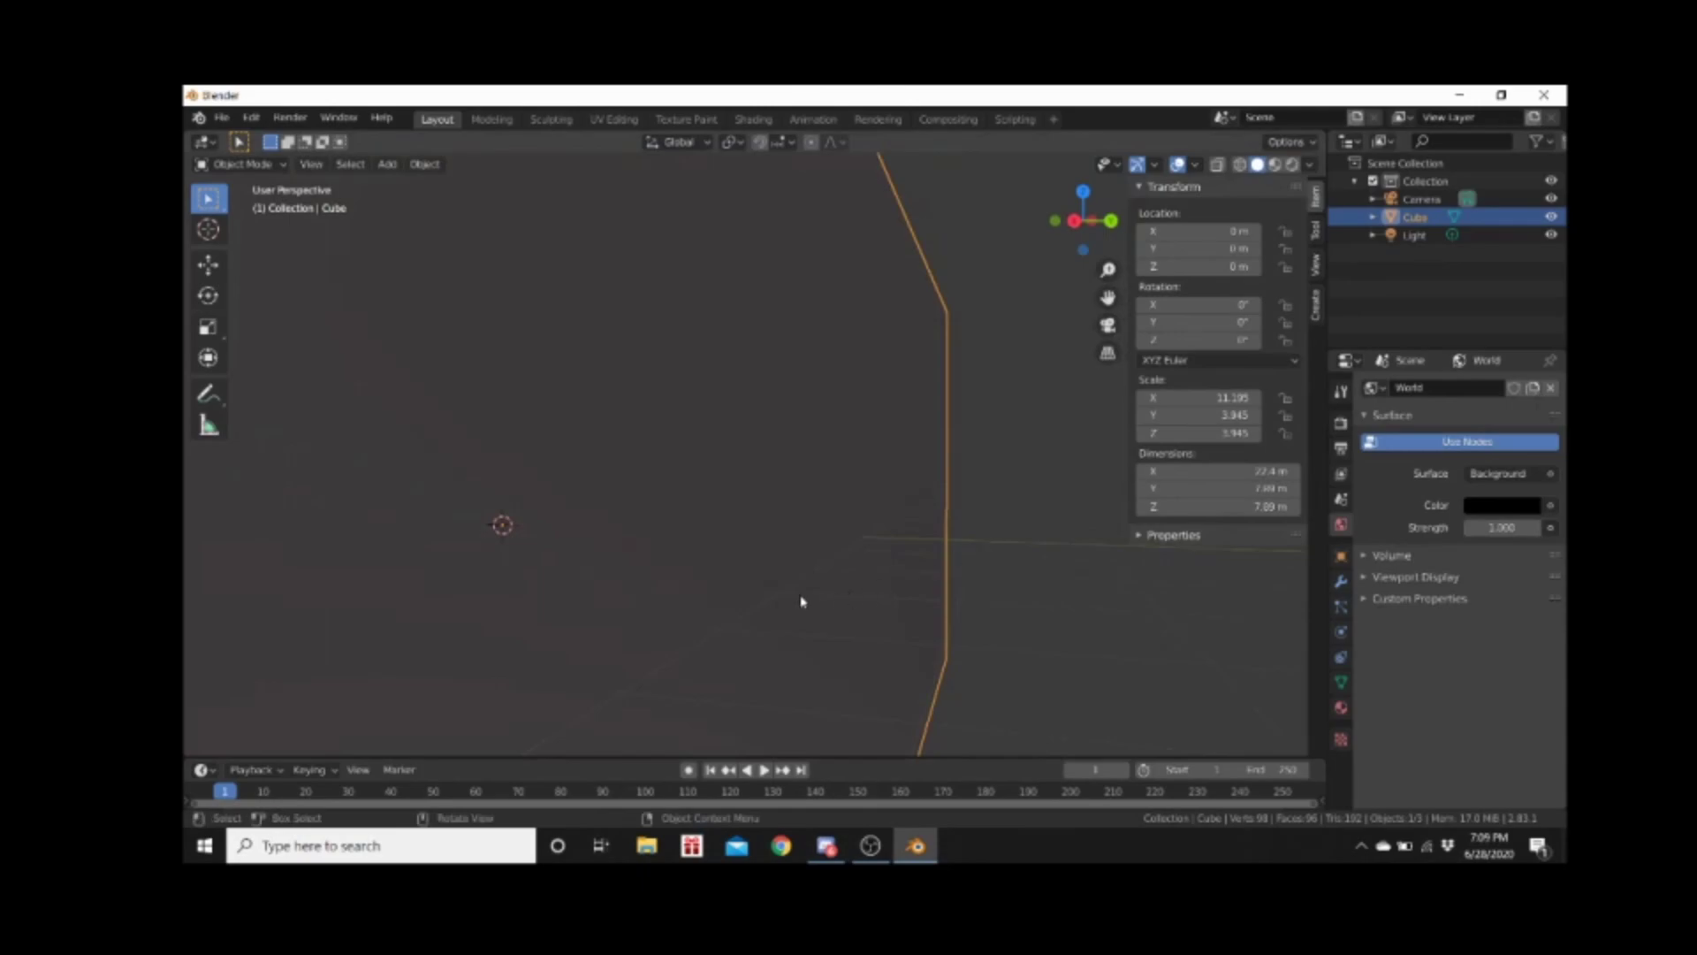
middle_drag(805, 601, 830, 591)
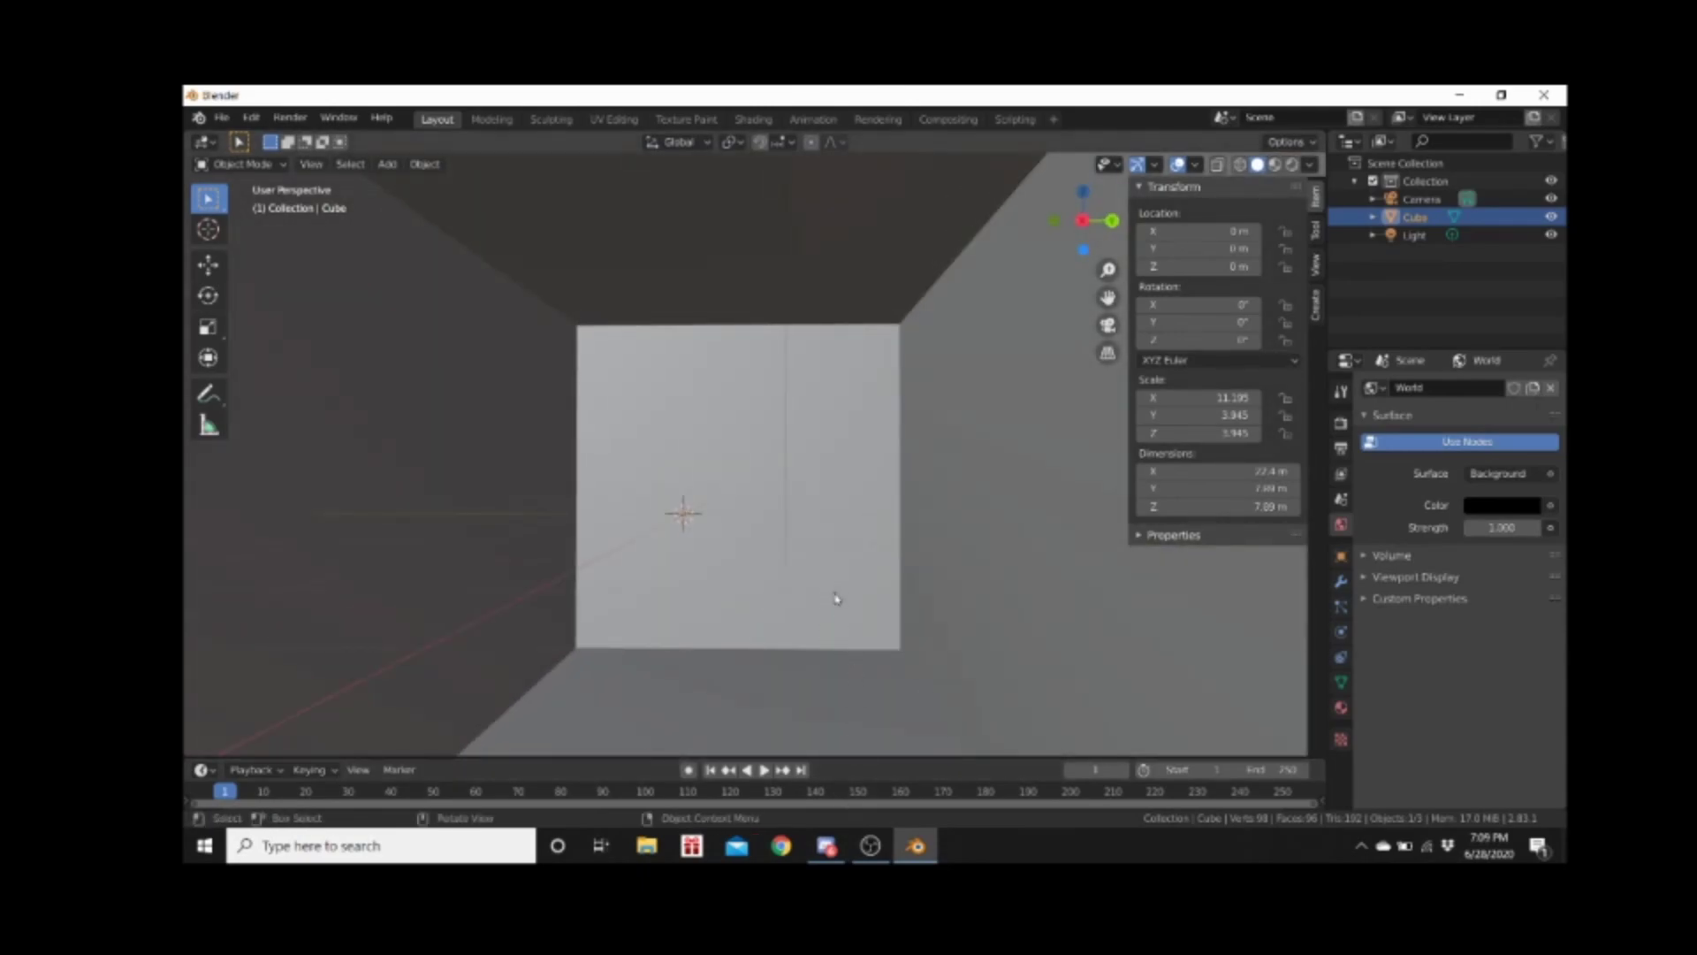
click(871, 846)
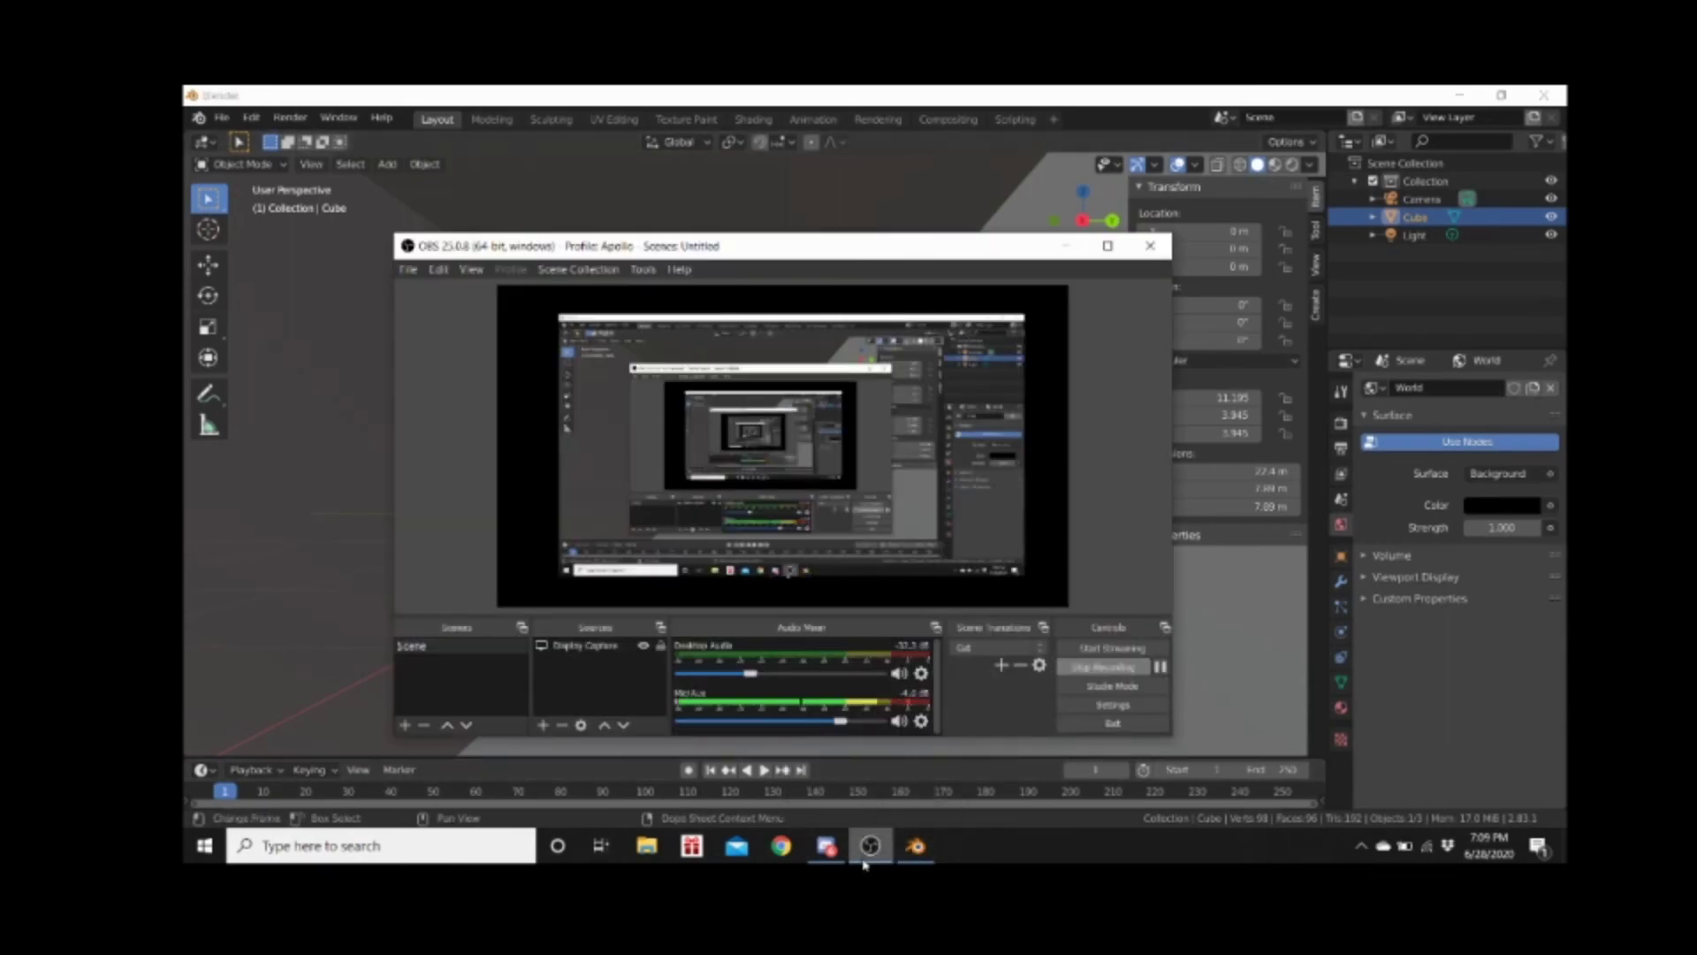